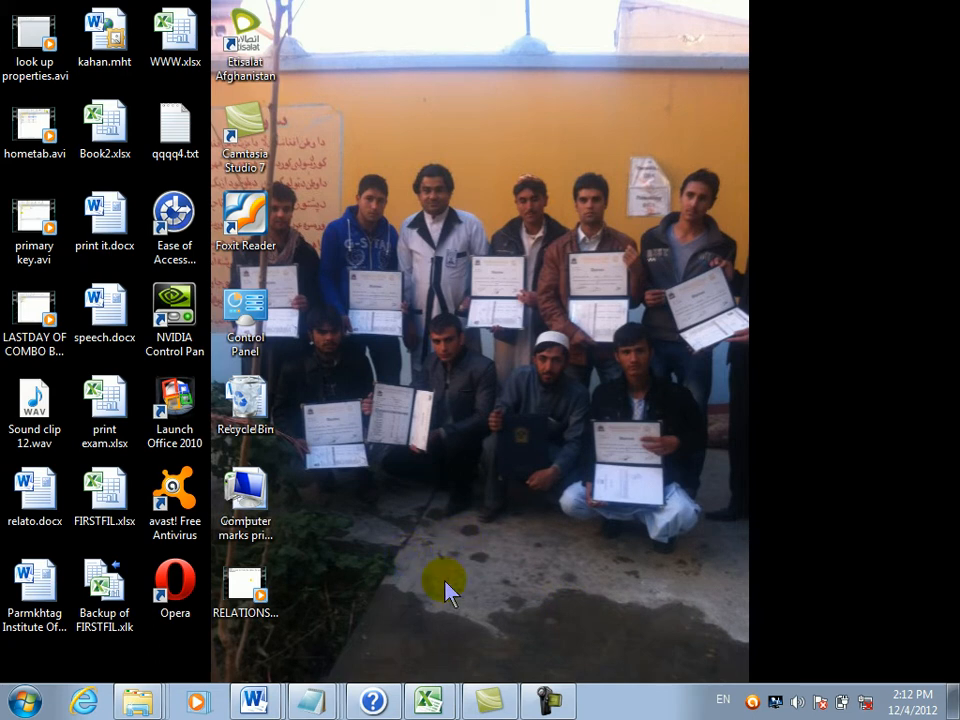
- Switch to the Book1 workbook in Excel and add a new blank worksheet after Sheet5
{"action": "mouse_move", "coordinate": [417, 693]}
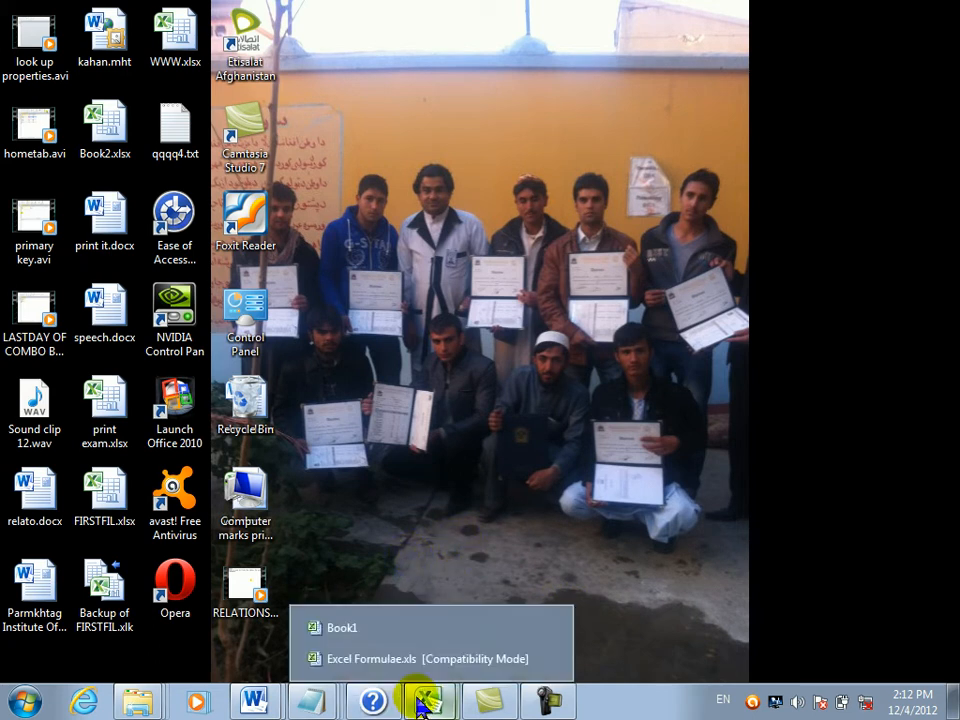
{"action": "left_click", "coordinate": [396, 630]}
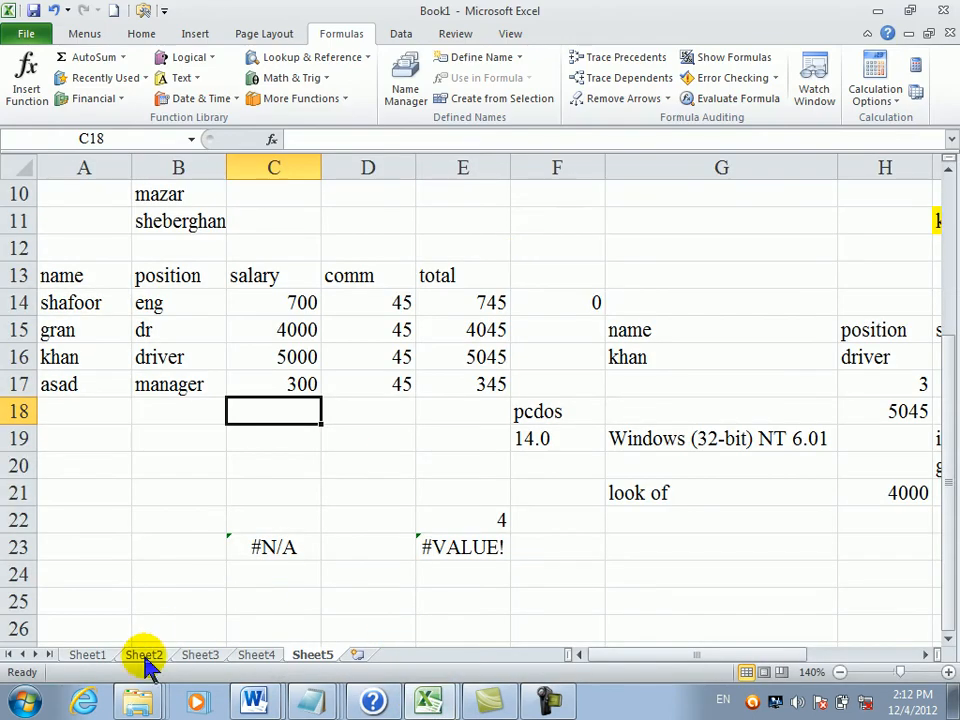
{"action": "left_click", "coordinate": [87, 654]}
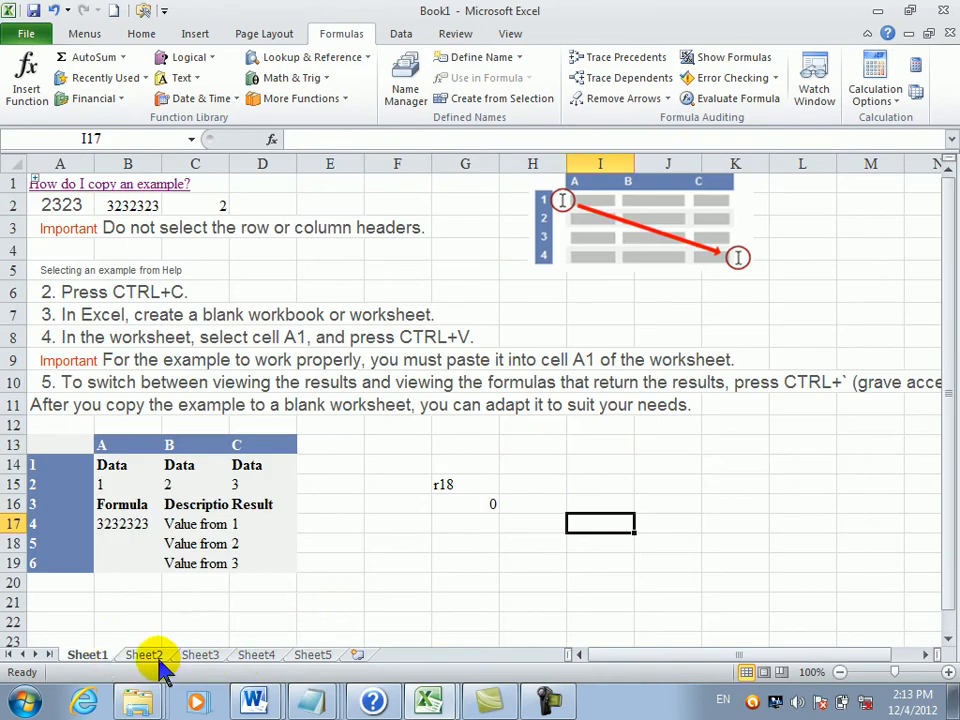
{"action": "left_click", "coordinate": [358, 655]}
{"action": "left_click", "coordinate": [280, 413]}
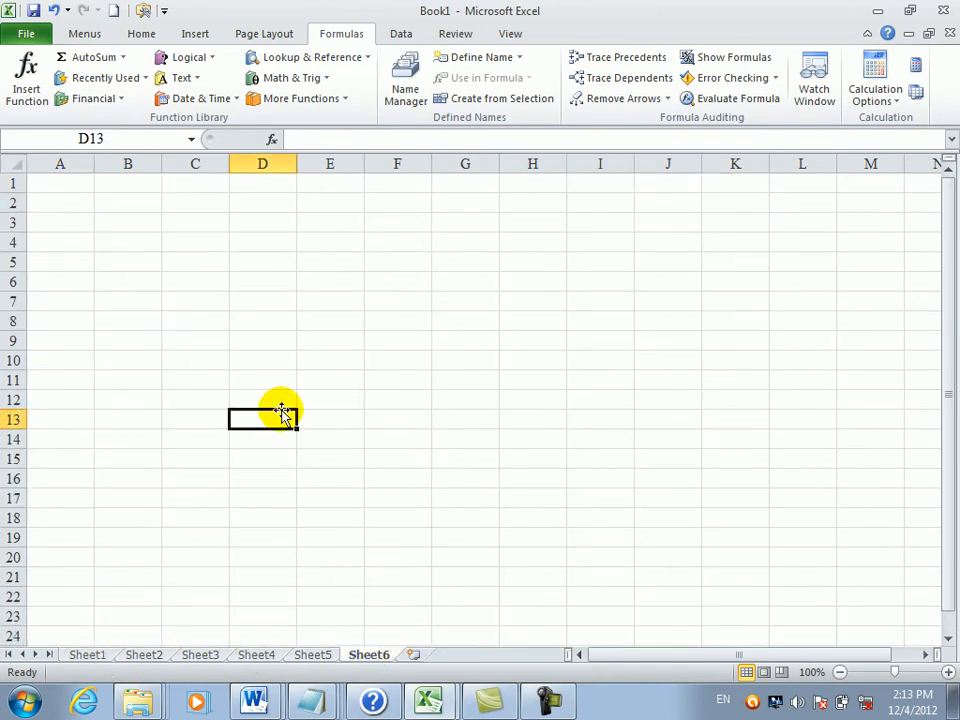
- Enter the column headings name, job and salary in cells A1 to C1 of Sheet6
{"action": "left_click", "coordinate": [100, 139]}
{"action": "left_click", "coordinate": [75, 190]}
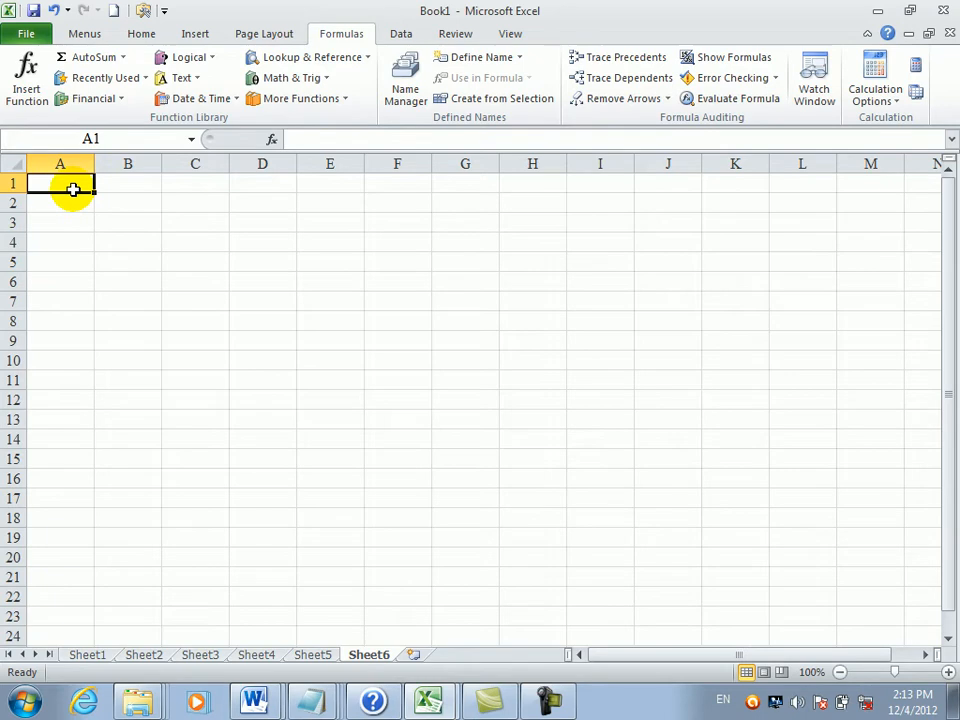
{"action": "type", "text": "name"}
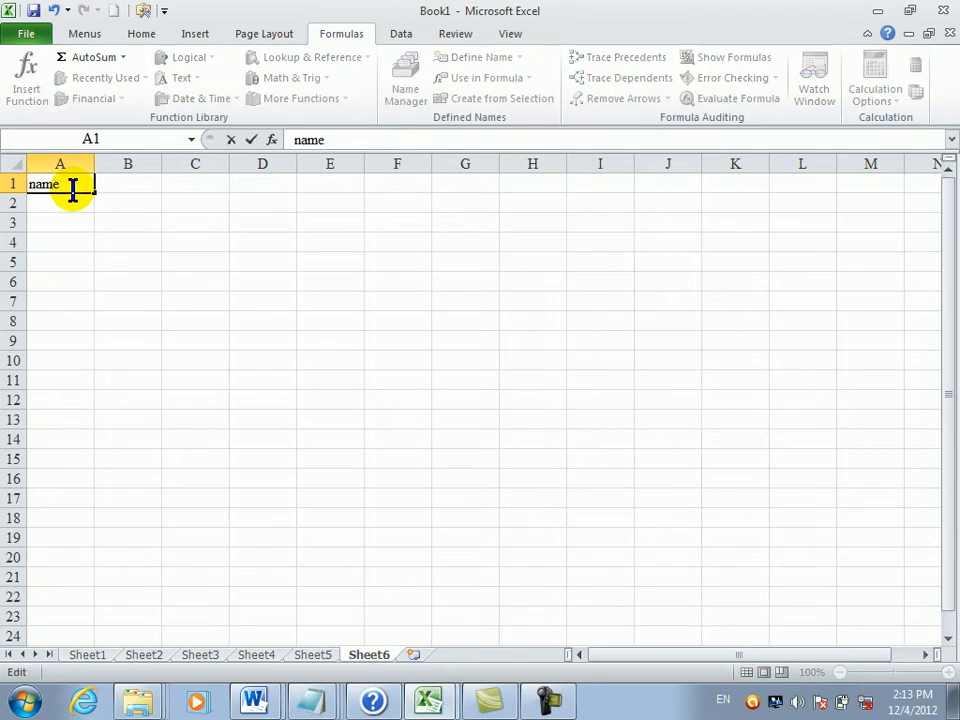
{"action": "key", "text": "Tab"}
{"action": "type", "text": "job"}
{"action": "key", "text": "Tab"}
{"action": "type", "text": "sla"}
{"action": "key", "text": "BackSpace"}
{"action": "key", "text": "BackSpace"}
{"action": "type", "text": "alr"}
{"action": "key", "text": "BackSpace"}
{"action": "type", "text": "ary"}
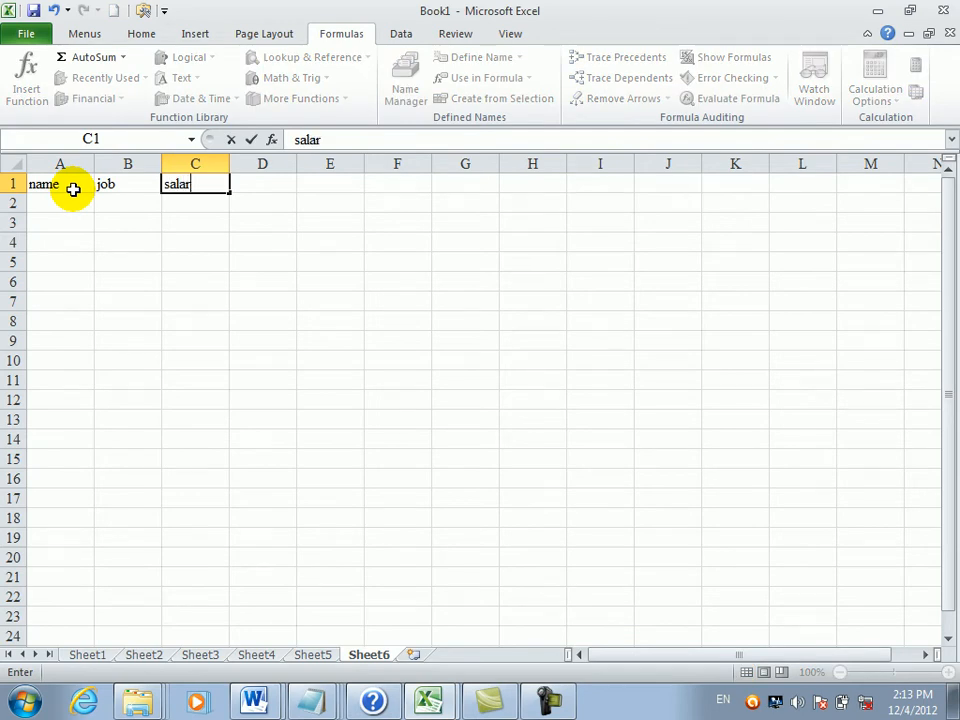
{"action": "key", "text": "Tab"}
{"action": "key", "text": "Left"}
{"action": "key", "text": "Down"}
- Enter four employees' first names under the name heading in cells A2 to A5
{"action": "left_click", "coordinate": [73, 189]}
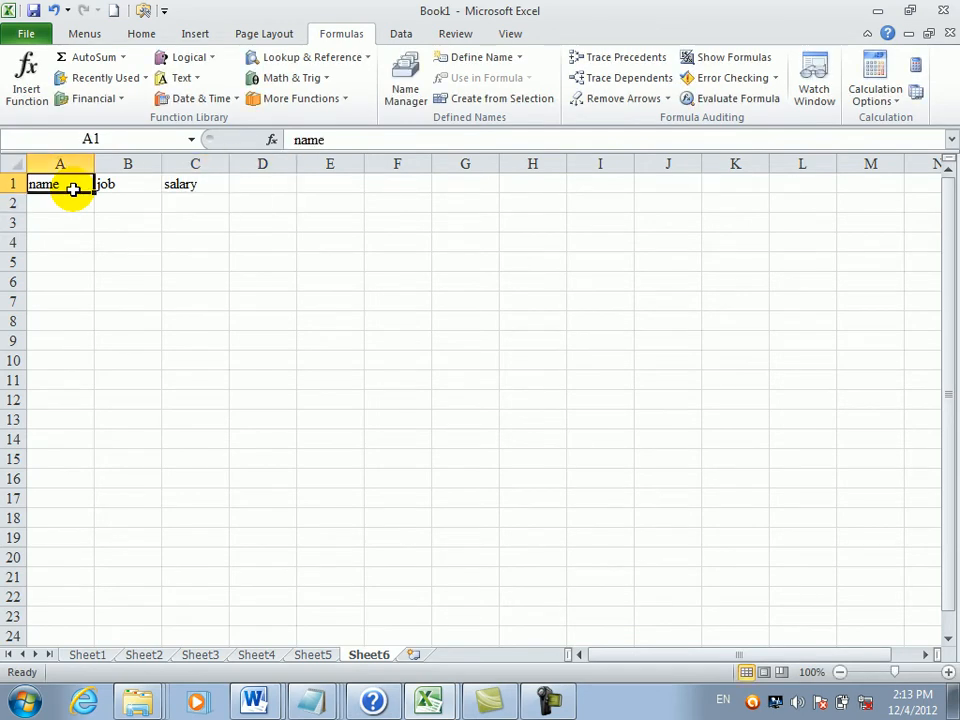
{"action": "key", "text": "Down"}
{"action": "type", "text": "khan"}
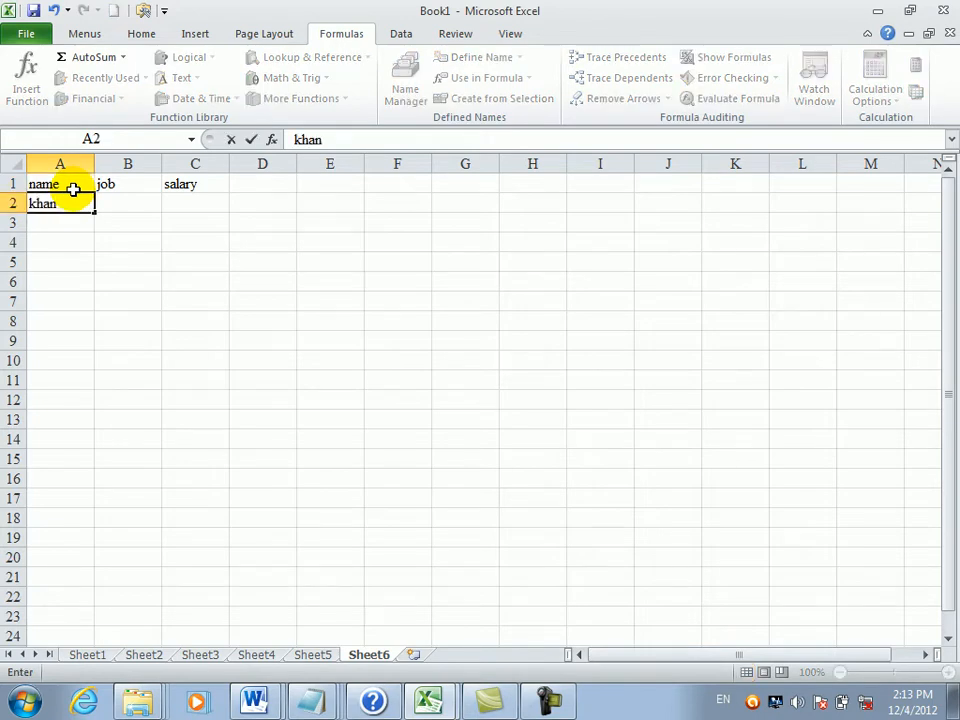
{"action": "key", "text": "Return"}
{"action": "type", "text": "noor"}
{"action": "key", "text": "Return"}
{"action": "type", "text": "asad"}
{"action": "key", "text": "Return"}
{"action": "type", "text": "wali"}
{"action": "key", "text": "Return"}
- Enter four more employees' first names in cells A6 to A9
{"action": "type", "text": "grna"}
{"action": "key", "text": "Return"}
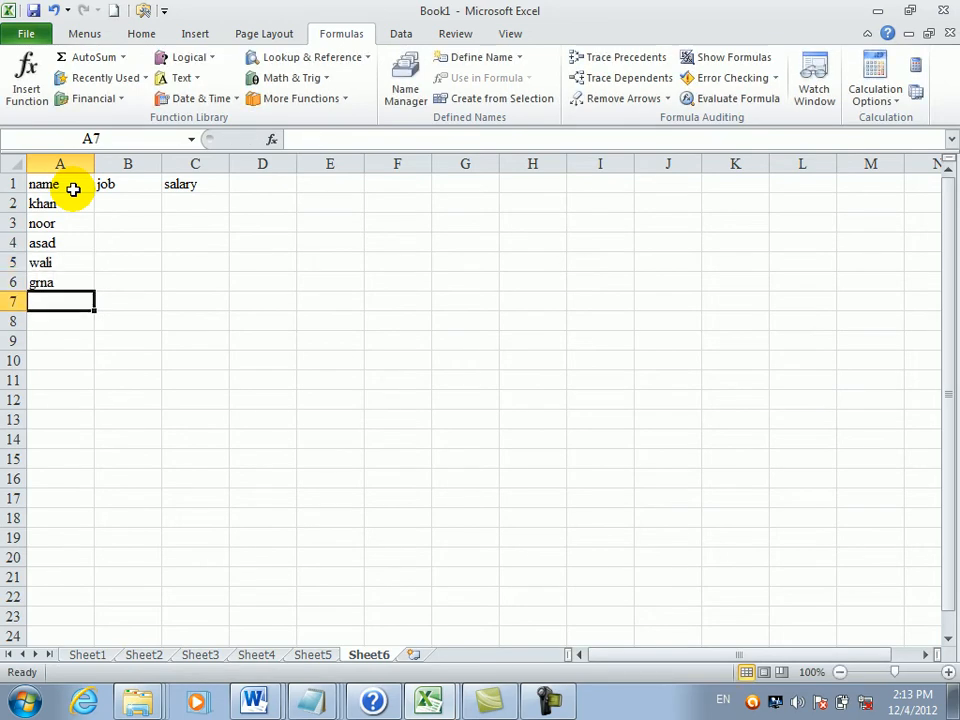
{"action": "type", "text": "asif"}
{"action": "key", "text": "Return"}
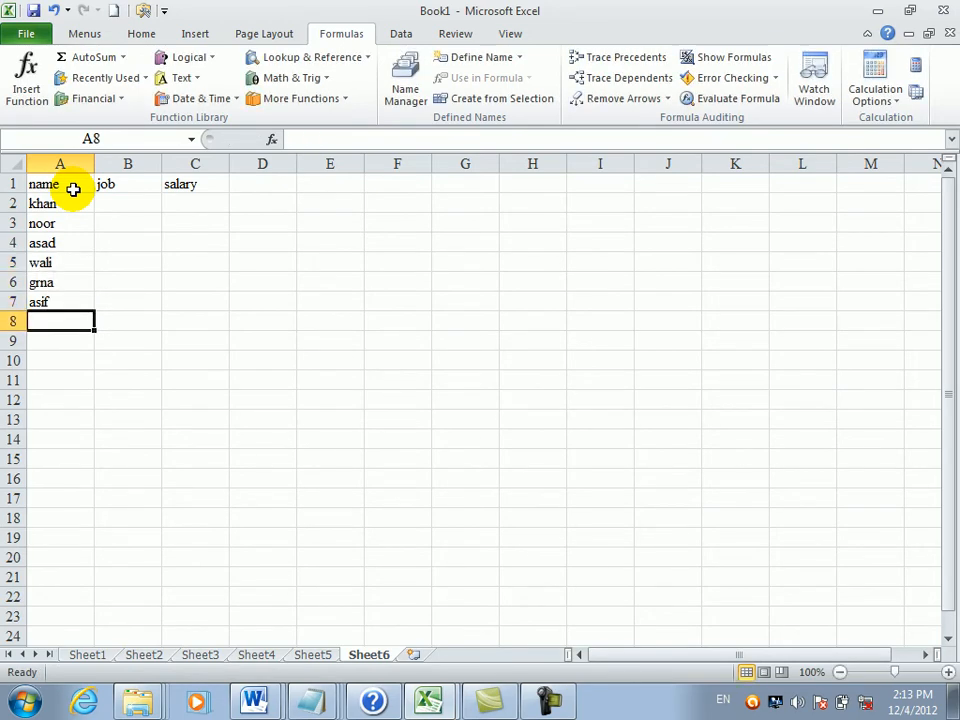
{"action": "type", "text": "jabar"}
{"action": "key", "text": "Return"}
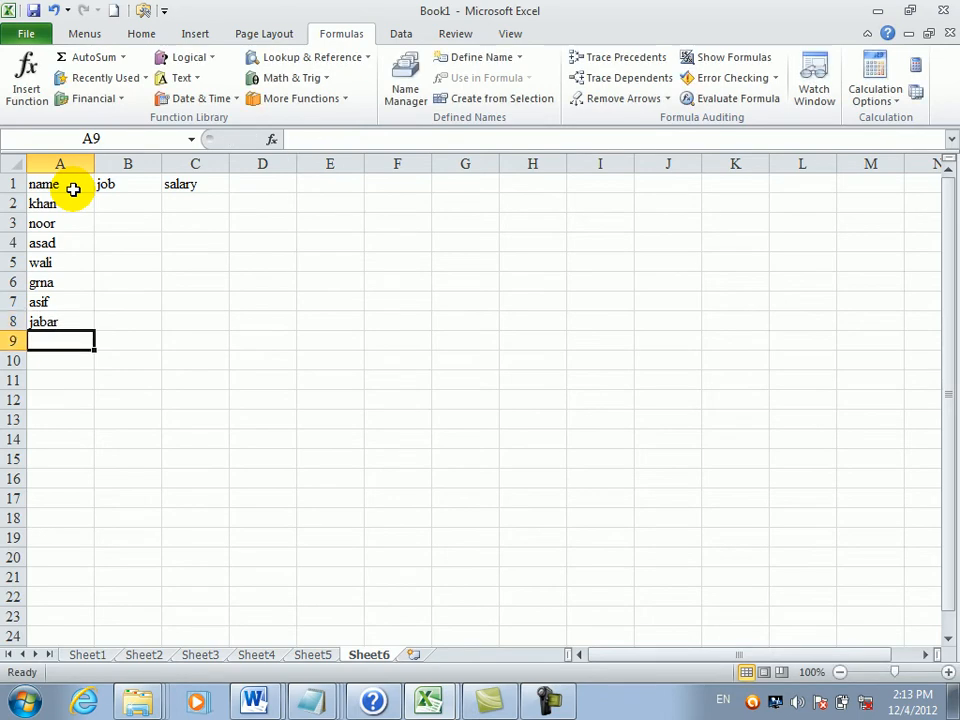
{"action": "type", "text": "qasim"}
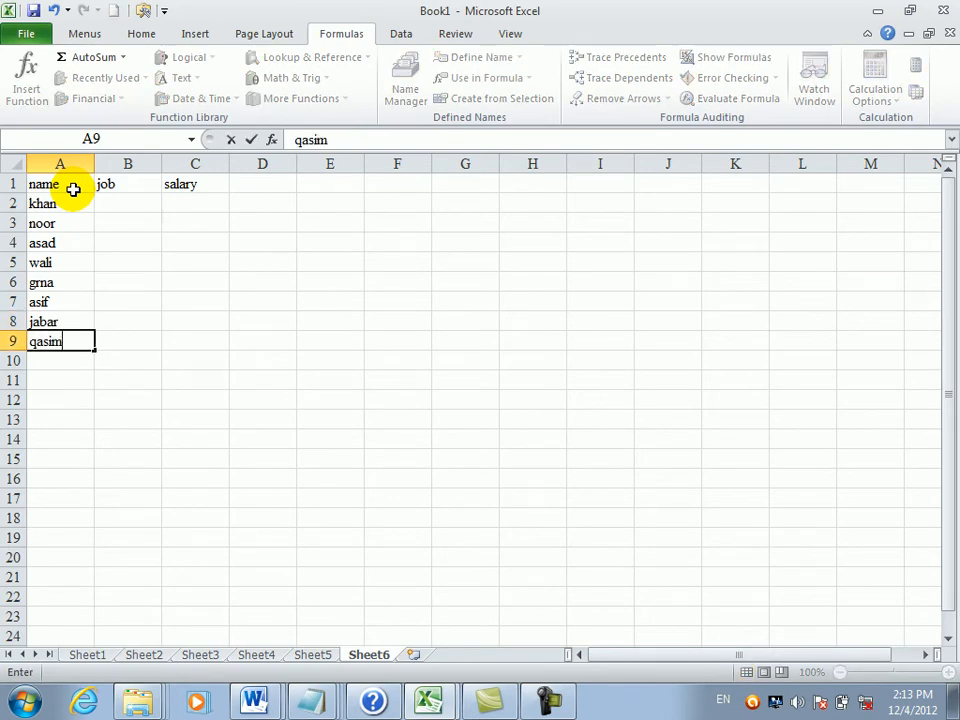
- Enter manager as the first employee's job in cell B2
{"action": "key", "text": "Tab"}
{"action": "key", "text": "Up"}
{"action": "key", "text": "Up"}
{"action": "key", "text": "Up"}
{"action": "key", "text": "Up"}
{"action": "key", "text": "Up"}
{"action": "key", "text": "Up"}
{"action": "key", "text": "Up"}
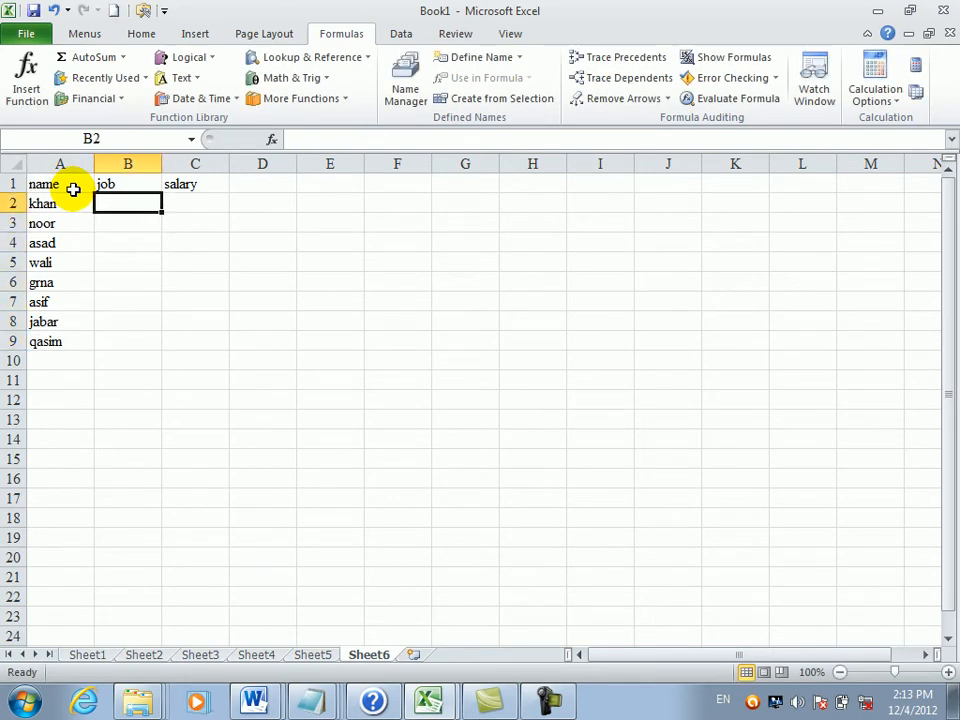
{"action": "type", "text": "managewr"}
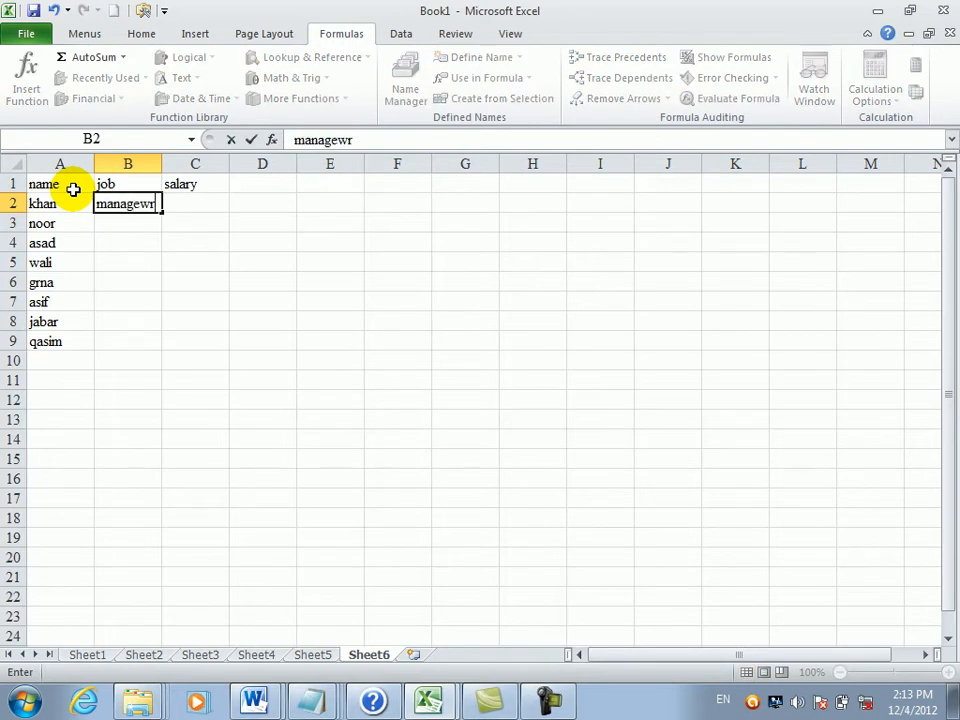
{"action": "key", "text": "Return"}
{"action": "key", "text": "Up"}
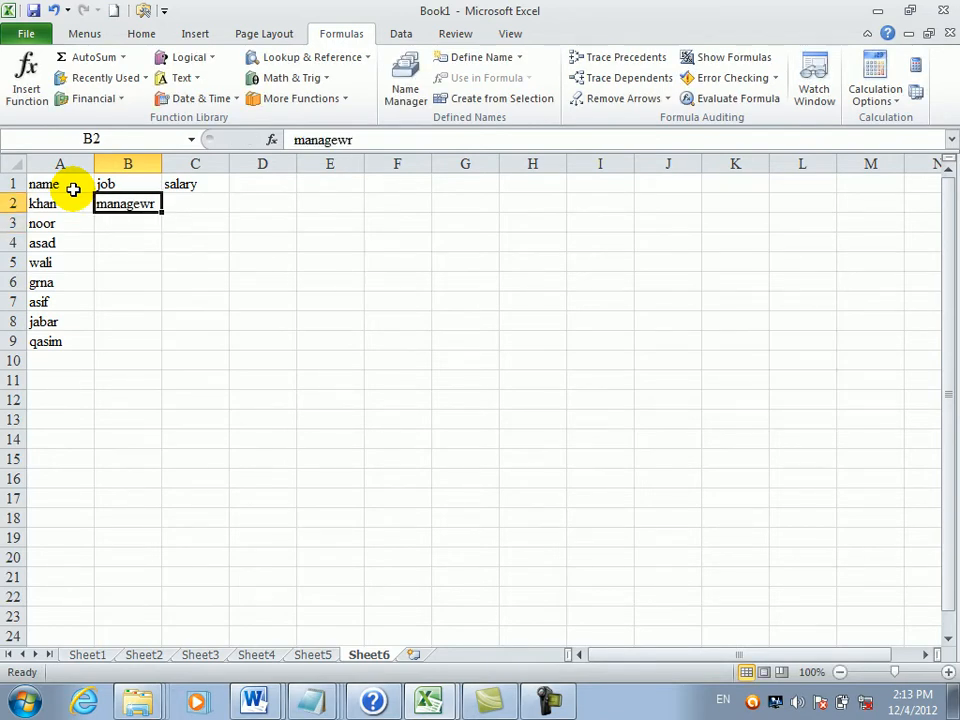
{"action": "type", "text": "manager"}
{"action": "key", "text": "Return"}
- Enter the jobs driver, manager and teacher in cells B3 to B5
{"action": "type", "text": "driver"}
{"action": "key", "text": "Return"}
{"action": "type", "text": "manager"}
{"action": "key", "text": "Return"}
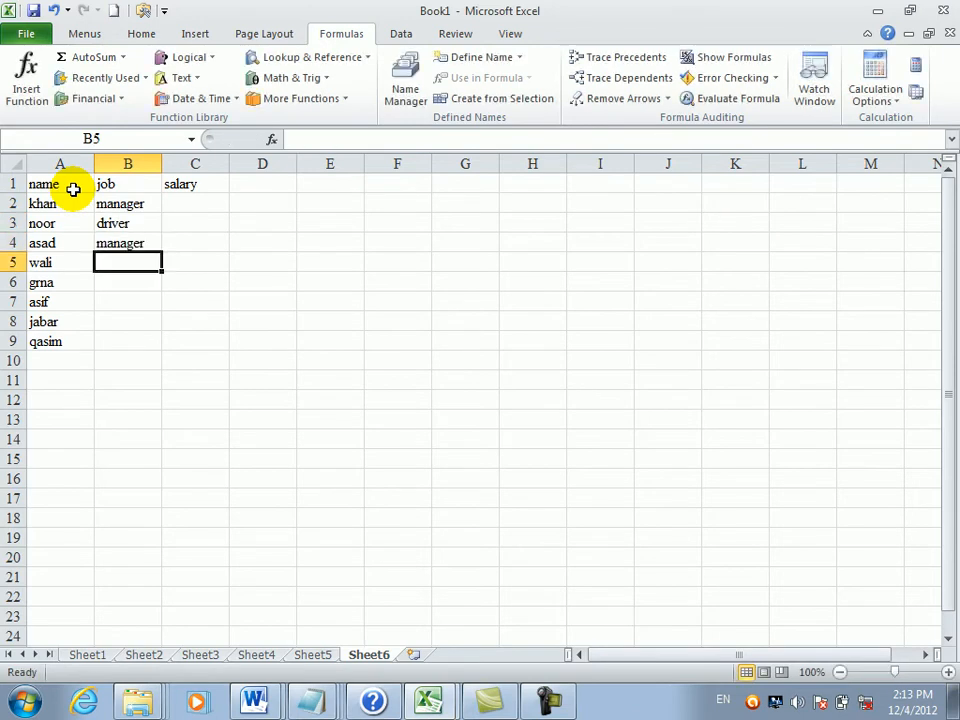
{"action": "type", "text": "teacher"}
{"action": "key", "text": "Return"}
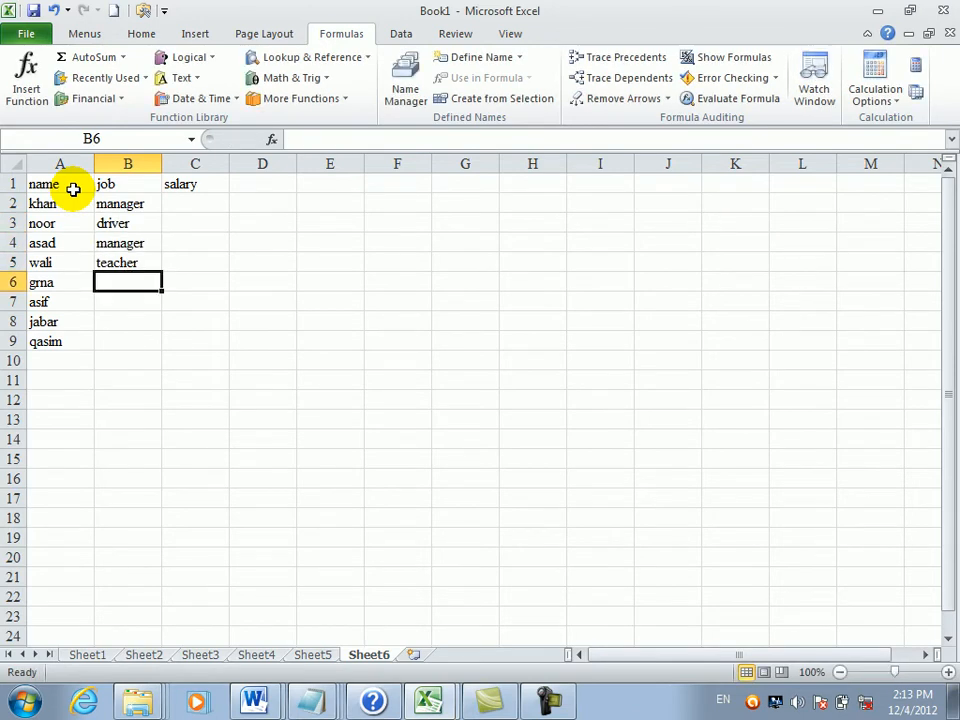
- Fill the remaining job cells B6 to B9 with manager, teacher, manager and teacher
{"action": "type", "text": "manager"}
{"action": "key", "text": "Return"}
{"action": "type", "text": "ta"}
{"action": "key", "text": "Return"}
{"action": "key", "text": "Up"}
{"action": "type", "text": "teacher"}
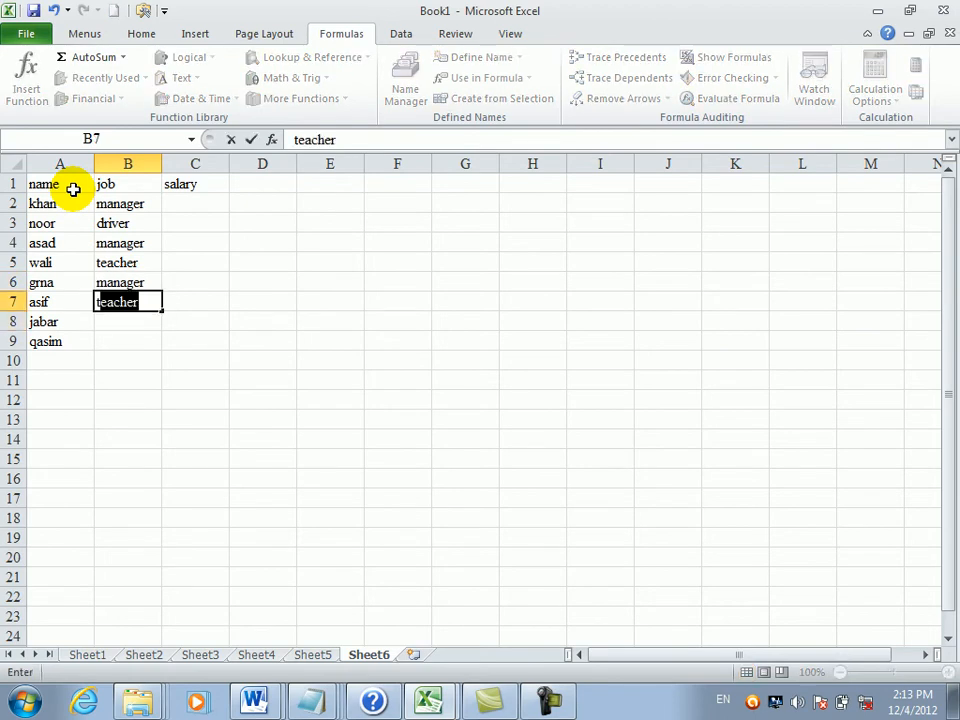
{"action": "key", "text": "Return"}
{"action": "type", "text": "manager"}
{"action": "key", "text": "Return"}
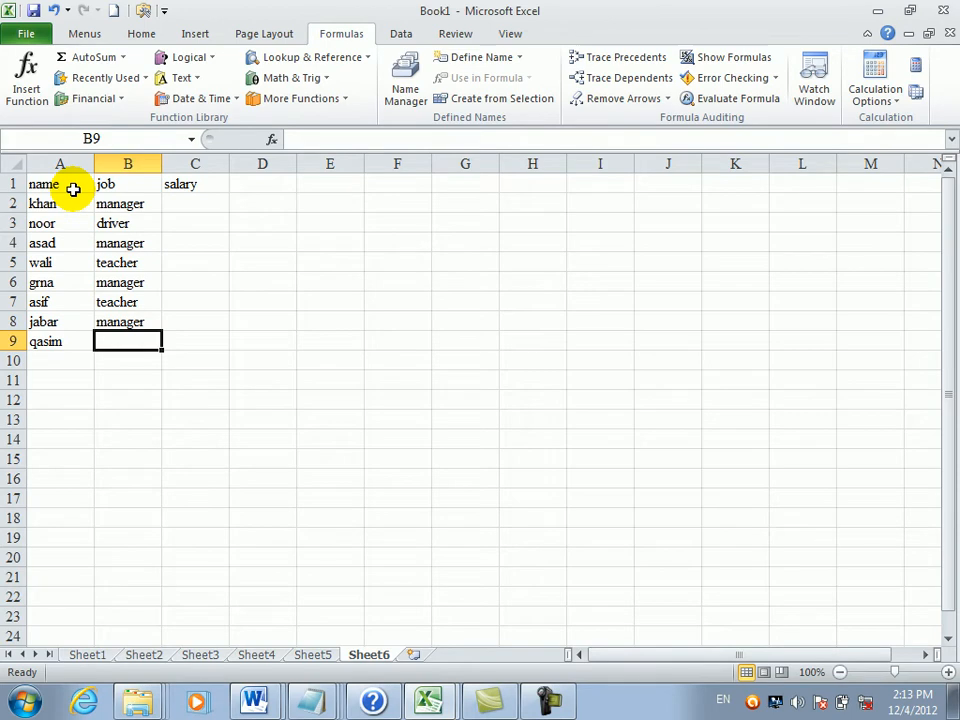
{"action": "type", "text": "t"}
{"action": "key", "text": "Tab"}
- Enter the salaries 6000, 3000, 5000 and 6000 in cells C2 to C5
{"action": "key", "text": "Up"}
{"action": "key", "text": "Up"}
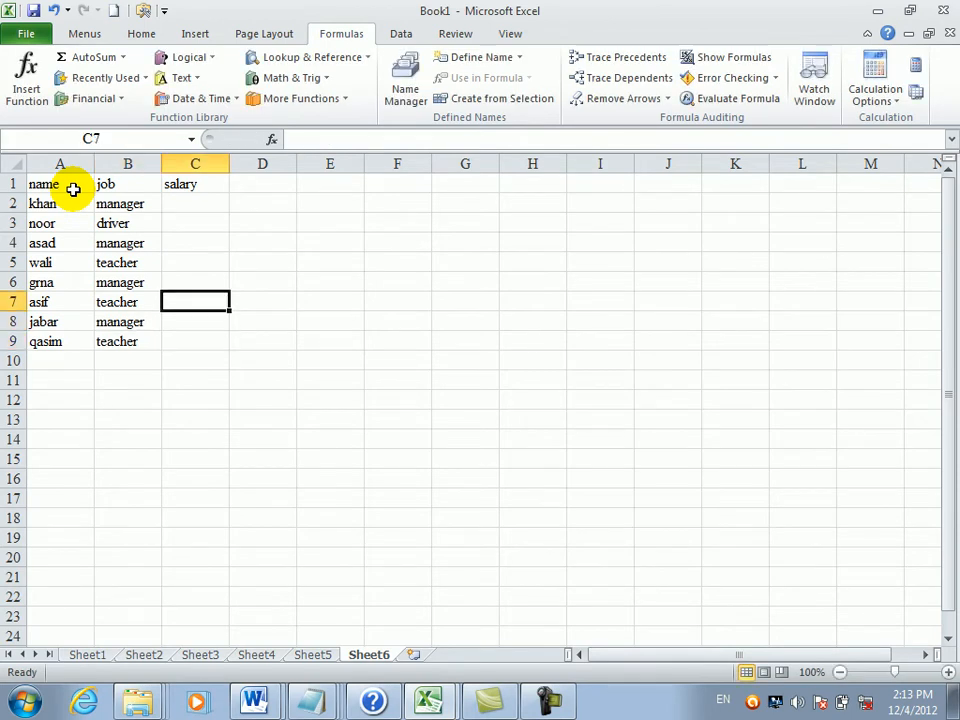
{"action": "key", "text": "Up"}
{"action": "key", "text": "Up"}
{"action": "key", "text": "Up"}
{"action": "key", "text": "Up"}
{"action": "key", "text": "Up"}
{"action": "key", "text": "Up"}
{"action": "key", "text": "Down"}
{"action": "type", "text": "6000"}
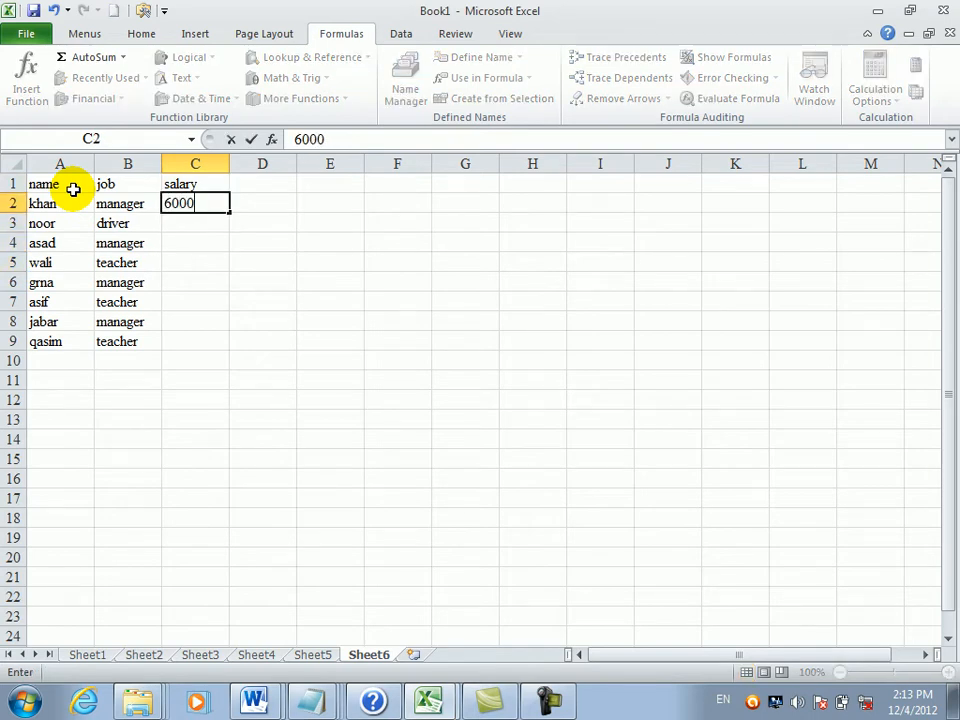
{"action": "key", "text": "Return"}
{"action": "type", "text": "3000"}
{"action": "key", "text": "Return"}
{"action": "type", "text": "5000"}
{"action": "key", "text": "Return"}
{"action": "type", "text": "6000"}
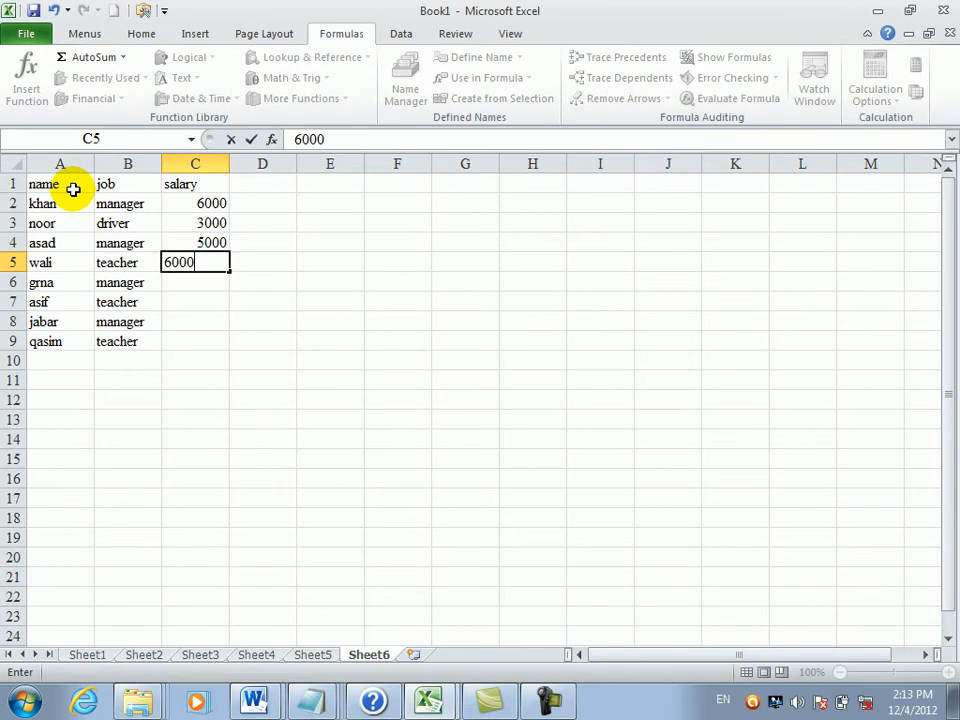
{"action": "key", "text": "Return"}
- Enter the salaries 2000, 1000, 4000 and 7000 in cells C6 to C9
{"action": "type", "text": "2000"}
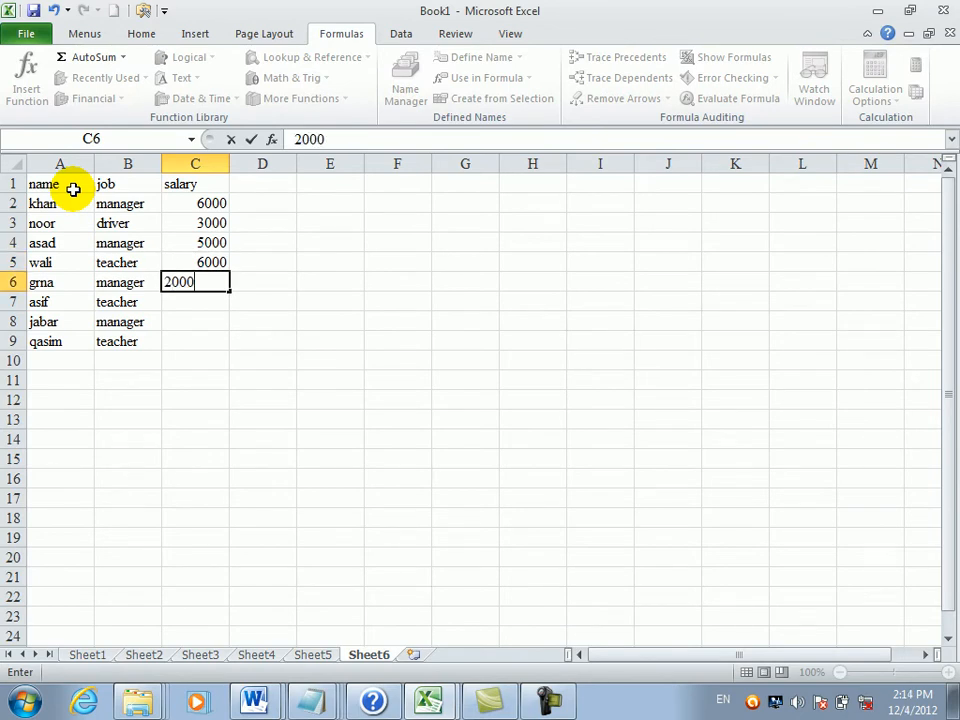
{"action": "key", "text": "Return"}
{"action": "type", "text": "1000"}
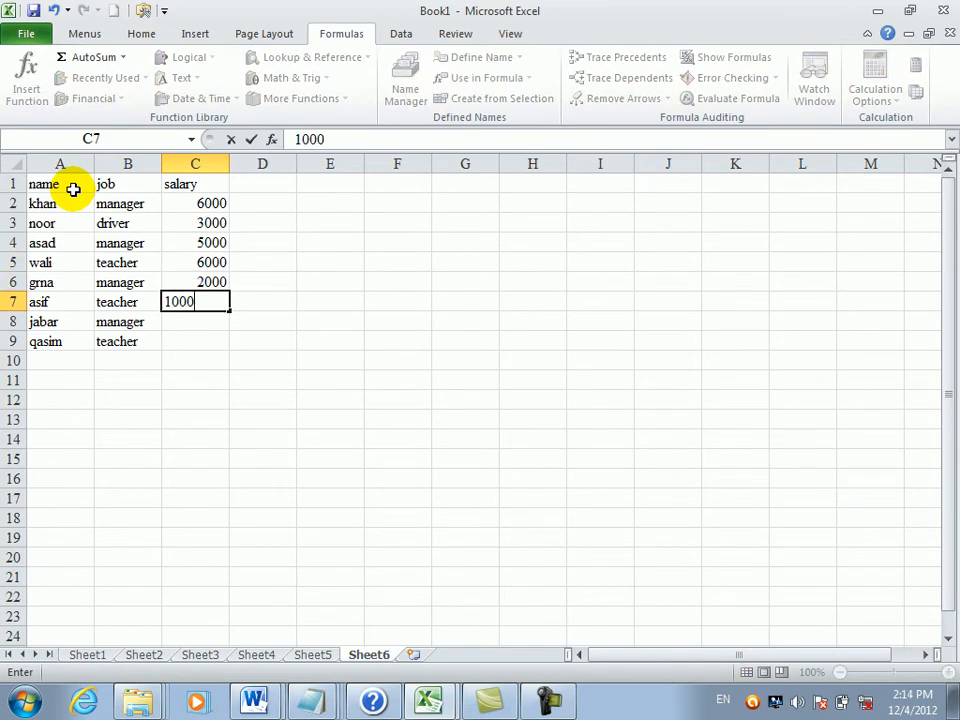
{"action": "key", "text": "Return"}
{"action": "type", "text": "4000"}
{"action": "key", "text": "Return"}
{"action": "type", "text": "7000"}
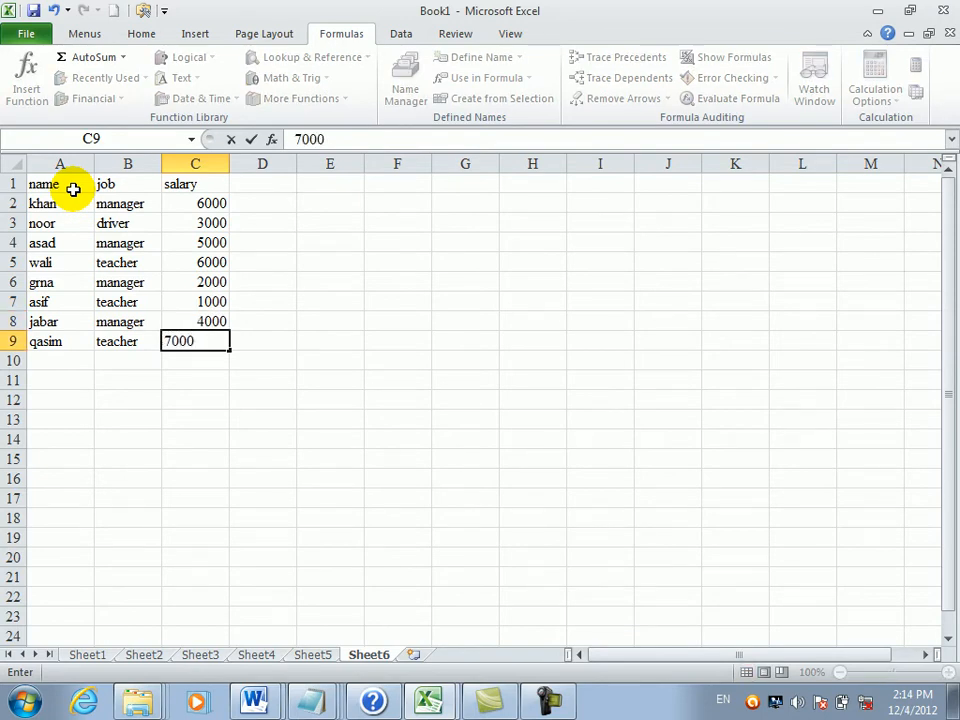
{"action": "key", "text": "Tab"}
{"action": "key", "text": "Down"}
{"action": "key", "text": "Down"}
{"action": "key", "text": "Up"}
{"action": "key", "text": "Down"}
{"action": "key", "text": "Down"}
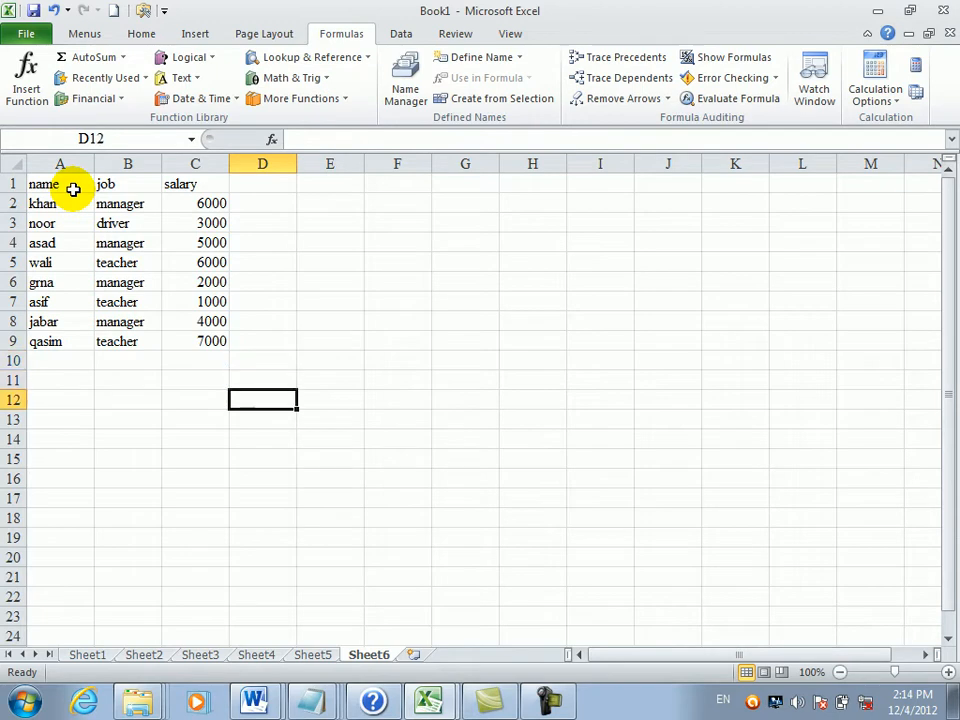
{"action": "key", "text": "Up"}
{"action": "key", "text": "Down"}
{"action": "key", "text": "Down"}
{"action": "key", "text": "Down"}
{"action": "key", "text": "Down"}
{"action": "key", "text": "Up"}
{"action": "key", "text": "Up"}
{"action": "key", "text": "Down"}
{"action": "key", "text": "Down"}
{"action": "key", "text": "Down"}
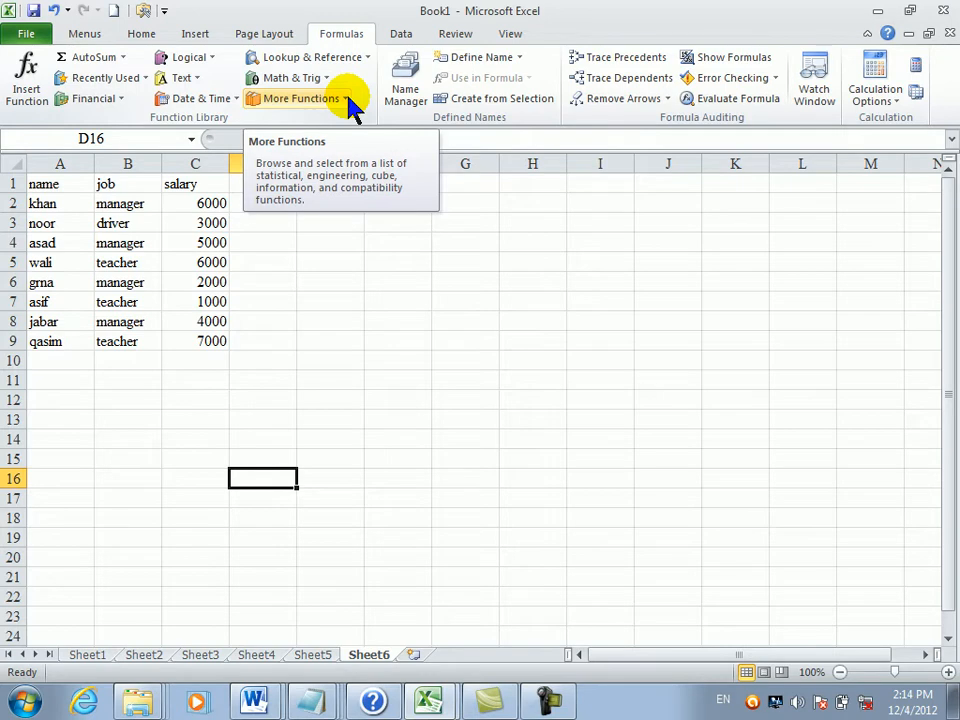
{"action": "left_click", "coordinate": [315, 276]}
{"action": "mouse_move", "coordinate": [223, 376]}
{"action": "left_mouse_down"}
{"action": "mouse_move", "coordinate": [223, 360]}
{"action": "mouse_move", "coordinate": [210, 364]}
{"action": "left_mouse_up"}
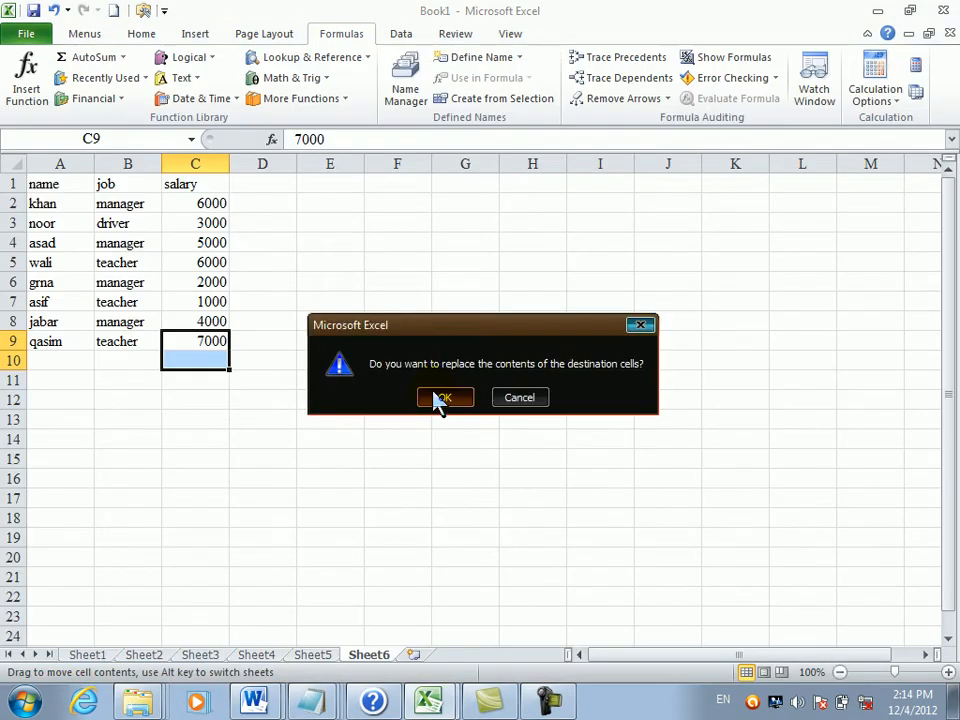
{"action": "left_click", "coordinate": [513, 400]}
{"action": "left_click", "coordinate": [281, 341]}
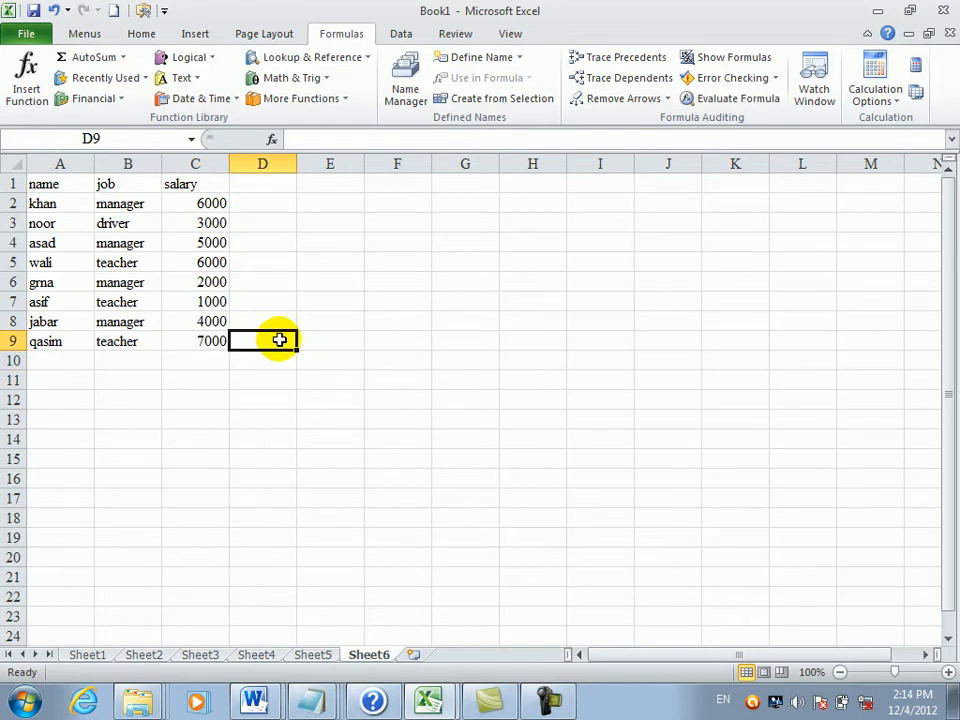
- Copy the employee table in the range A1:C10, including its headings
{"action": "left_click", "coordinate": [208, 188]}
{"action": "left_click_drag", "start_coordinate": [208, 188], "coordinate": [90, 336]}
{"action": "left_click_drag", "start_coordinate": [208, 184], "coordinate": [81, 361]}
{"action": "key", "text": "ctrl+c"}
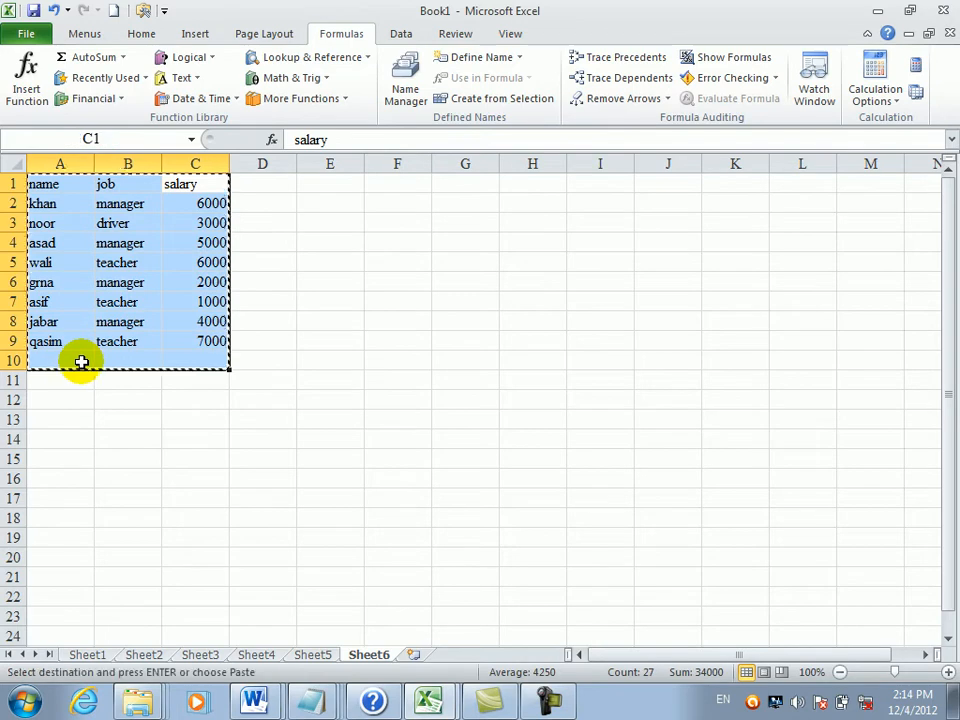
- Browse the computer's drives in the file manager and open the workbook FUNCTION.xlsx from Local Disk (D:)
{"action": "key", "text": "super+e"}
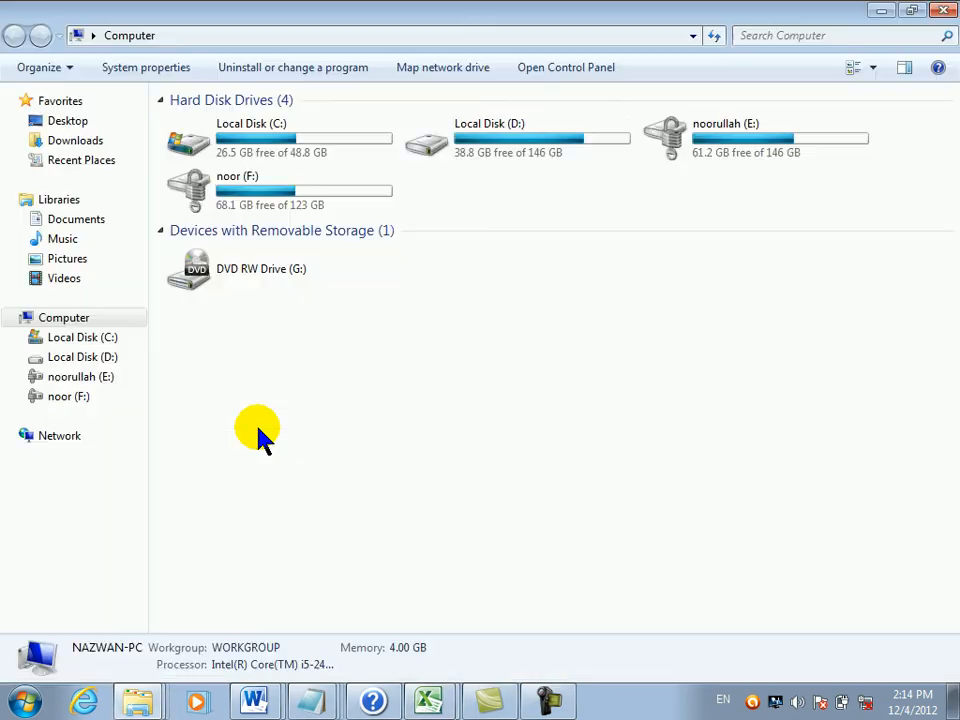
{"action": "double_click", "coordinate": [354, 196]}
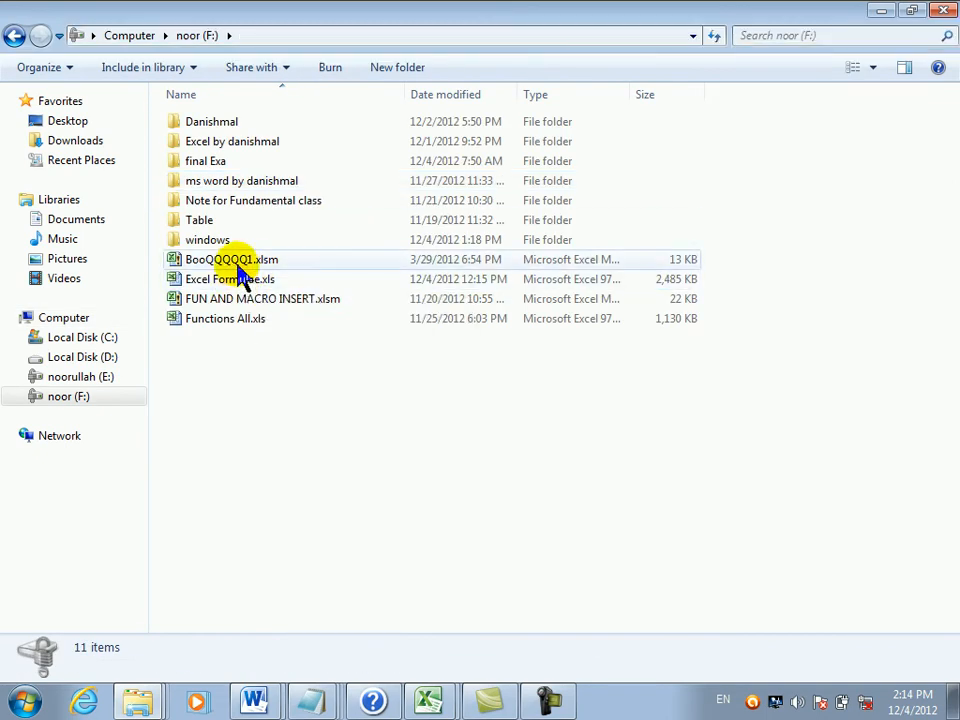
{"action": "left_click", "coordinate": [14, 33]}
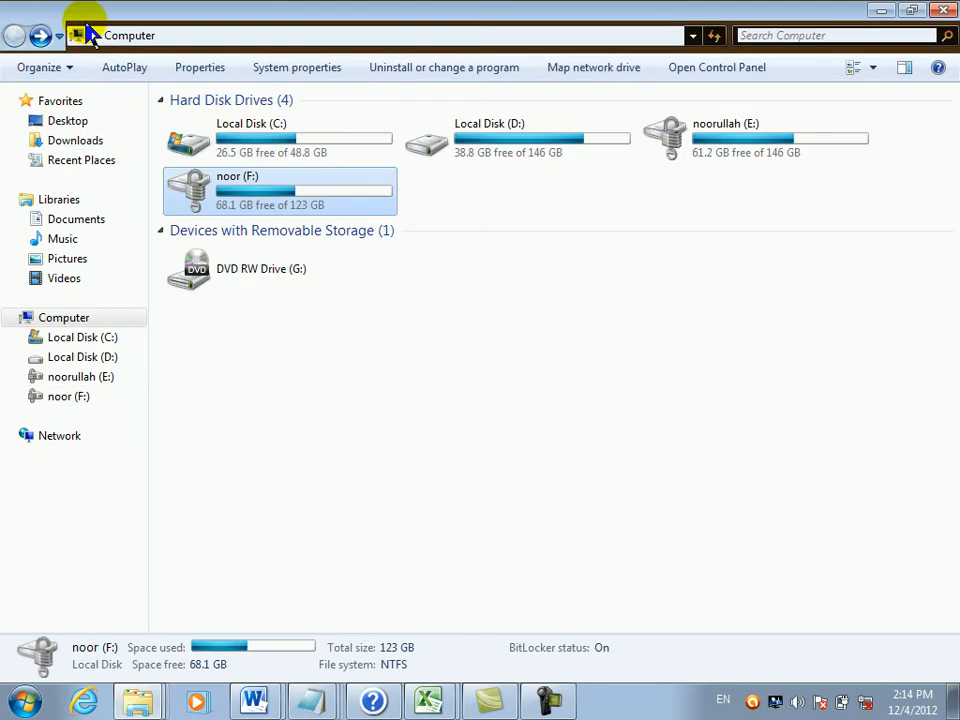
{"action": "left_click", "coordinate": [250, 133]}
{"action": "double_click", "coordinate": [499, 150]}
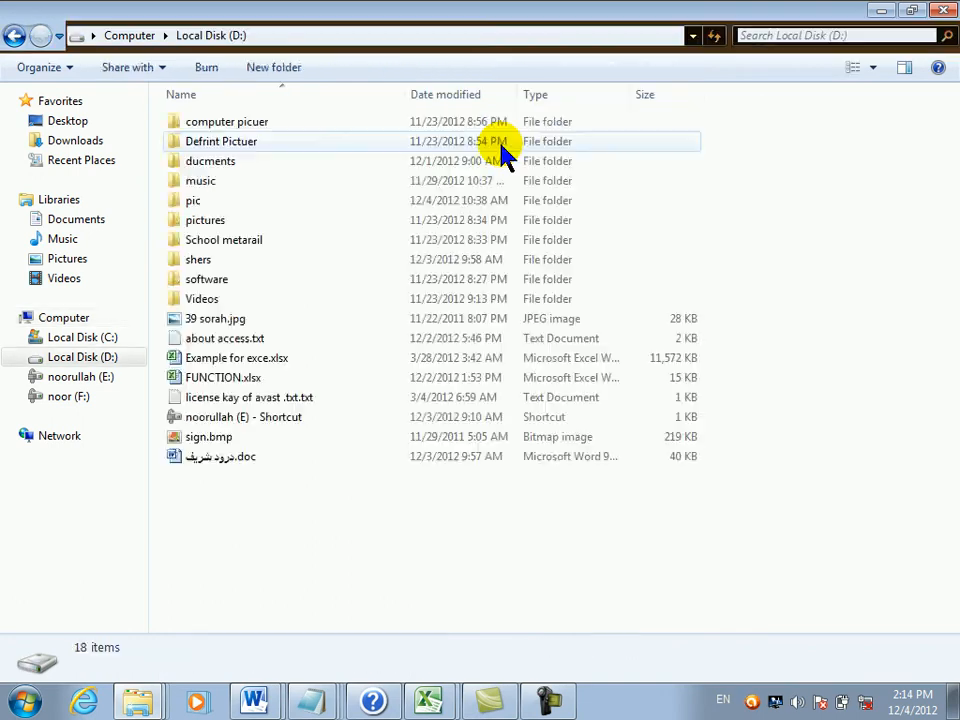
{"action": "left_click", "coordinate": [238, 380]}
{"action": "double_click", "coordinate": [238, 380]}
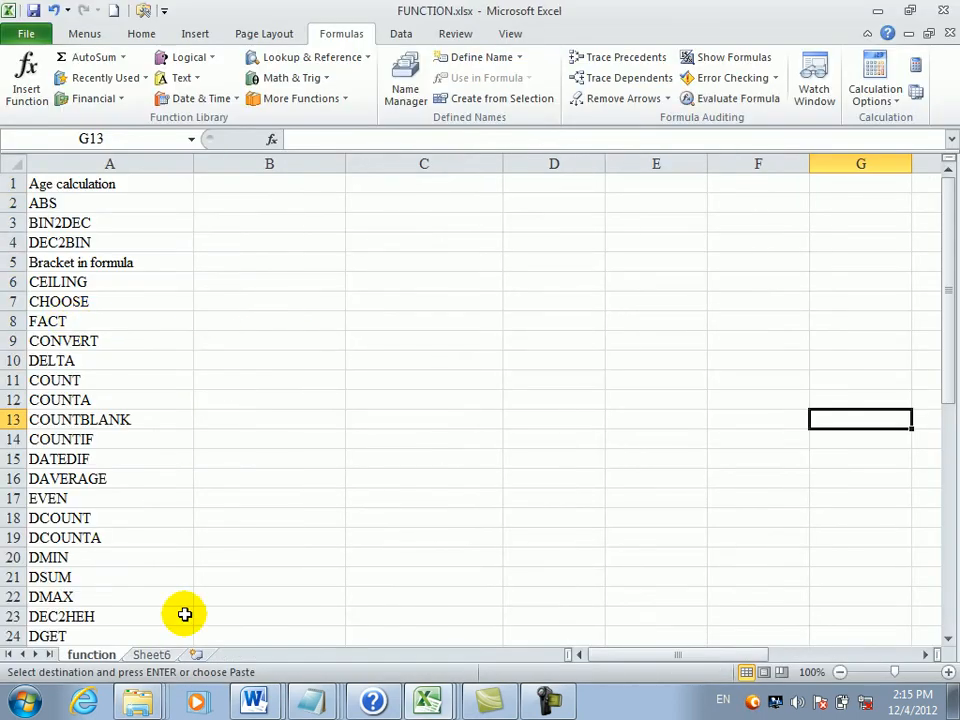
- Enter the sample date 2/2/2000 in cell B15, beside the DATEDIF entry of the function list
{"action": "left_click", "coordinate": [286, 365]}
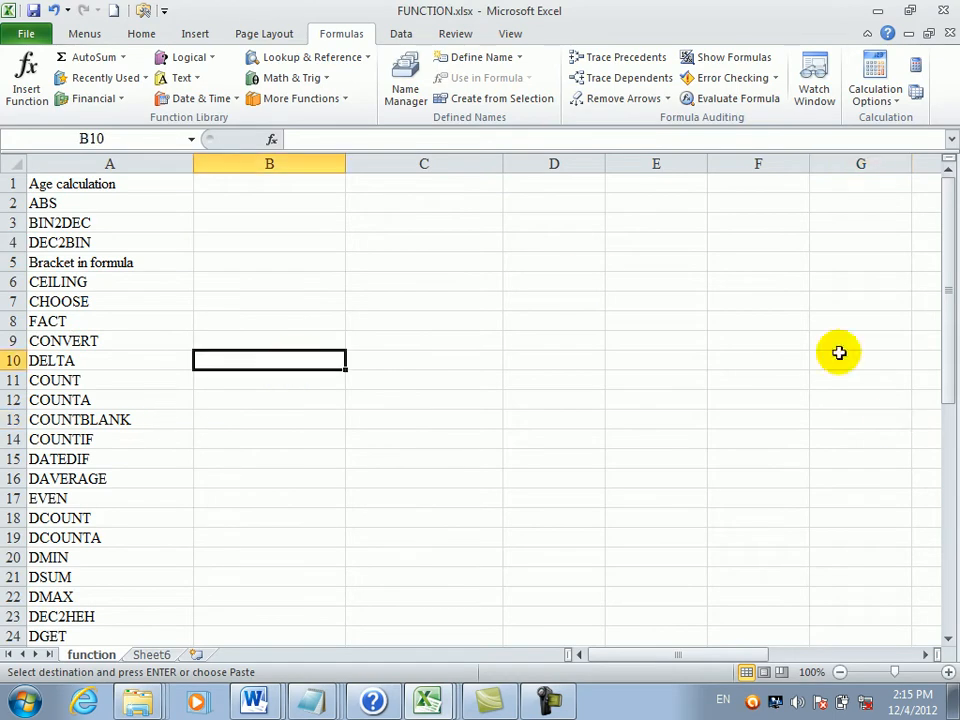
{"action": "left_click_drag", "start_coordinate": [953, 243], "coordinate": [953, 296]}
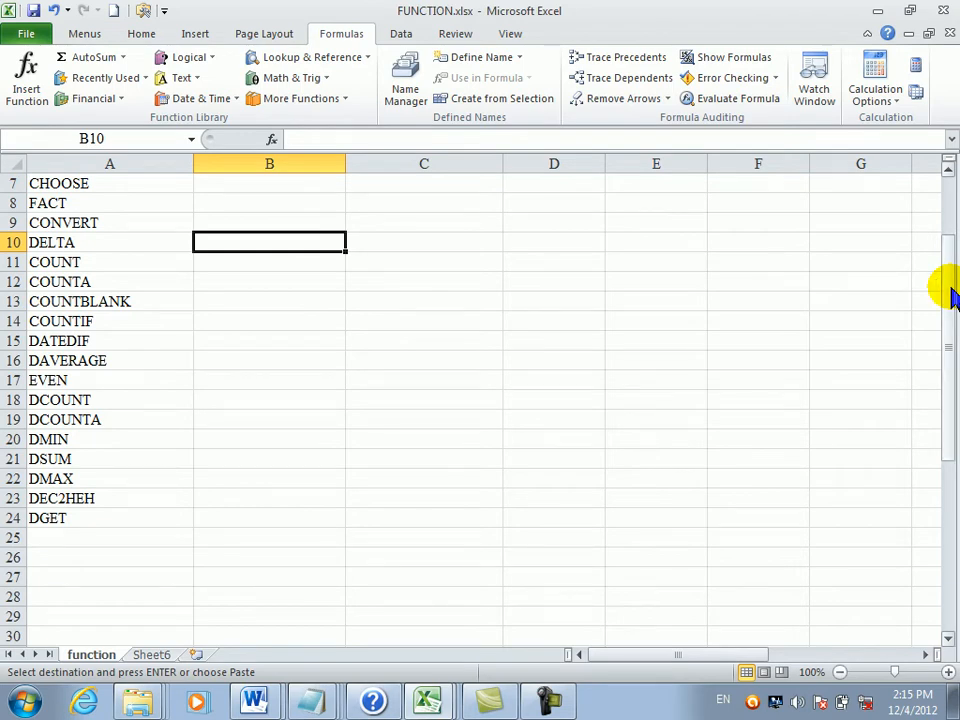
{"action": "left_click", "coordinate": [182, 316]}
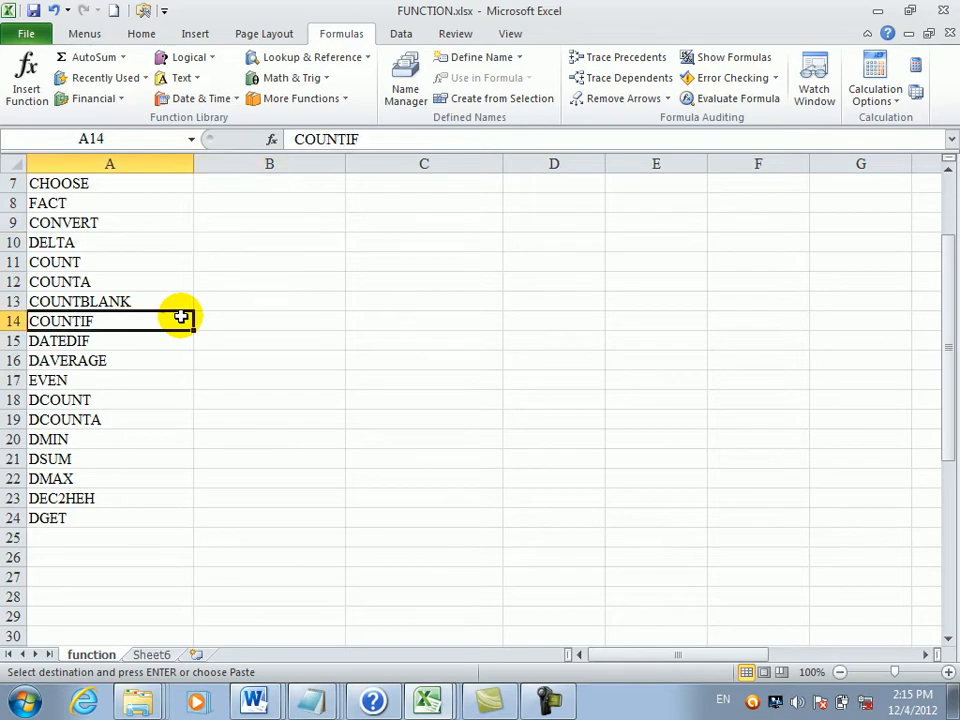
{"action": "left_click", "coordinate": [148, 343]}
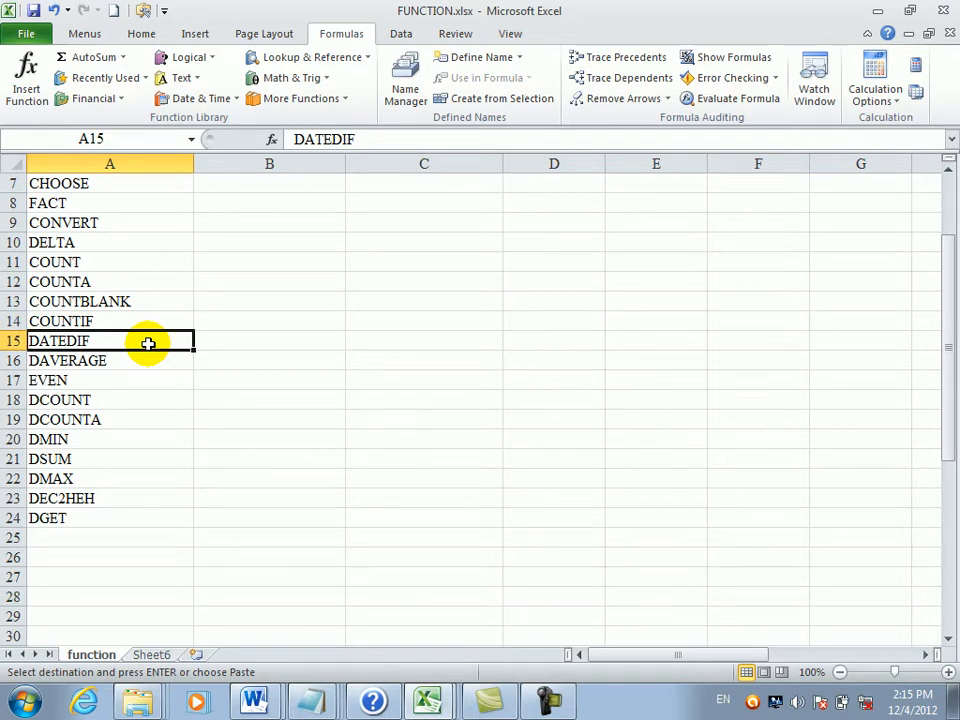
{"action": "left_click", "coordinate": [330, 334]}
{"action": "type", "text": "2/2/"}
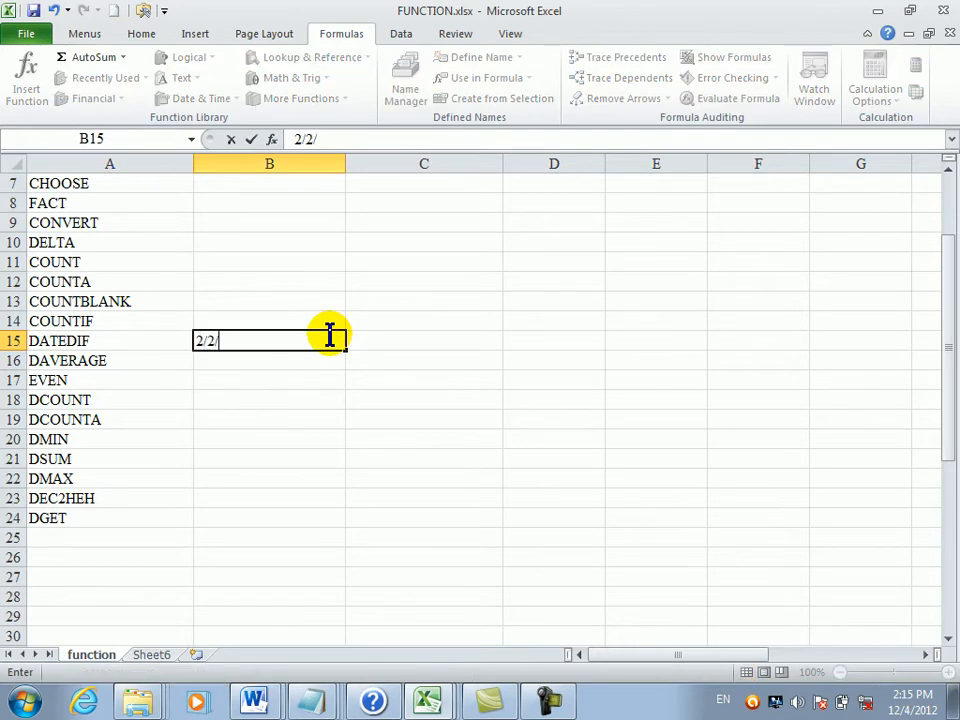
{"action": "type", "text": "2000"}
{"action": "key", "text": "Return"}
- Enter the formula =DATEDIF(B15,NOW(),"y") in cell C15 to calculate the full years since the date in B15
{"action": "left_click", "coordinate": [400, 334]}
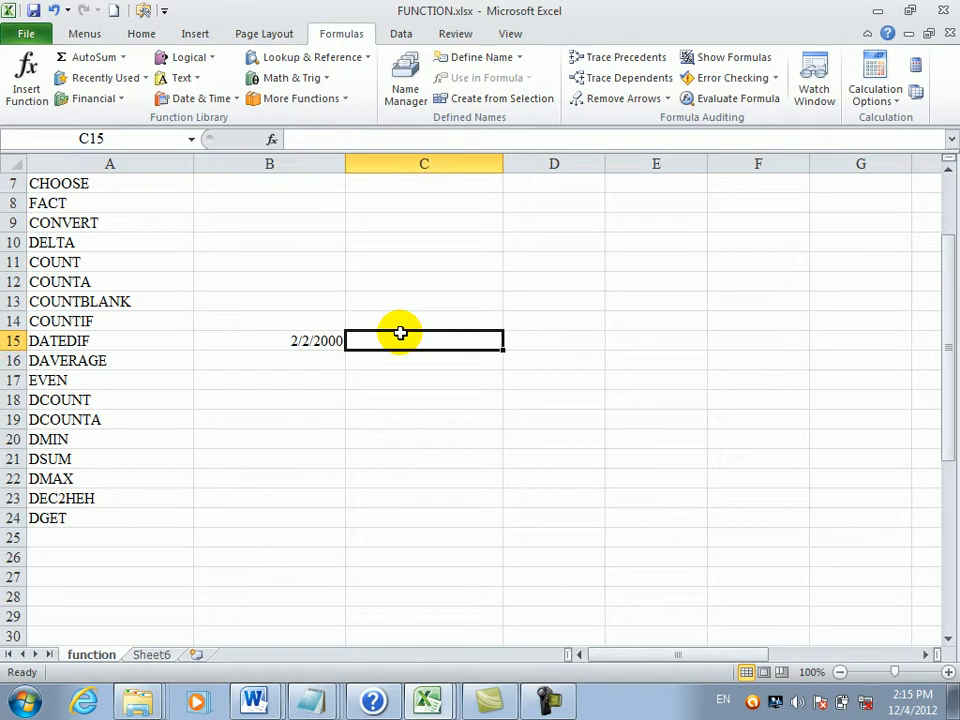
{"action": "type", "text": "="}
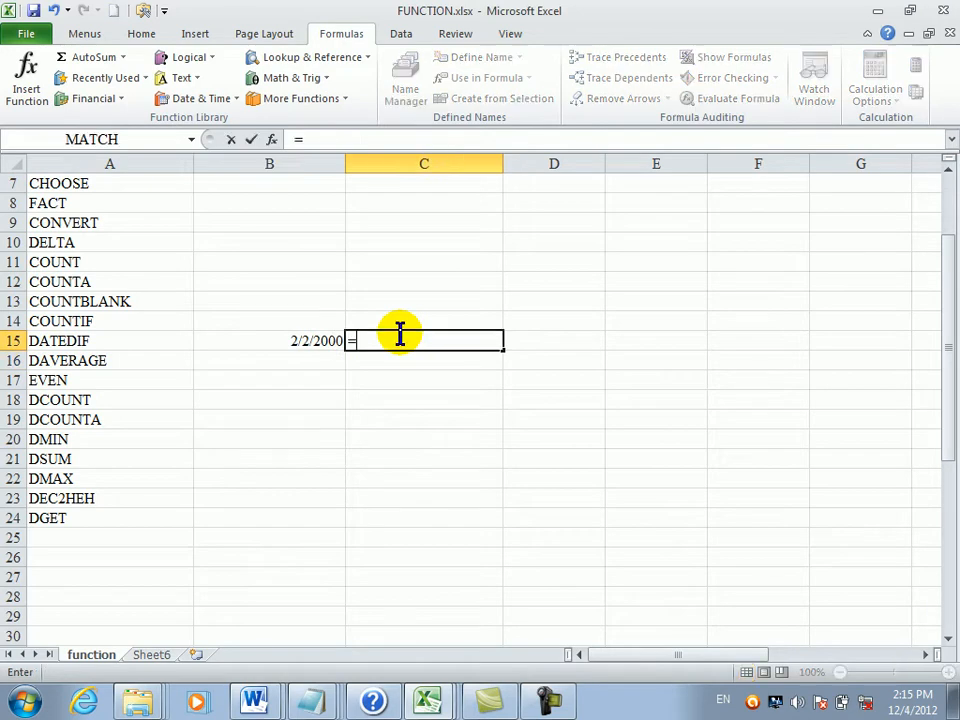
{"action": "type", "text": "datedif"}
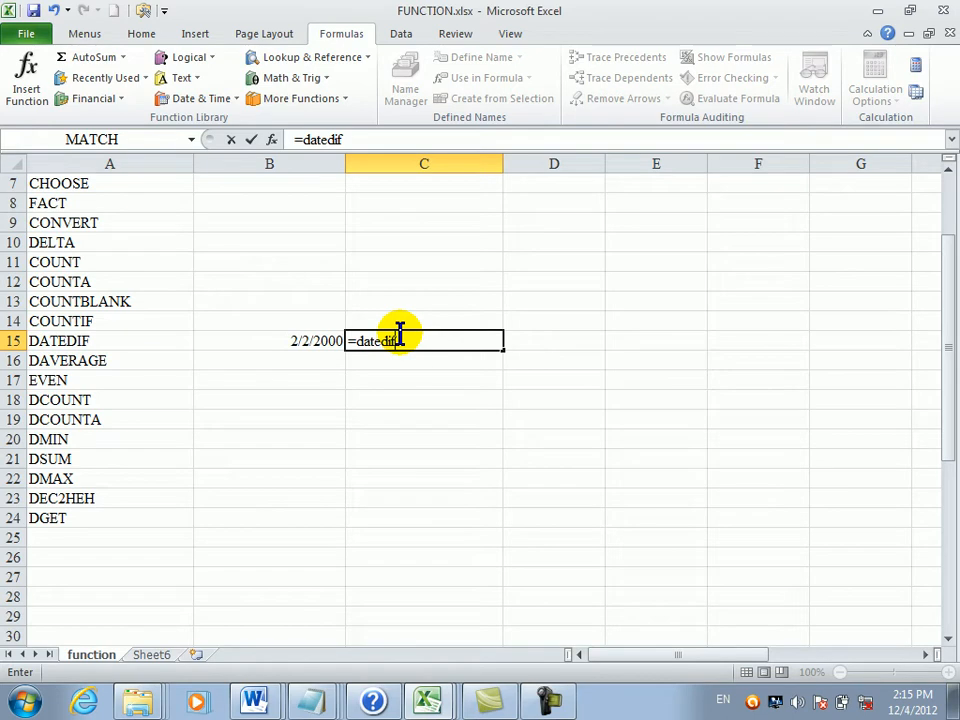
{"action": "type", "text": "("}
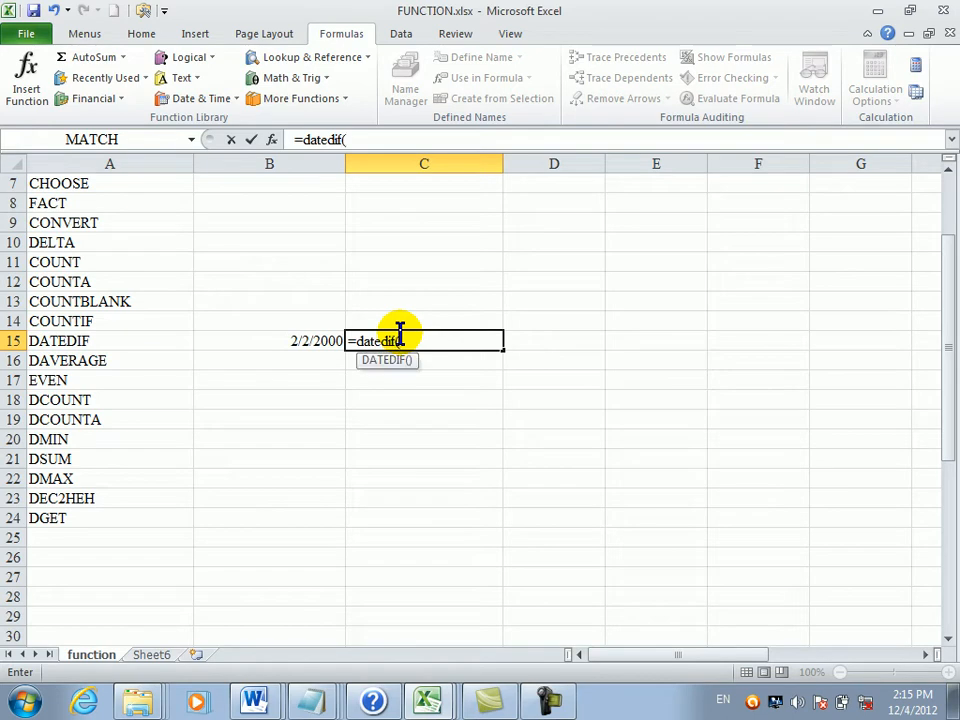
{"action": "left_click", "coordinate": [320, 342]}
{"action": "type", "text": ","}
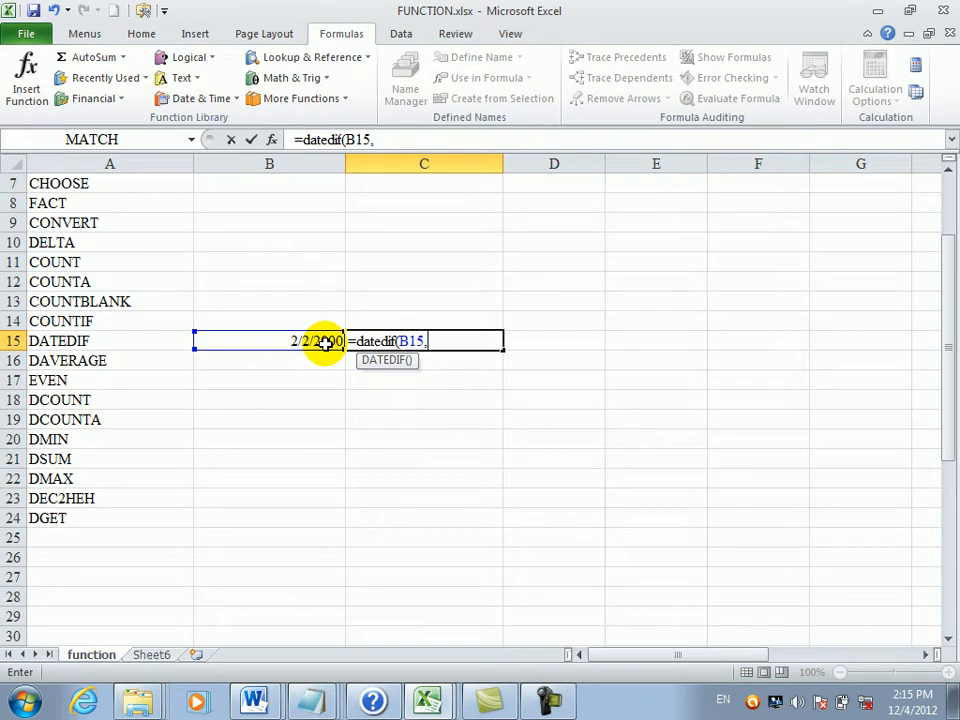
{"action": "type", "text": "now"}
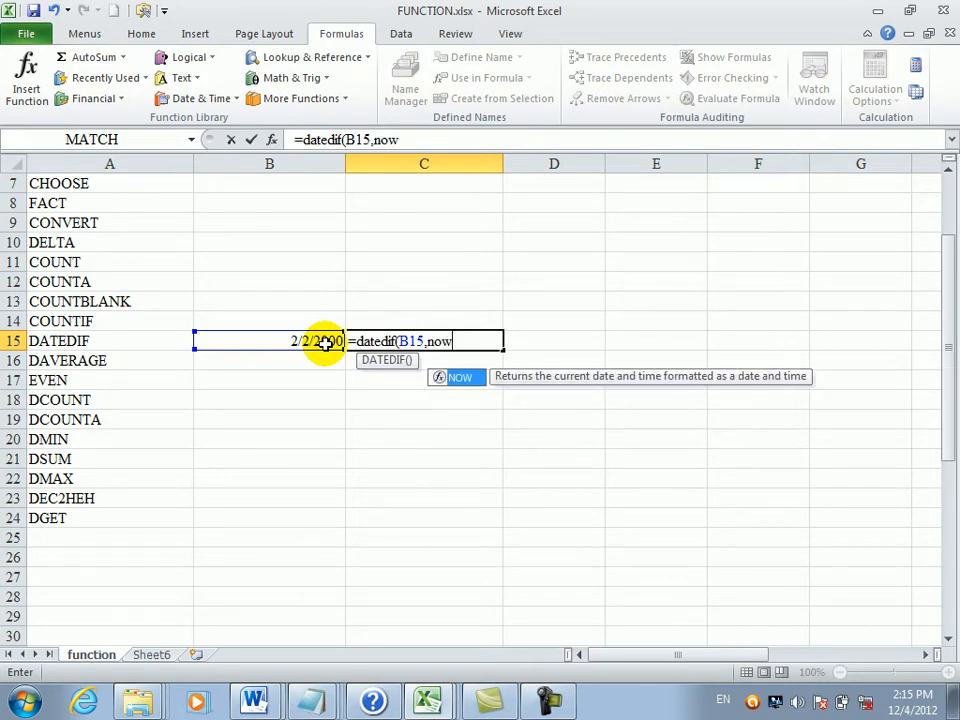
{"action": "type", "text": "(),"}
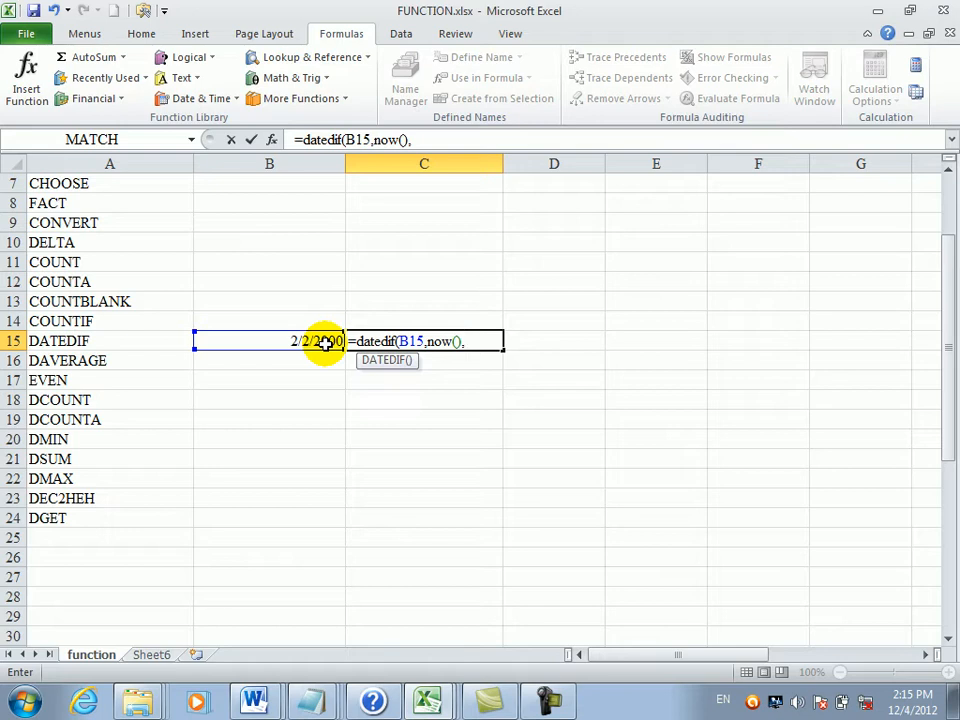
{"action": "type", "text": "\"y\""}
{"action": "key", "text": "Return"}
{"action": "key", "text": "Return"}
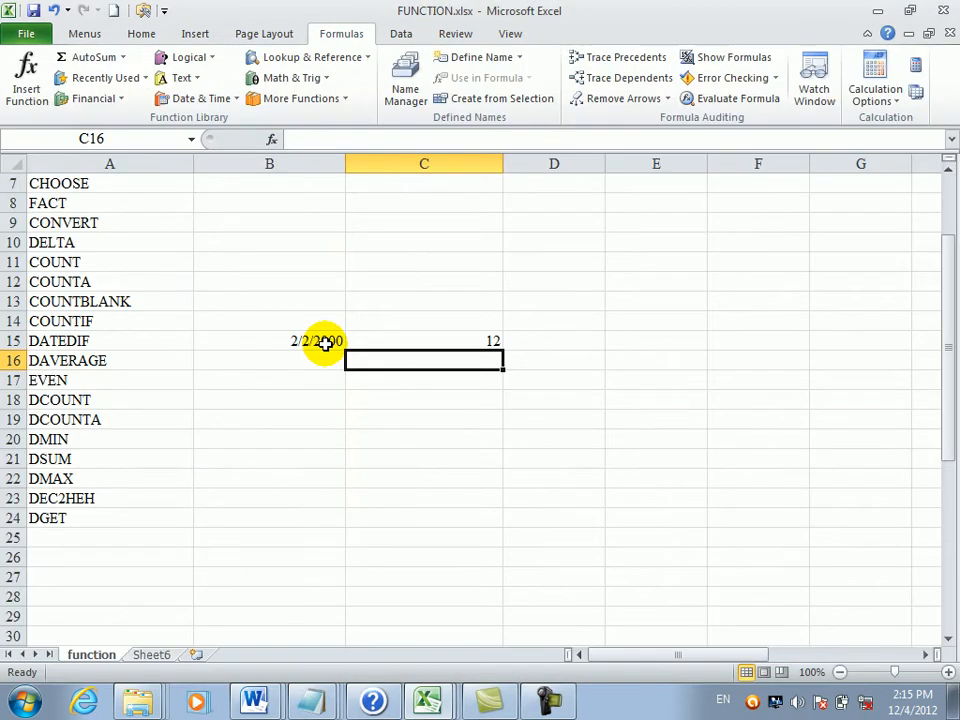
{"action": "left_click", "coordinate": [461, 339]}
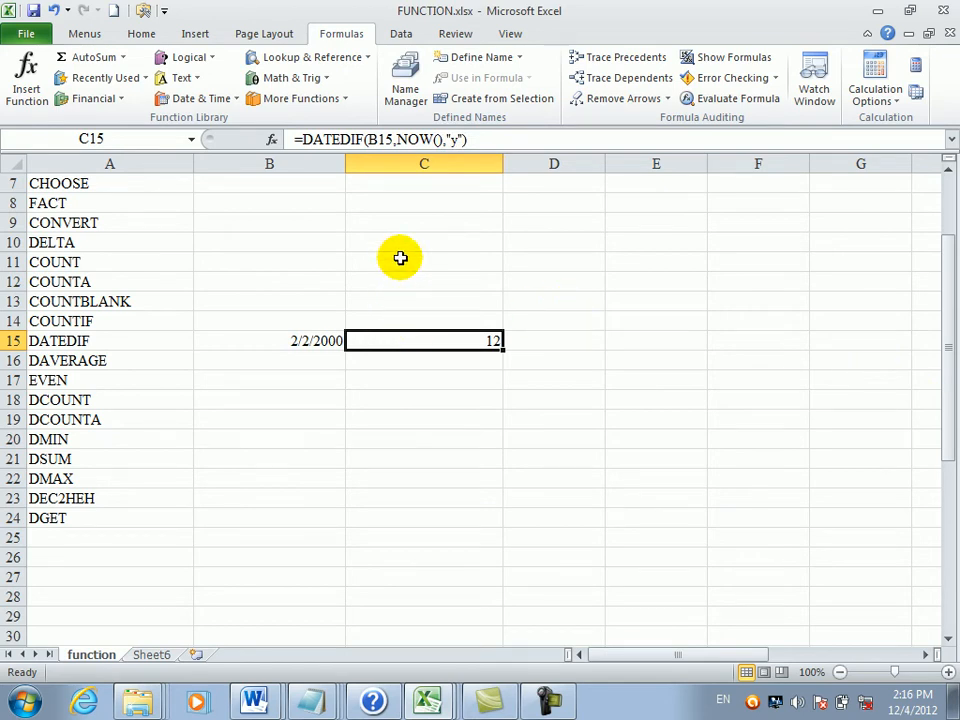
{"action": "left_click_drag", "start_coordinate": [949, 311], "coordinate": [951, 245]}
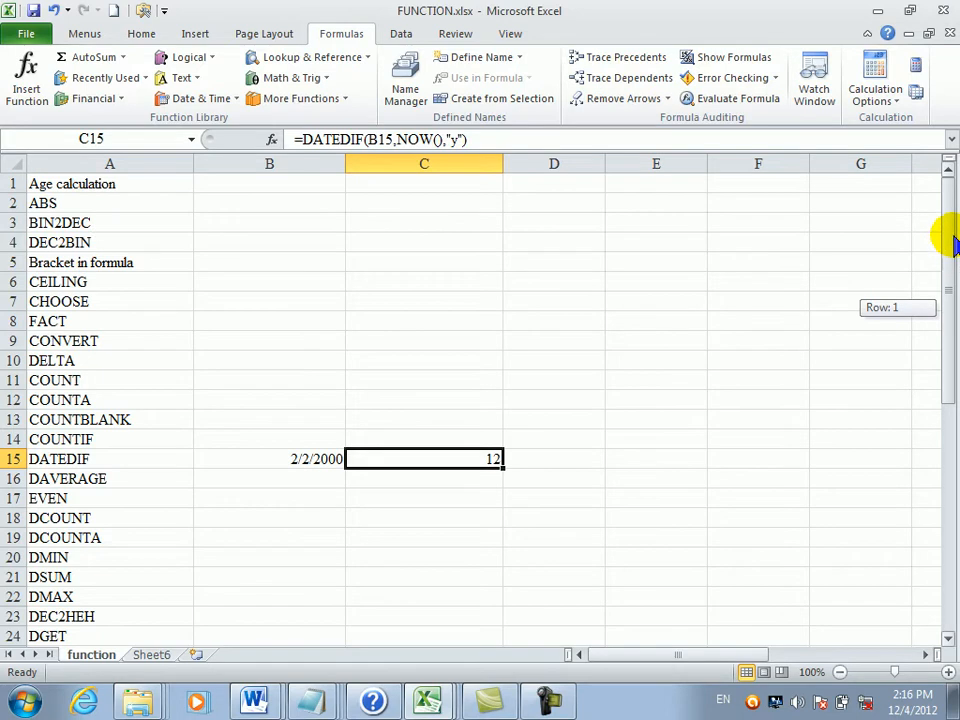
{"action": "left_click", "coordinate": [198, 318]}
{"action": "left_click", "coordinate": [140, 324]}
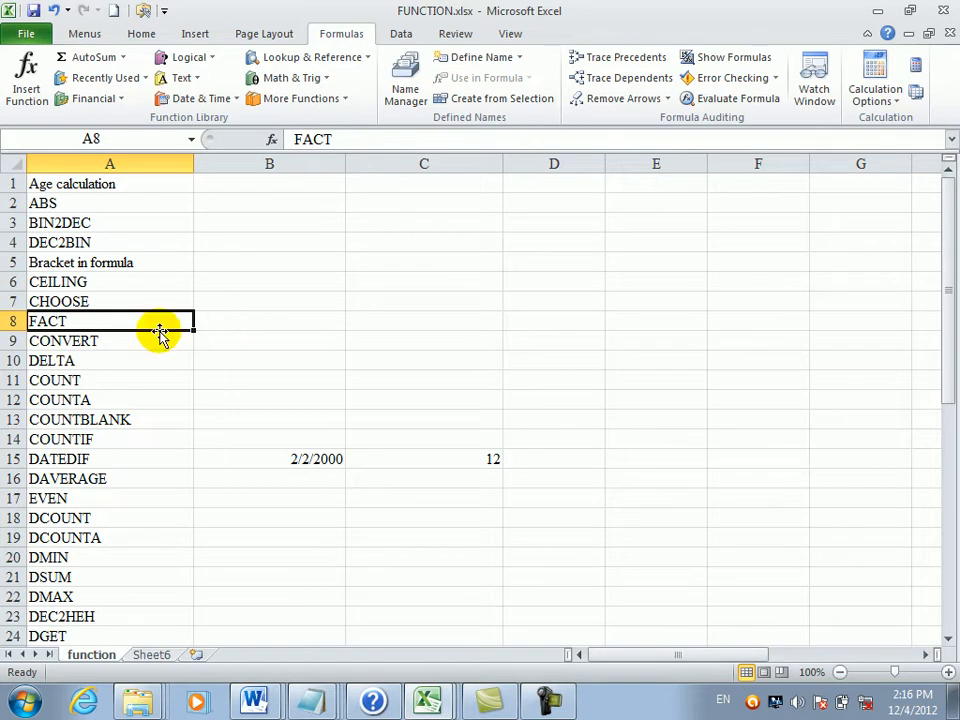
{"action": "left_click", "coordinate": [125, 286]}
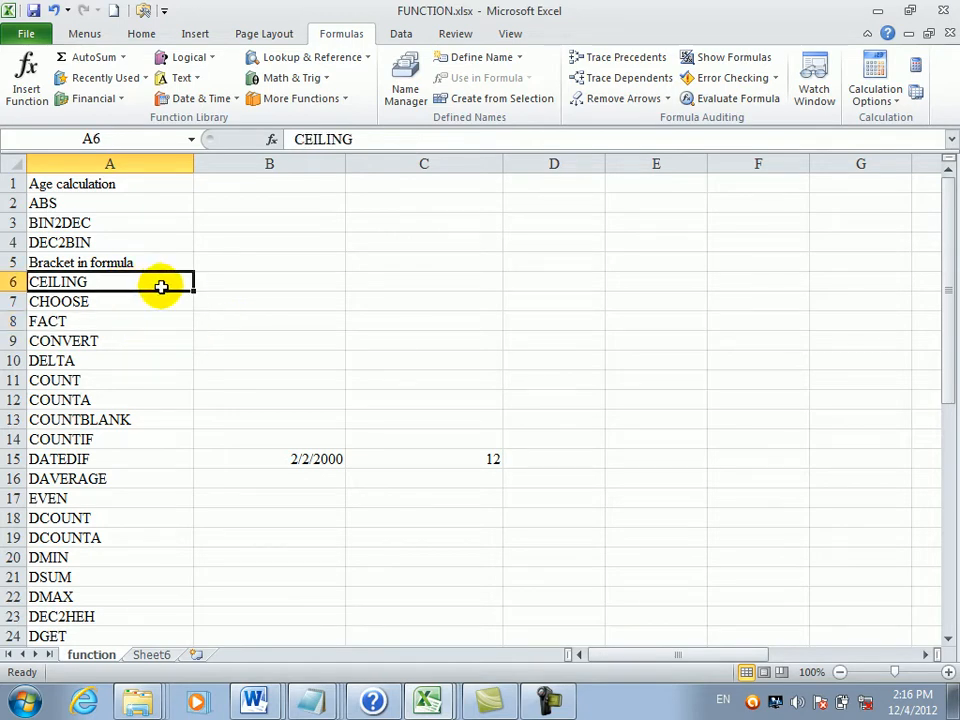
{"action": "left_click", "coordinate": [289, 285]}
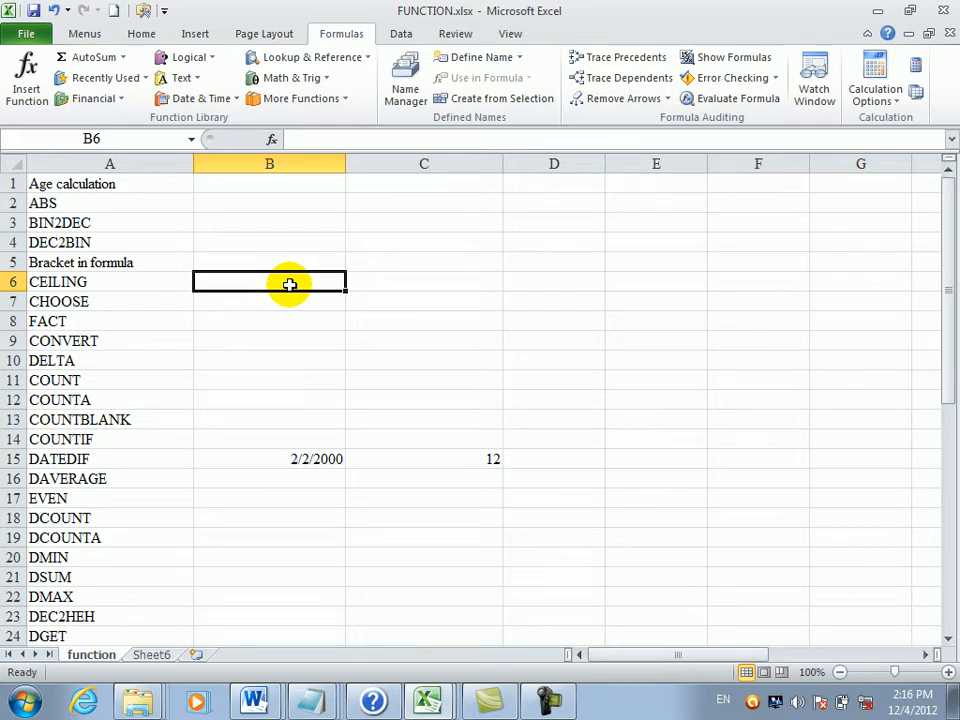
{"action": "left_click", "coordinate": [581, 305]}
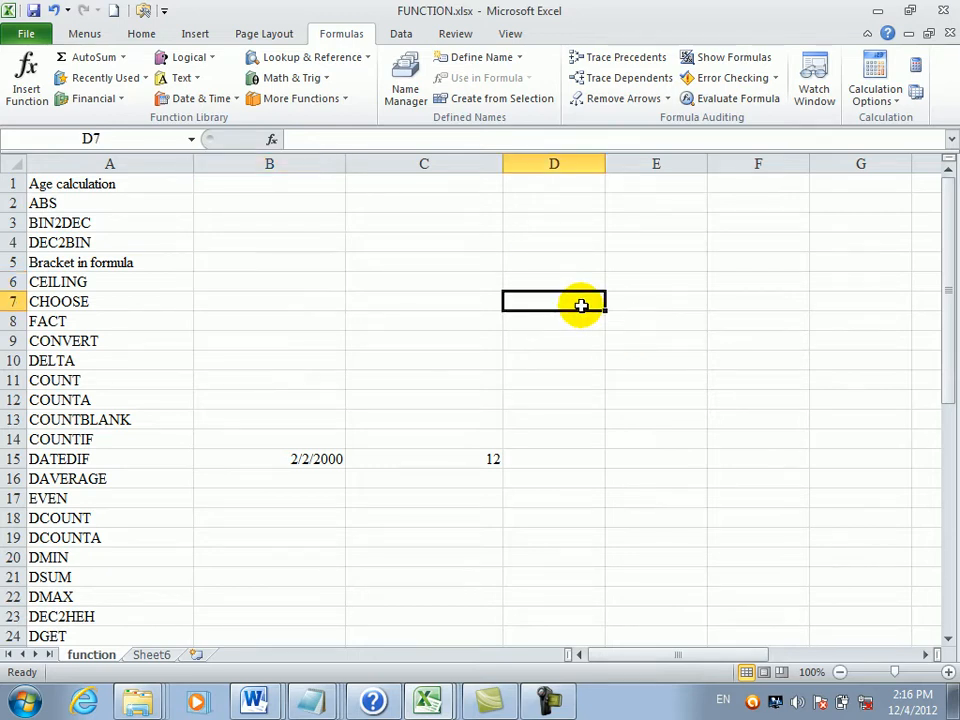
- Clear the range A23:C24, removing the DEC2HEH and DGET entries from the end of the function list
{"action": "left_click_drag", "start_coordinate": [949, 253], "coordinate": [949, 377]}
{"action": "left_click_drag", "start_coordinate": [392, 381], "coordinate": [38, 366]}
{"action": "key", "text": "Delete"}
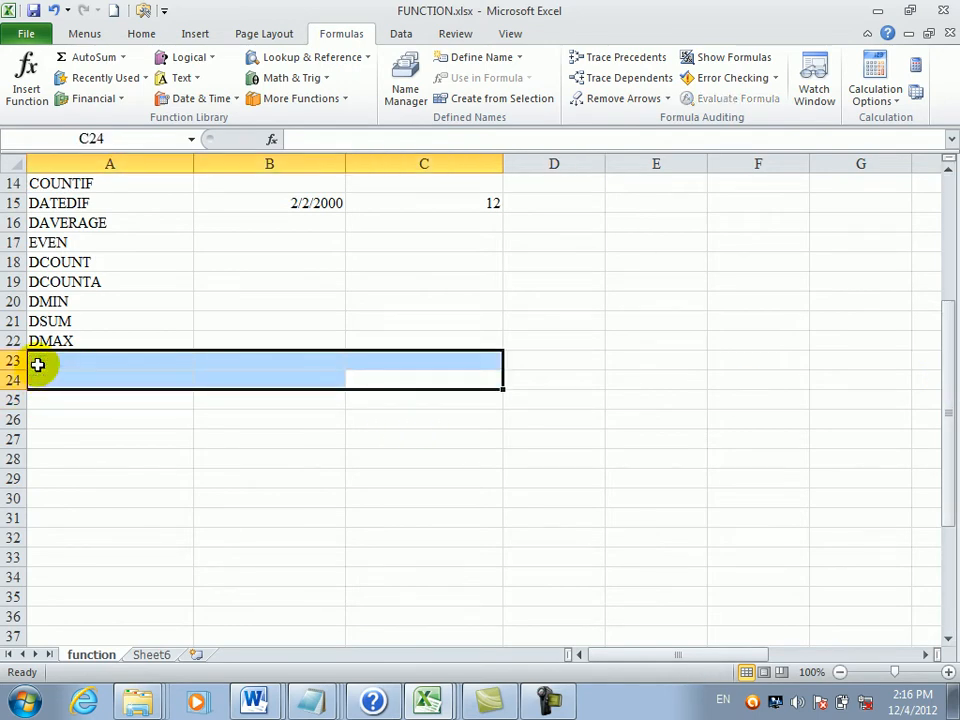
{"action": "left_click", "coordinate": [231, 420]}
{"action": "left_click", "coordinate": [455, 348]}
{"action": "left_click_drag", "start_coordinate": [455, 348], "coordinate": [455, 366]}
{"action": "left_click_drag", "start_coordinate": [949, 407], "coordinate": [948, 285]}
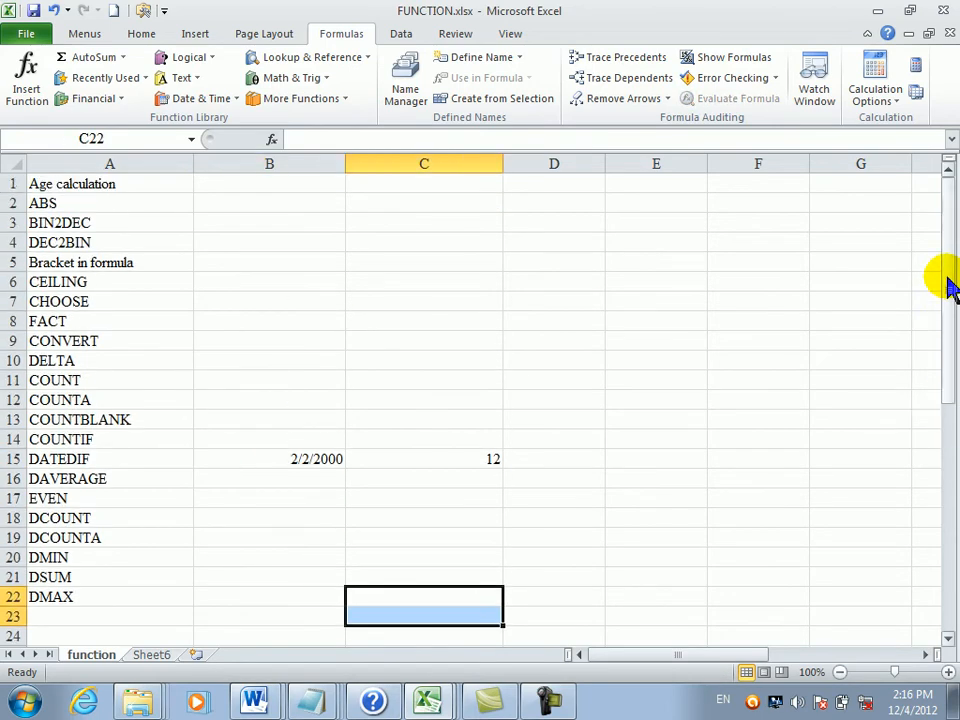
- Clear the sample date from cell B15 in the DATEDIF row
{"action": "left_click", "coordinate": [381, 458]}
{"action": "left_click", "coordinate": [251, 478]}
{"action": "left_click", "coordinate": [217, 461]}
{"action": "left_click", "coordinate": [218, 442]}
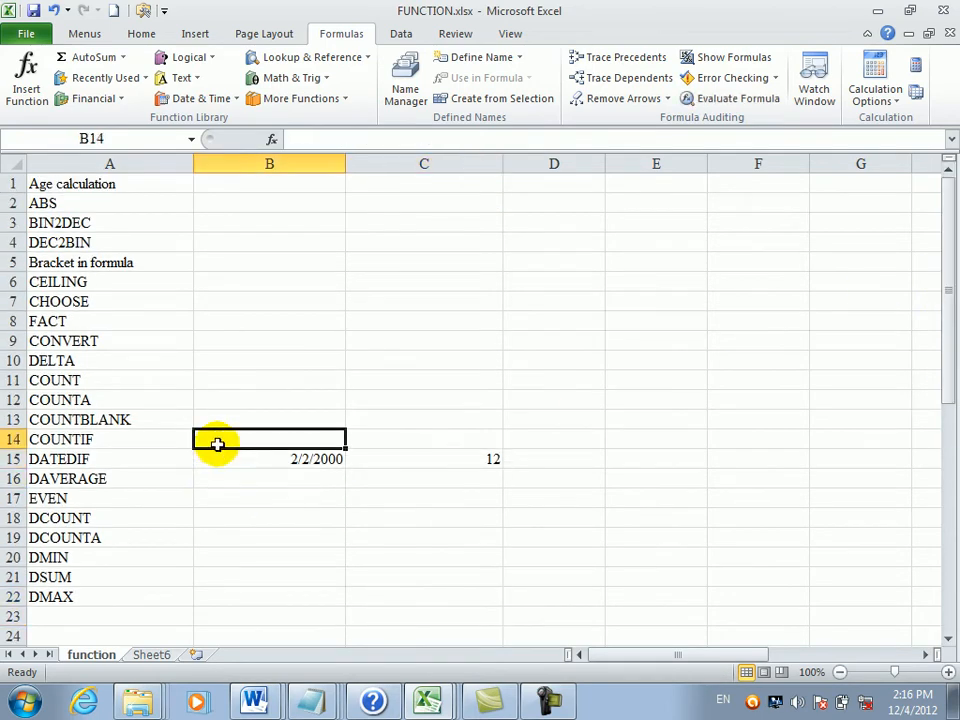
{"action": "left_click", "coordinate": [199, 457]}
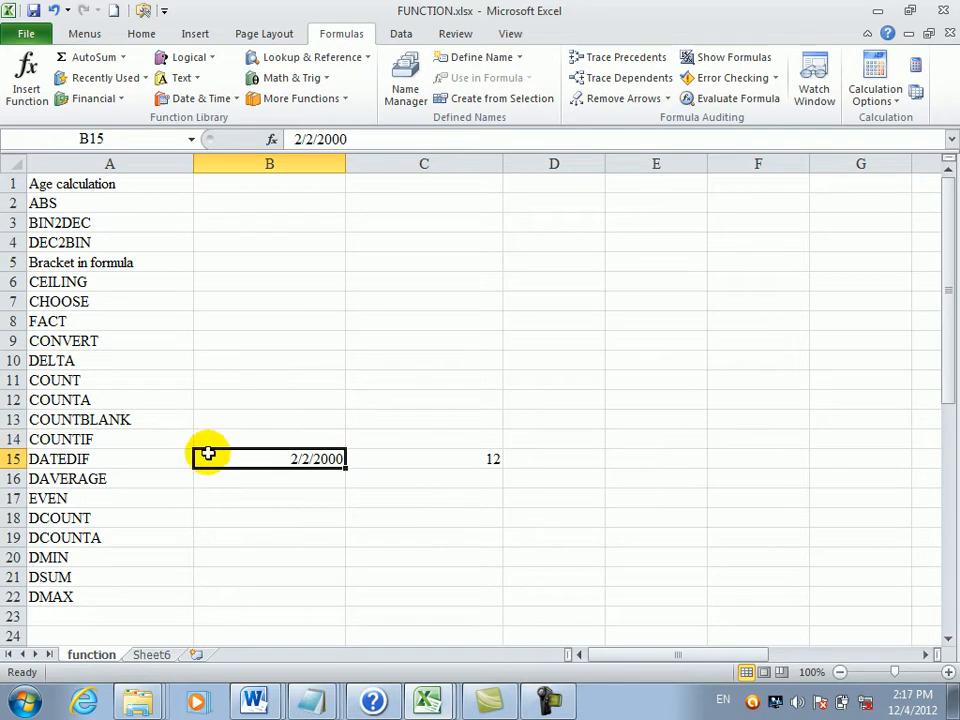
{"action": "key", "text": "Delete"}
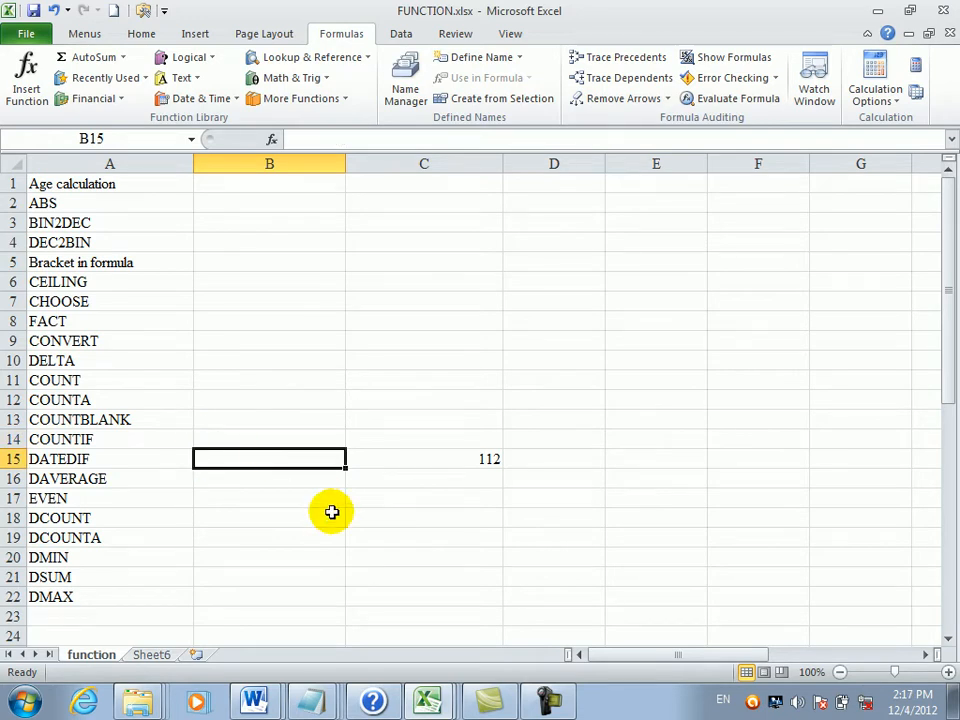
{"action": "left_click", "coordinate": [349, 457]}
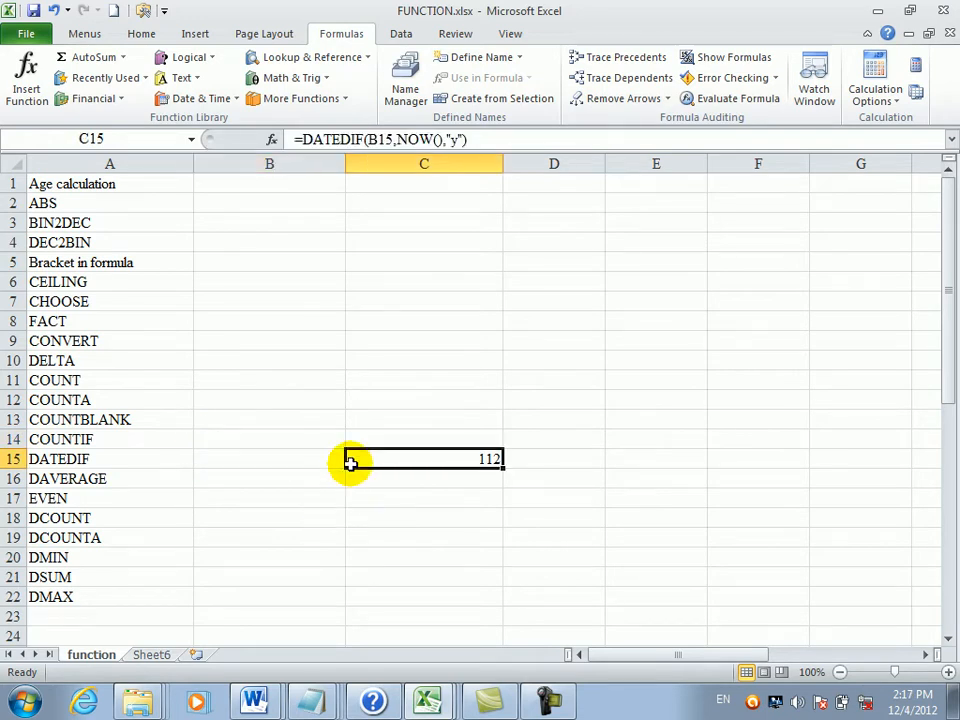
{"action": "left_click", "coordinate": [144, 446]}
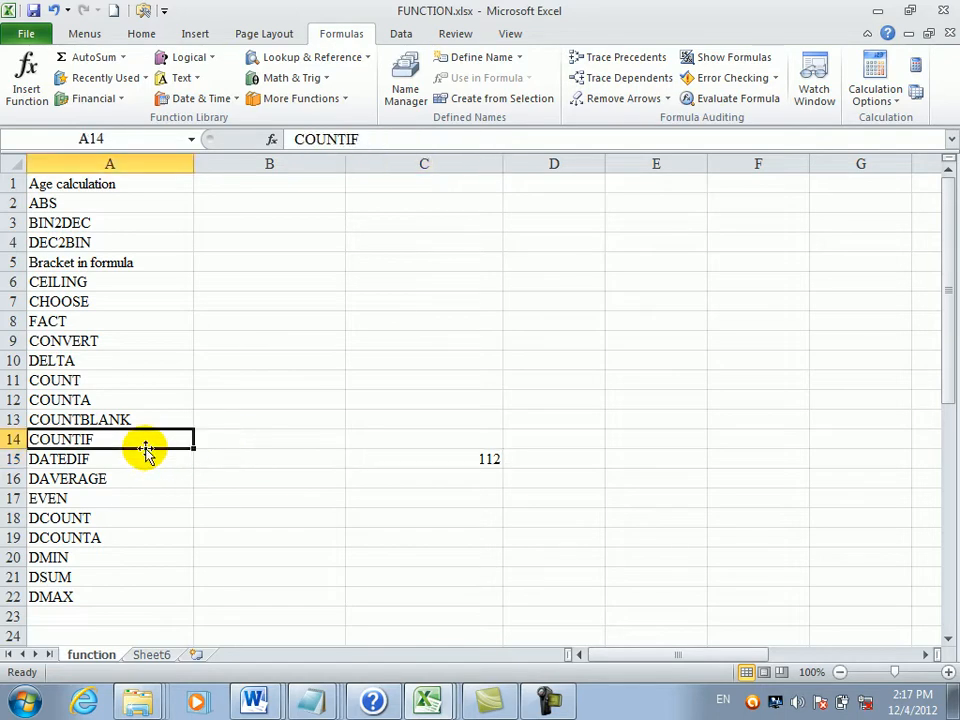
{"action": "left_click", "coordinate": [140, 457]}
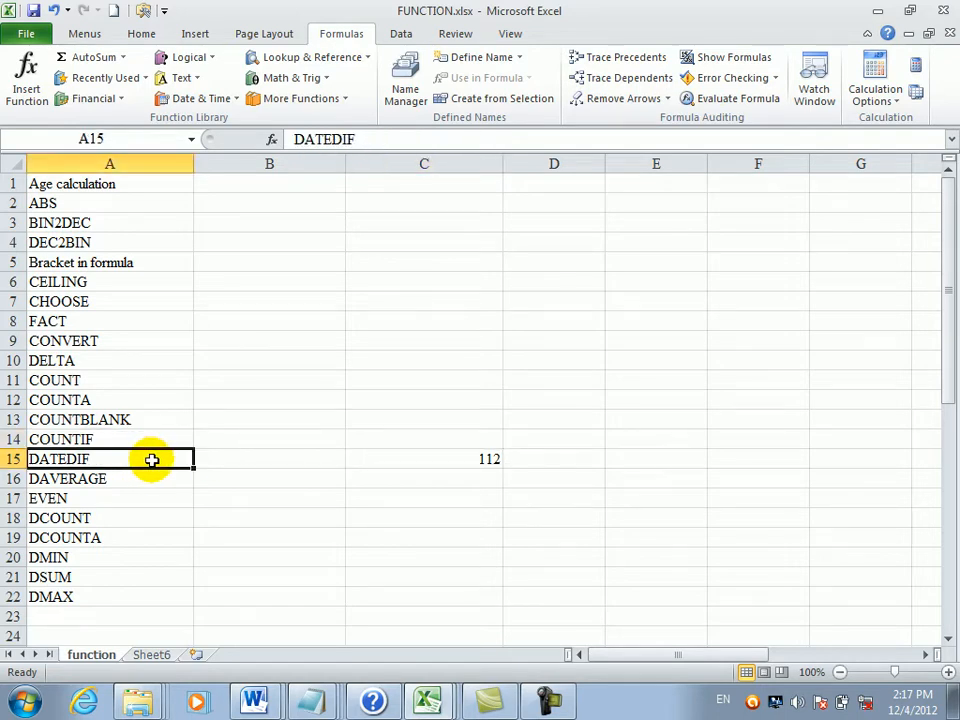
{"action": "left_click", "coordinate": [167, 479]}
{"action": "left_click", "coordinate": [263, 478]}
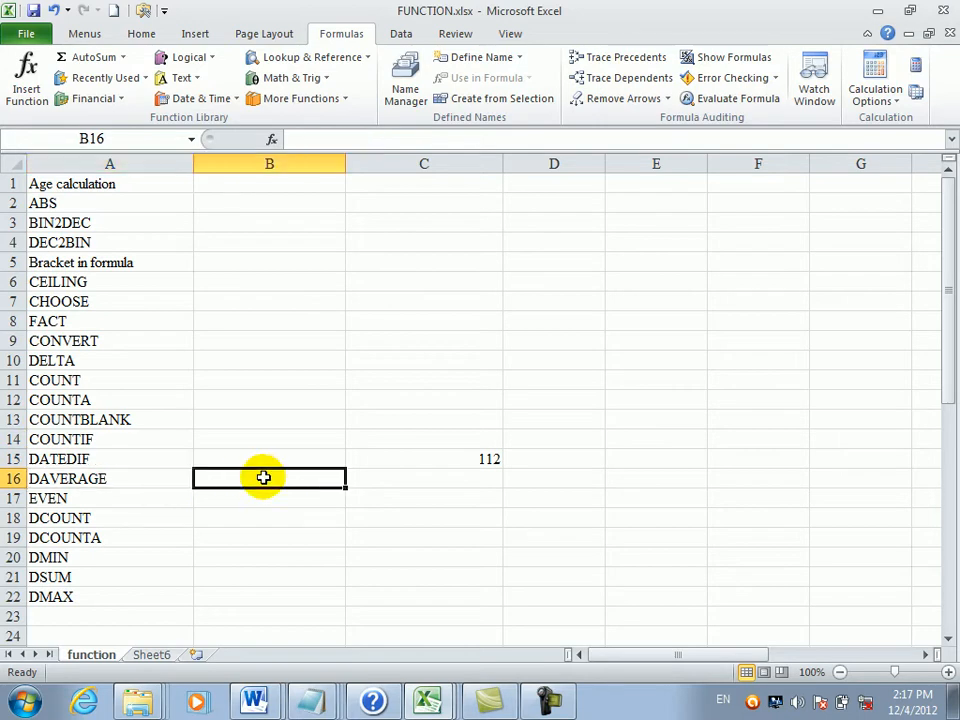
- Clear cells G1:G7 on Sheet6 and narrow column G
{"action": "left_click", "coordinate": [160, 656]}
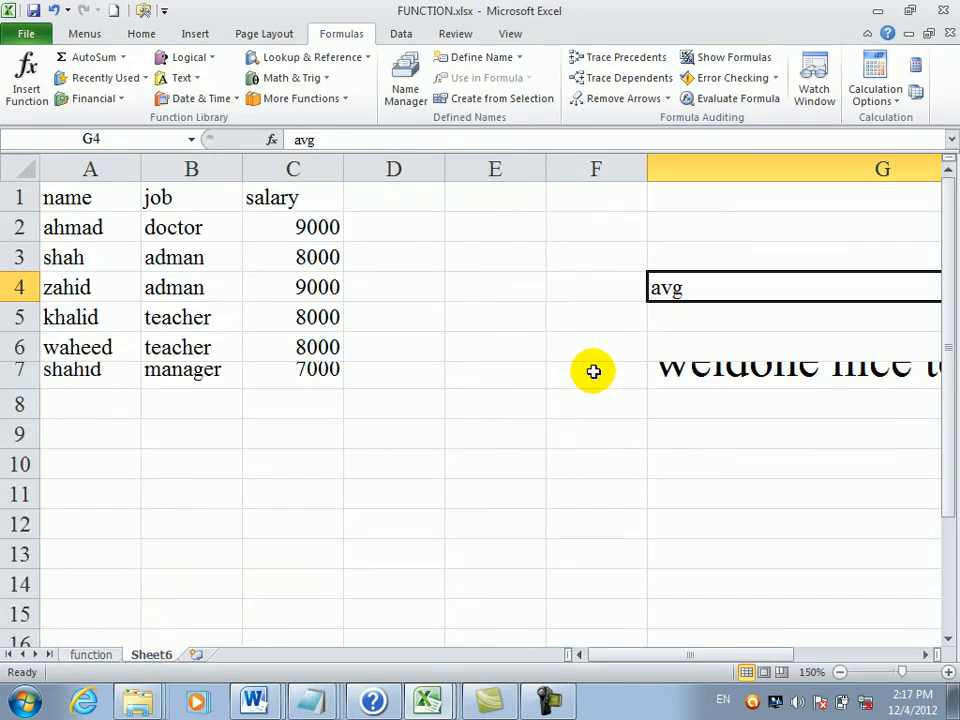
{"action": "left_click_drag", "start_coordinate": [699, 197], "coordinate": [718, 381]}
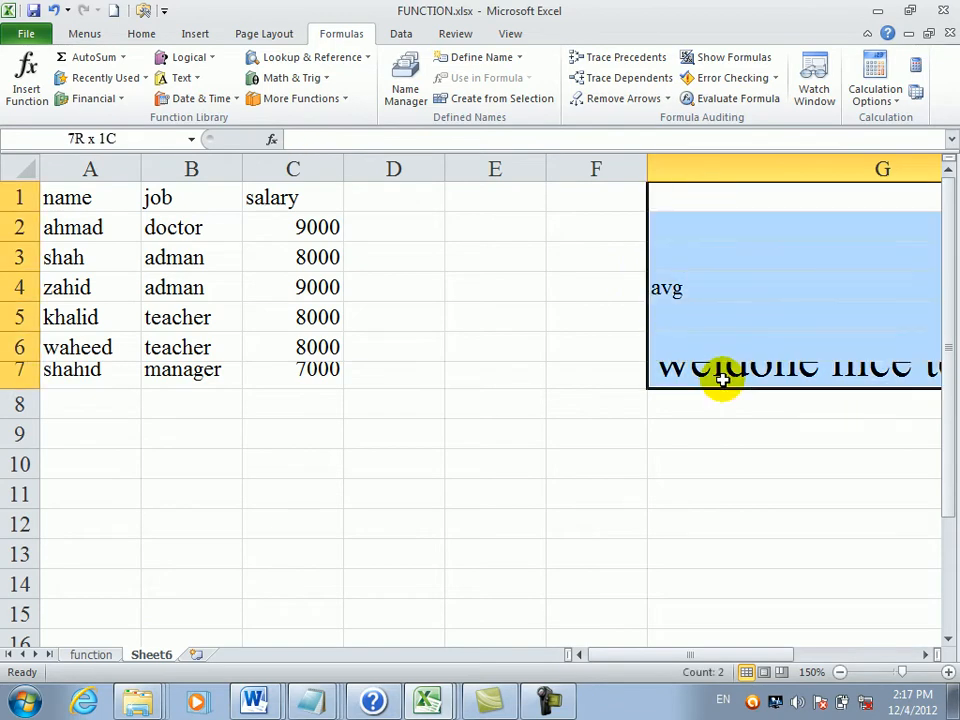
{"action": "key", "text": "Delete"}
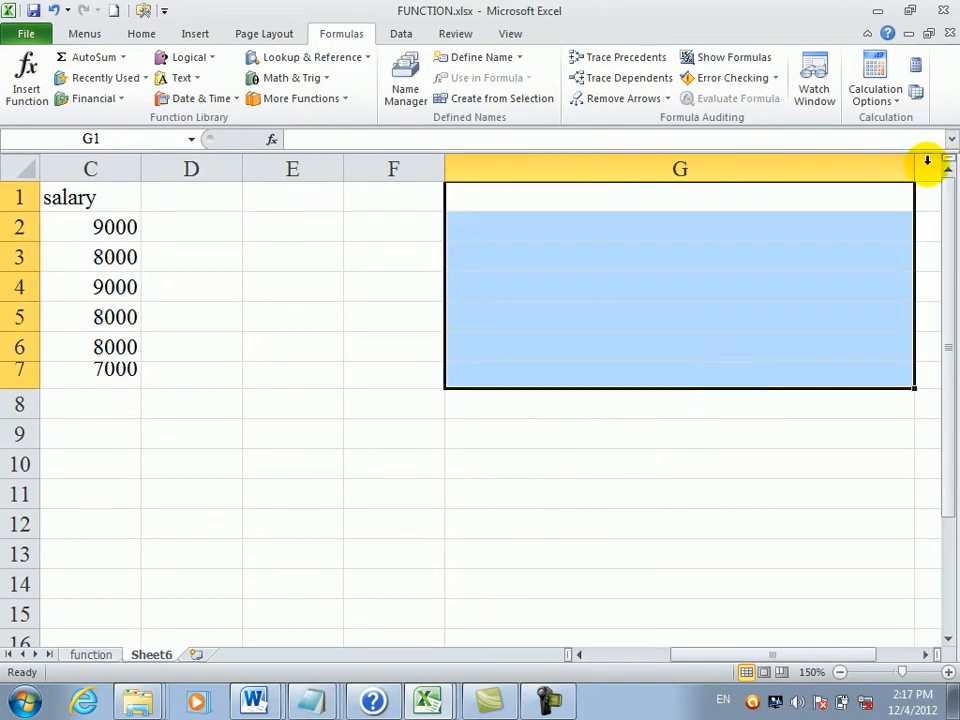
{"action": "left_click_drag", "start_coordinate": [913, 165], "coordinate": [579, 186]}
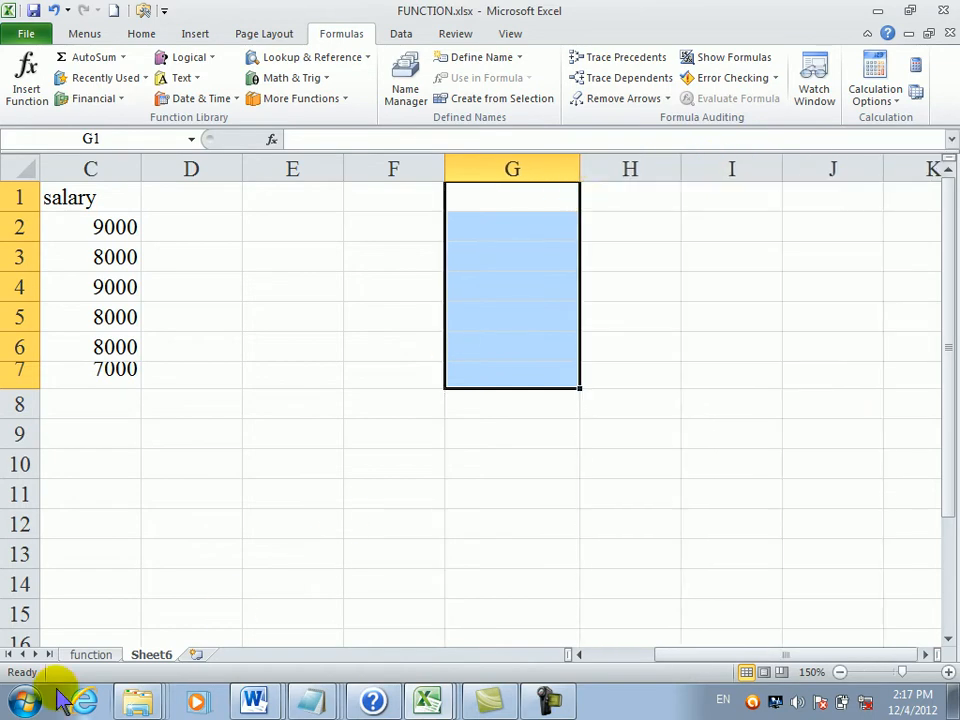
- Enter the label Average in cell B2 of the function sheet
{"action": "left_click", "coordinate": [91, 655]}
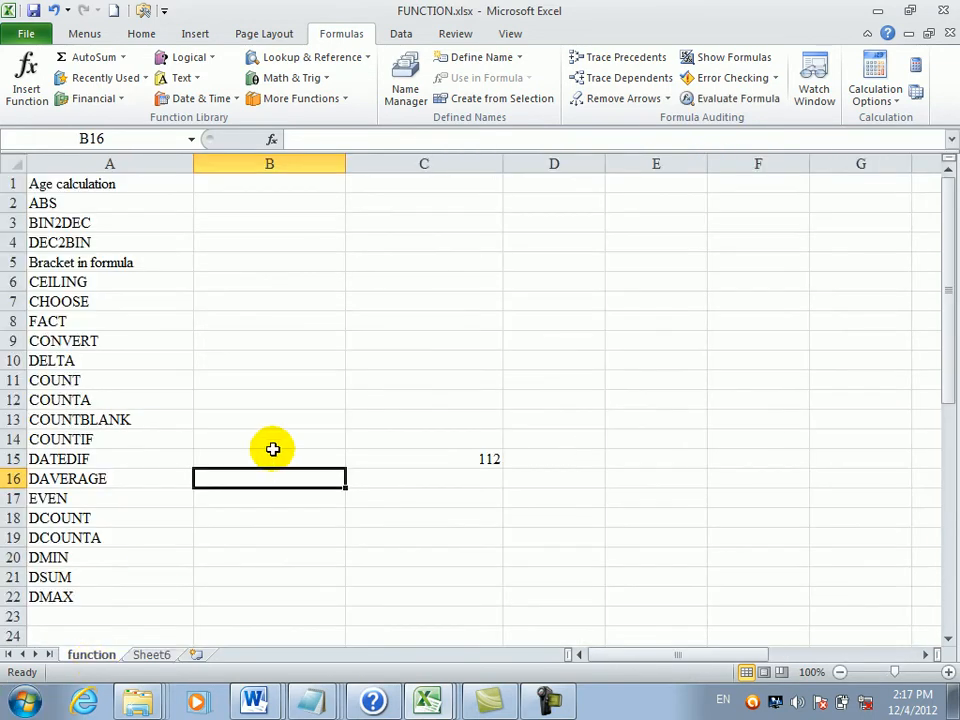
{"action": "left_click", "coordinate": [298, 302]}
{"action": "left_click", "coordinate": [280, 201]}
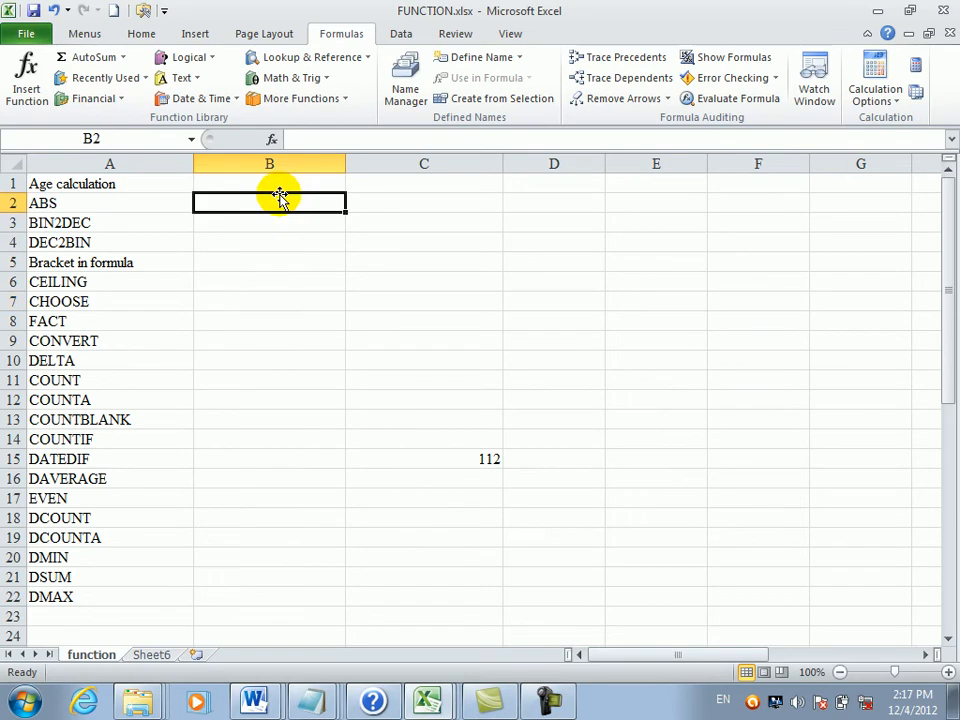
{"action": "type", "text": "afg"}
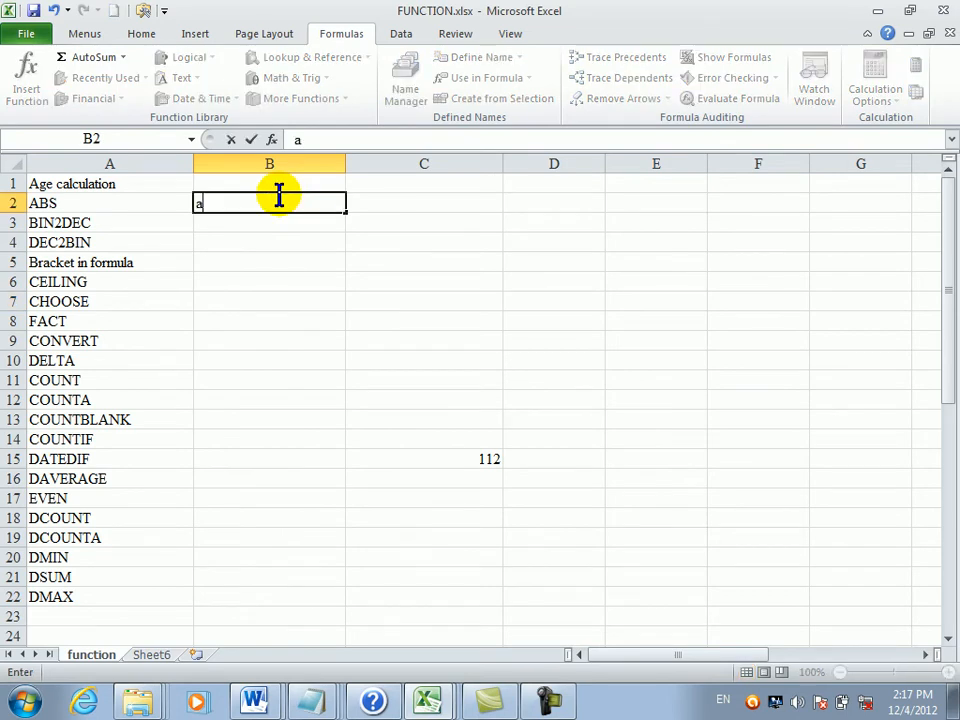
{"action": "key", "text": "BackSpace"}
{"action": "key", "text": "BackSpace"}
{"action": "key", "text": "BackSpace"}
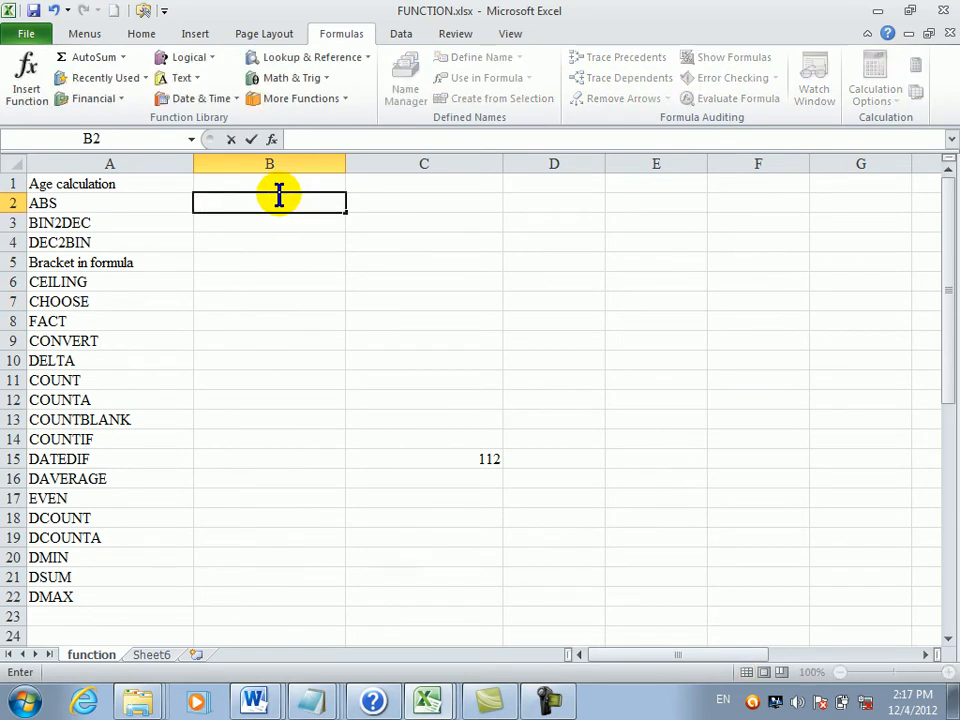
{"action": "type", "text": "Average"}
{"action": "key", "text": "Tab"}
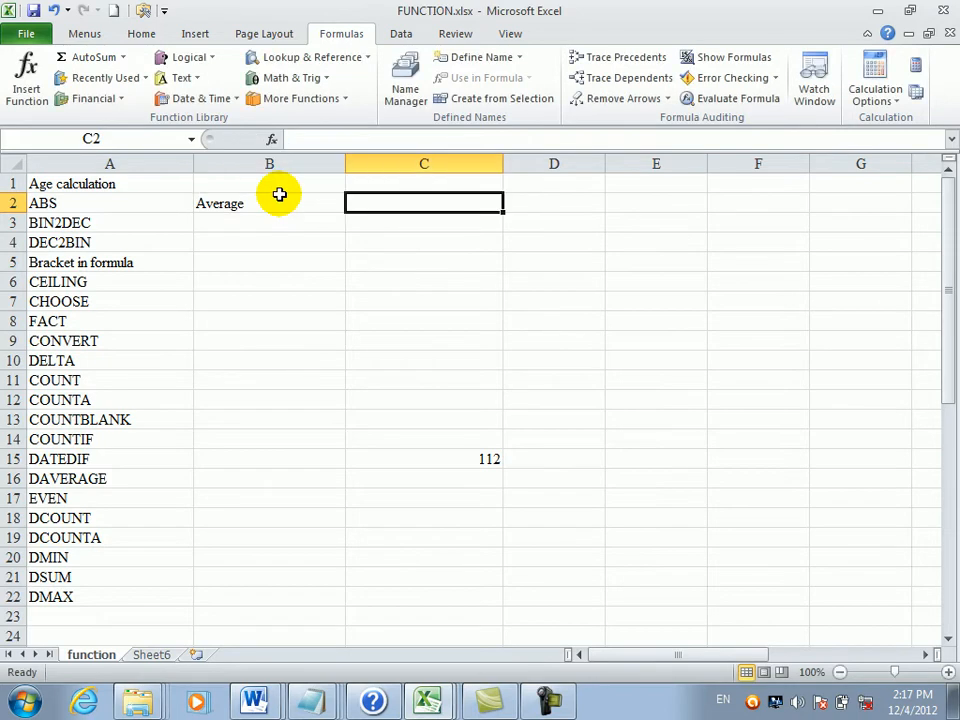
{"action": "type", "text": "=a"}
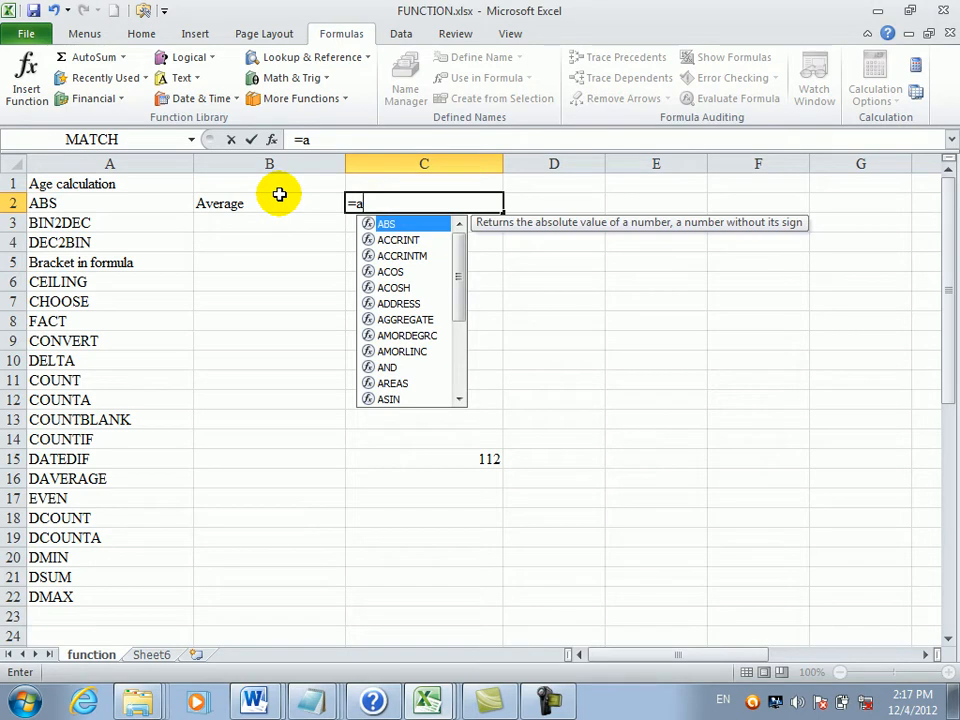
{"action": "key", "text": "BackSpace"}
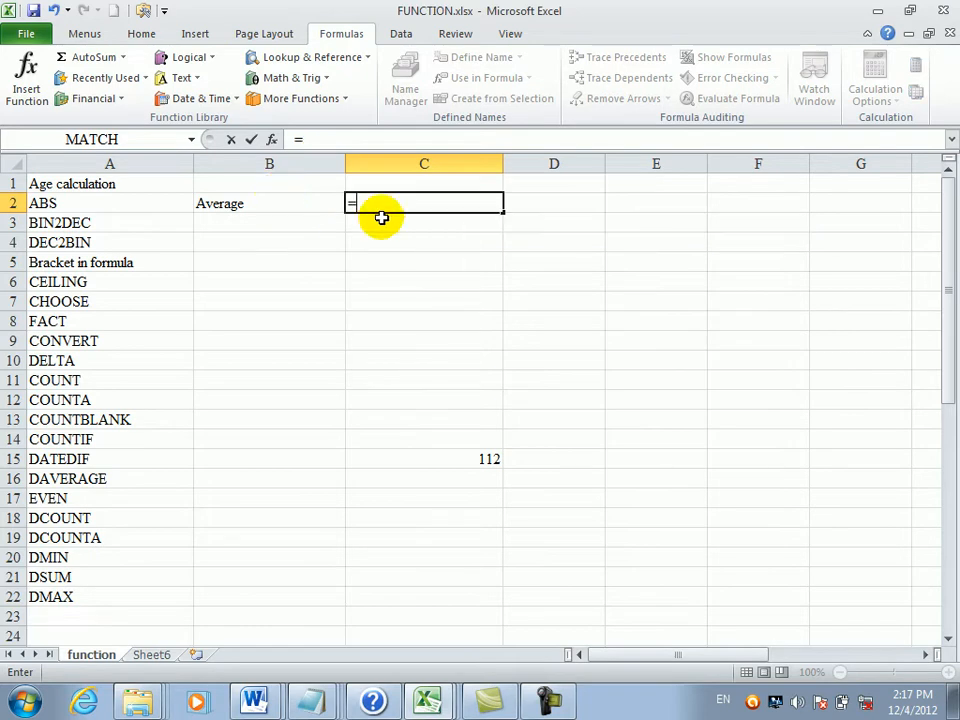
{"action": "key", "text": "BackSpace"}
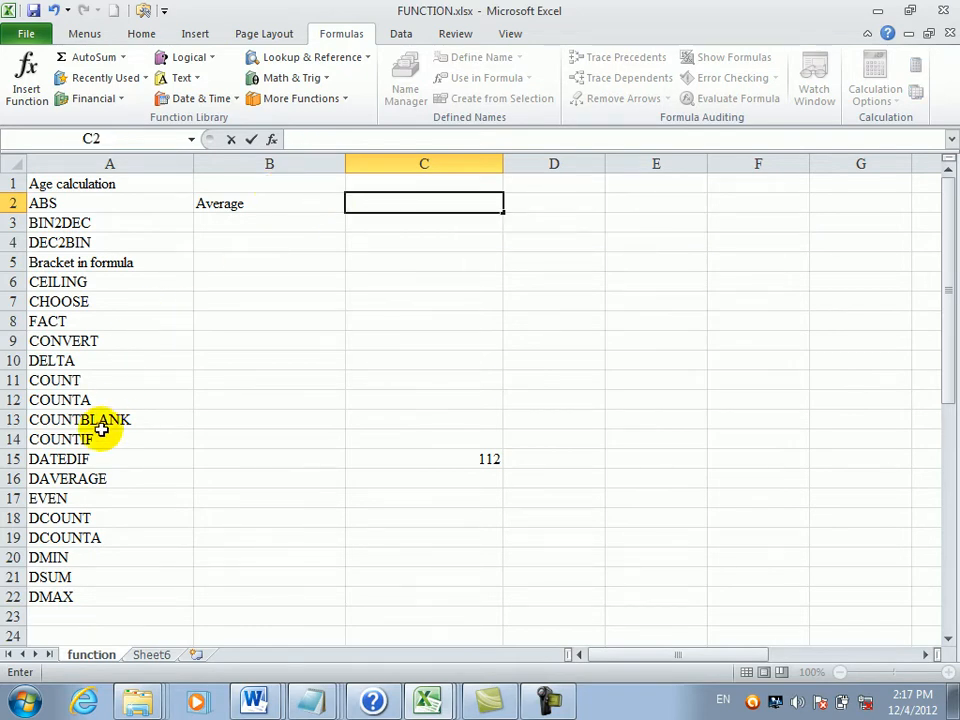
- Go through the entries from DATEDIF down to DMAX in column A of the function list
{"action": "left_click", "coordinate": [86, 463]}
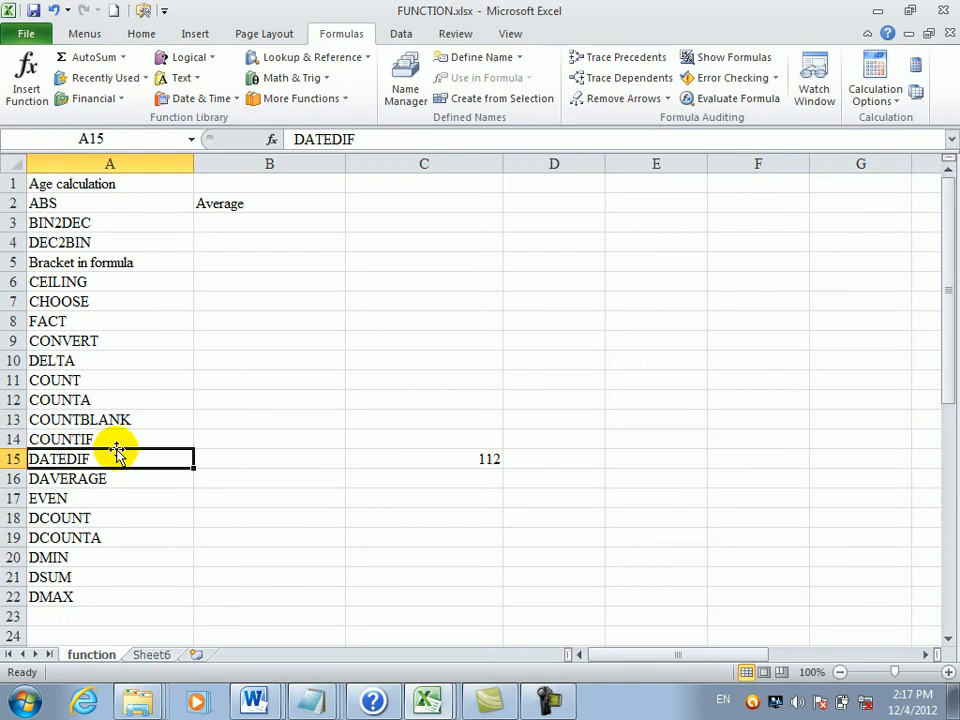
{"action": "left_click", "coordinate": [103, 480]}
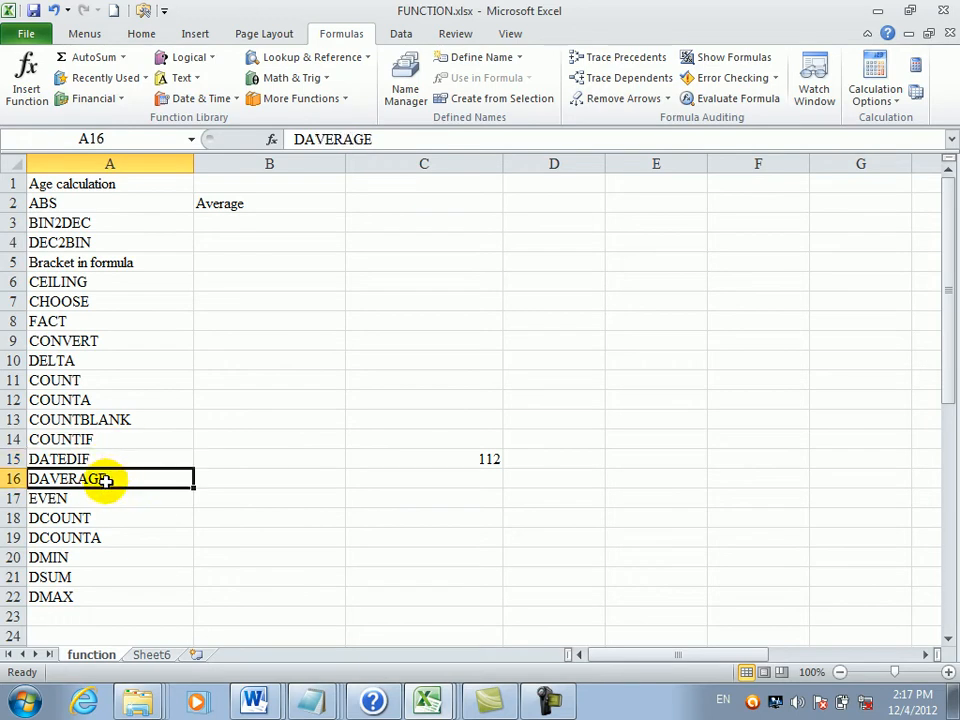
{"action": "left_click", "coordinate": [105, 493]}
{"action": "left_click", "coordinate": [104, 512]}
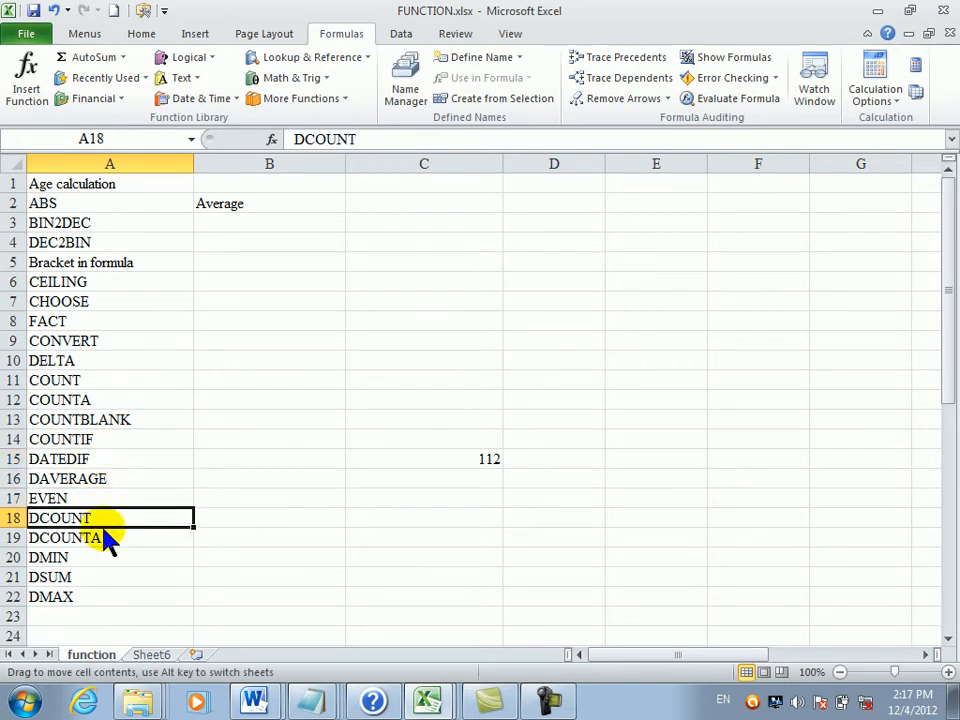
{"action": "left_click", "coordinate": [102, 535]}
{"action": "left_click", "coordinate": [84, 557]}
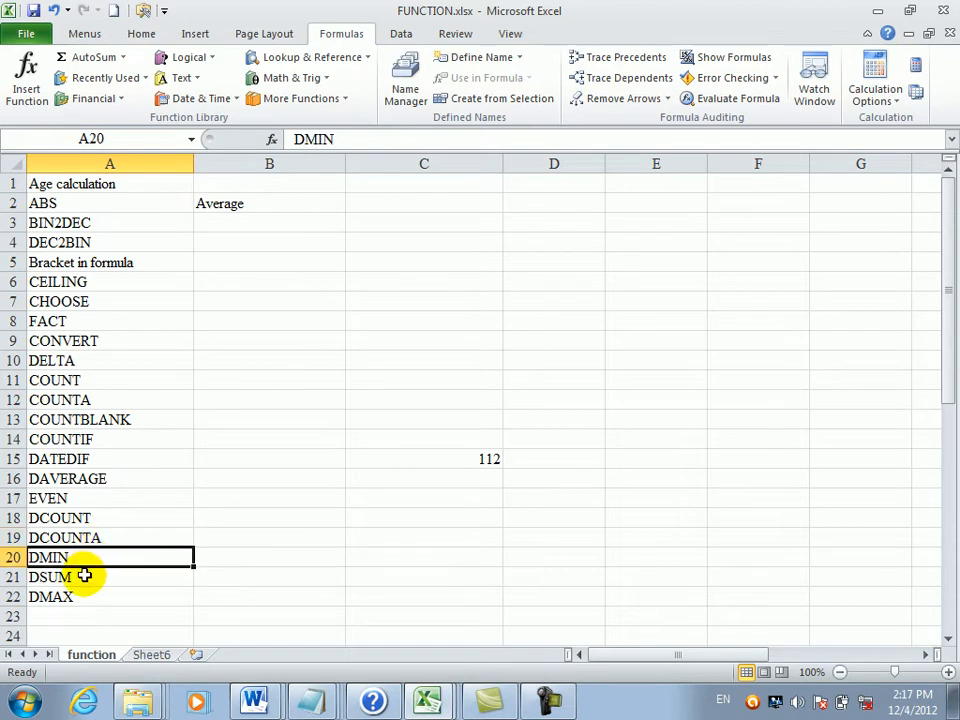
{"action": "left_click", "coordinate": [82, 577]}
{"action": "left_click", "coordinate": [82, 596]}
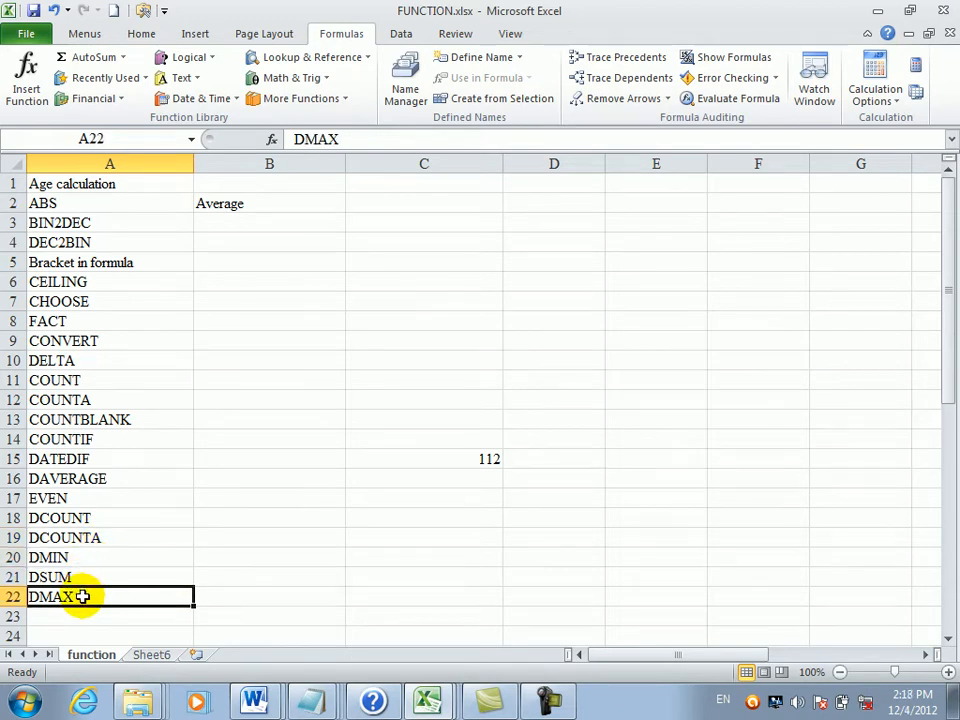
{"action": "left_click", "coordinate": [305, 420]}
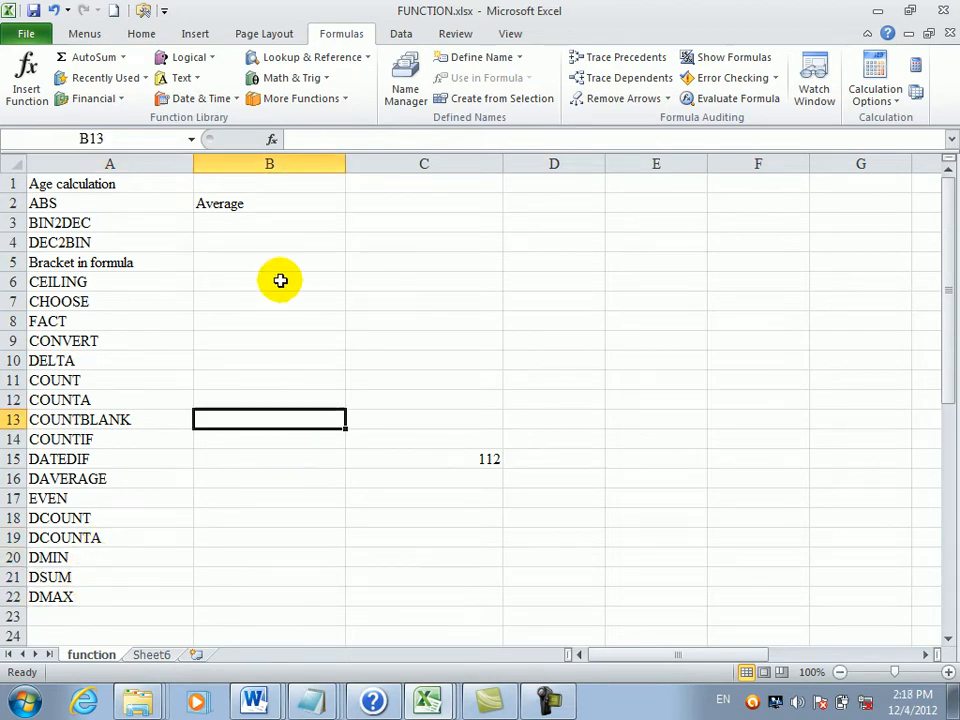
{"action": "left_click", "coordinate": [288, 218]}
{"action": "left_click", "coordinate": [381, 203]}
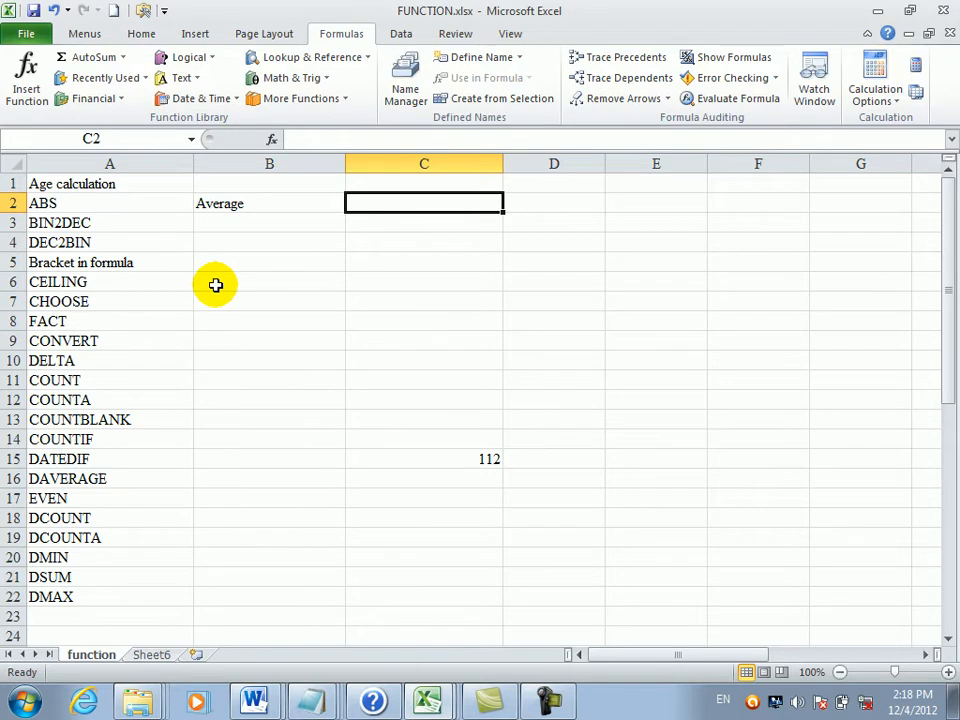
- Fit the width of the job column on Sheet6 to its contents
{"action": "left_click", "coordinate": [142, 655]}
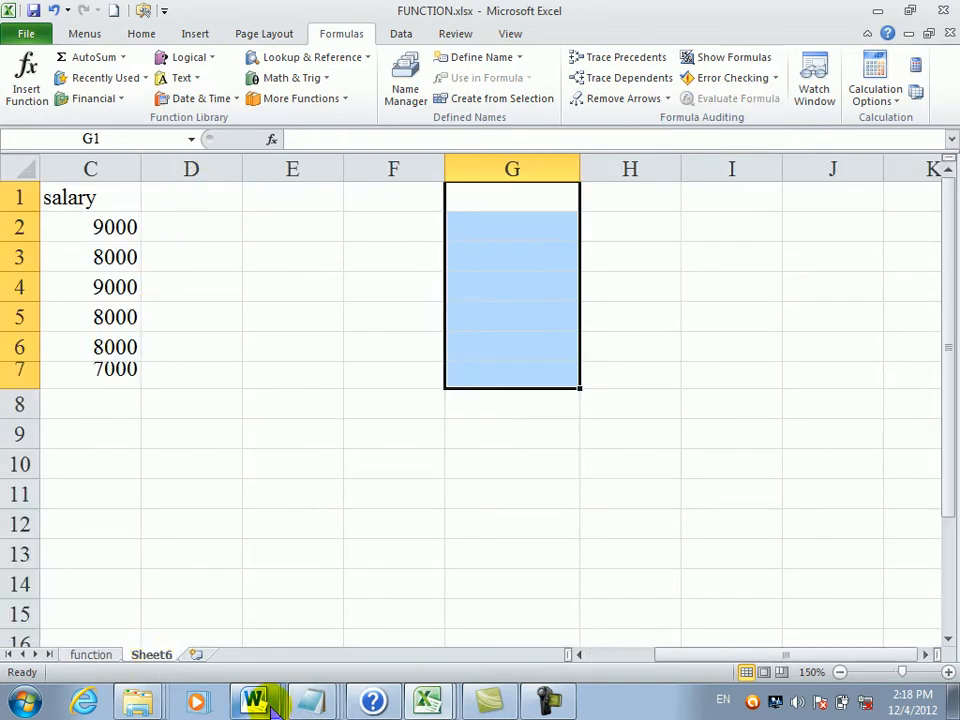
{"action": "left_click_drag", "start_coordinate": [699, 656], "coordinate": [605, 656]}
{"action": "left_click", "coordinate": [160, 190]}
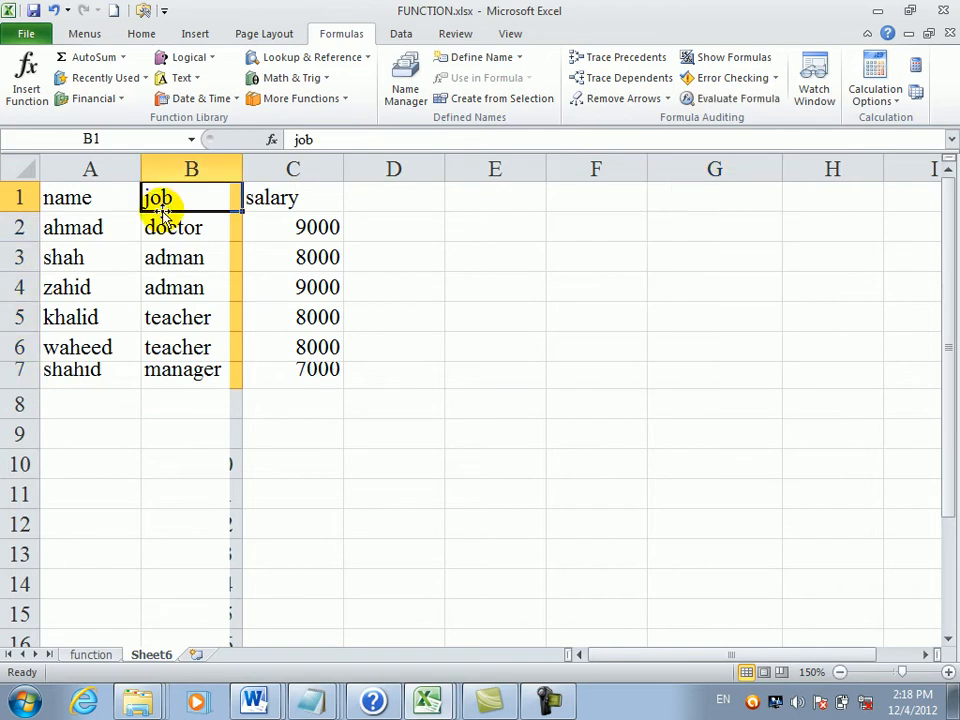
{"action": "left_click", "coordinate": [196, 320]}
{"action": "double_click", "coordinate": [242, 167]}
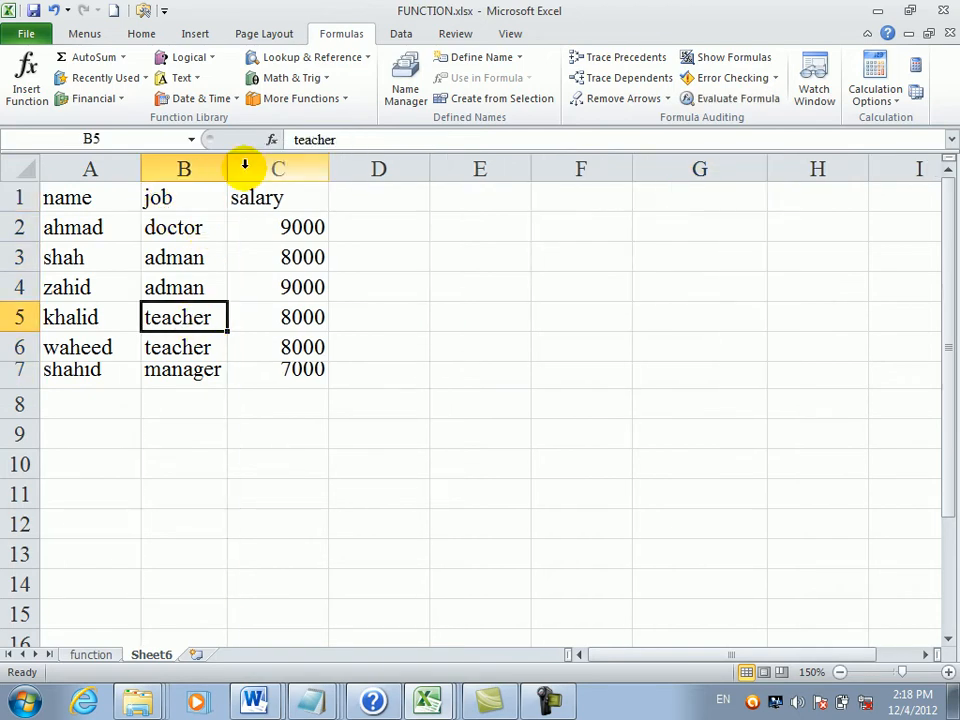
- Copy the name, job and salary headers from Sheet6 A1:C1 to D2:F2 on the function sheet
{"action": "left_click", "coordinate": [167, 195]}
{"action": "left_click_drag", "start_coordinate": [71, 195], "coordinate": [244, 199]}
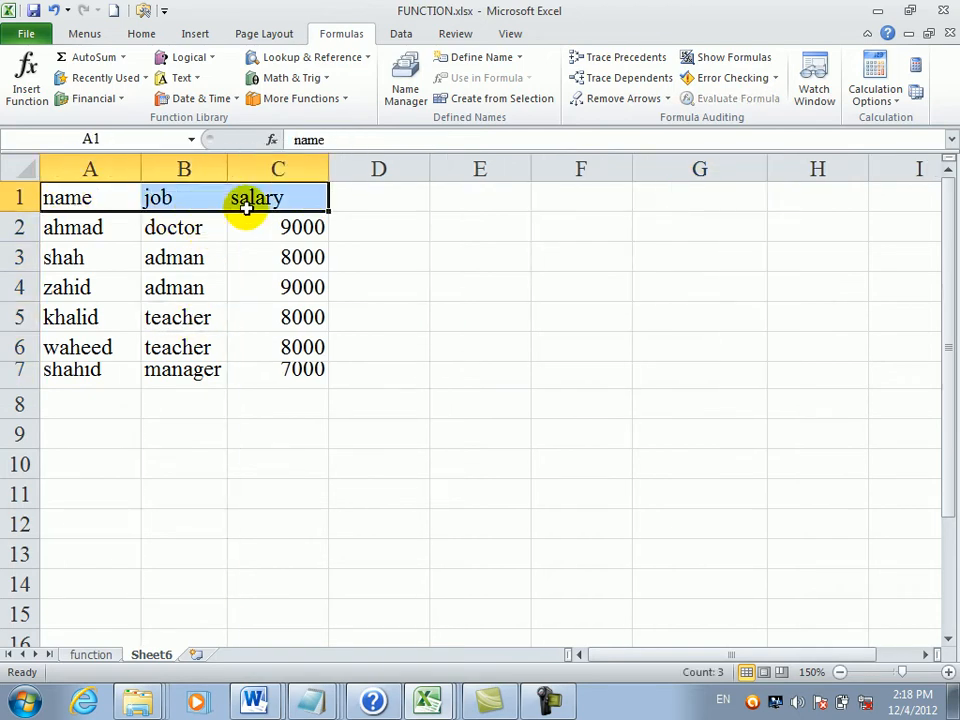
{"action": "key", "text": "ctrl+c"}
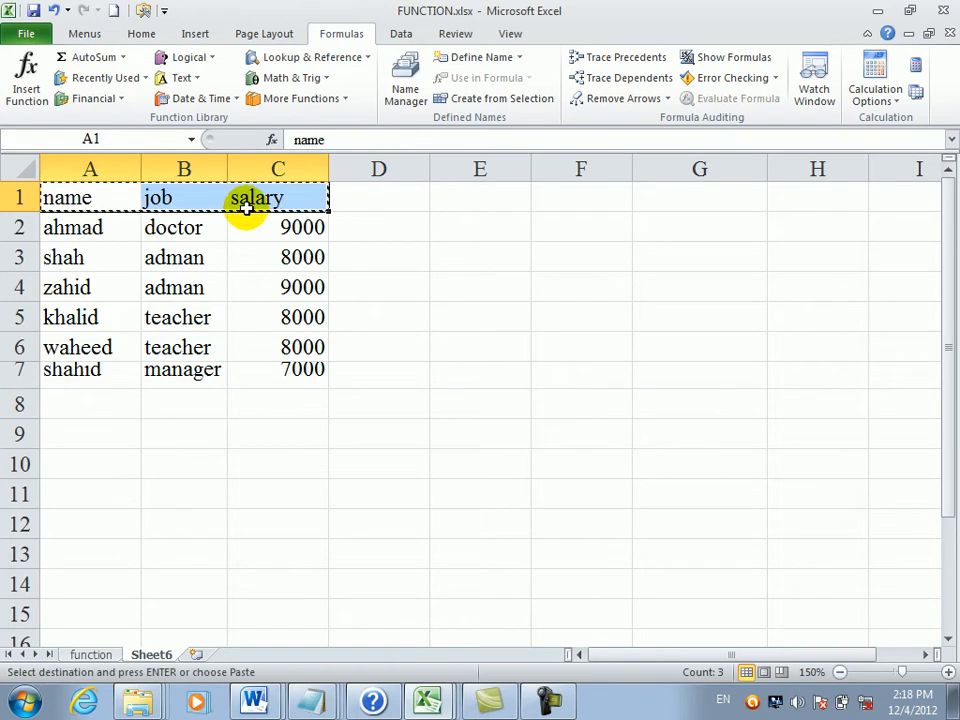
{"action": "left_click", "coordinate": [91, 654]}
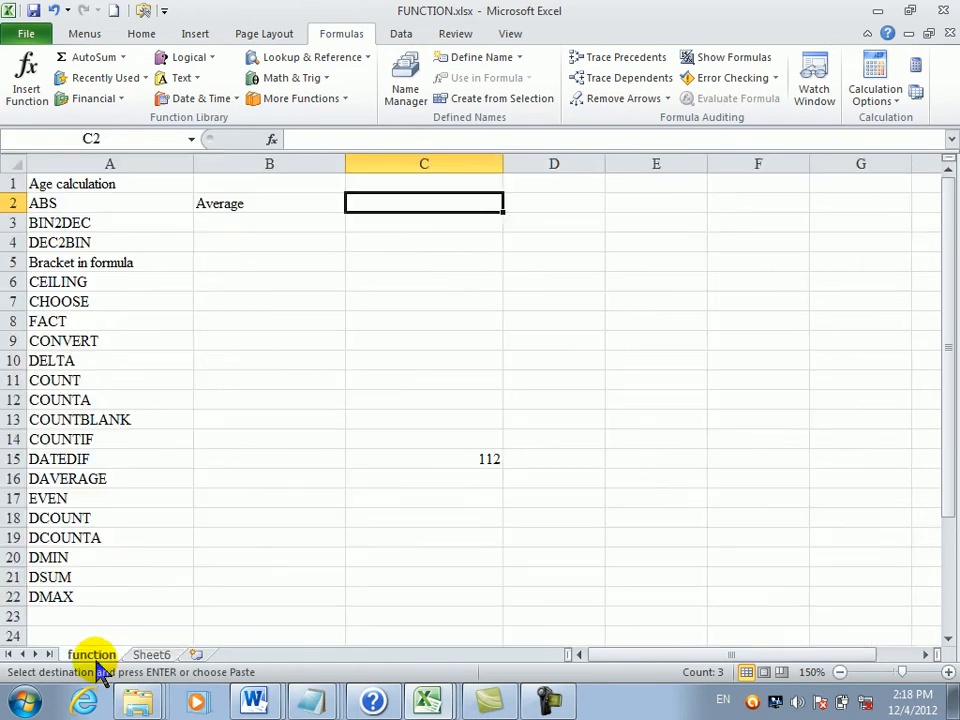
{"action": "left_click", "coordinate": [554, 202]}
{"action": "key", "text": "ctrl+v"}
{"action": "left_click", "coordinate": [563, 244]}
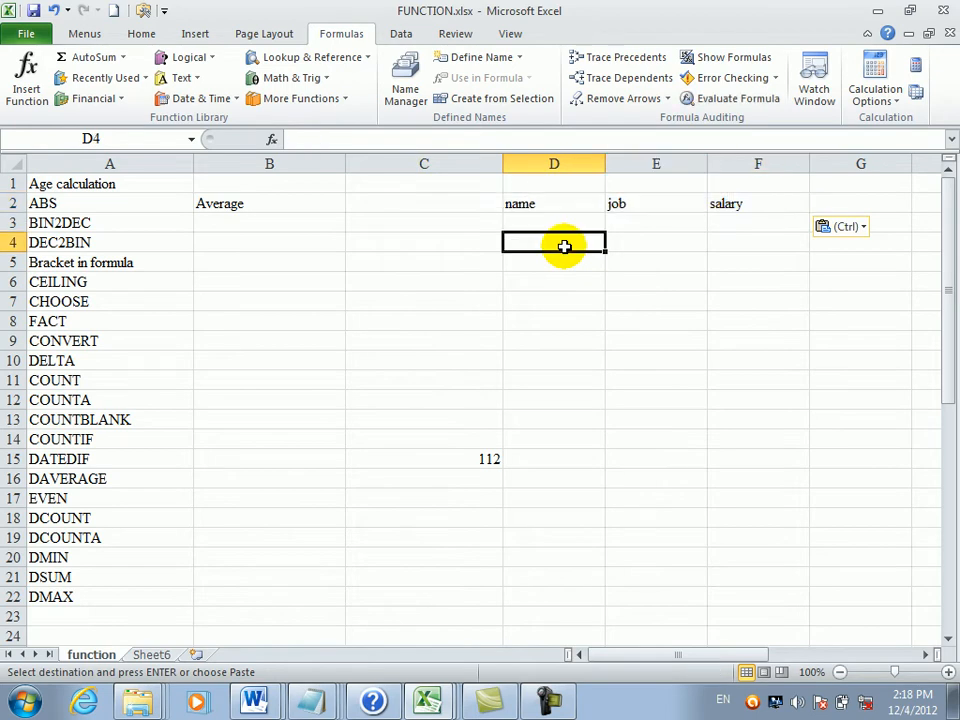
- Start a DAVERAGE formula in cell C2 of the function sheet with Sheet6 A1:C7 as the database
{"action": "left_click", "coordinate": [353, 212]}
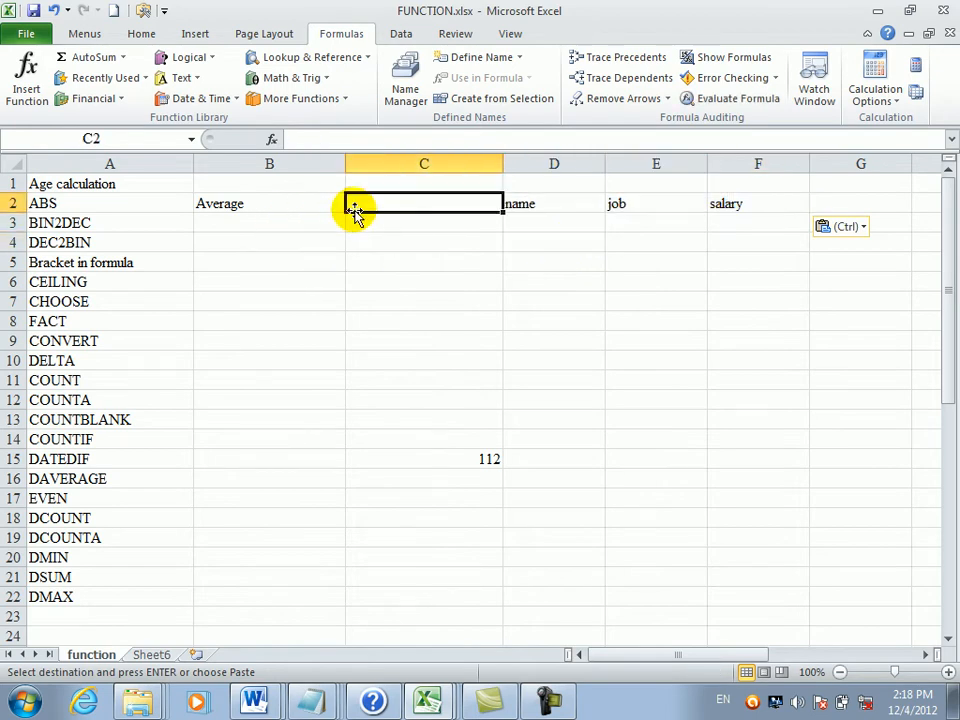
{"action": "type", "text": "="}
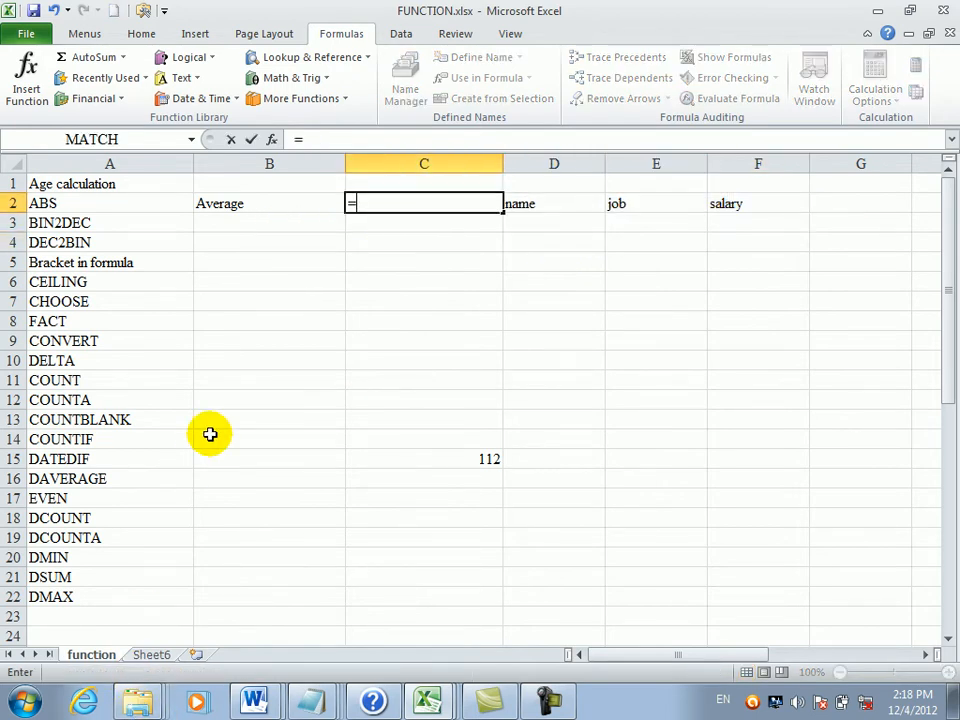
{"action": "type", "text": "da"}
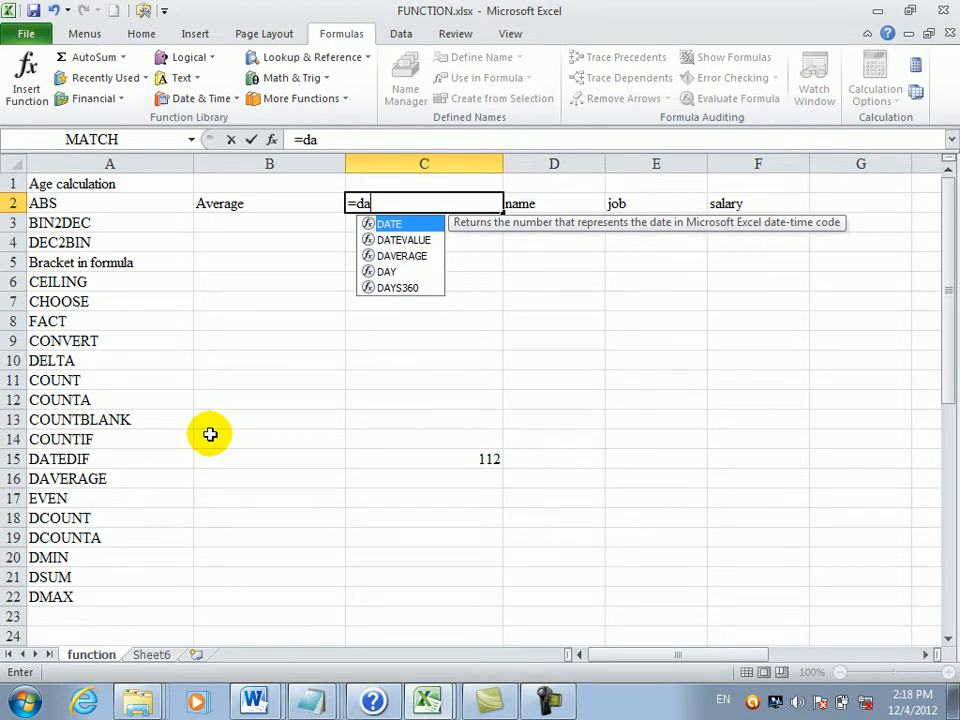
{"action": "type", "text": "v"}
{"action": "key", "text": "Tab"}
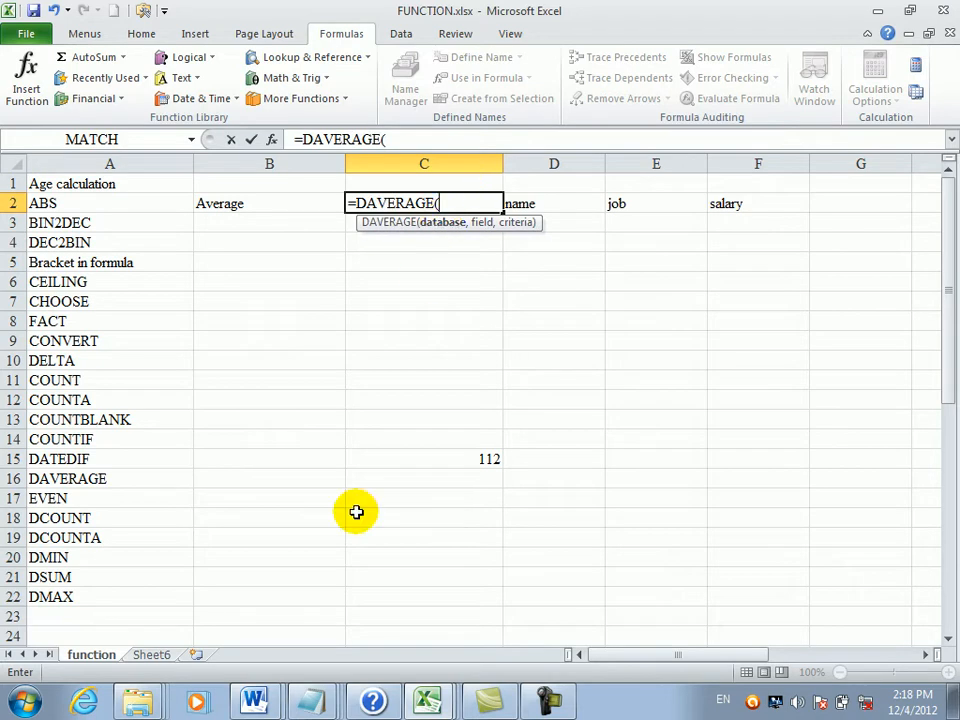
{"action": "left_click", "coordinate": [153, 654]}
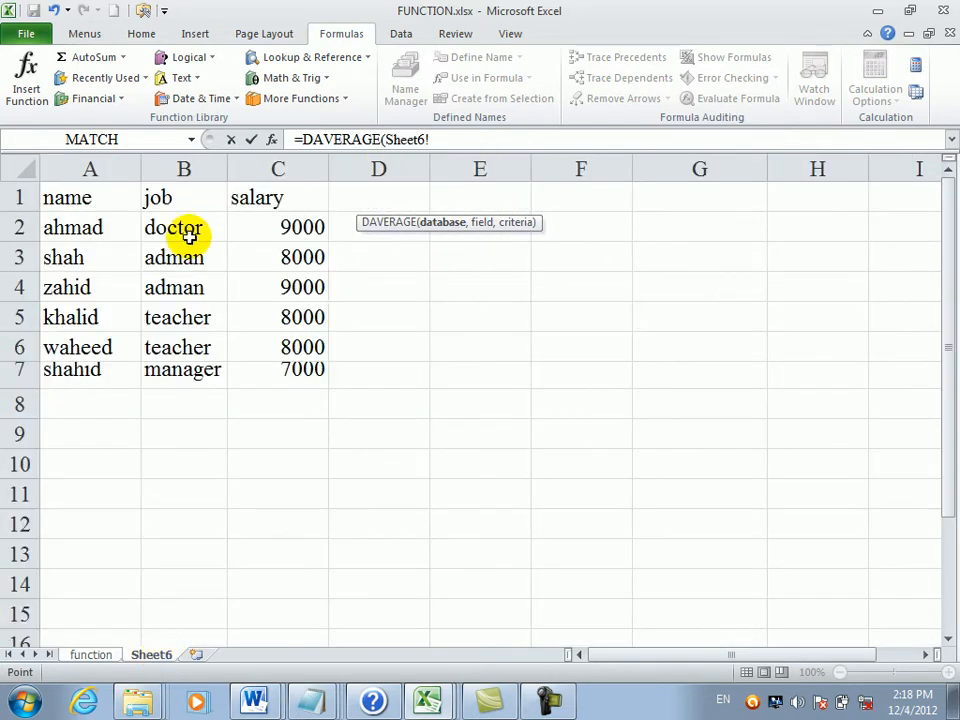
{"action": "left_click_drag", "start_coordinate": [66, 202], "coordinate": [136, 267]}
{"action": "left_click_drag", "start_coordinate": [261, 396], "coordinate": [265, 373]}
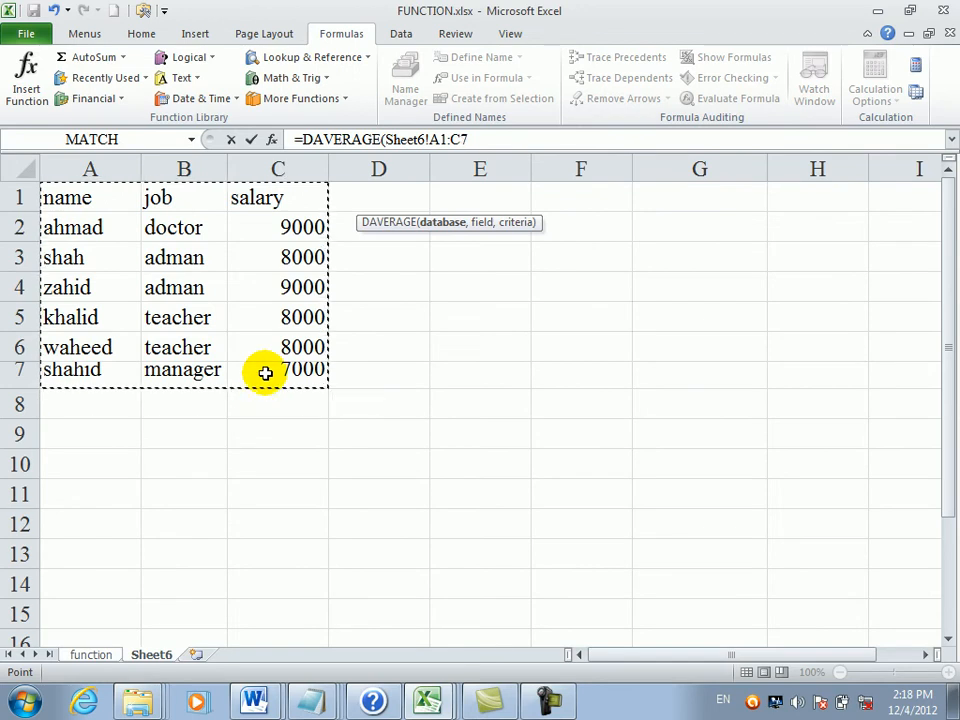
{"action": "type", "text": ","}
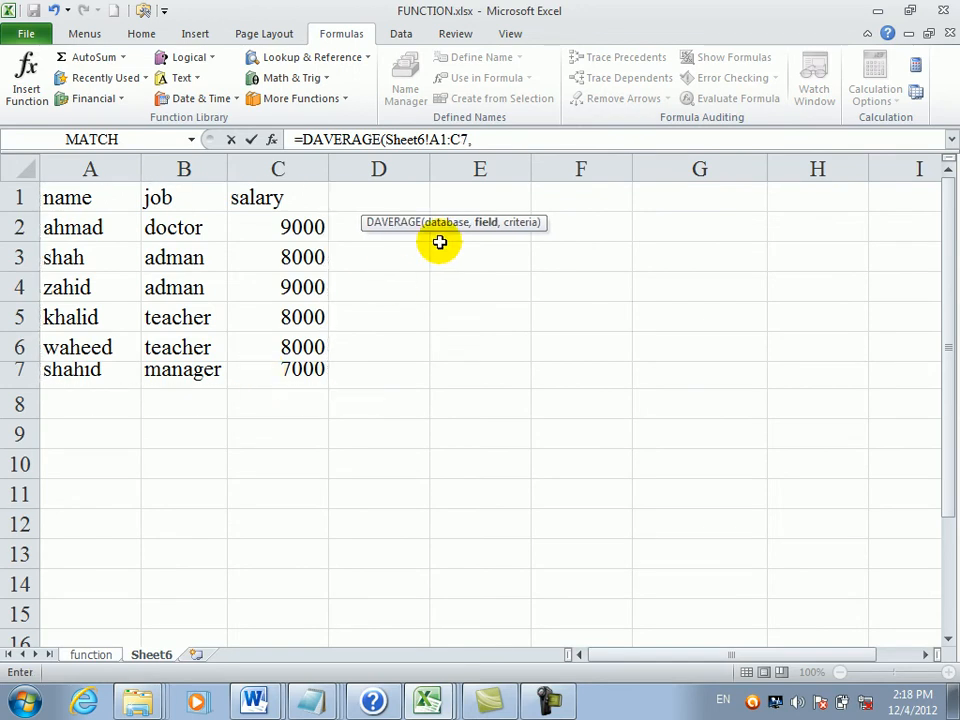
- Complete the DAVERAGE formula with the salary header Sheet6 C1 as the field and function sheet D2:F3 as the criteria
{"action": "left_click", "coordinate": [291, 199]}
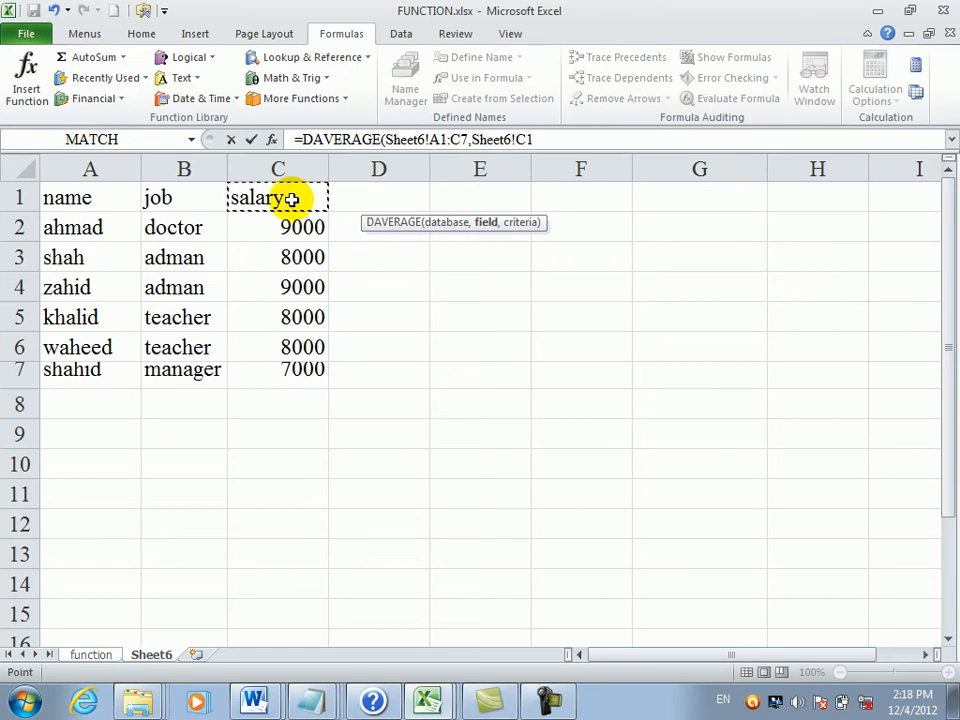
{"action": "type", "text": ","}
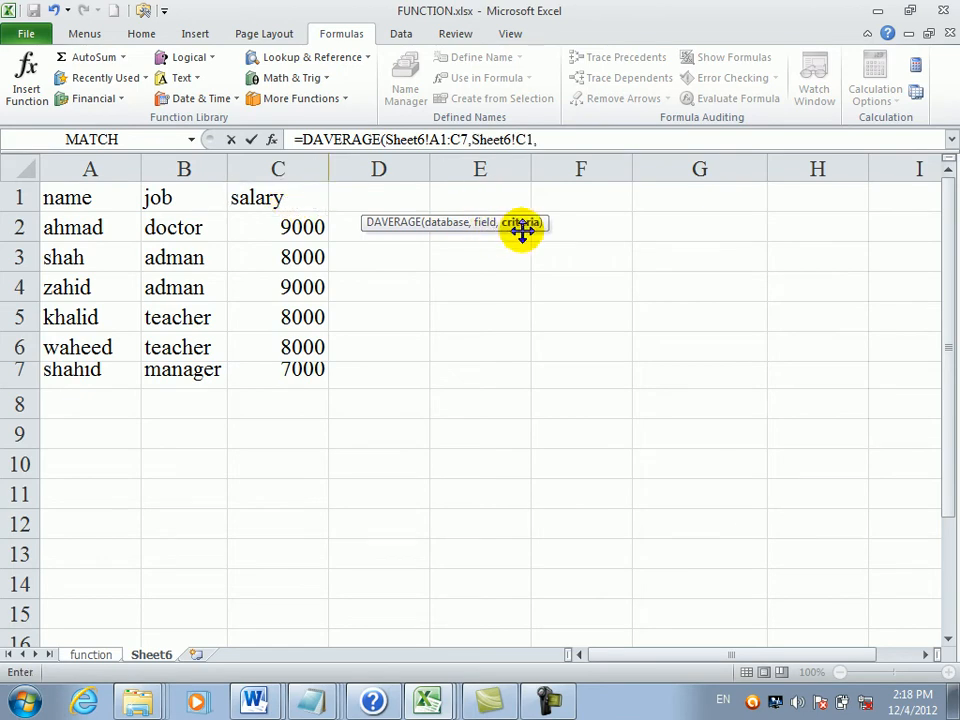
{"action": "left_click", "coordinate": [91, 654]}
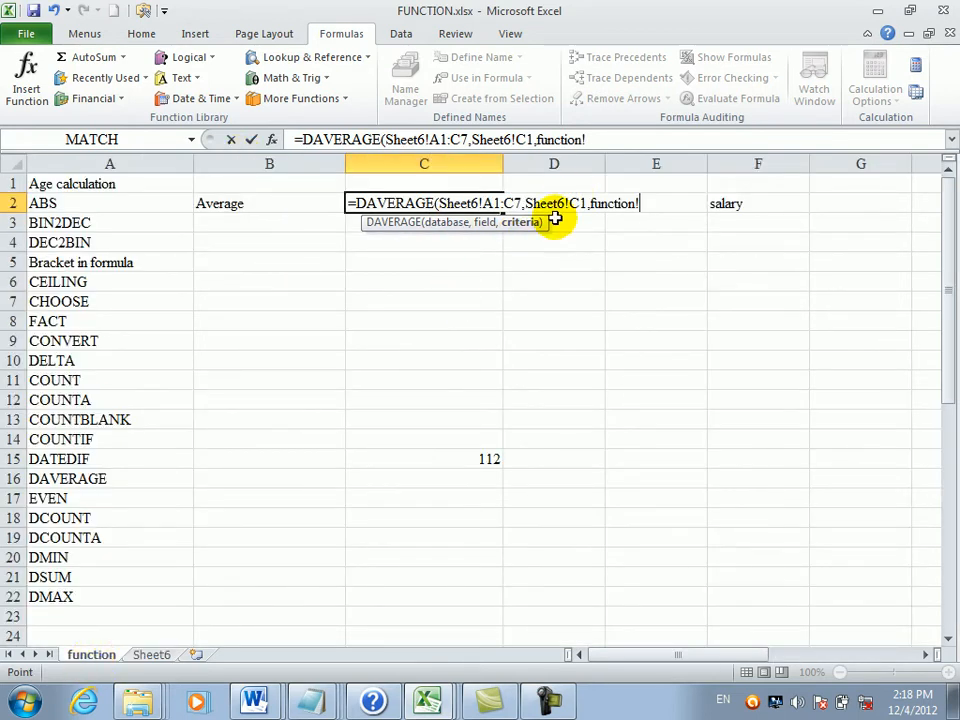
{"action": "left_click_drag", "start_coordinate": [733, 205], "coordinate": [575, 229]}
{"action": "key", "text": "Return"}
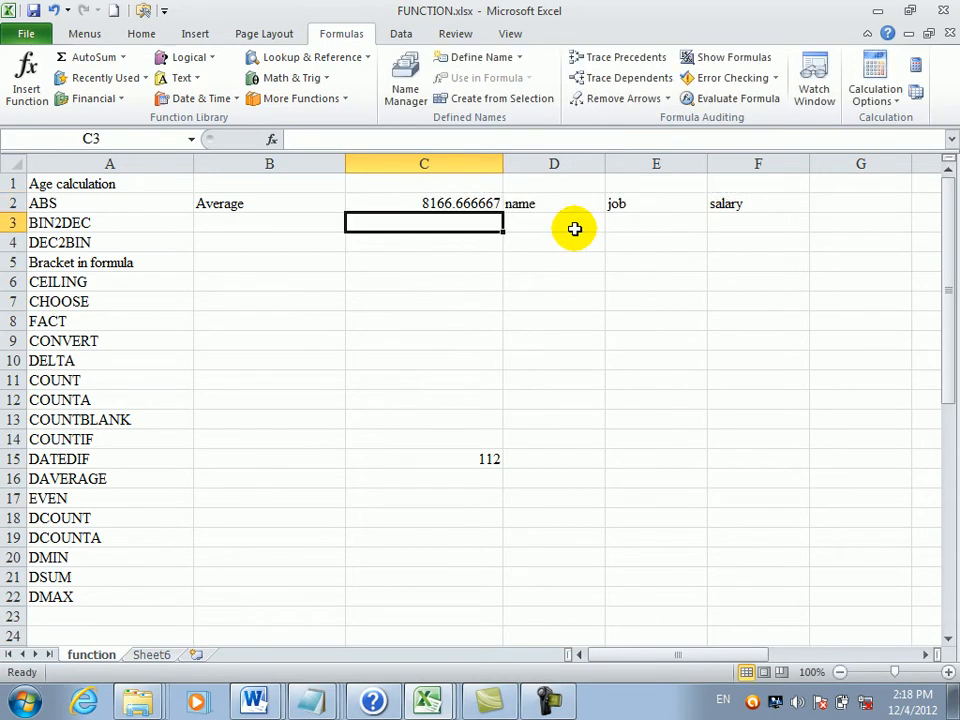
- Replace the employee names in cells A2, A4 and A5 of the Sheet6 table
{"action": "left_click", "coordinate": [587, 221]}
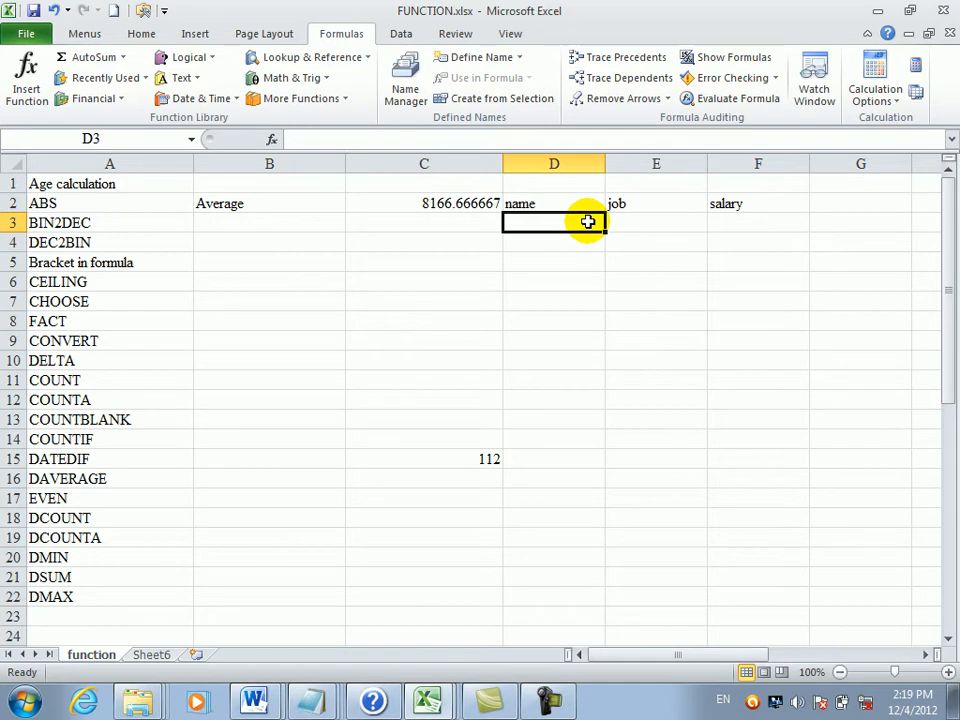
{"action": "left_click", "coordinate": [153, 655]}
{"action": "left_click", "coordinate": [95, 229]}
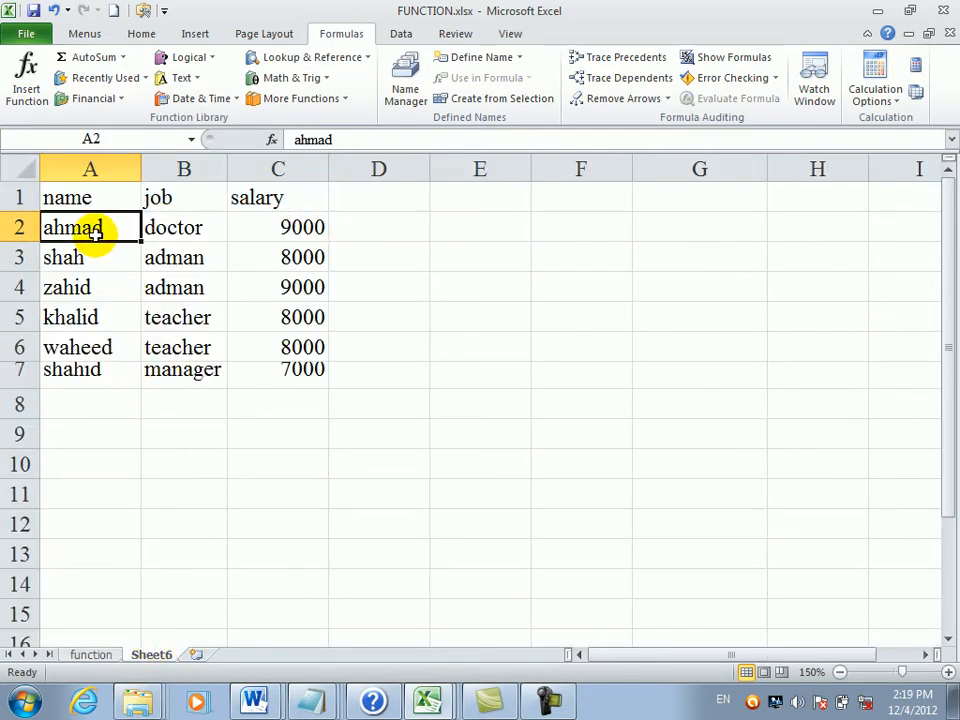
{"action": "type", "text": "noor"}
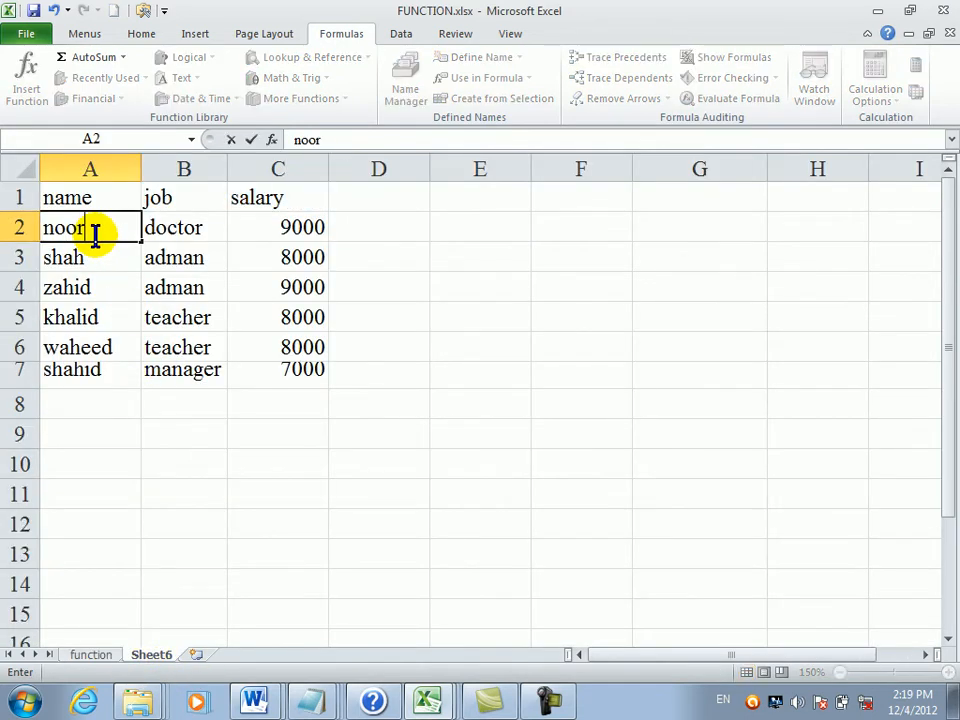
{"action": "key", "text": "Return"}
{"action": "key", "text": "Return"}
{"action": "key", "text": "Return"}
{"action": "type", "text": "w"}
{"action": "key", "text": "Up"}
{"action": "type", "text": "wali"}
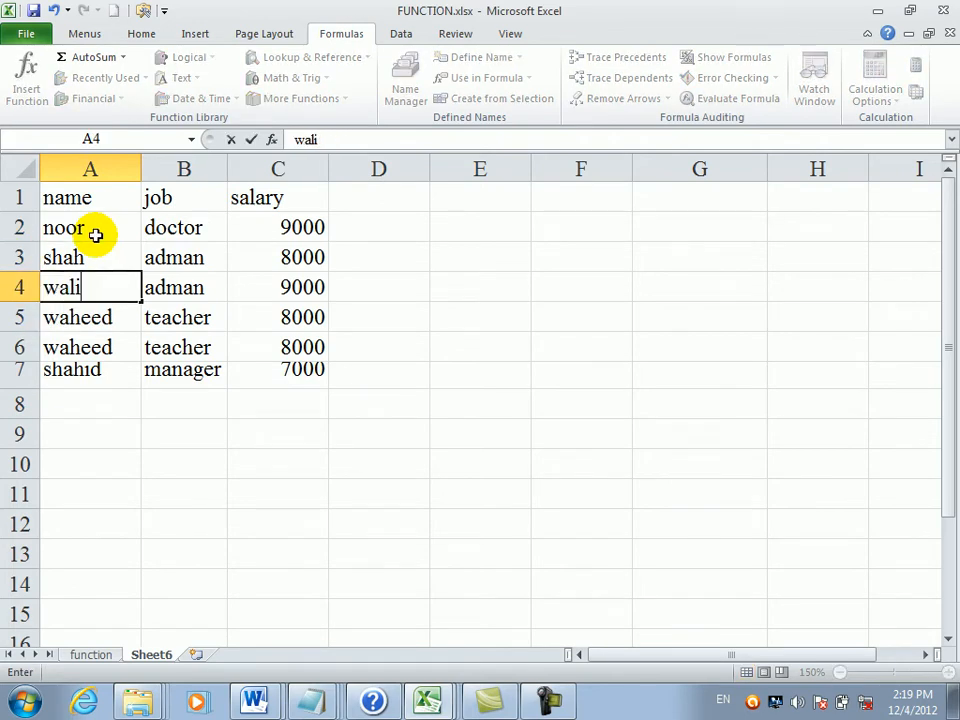
{"action": "key", "text": "Return"}
{"action": "key", "text": "Return"}
{"action": "key", "text": "Return"}
{"action": "key", "text": "Return"}
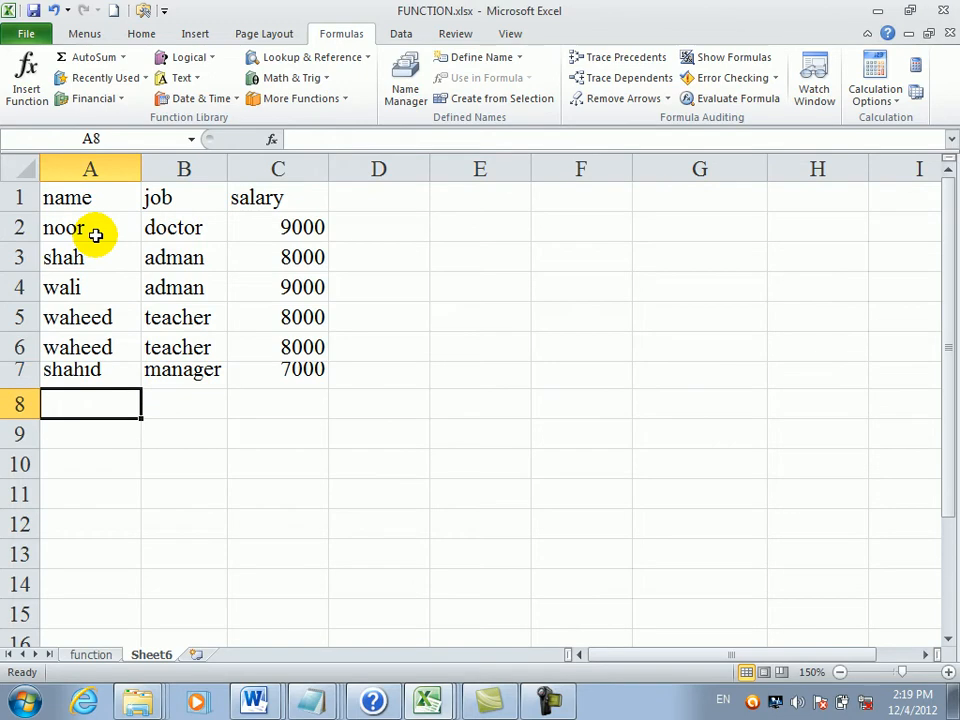
- Change the job in cell B2 of Sheet6 to teacher
{"action": "key", "text": "Up"}
{"action": "key", "text": "Right"}
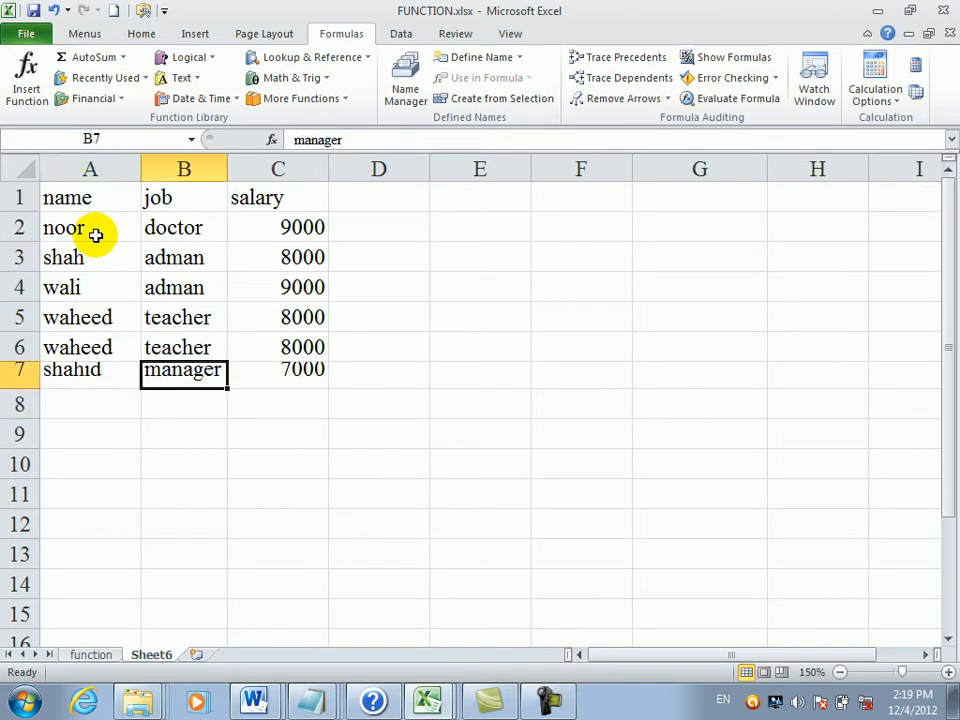
{"action": "key", "text": "Down"}
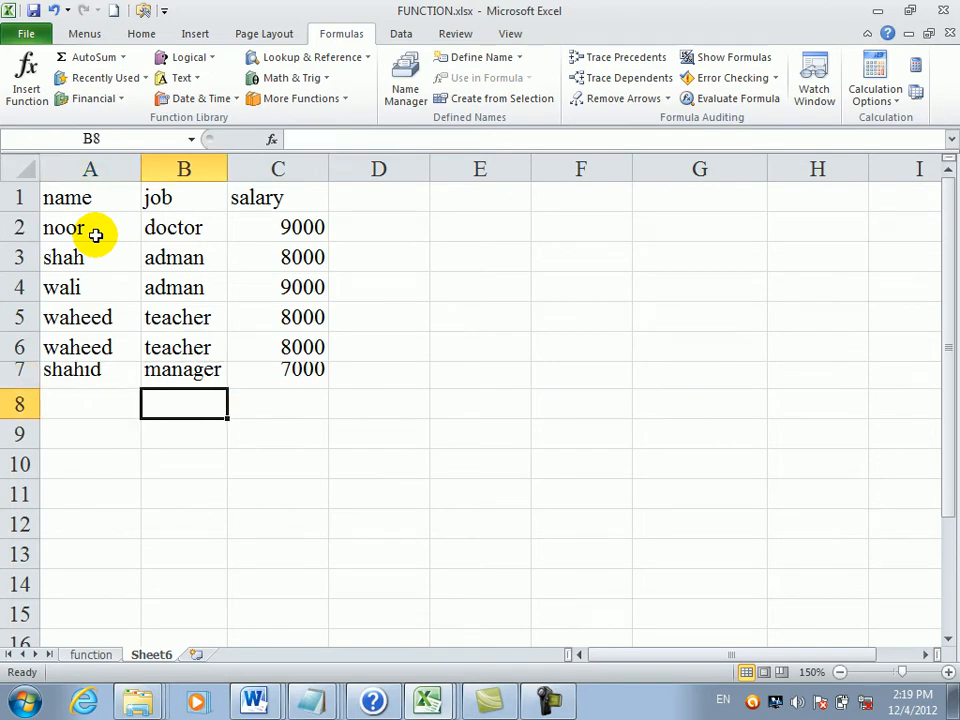
{"action": "left_click", "coordinate": [190, 228]}
{"action": "type", "text": "teacher"}
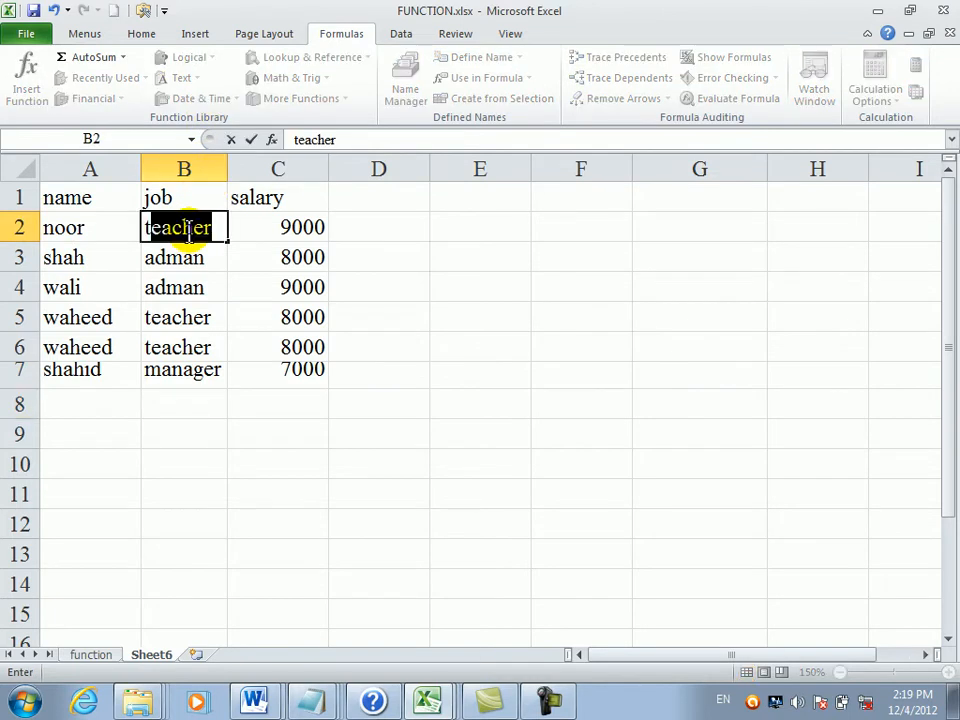
{"action": "key", "text": "Return"}
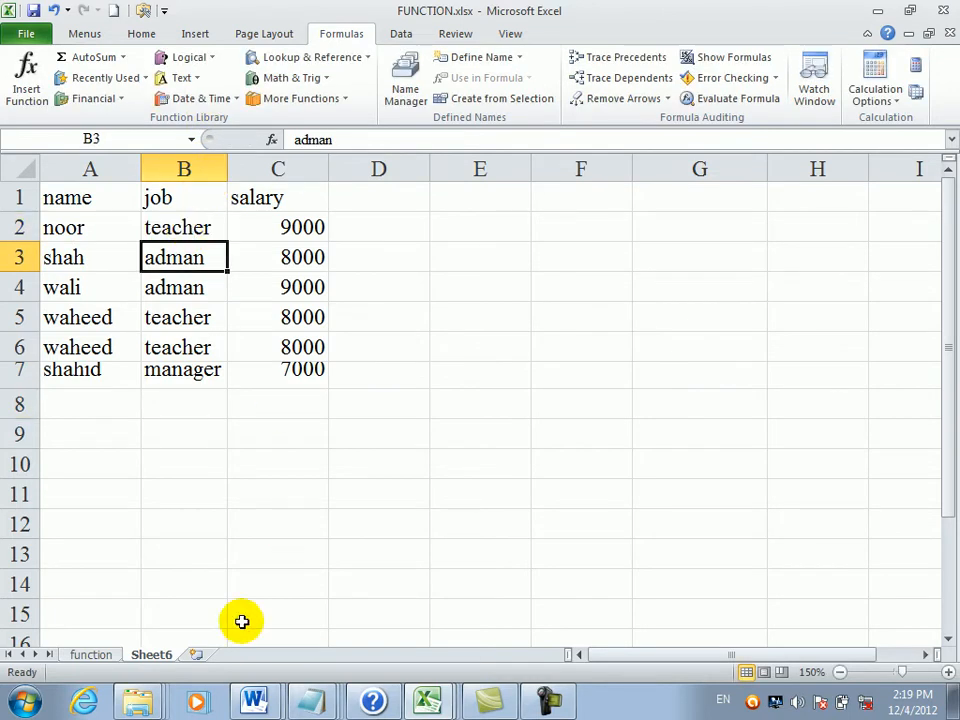
- Enter teacher as the job criterion in cell E3 of the function sheet
{"action": "left_click", "coordinate": [112, 655]}
{"action": "left_click", "coordinate": [612, 226]}
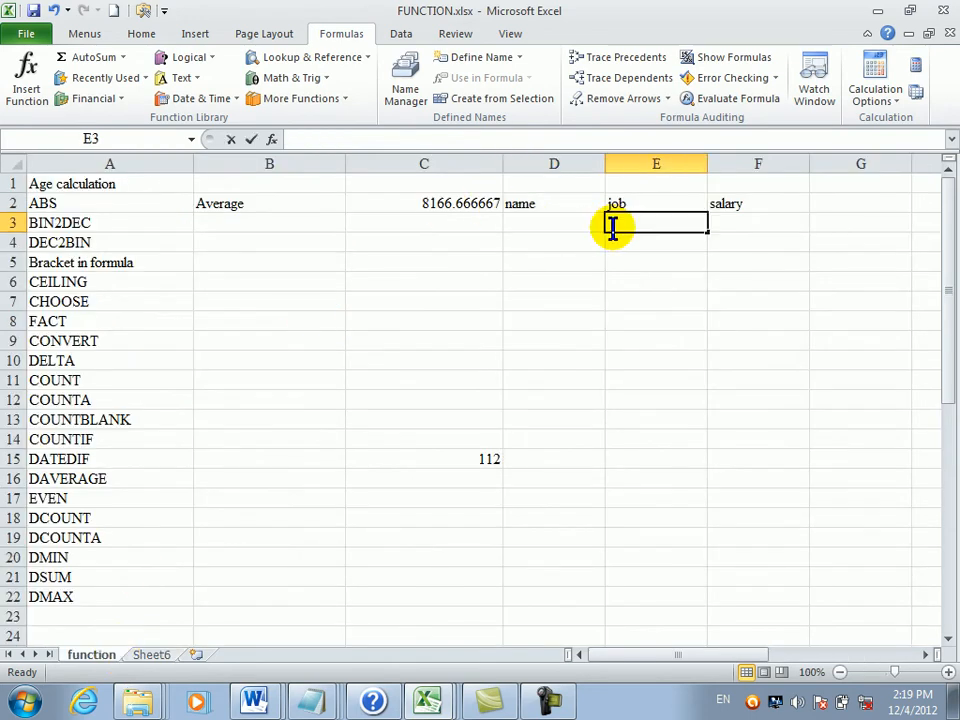
{"action": "type", "text": "teacher"}
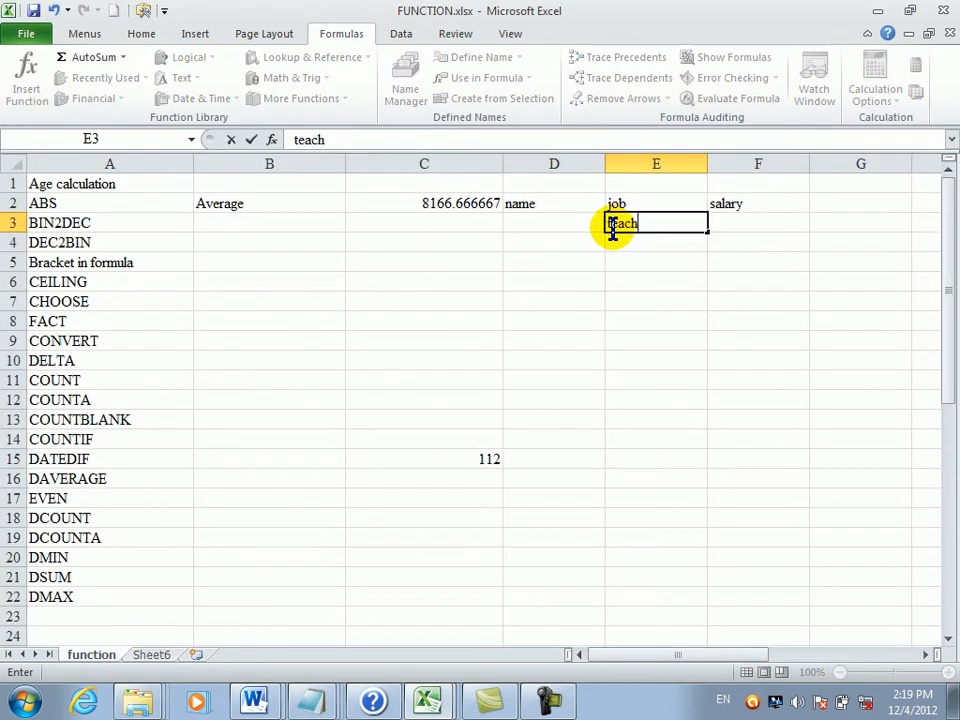
{"action": "key", "text": "Return"}
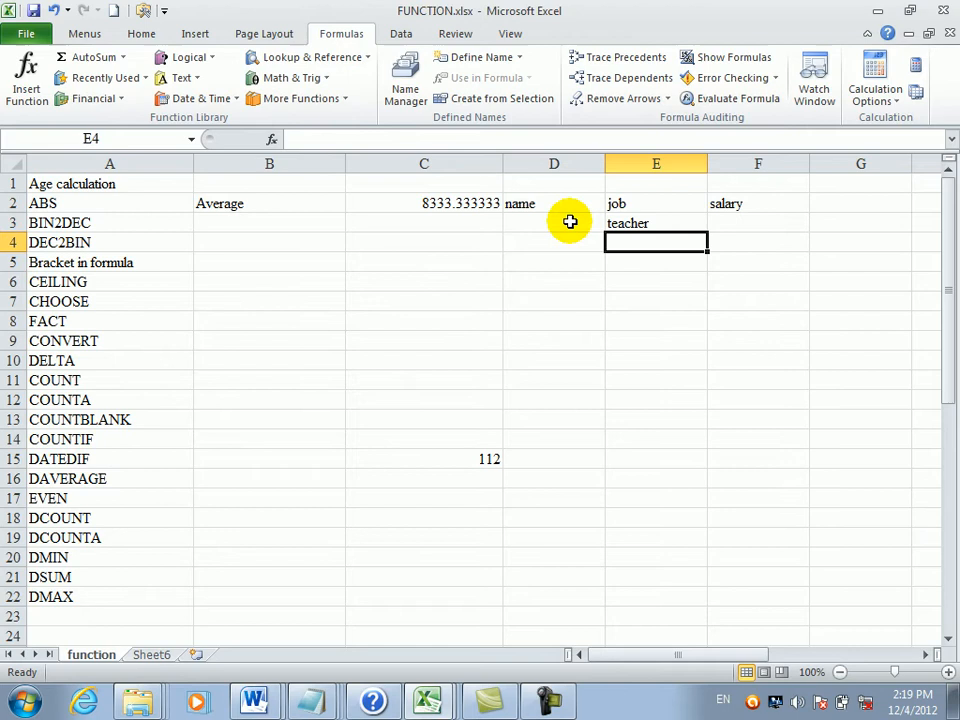
- Change the job criterion in cell E3 to adman
{"action": "left_click", "coordinate": [648, 223]}
{"action": "type", "text": "admin"}
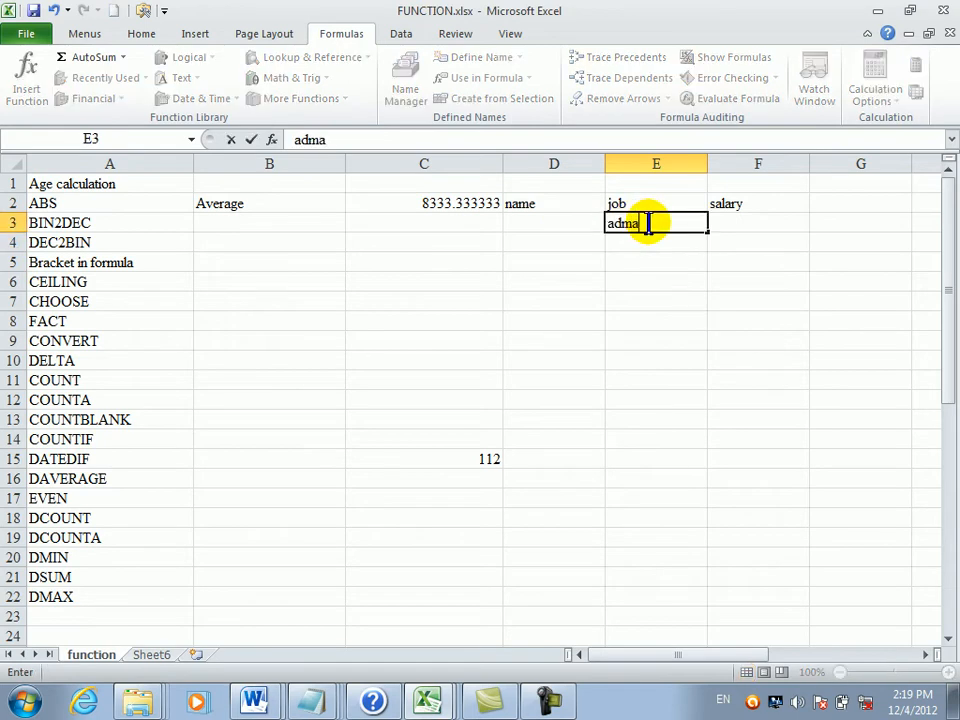
{"action": "key", "text": "Return"}
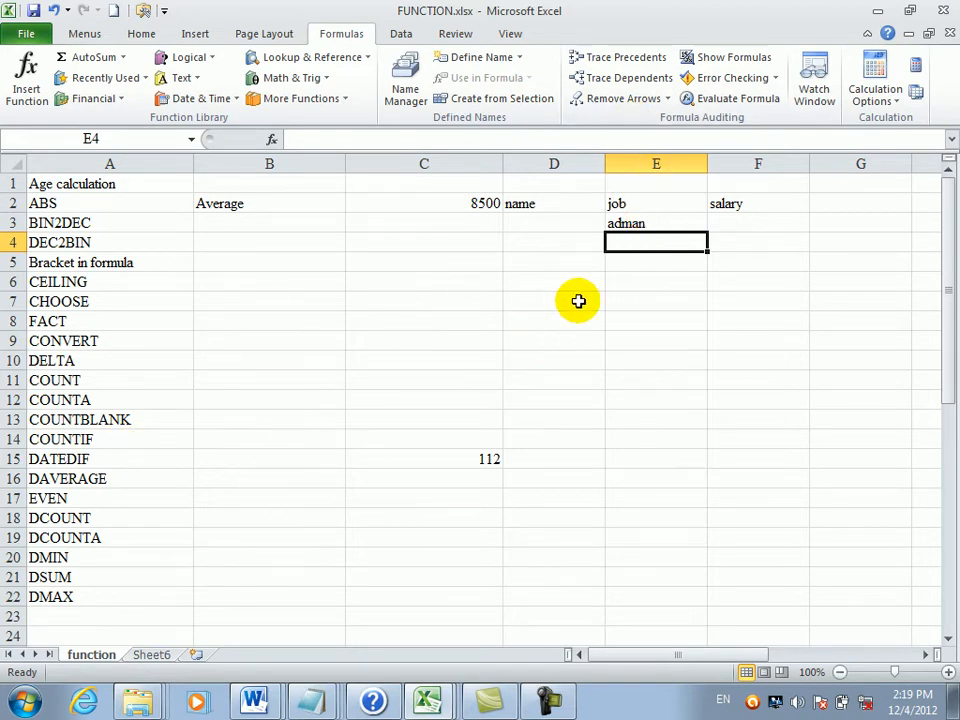
- Clear the job criterion in E3 and enter the name of the employee in Sheet6 A4 as the name criterion in D3
{"action": "left_click", "coordinate": [633, 219]}
{"action": "key", "text": "BackSpace"}
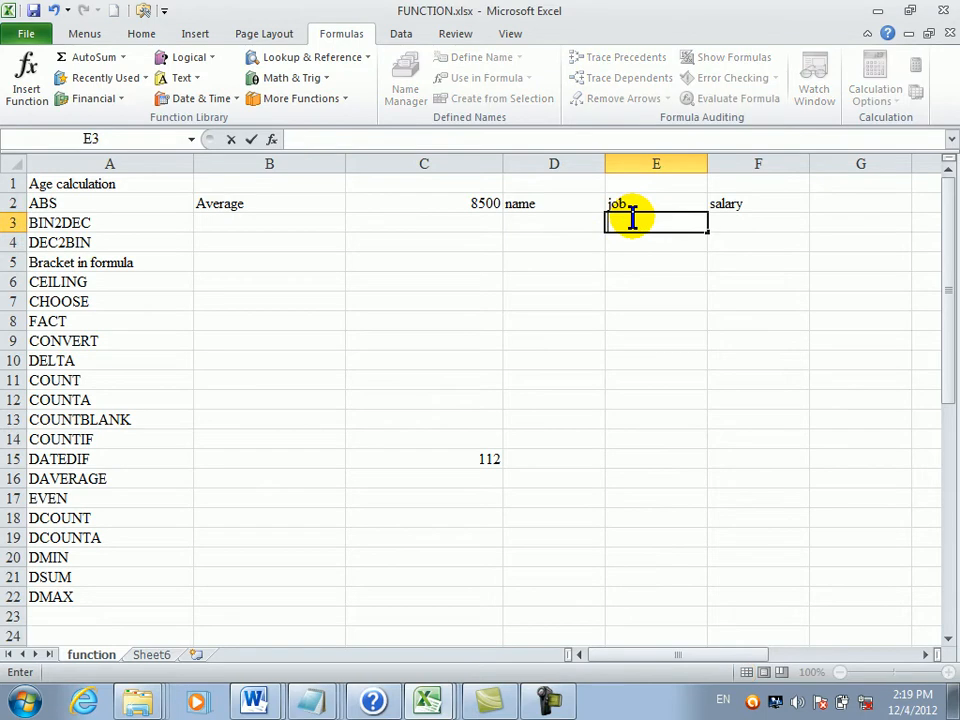
{"action": "left_click", "coordinate": [551, 224]}
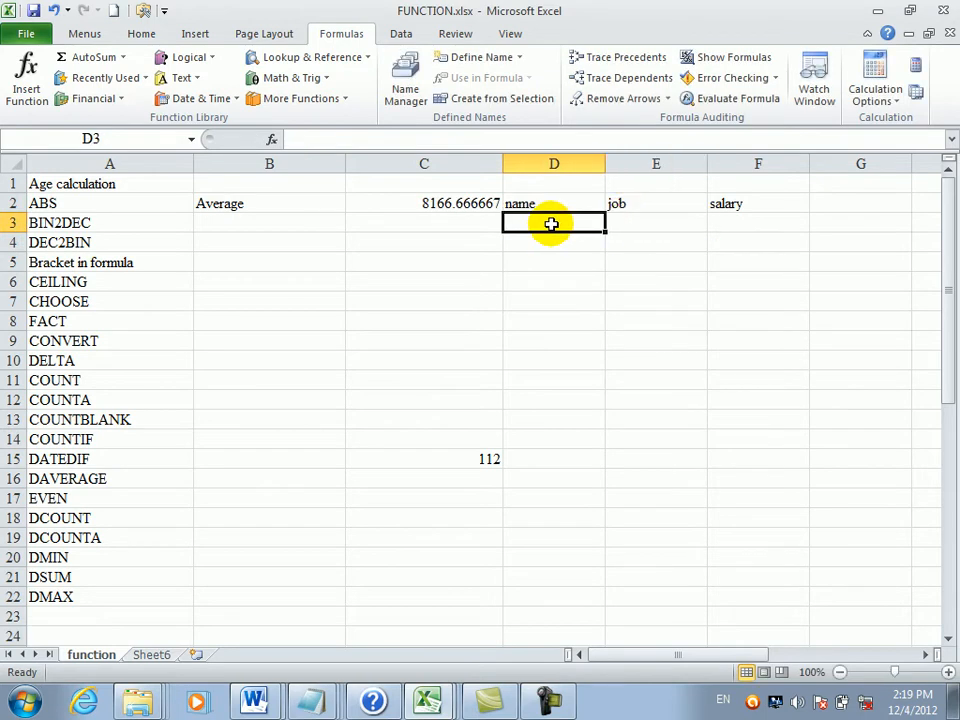
{"action": "type", "text": "wali"}
{"action": "key", "text": "Return"}
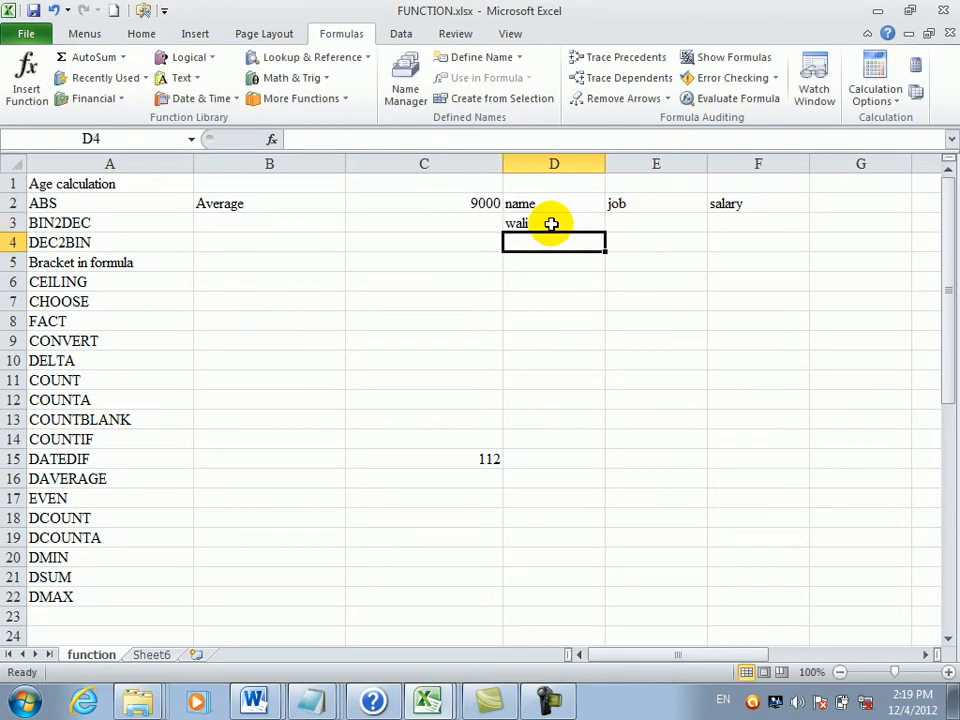
- Clear the name criterion in D3 and set the job criterion in E3 to teacher
{"action": "left_click", "coordinate": [550, 223]}
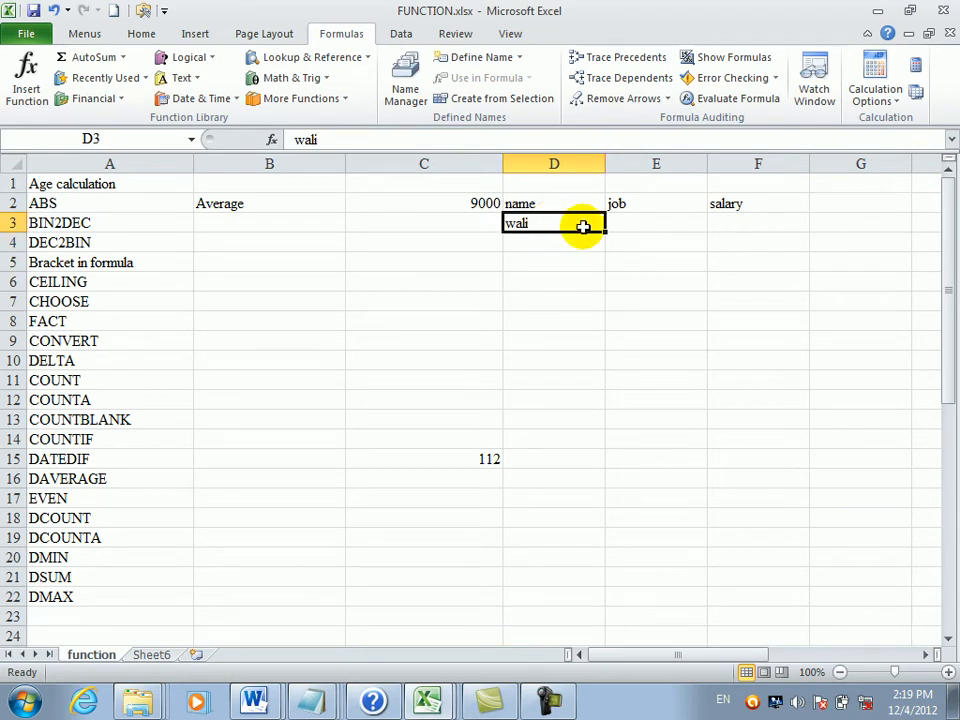
{"action": "key", "text": "BackSpace"}
{"action": "left_click", "coordinate": [669, 224]}
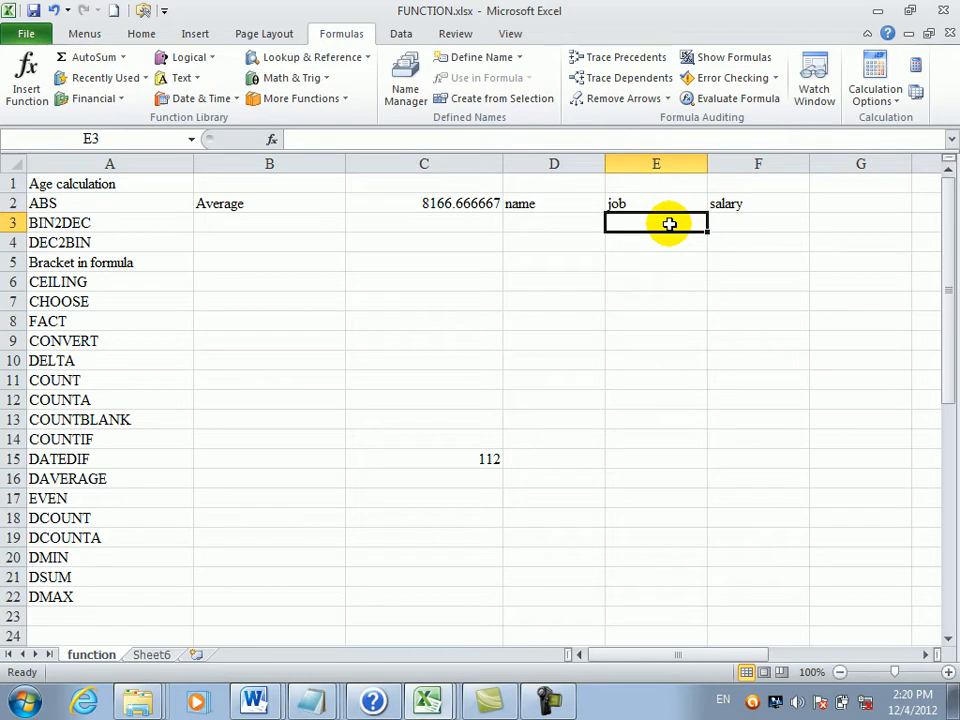
{"action": "type", "text": "te"}
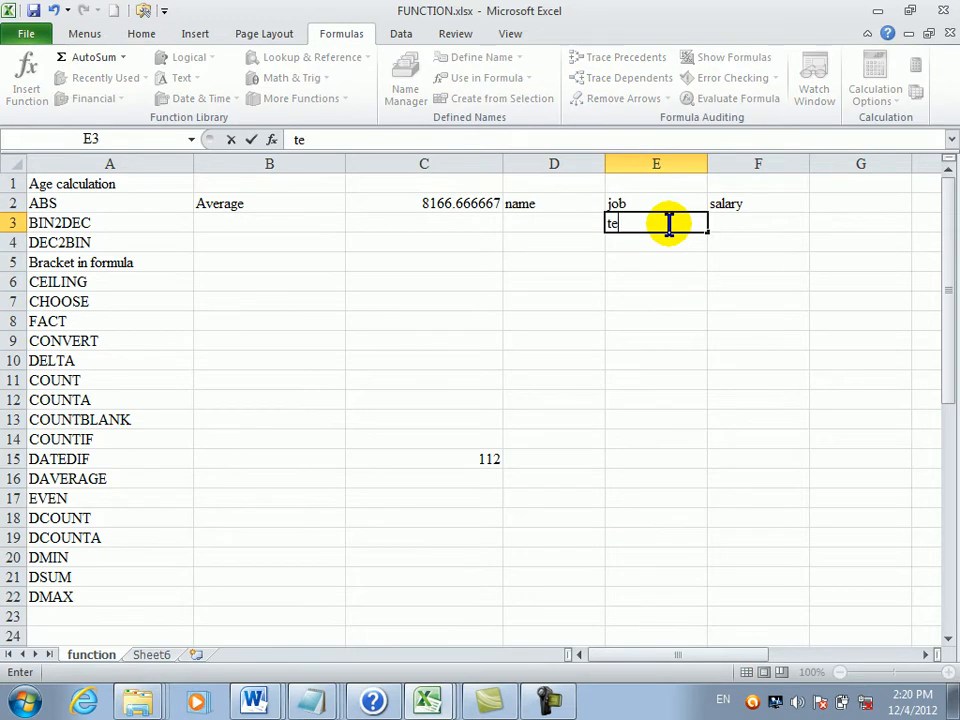
{"action": "type", "text": "acher"}
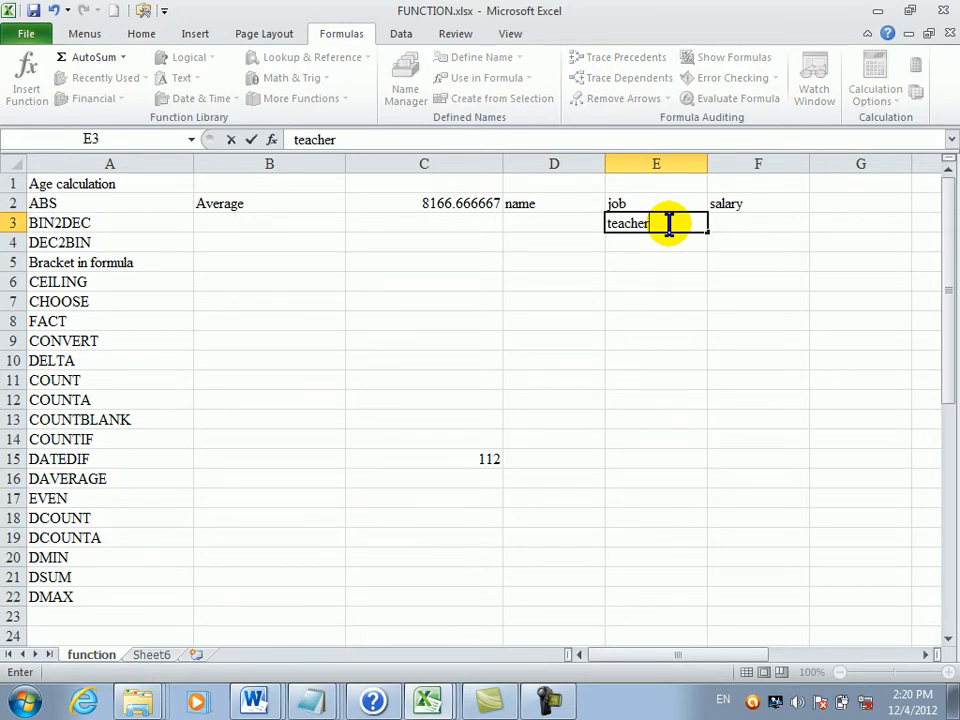
{"action": "key", "text": "Return"}
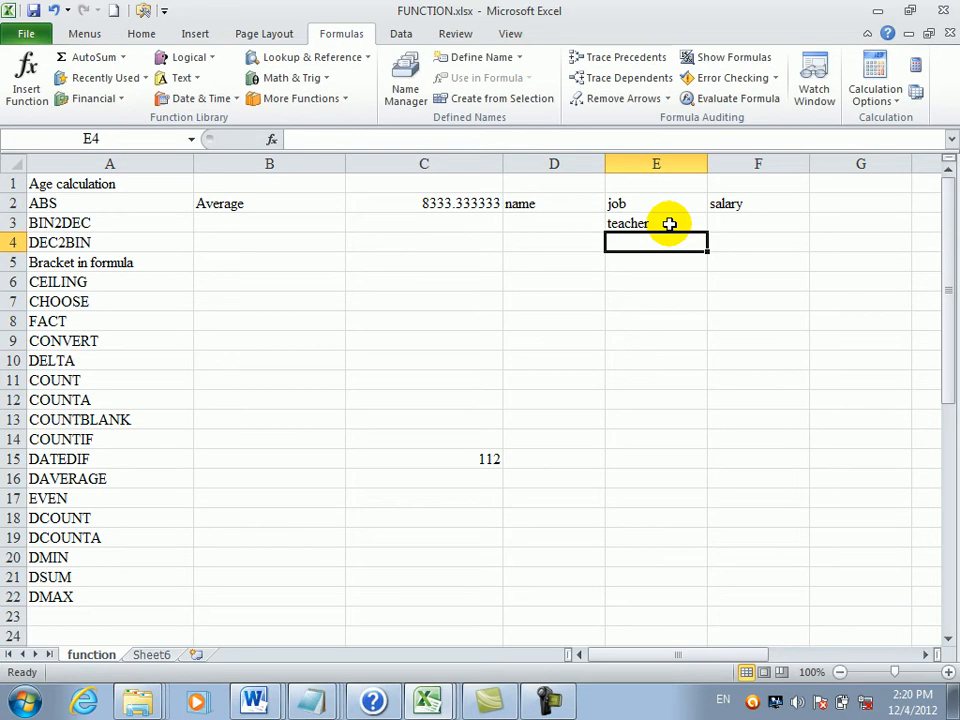
- Review the DAVERAGE formula in cell C2 of the function sheet
{"action": "left_click", "coordinate": [455, 203]}
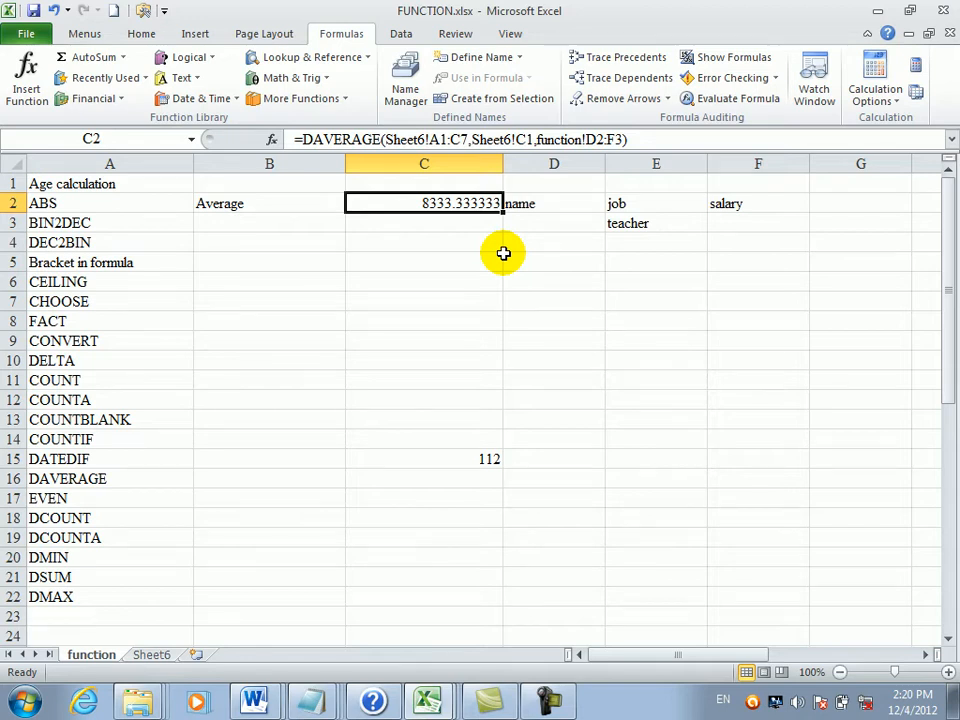
{"action": "left_click", "coordinate": [461, 223]}
{"action": "left_click", "coordinate": [320, 222]}
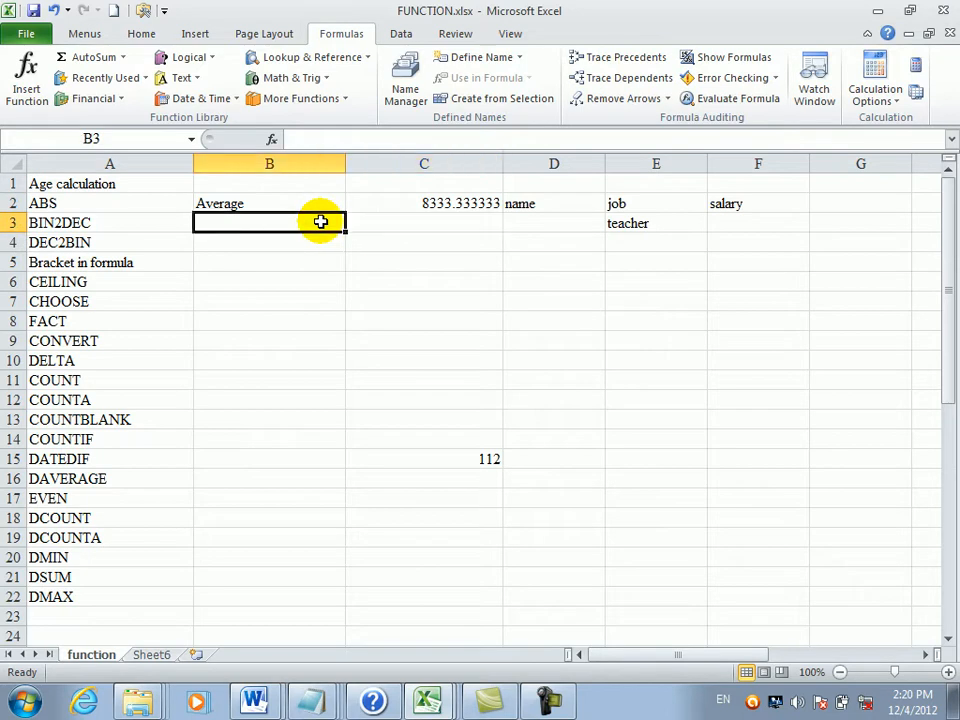
- Enter the label Dcount in cell B3 of the function sheet
{"action": "left_click", "coordinate": [415, 207]}
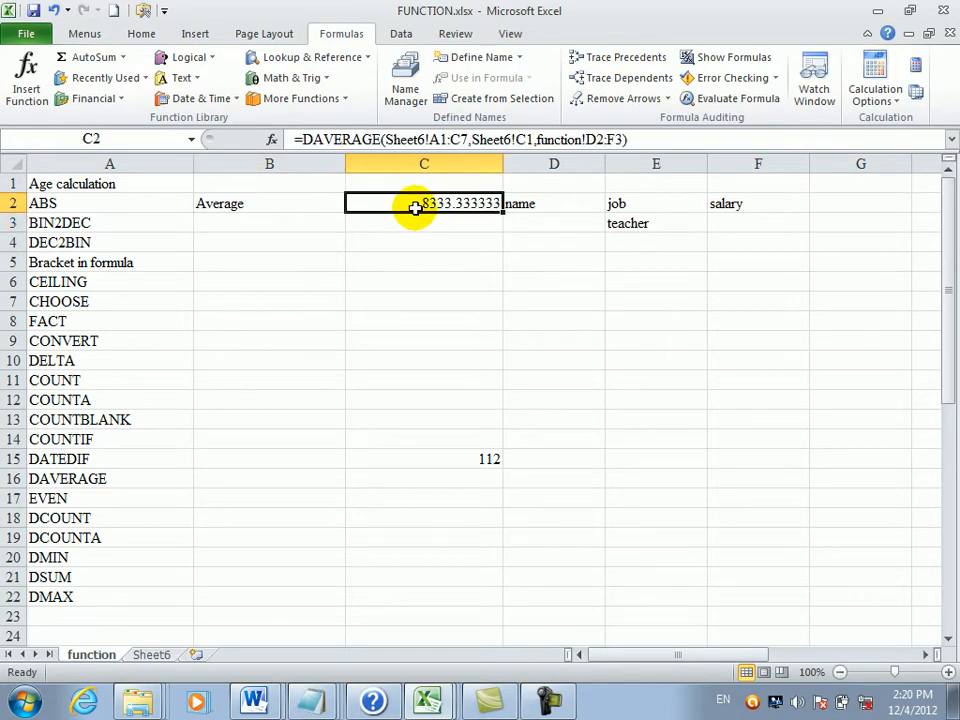
{"action": "key", "text": "Down"}
{"action": "key", "text": "Left"}
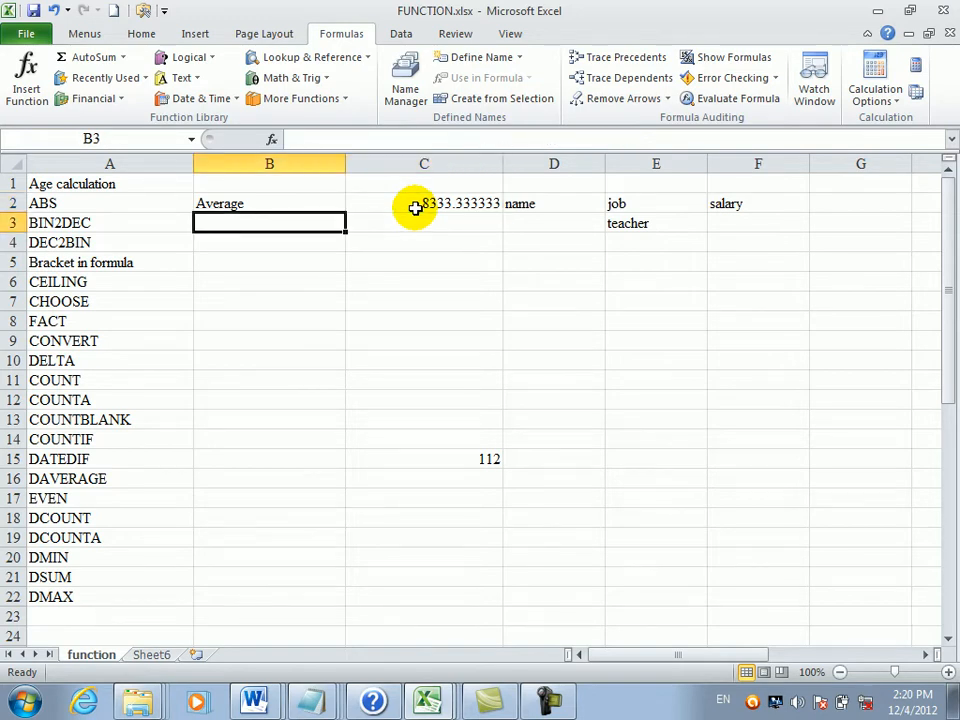
{"action": "type", "text": "C"}
{"action": "key", "text": "Escape"}
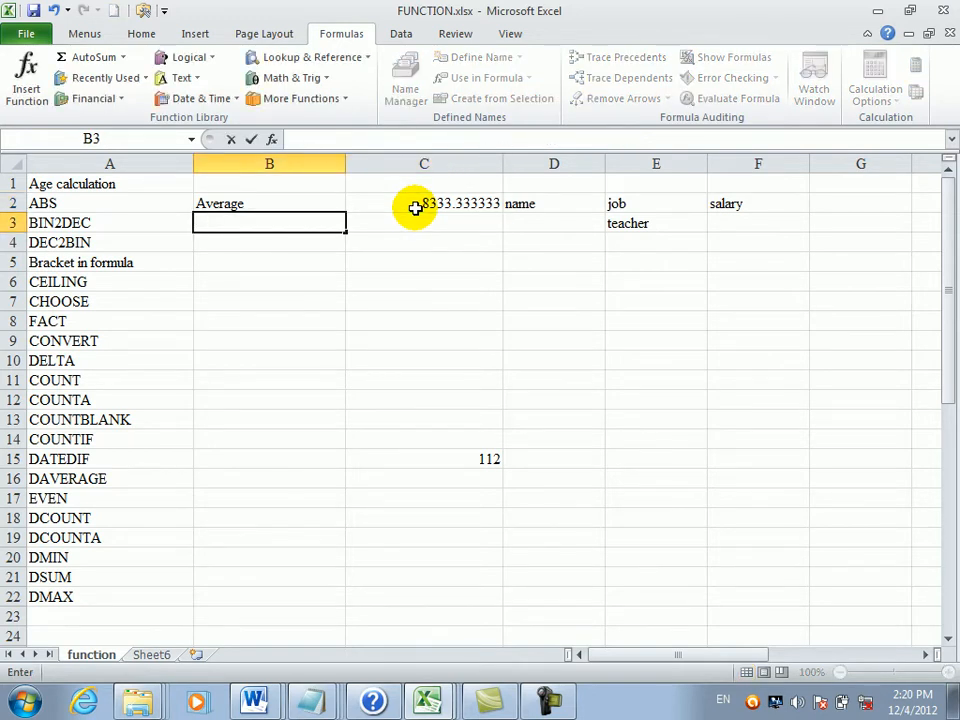
{"action": "type", "text": "Dcount"}
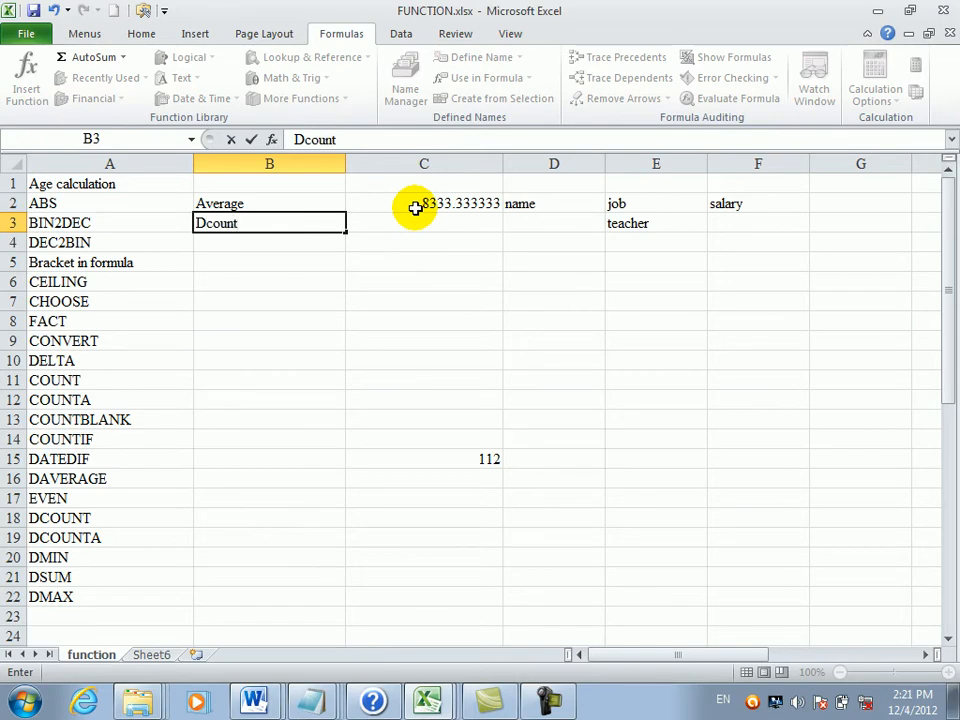
{"action": "key", "text": "Tab"}
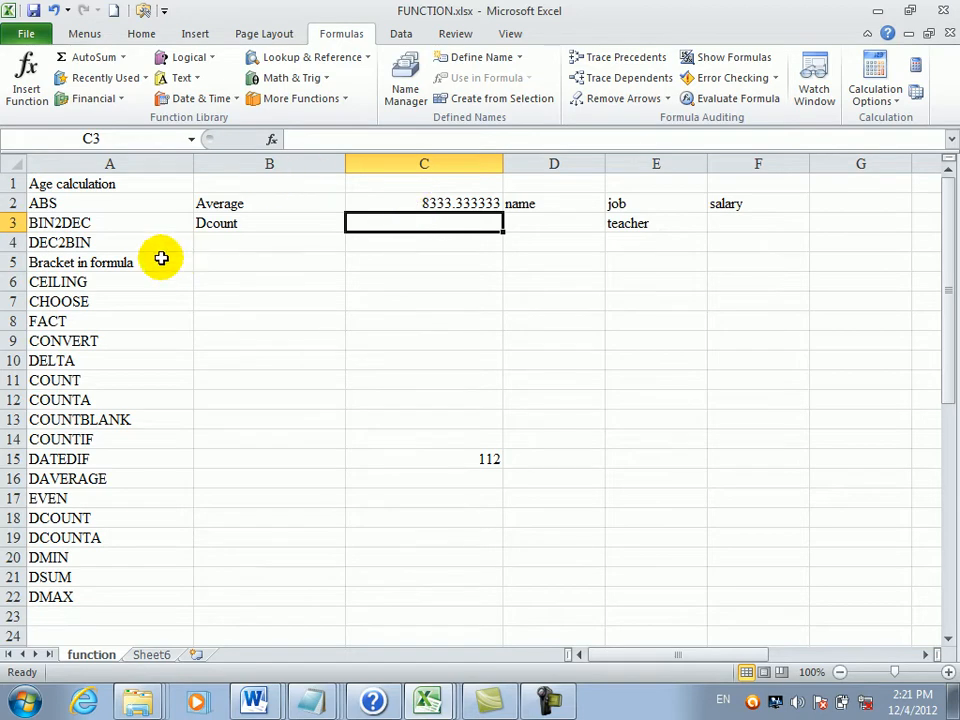
- Start a DCOUNT formula in cell C3 with Sheet6 range A1:C7 as the database
{"action": "left_click", "coordinate": [86, 384]}
{"action": "left_click", "coordinate": [89, 399]}
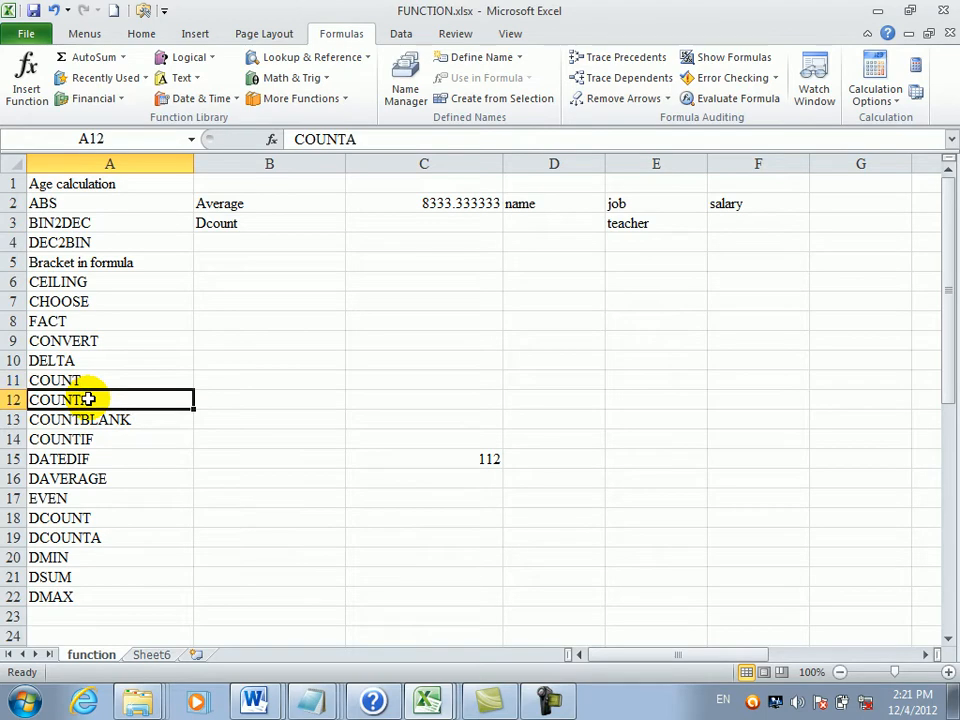
{"action": "left_click", "coordinate": [387, 232]}
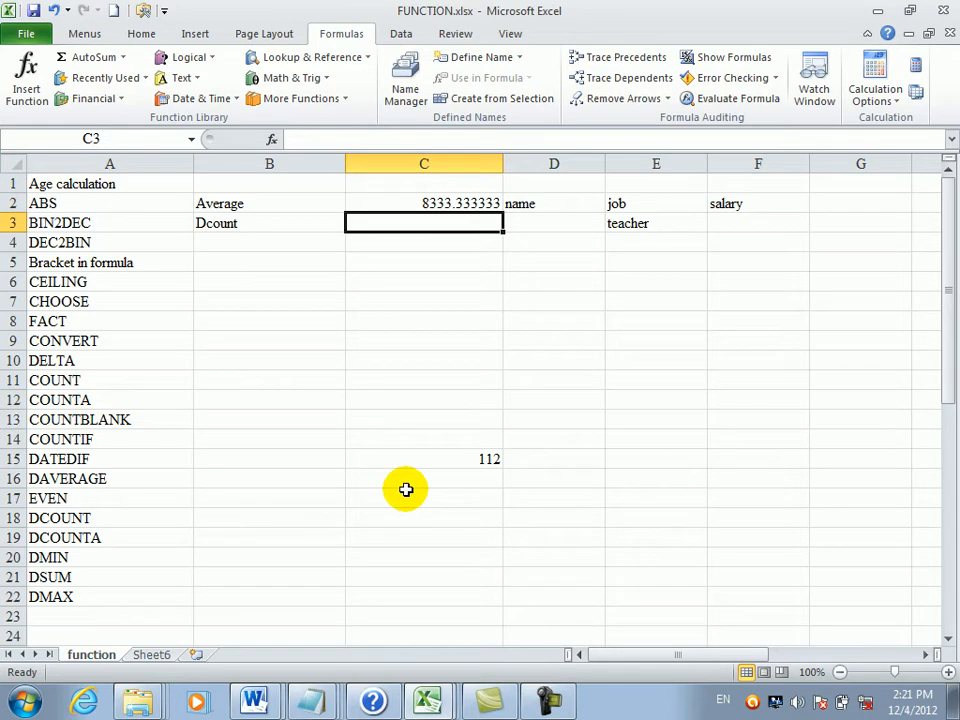
{"action": "type", "text": "=dcou"}
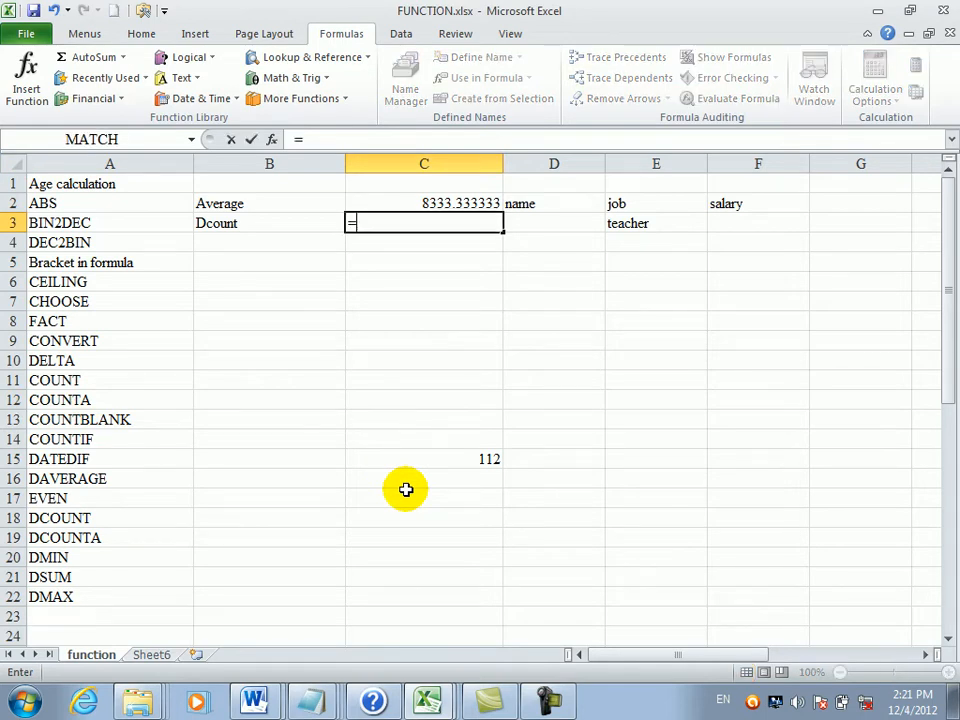
{"action": "key", "text": "Tab"}
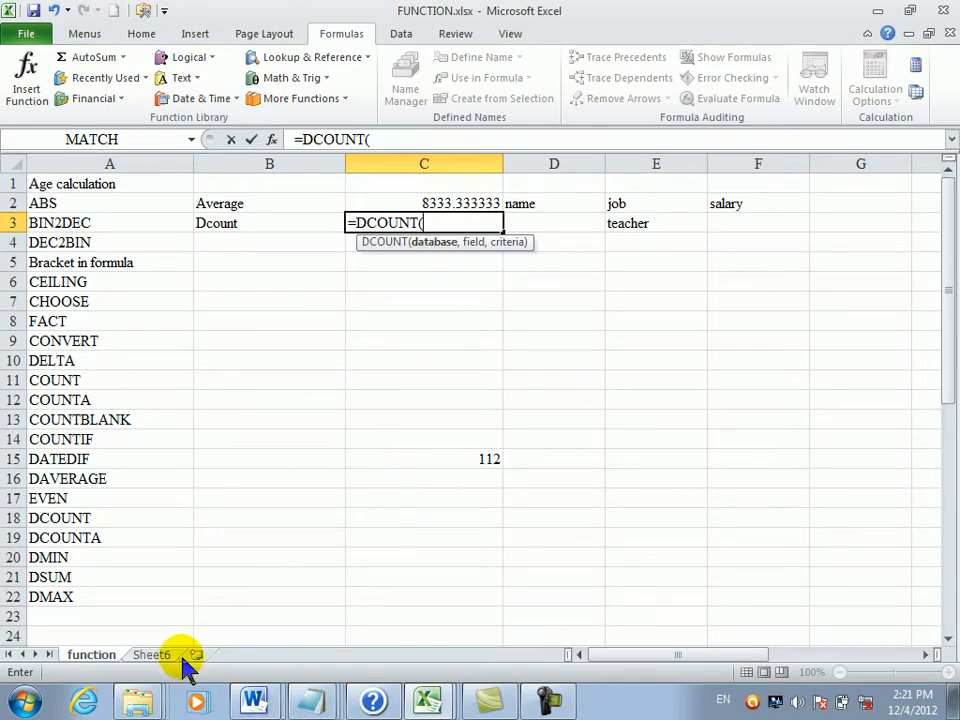
{"action": "left_click", "coordinate": [155, 654]}
{"action": "left_click_drag", "start_coordinate": [72, 201], "coordinate": [268, 376]}
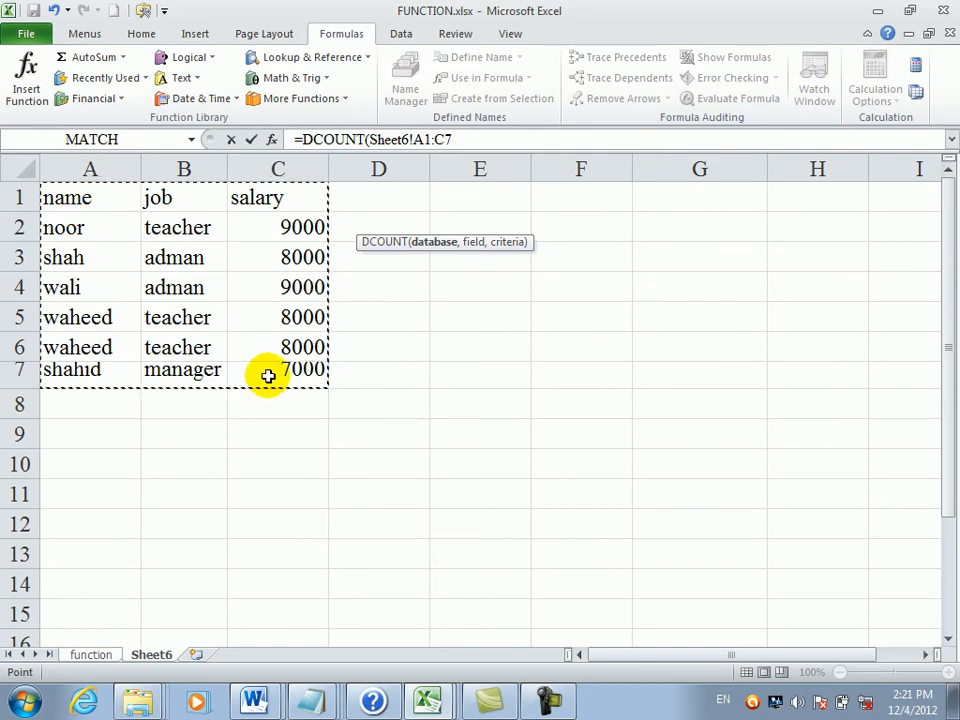
{"action": "type", "text": ","}
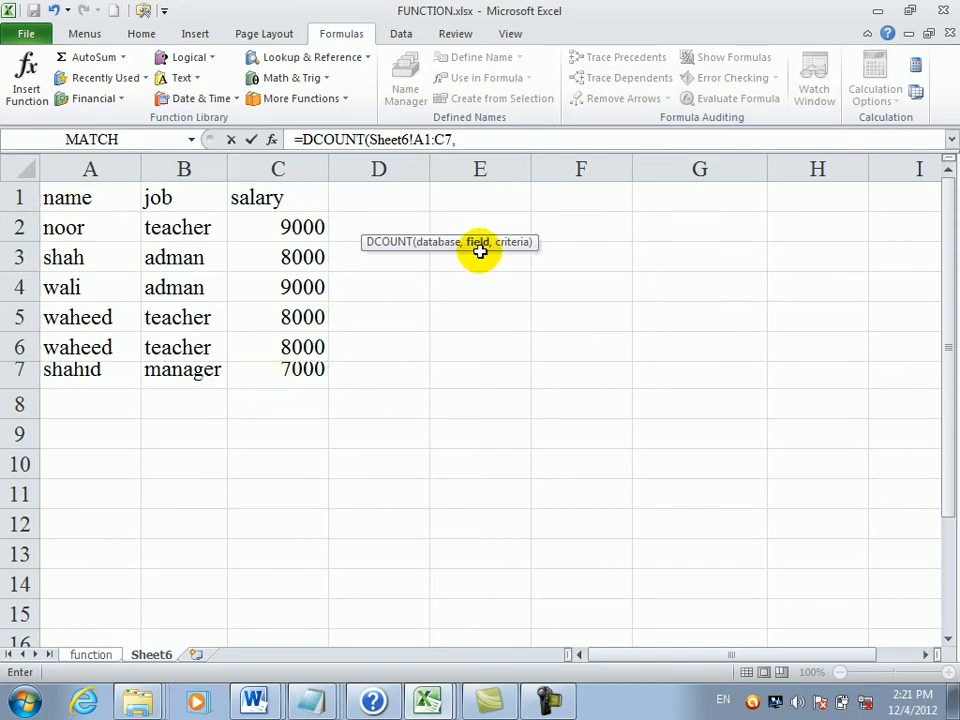
- Complete the DCOUNT formula with Sheet6 cell C1 as the field and function sheet range D2:F3 as the criteria
{"action": "left_click", "coordinate": [309, 202]}
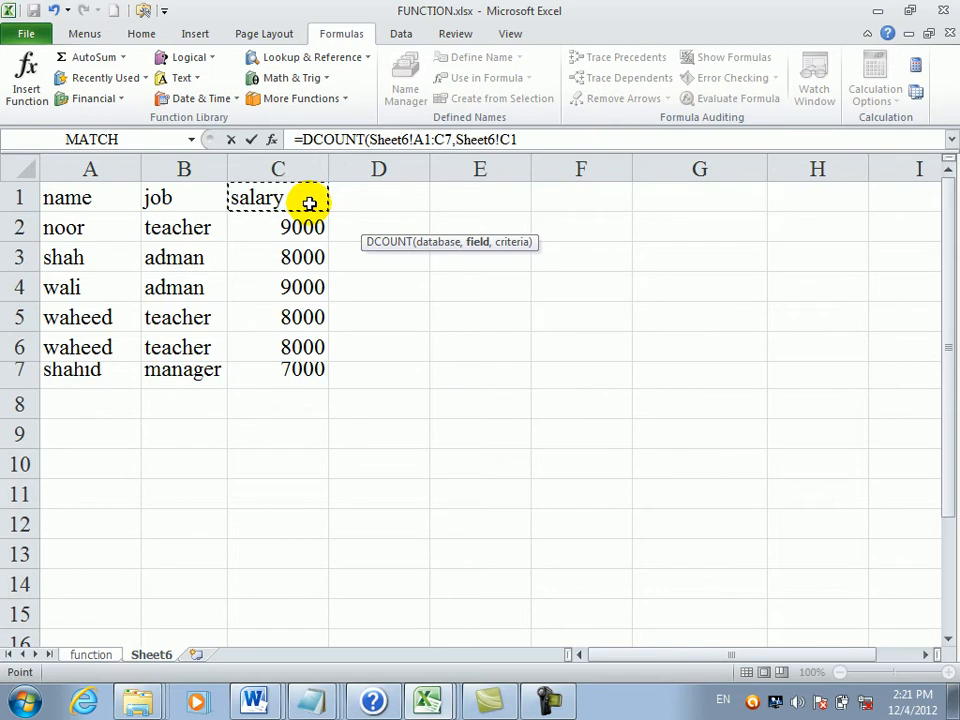
{"action": "type", "text": ","}
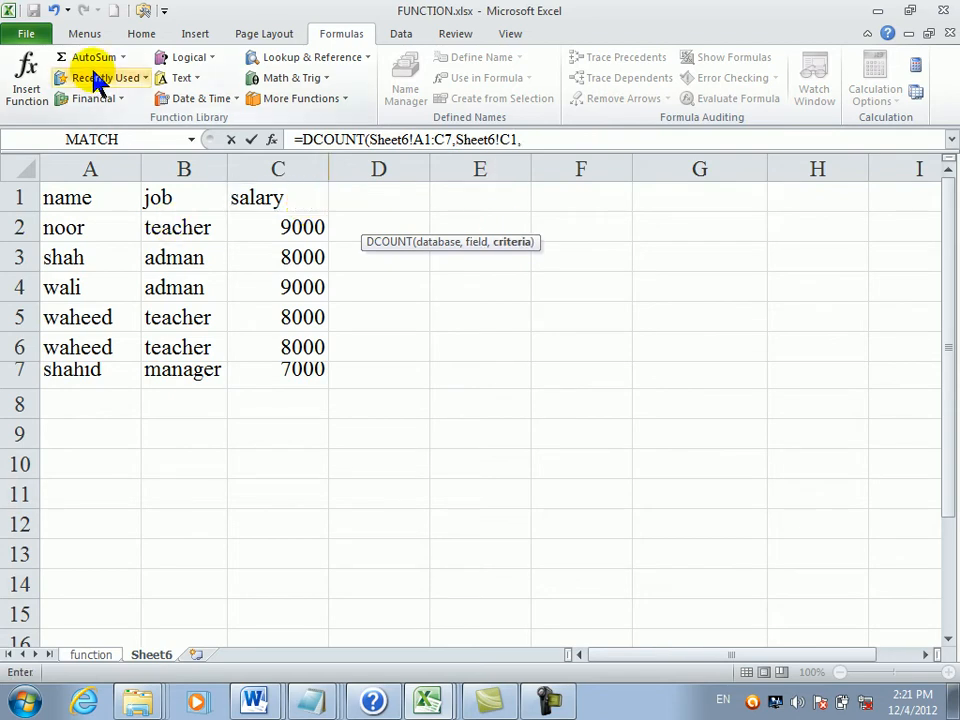
{"action": "left_click", "coordinate": [101, 656]}
{"action": "left_click", "coordinate": [721, 204]}
{"action": "left_click_drag", "start_coordinate": [721, 204], "coordinate": [553, 225]}
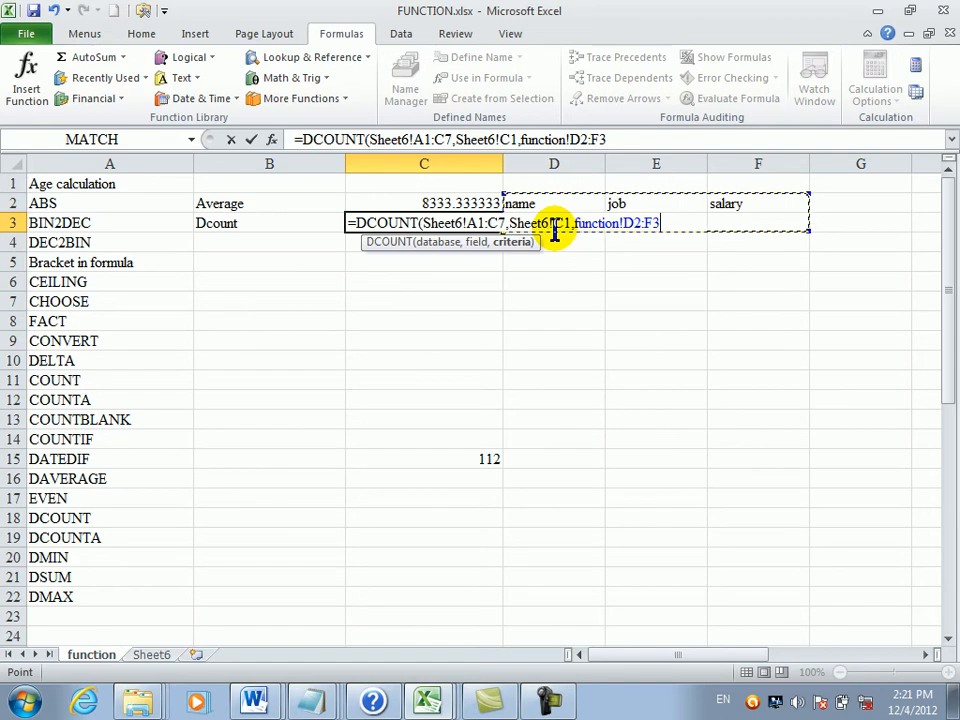
{"action": "key", "text": "Return"}
{"action": "left_click", "coordinate": [476, 226]}
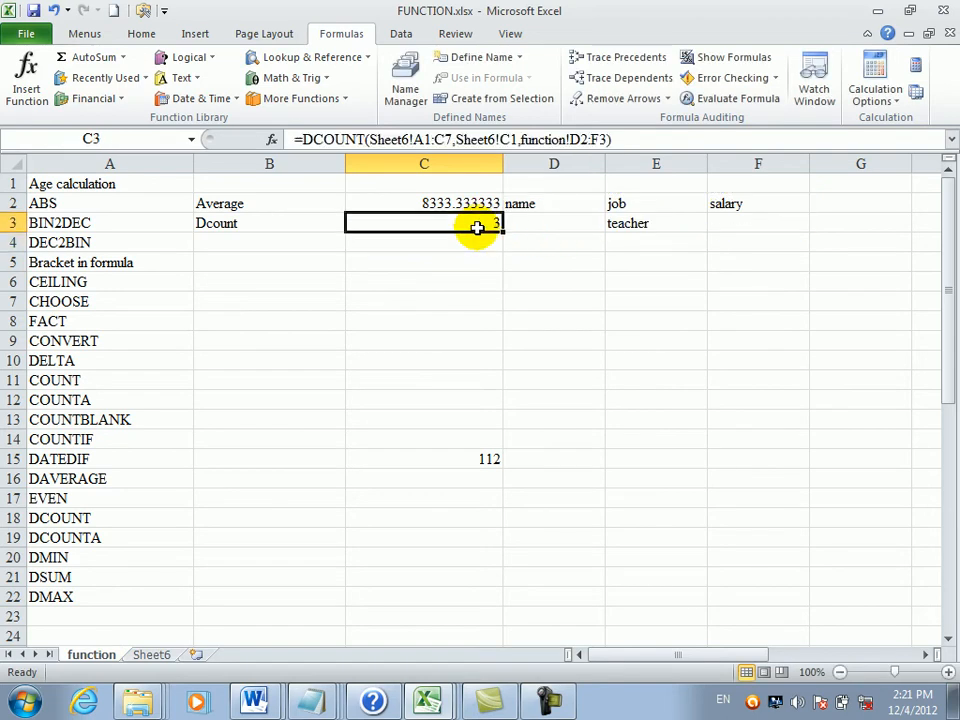
- Clear the job criterion in cell E3
{"action": "left_click", "coordinate": [636, 237]}
{"action": "left_click", "coordinate": [634, 225]}
{"action": "key", "text": "Return"}
{"action": "left_click", "coordinate": [634, 225]}
{"action": "key", "text": "Delete"}
{"action": "key", "text": "Return"}
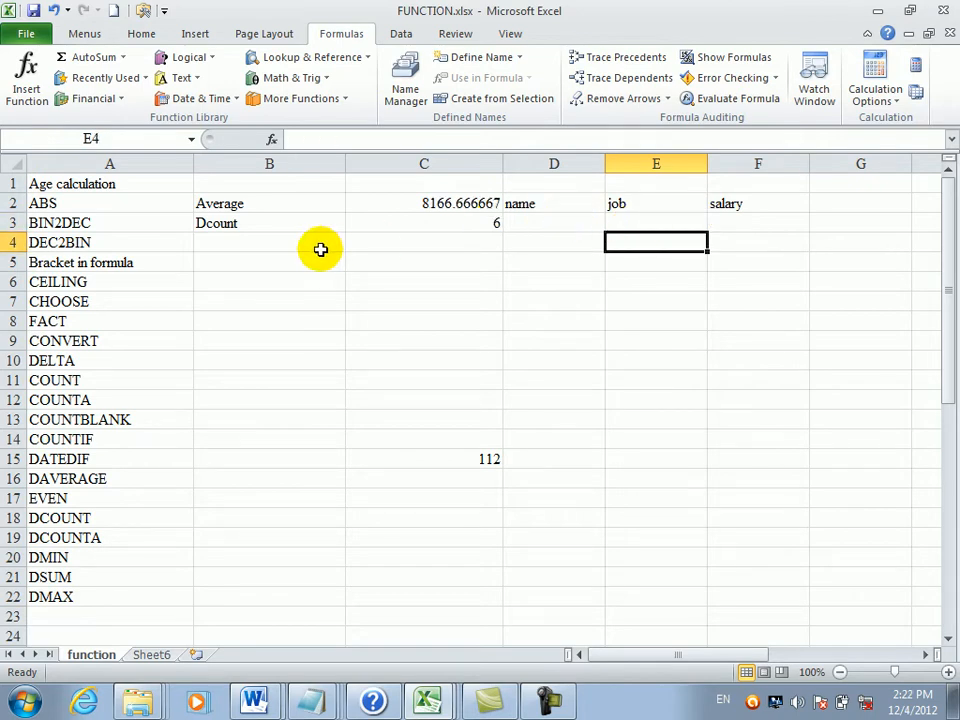
- Enter the name of the employee in Sheet6 A4 as the name criterion in cell D3
{"action": "left_click", "coordinate": [565, 218]}
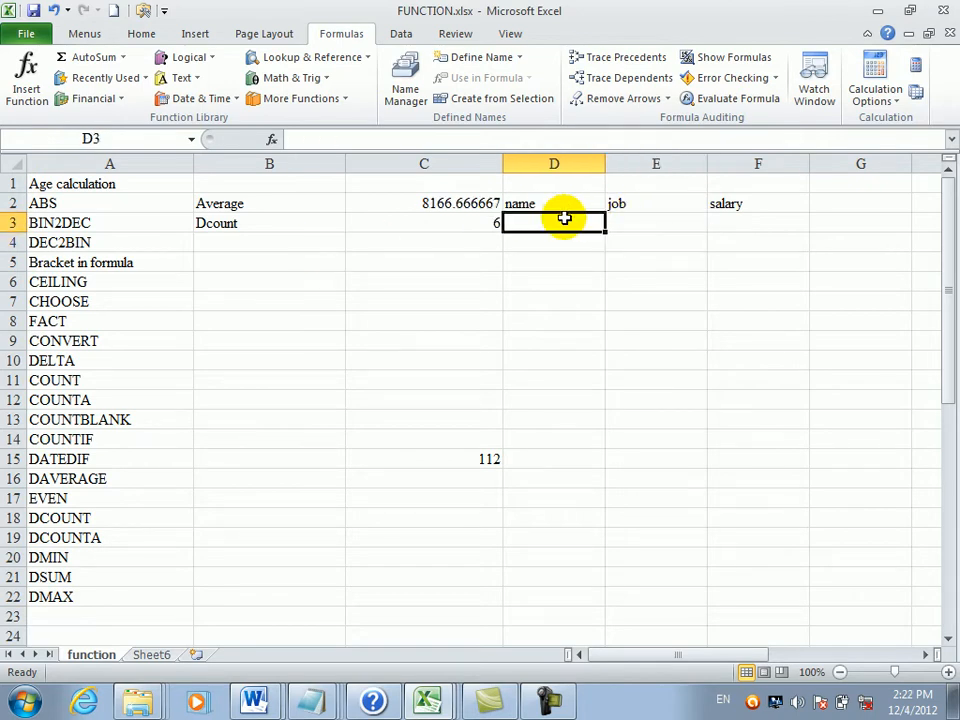
{"action": "type", "text": "wali"}
{"action": "key", "text": "Return"}
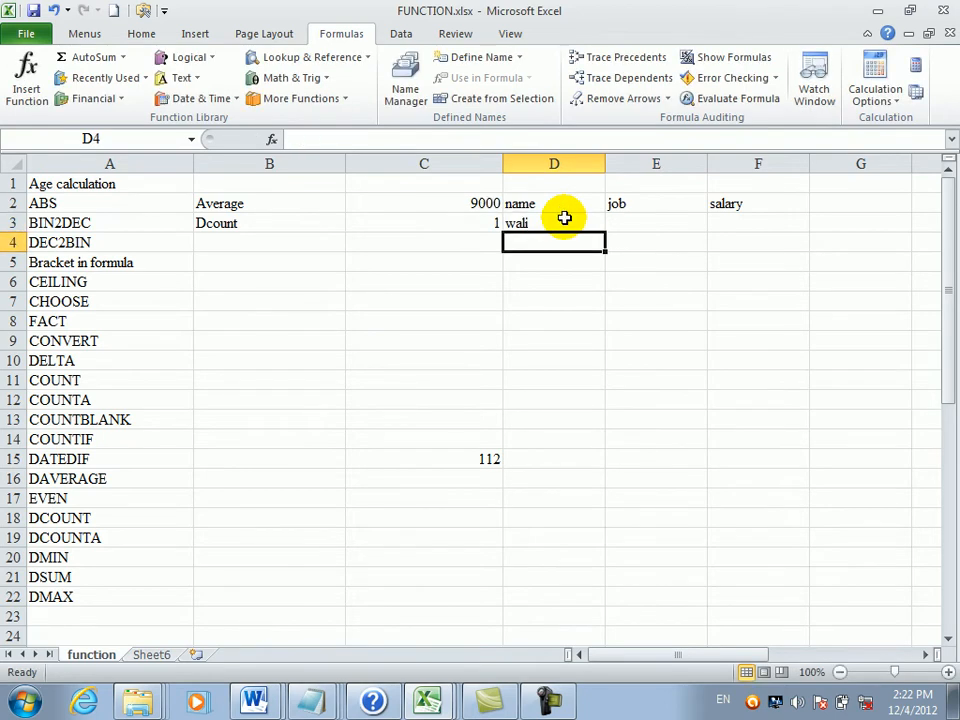
- Change the name criterion in D3 to the name of the employee in Sheet6 A3
{"action": "left_click", "coordinate": [565, 218]}
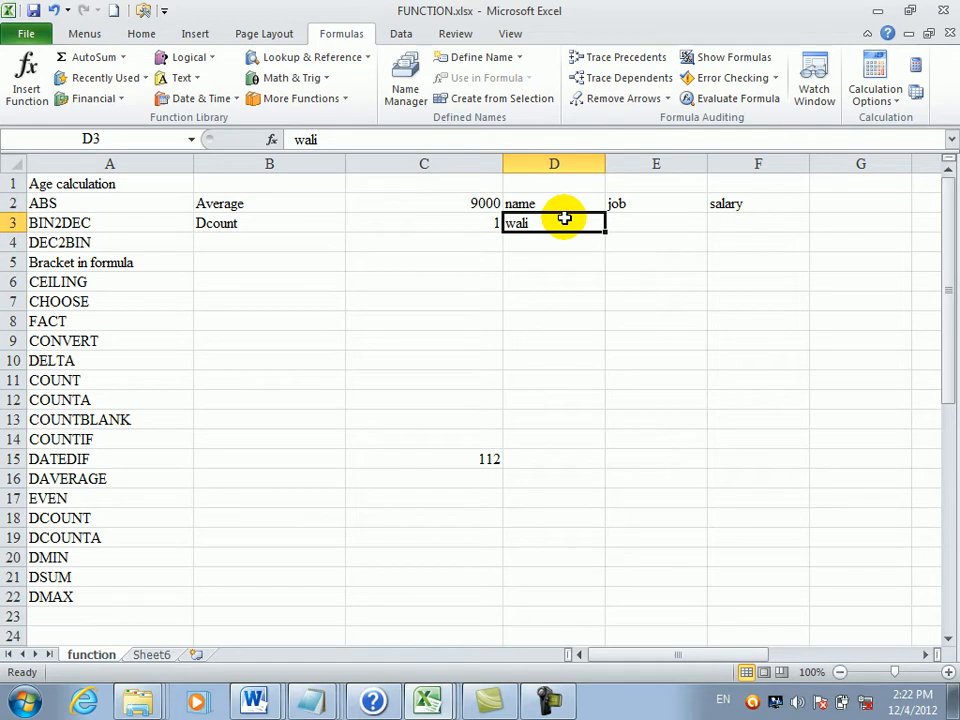
{"action": "type", "text": "shah"}
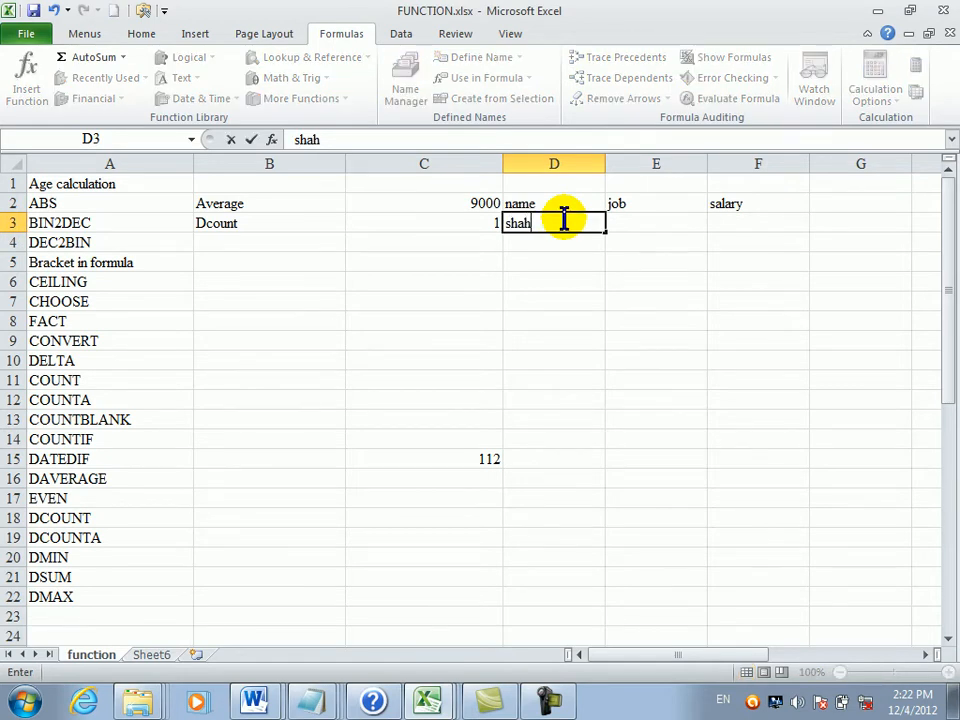
{"action": "key", "text": "Return"}
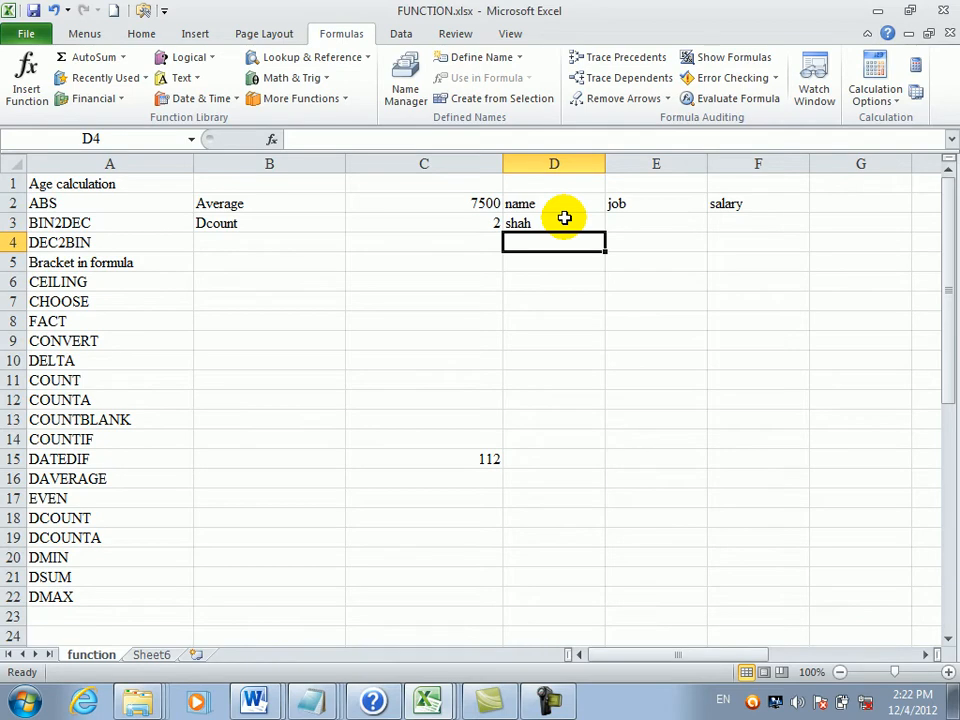
- Clear the name criterion in cell D3 of the function sheet
{"action": "left_click", "coordinate": [565, 218]}
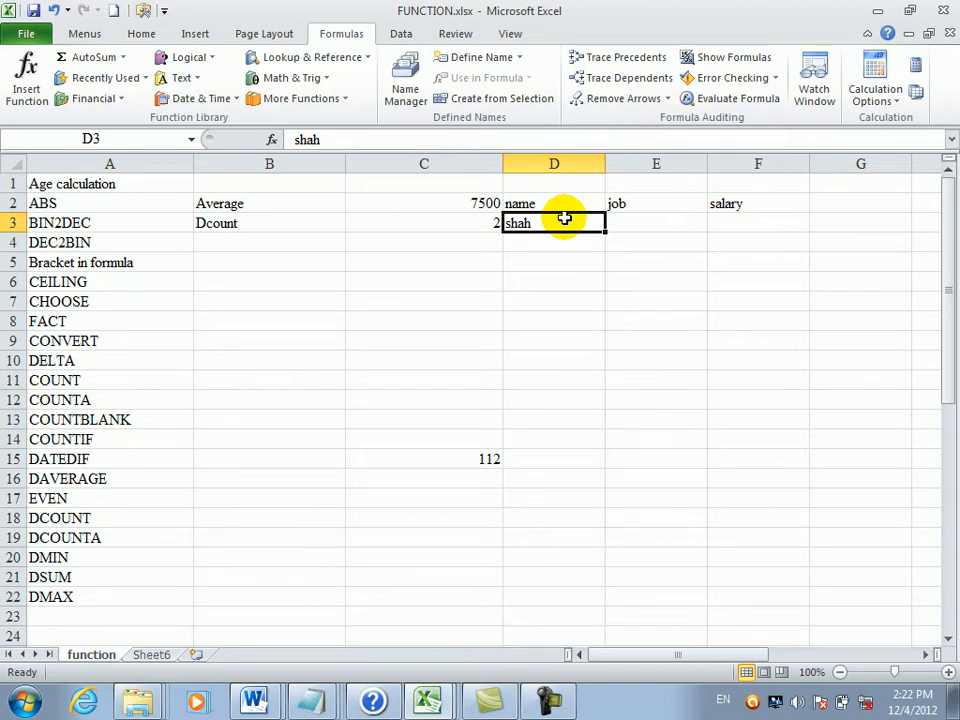
{"action": "key", "text": "Delete"}
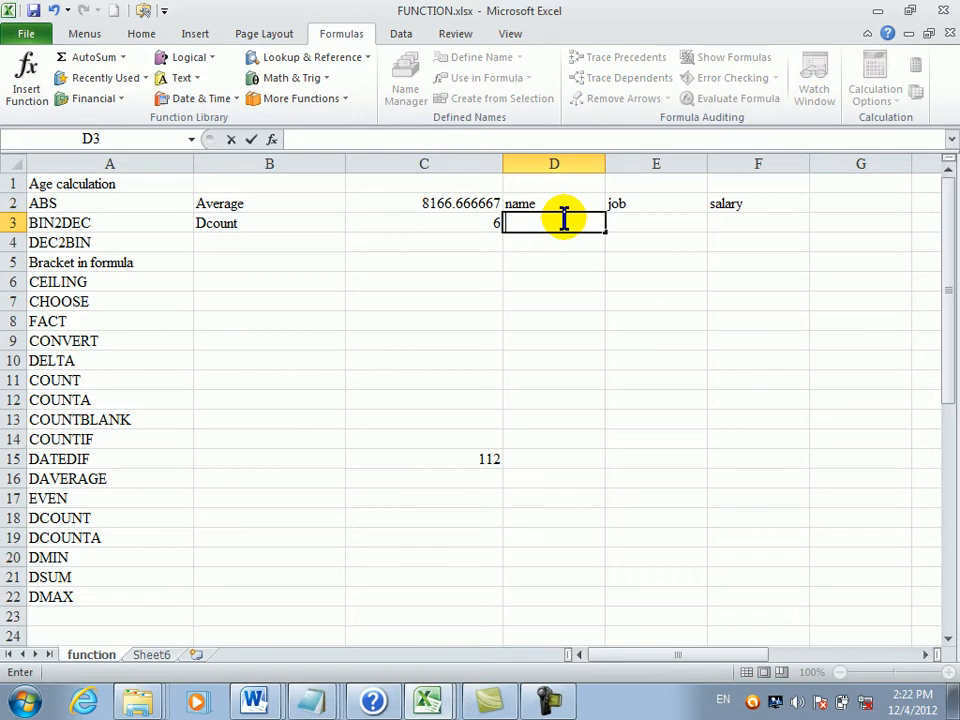
{"action": "left_click", "coordinate": [620, 263]}
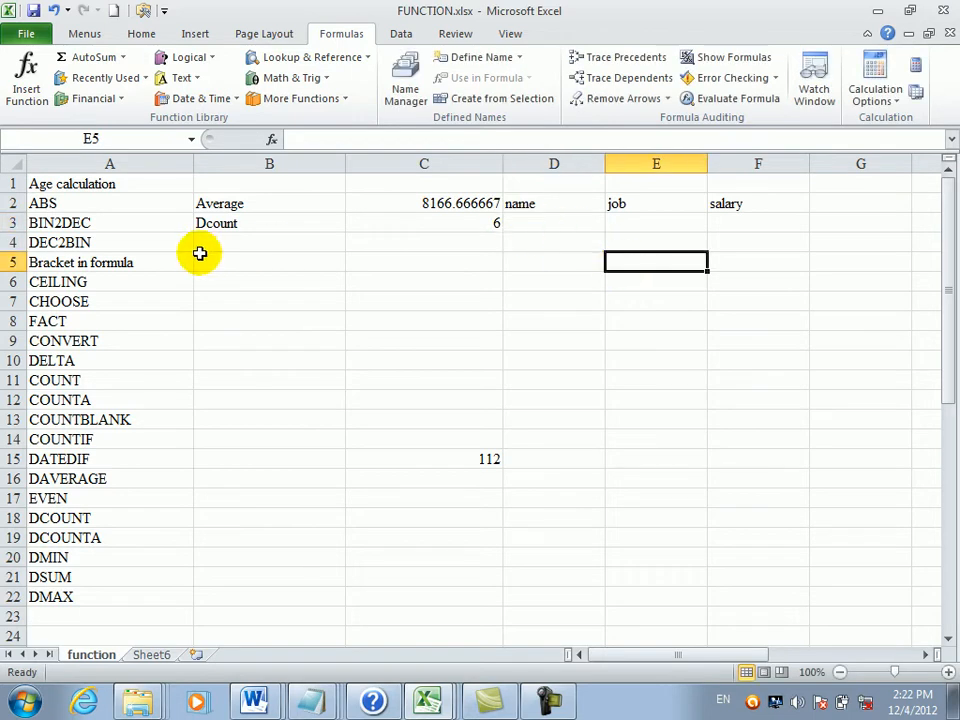
- Total the salaries in C2:C7 with a SUM formula in cell C8 of Sheet6
{"action": "left_click", "coordinate": [152, 655]}
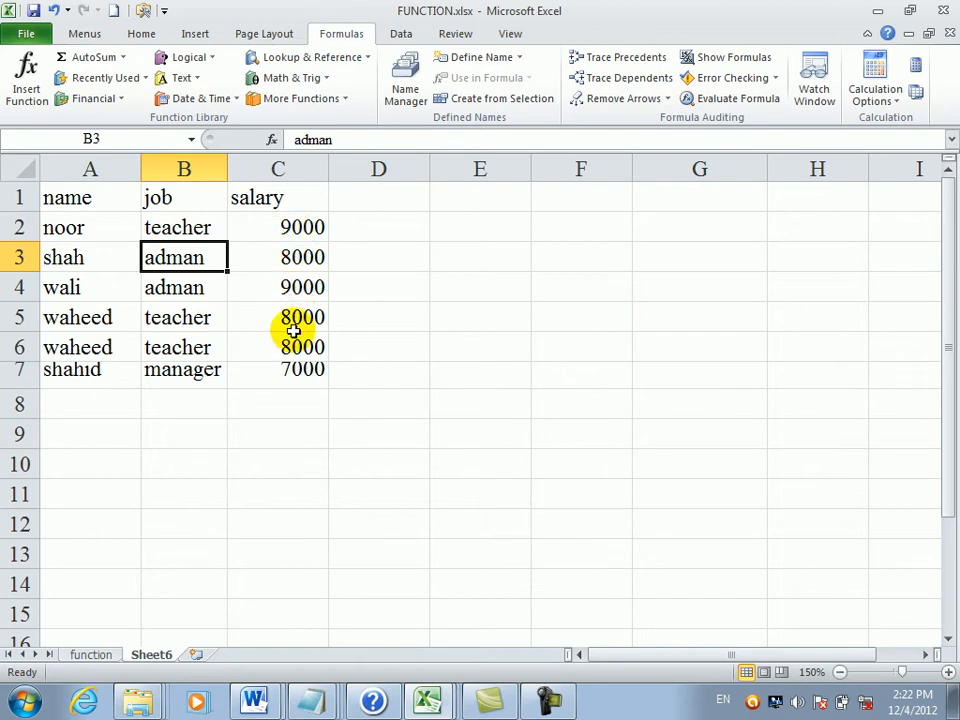
{"action": "left_click_drag", "start_coordinate": [301, 229], "coordinate": [300, 369]}
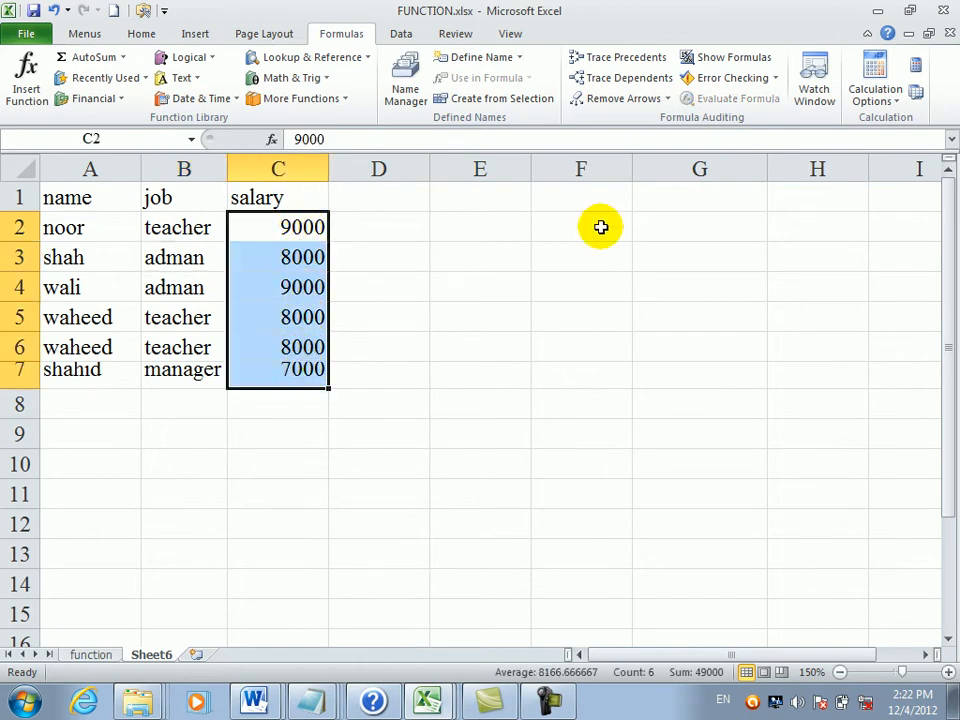
{"action": "left_click", "coordinate": [272, 397]}
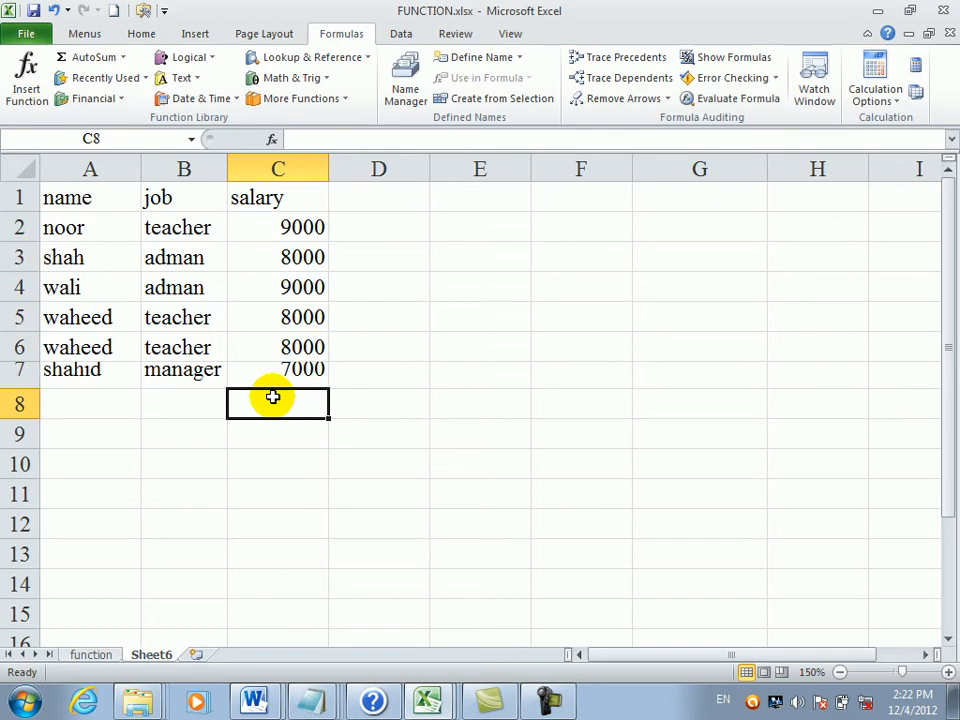
{"action": "key", "text": "alt+equal"}
{"action": "key", "text": "alt+equal"}
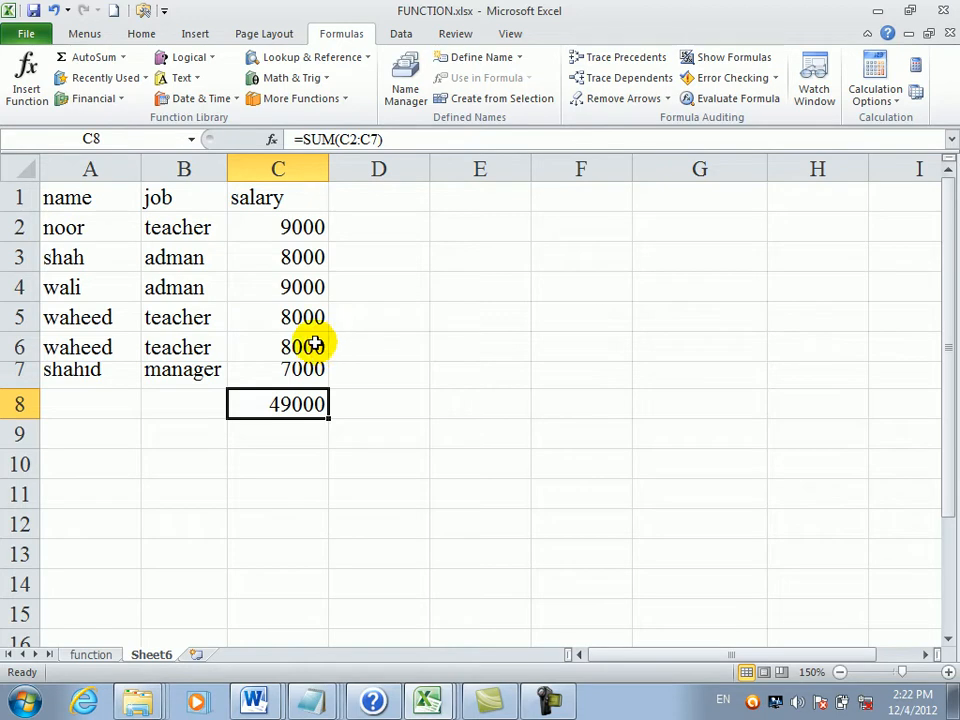
- Enter the label Dmin in cell B4 of the function sheet
{"action": "left_click", "coordinate": [91, 654]}
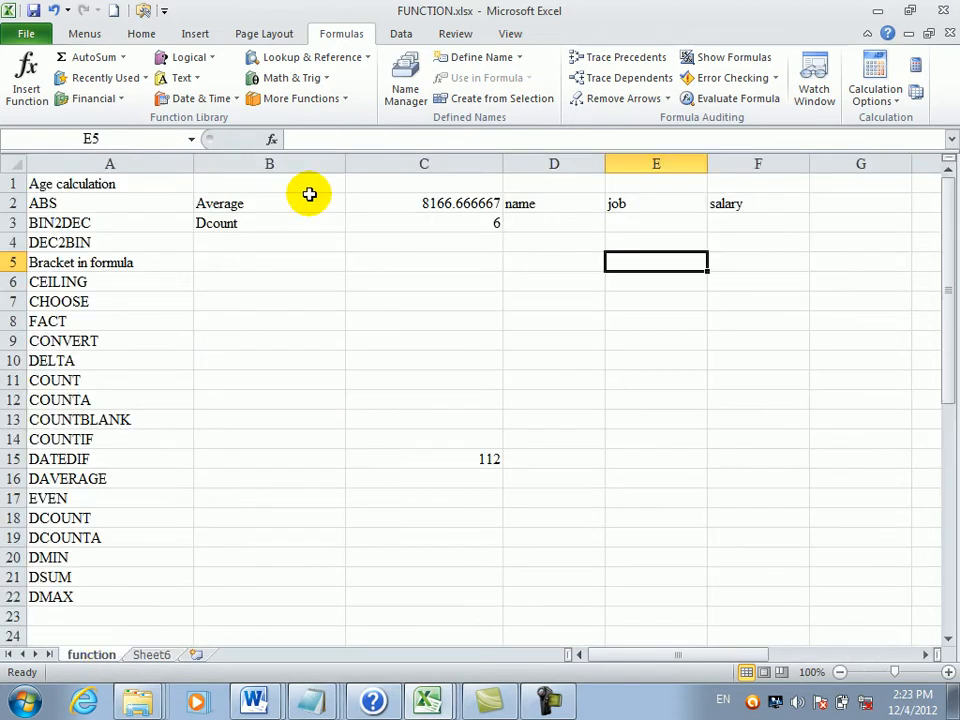
{"action": "left_click", "coordinate": [279, 242]}
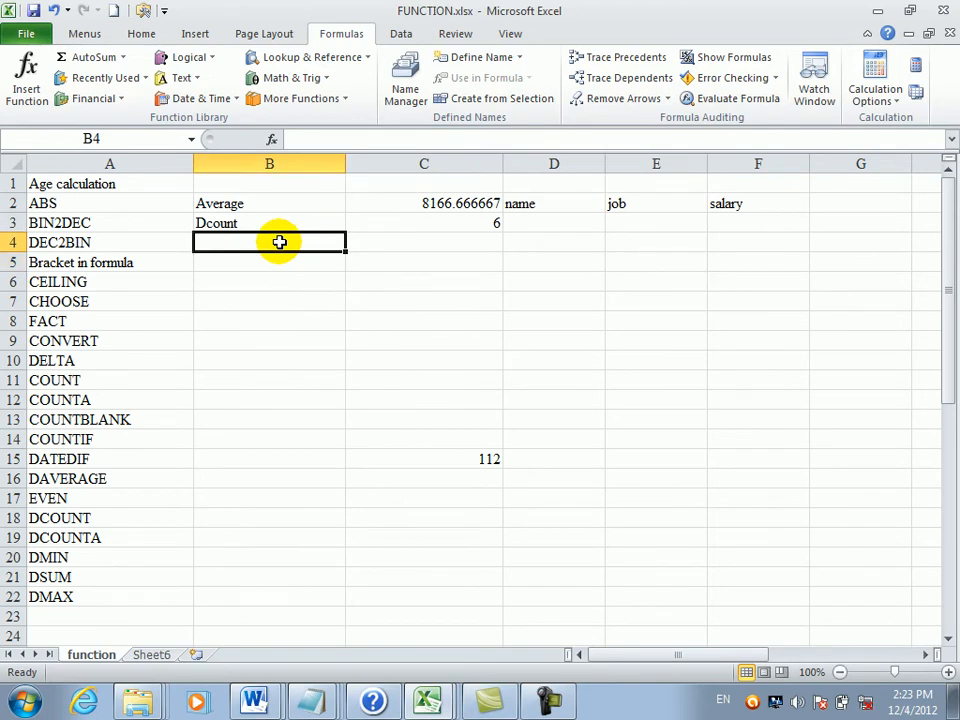
{"action": "type", "text": "m"}
{"action": "key", "text": "Escape"}
{"action": "type", "text": "Dmix"}
{"action": "key", "text": "BackSpace"}
{"action": "type", "text": "n"}
{"action": "key", "text": "Tab"}
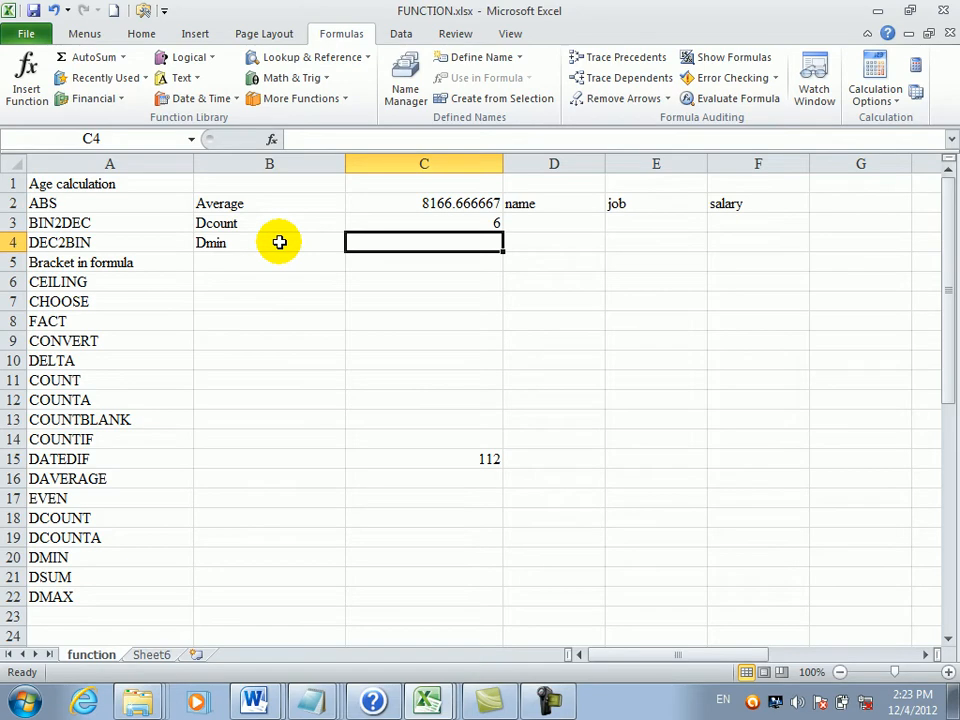
- Build a DMIN formula in C4 with database Sheet6!A1:C7, the salary header Sheet6!C1 as field, and criteria range function!D2:F3
{"action": "type", "text": "=d"}
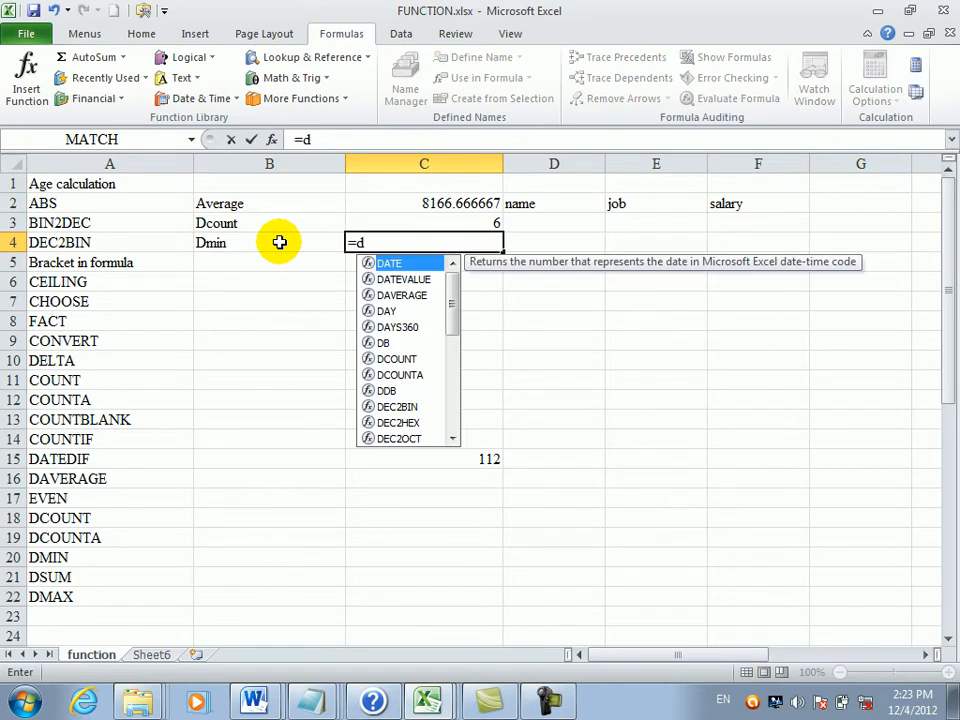
{"action": "type", "text": "min"}
{"action": "key", "text": "Tab"}
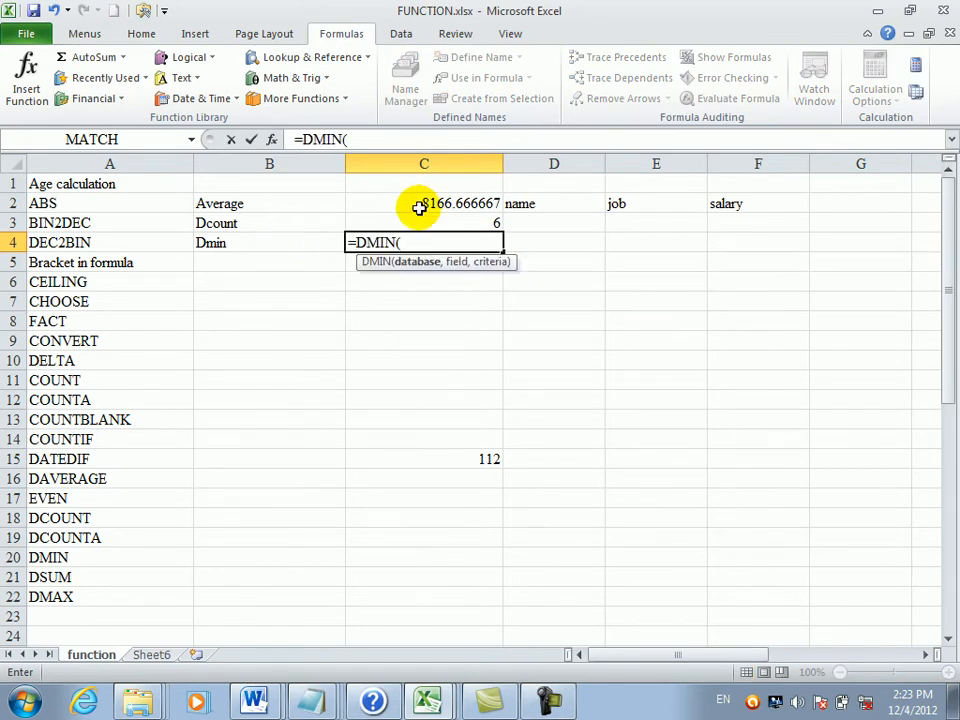
{"action": "left_click", "coordinate": [140, 659]}
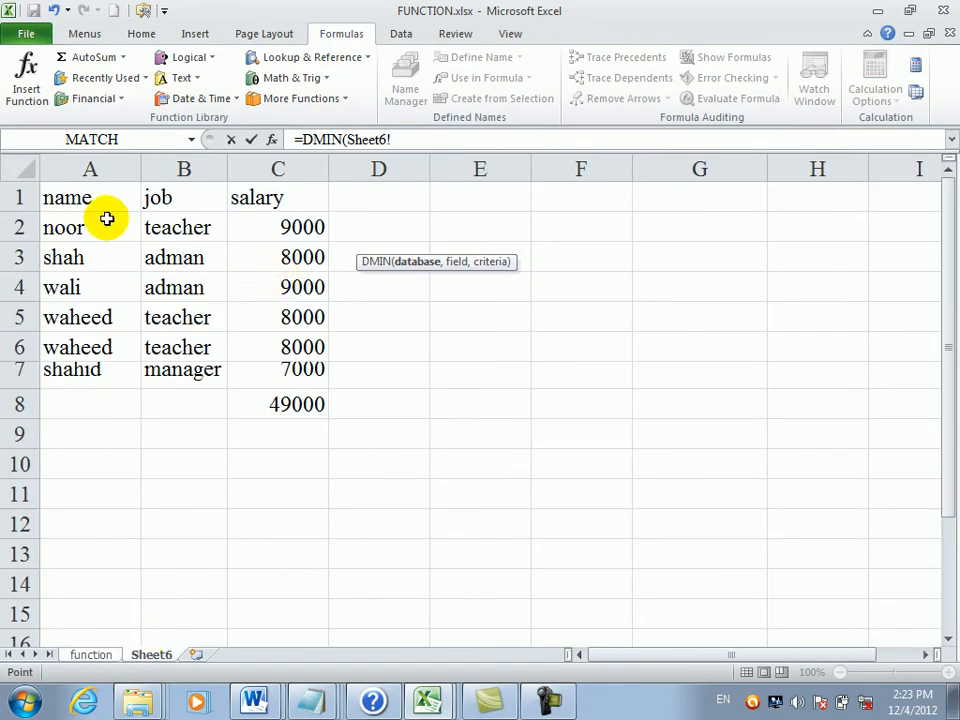
{"action": "left_click_drag", "start_coordinate": [72, 199], "coordinate": [273, 368]}
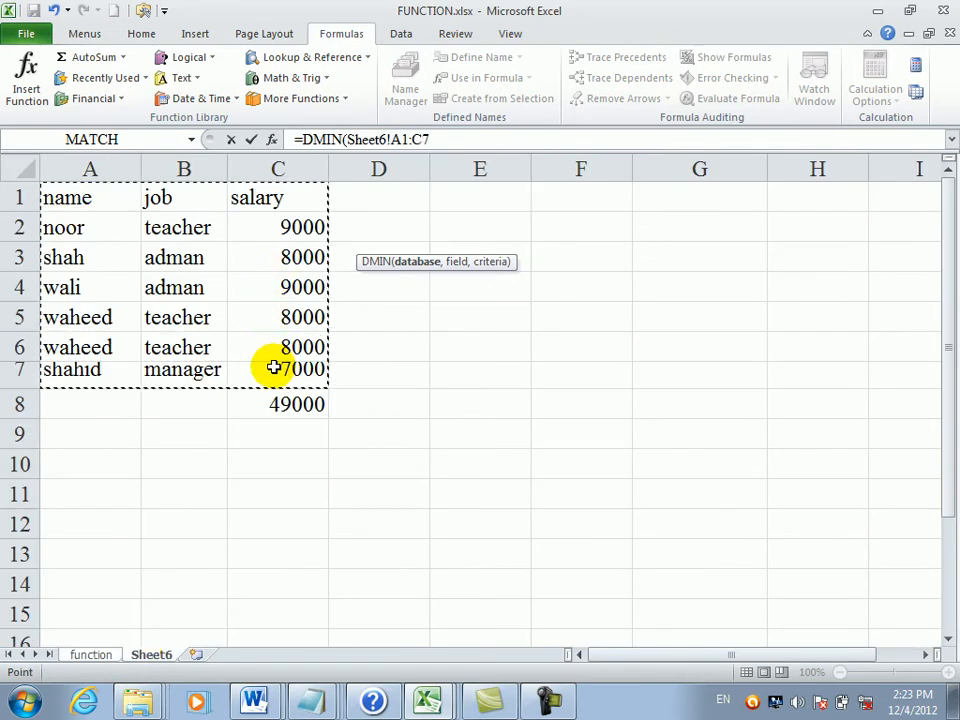
{"action": "type", "text": ","}
{"action": "left_click", "coordinate": [294, 202]}
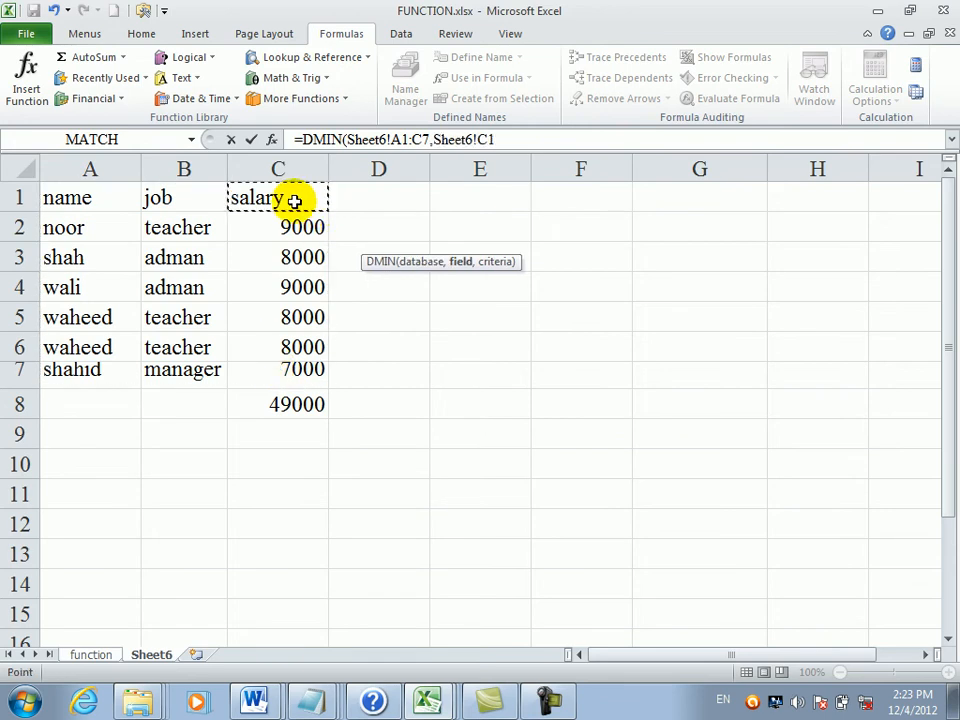
{"action": "type", "text": ","}
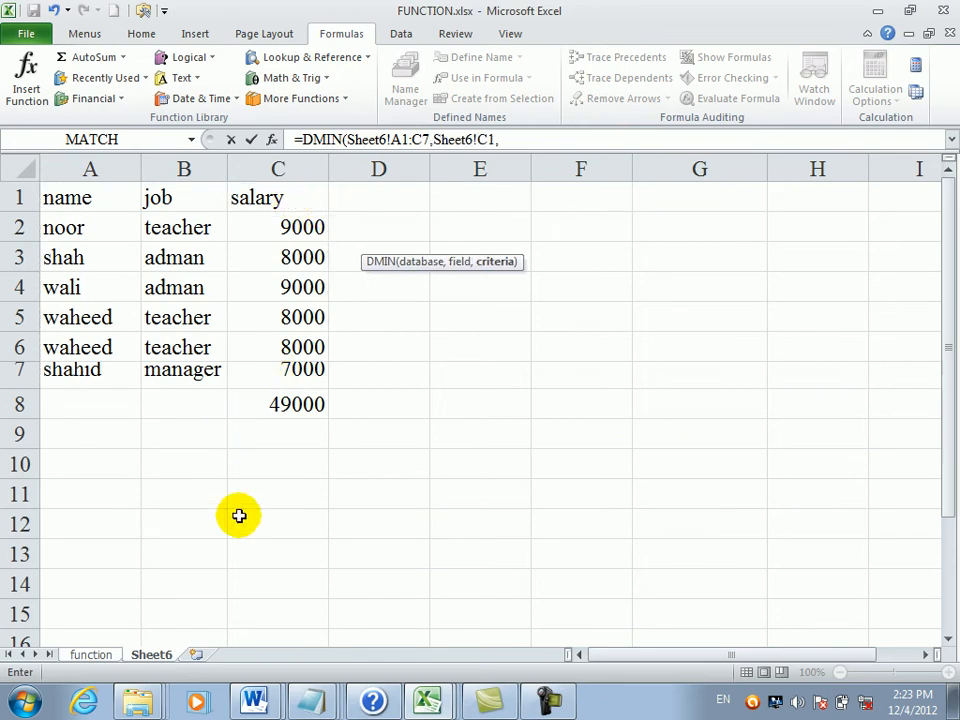
{"action": "left_click", "coordinate": [90, 656]}
{"action": "left_click", "coordinate": [733, 204]}
{"action": "left_click_drag", "start_coordinate": [733, 204], "coordinate": [591, 227]}
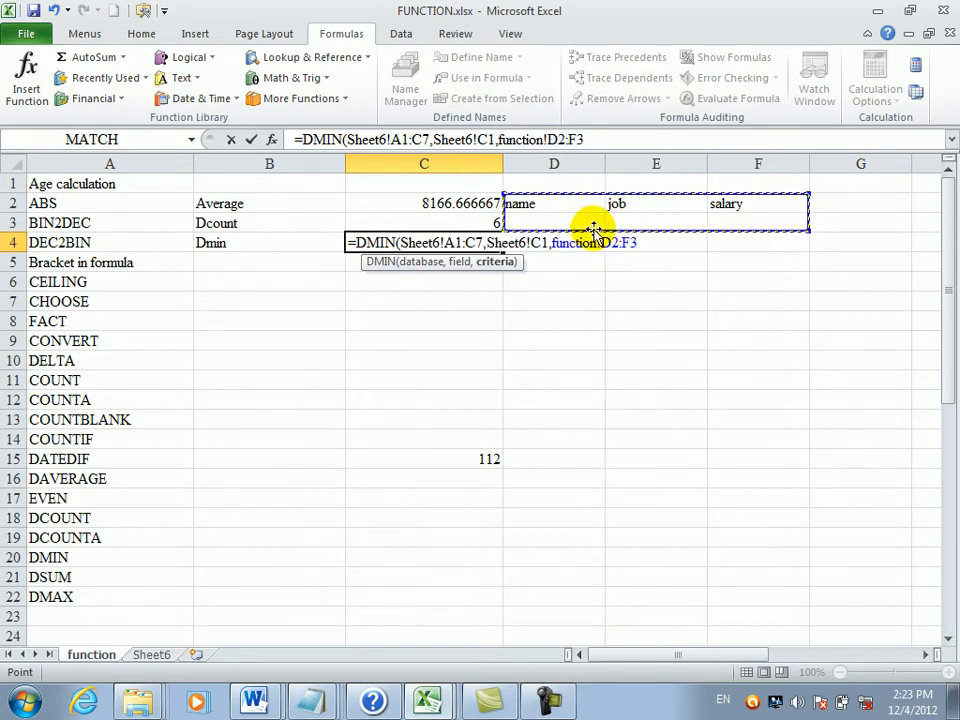
{"action": "key", "text": "Return"}
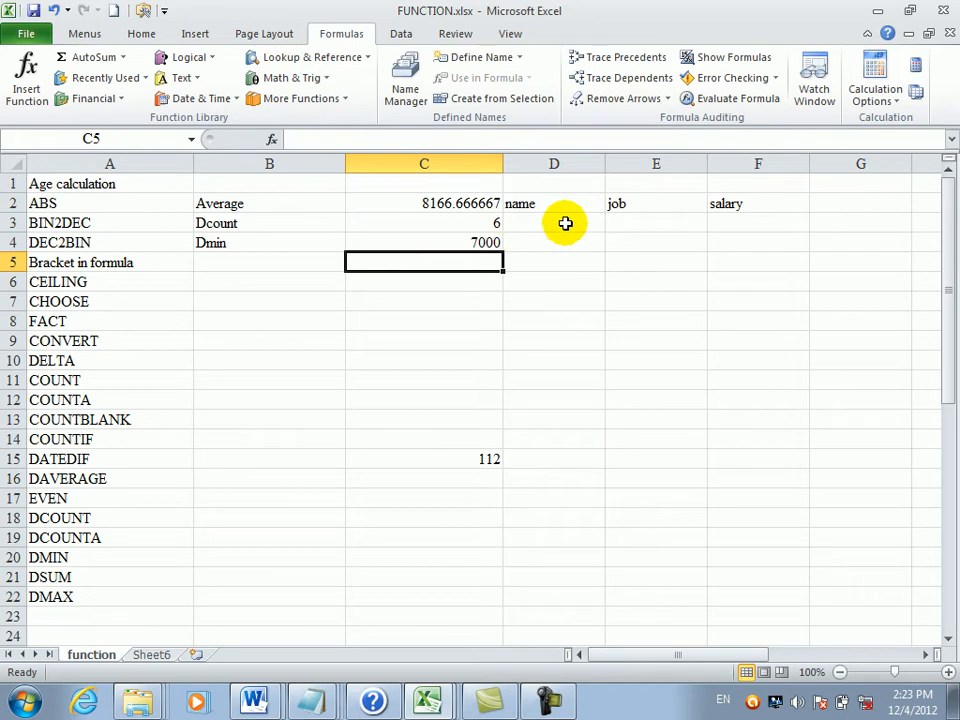
- Change the salaries in Sheet6 cells C2 to C5 to 100, 230, 80 and 120
{"action": "left_click", "coordinate": [621, 220]}
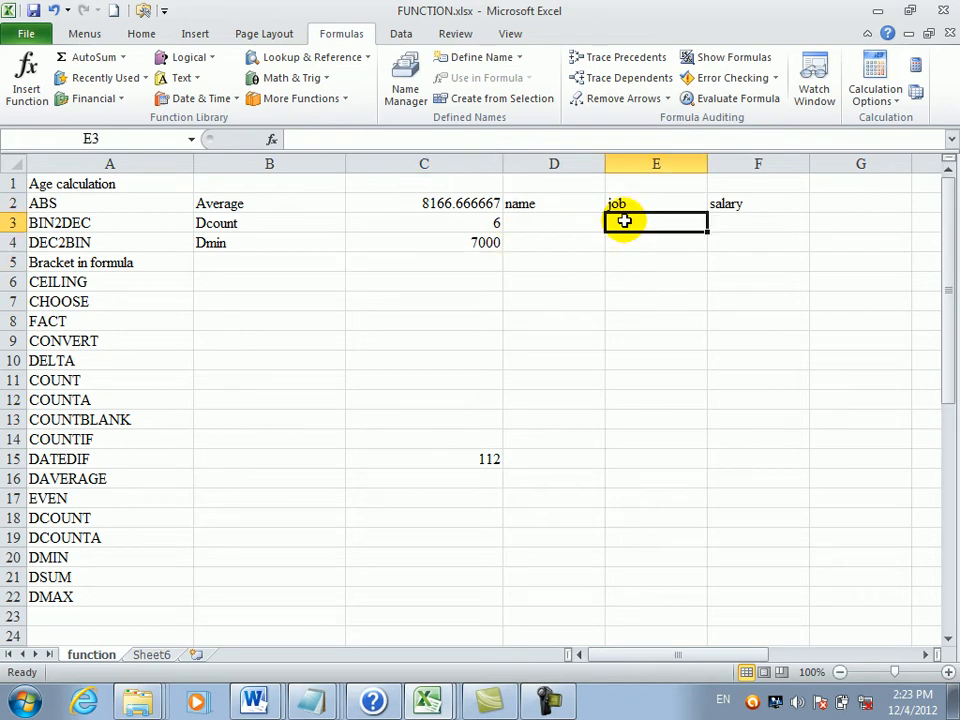
{"action": "left_click", "coordinate": [151, 654]}
{"action": "left_click", "coordinate": [302, 318]}
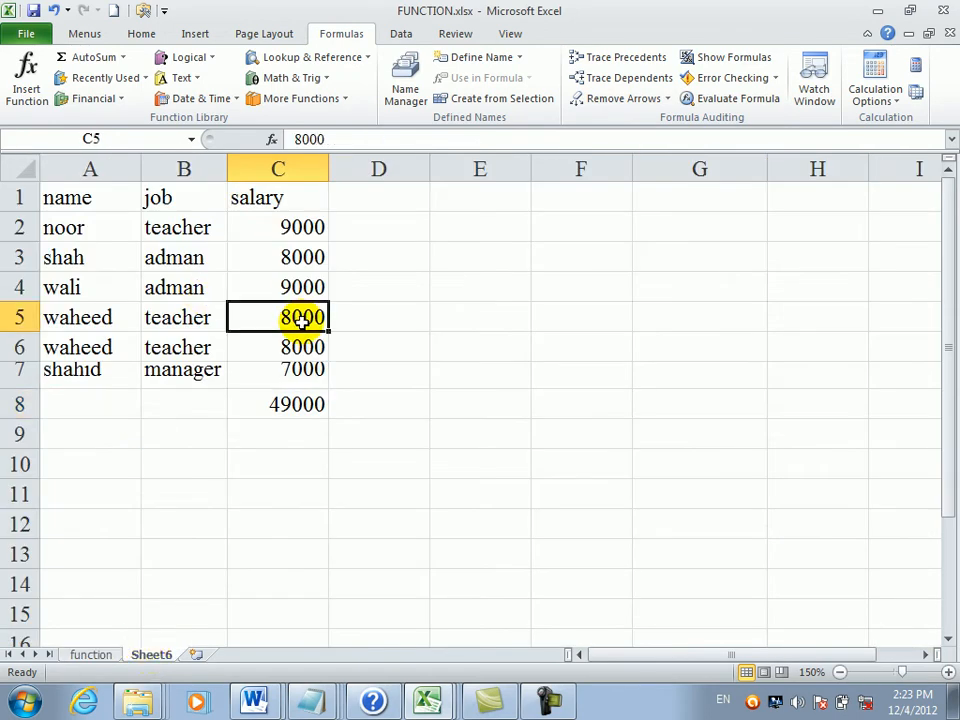
{"action": "type", "text": "120"}
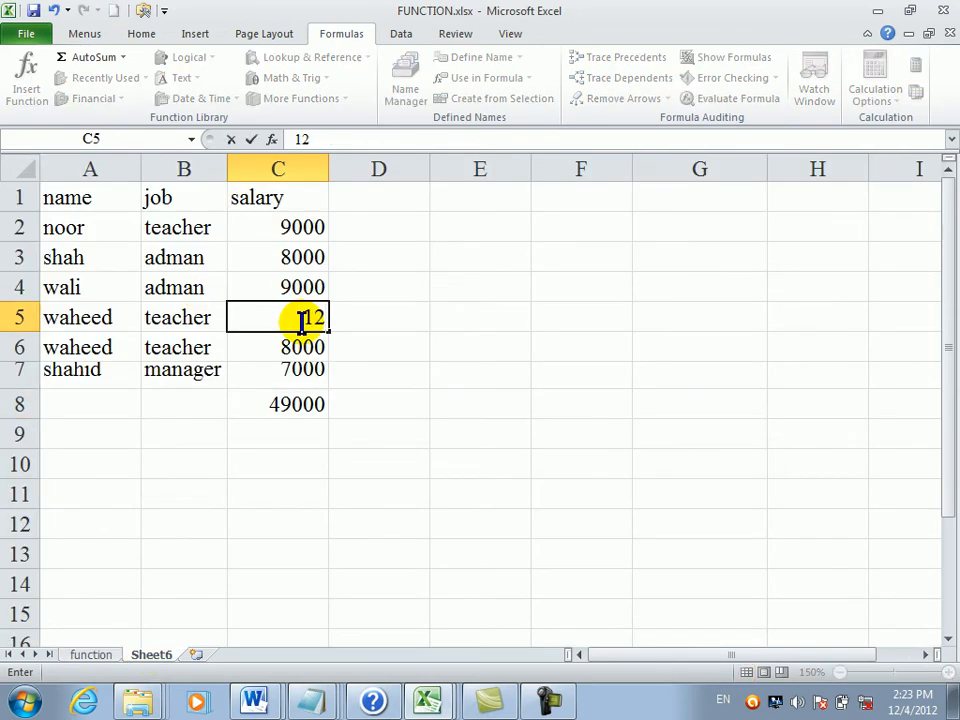
{"action": "key", "text": "Up"}
{"action": "type", "text": "80"}
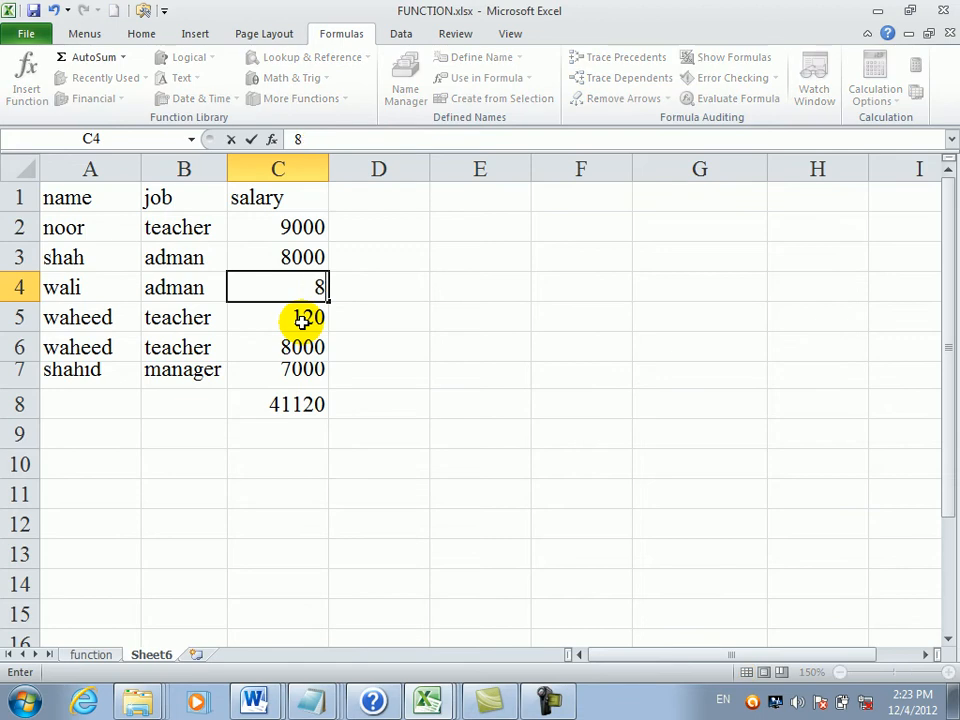
{"action": "key", "text": "Up"}
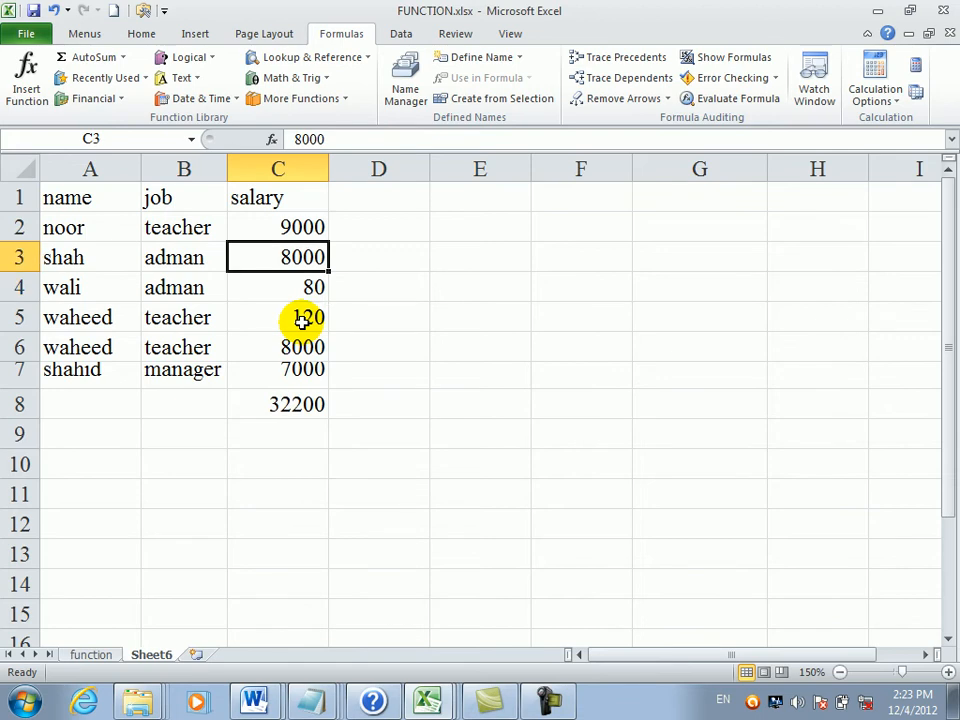
{"action": "type", "text": "230"}
{"action": "key", "text": "Up"}
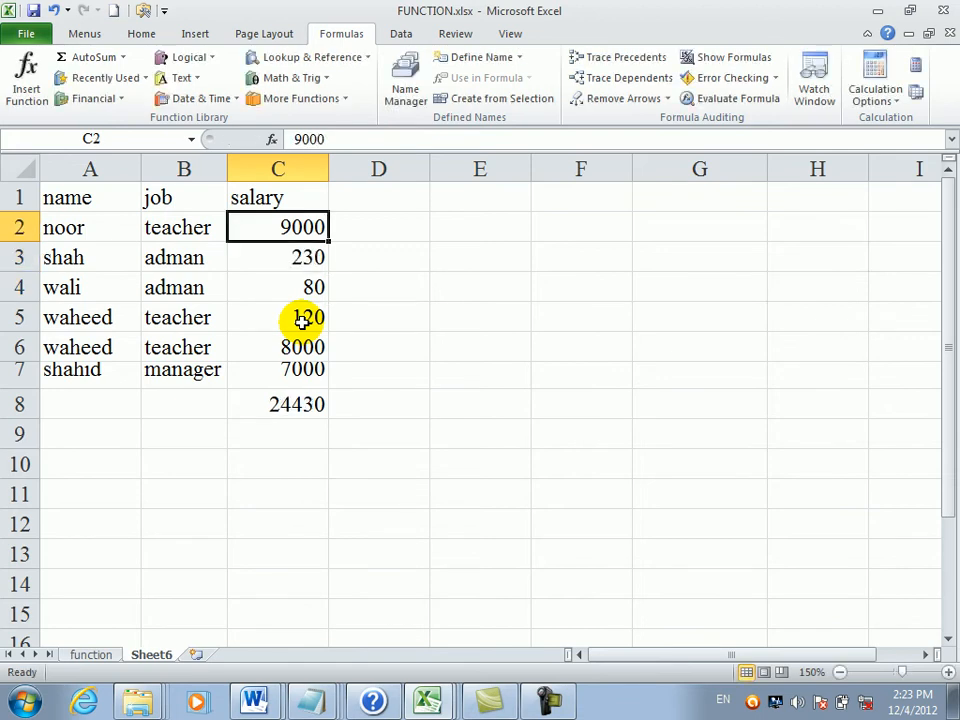
{"action": "type", "text": "1000"}
{"action": "key", "text": "BackSpace"}
{"action": "key", "text": "Down"}
{"action": "key", "text": "Down"}
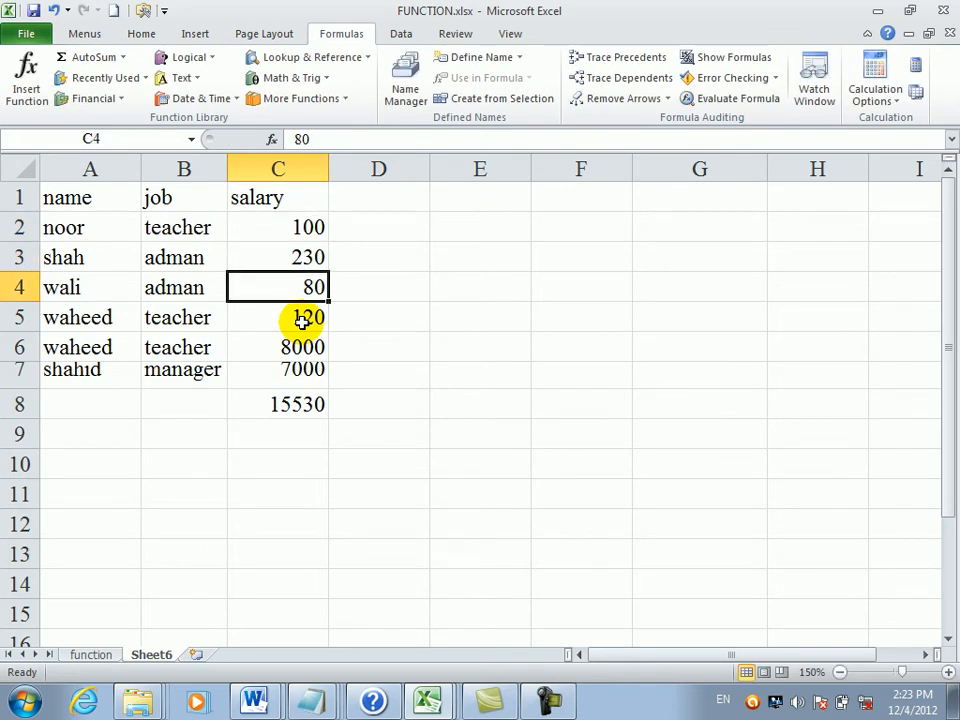
- Change the salaries in Sheet6 cells C6 and C7 to 10 and 190
{"action": "key", "text": "Down"}
{"action": "key", "text": "Down"}
{"action": "type", "text": "10"}
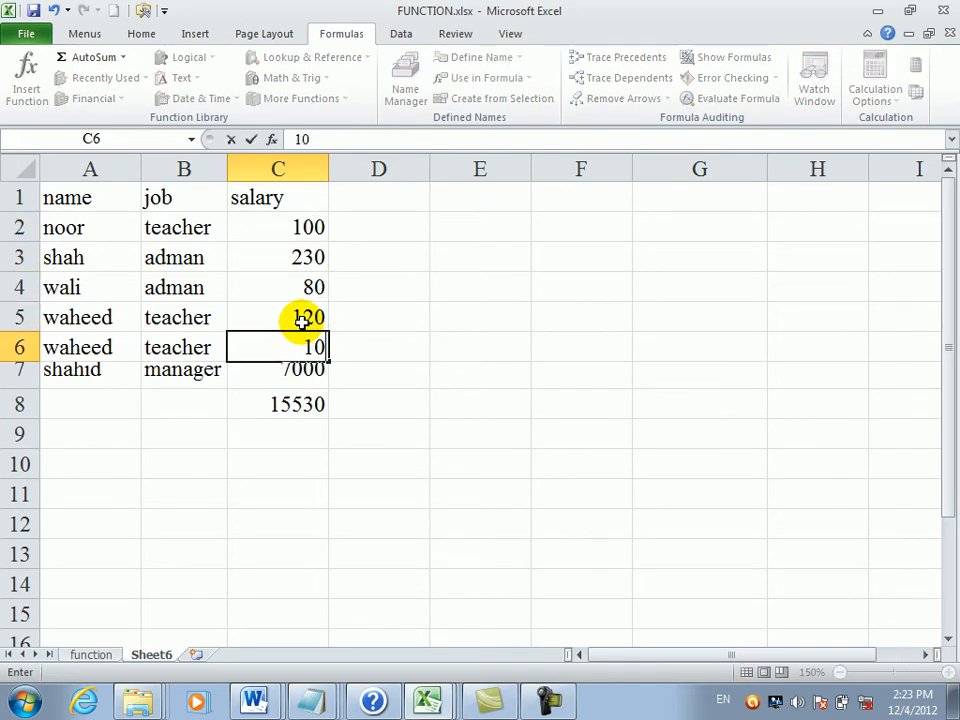
{"action": "key", "text": "Return"}
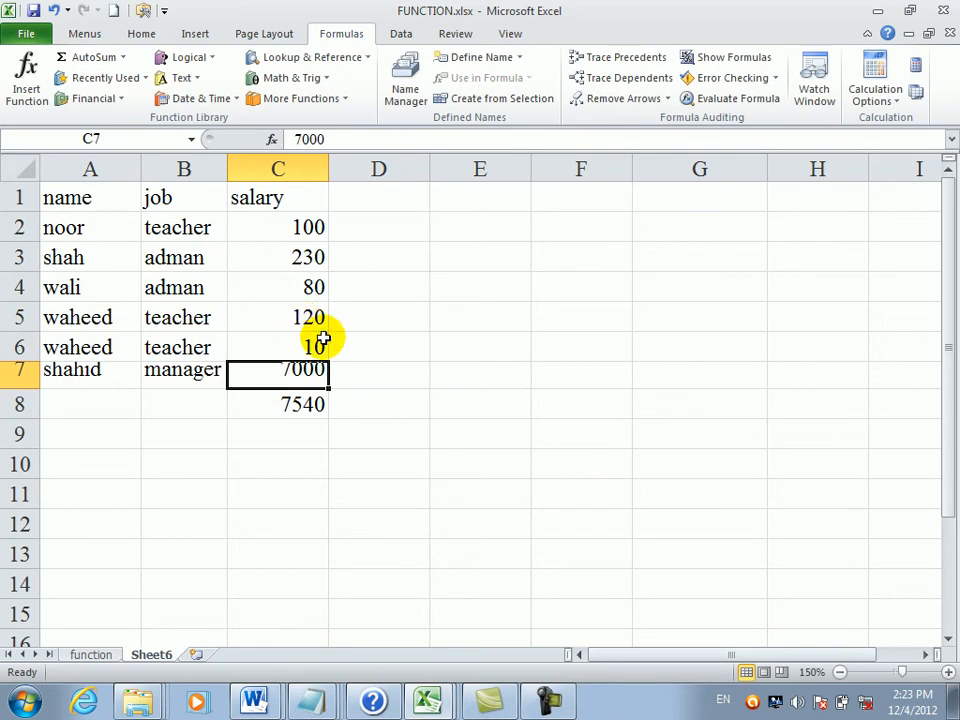
{"action": "type", "text": "190]"}
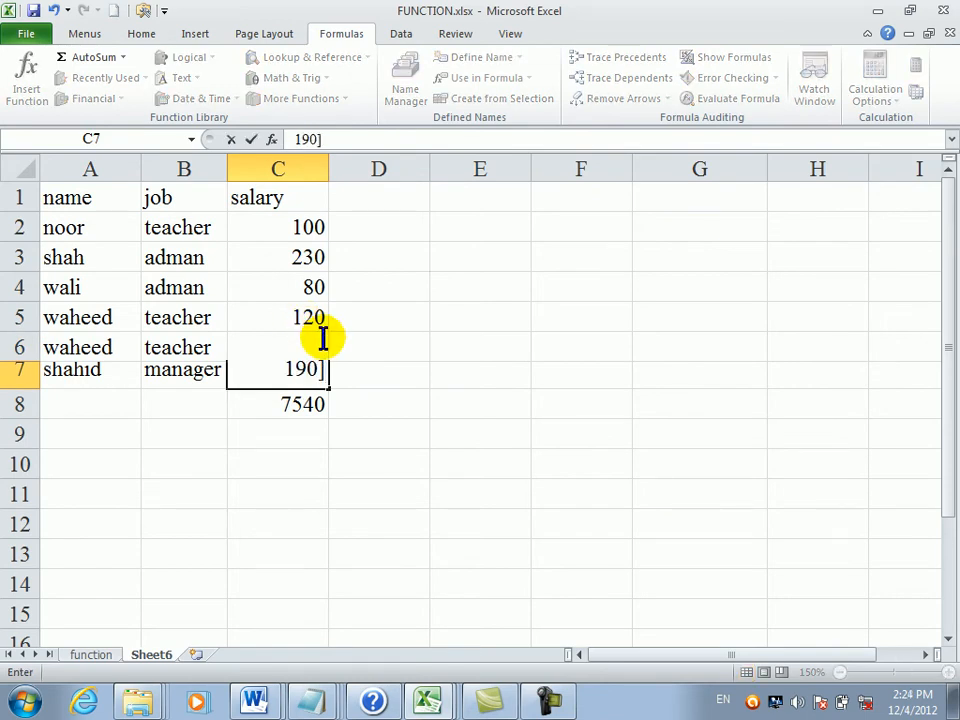
{"action": "key", "text": "BackSpace"}
{"action": "key", "text": "Return"}
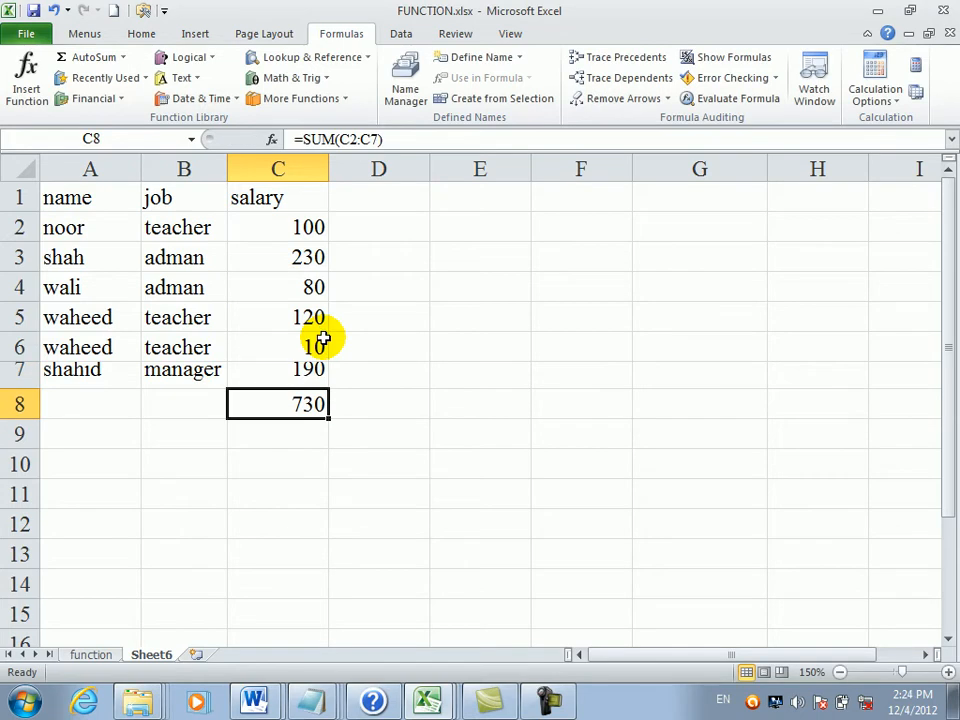
- Enter the label Dmax in cell B5 of the function sheet
{"action": "left_click", "coordinate": [90, 654]}
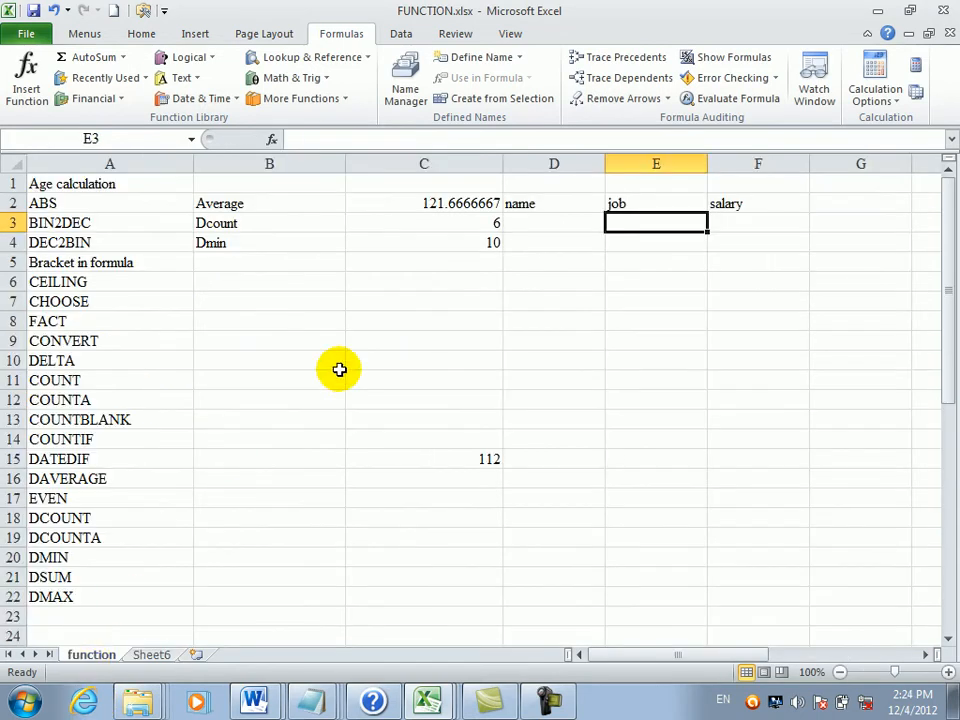
{"action": "left_click", "coordinate": [476, 218]}
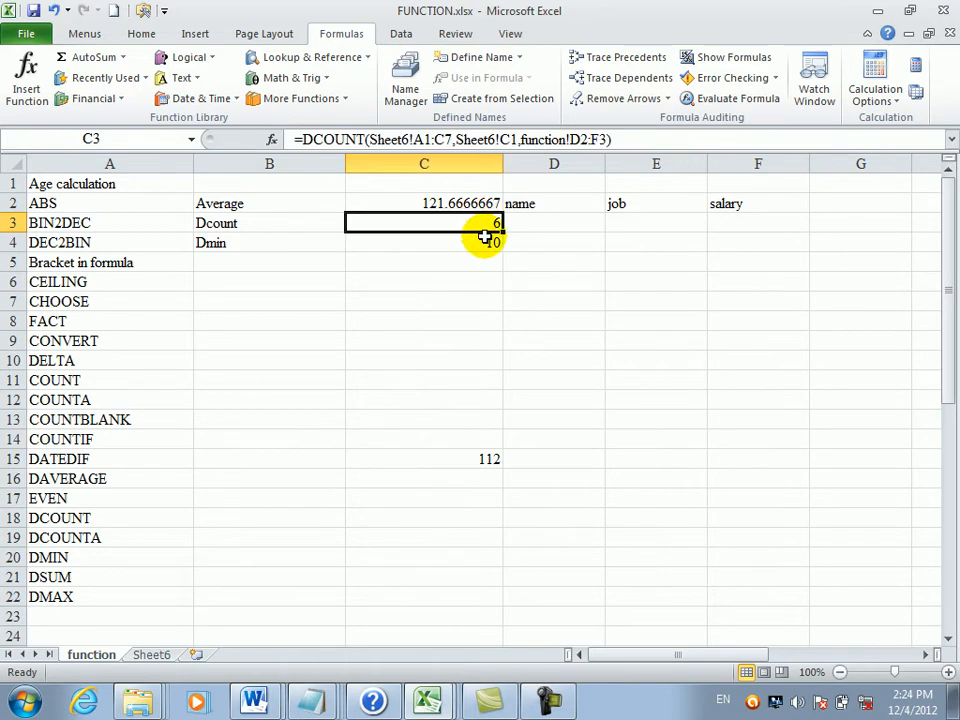
{"action": "left_click", "coordinate": [485, 238]}
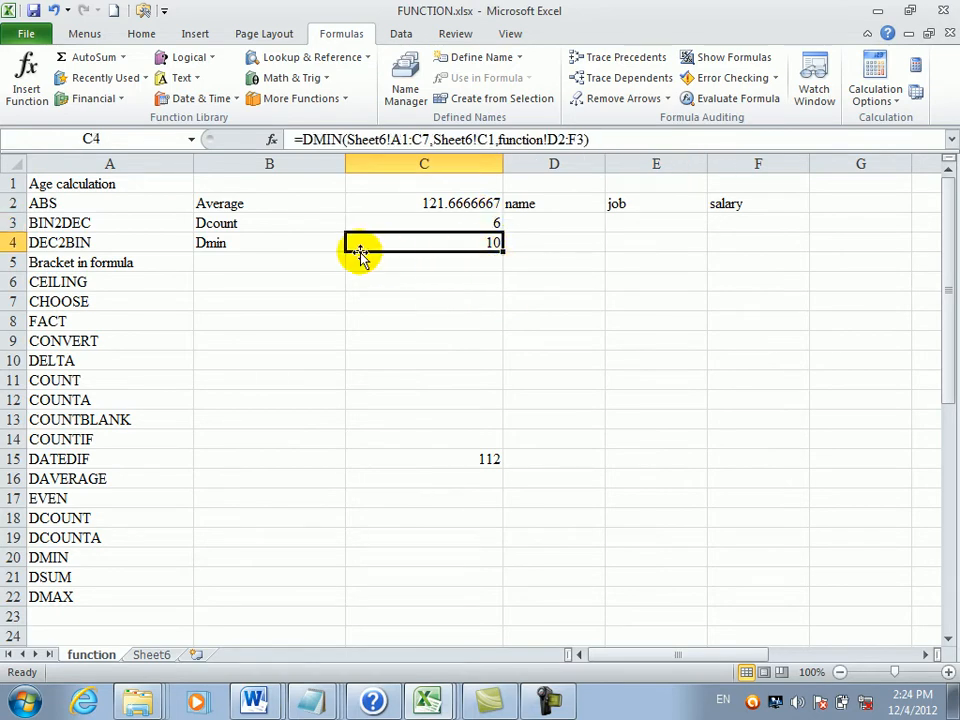
{"action": "left_click", "coordinate": [282, 256]}
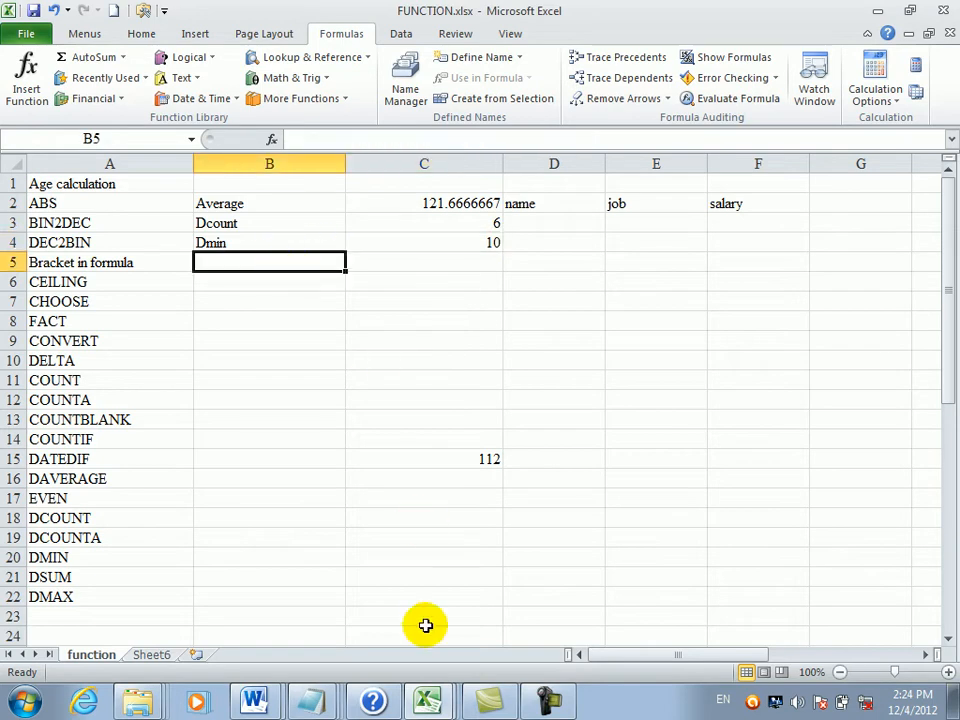
{"action": "type", "text": "Dmax"}
{"action": "key", "text": "Tab"}
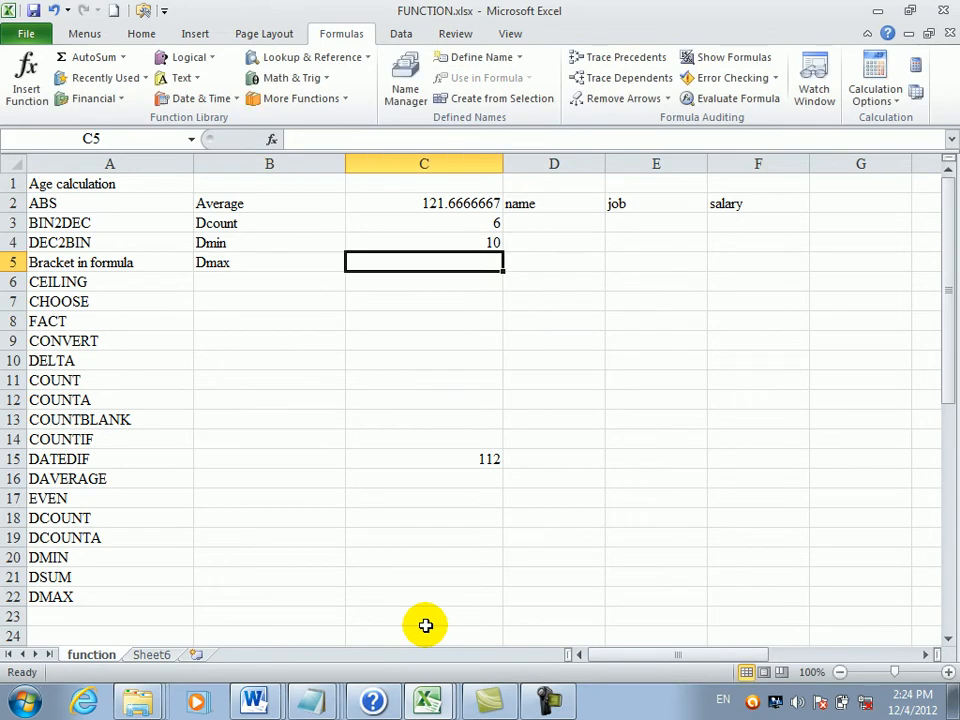
- Build a DMAX formula in C5 with database Sheet6!A1:C7, the salary header Sheet6!C1 as field, and criteria range function!D2:F3
{"action": "type", "text": "=c"}
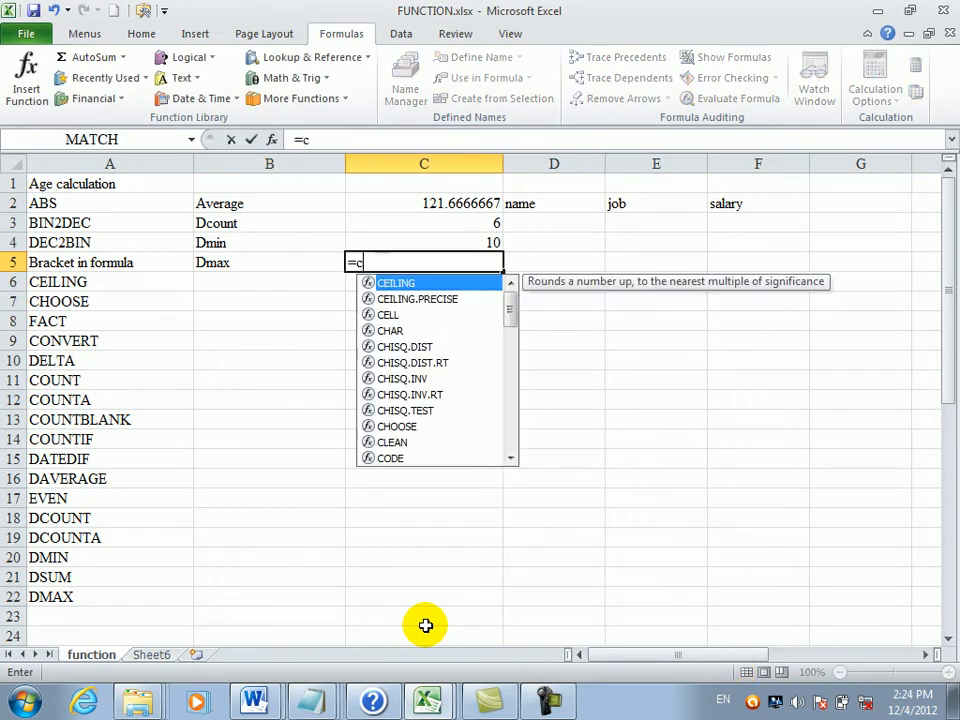
{"action": "key", "text": "BackSpace"}
{"action": "type", "text": "dm"}
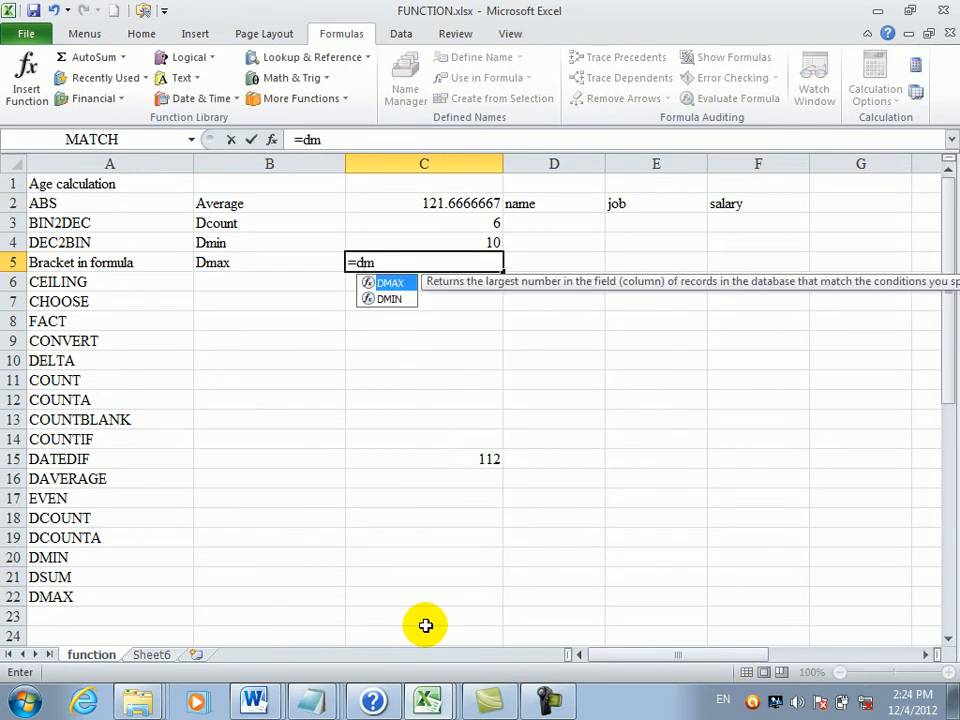
{"action": "key", "text": "Tab"}
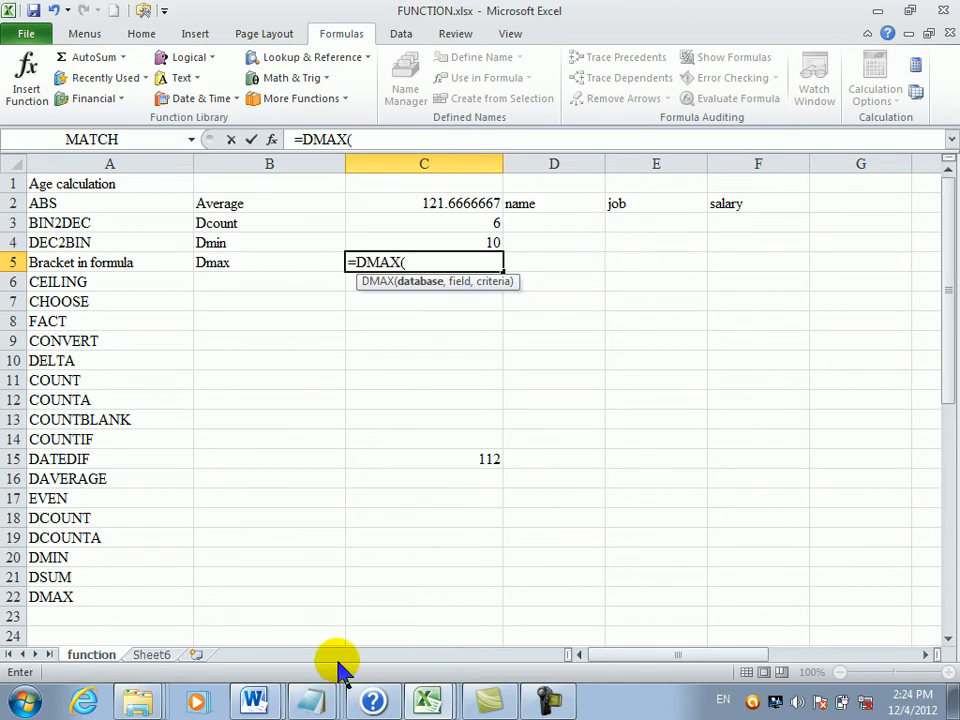
{"action": "left_click", "coordinate": [152, 654]}
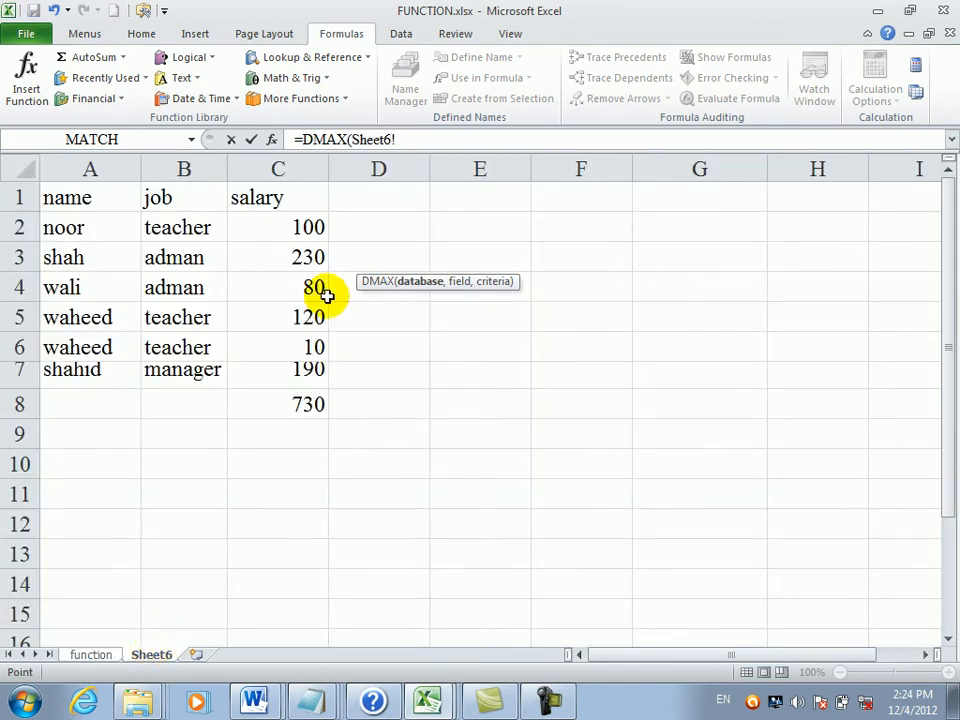
{"action": "left_click_drag", "start_coordinate": [49, 198], "coordinate": [270, 370]}
{"action": "type", "text": ","}
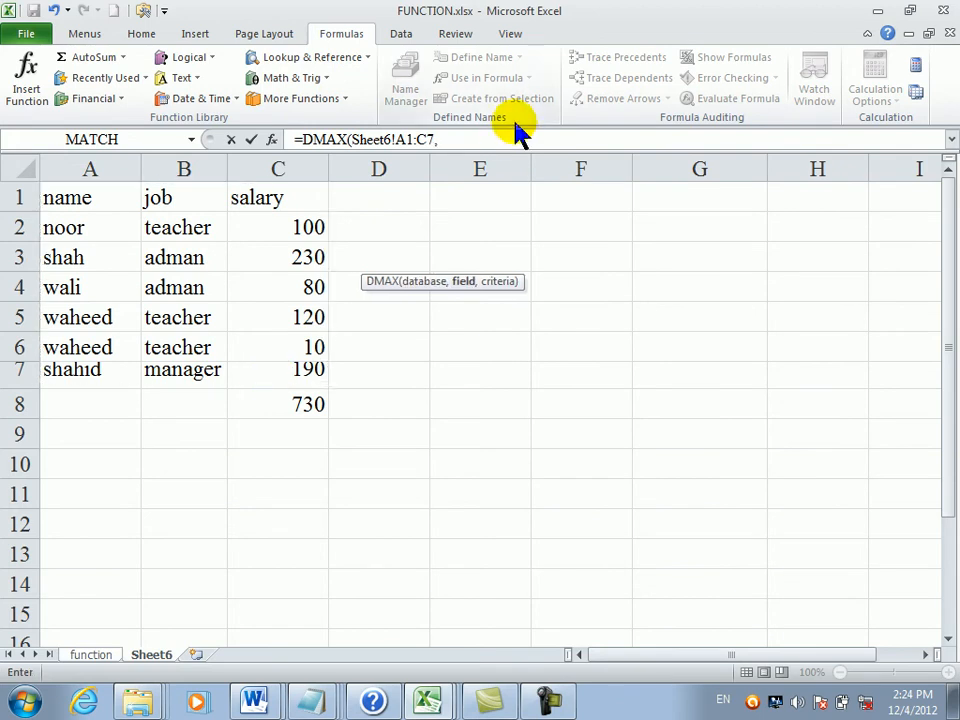
{"action": "left_click", "coordinate": [296, 197]}
{"action": "type", "text": ","}
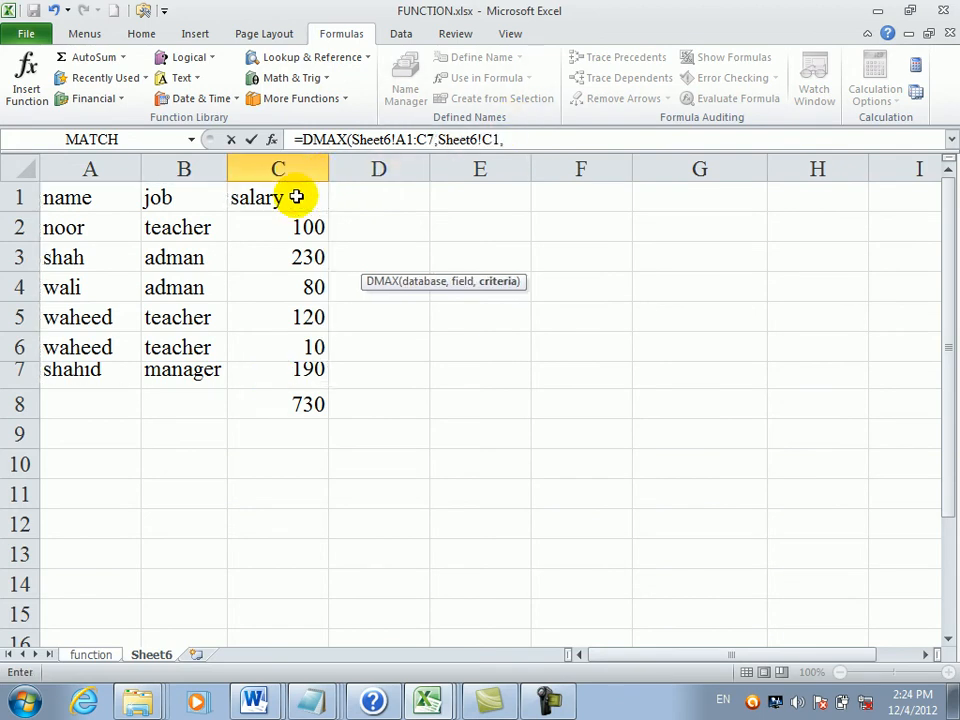
{"action": "left_click", "coordinate": [88, 655]}
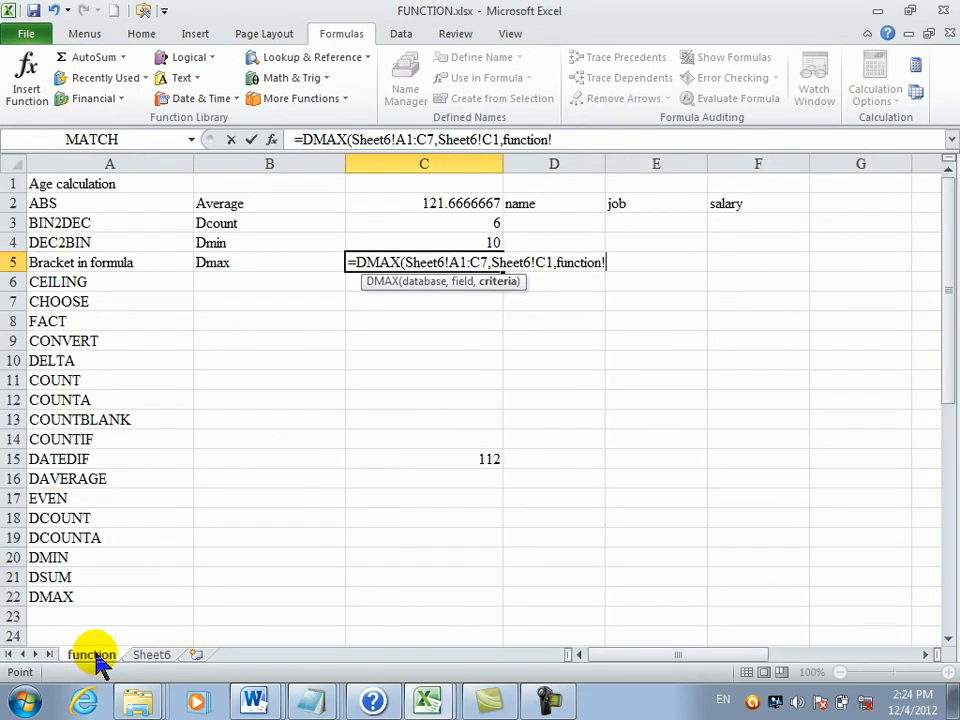
{"action": "left_click_drag", "start_coordinate": [654, 212], "coordinate": [600, 225]}
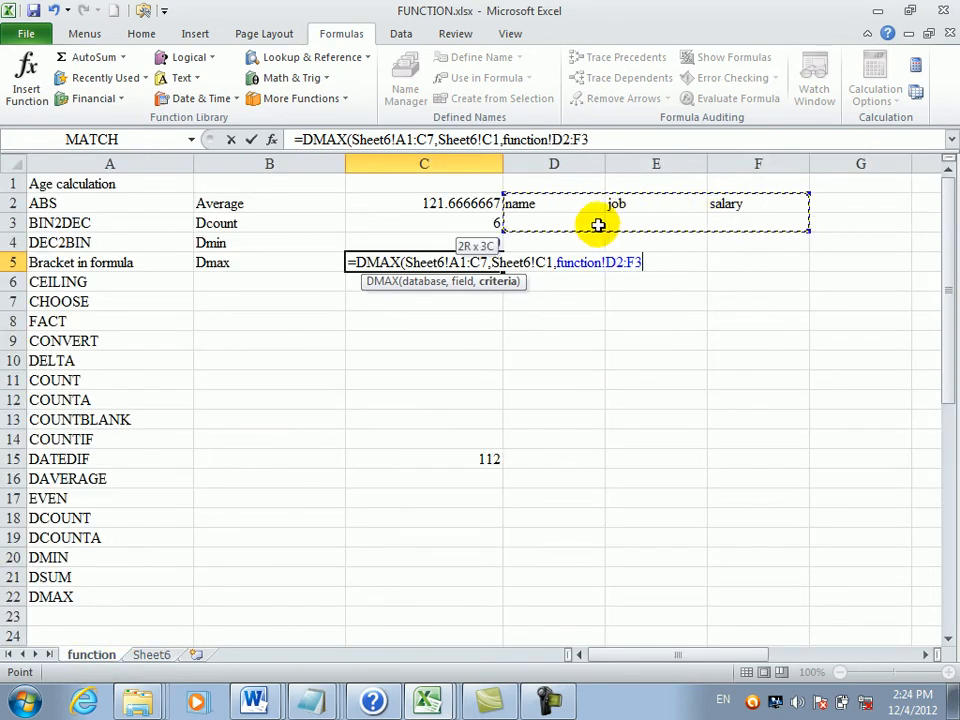
{"action": "key", "text": "Return"}
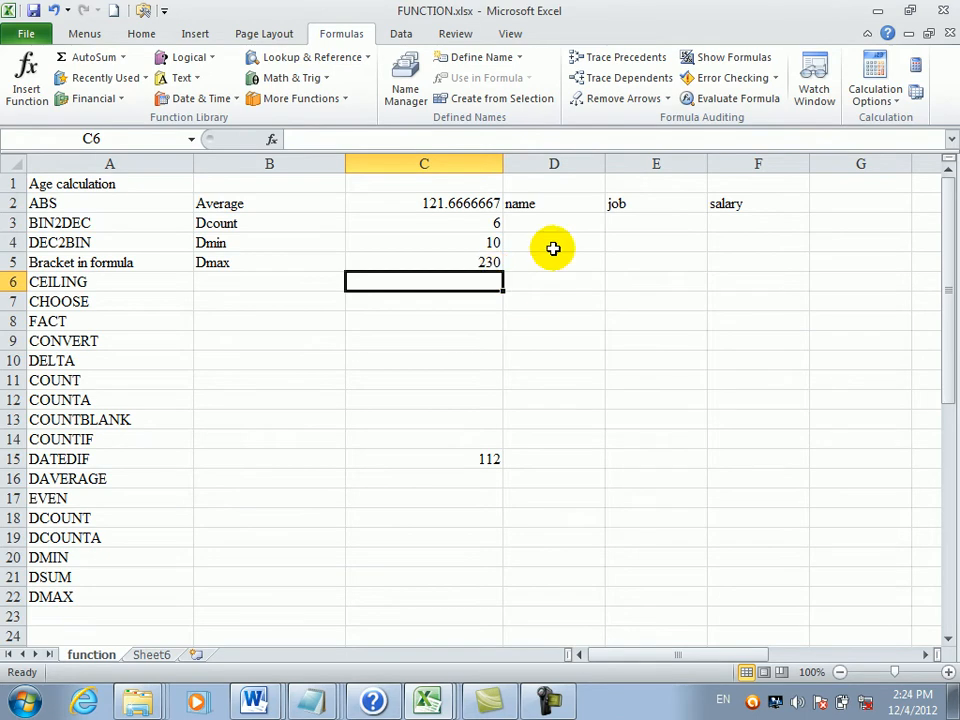
- Enter adman as the job criterion in cell E3 of the function sheet
{"action": "left_click", "coordinate": [654, 218]}
{"action": "type", "text": "adman"}
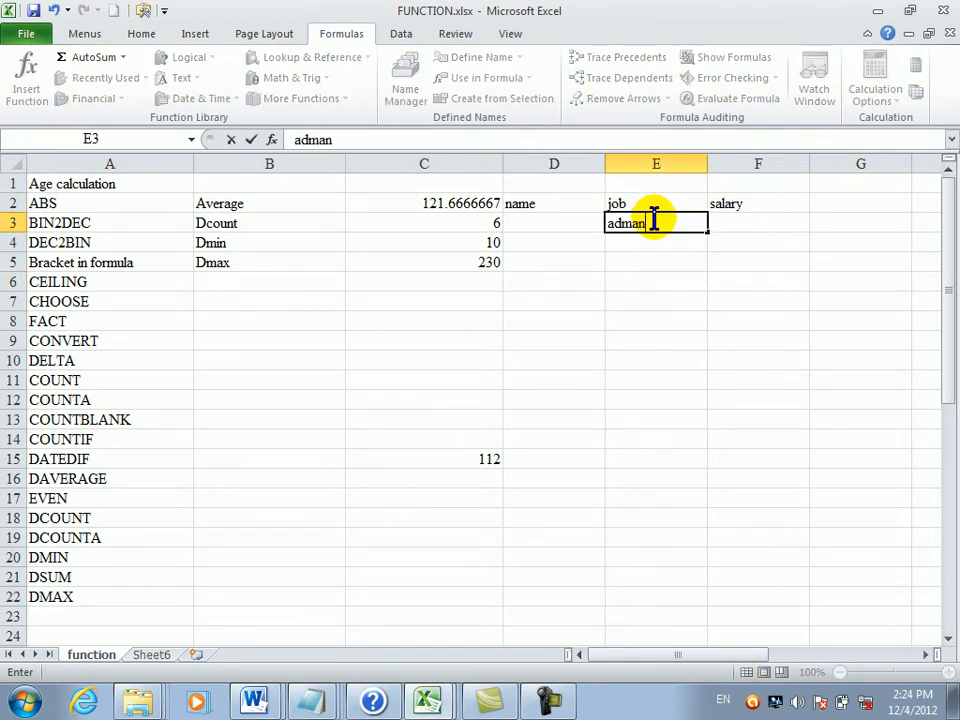
{"action": "key", "text": "Return"}
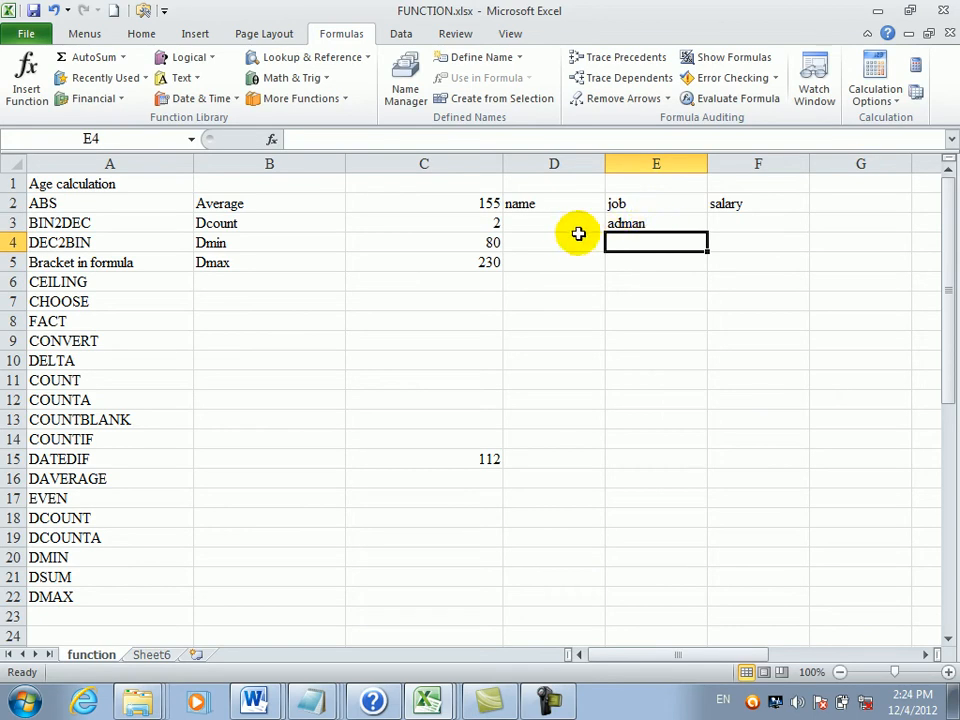
- Change the job criterion in cell E3 to teacher
{"action": "left_click", "coordinate": [629, 223]}
{"action": "type", "text": "te"}
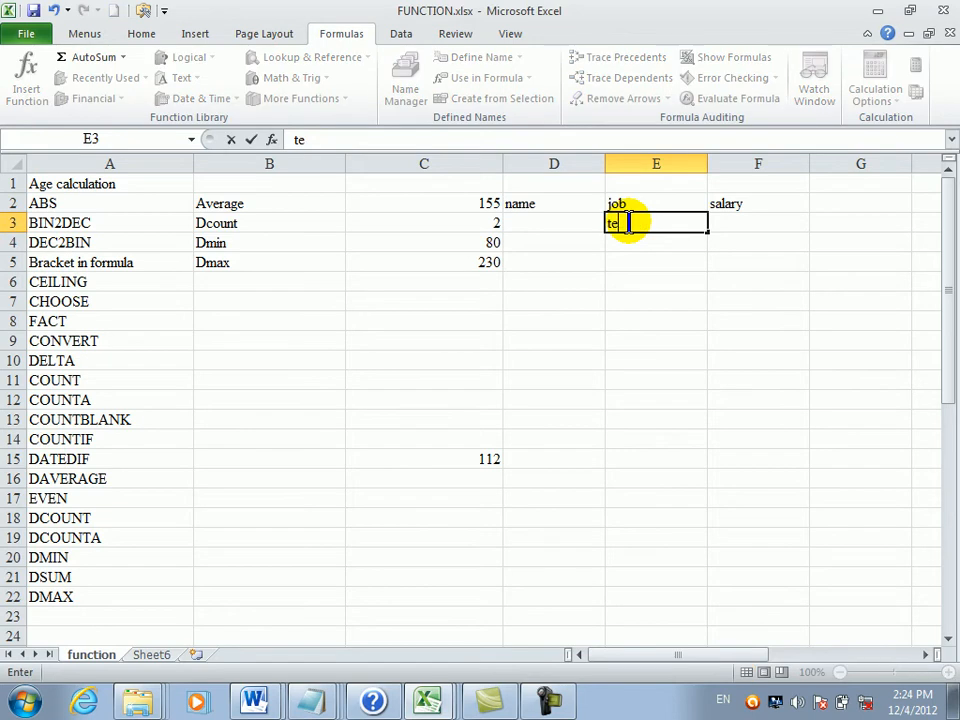
{"action": "type", "text": "acher"}
{"action": "key", "text": "Return"}
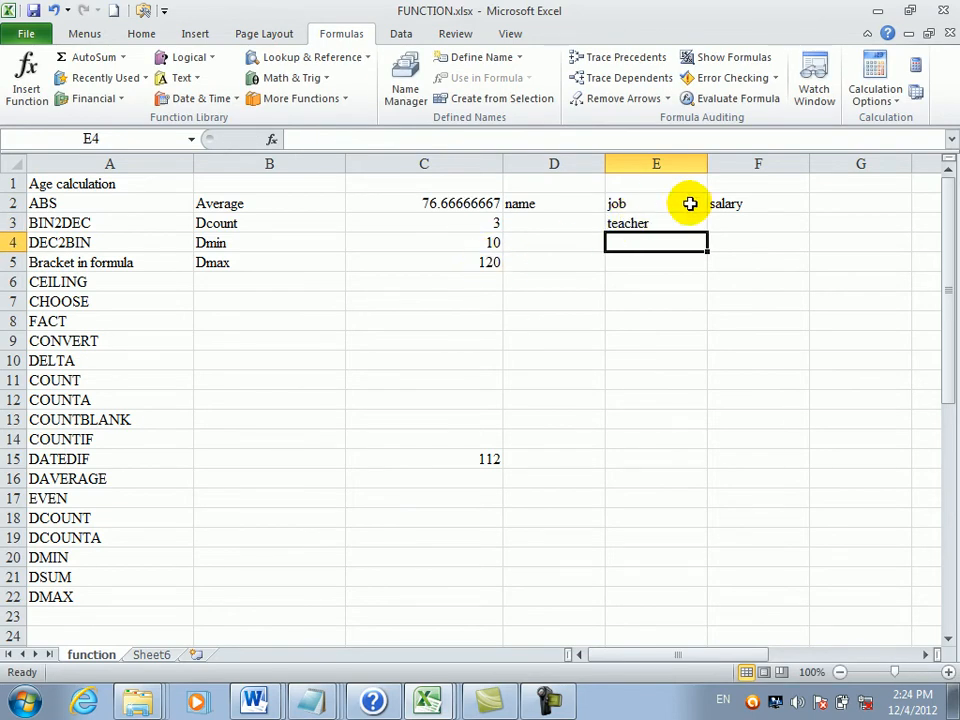
- Change the job criterion in cell E3 to driver
{"action": "left_click", "coordinate": [669, 220]}
{"action": "type", "text": "driver"}
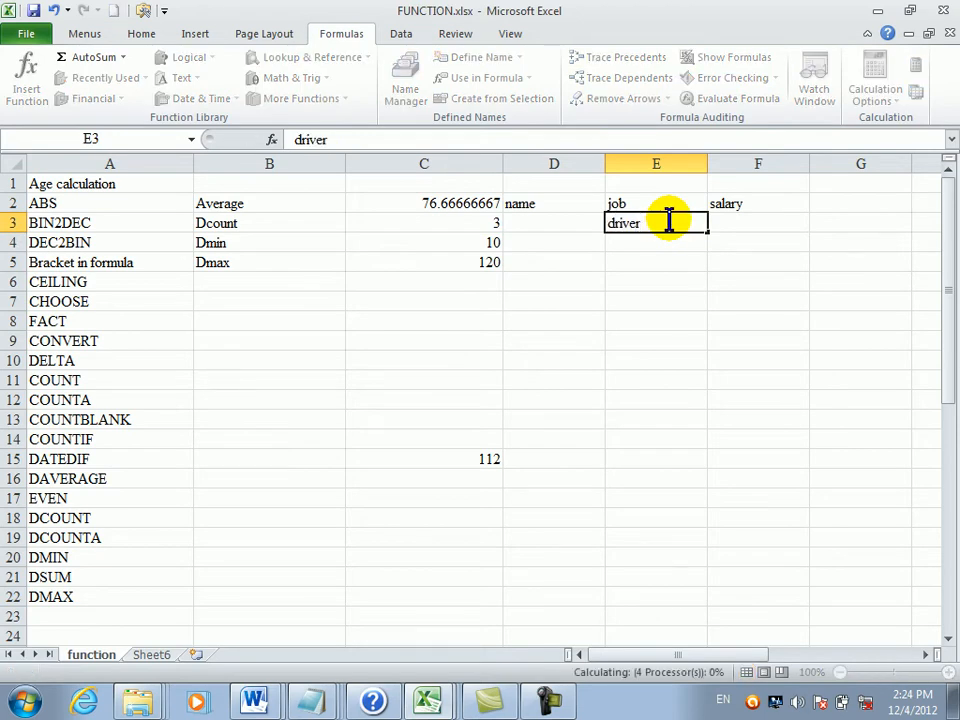
{"action": "key", "text": "Return"}
- Clear the job criterion from cell E3 so the criteria row is empty
{"action": "left_click", "coordinate": [652, 220]}
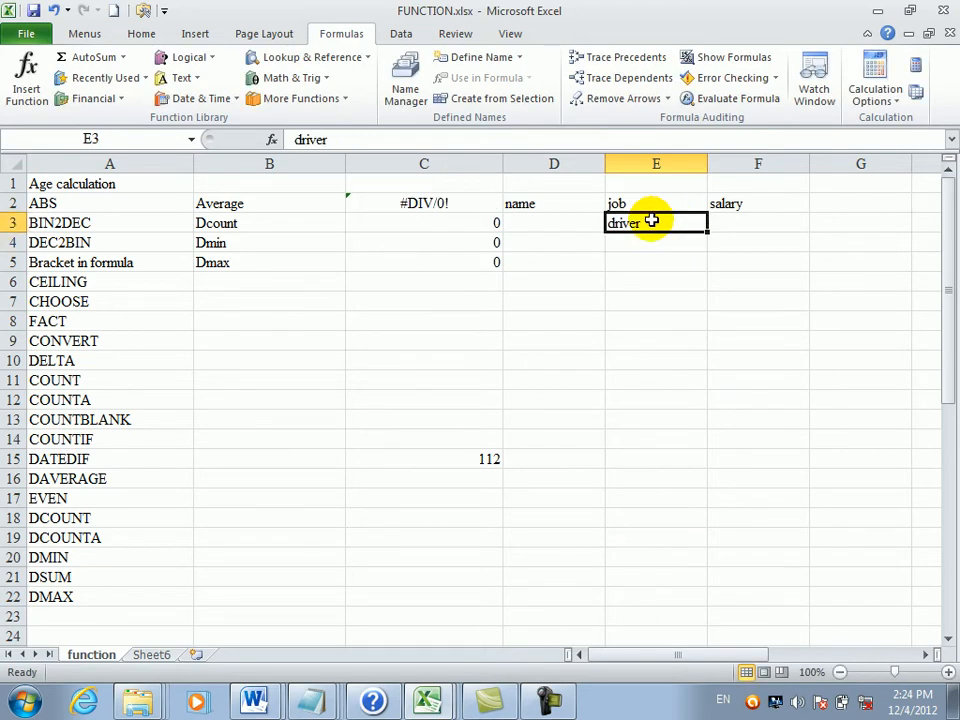
{"action": "key", "text": "Delete"}
{"action": "key", "text": "Return"}
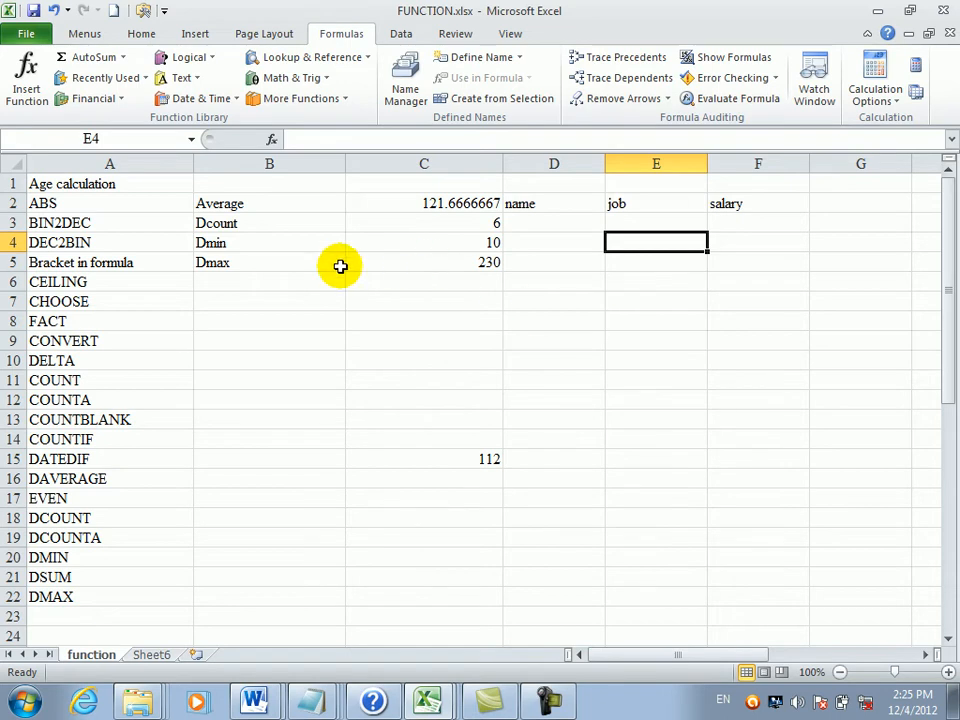
- Enter the label Dsum in cell B6 of the function sheet
{"action": "left_click", "coordinate": [273, 285]}
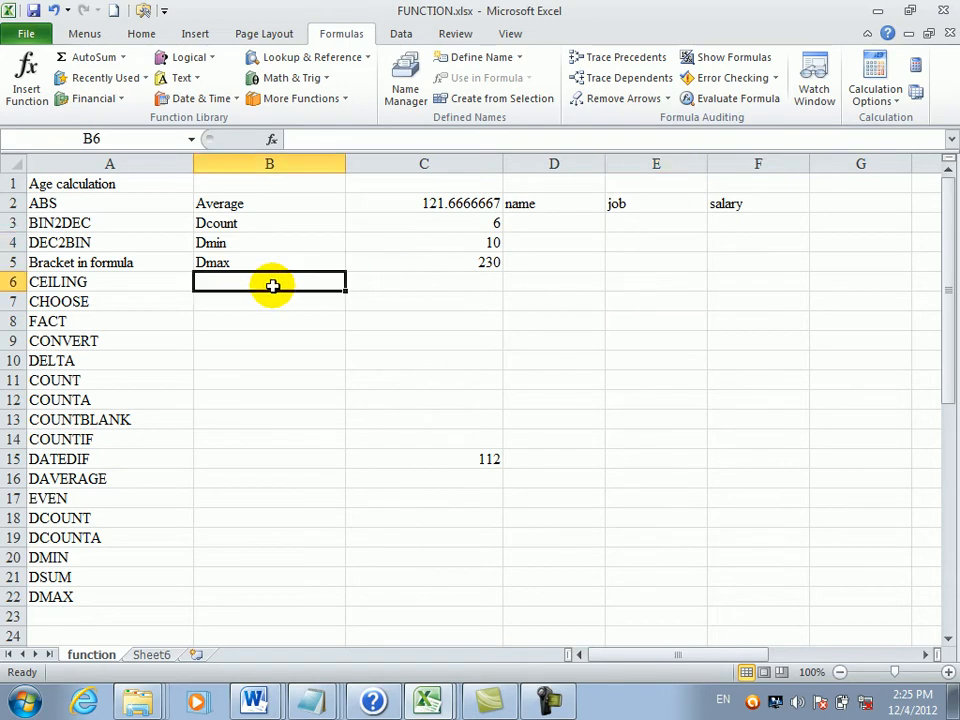
{"action": "type", "text": "D"}
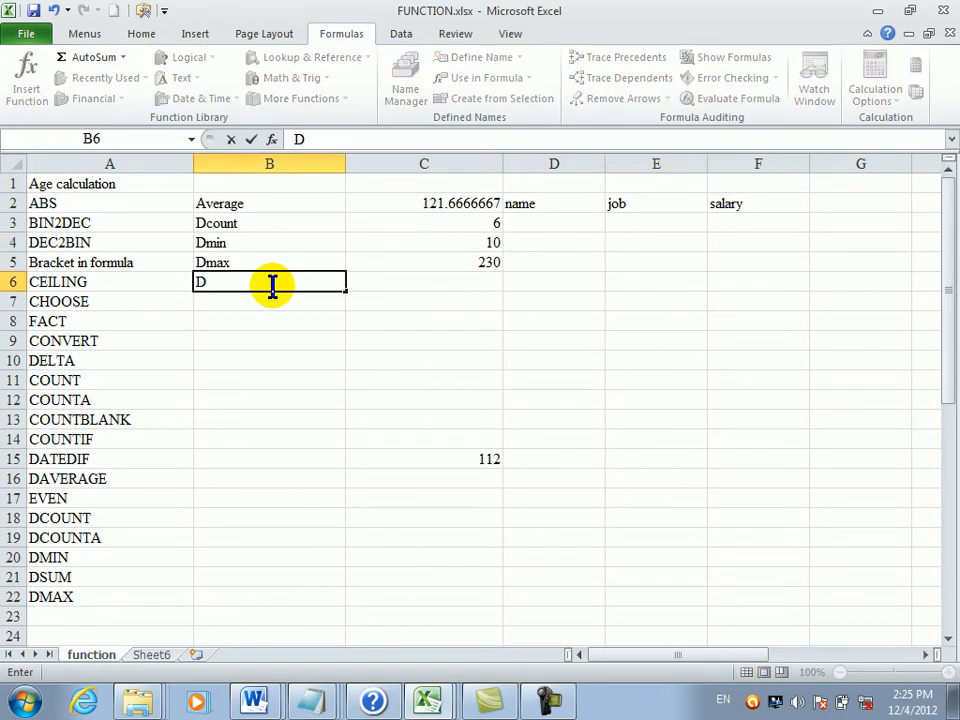
{"action": "type", "text": "sum"}
{"action": "key", "text": "Tab"}
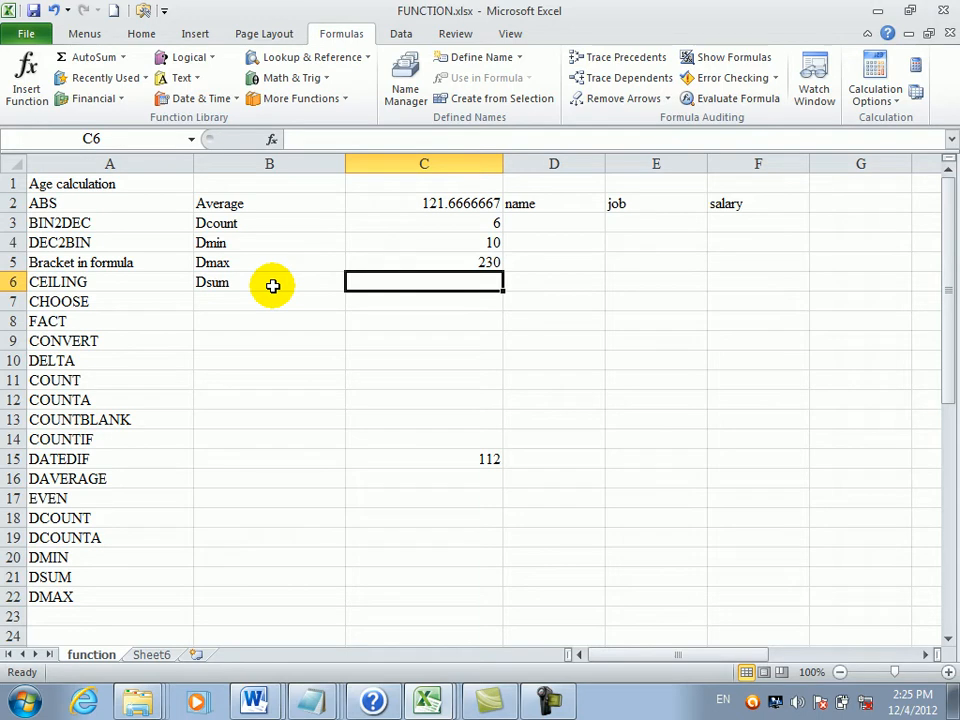
- Build a DSUM formula in C6 with database Sheet6!A1:C7, the salary header Sheet6!C1 as field, and criteria range function!D2:F3
{"action": "type", "text": "="}
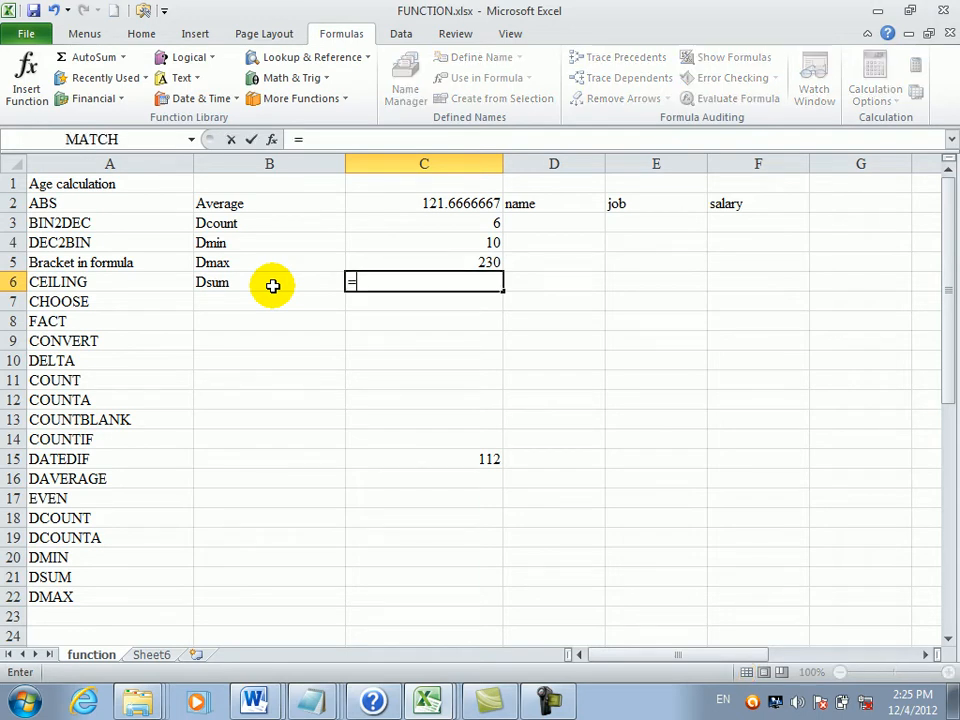
{"action": "type", "text": "sum"}
{"action": "key", "text": "Tab"}
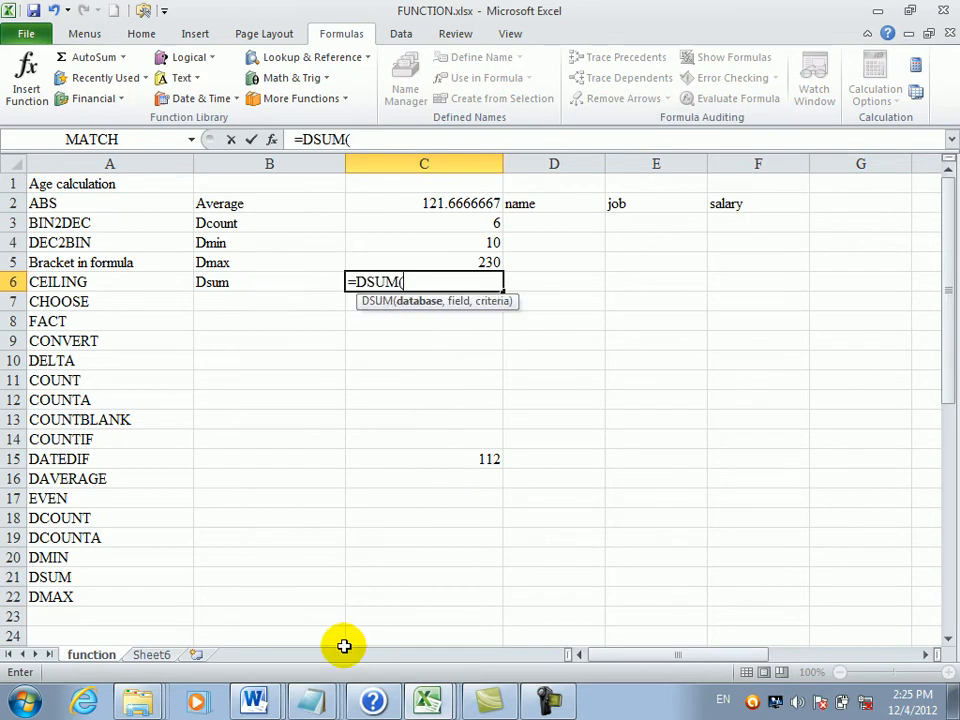
{"action": "left_click", "coordinate": [155, 658]}
{"action": "left_click", "coordinate": [308, 203]}
{"action": "left_click_drag", "start_coordinate": [308, 203], "coordinate": [113, 365]}
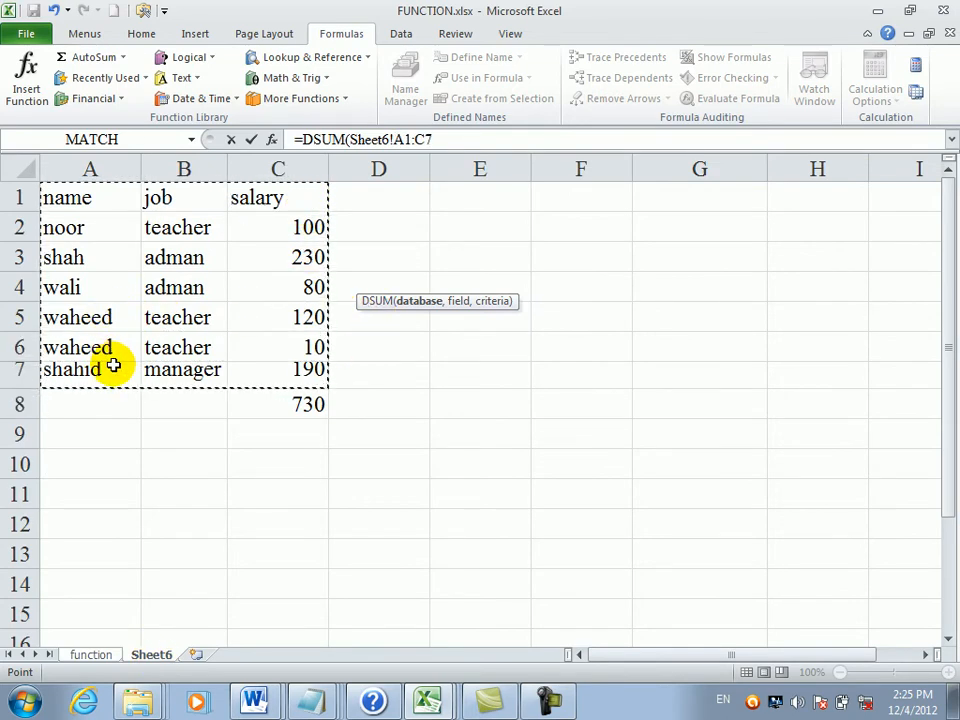
{"action": "type", "text": ","}
{"action": "left_click", "coordinate": [269, 199]}
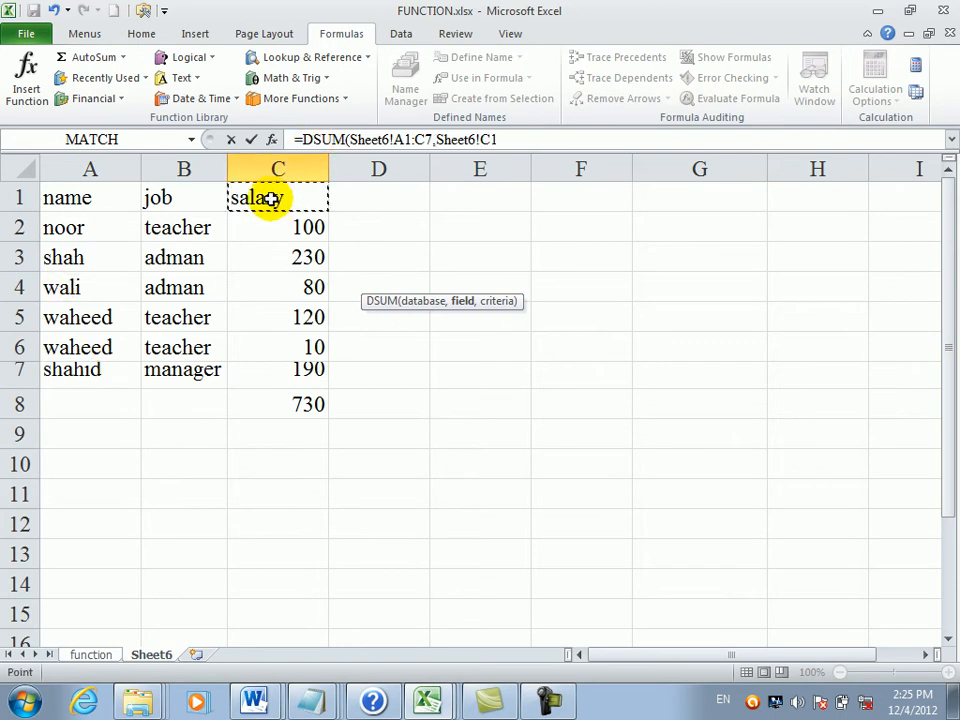
{"action": "type", "text": ","}
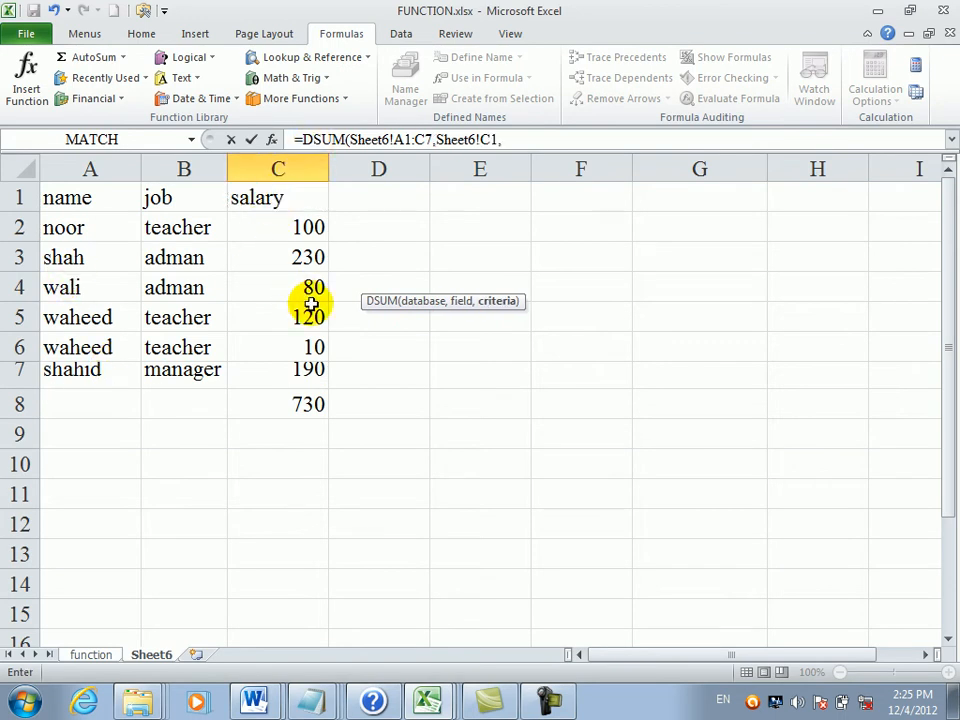
{"action": "left_click", "coordinate": [112, 655]}
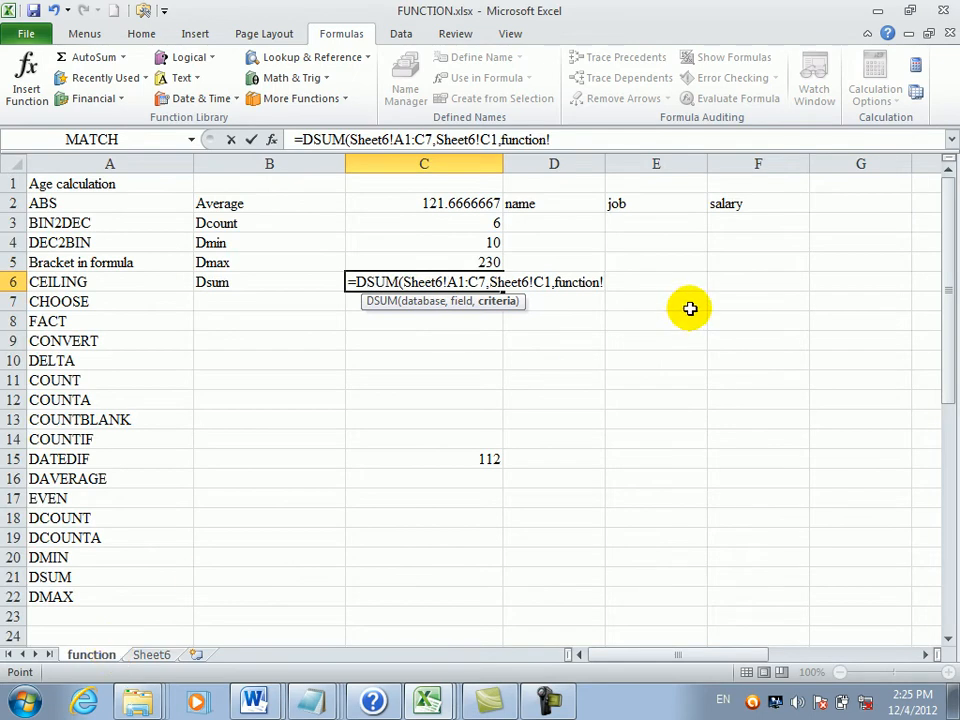
{"action": "left_click_drag", "start_coordinate": [748, 204], "coordinate": [585, 223]}
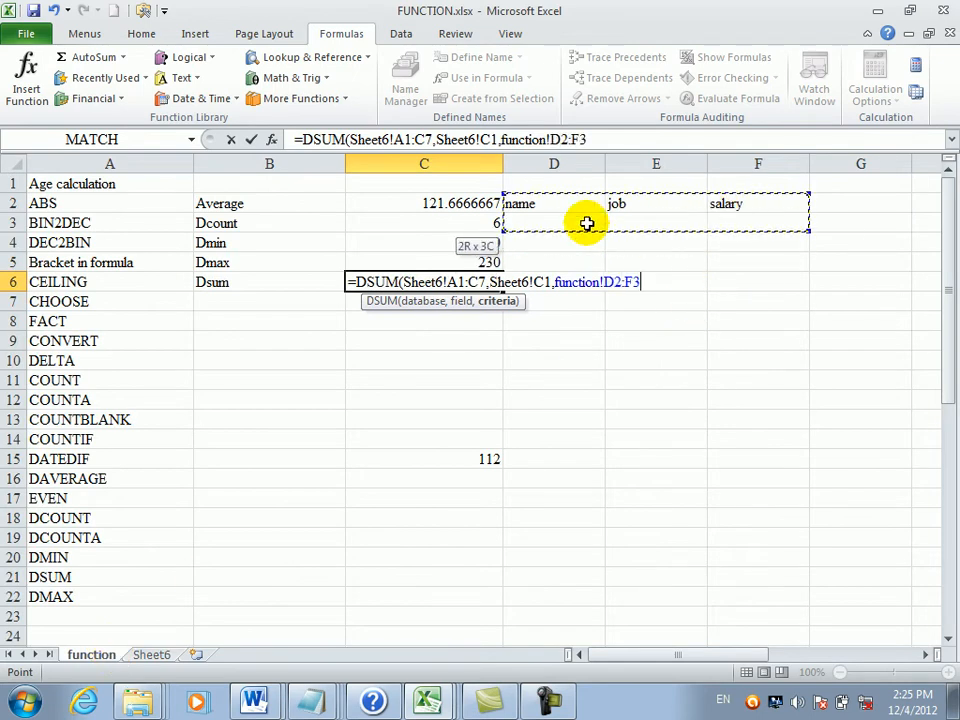
{"action": "key", "text": "Return"}
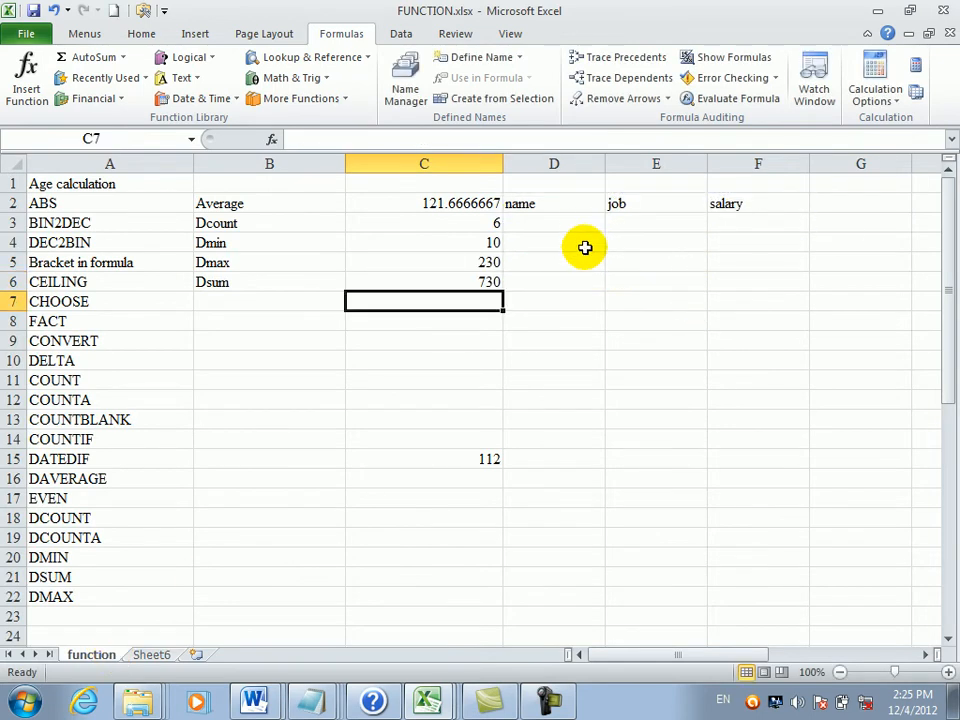
{"action": "left_click", "coordinate": [487, 283]}
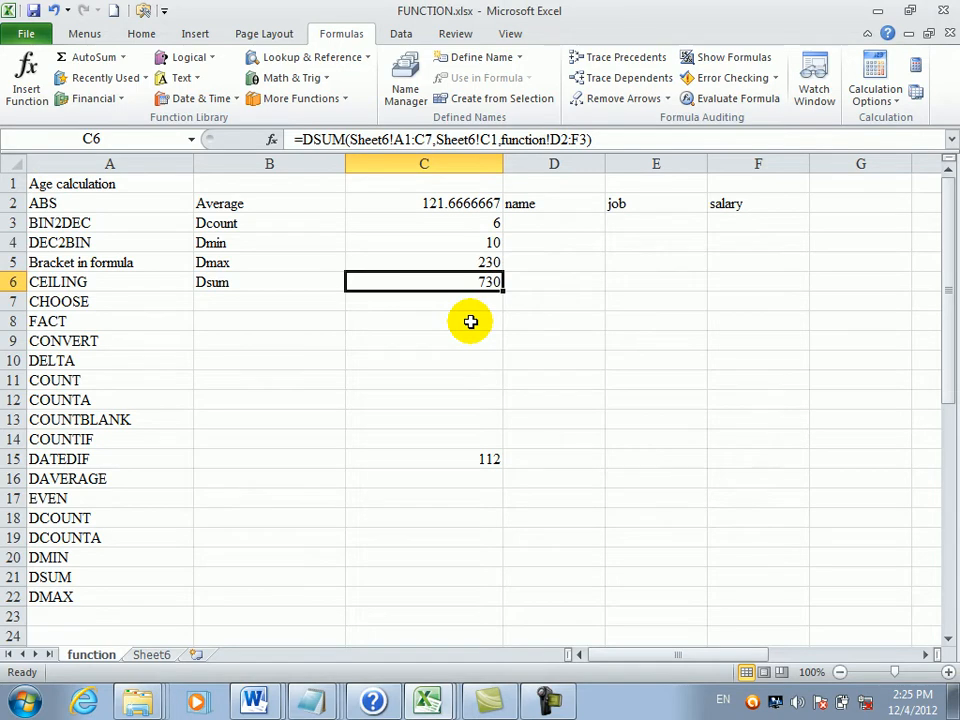
- Change the salaries in Sheet6 cells C2:C5 to 2000, 4000, 7000 and 6000, and return to the function sheet
{"action": "left_click", "coordinate": [151, 655]}
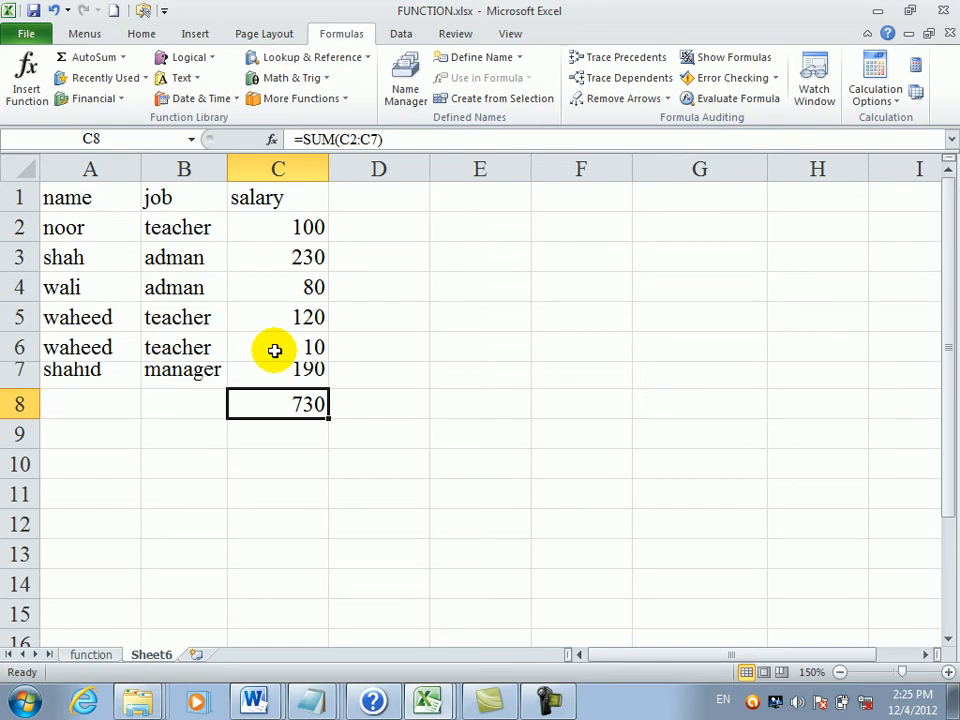
{"action": "left_click", "coordinate": [311, 224]}
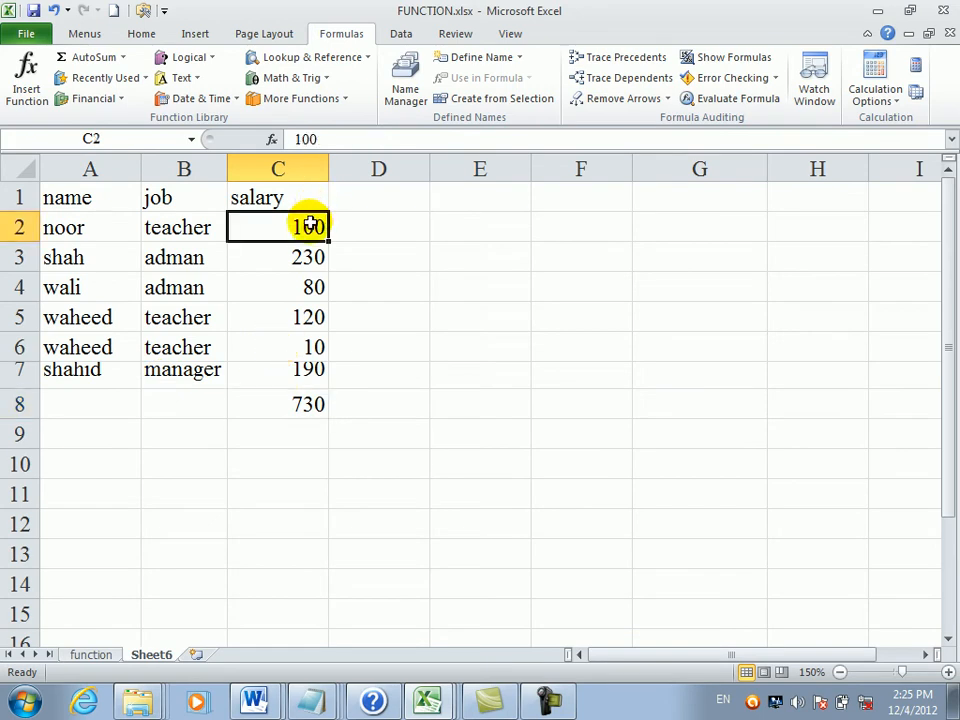
{"action": "type", "text": "2000"}
{"action": "key", "text": "Return"}
{"action": "type", "text": "4000"}
{"action": "key", "text": "Return"}
{"action": "type", "text": "7000"}
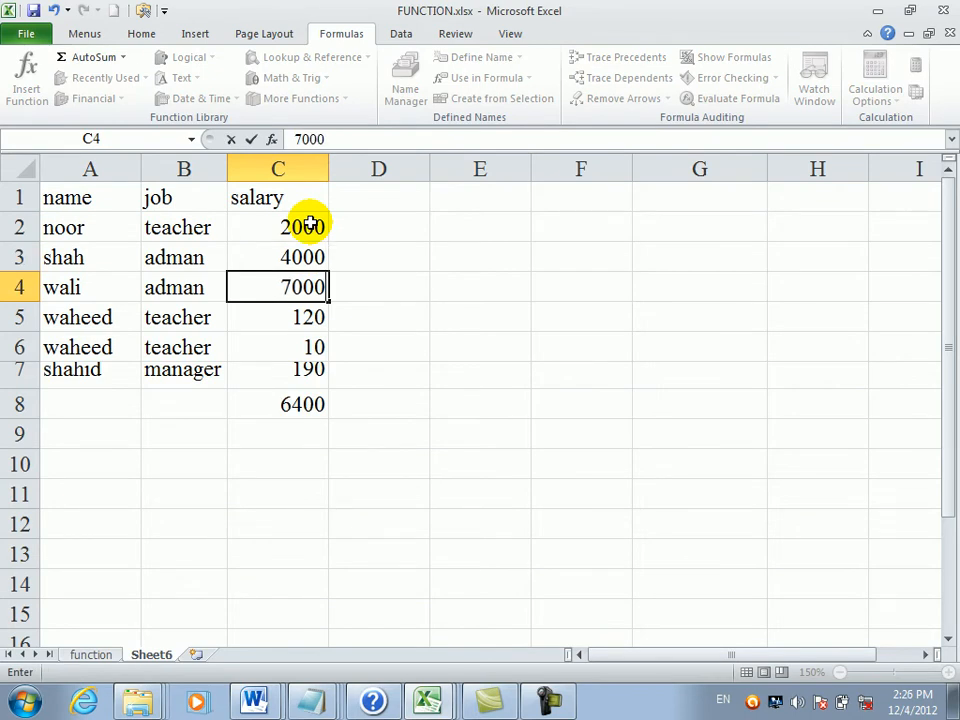
{"action": "key", "text": "Return"}
{"action": "type", "text": "6000"}
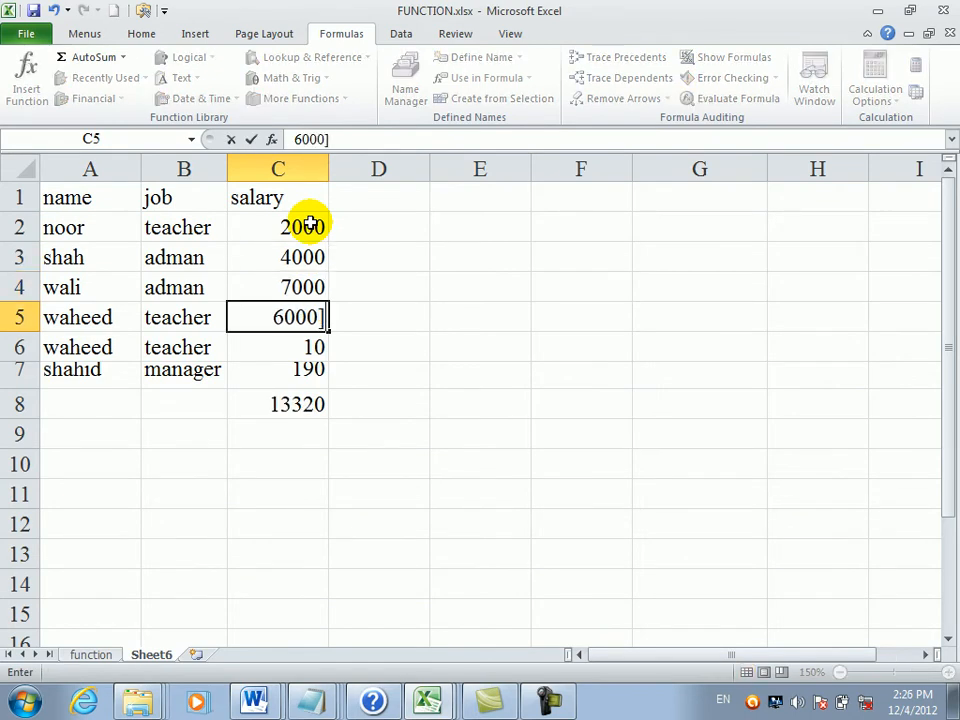
{"action": "key", "text": "Return"}
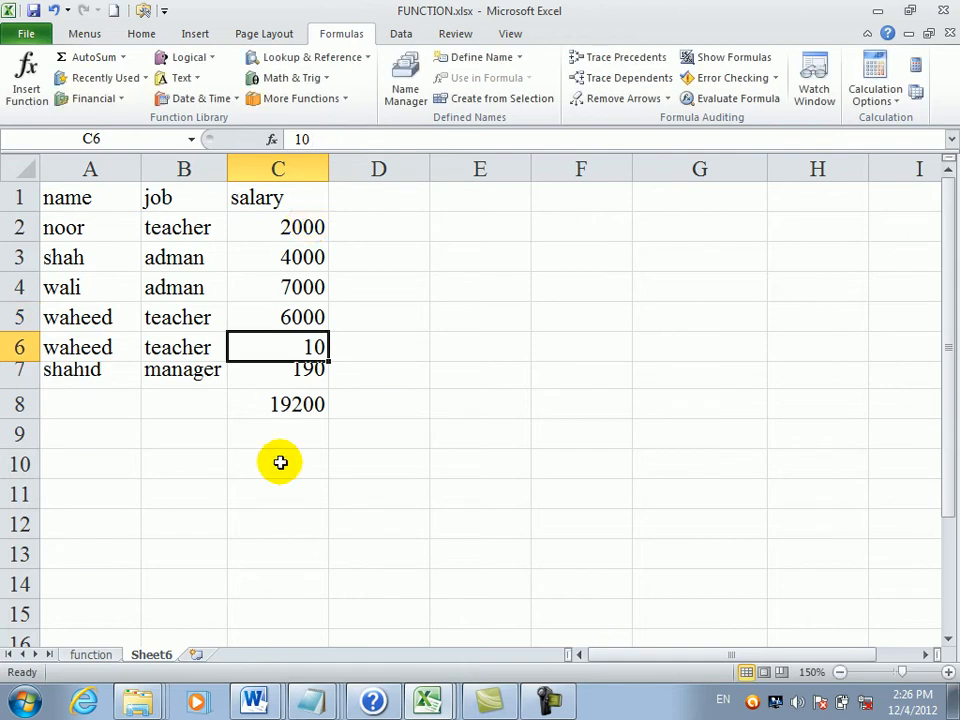
{"action": "left_click", "coordinate": [91, 654]}
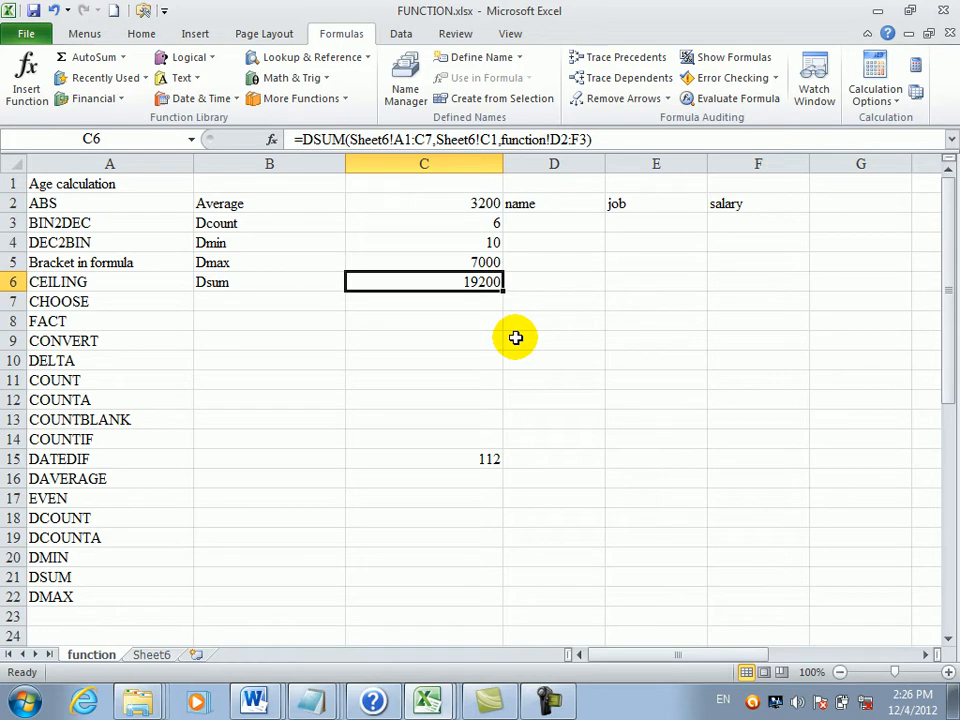
- Enter the label even in cell B9 of the function sheet
{"action": "key", "text": "Down"}
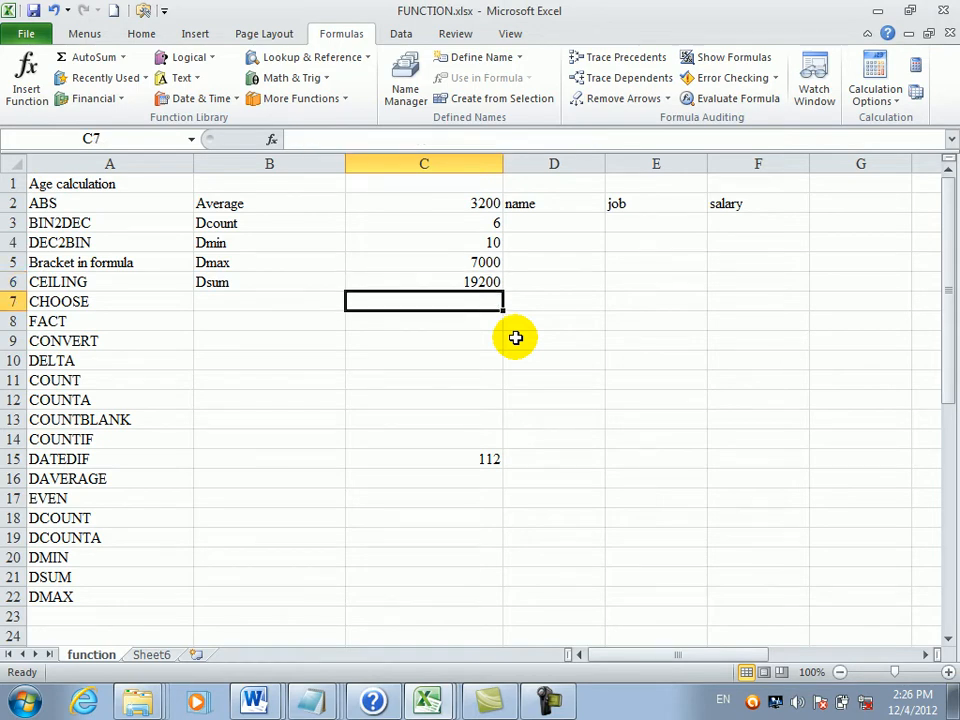
{"action": "left_click", "coordinate": [615, 302]}
{"action": "left_click", "coordinate": [297, 325]}
{"action": "key", "text": "Return"}
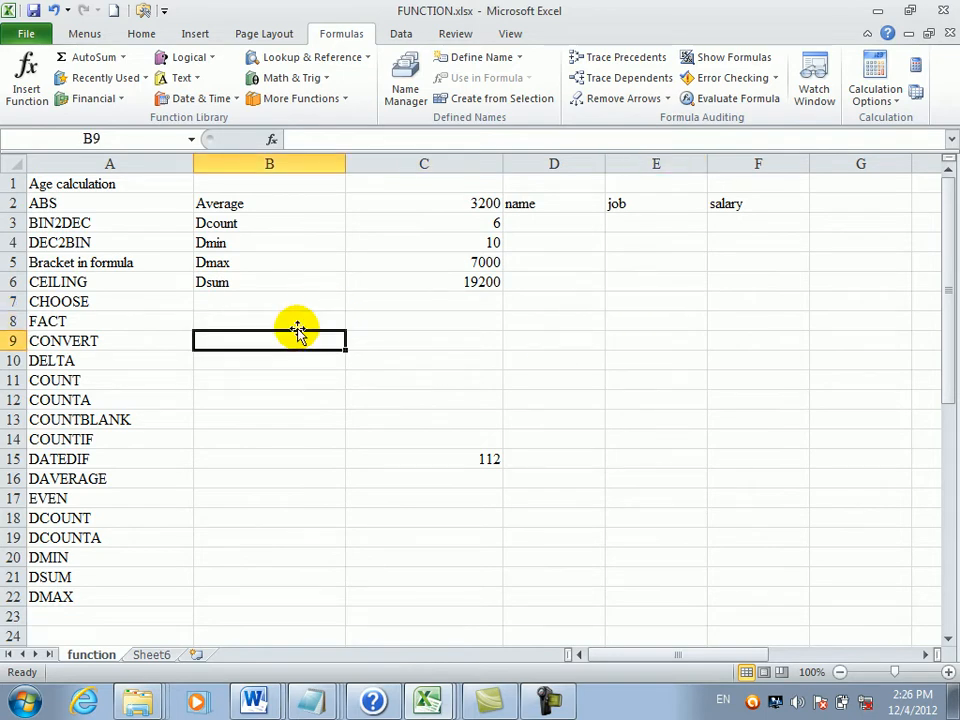
{"action": "type", "text": "even"}
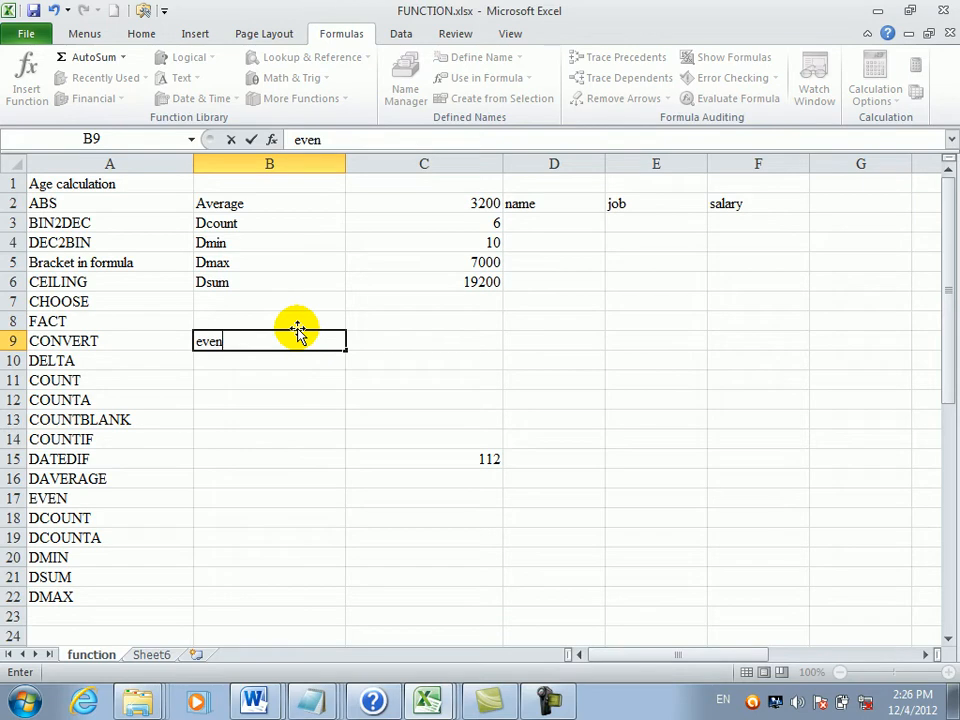
{"action": "key", "text": "Return"}
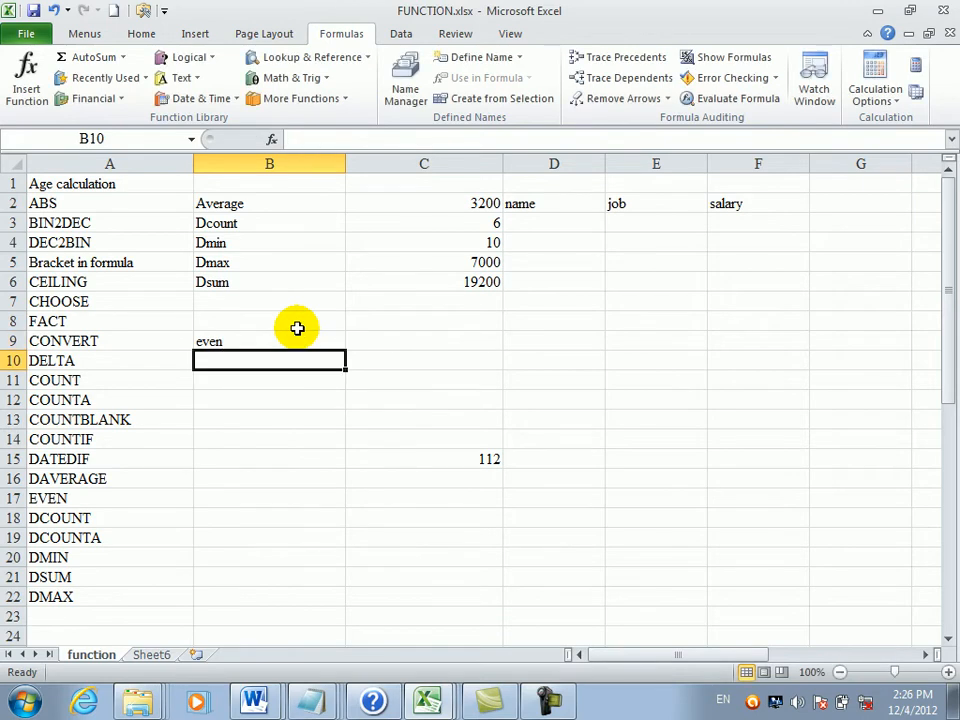
- Enter an EVEN formula referencing C9 in cell D9 and fill it down to D14
{"action": "key", "text": "Right"}
{"action": "key", "text": "Right"}
{"action": "key", "text": "Up"}
{"action": "type", "text": "="}
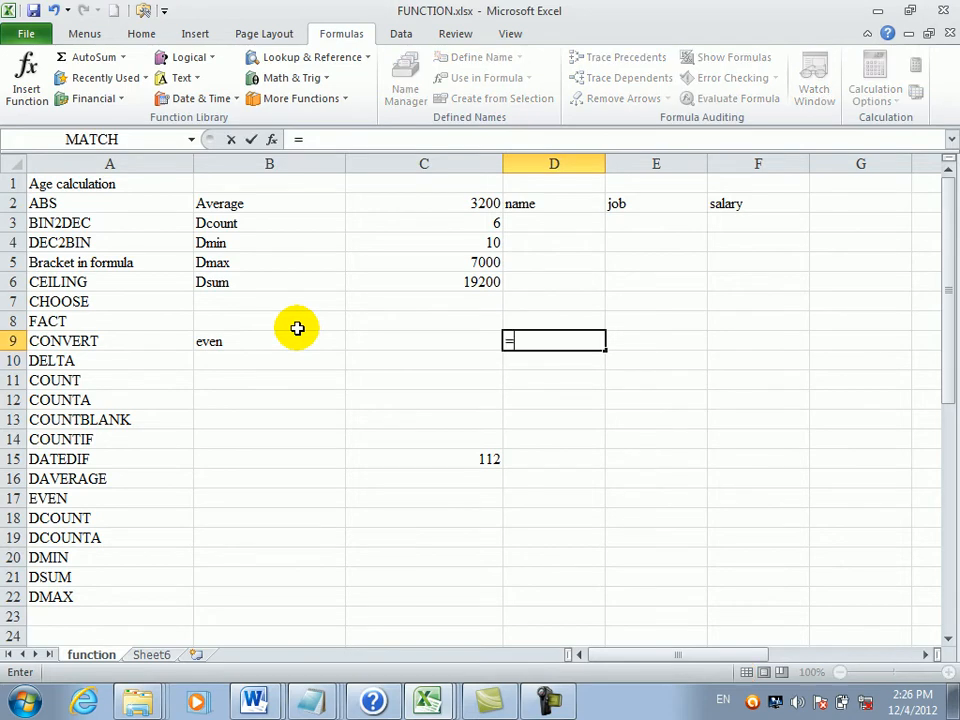
{"action": "type", "text": "eve"}
{"action": "key", "text": "Tab"}
{"action": "key", "text": "Return"}
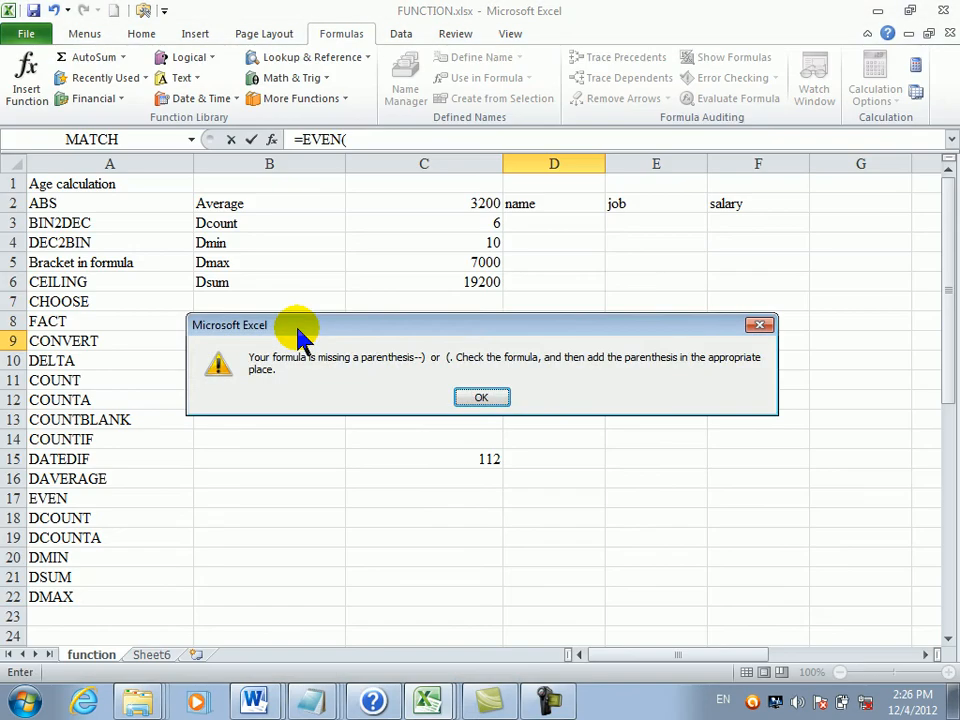
{"action": "key", "text": "Return"}
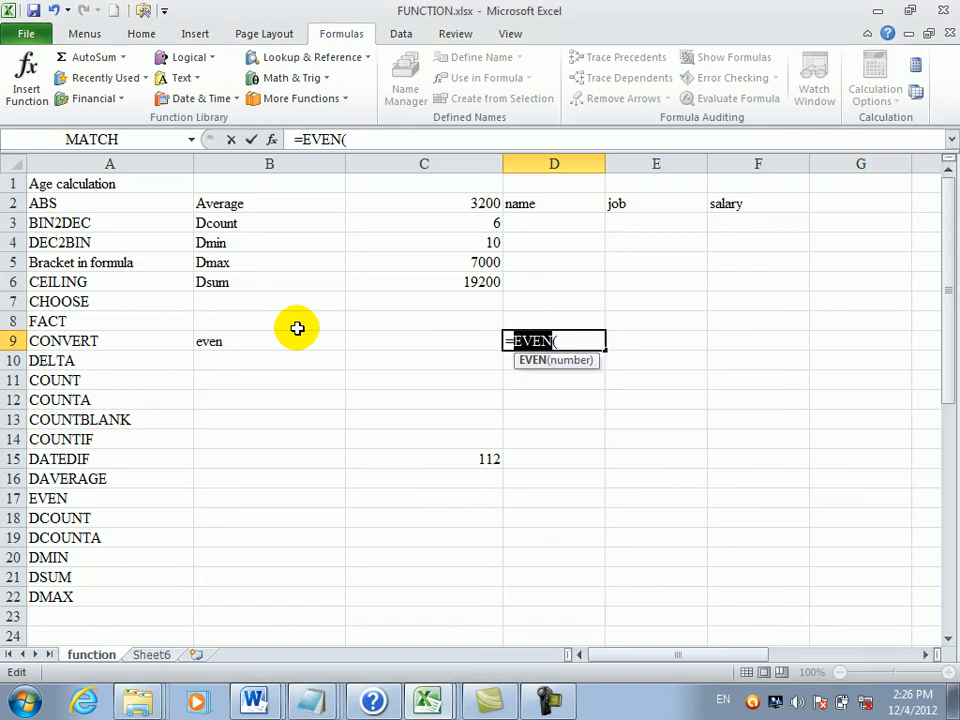
{"action": "left_click", "coordinate": [565, 340]}
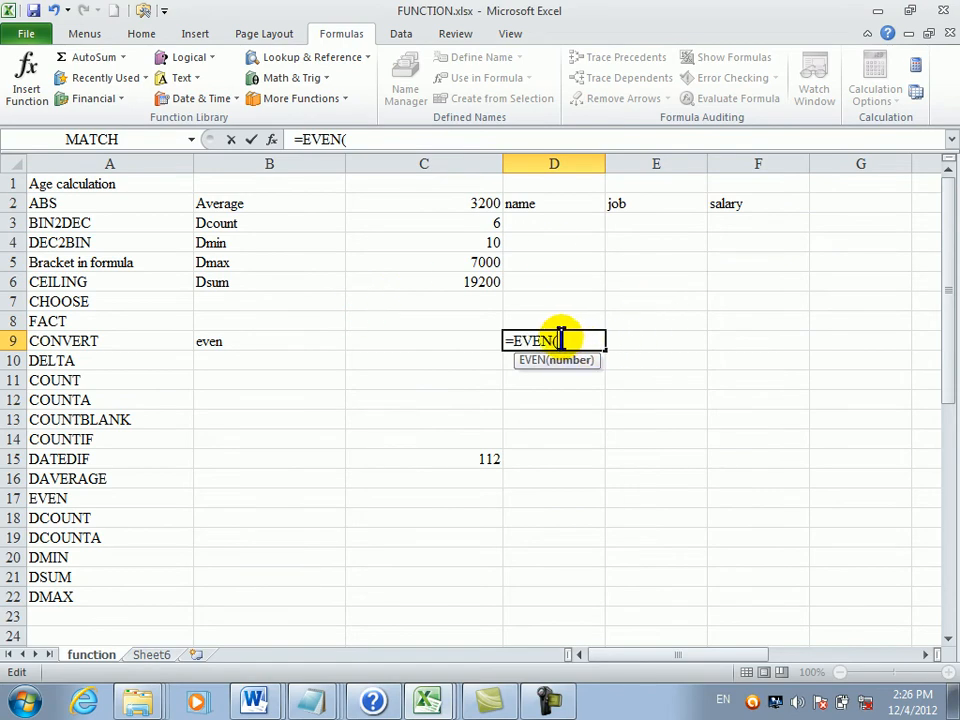
{"action": "left_click", "coordinate": [466, 340]}
{"action": "key", "text": "Return"}
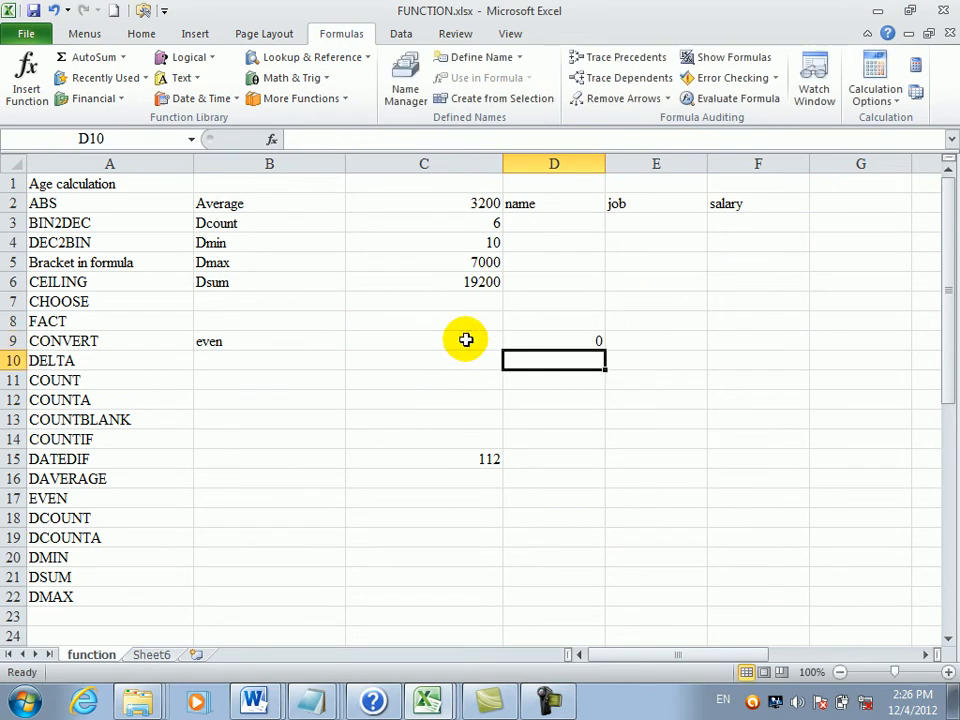
{"action": "left_click", "coordinate": [595, 342]}
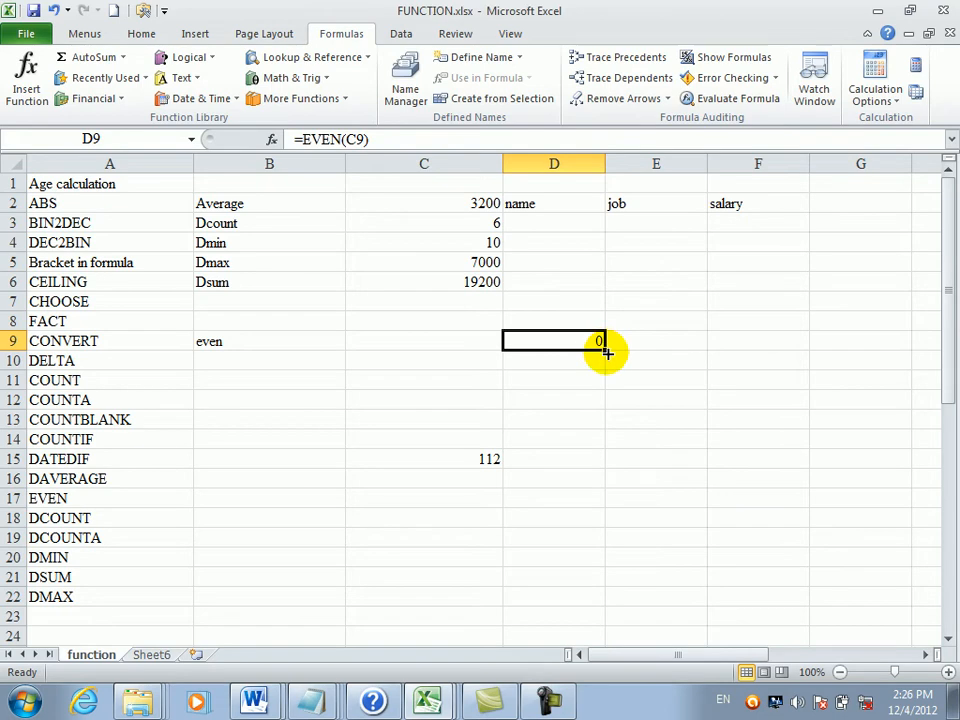
{"action": "left_click_drag", "start_coordinate": [606, 349], "coordinate": [606, 446]}
- Enter the odd numbers 1, 7, 9, 5, 7 and 3 in cells C9 to C14
{"action": "left_click", "coordinate": [445, 340]}
{"action": "type", "text": "1"}
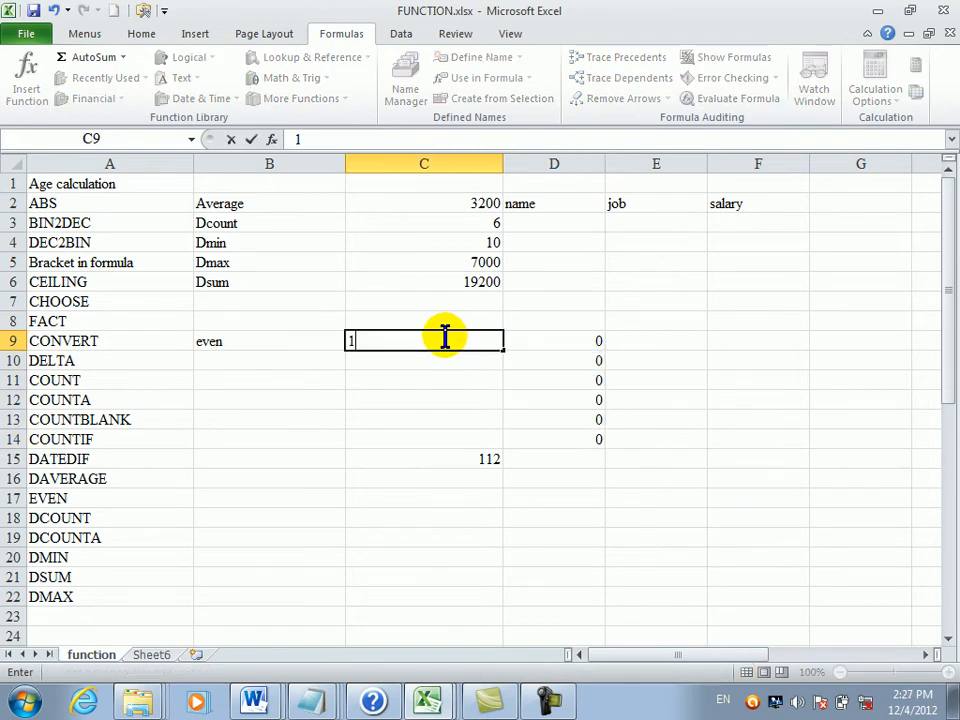
{"action": "key", "text": "Return"}
{"action": "type", "text": "7"}
{"action": "key", "text": "Return"}
{"action": "type", "text": "9"}
{"action": "key", "text": "Return"}
{"action": "type", "text": "5"}
{"action": "key", "text": "Return"}
{"action": "type", "text": "7"}
{"action": "key", "text": "Return"}
{"action": "type", "text": "3"}
{"action": "key", "text": "Return"}
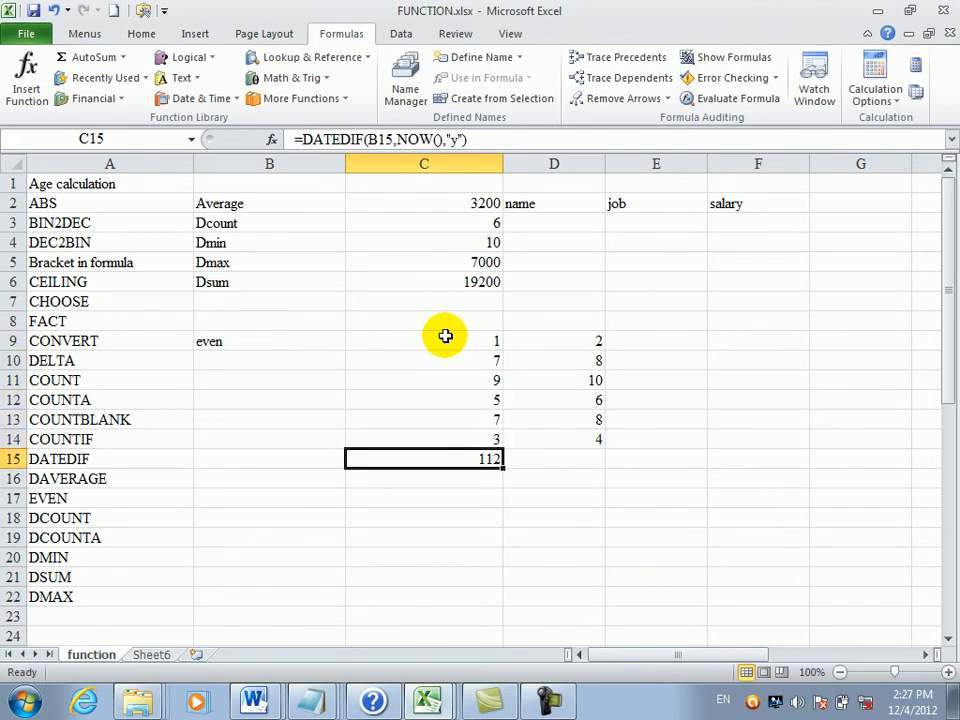
- Try the value 55 in cell C15 and clear that cell again
{"action": "type", "text": "55"}
{"action": "key", "text": "Return"}
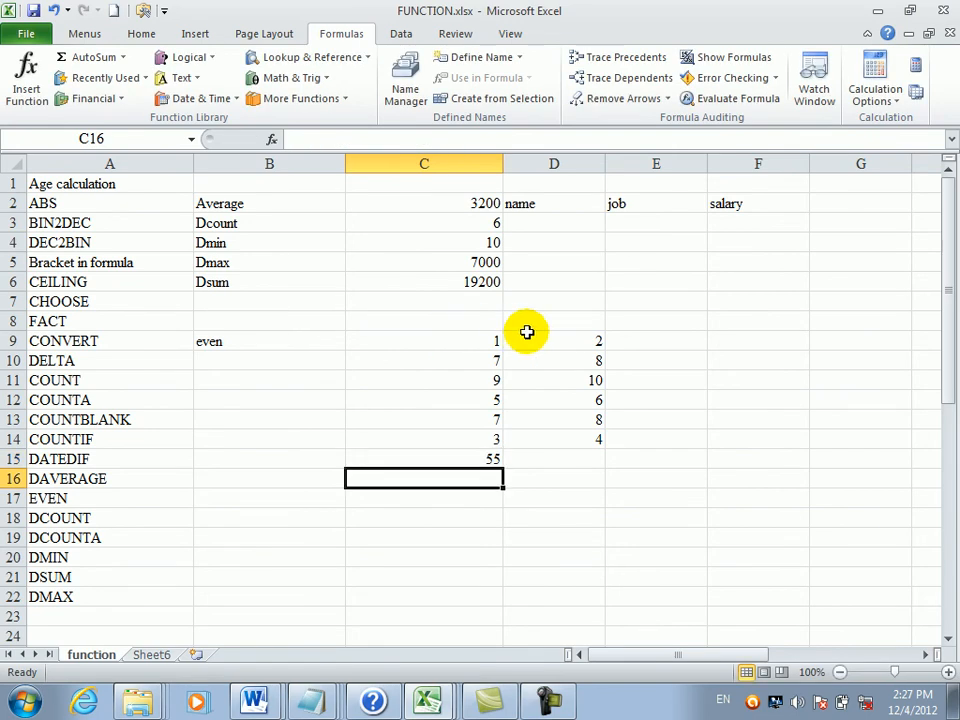
{"action": "left_click", "coordinate": [478, 460]}
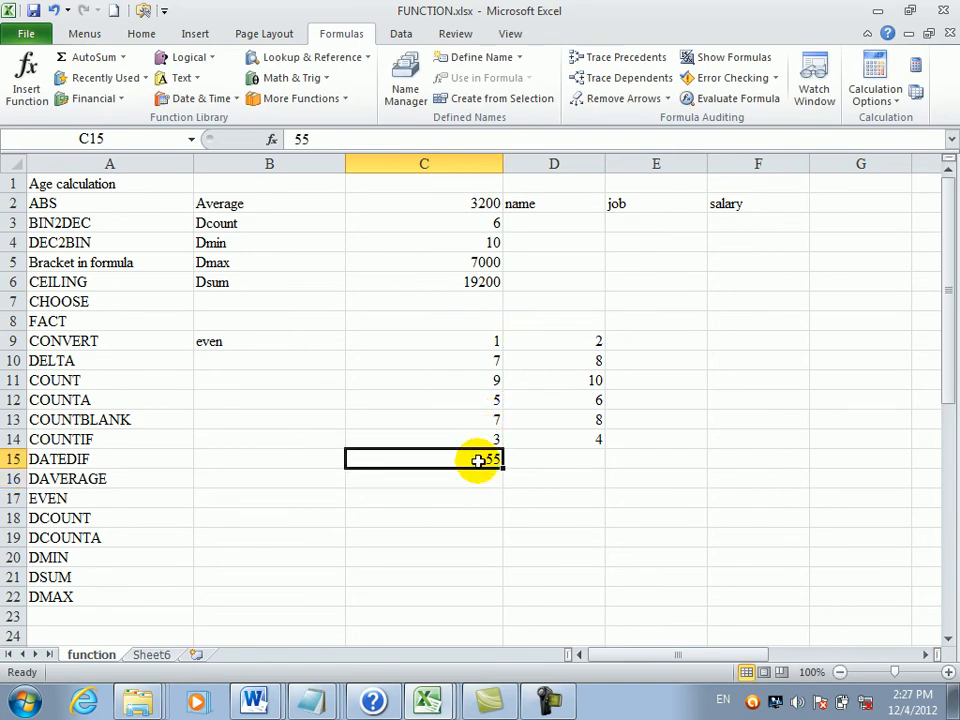
{"action": "left_click", "coordinate": [461, 416]}
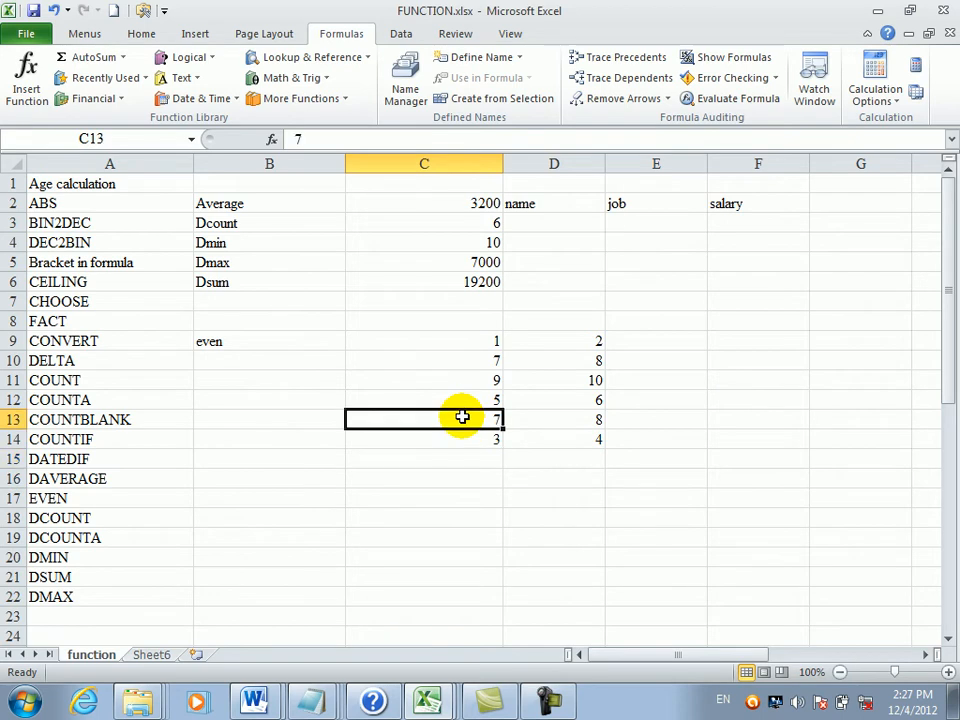
- Set cell C10 to 60 and C11 to 55, and select D9 to show its EVEN formula
{"action": "left_click", "coordinate": [481, 364]}
{"action": "type", "text": "60"}
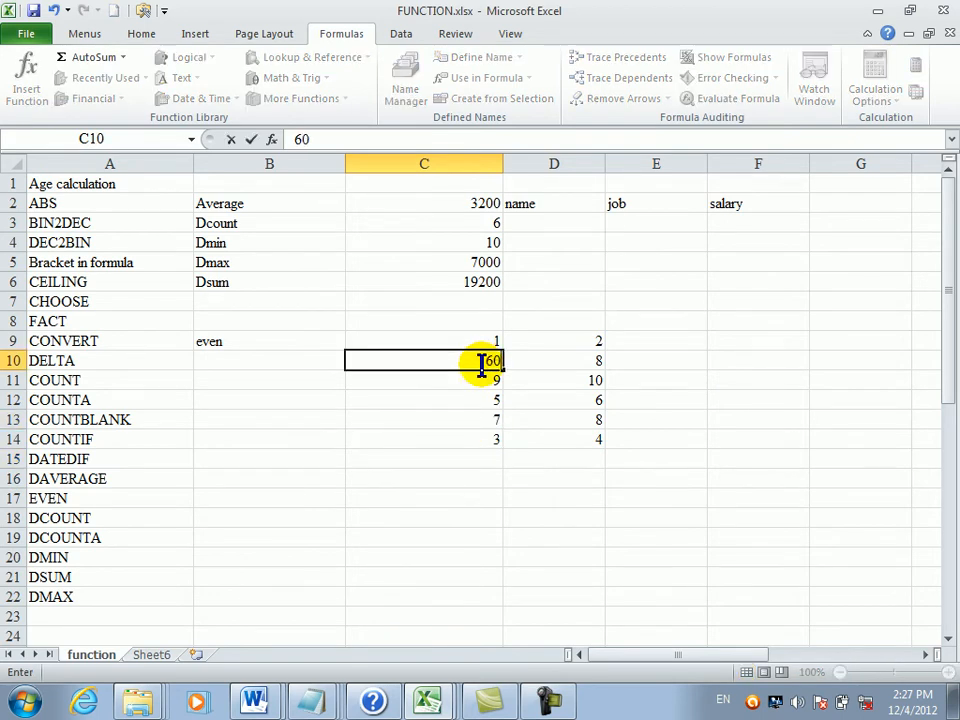
{"action": "key", "text": "Return"}
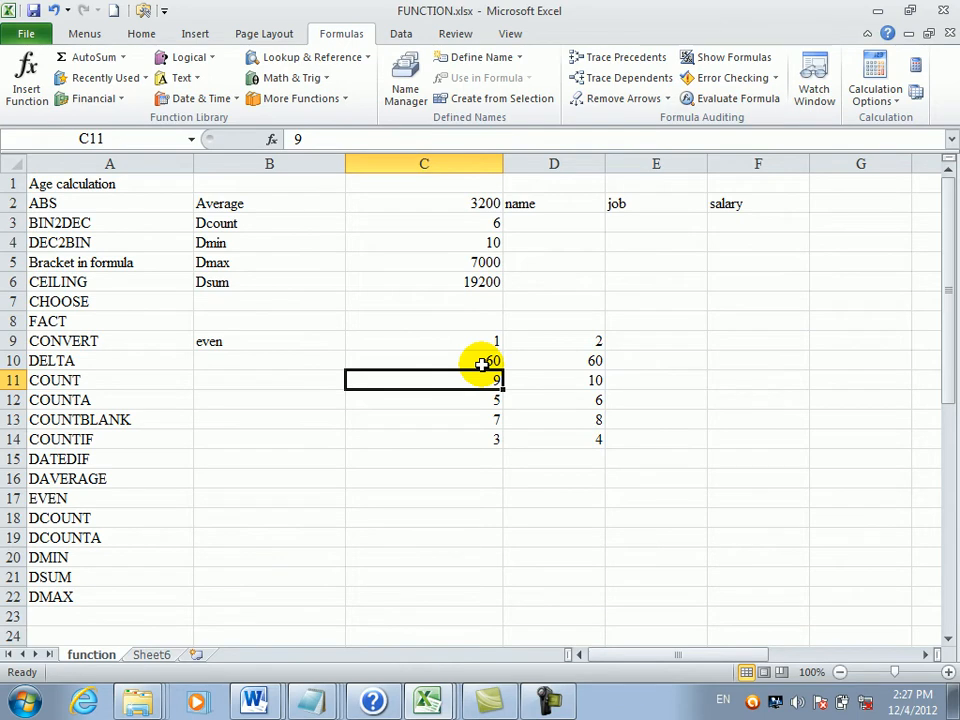
{"action": "type", "text": "55"}
{"action": "key", "text": "Return"}
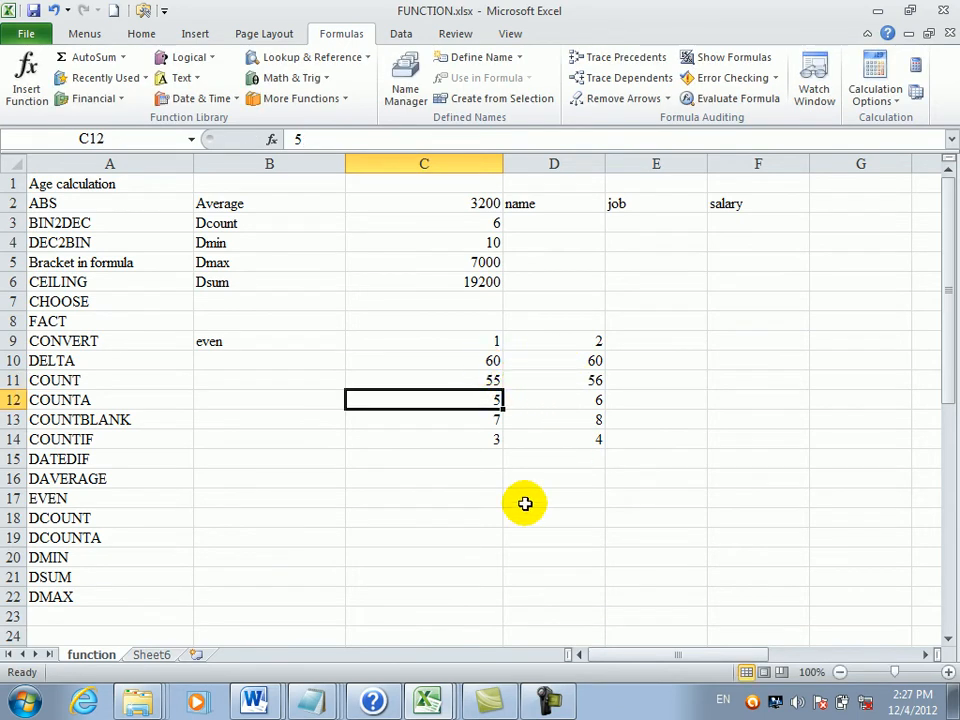
{"action": "left_click", "coordinate": [388, 333]}
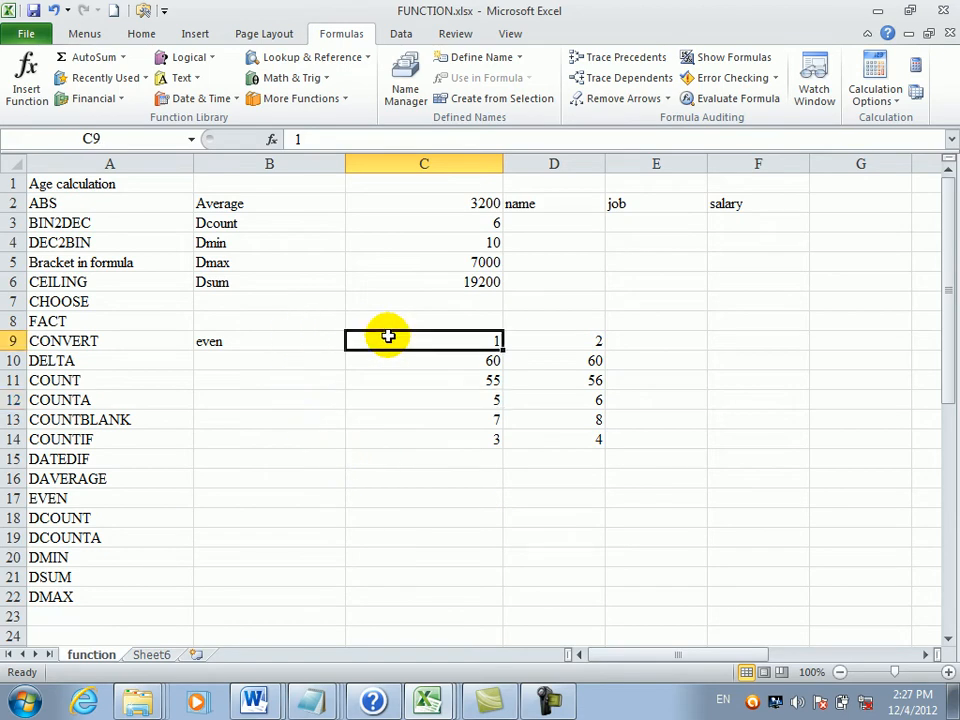
{"action": "left_click", "coordinate": [551, 347]}
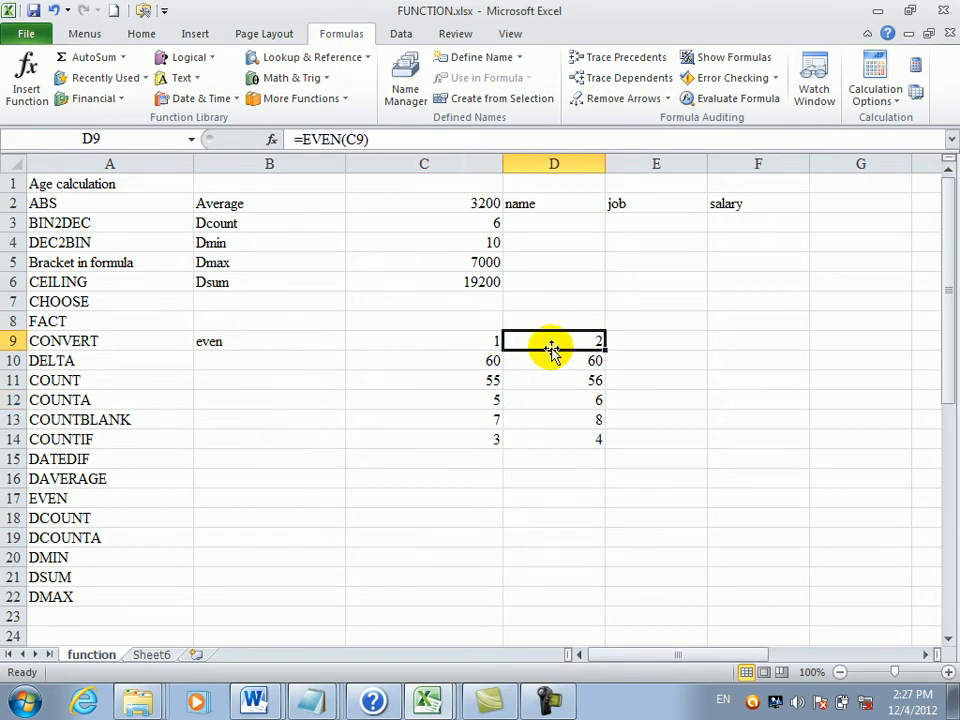
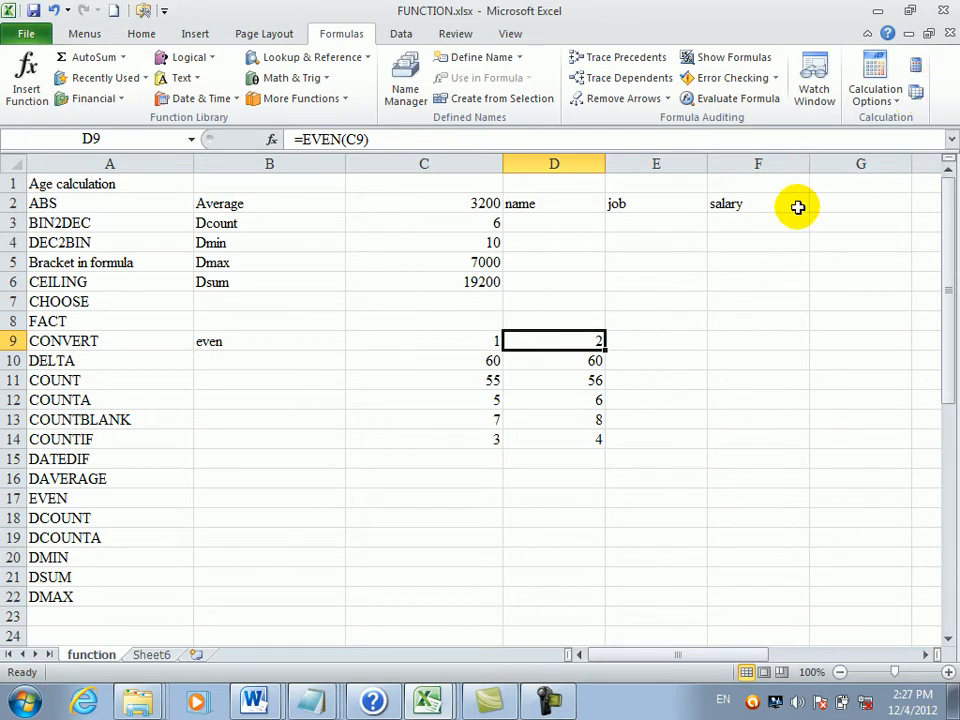
- Clear the contents of the range C6:E16 on the function sheet
{"action": "left_click_drag", "start_coordinate": [666, 278], "coordinate": [371, 490]}
{"action": "key", "text": "Delete"}
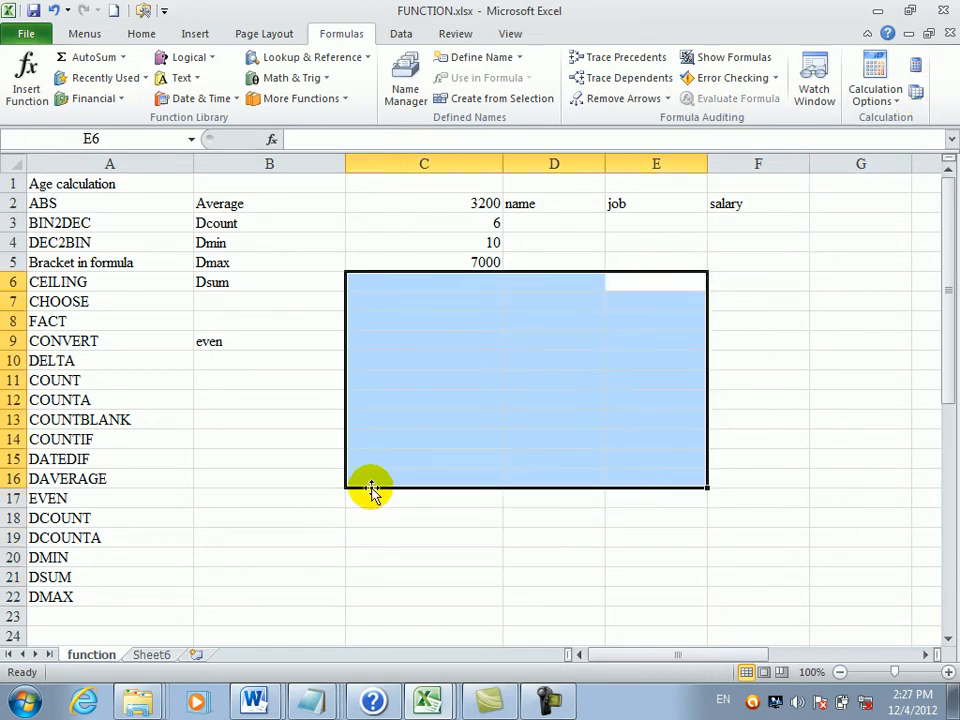
{"action": "left_click", "coordinate": [788, 287]}
- Clear the contents of C1:C7 and undo that deletion
{"action": "left_click", "coordinate": [433, 190]}
{"action": "left_click_drag", "start_coordinate": [433, 190], "coordinate": [437, 302]}
{"action": "key", "text": "Delete"}
{"action": "left_click", "coordinate": [574, 346]}
{"action": "left_click", "coordinate": [491, 363]}
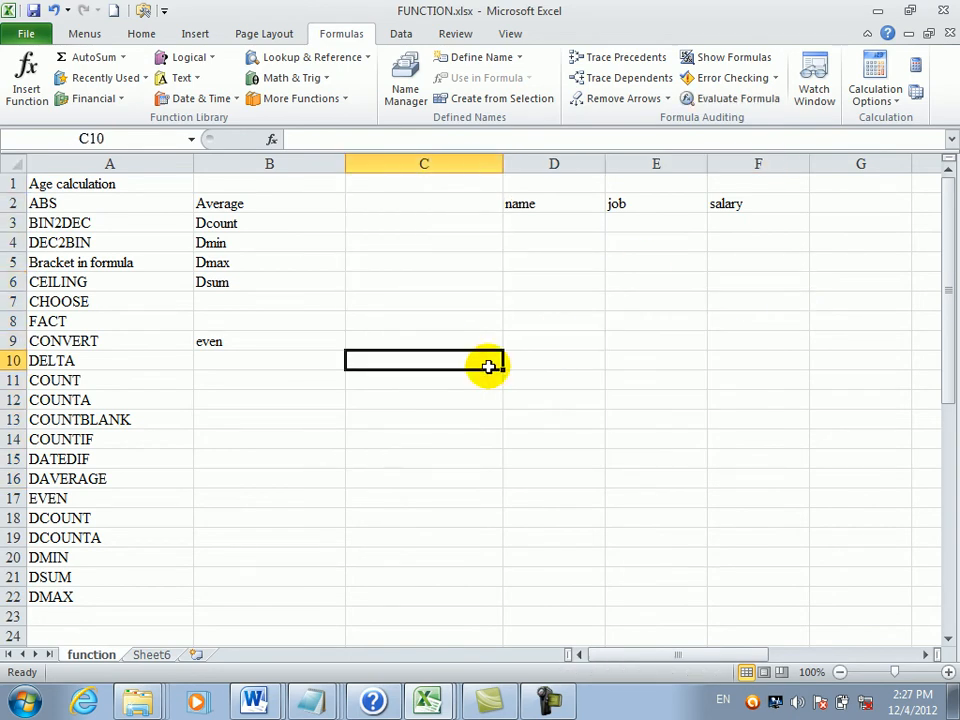
{"action": "key", "text": "ctrl+z"}
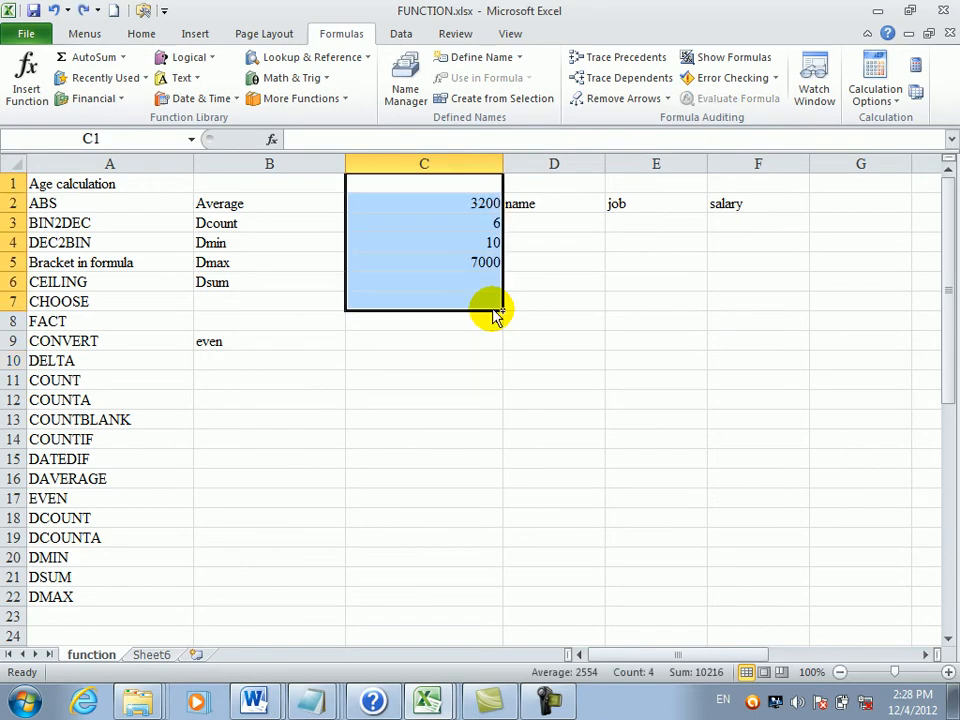
{"action": "left_click", "coordinate": [566, 342]}
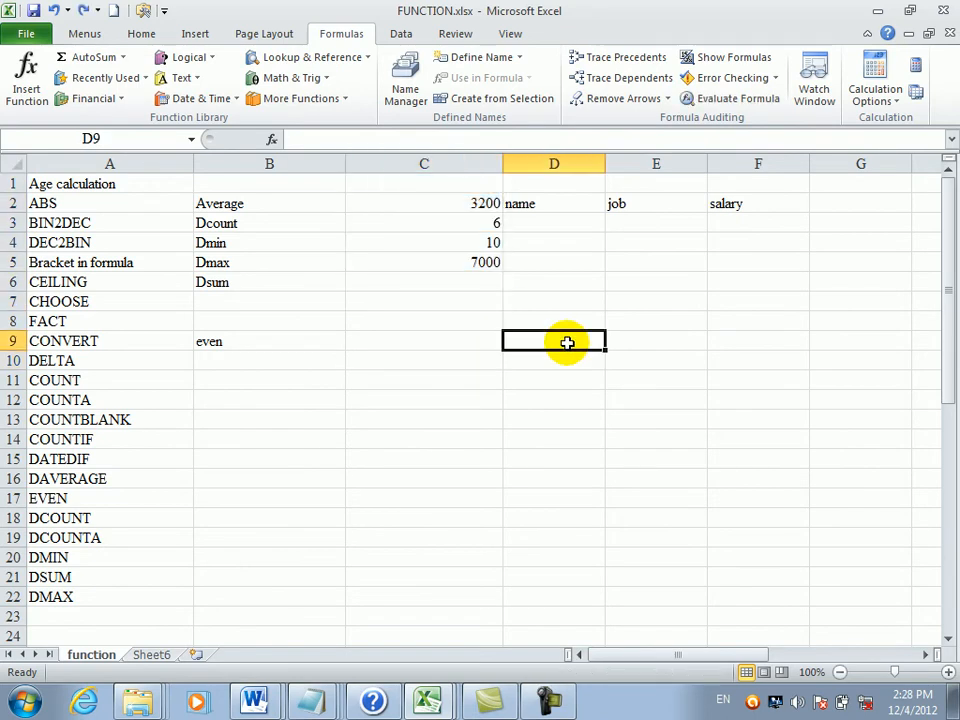
- Enter a CELL formula with the "address" info type in cell D16
{"action": "left_click", "coordinate": [303, 60]}
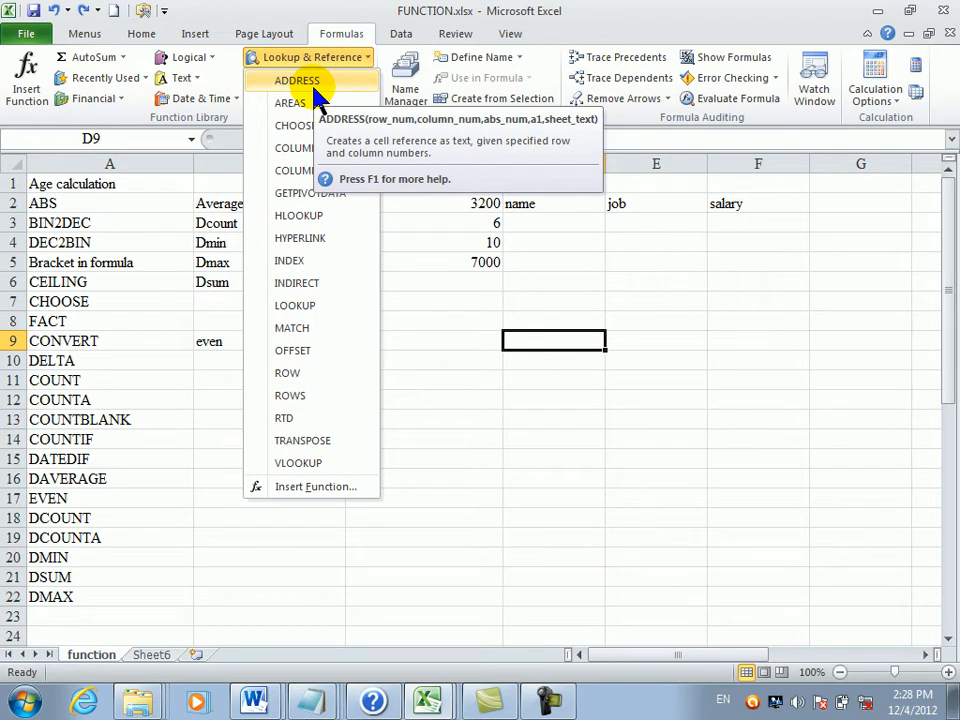
{"action": "left_click", "coordinate": [557, 485]}
{"action": "left_click", "coordinate": [560, 487]}
{"action": "type", "text": "=cel"}
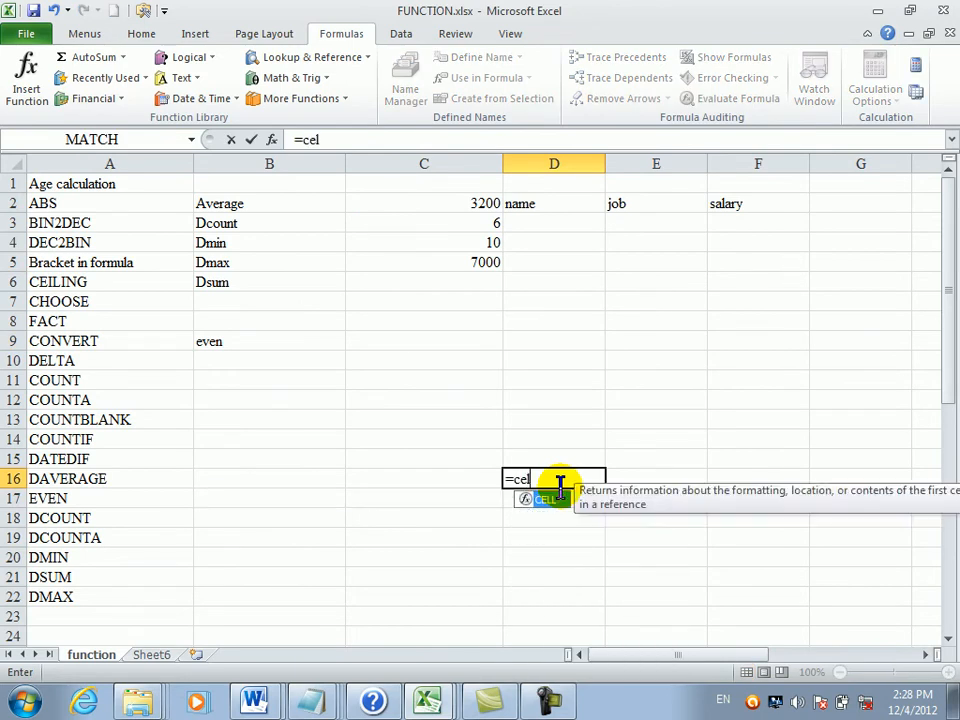
{"action": "key", "text": "Tab"}
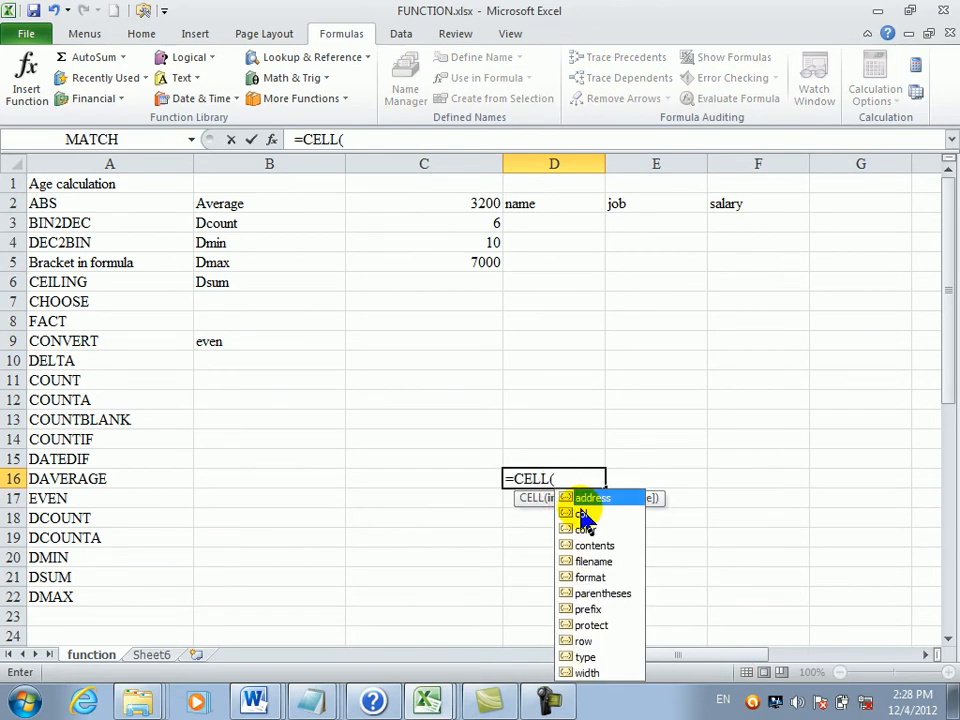
{"action": "double_click", "coordinate": [580, 500]}
{"action": "key", "text": "Return"}
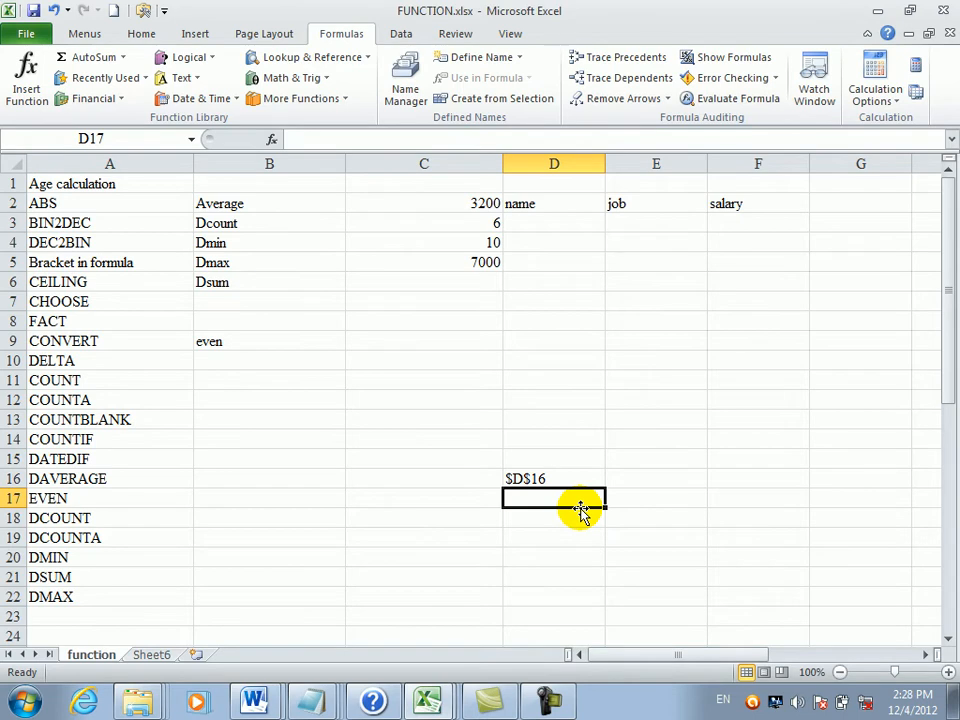
{"action": "left_click", "coordinate": [559, 484]}
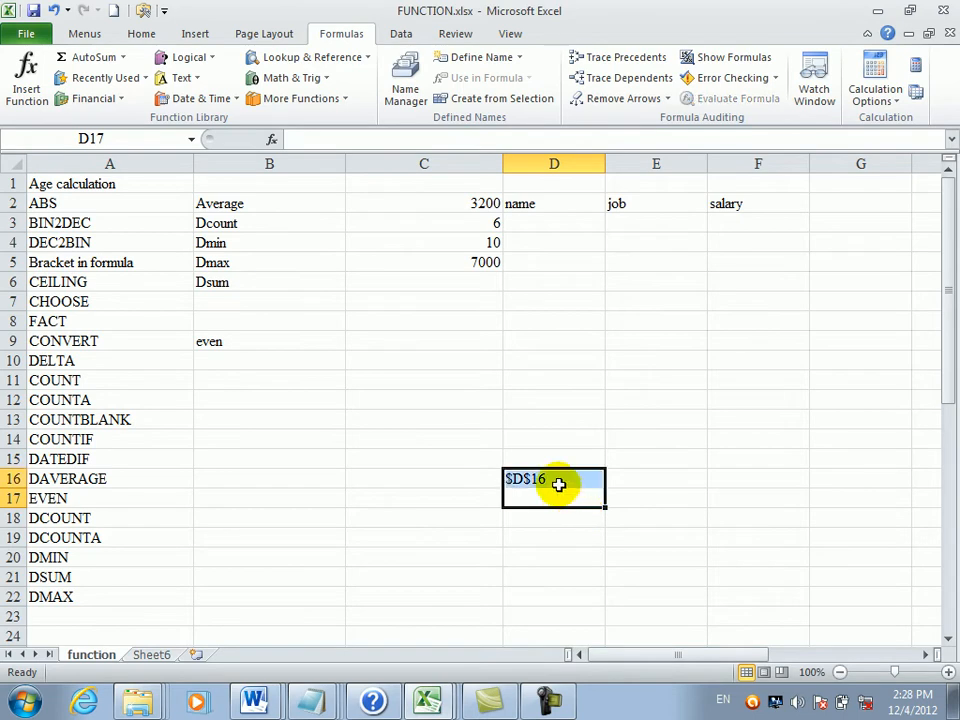
{"action": "left_click", "coordinate": [416, 398]}
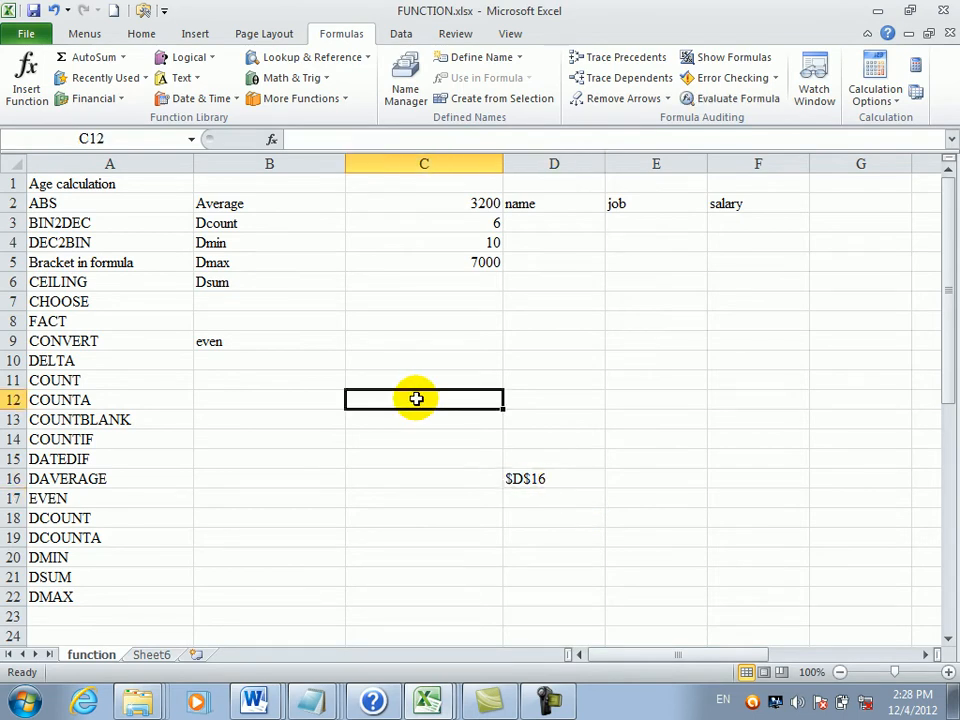
- Insert the ADDRESS function in cell D14 with row number 33 and column number 23
{"action": "left_click", "coordinate": [525, 440]}
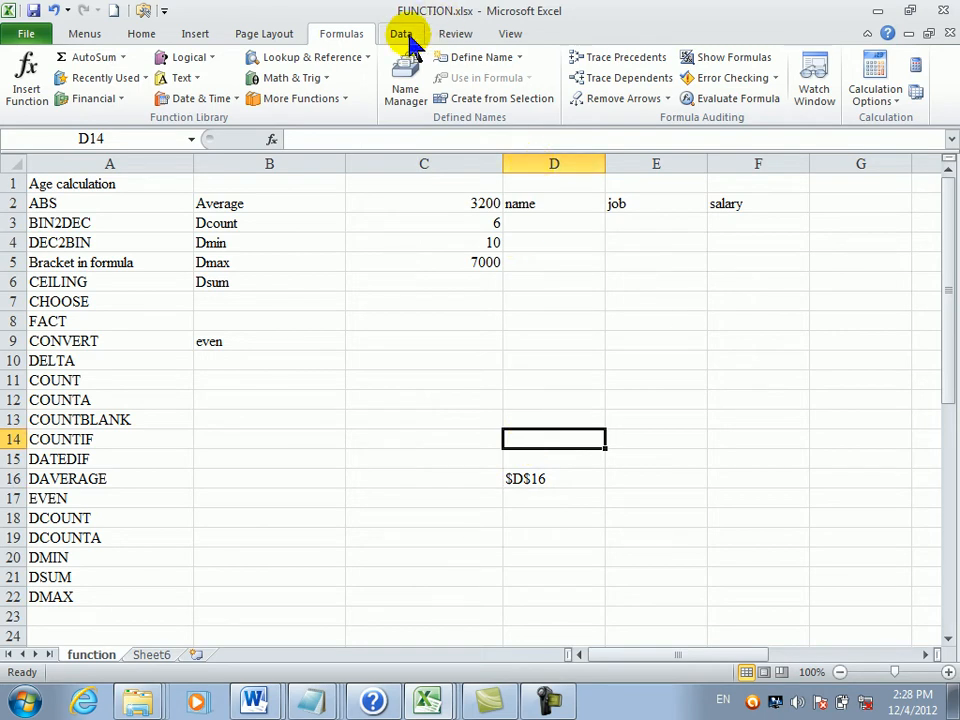
{"action": "left_click", "coordinate": [322, 58]}
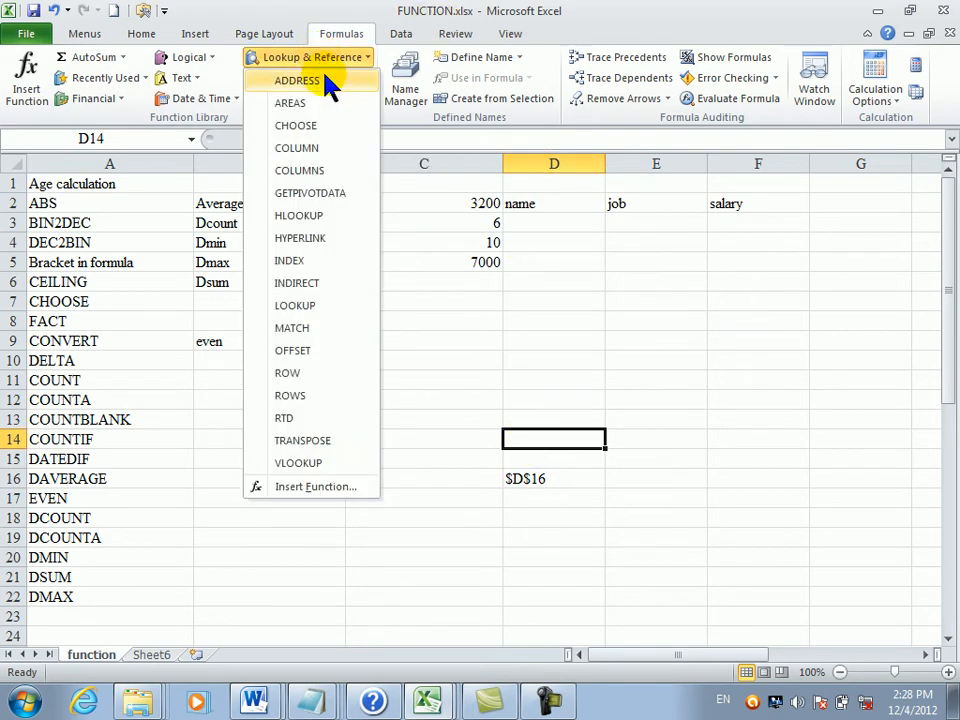
{"action": "left_click", "coordinate": [333, 77]}
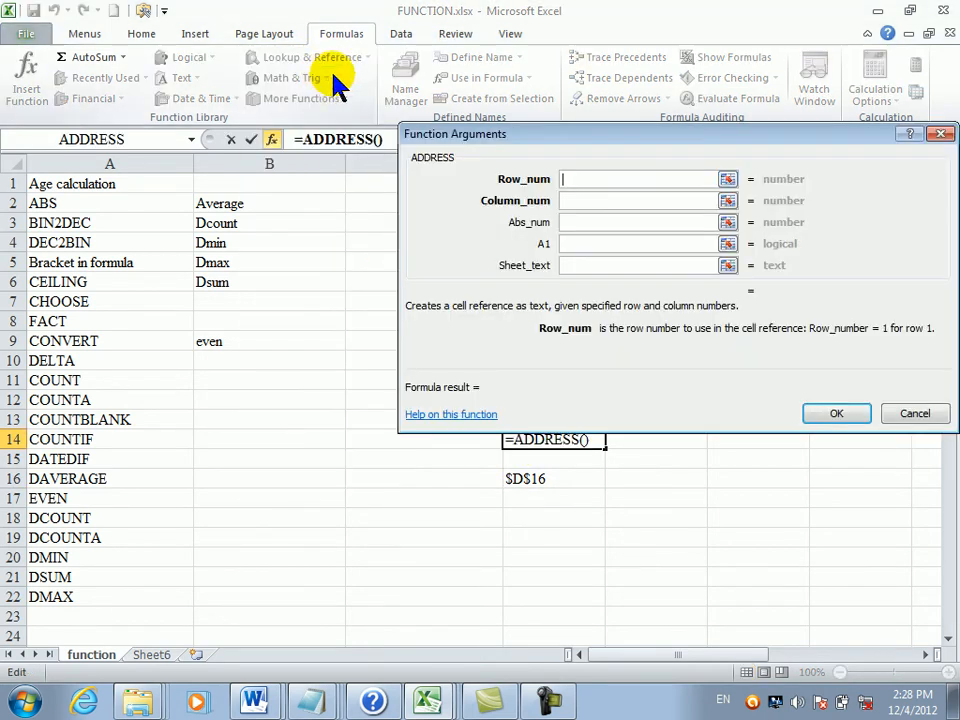
{"action": "type", "text": "33"}
{"action": "left_click", "coordinate": [576, 199]}
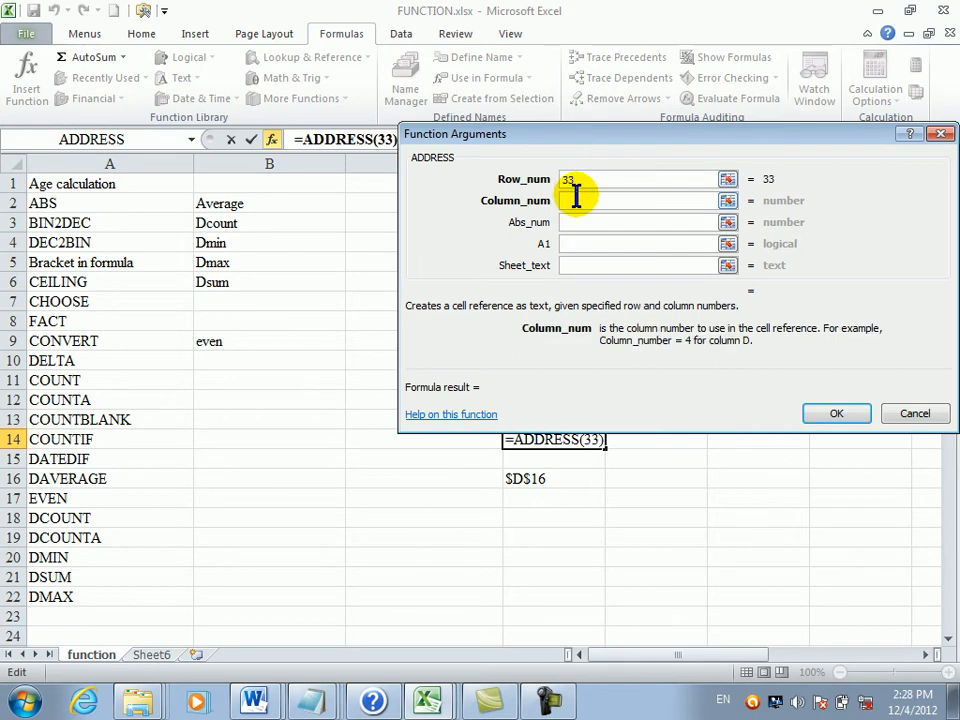
{"action": "type", "text": "23"}
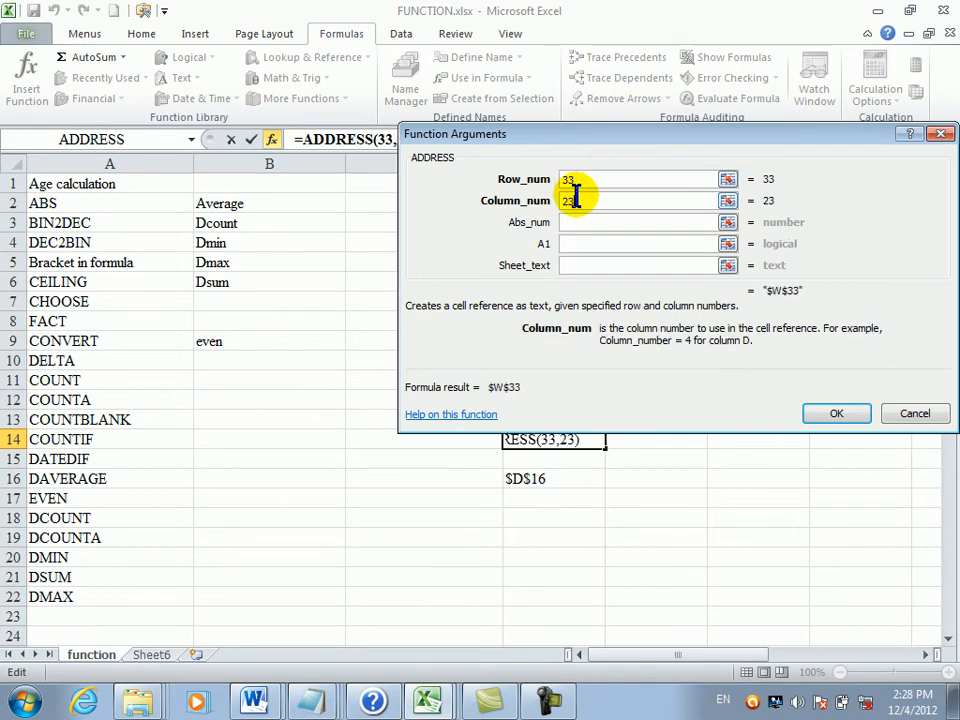
{"action": "key", "text": "Return"}
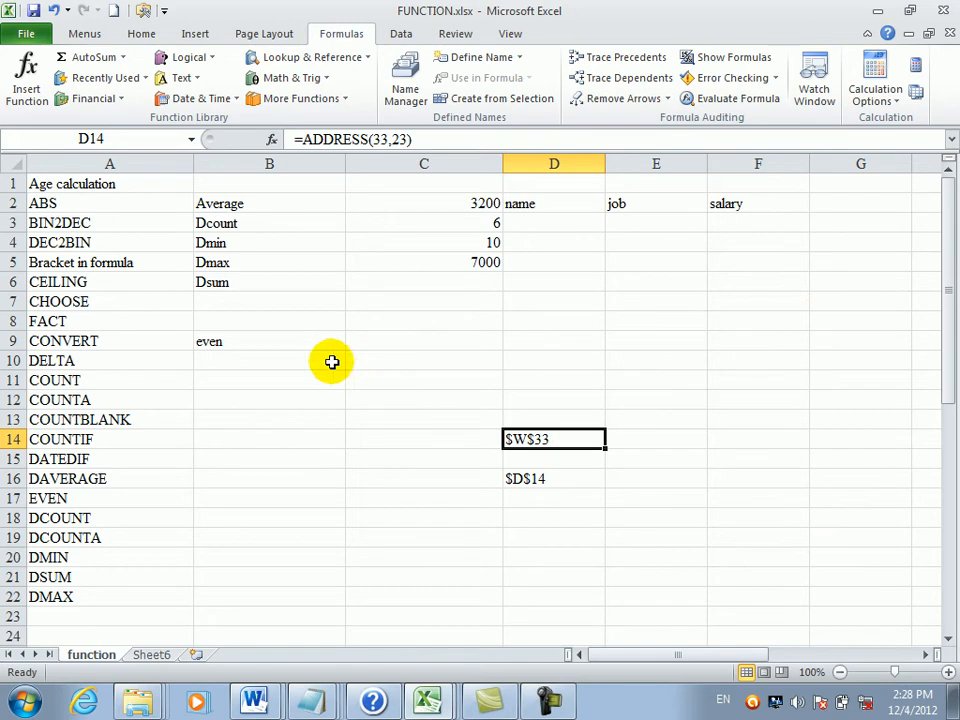
{"action": "left_click", "coordinate": [553, 457]}
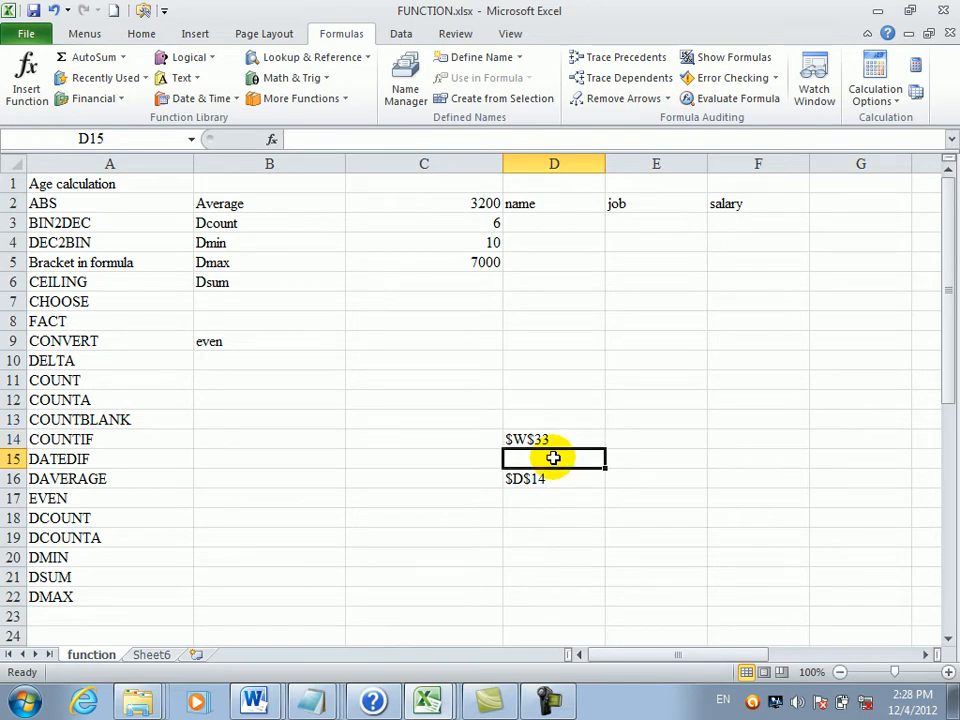
{"action": "left_click", "coordinate": [522, 379]}
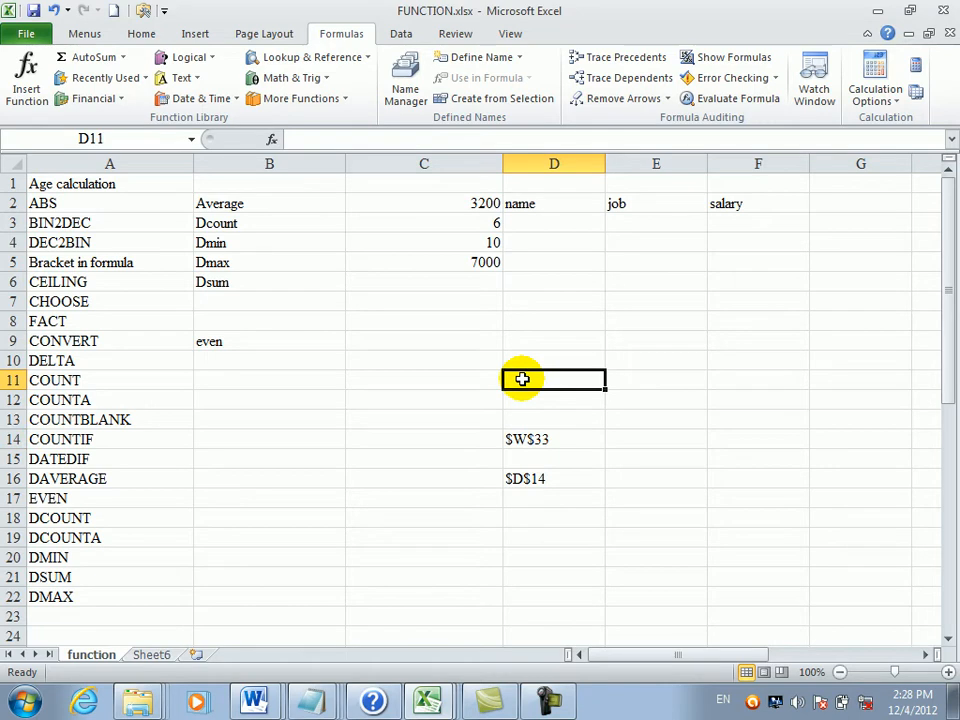
{"action": "left_click", "coordinate": [444, 377]}
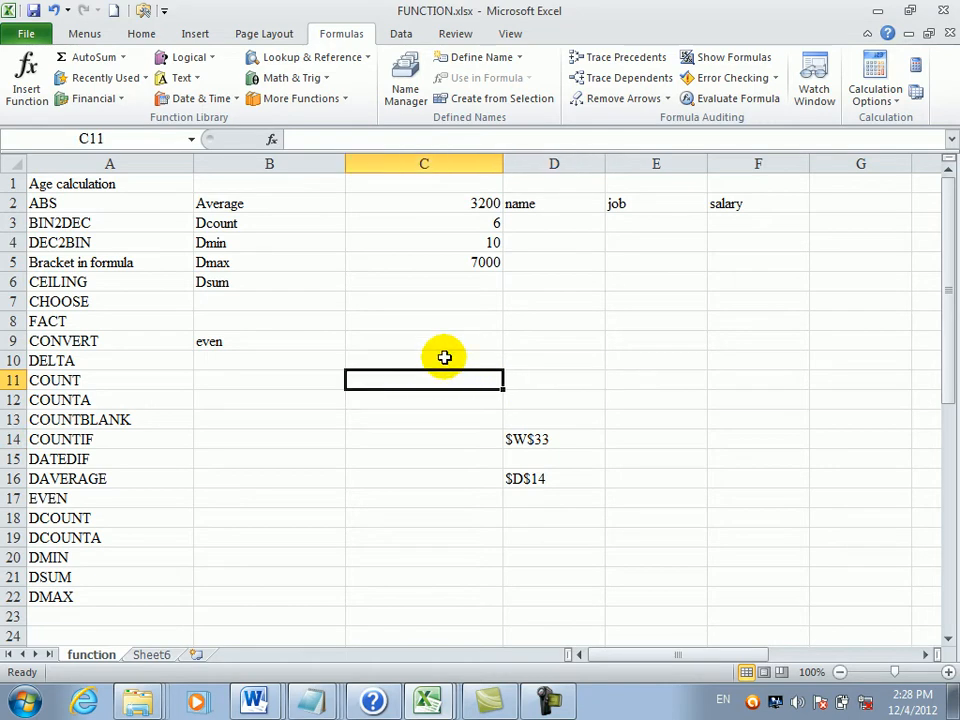
{"action": "left_click", "coordinate": [336, 60]}
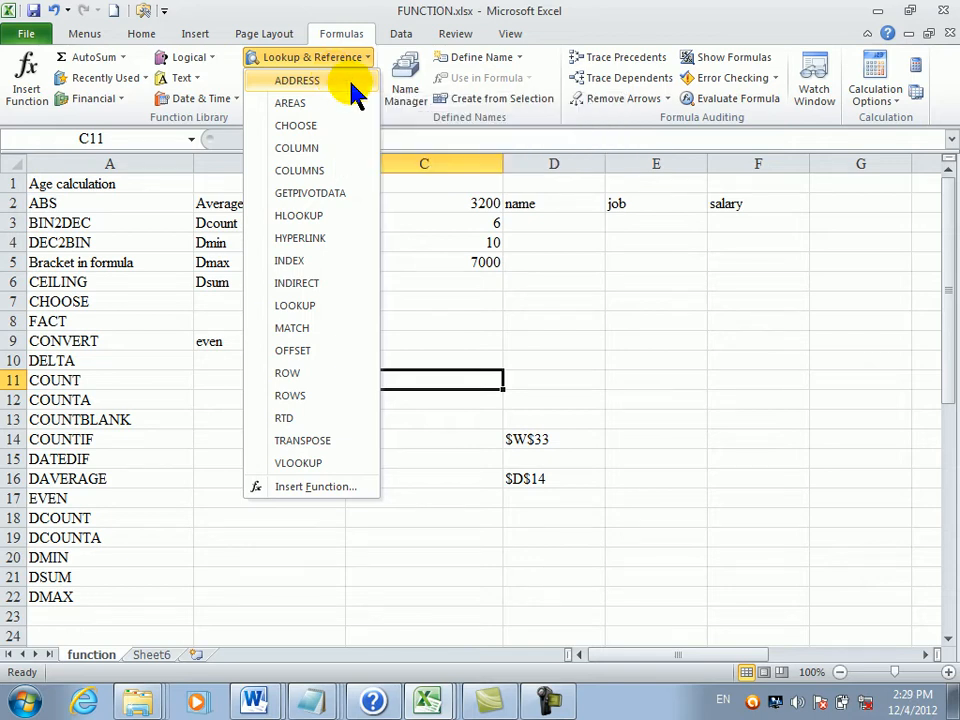
{"action": "left_click", "coordinate": [455, 215]}
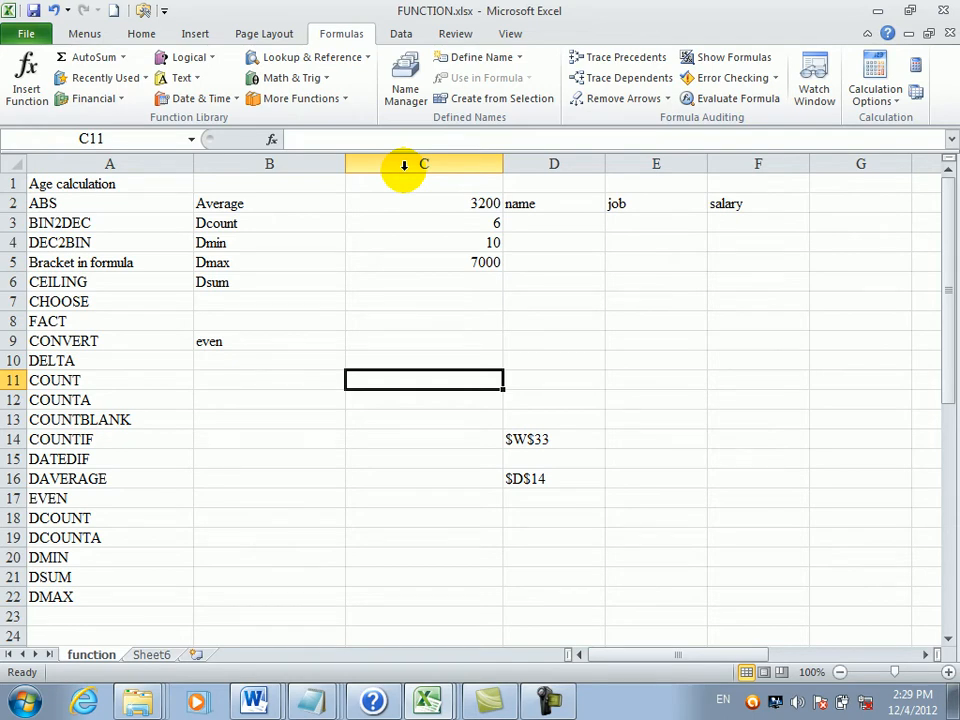
- Add a new blank worksheet after Sheet6
{"action": "left_click", "coordinate": [197, 654]}
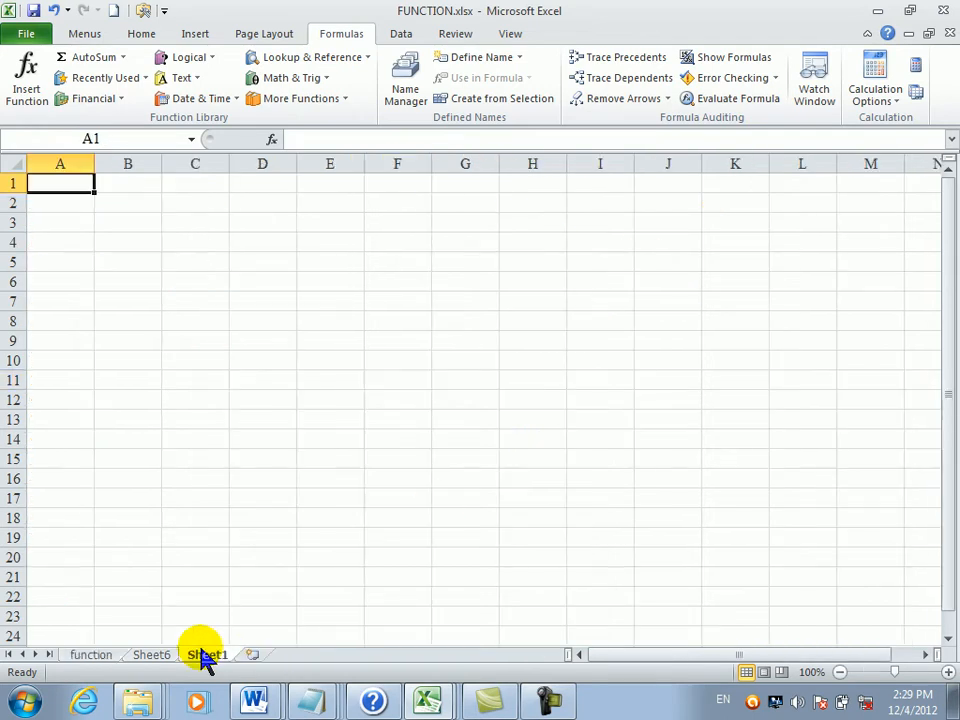
{"action": "left_click", "coordinate": [199, 256]}
{"action": "left_click", "coordinate": [241, 204]}
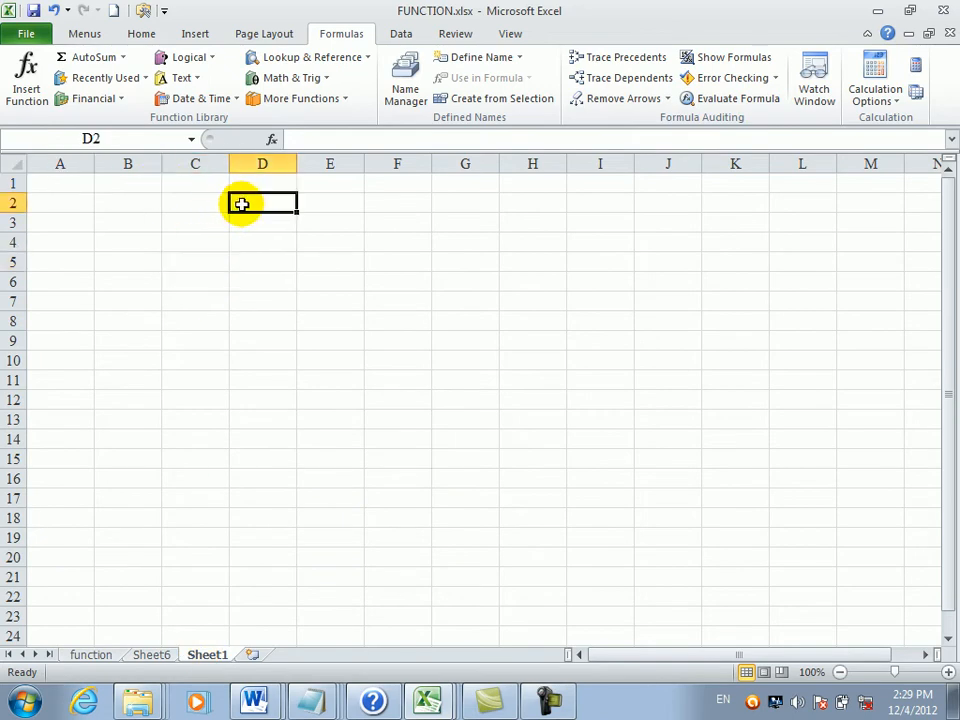
- Enter an AREAS formula in cell C1 with F3:G7, J4, J6:L12 and E12:G16 as one combined reference, accepting the proposed correction
{"action": "left_click", "coordinate": [193, 182]}
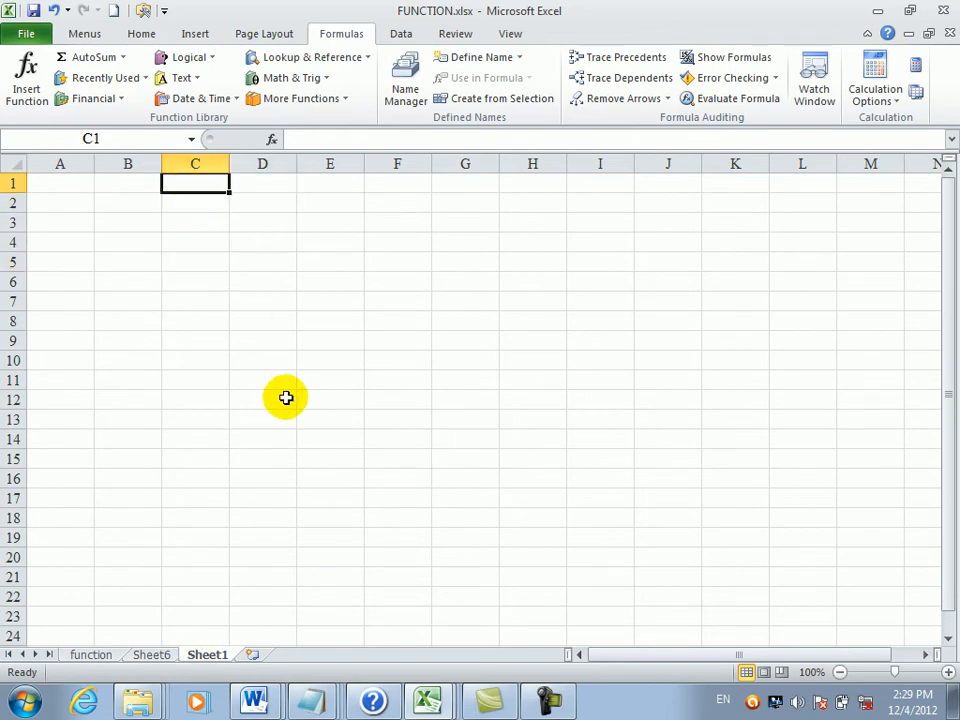
{"action": "type", "text": "=ar"}
{"action": "key", "text": "Tab"}
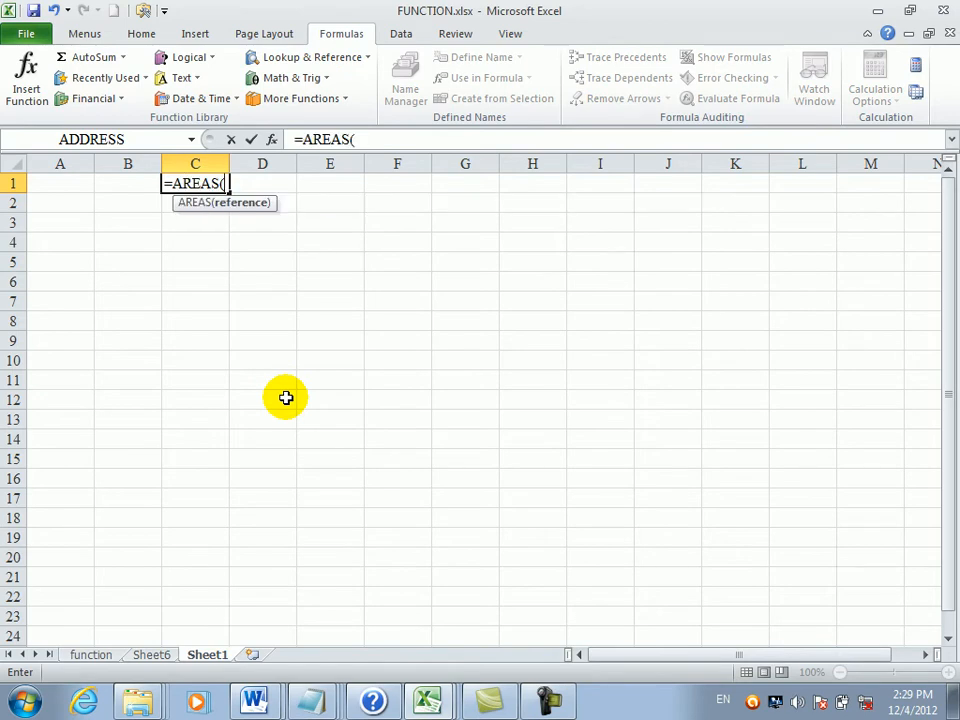
{"action": "type", "text": "("}
{"action": "left_click_drag", "start_coordinate": [420, 216], "coordinate": [488, 291]}
{"action": "type", "text": ","}
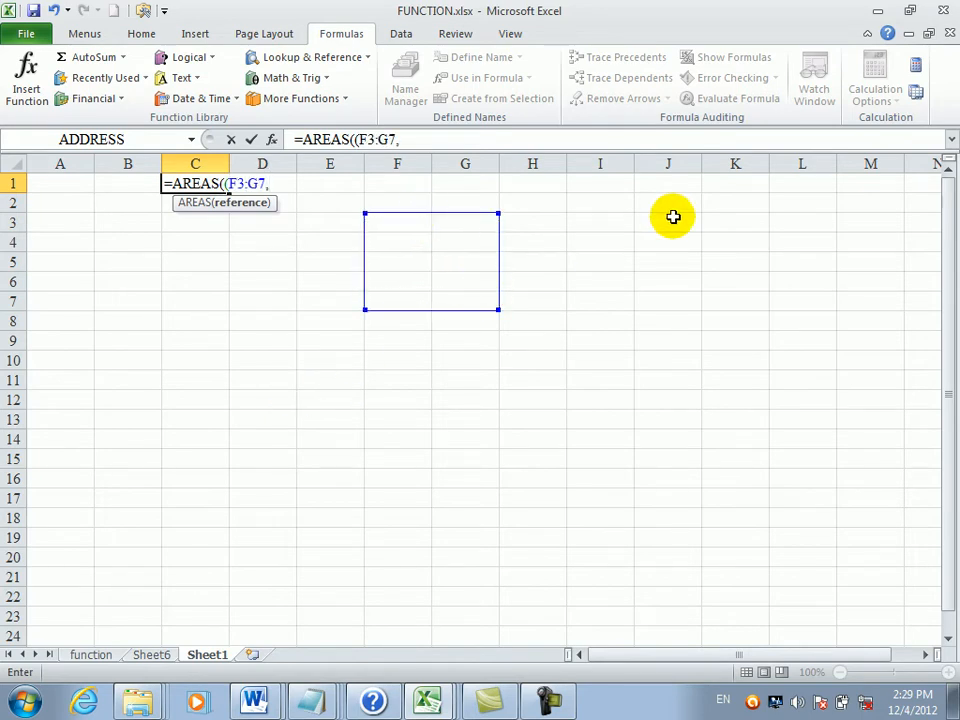
{"action": "left_click", "coordinate": [650, 238]}
{"action": "type", "text": ","}
{"action": "left_click_drag", "start_coordinate": [650, 281], "coordinate": [793, 407]}
{"action": "type", "text": ","}
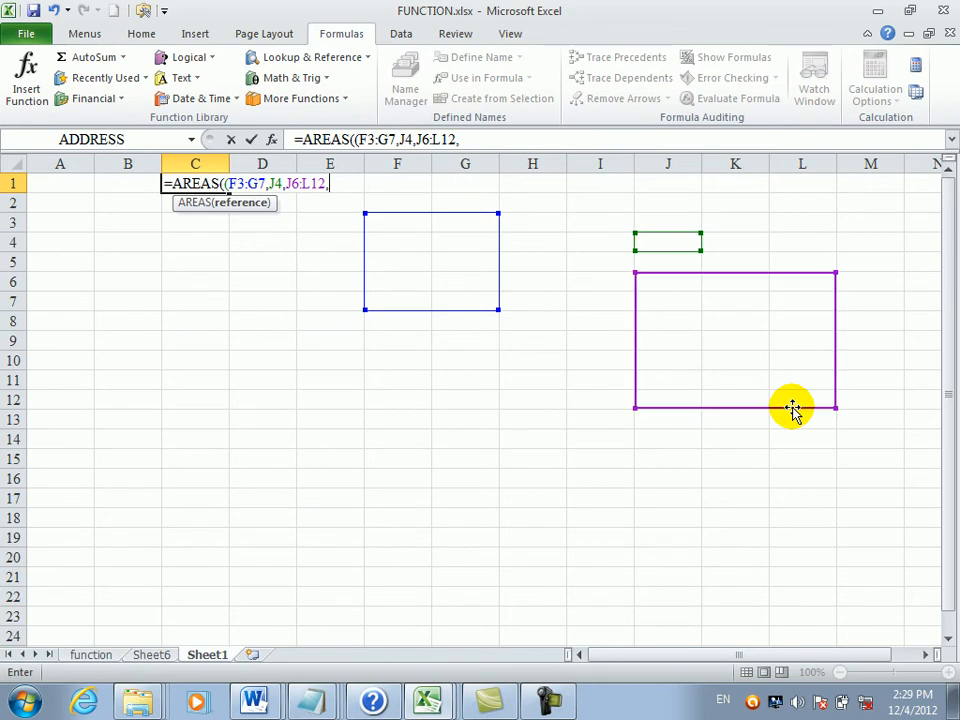
{"action": "left_click_drag", "start_coordinate": [349, 403], "coordinate": [454, 481]}
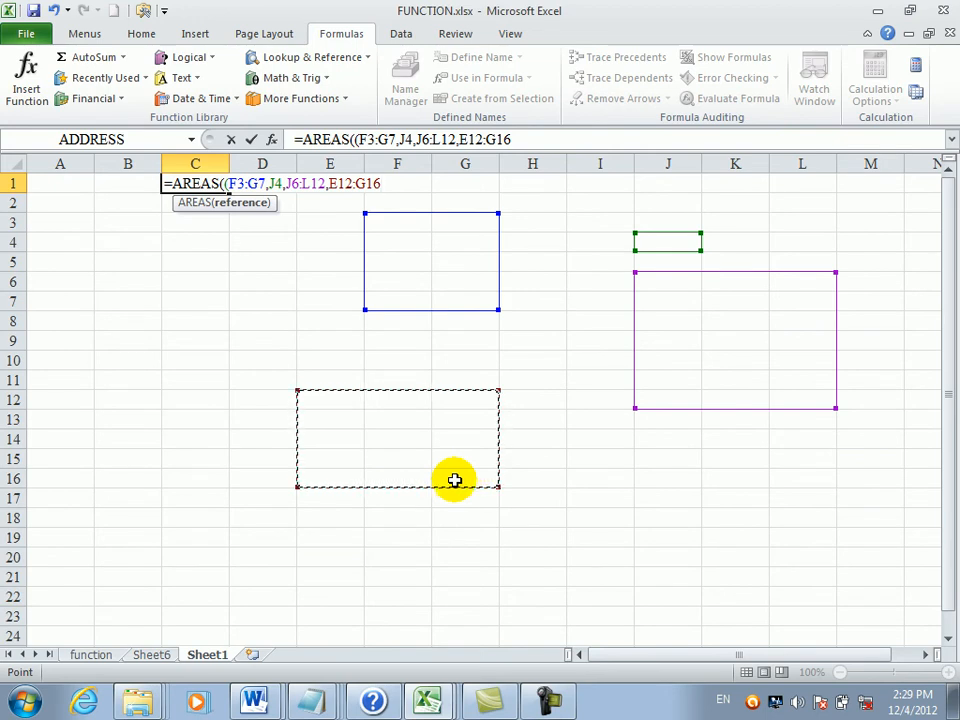
{"action": "key", "text": "Return"}
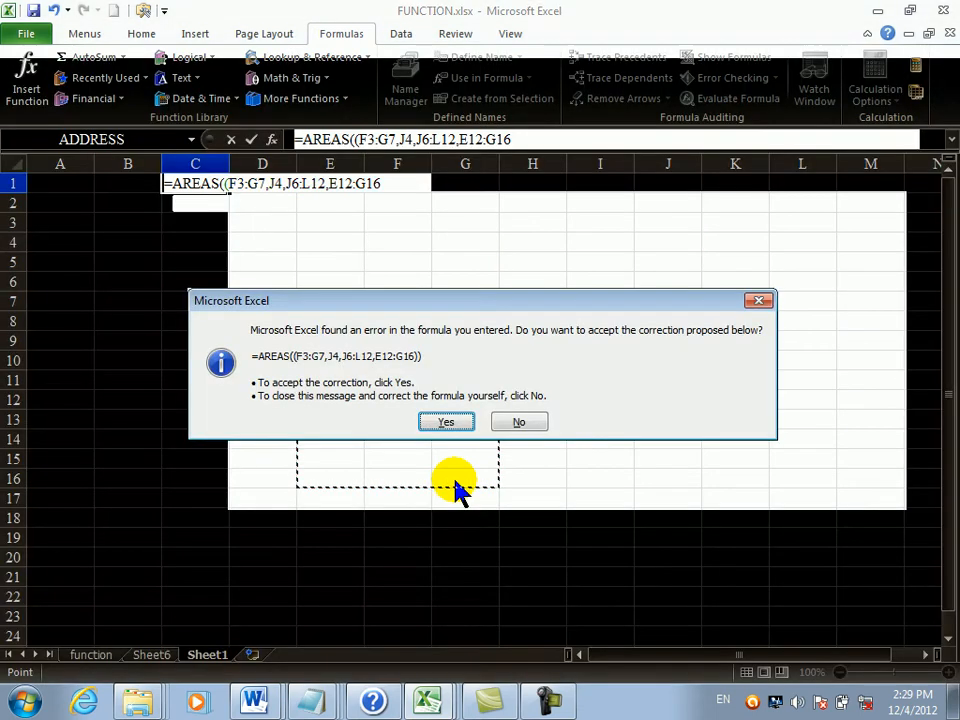
{"action": "key", "text": "Return"}
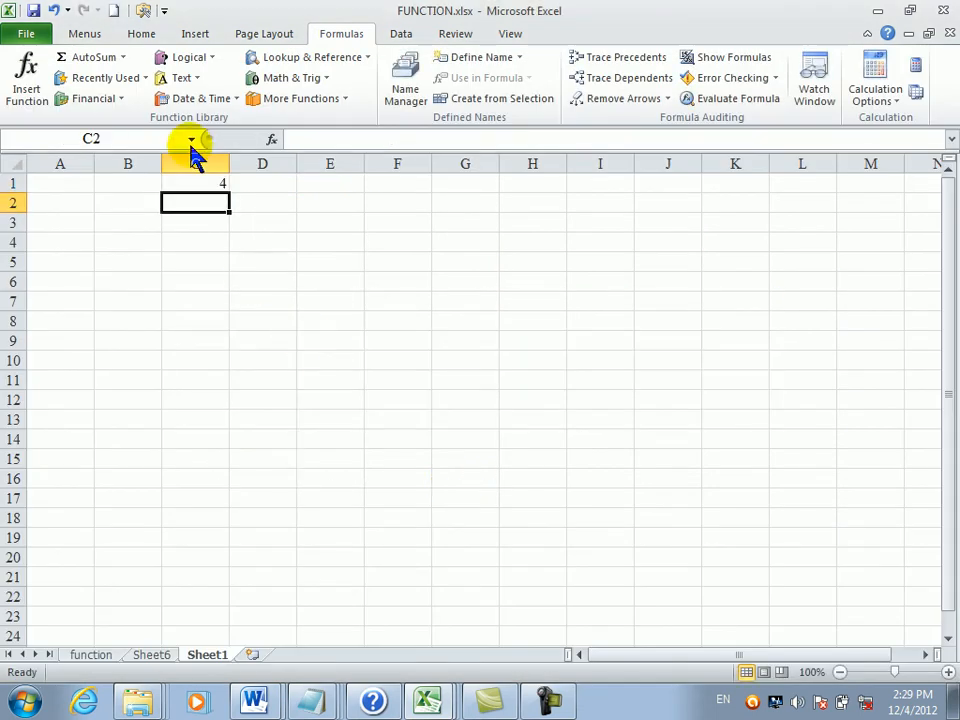
- Move the AREAS formula from C1 down to C2 and enter the label "areas" in C1
{"action": "left_click", "coordinate": [204, 183]}
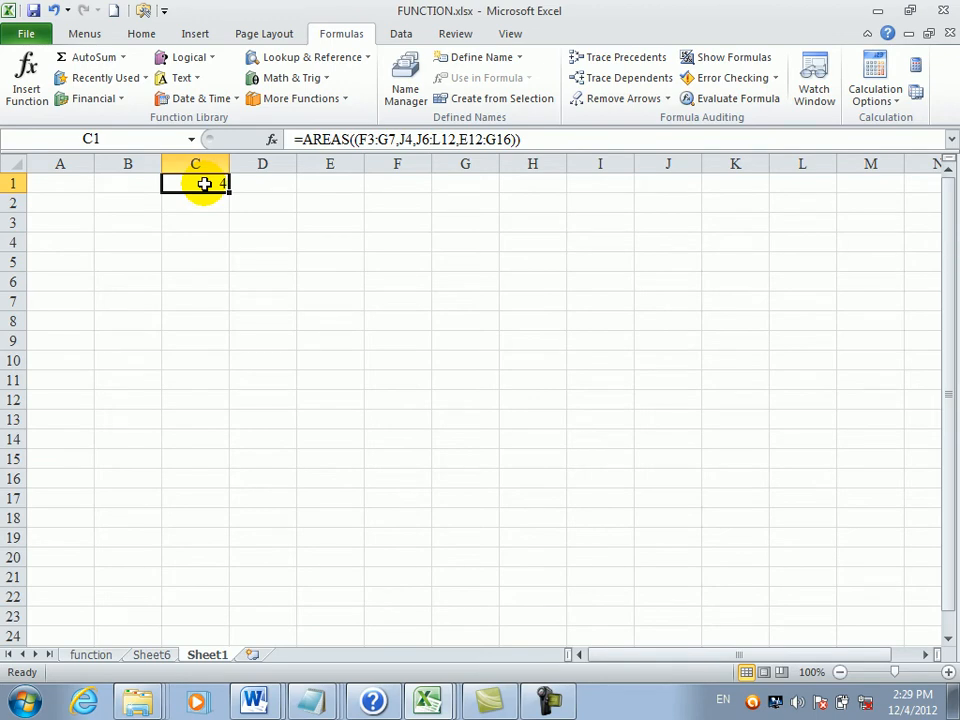
{"action": "left_click_drag", "start_coordinate": [206, 193], "coordinate": [210, 212]}
{"action": "left_click", "coordinate": [202, 180]}
{"action": "type", "text": "ar"}
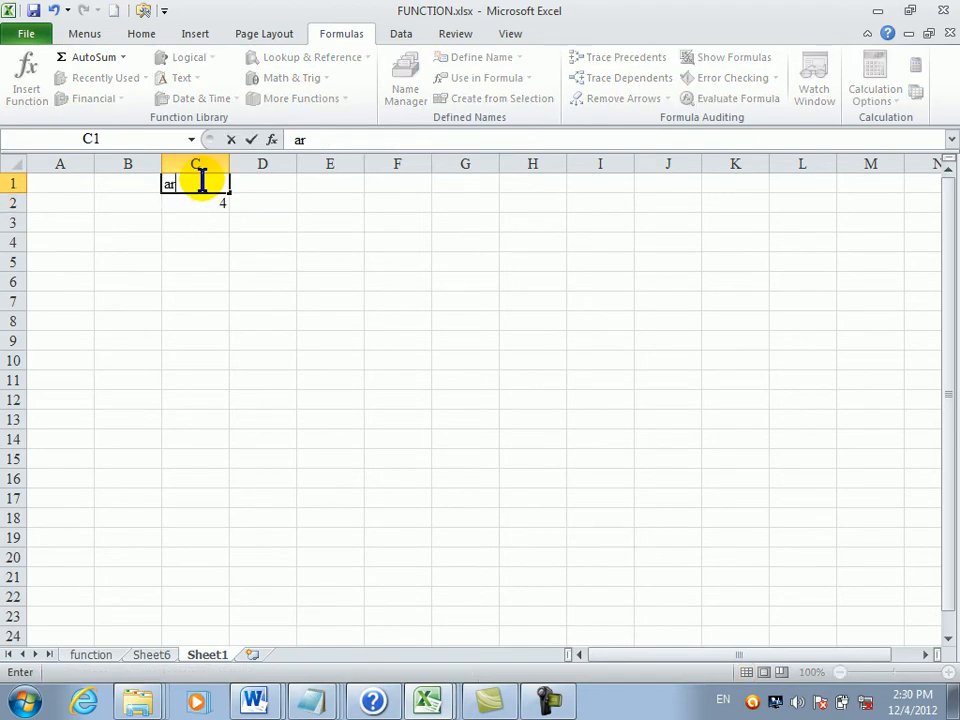
{"action": "type", "text": "eas"}
{"action": "key", "text": "Return"}
{"action": "left_click", "coordinate": [272, 208]}
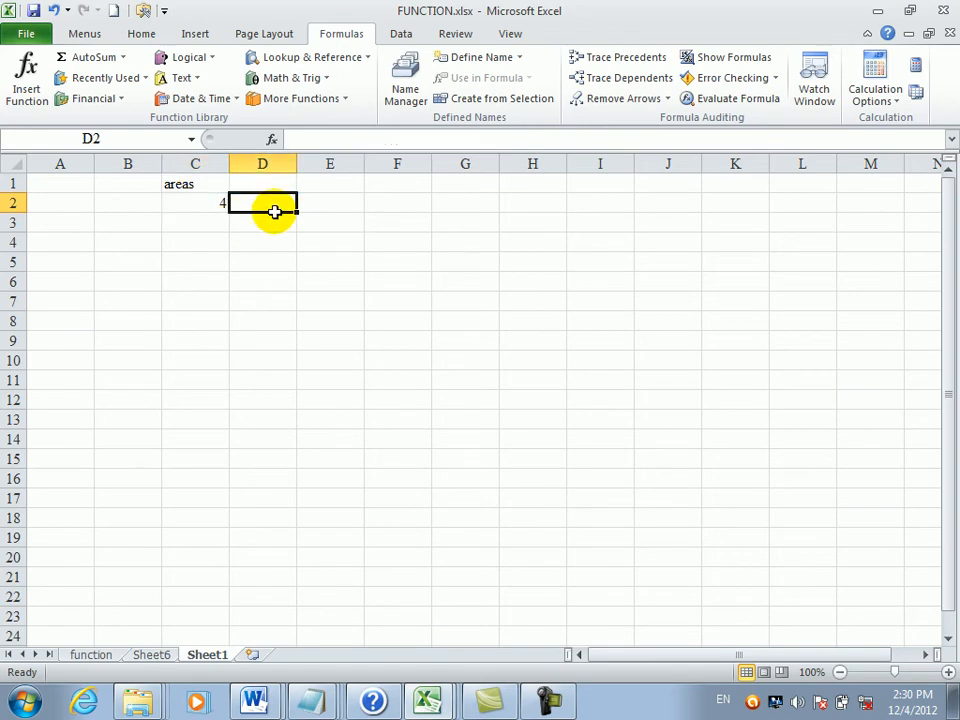
{"action": "left_click", "coordinate": [194, 201]}
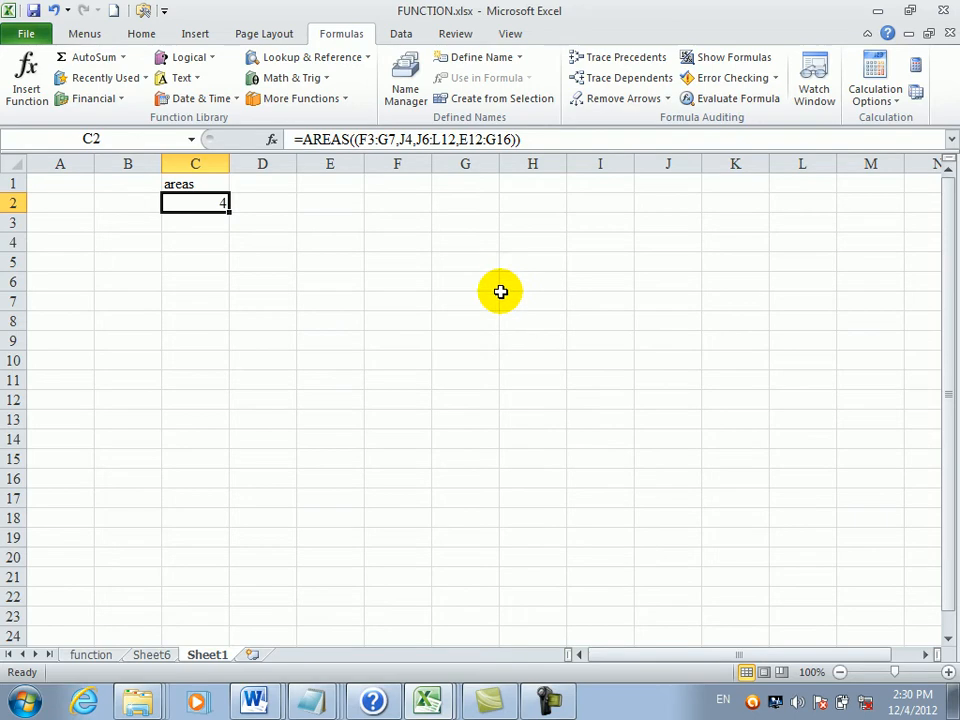
{"action": "left_click", "coordinate": [419, 308]}
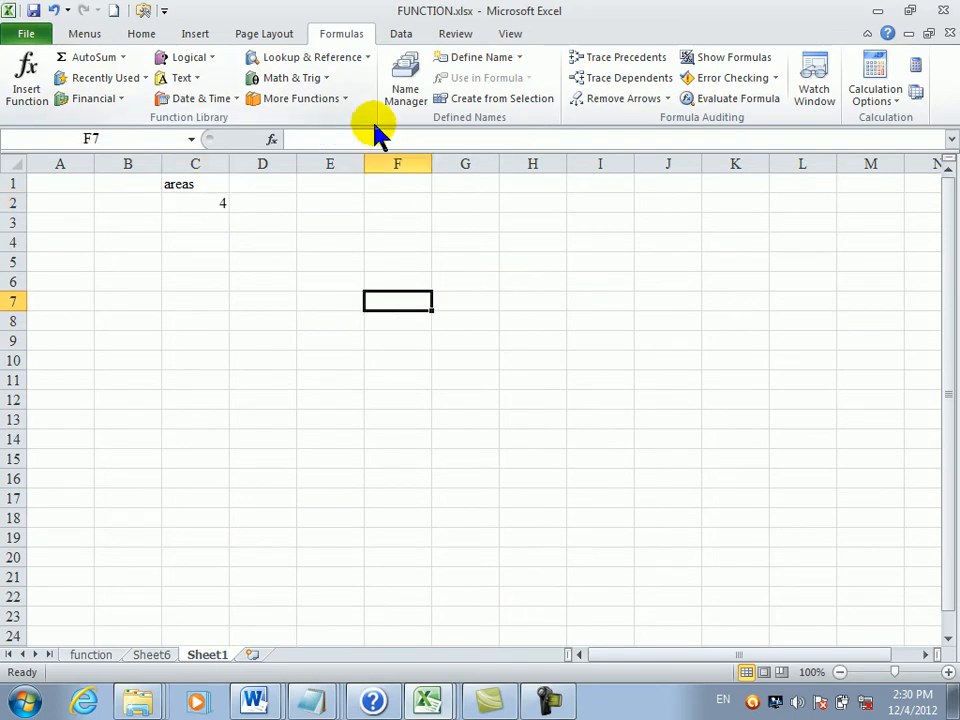
{"action": "left_click", "coordinate": [362, 60]}
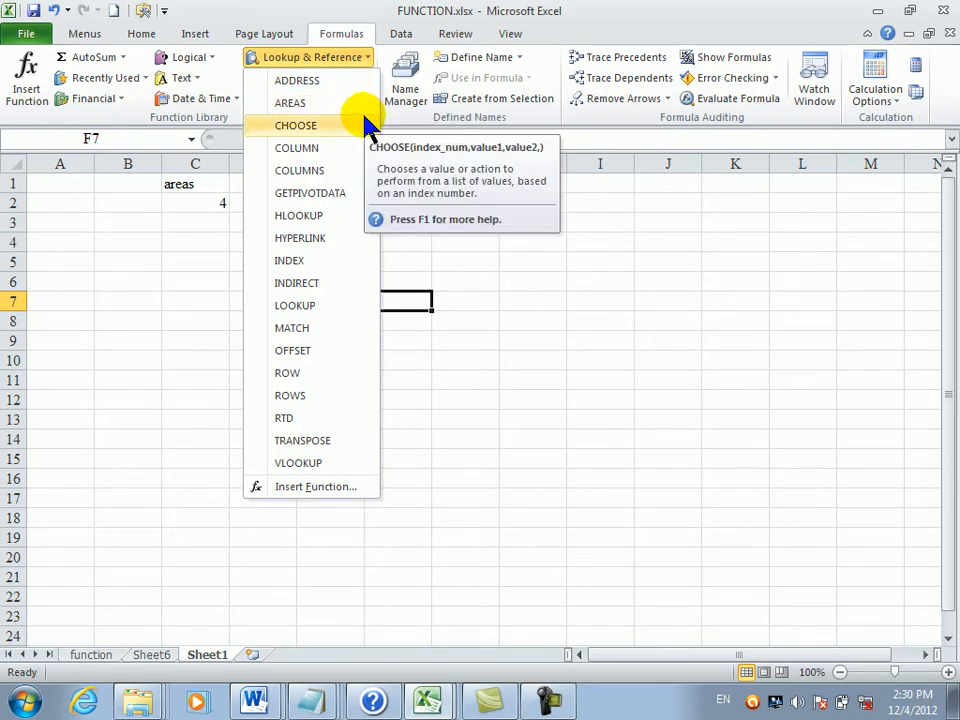
{"action": "left_click", "coordinate": [489, 305]}
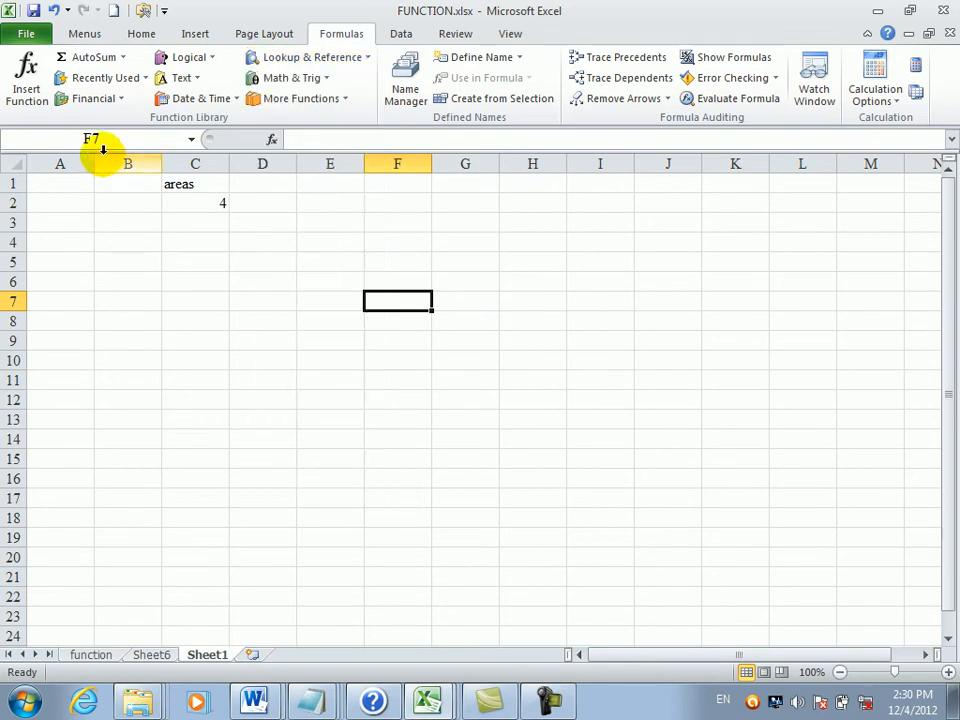
- Clear the contents of the range A1:E5 on Sheet1
{"action": "left_click_drag", "start_coordinate": [85, 188], "coordinate": [326, 257]}
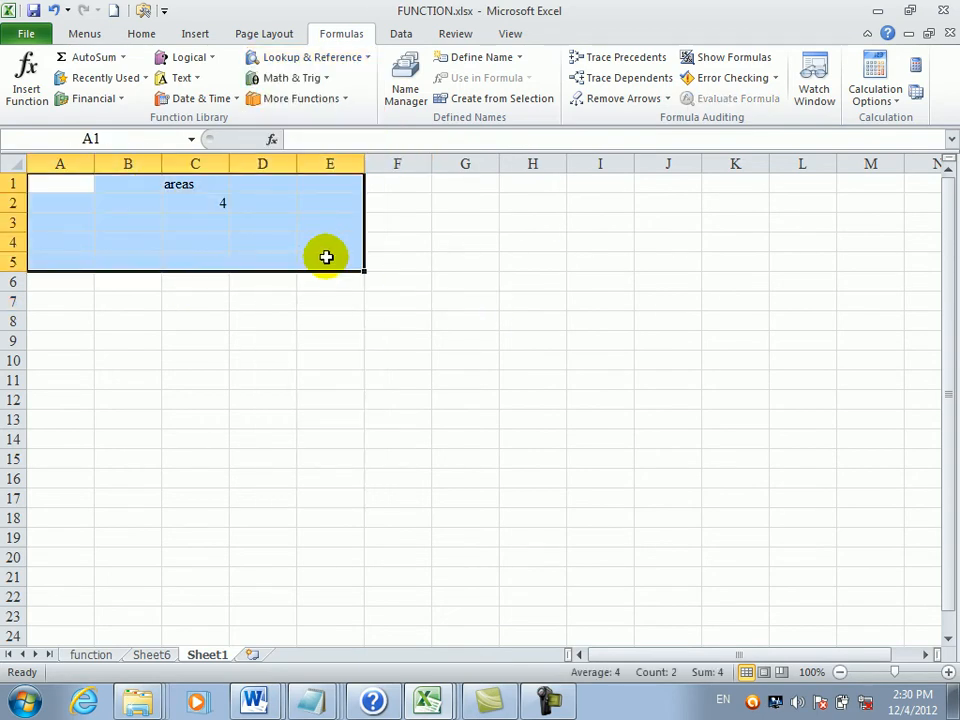
{"action": "key", "text": "Delete"}
{"action": "left_click", "coordinate": [315, 259]}
{"action": "left_click", "coordinate": [136, 297]}
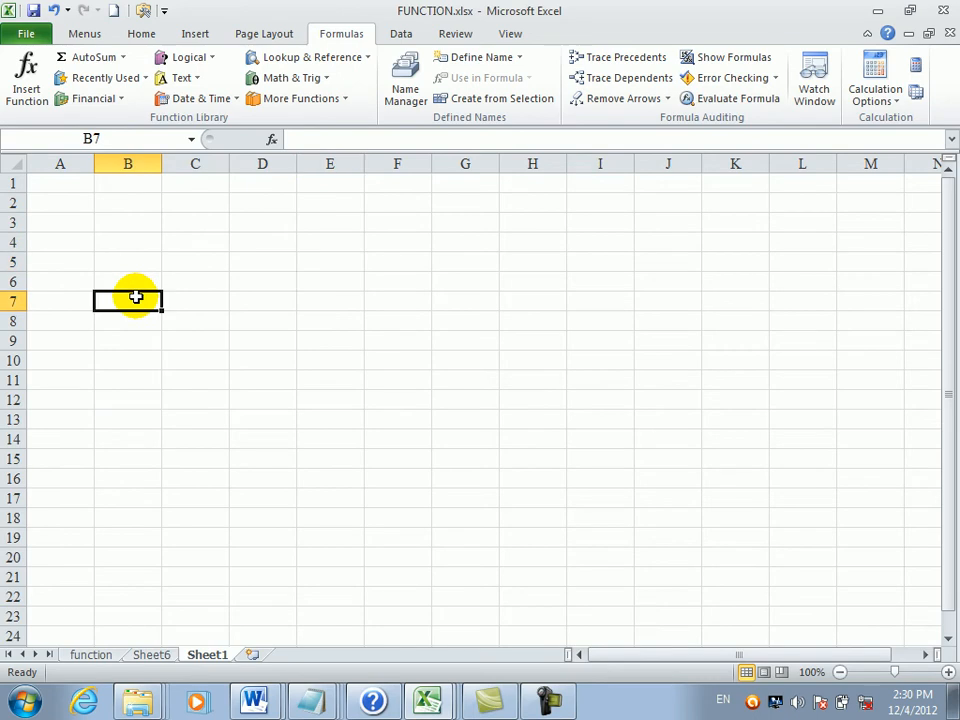
{"action": "left_click", "coordinate": [75, 300]}
{"action": "type", "text": "name"}
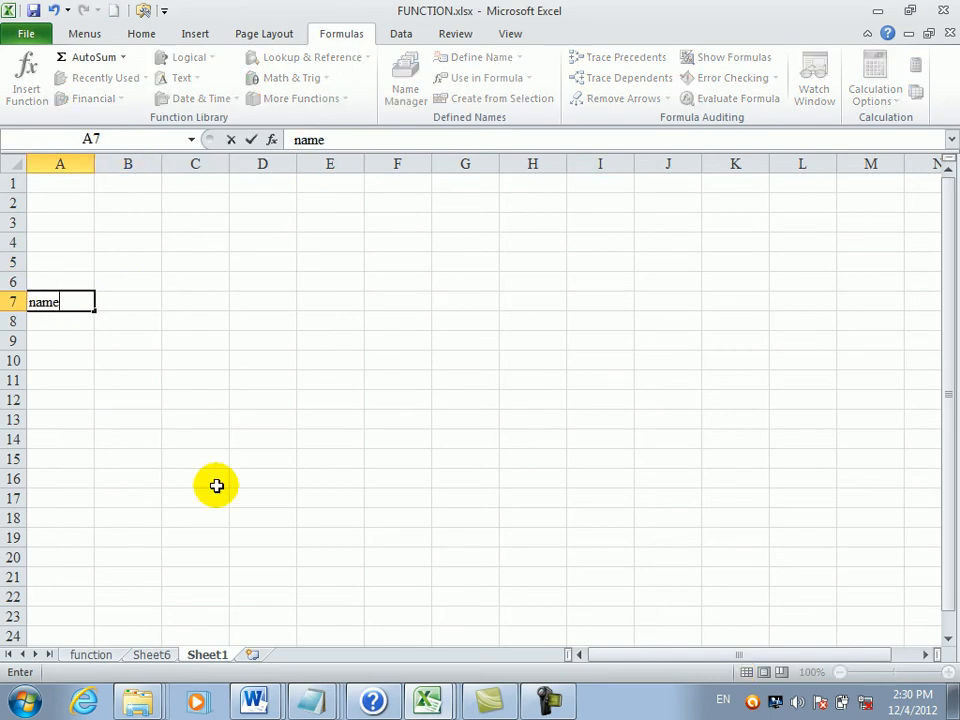
{"action": "key", "text": "Tab"}
{"action": "type", "text": "ban"}
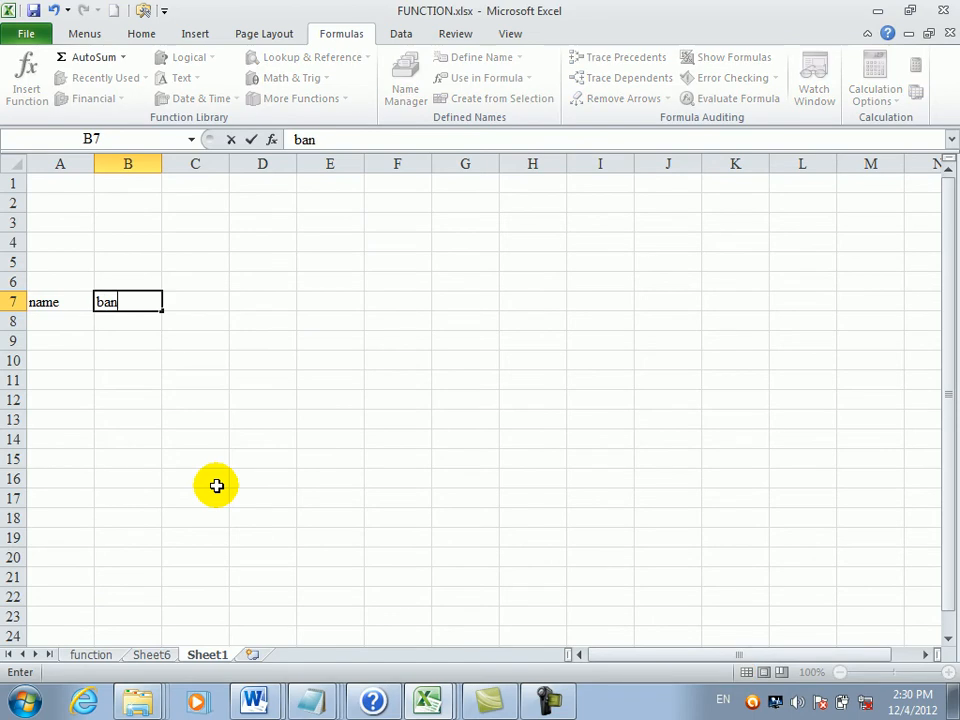
{"action": "key", "text": "BackSpace"}
{"action": "key", "text": "BackSpace"}
{"action": "key", "text": "BackSpace"}
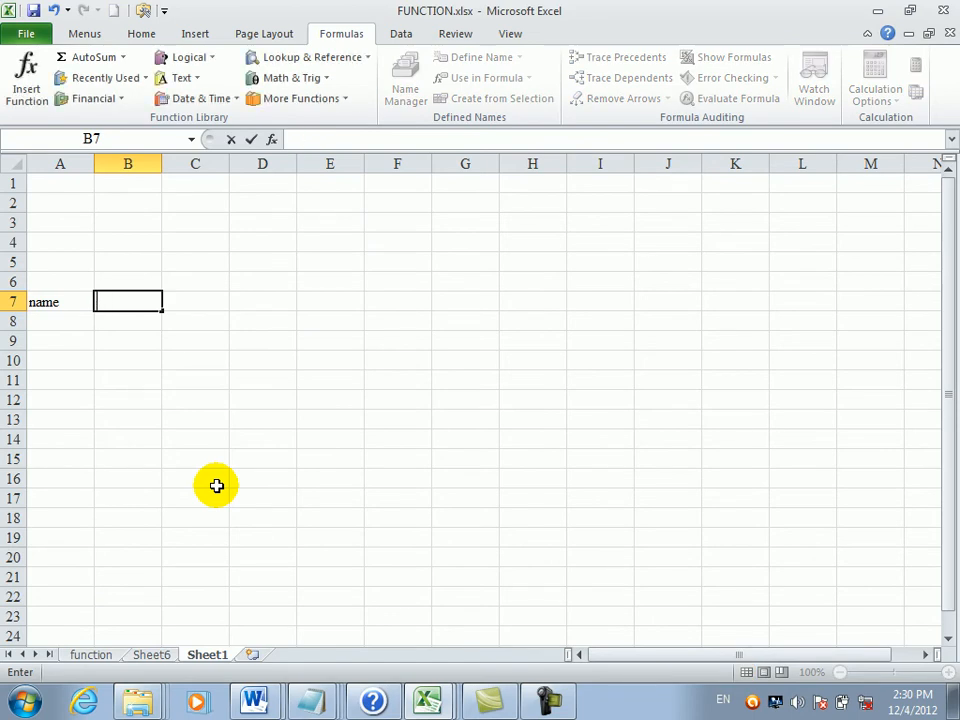
- Enter the column header "nam ofbanks" in cell A7
{"action": "key", "text": "Left"}
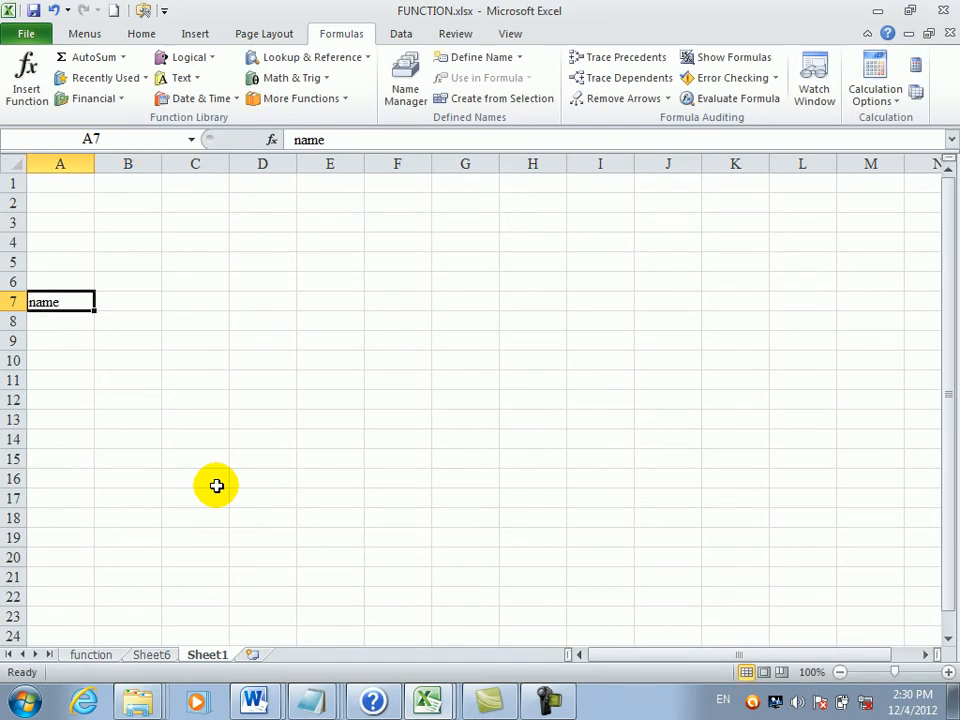
{"action": "type", "text": "nam ofb"}
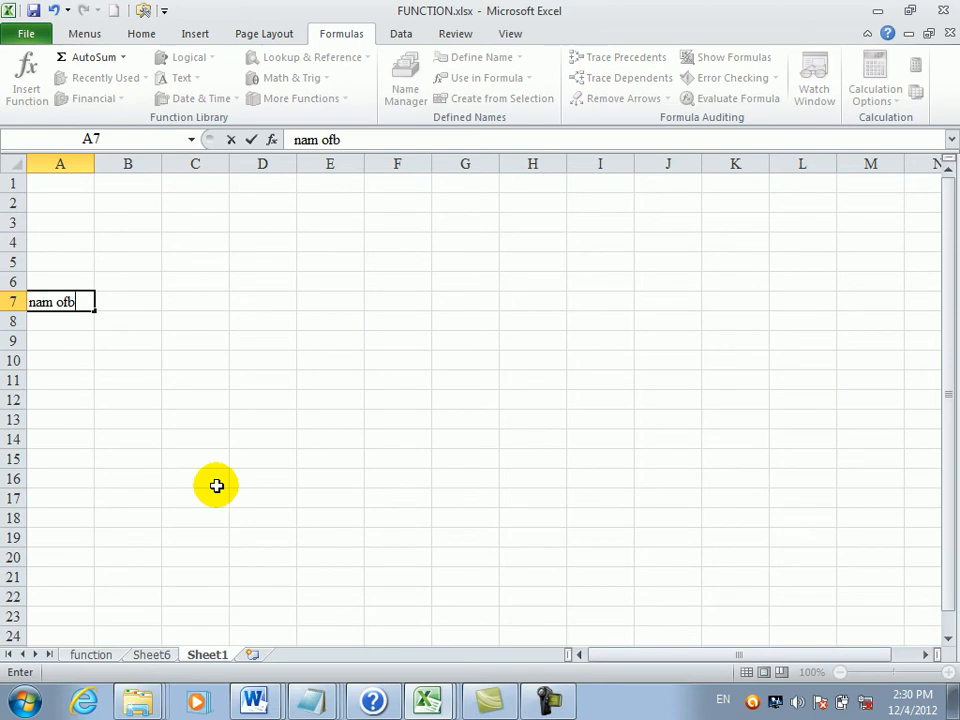
{"action": "type", "text": "anks"}
{"action": "key", "text": "Right"}
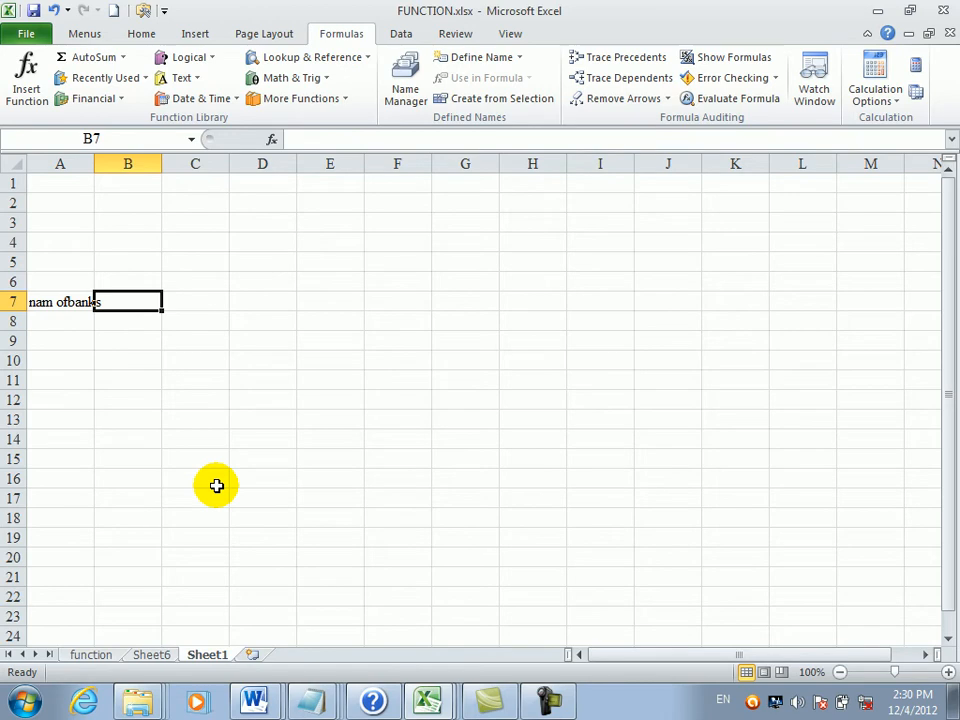
{"action": "type", "text": "bran"}
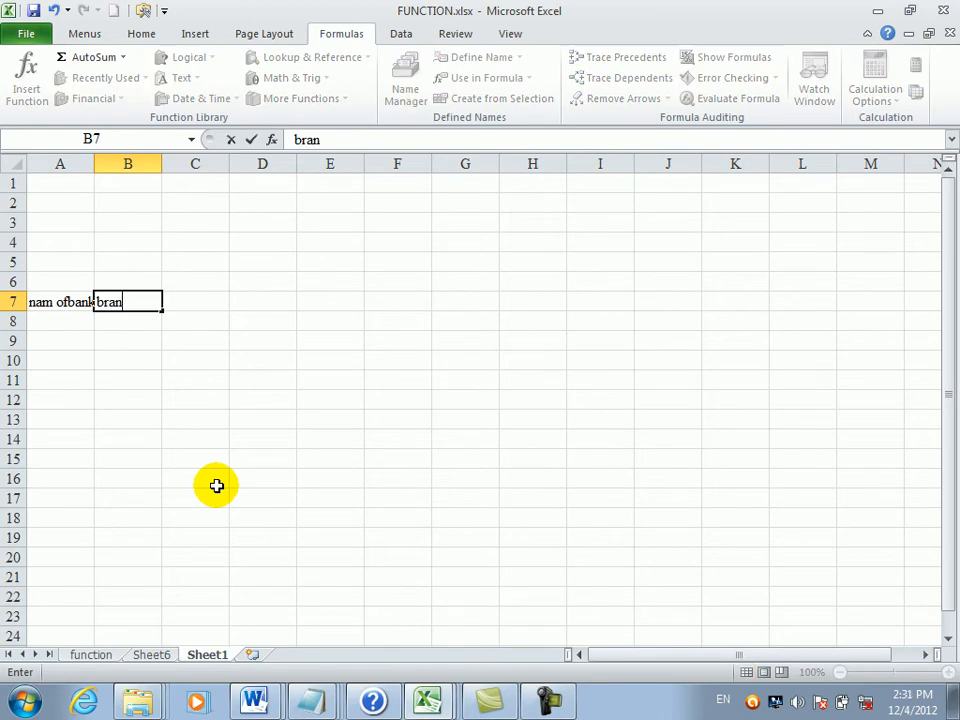
{"action": "type", "text": "ch"}
{"action": "key", "text": "BackSpace"}
{"action": "key", "text": "BackSpace"}
{"action": "key", "text": "BackSpace"}
{"action": "key", "text": "BackSpace"}
{"action": "key", "text": "BackSpace"}
{"action": "key", "text": "BackSpace"}
- Enter the column headers "location" in B7 and "cell" in C7
{"action": "type", "text": "location"}
{"action": "key", "text": "Tab"}
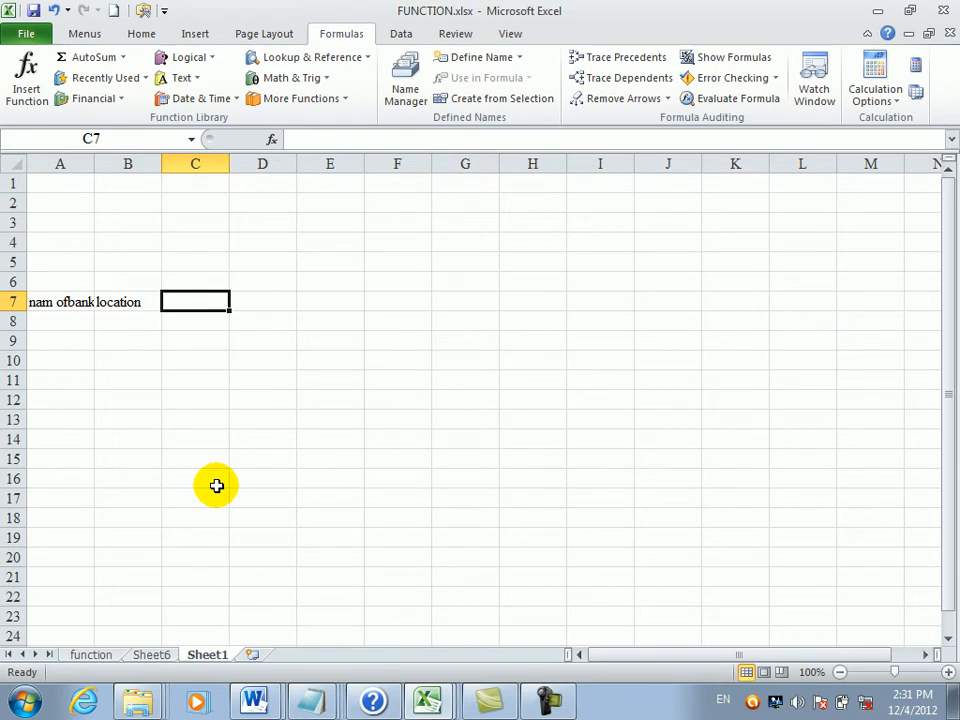
{"action": "type", "text": "cell"}
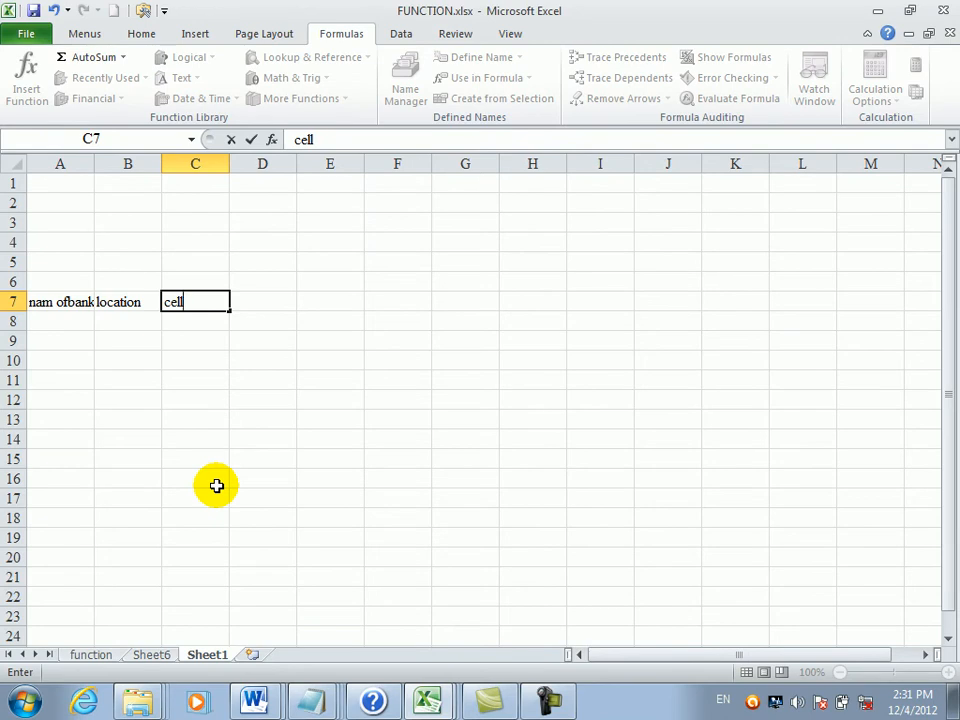
{"action": "key", "text": "Return"}
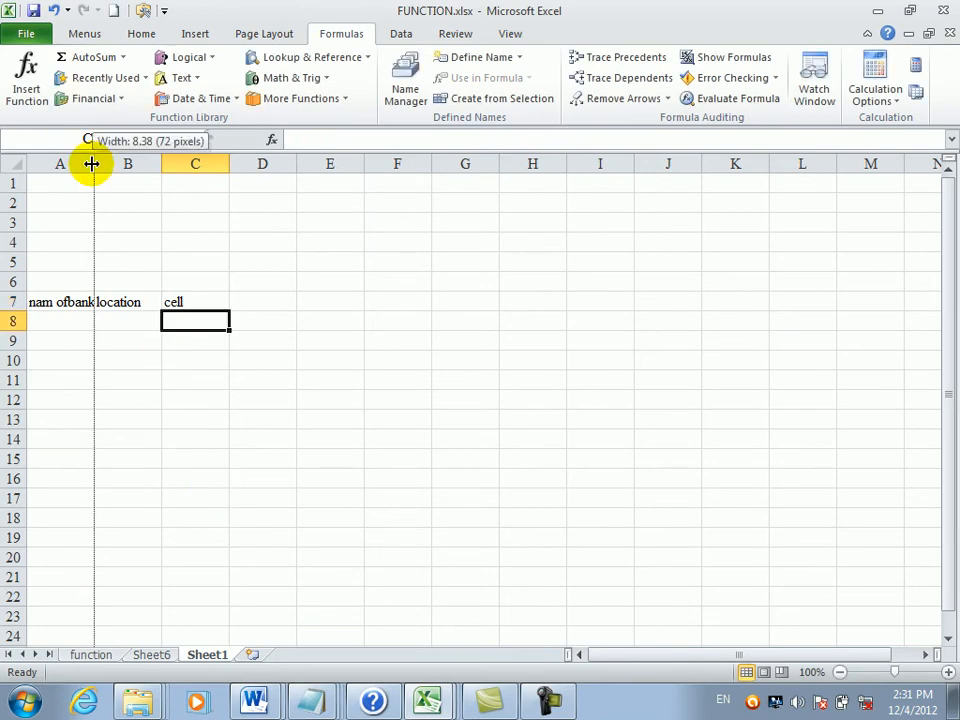
- Widen column A slightly so that it fits the header in A7, and select cell A8
{"action": "left_click_drag", "start_coordinate": [94, 163], "coordinate": [104, 163]}
{"action": "left_click_drag", "start_coordinate": [270, 264], "coordinate": [272, 282]}
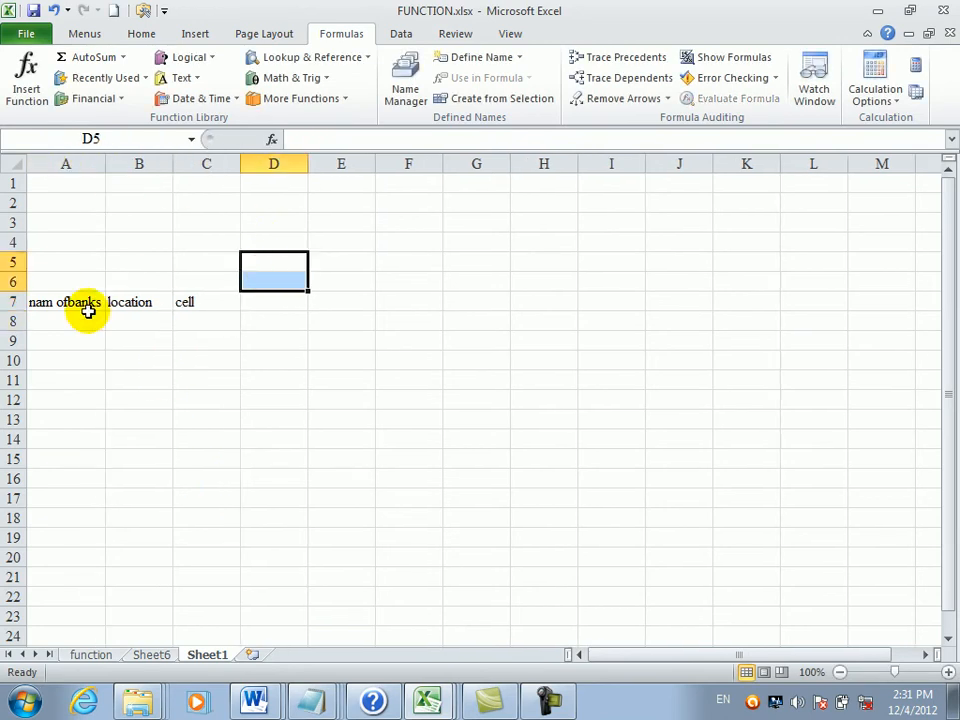
{"action": "left_click", "coordinate": [90, 315]}
{"action": "mouse_move", "coordinate": [325, 705]}
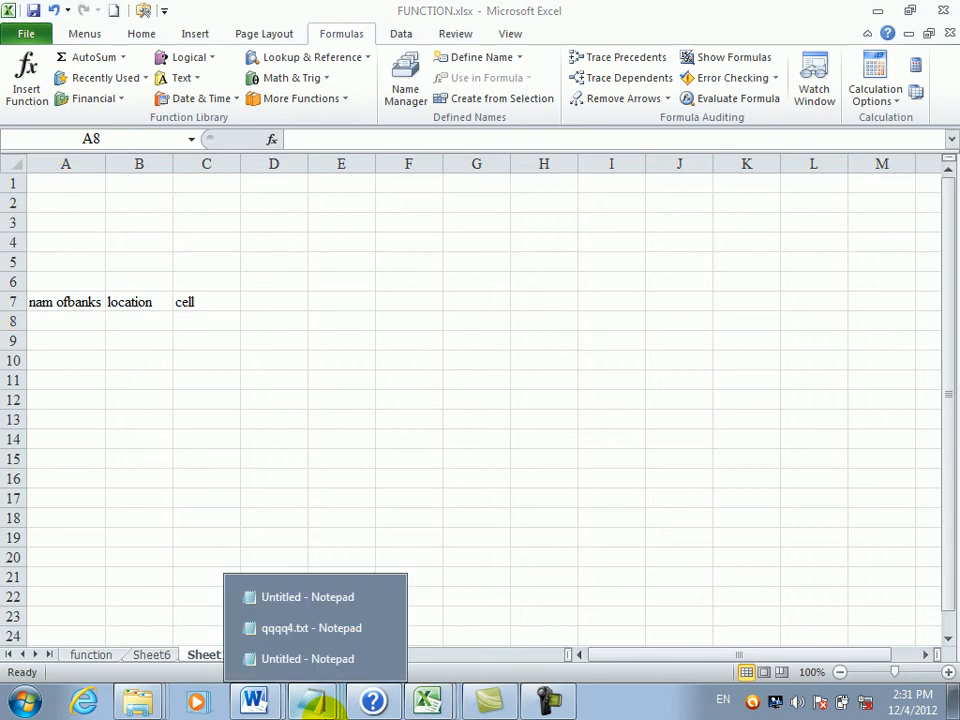
{"action": "left_click", "coordinate": [40, 322]}
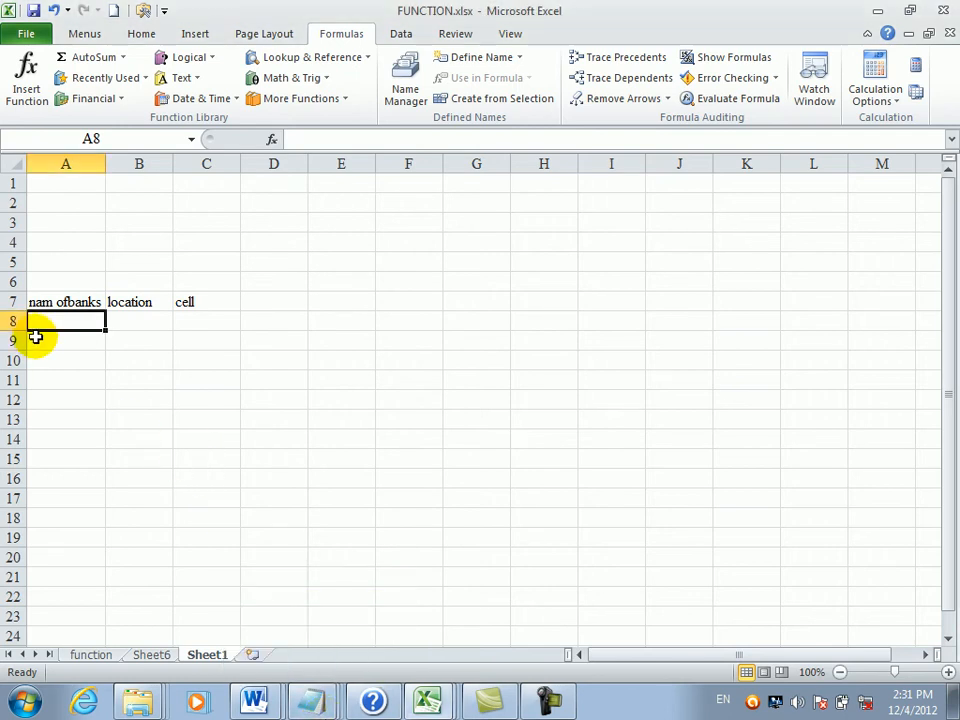
- Fill row 8 of the bank table with "kbl bank", location "paktia" and a cell number
{"action": "type", "text": "kbl bank"}
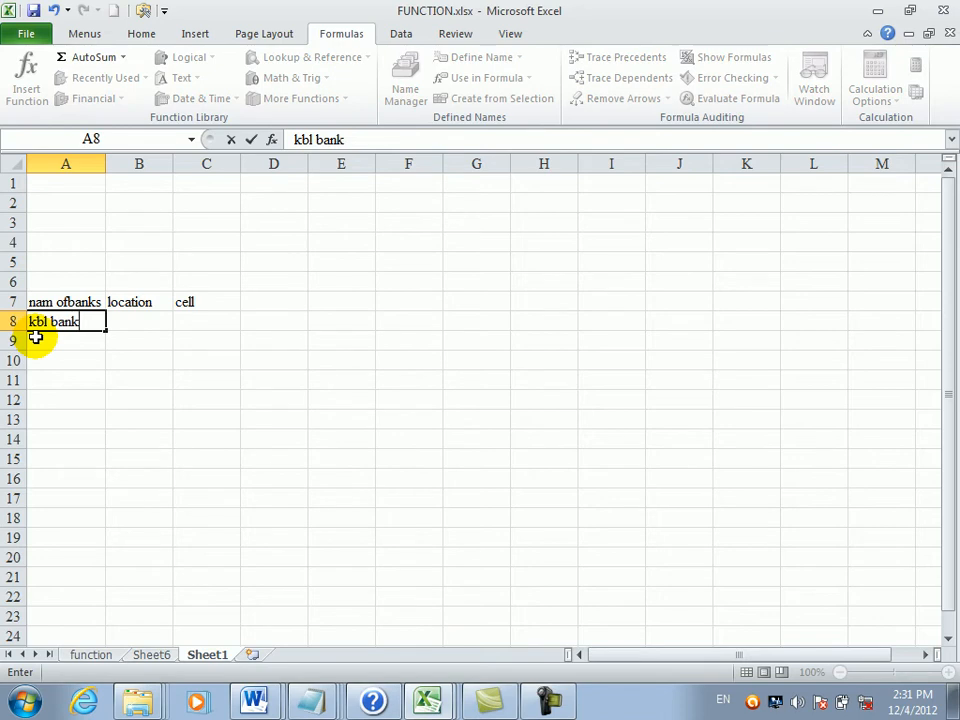
{"action": "key", "text": "Tab"}
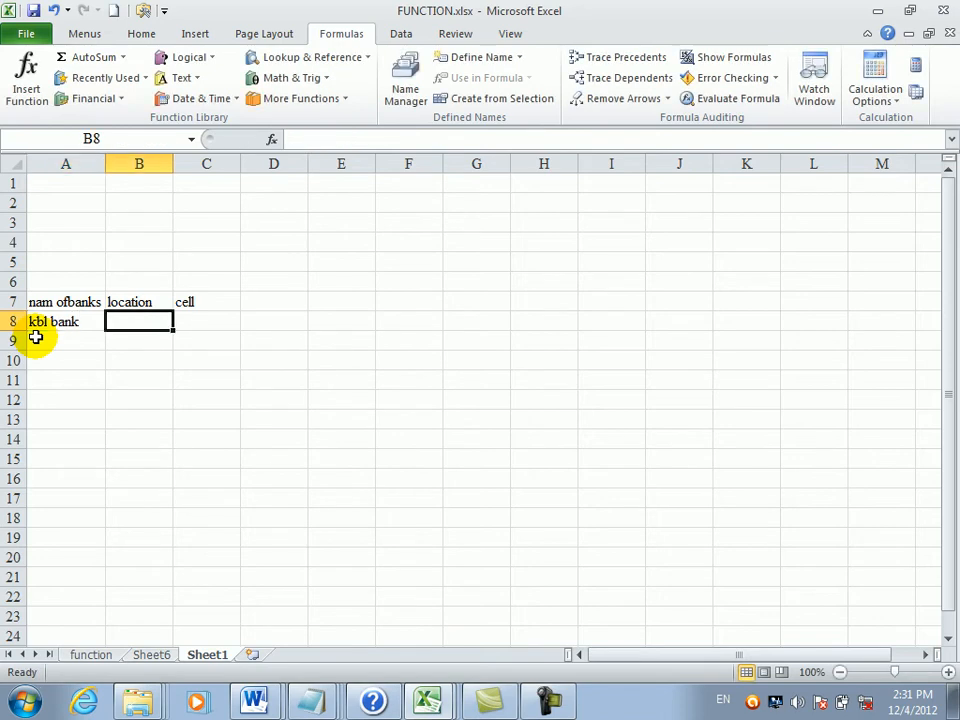
{"action": "type", "text": "pak"}
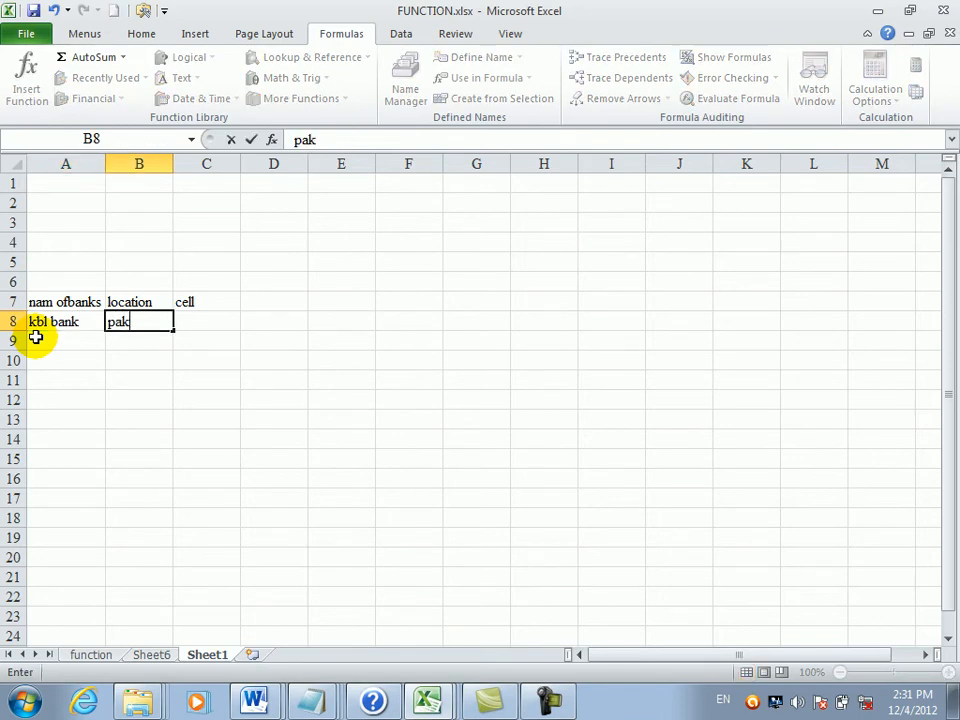
{"action": "type", "text": "tia"}
{"action": "key", "text": "Tab"}
{"action": "type", "text": "435345"}
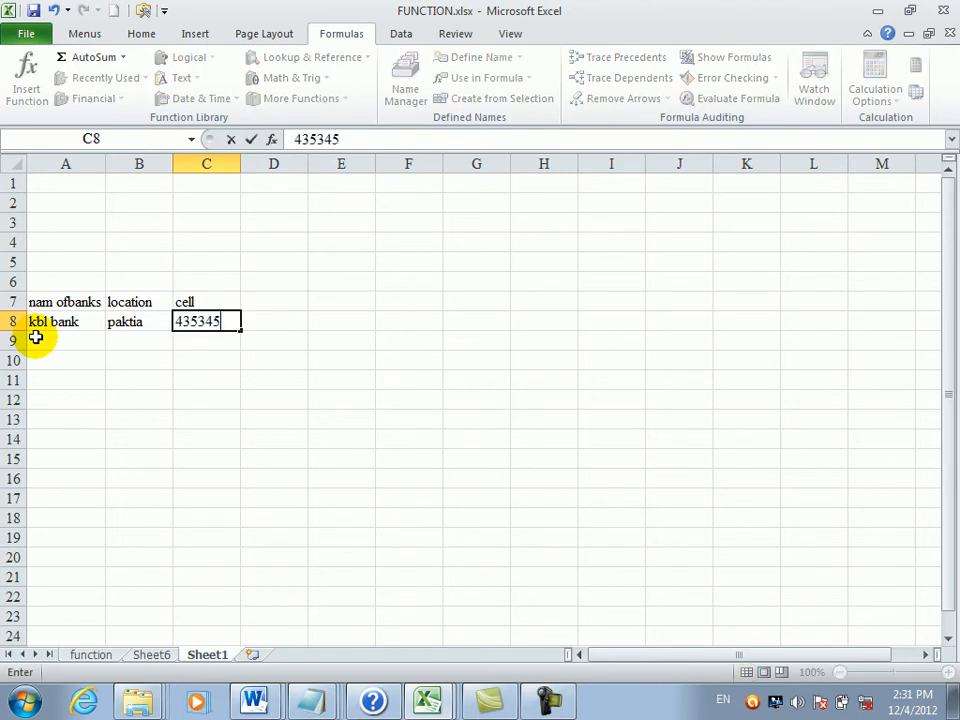
{"action": "key", "text": "Return"}
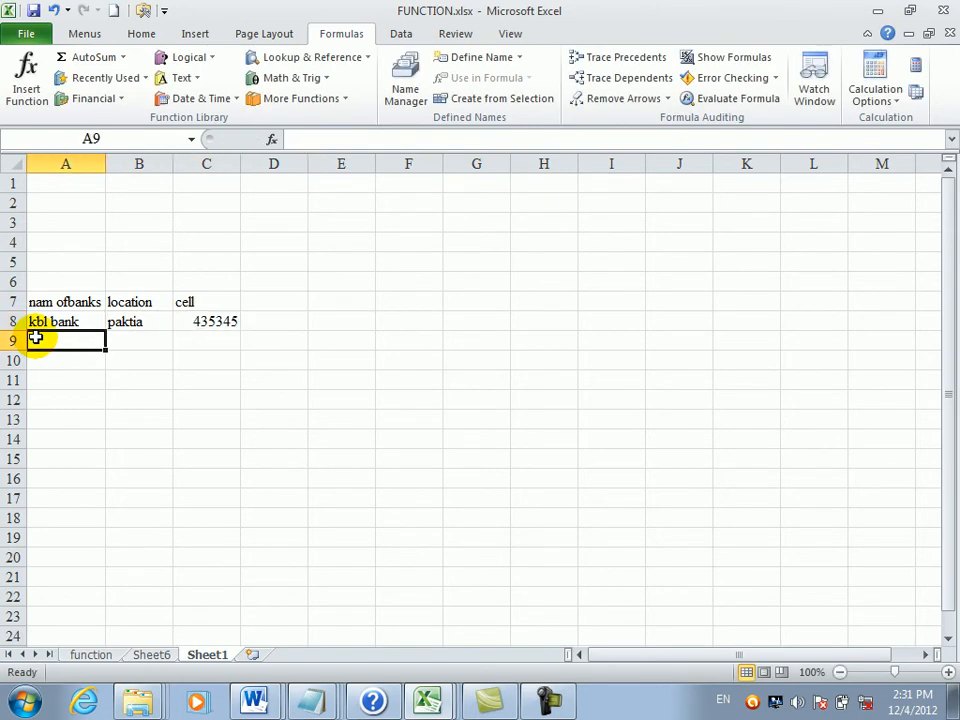
- Enter "kbl bank" with location "logar" in row 9 of the bank table
{"action": "type", "text": "d"}
{"action": "key", "text": "BackSpace"}
{"action": "type", "text": "kbl bank"}
{"action": "key", "text": "Tab"}
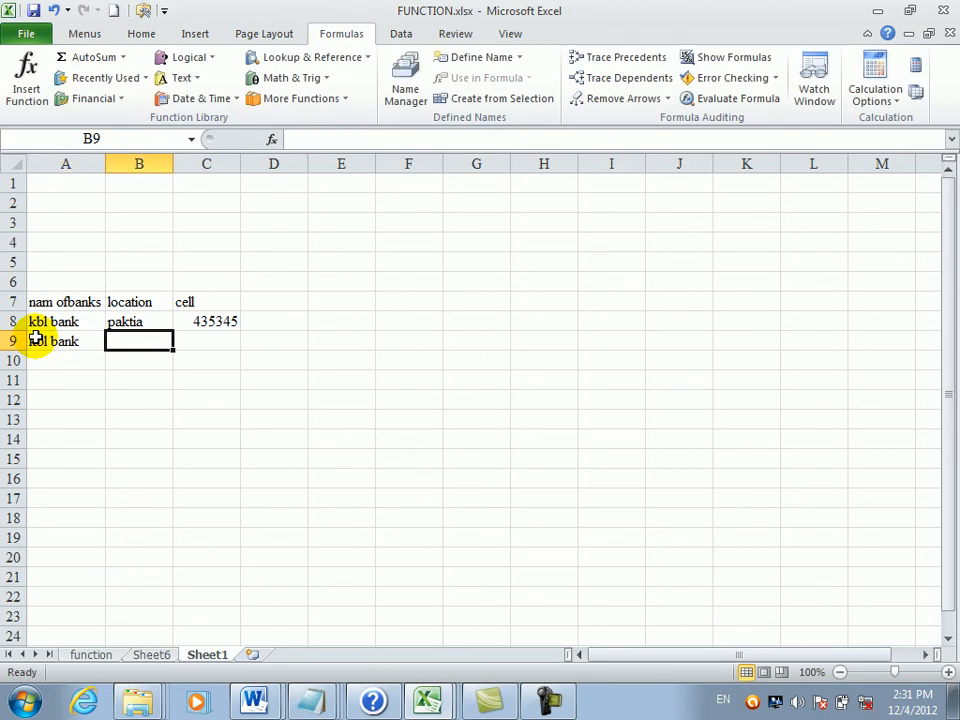
{"action": "type", "text": "logar"}
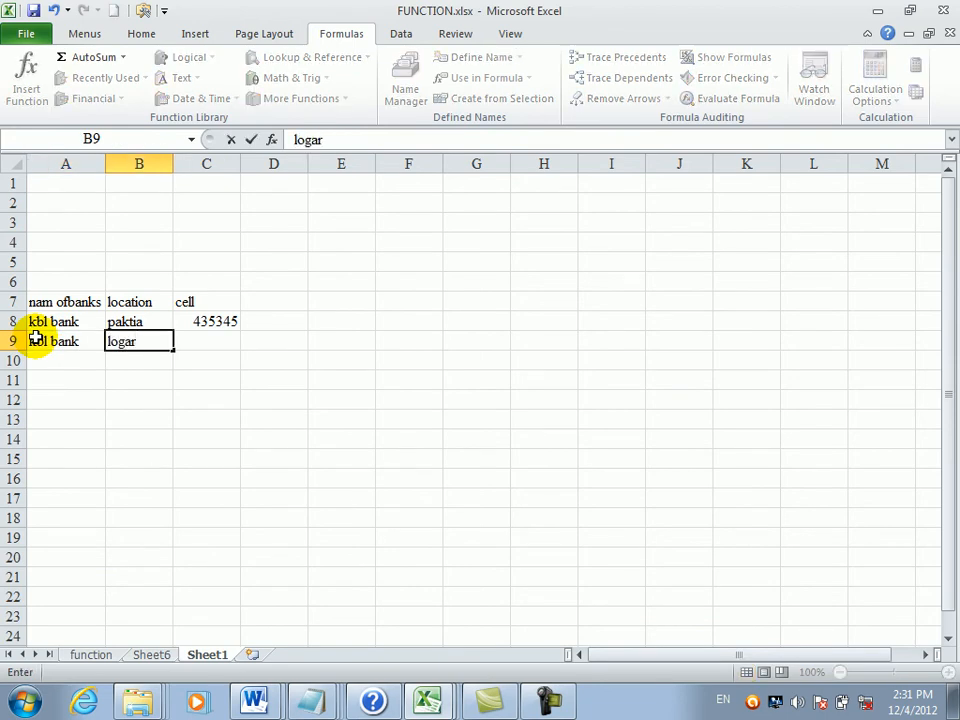
{"action": "key", "text": "Return"}
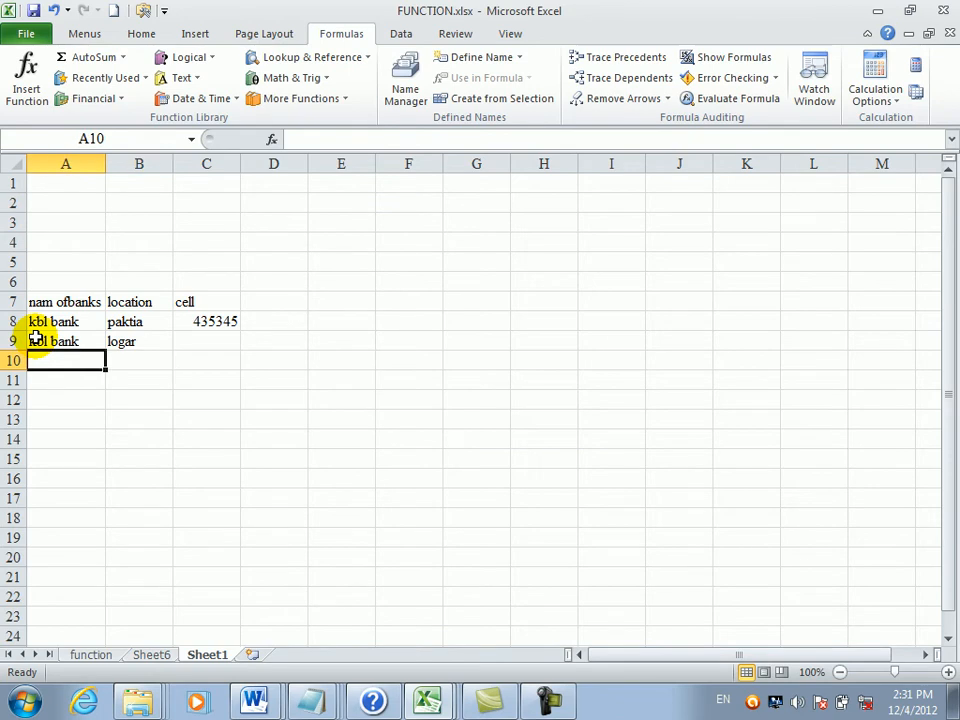
- Enter "kbl bank" with location "Torkham" in row 10 of the bank table
{"action": "type", "text": "kbl bank"}
{"action": "key", "text": "Tab"}
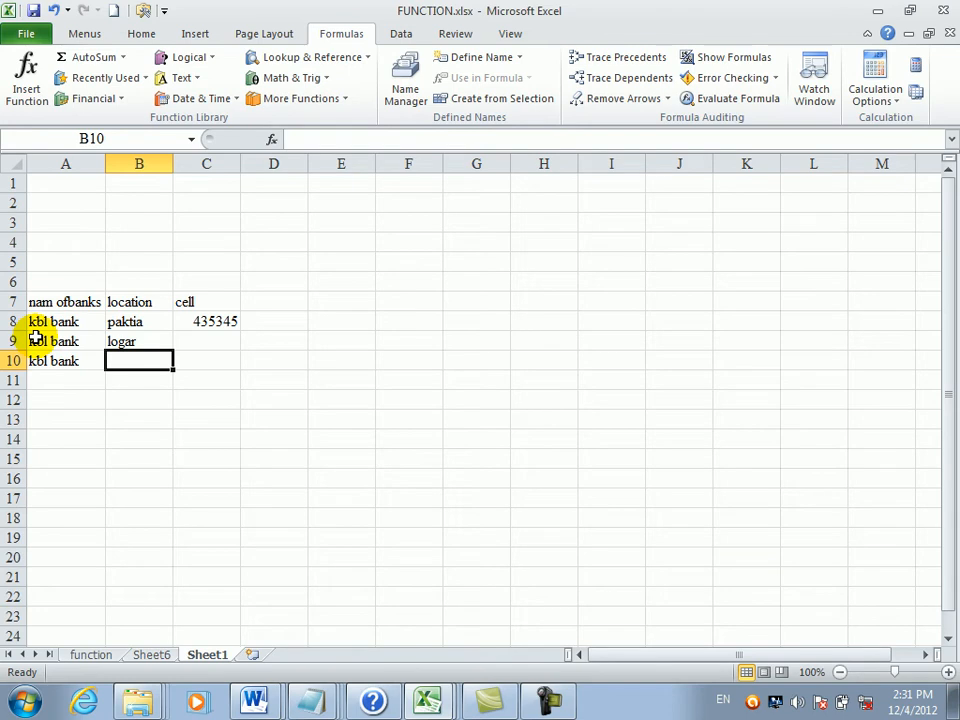
{"action": "type", "text": "To"}
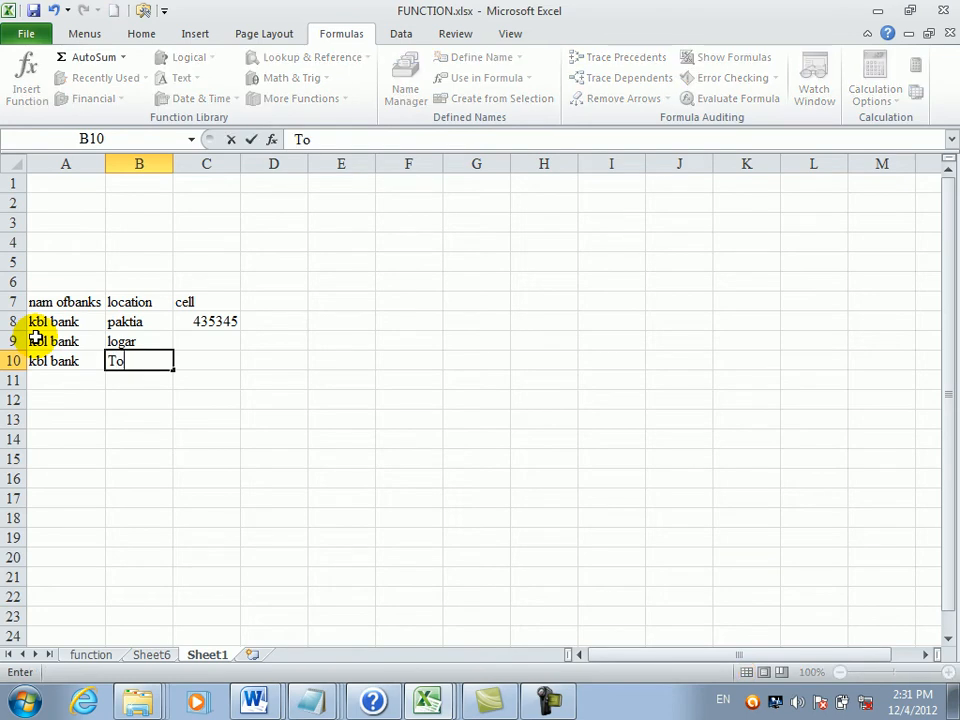
{"action": "type", "text": "rkhat"}
{"action": "key", "text": "BackSpace"}
{"action": "type", "text": "m"}
{"action": "key", "text": "Return"}
- Enter "kbl bank" with location "kabul" in row 11 of the bank table
{"action": "key", "text": "Left"}
{"action": "type", "text": "k"}
{"action": "key", "text": "Tab"}
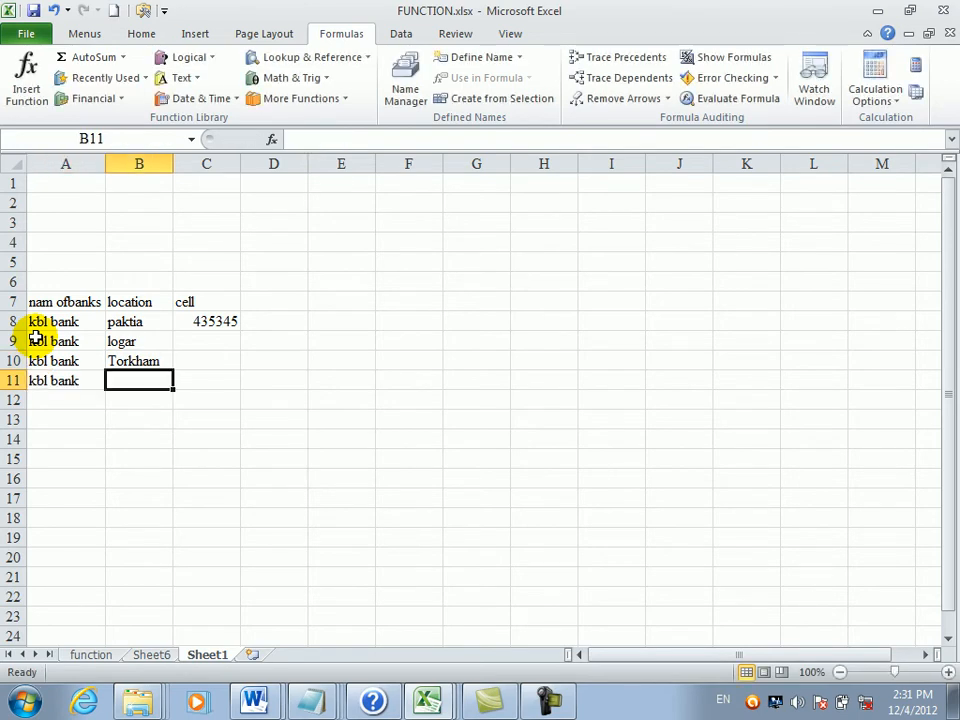
{"action": "type", "text": "b"}
{"action": "key", "text": "BackSpace"}
{"action": "type", "text": "k"}
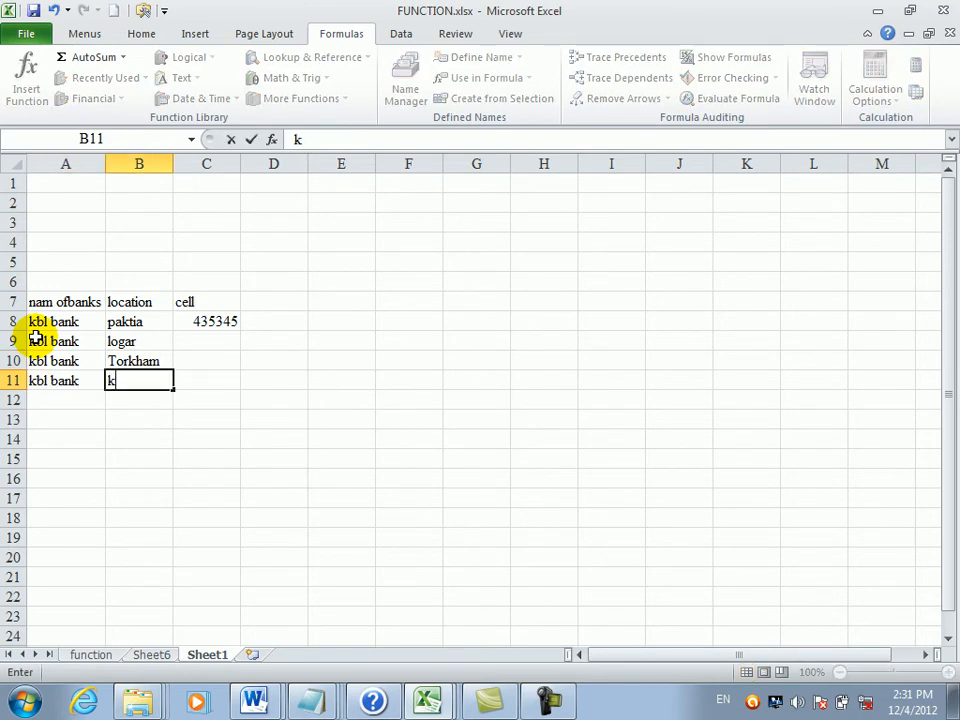
{"action": "type", "text": "bul"}
{"action": "key", "text": "BackSpace"}
{"action": "key", "text": "BackSpace"}
{"action": "key", "text": "BackSpace"}
{"action": "type", "text": "abul"}
{"action": "key", "text": "Tab"}
- Fill in the missing cell numbers for the logar, Torkham and kabul branches in C9 to C11
{"action": "key", "text": "Up"}
{"action": "key", "text": "Up"}
{"action": "type", "text": "545435"}
{"action": "key", "text": "Down"}
{"action": "key", "text": "Down"}
{"action": "key", "text": "Down"}
{"action": "key", "text": "Down"}
{"action": "key", "text": "Left"}
{"action": "key", "text": "Left"}
{"action": "key", "text": "Up"}
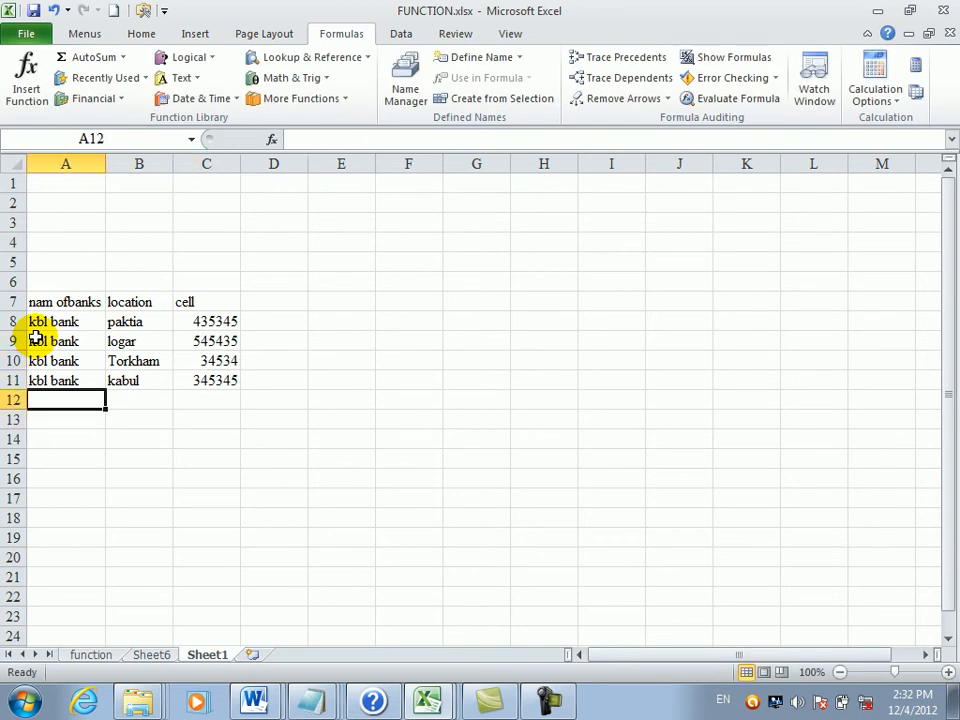
- Fill row 12 of the bank table with "kbl bank", location "mazar sharif" and a cell number
{"action": "type", "text": "kbl bank"}
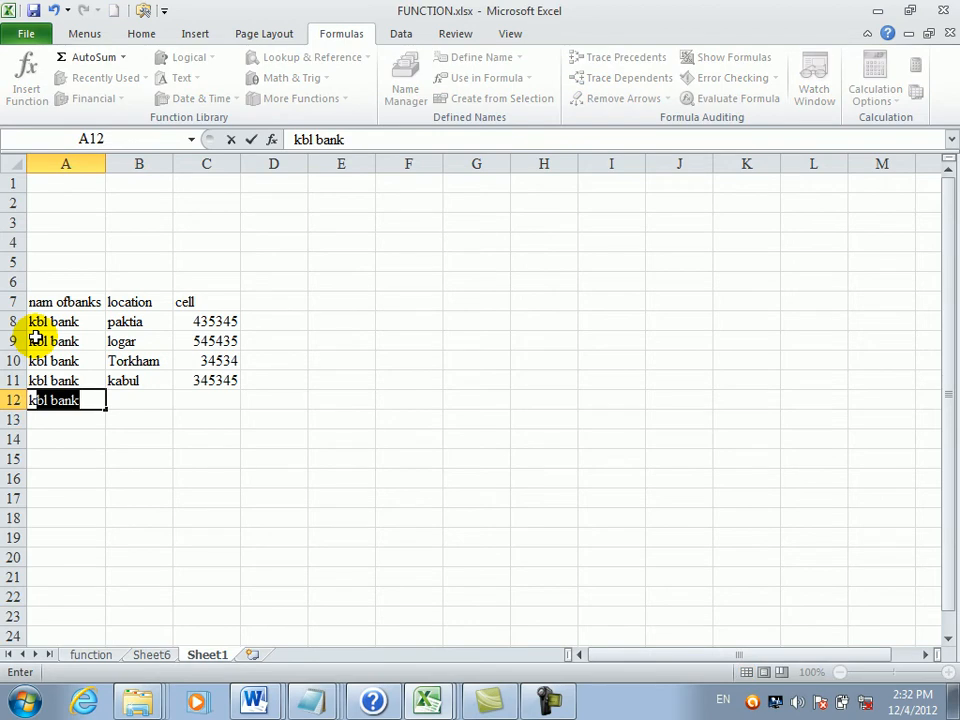
{"action": "key", "text": "Tab"}
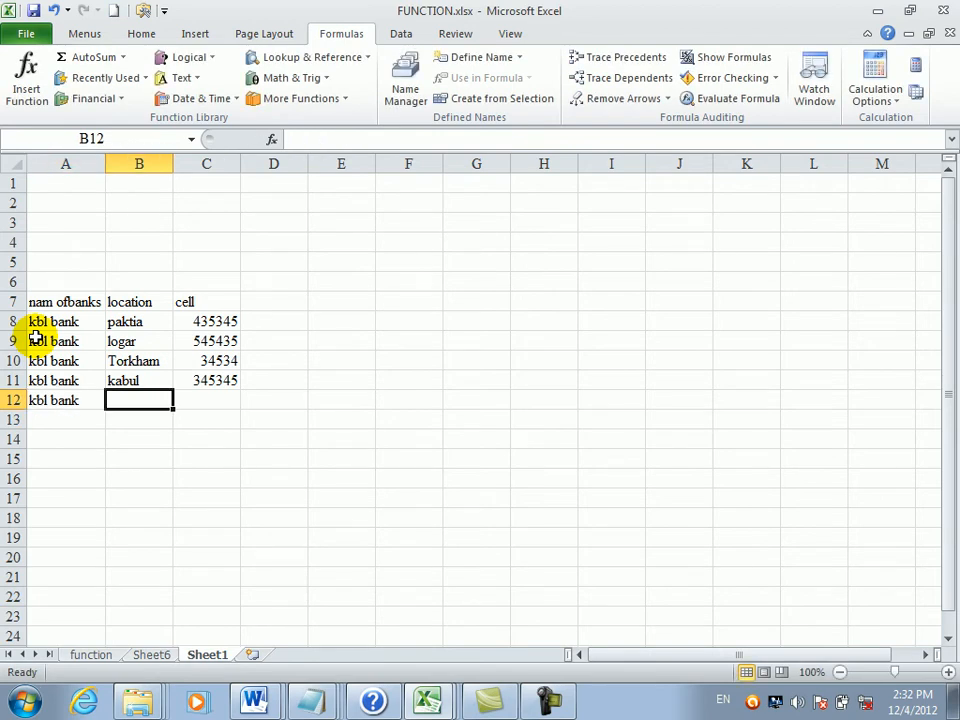
{"action": "type", "text": "mazar"}
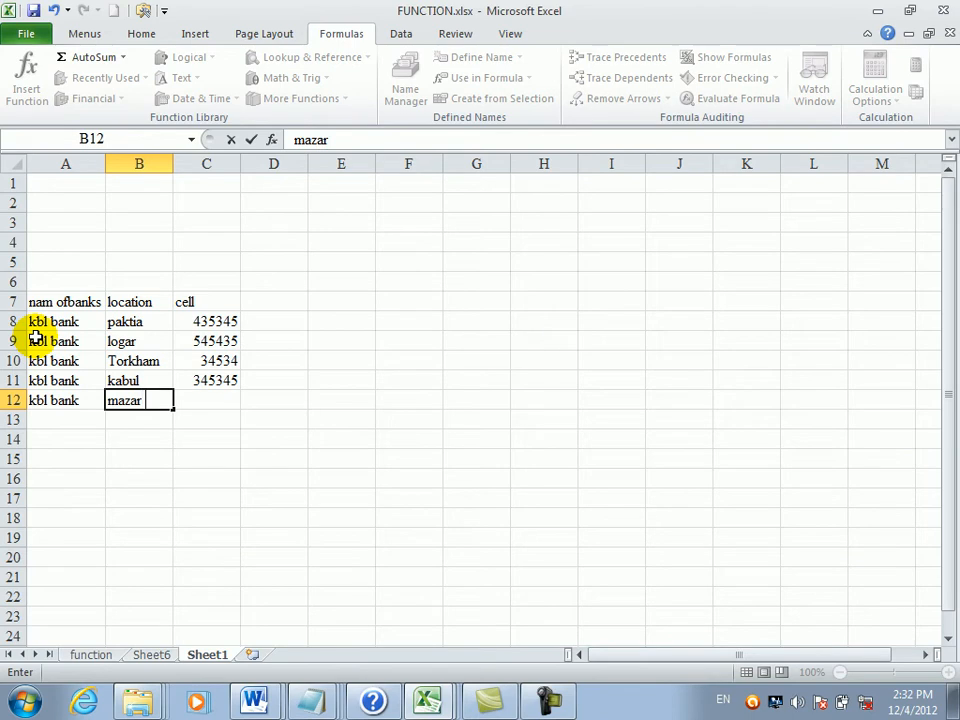
{"action": "type", "text": " sharif"}
{"action": "key", "text": "Tab"}
{"action": "type", "text": "345345"}
{"action": "key", "text": "Tab"}
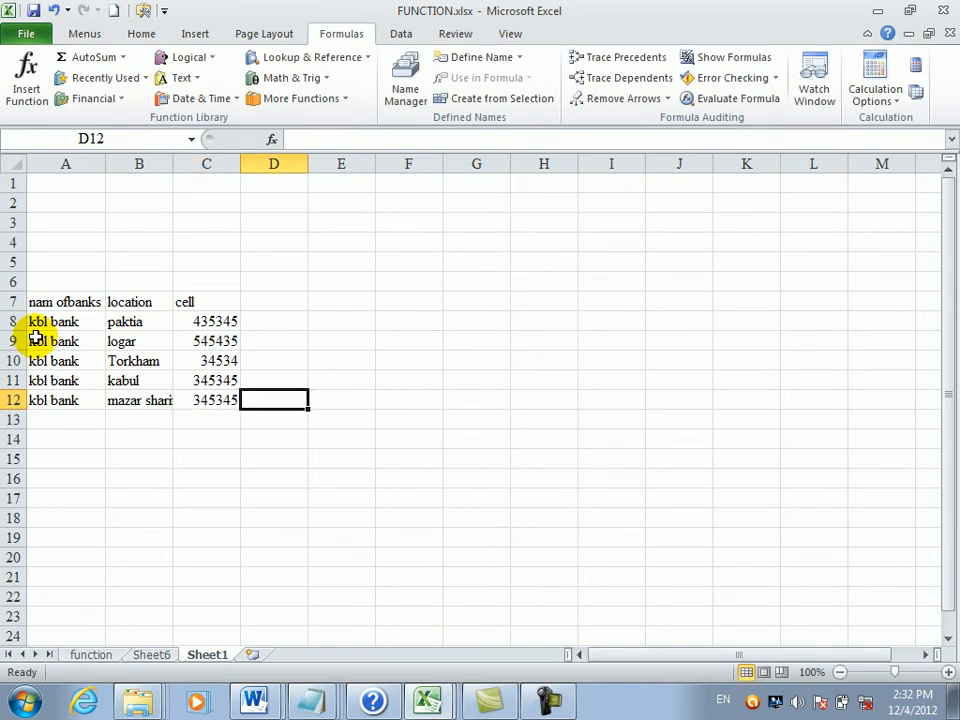
- Enter the label "branch" in cell I11, away from the bank table
{"action": "key", "text": "Right"}
{"action": "key", "text": "Right"}
{"action": "key", "text": "Right"}
{"action": "key", "text": "Right"}
{"action": "key", "text": "Right"}
{"action": "key", "text": "Right"}
{"action": "key", "text": "Right"}
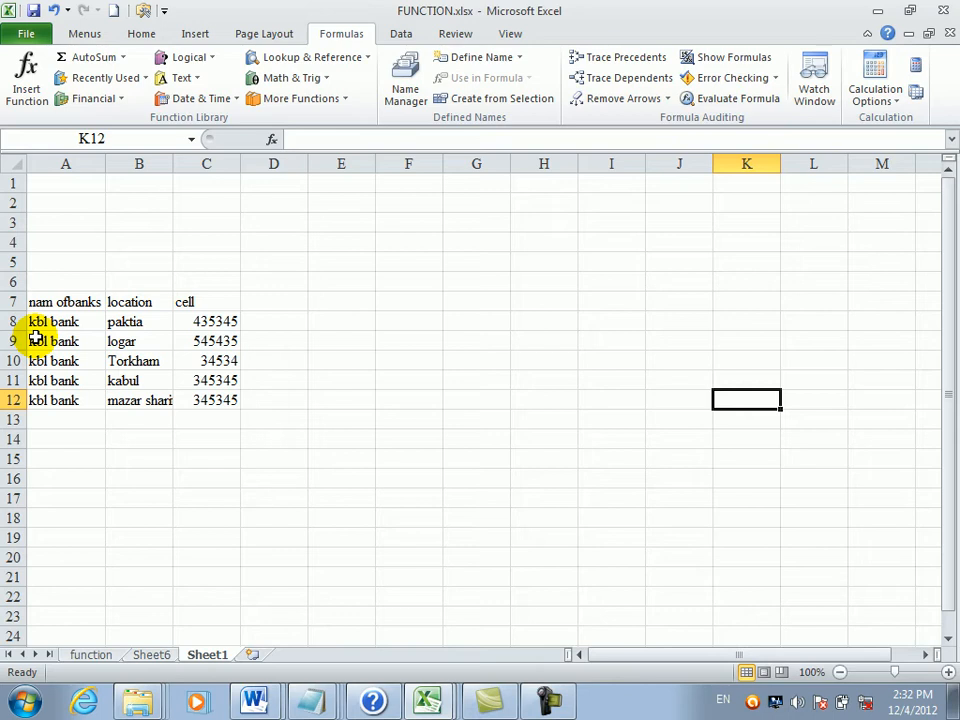
{"action": "key", "text": "Left"}
{"action": "key", "text": "Up"}
{"action": "key", "text": "Left"}
{"action": "type", "text": "gr"}
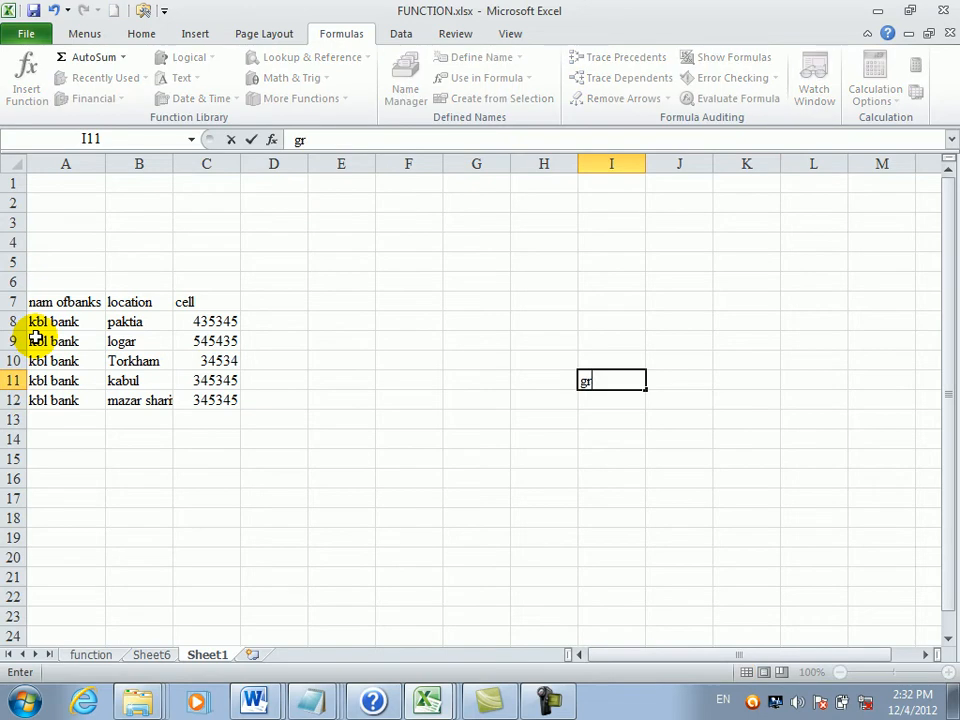
{"action": "key", "text": "BackSpace"}
{"action": "key", "text": "BackSpace"}
{"action": "type", "text": "branch"}
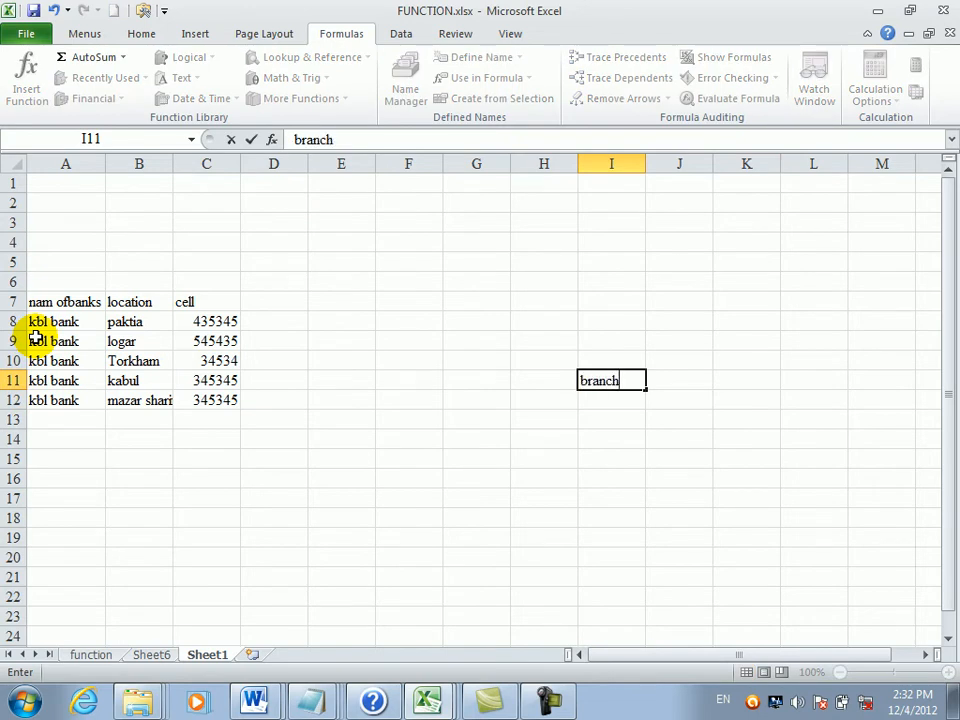
{"action": "key", "text": "Tab"}
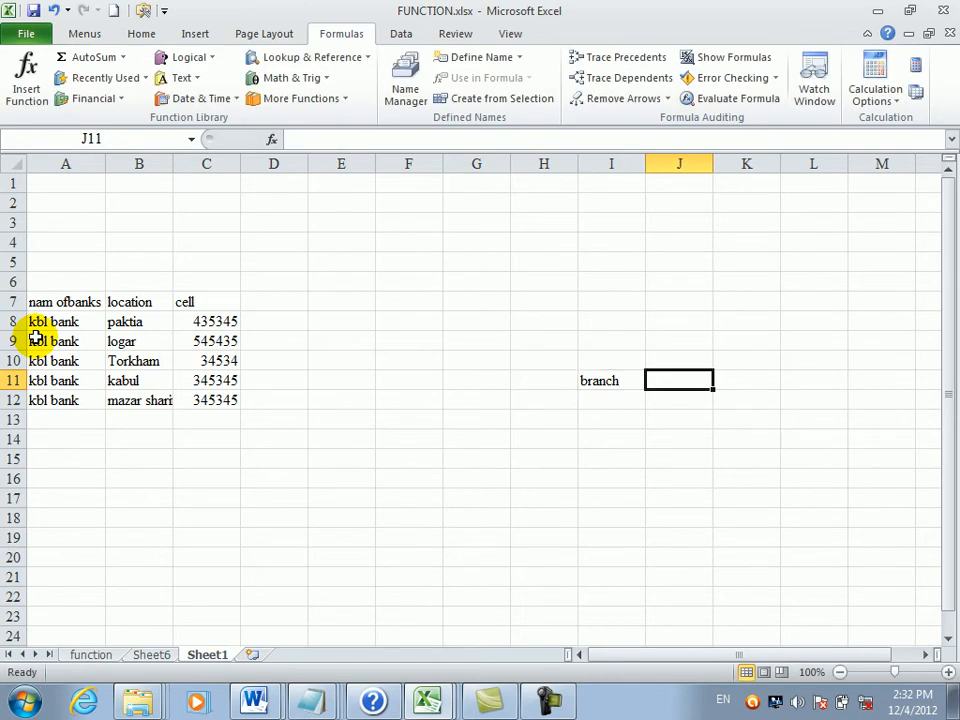
- Extend the label in I11 to "branch location" and autofit the width of column I
{"action": "key", "text": "Left"}
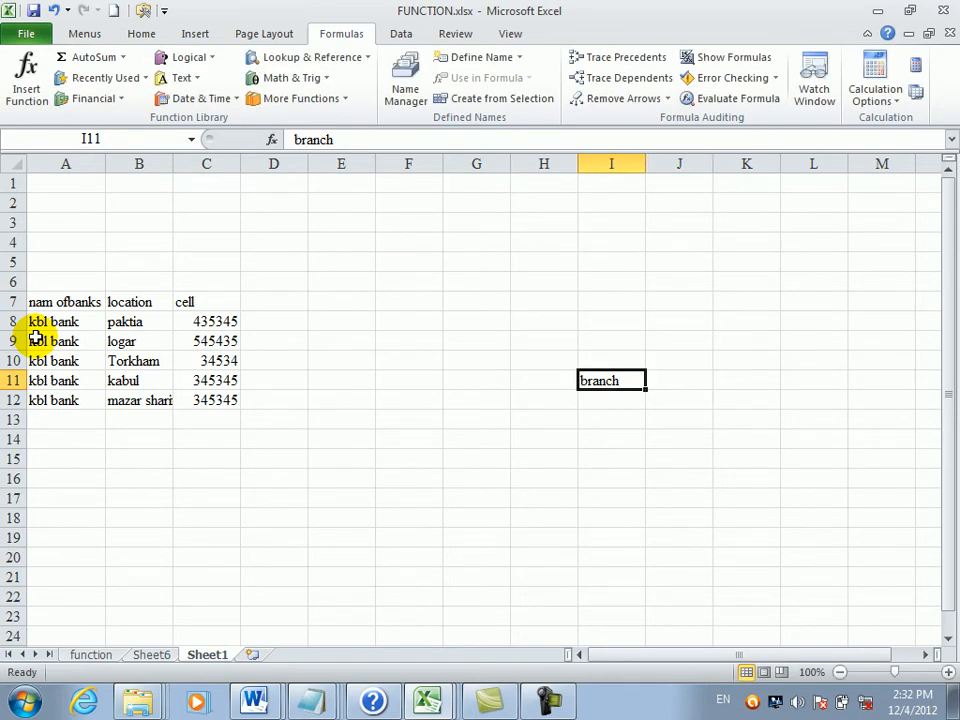
{"action": "key", "text": "F2"}
{"action": "type", "text": "location"}
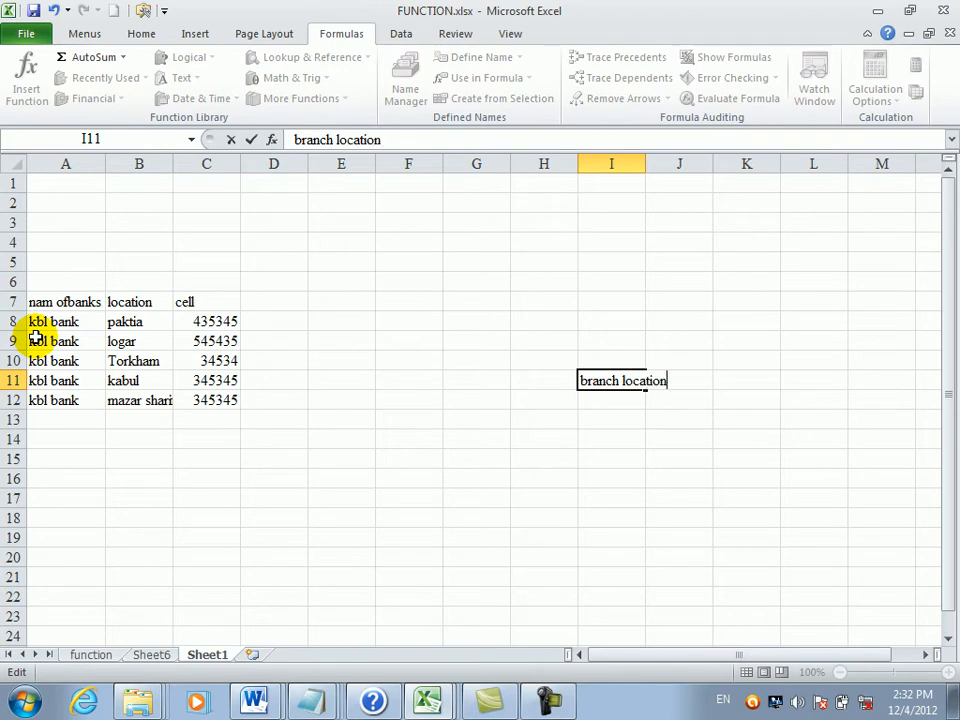
{"action": "key", "text": "Return"}
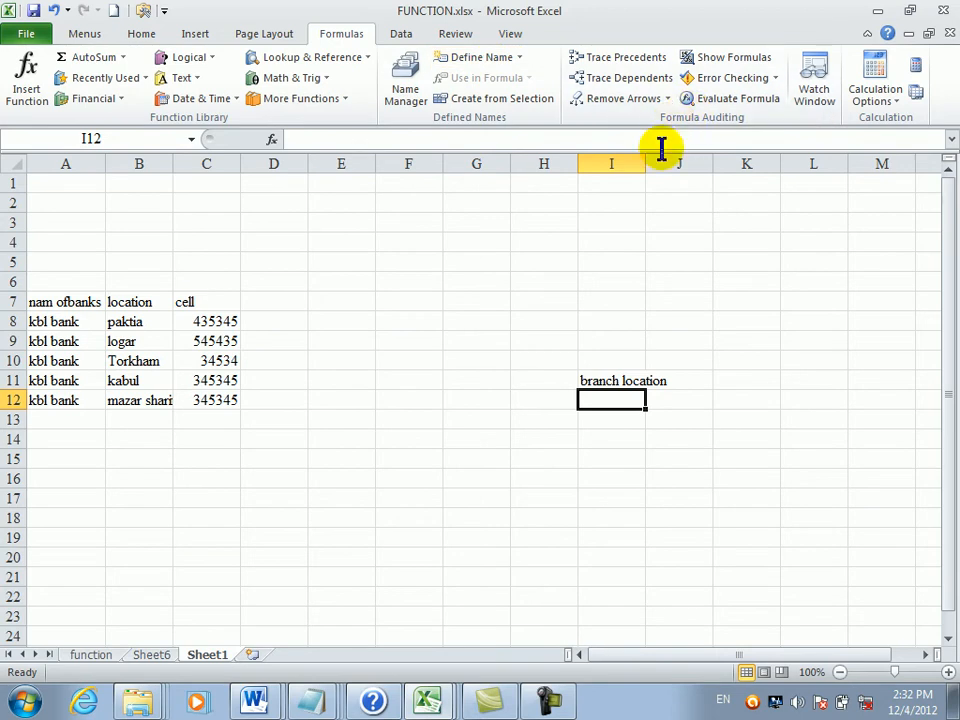
{"action": "double_click", "coordinate": [645, 163]}
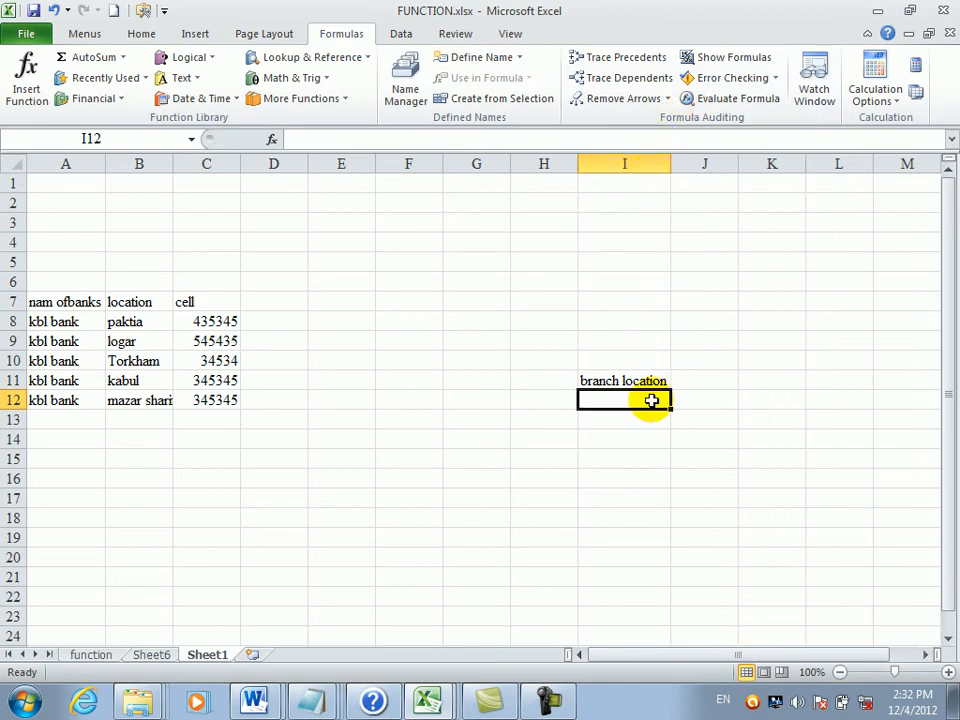
- Start a CHOOSE formula in cell I12 with I10 as its index number
{"action": "type", "text": "=l"}
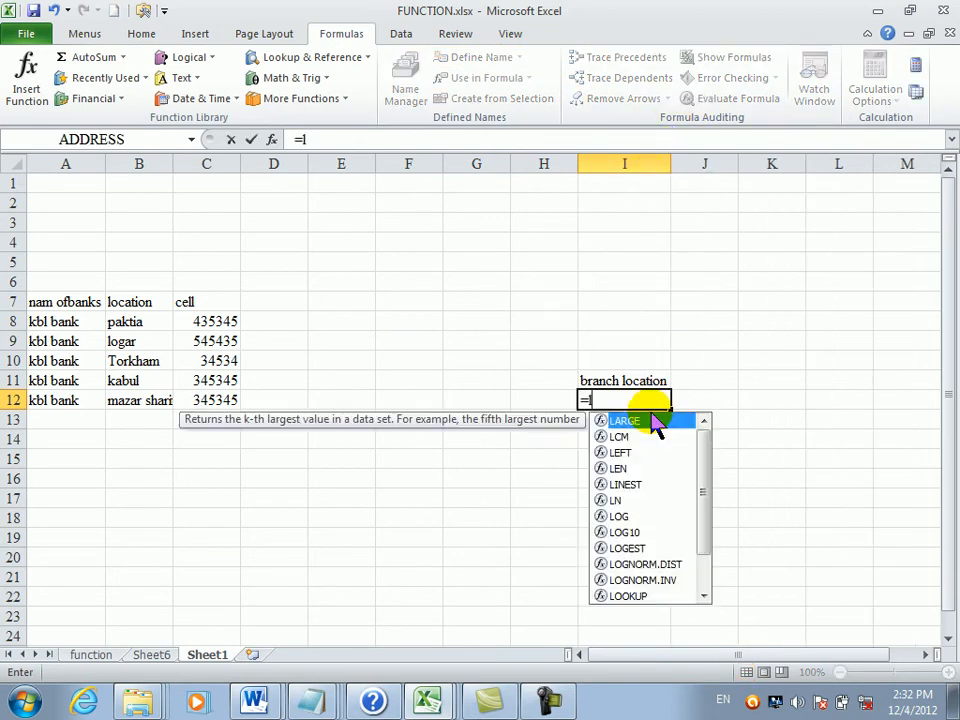
{"action": "type", "text": "oc"}
{"action": "key", "text": "BackSpace"}
{"action": "key", "text": "BackSpace"}
{"action": "key", "text": "BackSpace"}
{"action": "type", "text": "cho"}
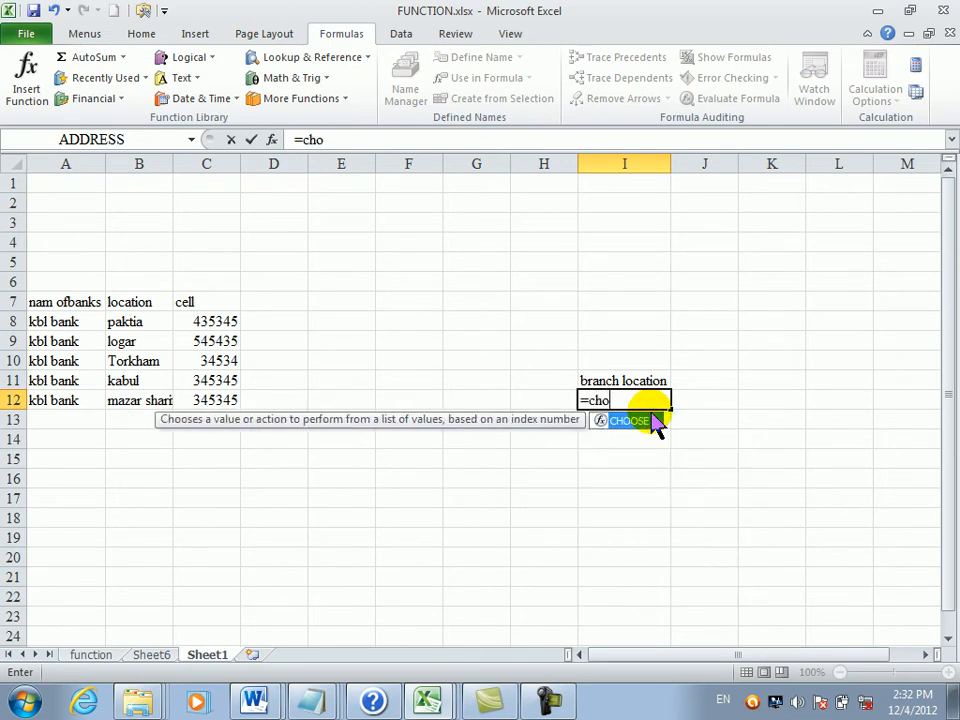
{"action": "double_click", "coordinate": [655, 421]}
{"action": "left_click", "coordinate": [639, 363]}
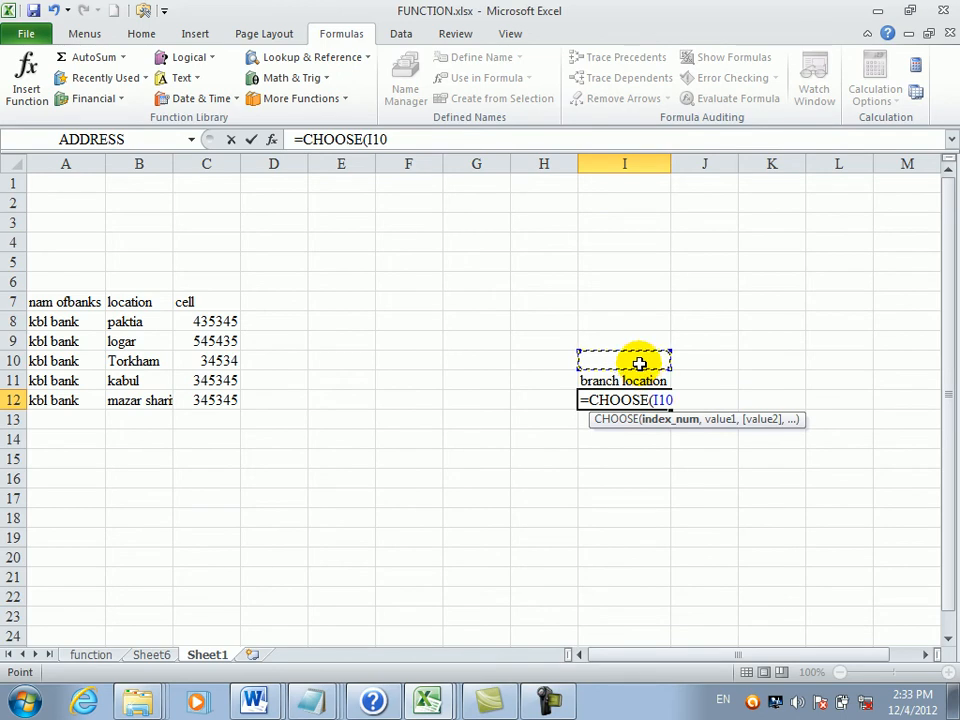
- Complete the CHOOSE formula in I12 with the locations in B8, B9, B10, B11 and B12 as its values
{"action": "type", "text": ","}
{"action": "left_click", "coordinate": [155, 318]}
{"action": "type", "text": ","}
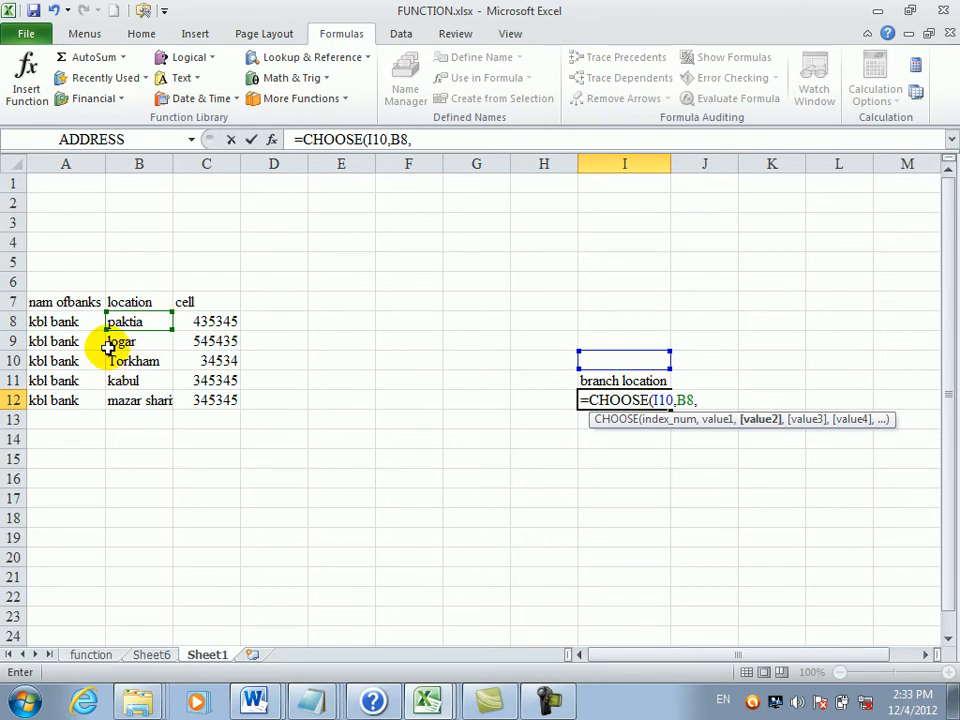
{"action": "left_click", "coordinate": [123, 343]}
{"action": "type", "text": ","}
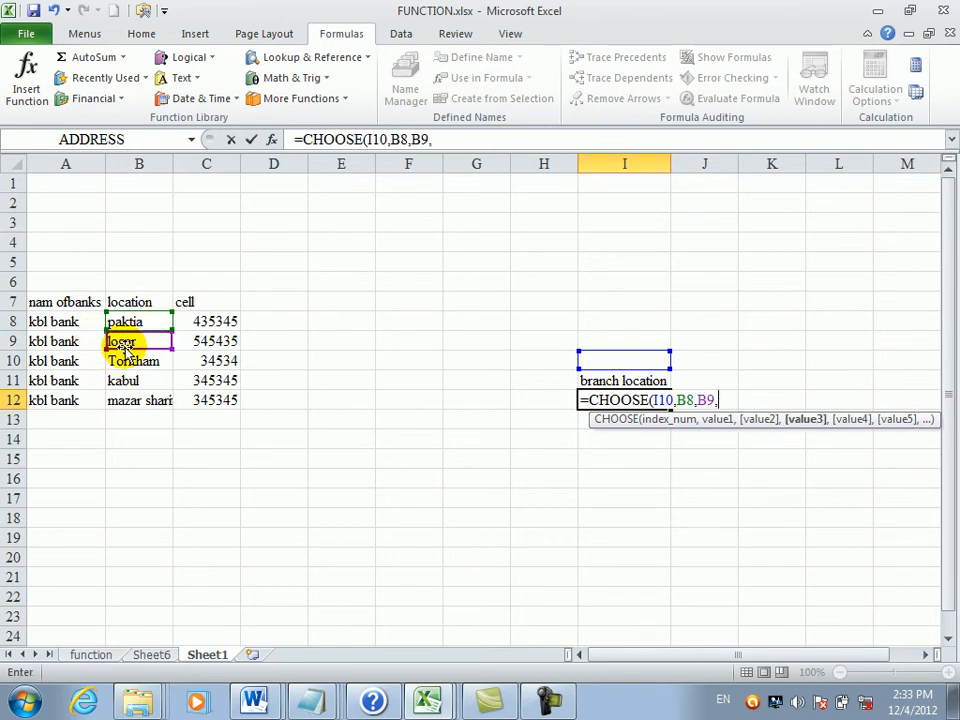
{"action": "left_click", "coordinate": [130, 362]}
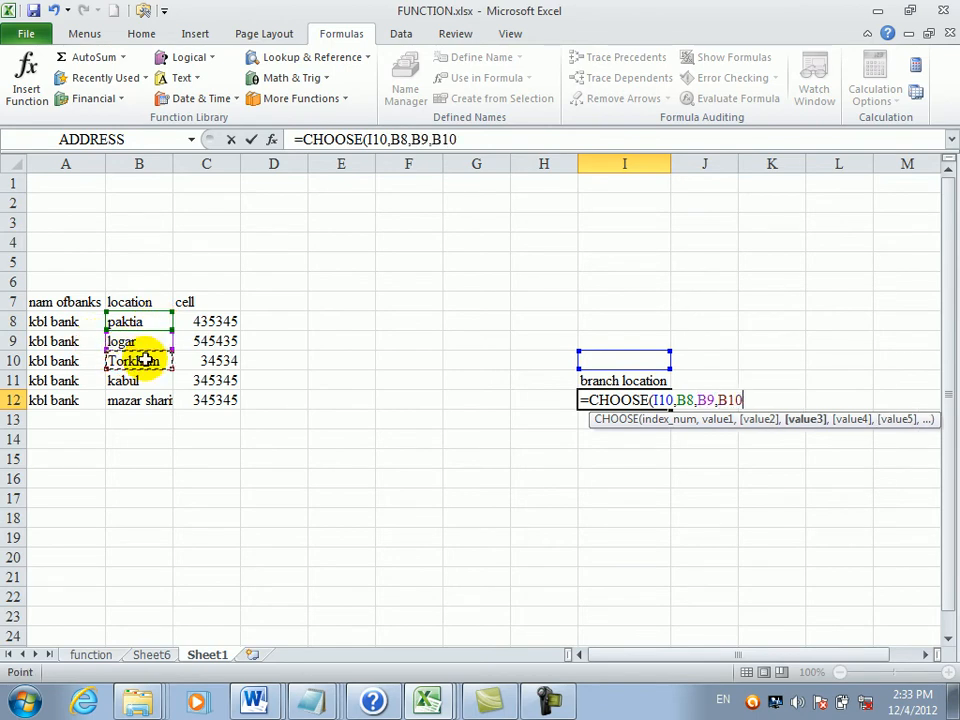
{"action": "type", "text": ","}
{"action": "left_click", "coordinate": [147, 378]}
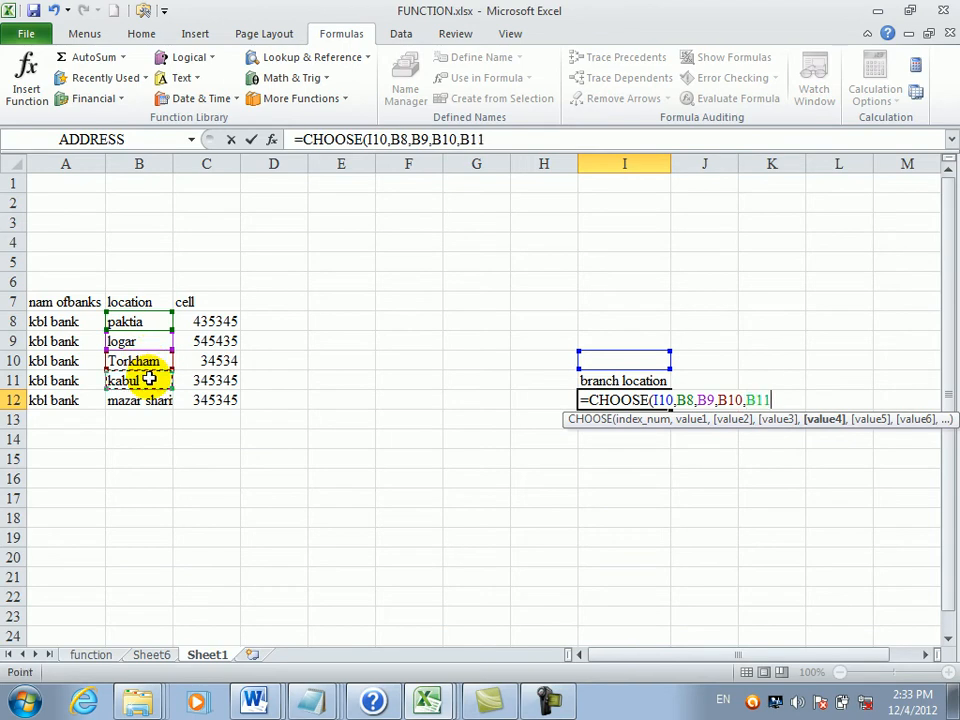
{"action": "type", "text": ","}
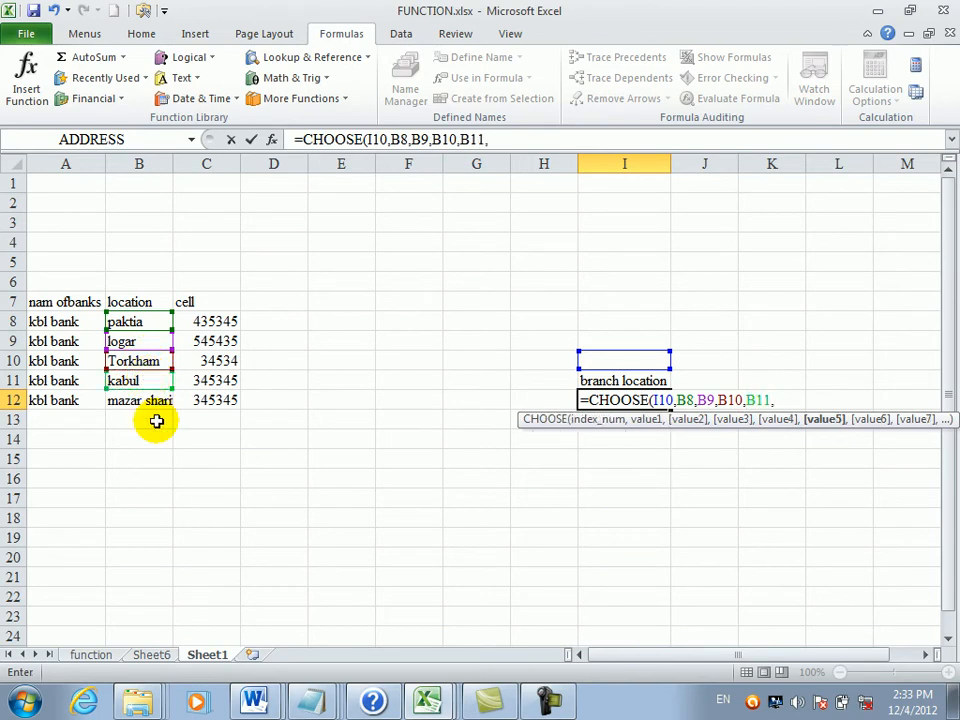
{"action": "left_click", "coordinate": [157, 411]}
{"action": "key", "text": "Return"}
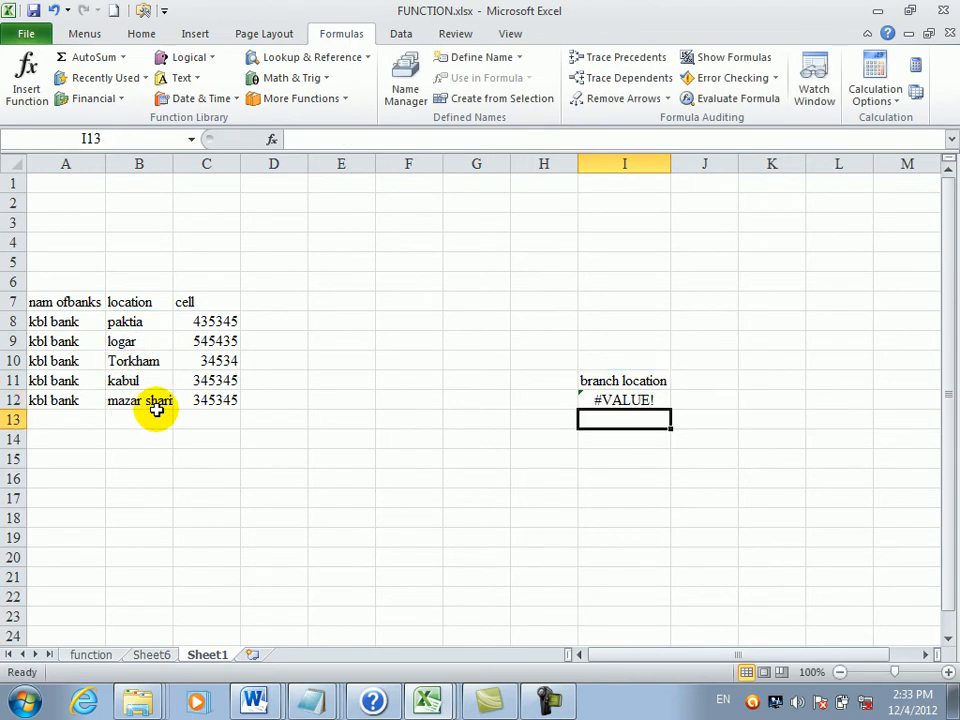
- Test the CHOOSE formula by entering 2 and 5 in turn as the index number in I10
{"action": "left_click", "coordinate": [575, 352]}
{"action": "left_click", "coordinate": [625, 363]}
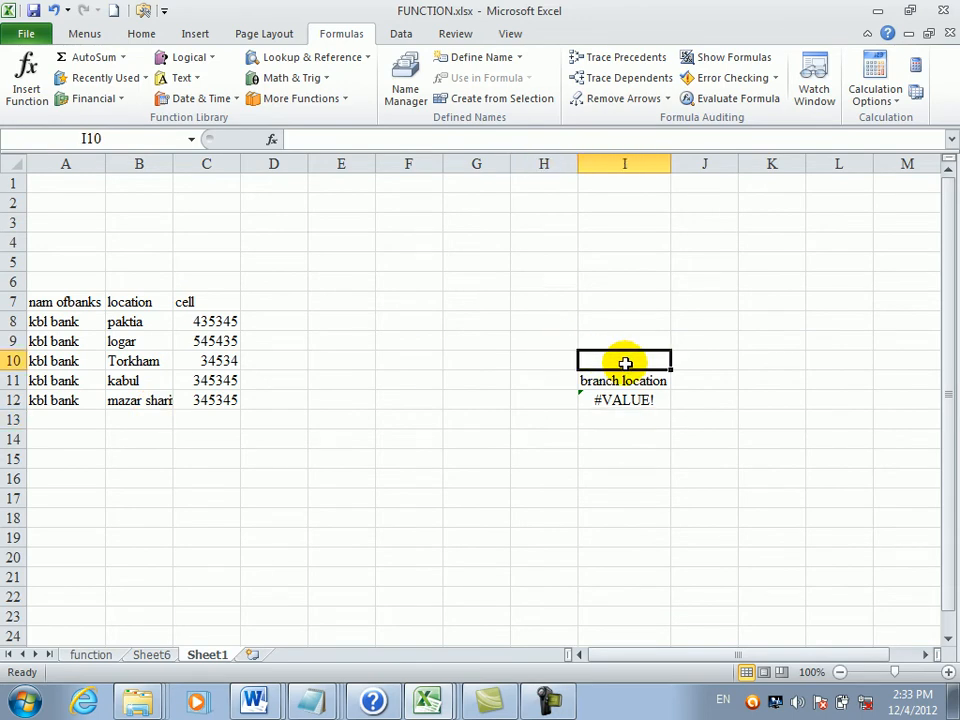
{"action": "type", "text": "2"}
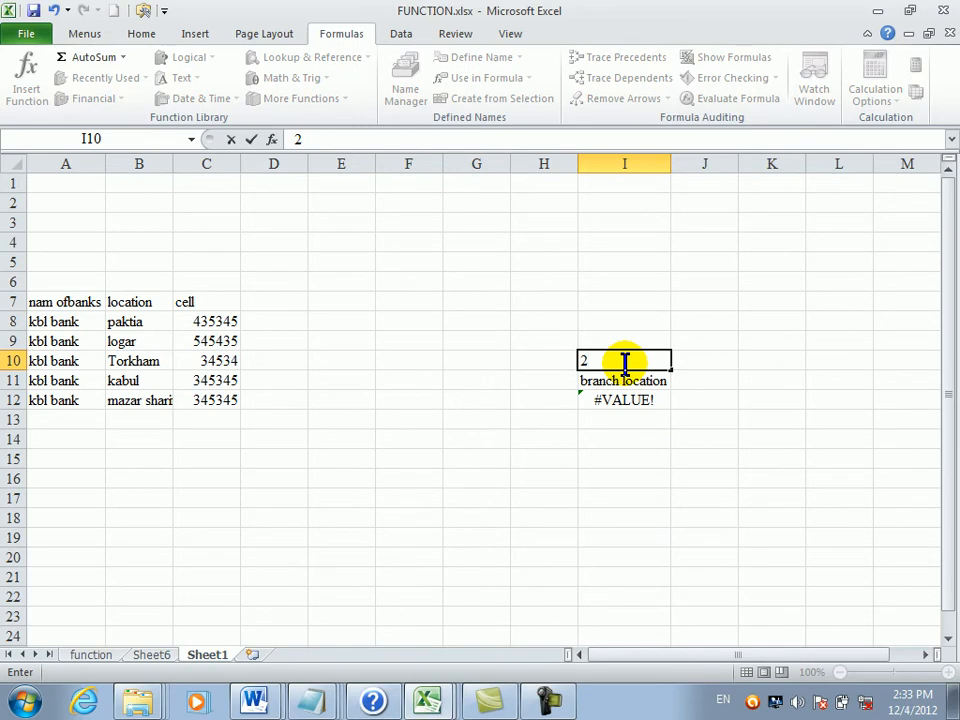
{"action": "key", "text": "Return"}
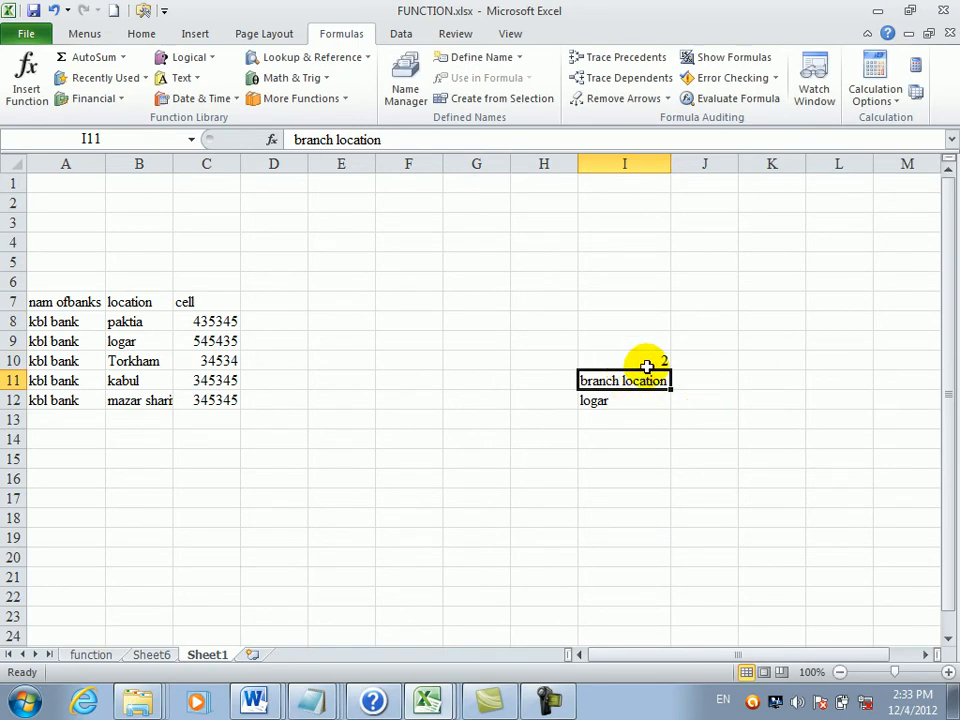
{"action": "left_click", "coordinate": [646, 364]}
{"action": "type", "text": "5"}
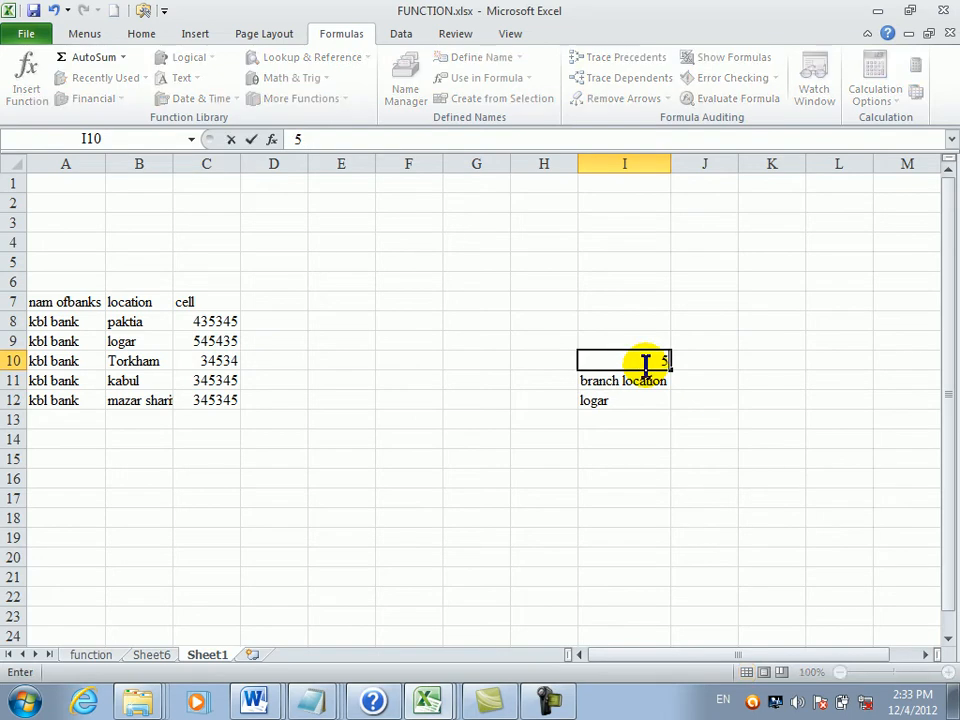
{"action": "key", "text": "Return"}
- Set the index number in I10 to 3
{"action": "left_click", "coordinate": [646, 362]}
{"action": "key", "text": "Up"}
{"action": "left_click", "coordinate": [646, 362]}
{"action": "type", "text": "3"}
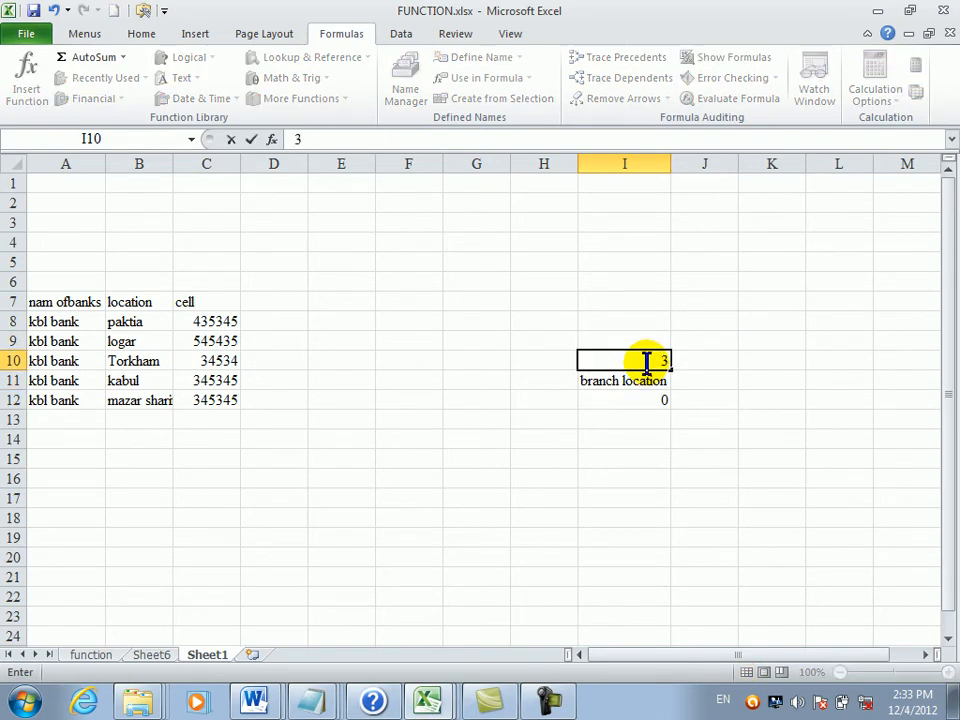
{"action": "key", "text": "Return"}
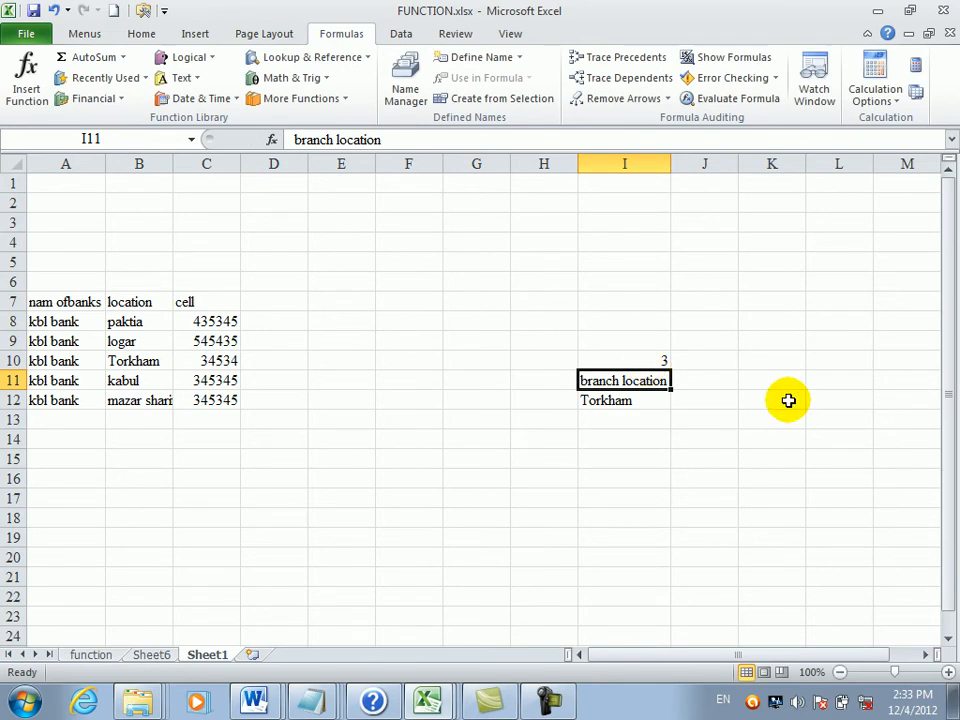
- Examine which cells the CHOOSE formula in I12 references
{"action": "key", "text": "Down"}
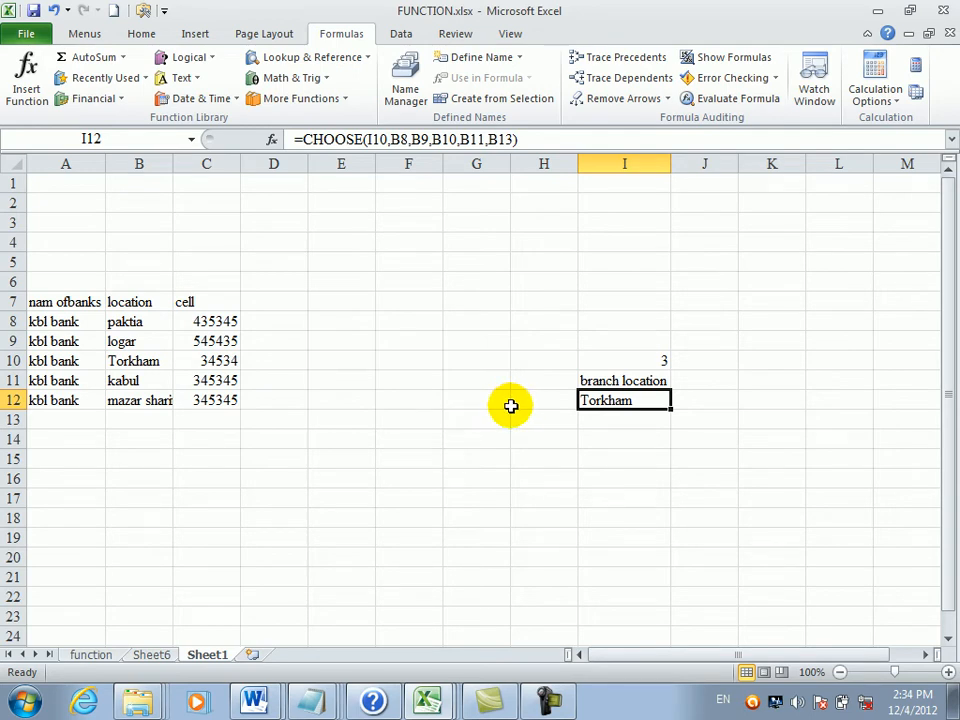
{"action": "double_click", "coordinate": [588, 403]}
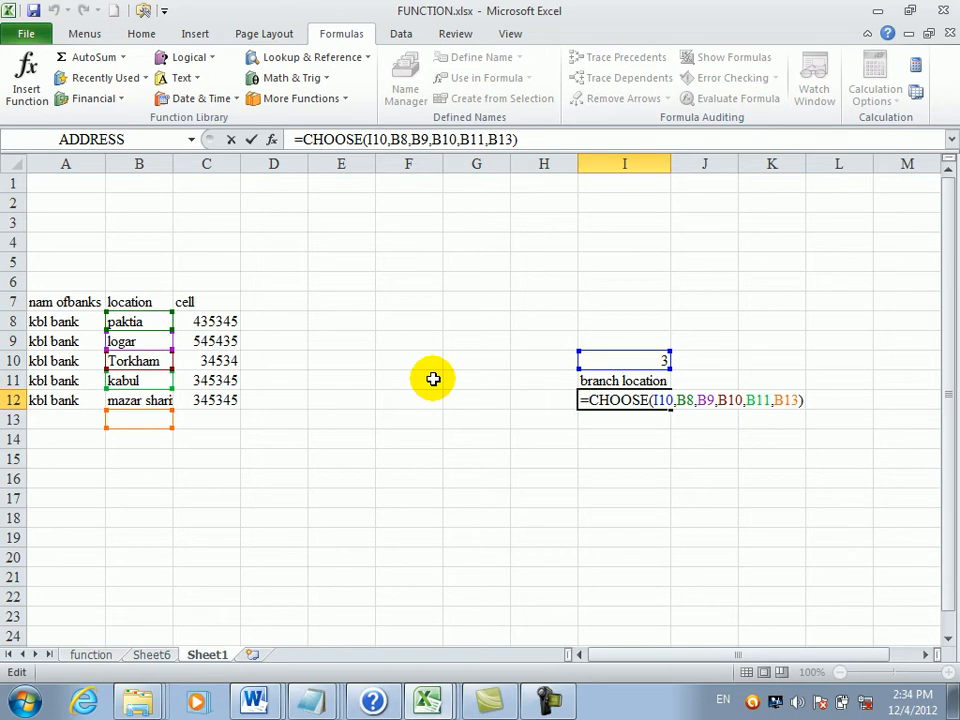
{"action": "key", "text": "Return"}
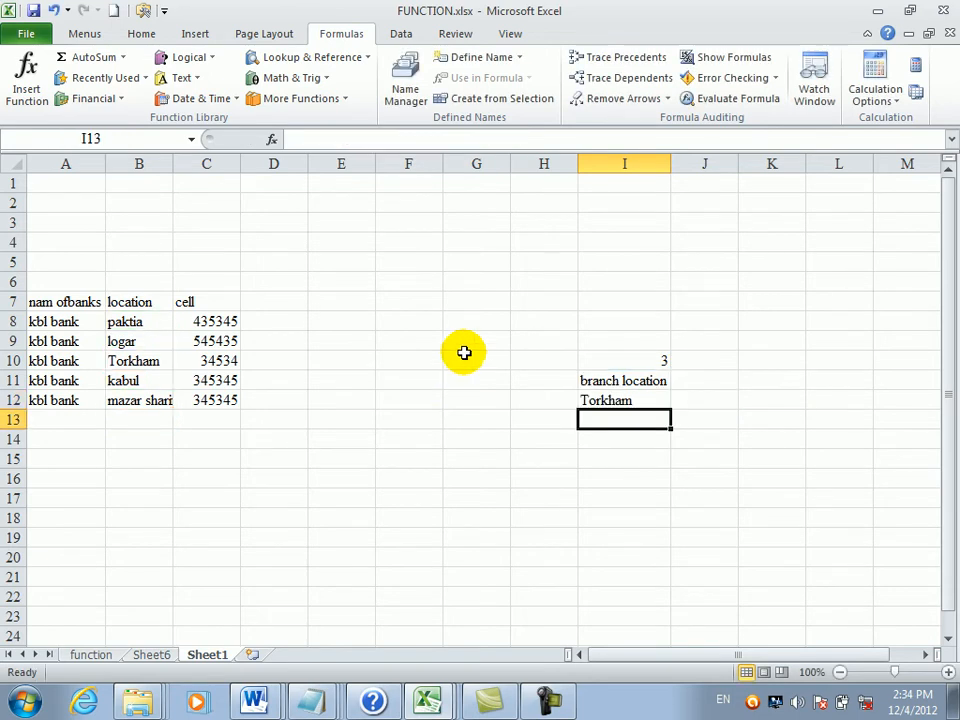
{"action": "left_click", "coordinate": [643, 399]}
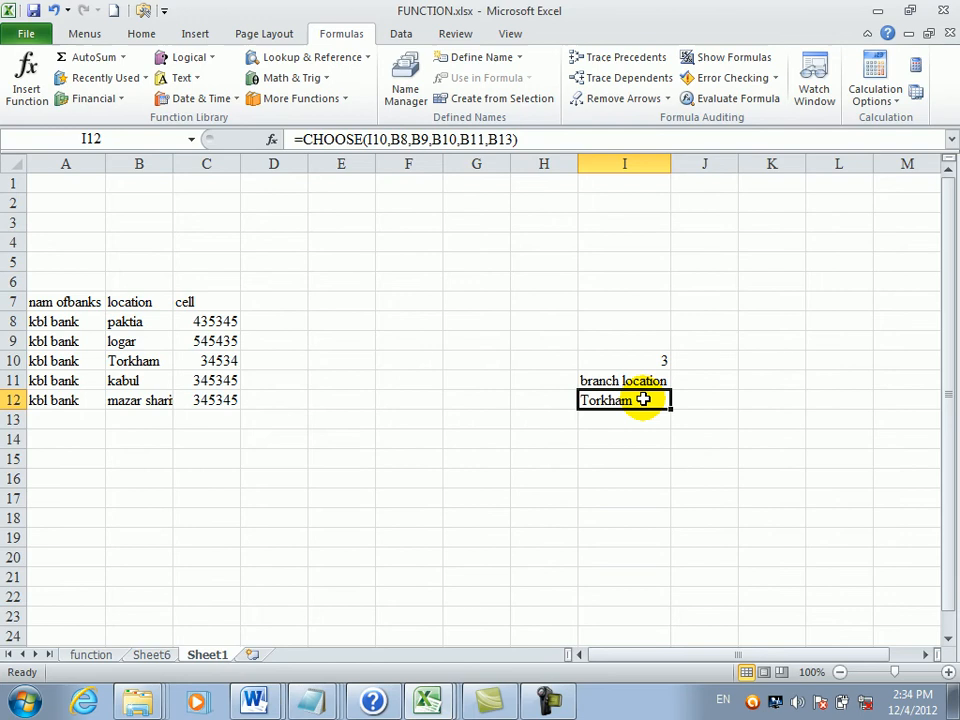
- Enter a COLUMN formula in cell H18 that returns the column number of K8
{"action": "left_click", "coordinate": [500, 362]}
{"action": "left_click", "coordinate": [308, 60]}
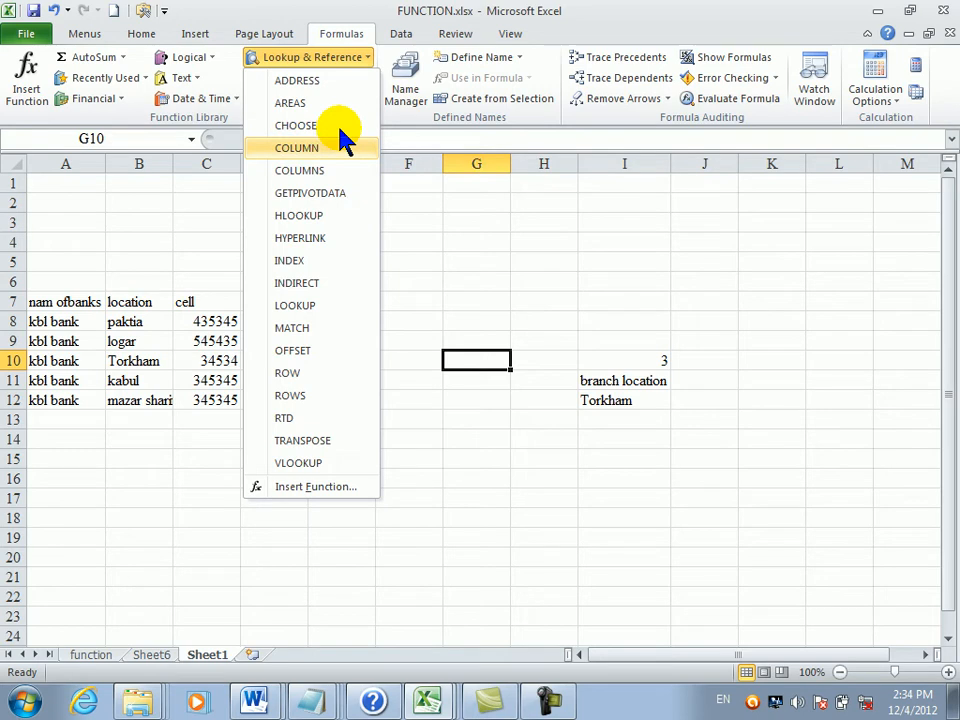
{"action": "left_click", "coordinate": [465, 384]}
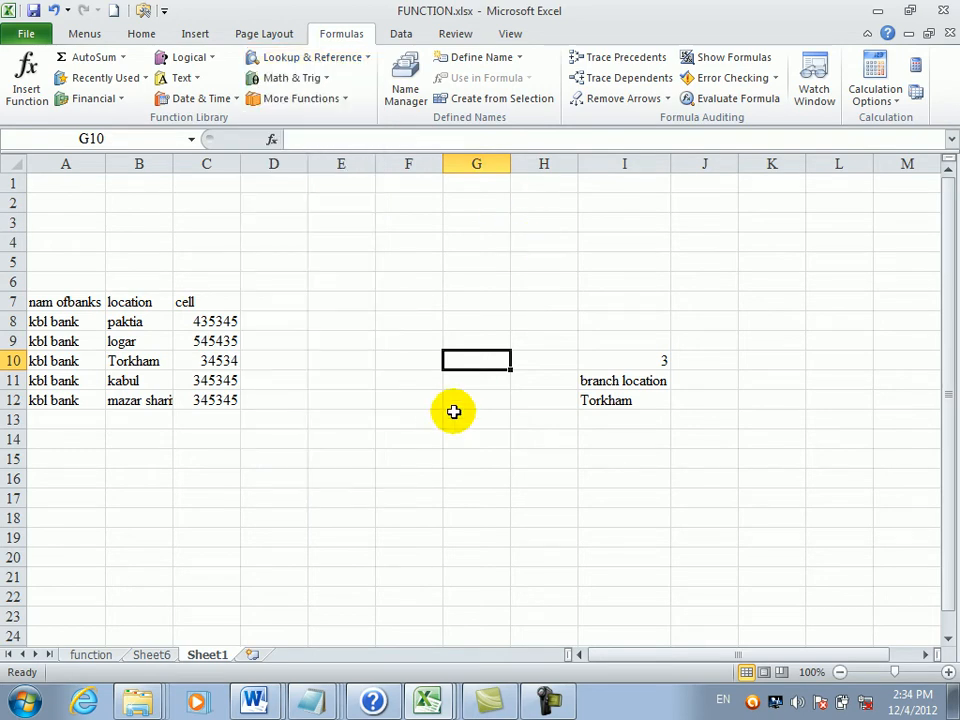
{"action": "left_click", "coordinate": [441, 425]}
{"action": "left_click", "coordinate": [573, 519]}
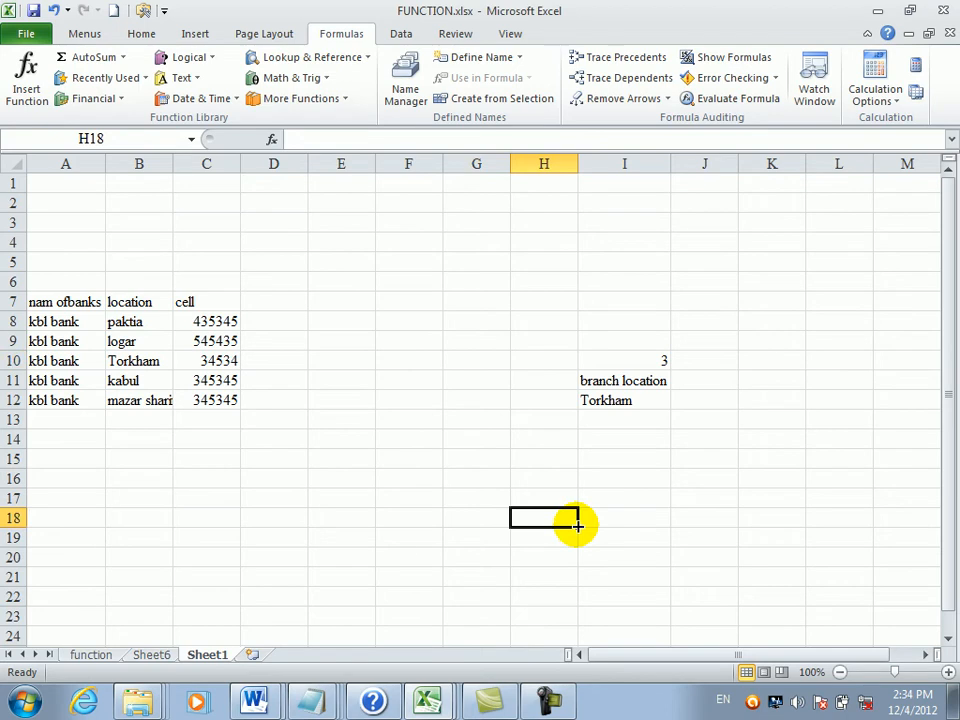
{"action": "type", "text": "=co"}
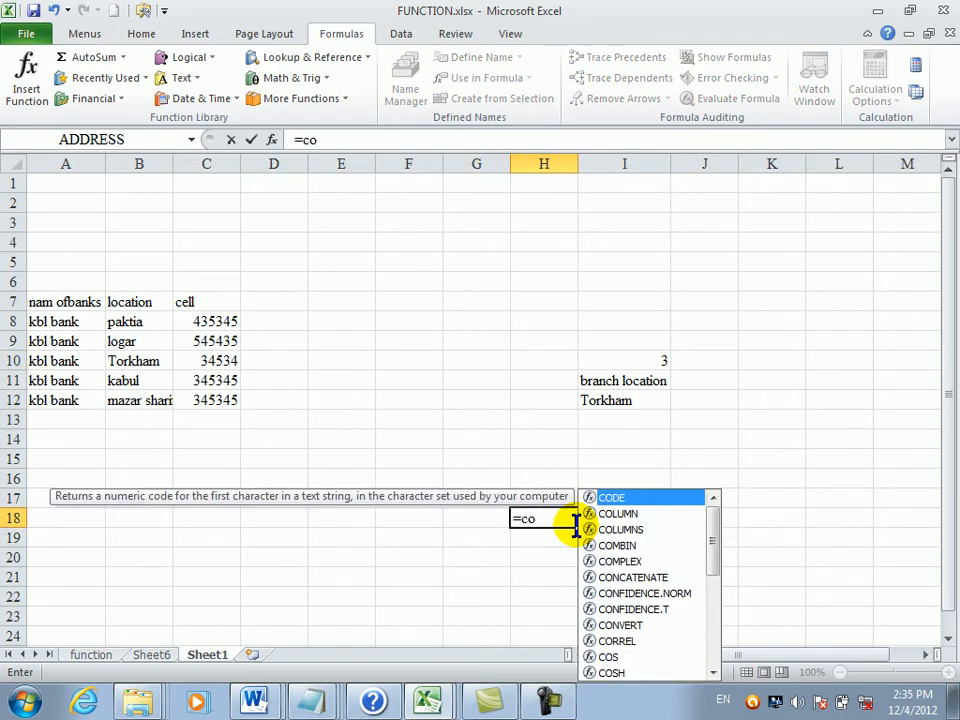
{"action": "double_click", "coordinate": [583, 514]}
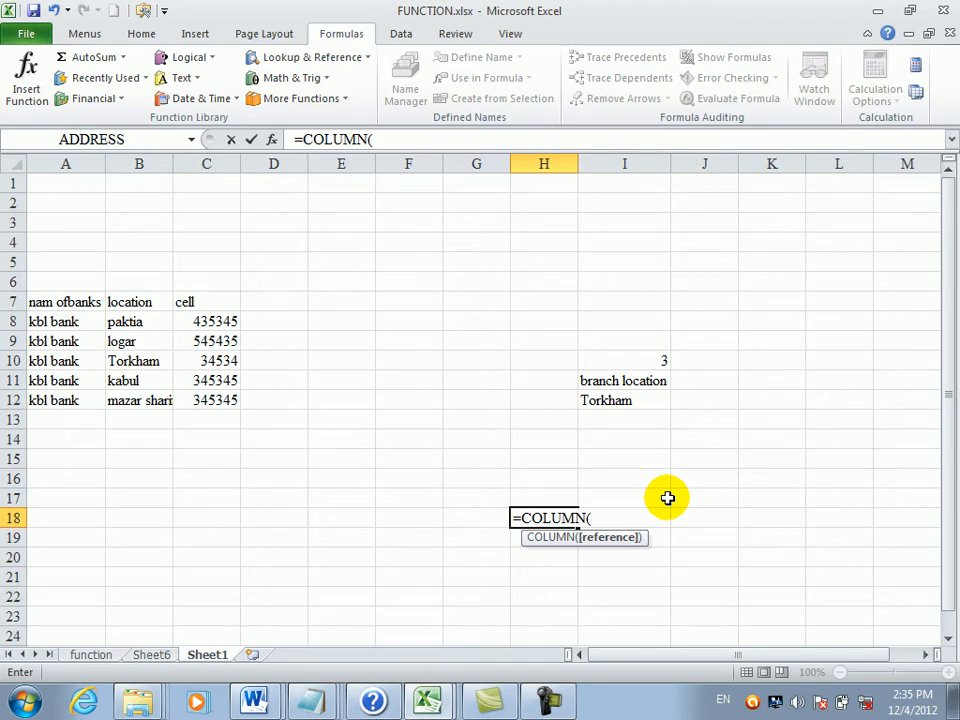
{"action": "left_click", "coordinate": [799, 316]}
{"action": "key", "text": "Return"}
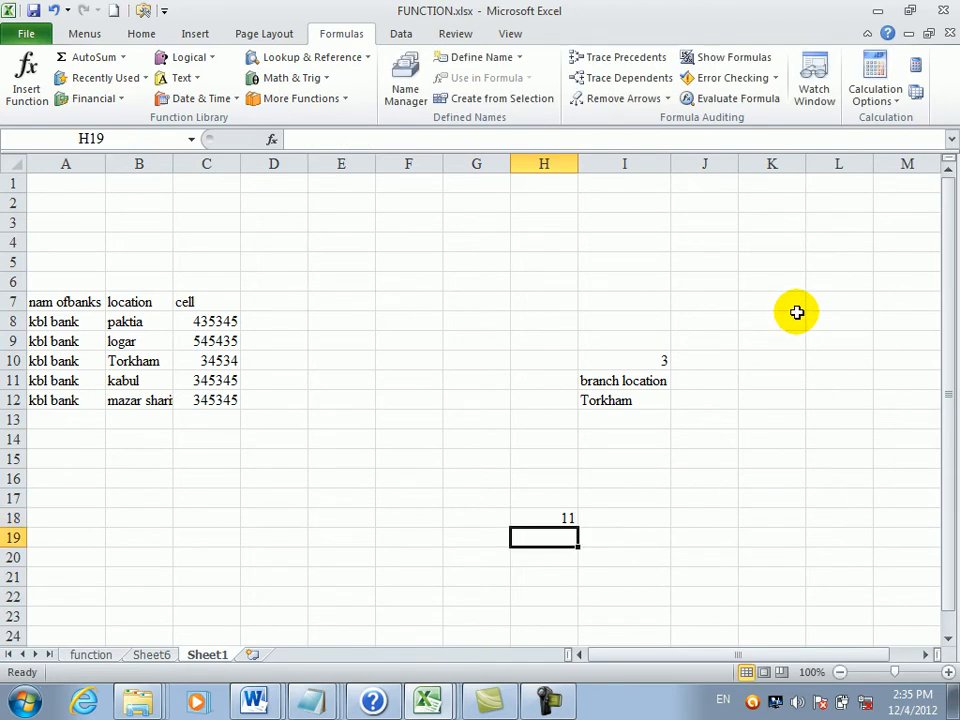
{"action": "left_click", "coordinate": [557, 521]}
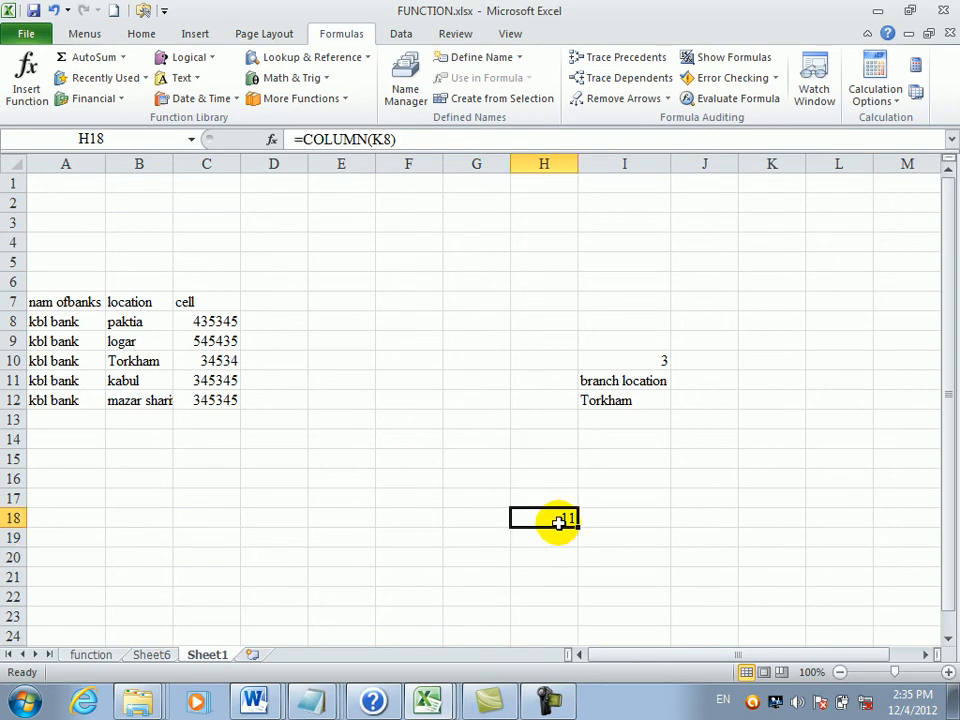
{"action": "left_click", "coordinate": [792, 328]}
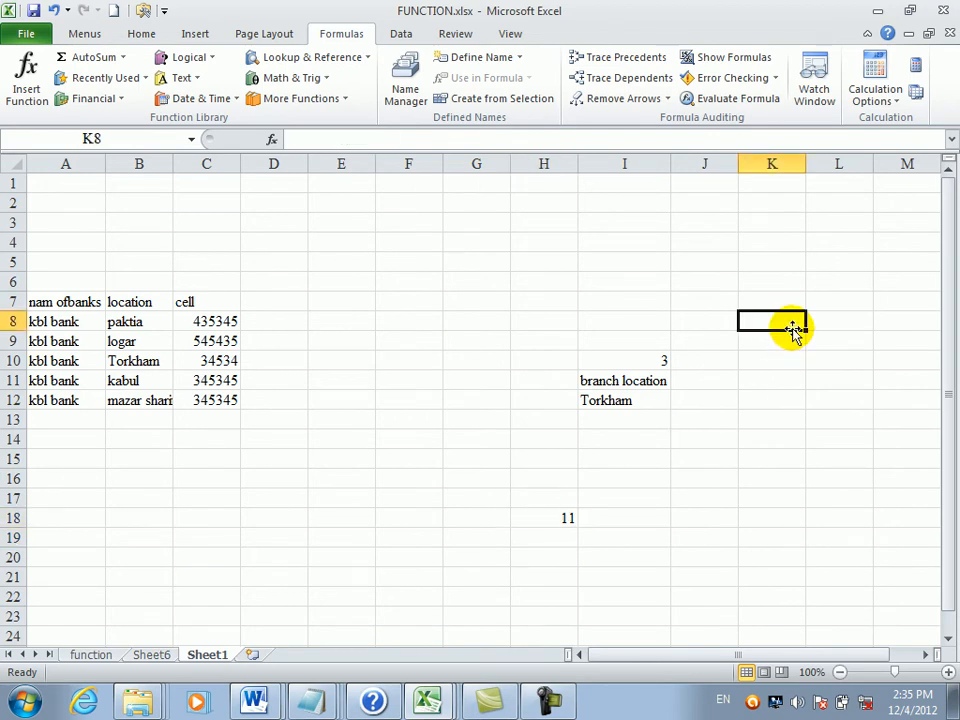
- Enter a COLUMNS formula in cell E11 that counts the columns in the range D2:I5
{"action": "left_click", "coordinate": [446, 305]}
{"action": "left_click", "coordinate": [369, 377]}
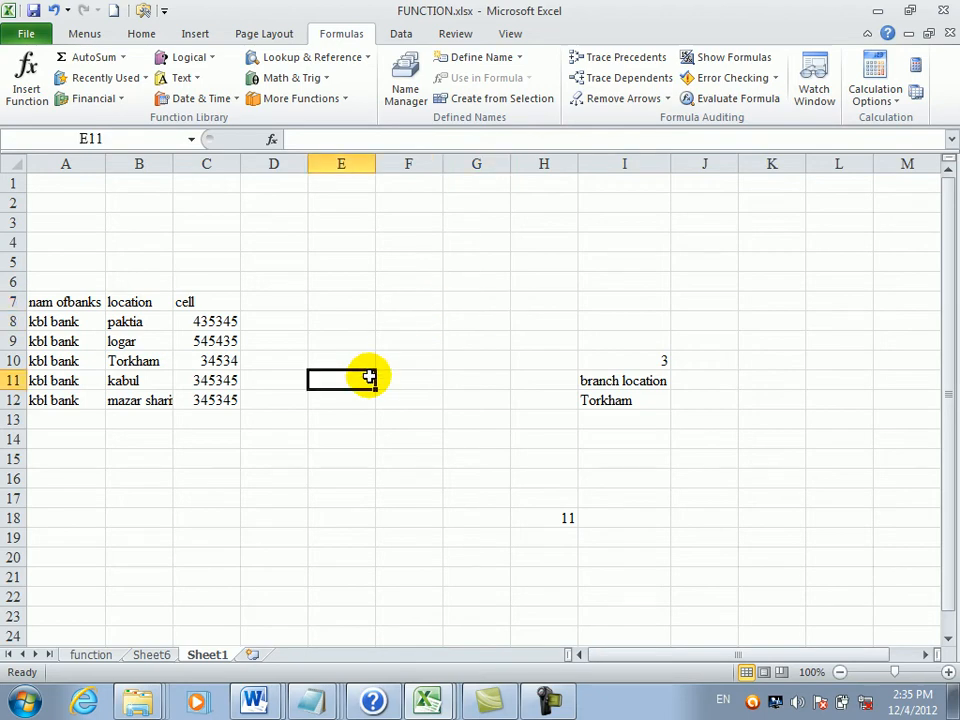
{"action": "left_click", "coordinate": [335, 62]}
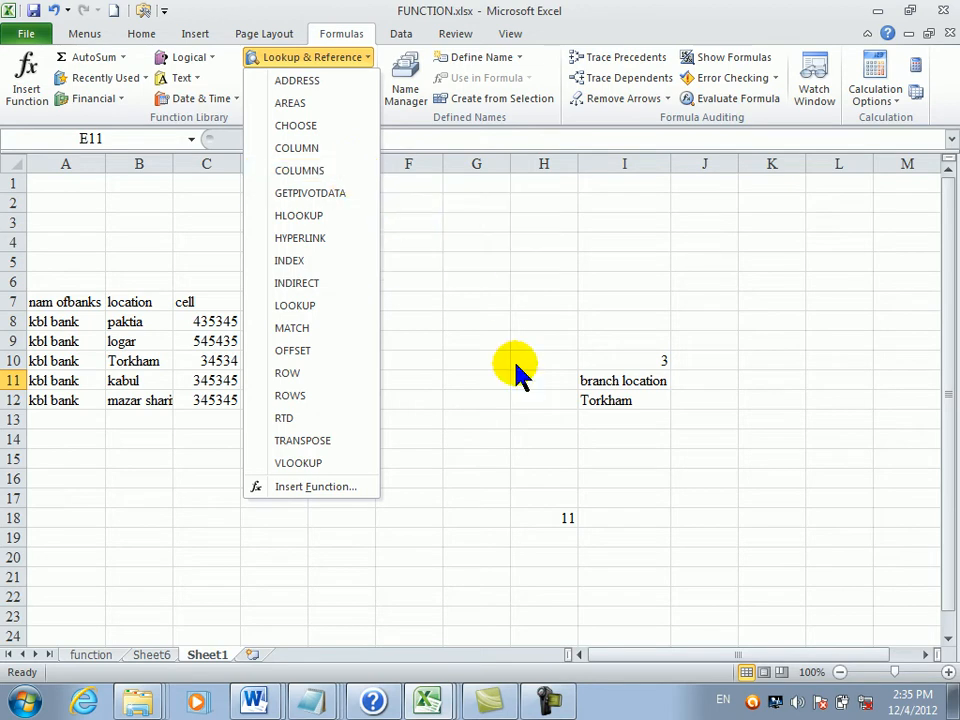
{"action": "left_click", "coordinate": [531, 420]}
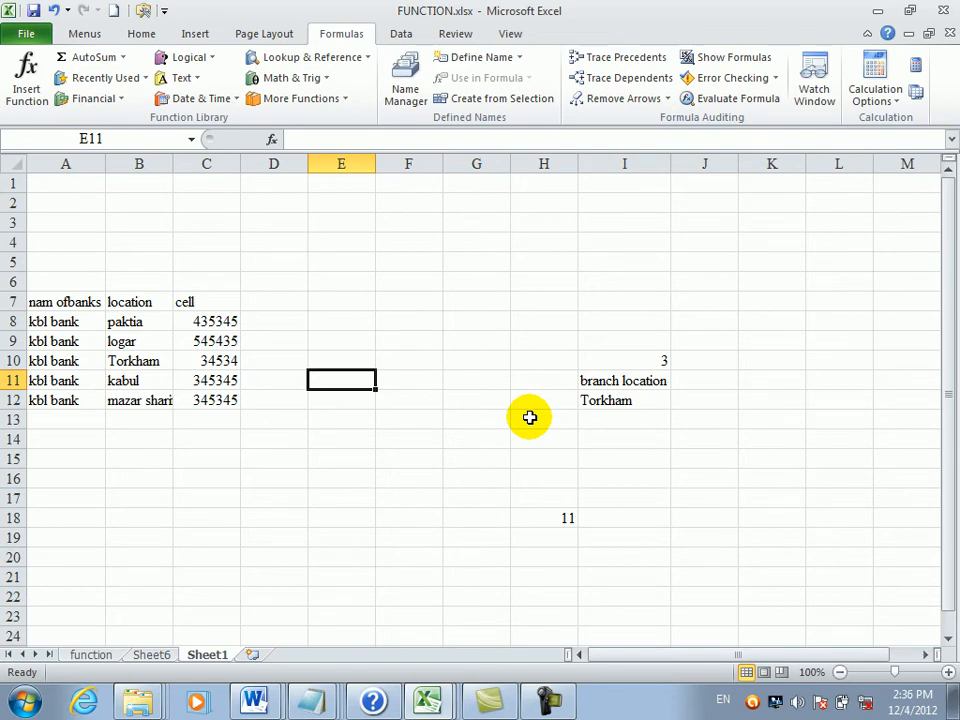
{"action": "type", "text": "=f"}
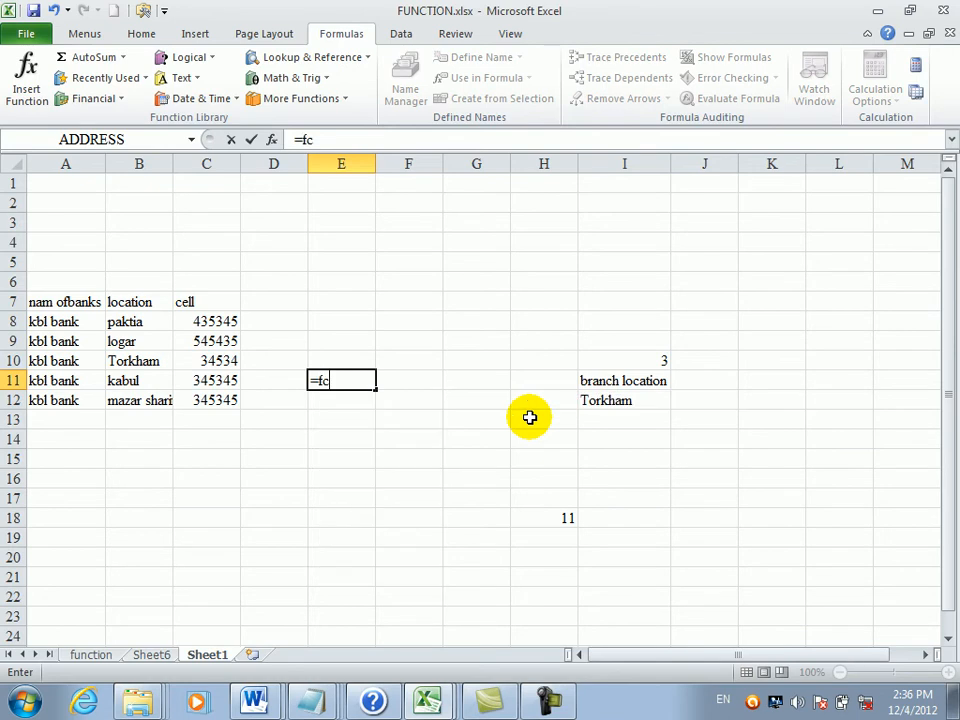
{"action": "key", "text": "BackSpace"}
{"action": "type", "text": "col"}
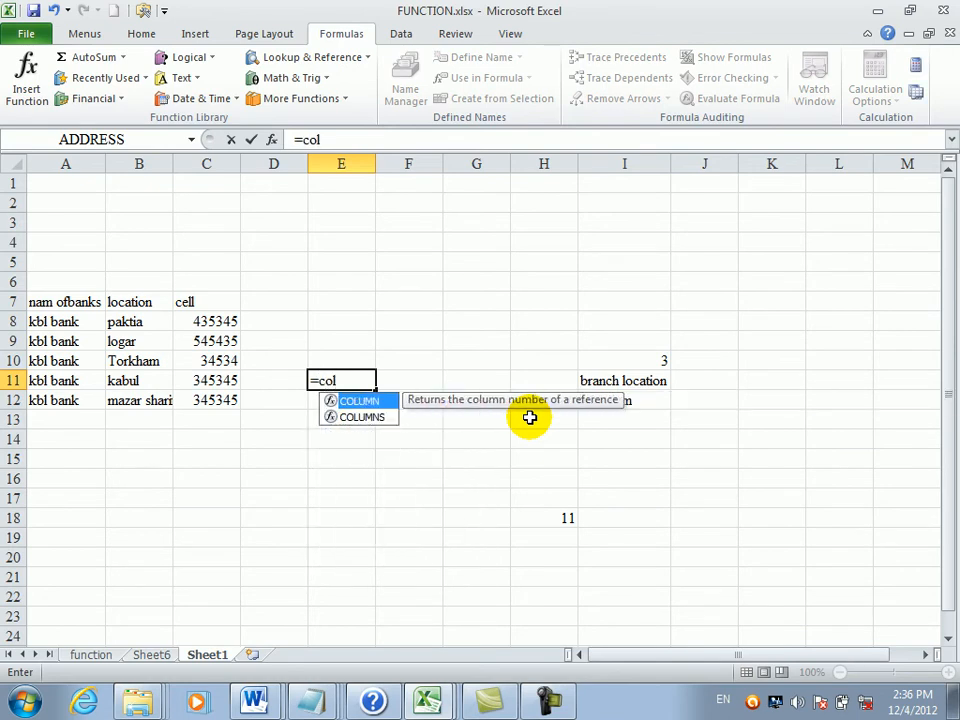
{"action": "key", "text": "Left"}
{"action": "key", "text": "Right"}
{"action": "type", "text": "=col"}
{"action": "key", "text": "Down"}
{"action": "key", "text": "Tab"}
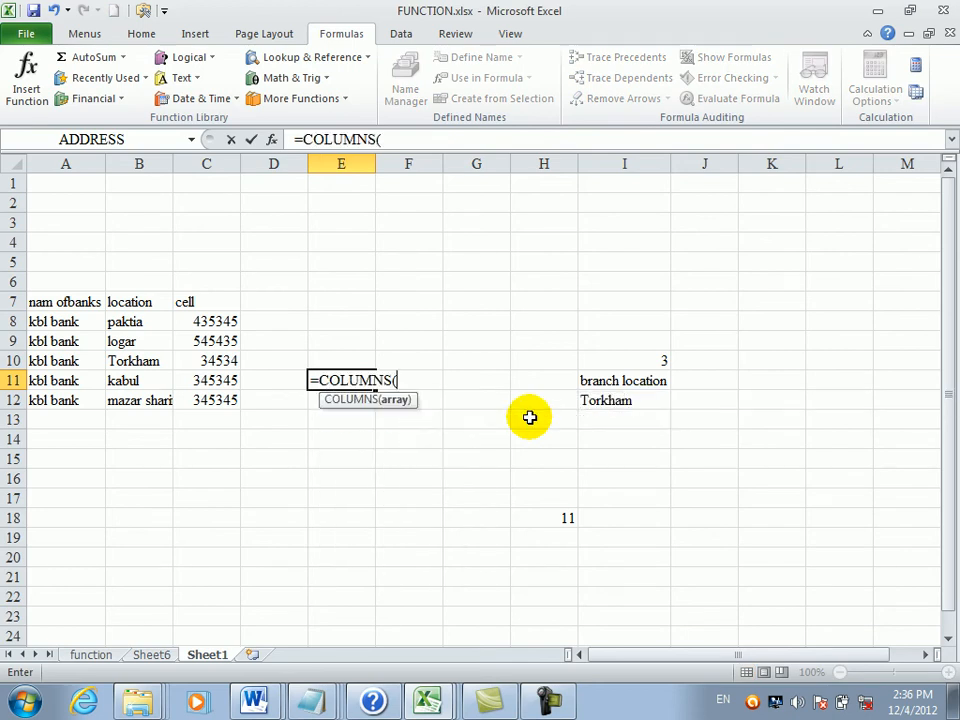
{"action": "left_click_drag", "start_coordinate": [279, 206], "coordinate": [642, 256]}
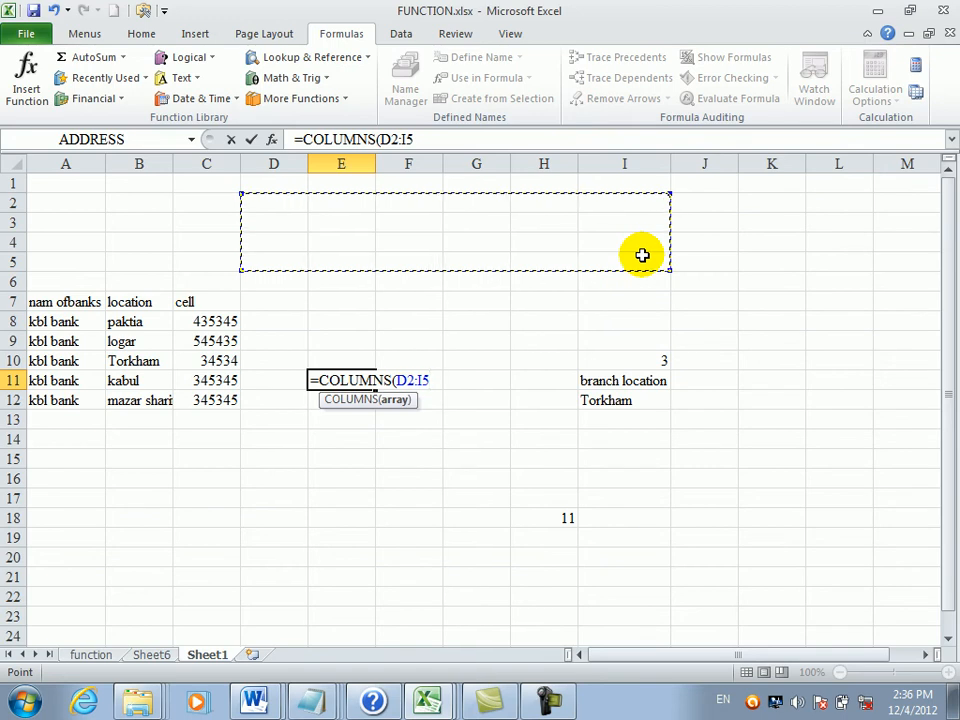
{"action": "key", "text": "Return"}
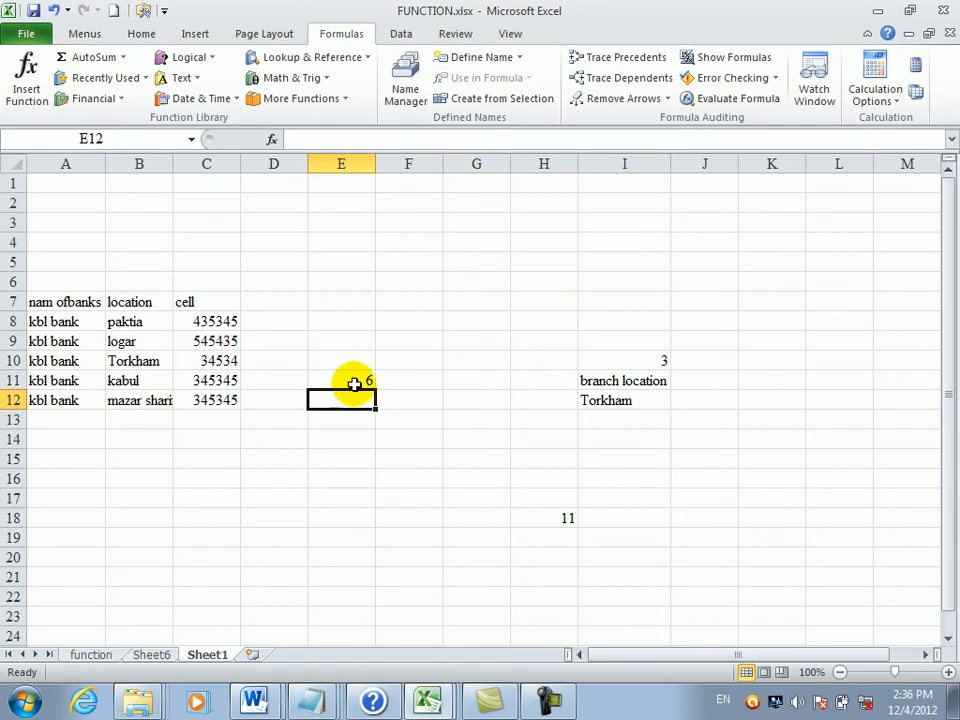
{"action": "left_click", "coordinate": [354, 384]}
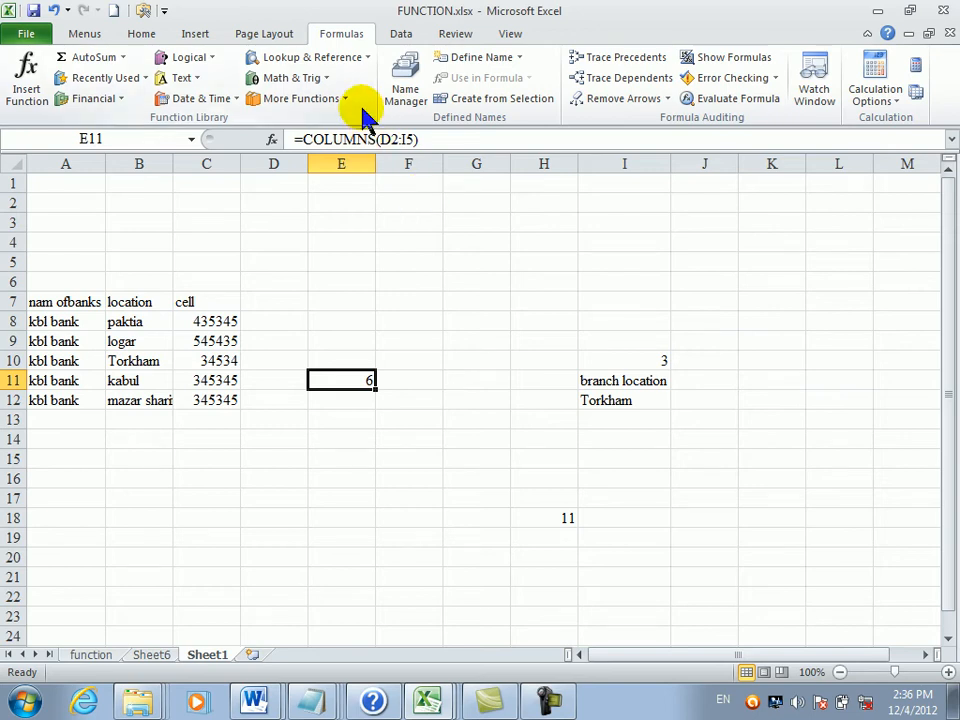
- Insert a ROW function in cell F6 with D4 as its reference
{"action": "left_click", "coordinate": [391, 273]}
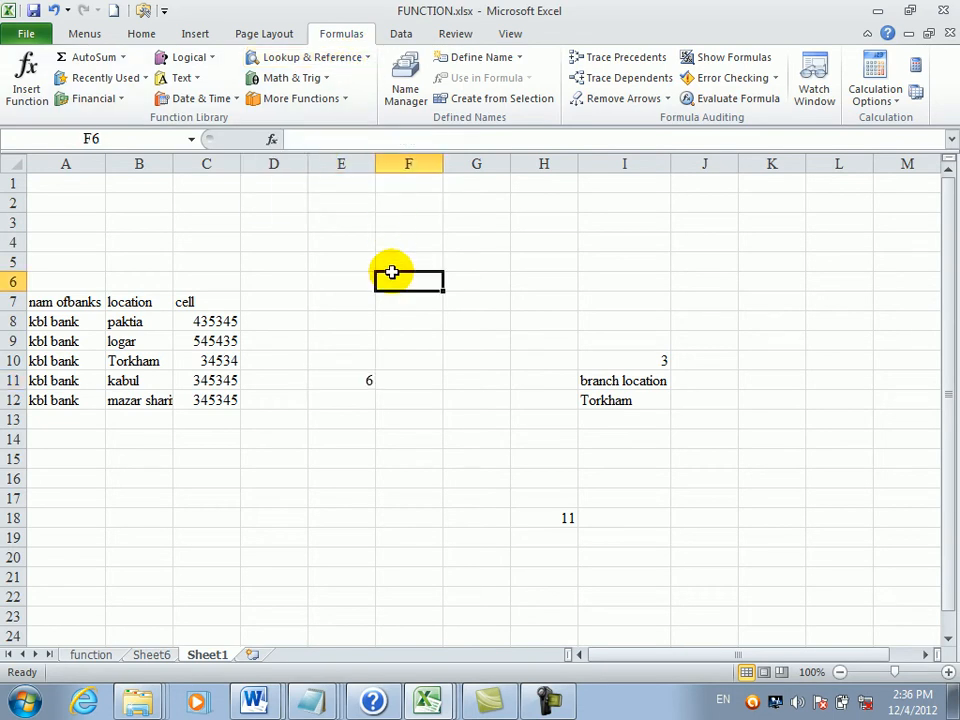
{"action": "left_click", "coordinate": [341, 62]}
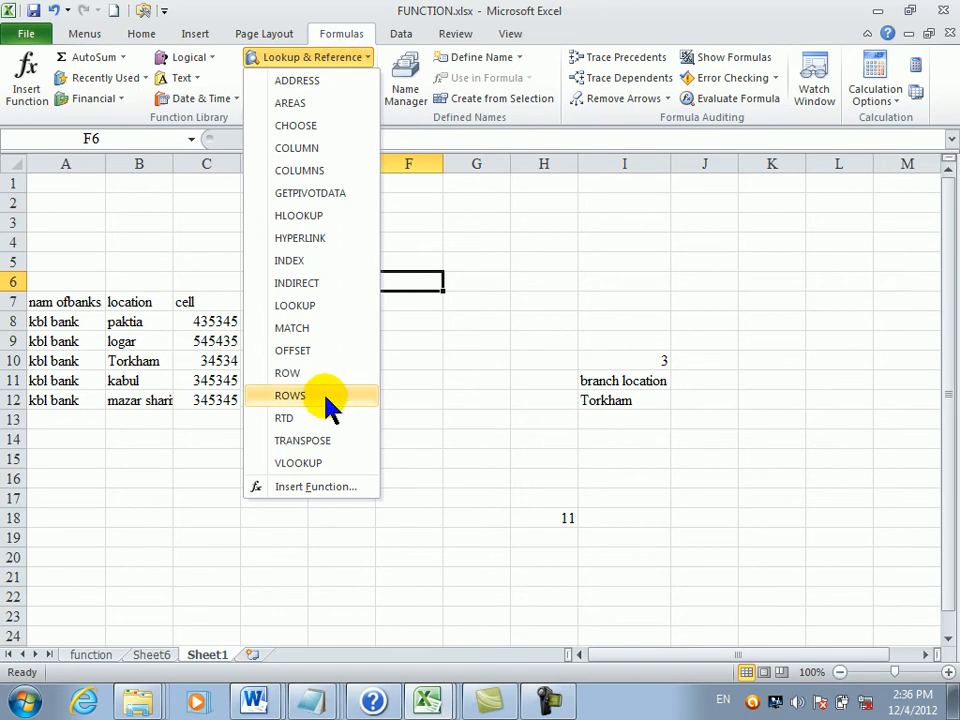
{"action": "left_click", "coordinate": [290, 375]}
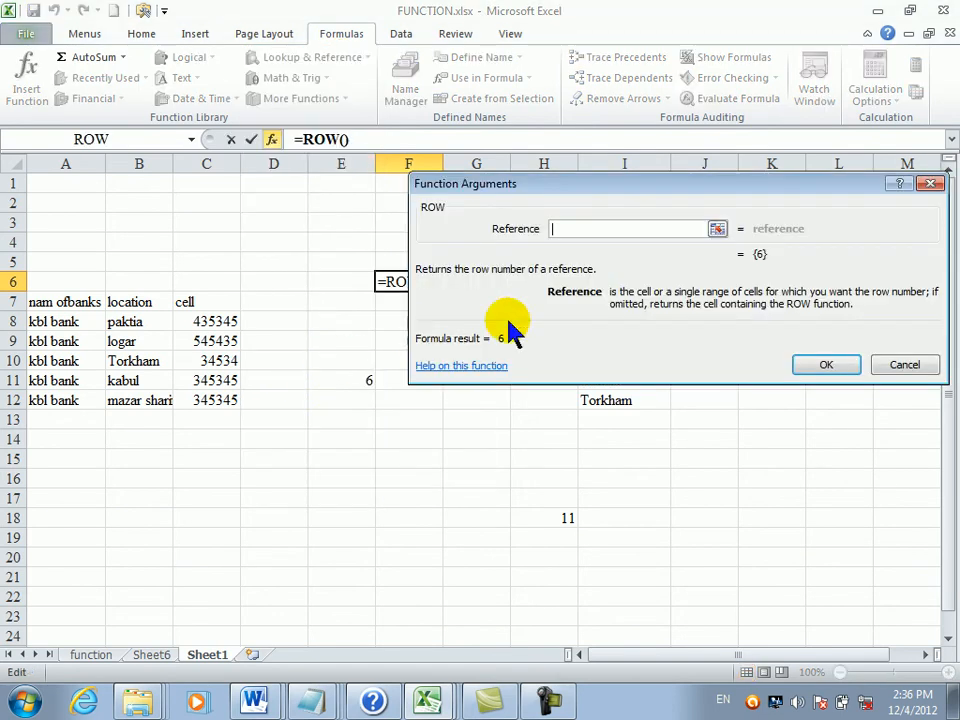
{"action": "left_click", "coordinate": [279, 235]}
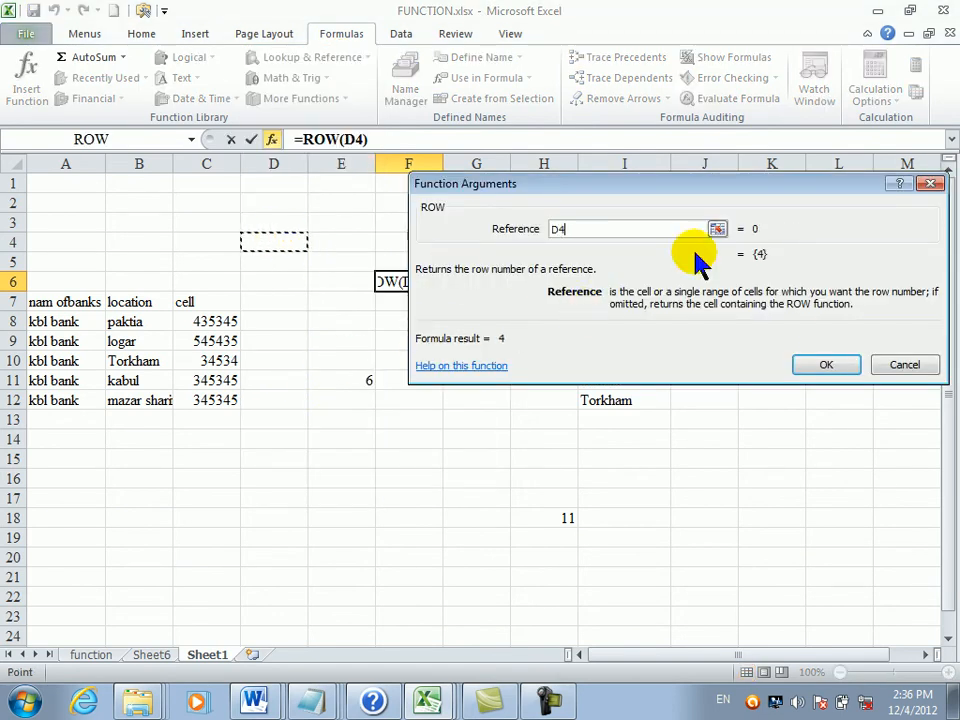
{"action": "left_click", "coordinate": [818, 362]}
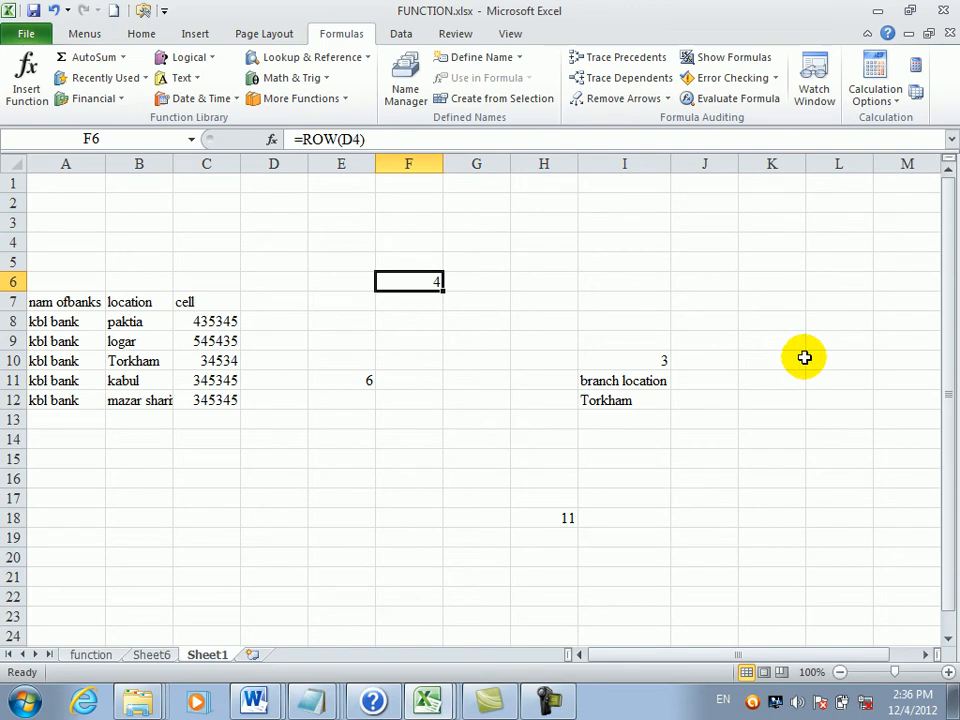
- Insert a ROWS function in cell F7 that counts the rows in the range C1:E5
{"action": "left_click", "coordinate": [427, 303]}
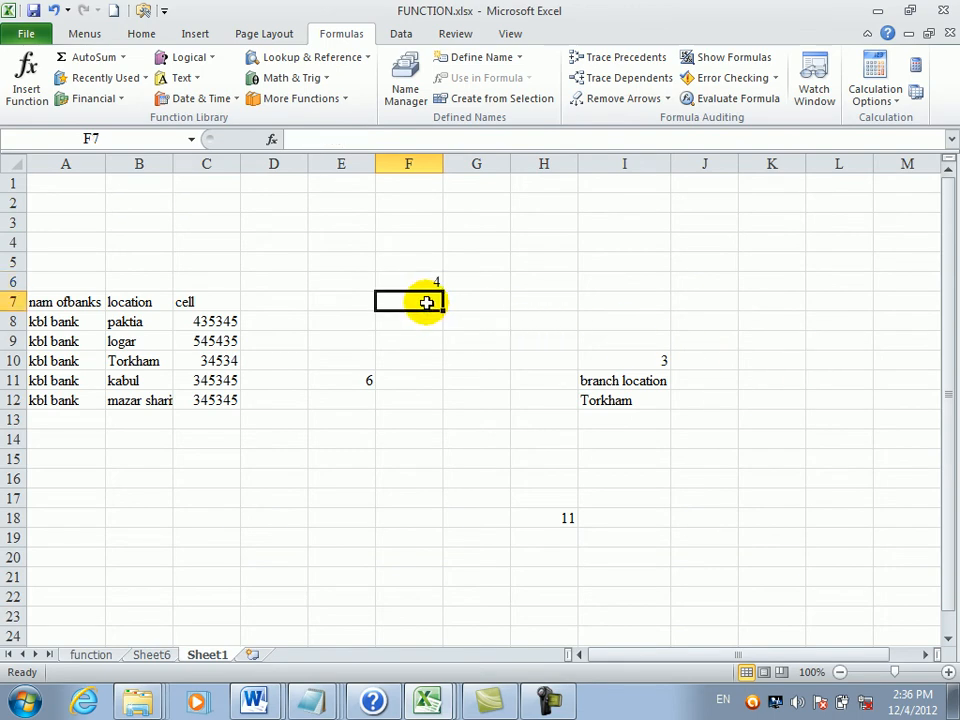
{"action": "left_click", "coordinate": [318, 58]}
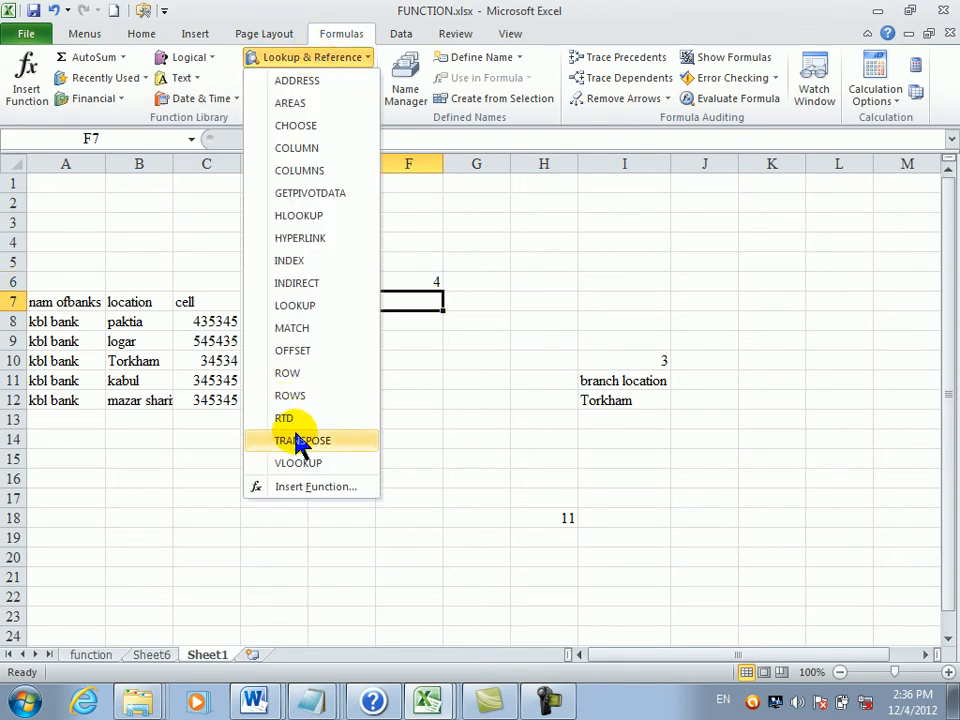
{"action": "left_click", "coordinate": [297, 397]}
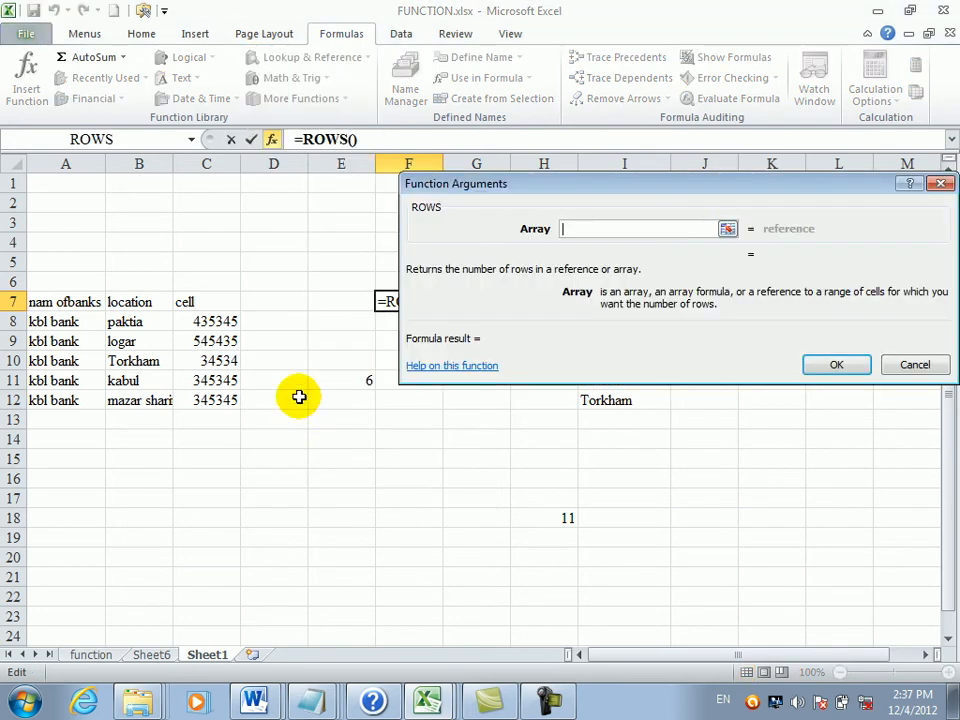
{"action": "left_click", "coordinate": [232, 181]}
{"action": "left_click_drag", "start_coordinate": [232, 181], "coordinate": [311, 259]}
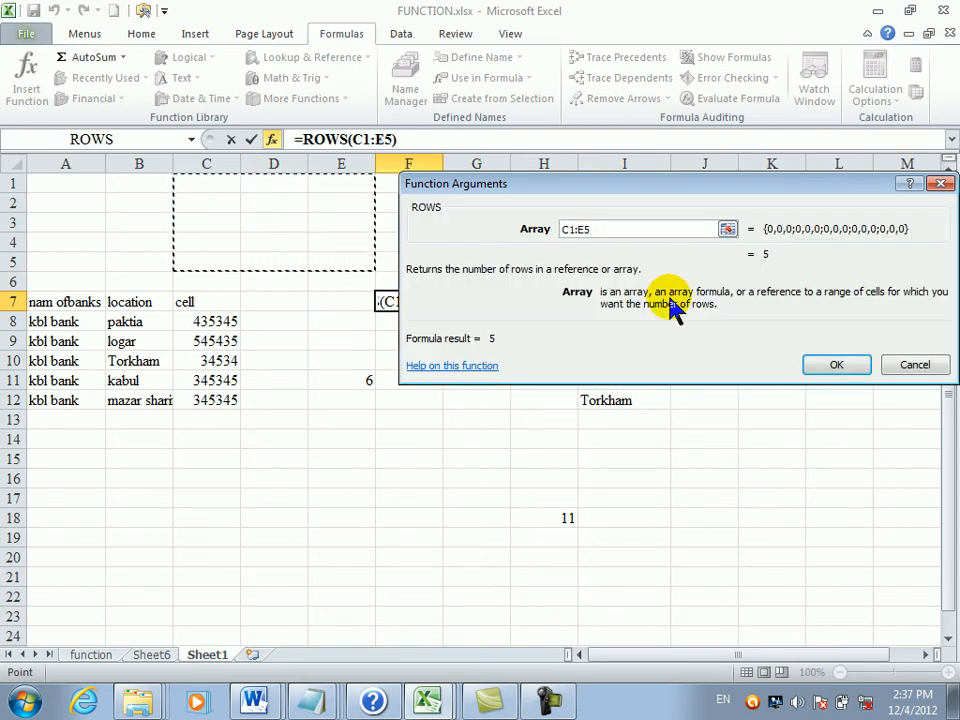
{"action": "key", "text": "Return"}
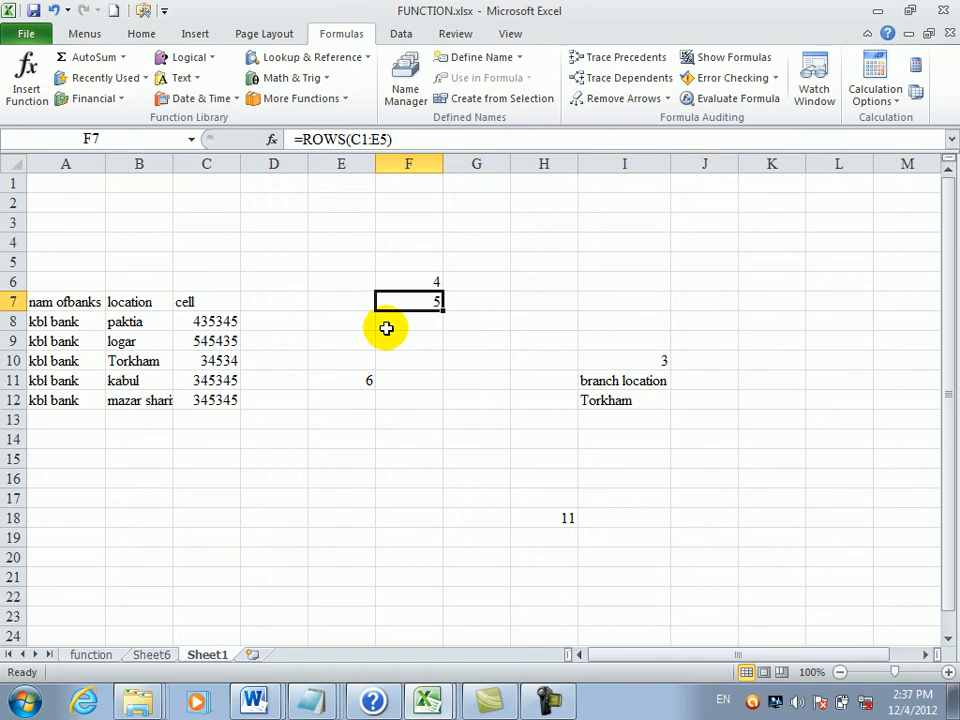
- Enter a ROWS formula in cell K17 that counts the rows in the range D4:F23
{"action": "left_click", "coordinate": [775, 492]}
{"action": "type", "text": "=row"}
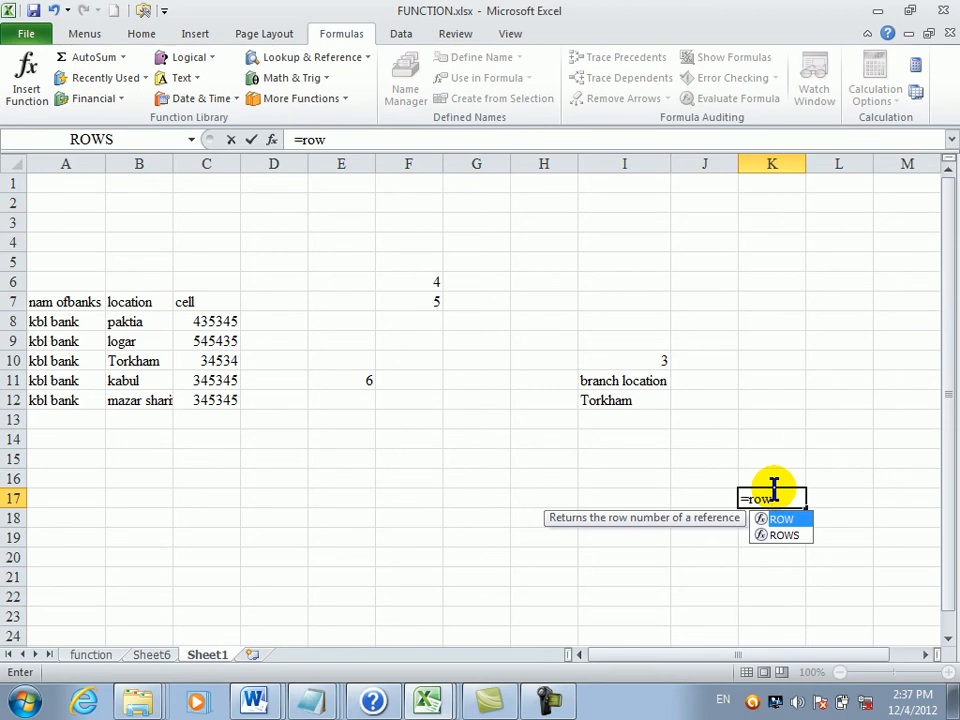
{"action": "type", "text": "s"}
{"action": "key", "text": "Tab"}
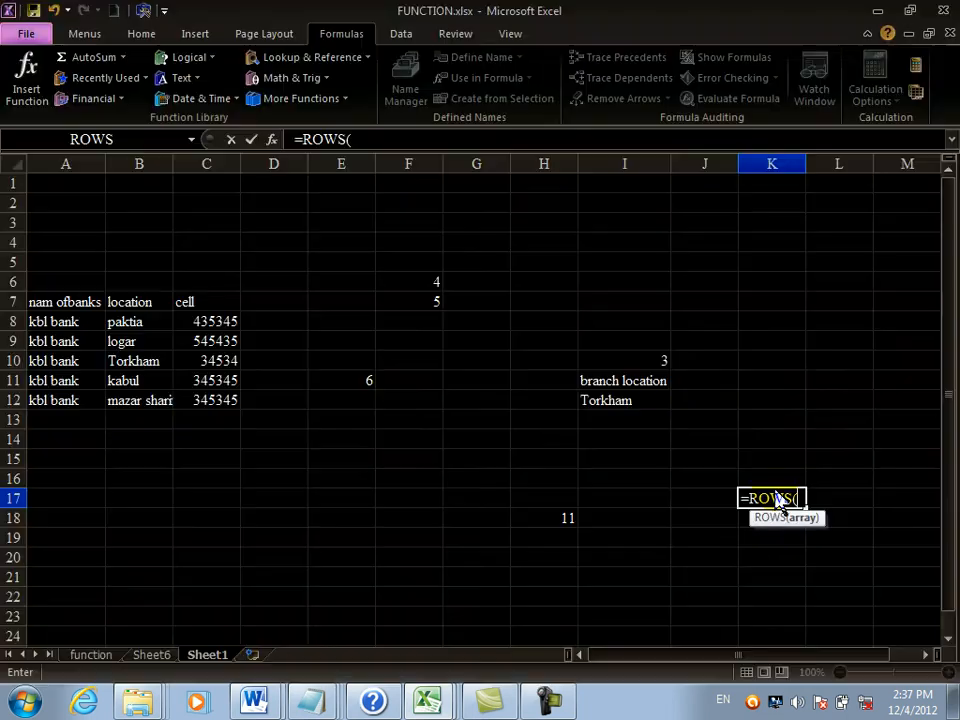
{"action": "key", "text": "Return"}
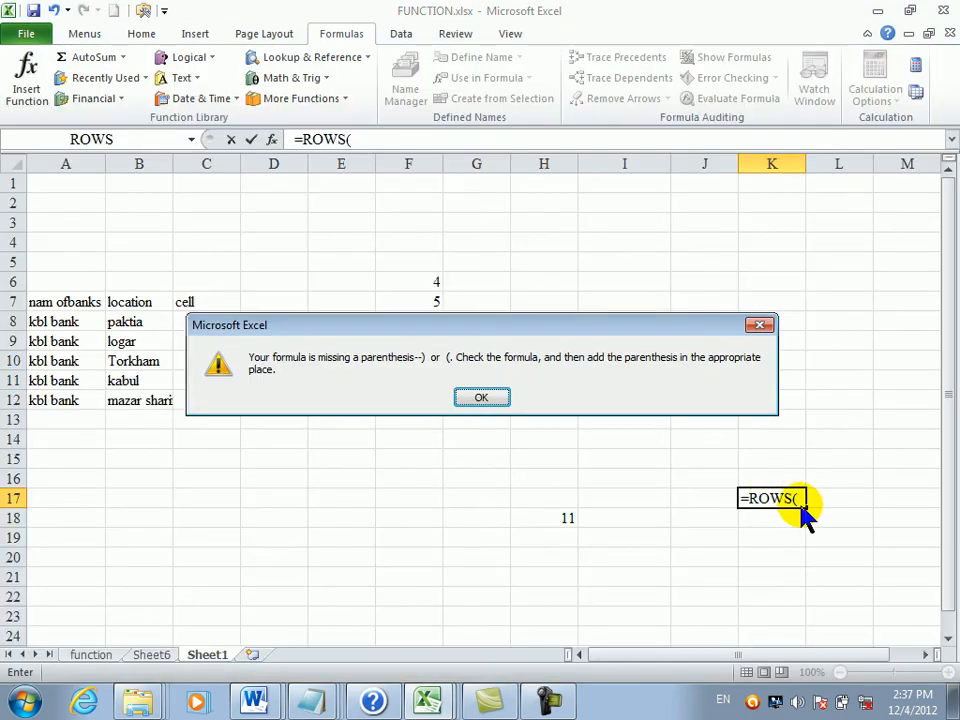
{"action": "left_click", "coordinate": [505, 402]}
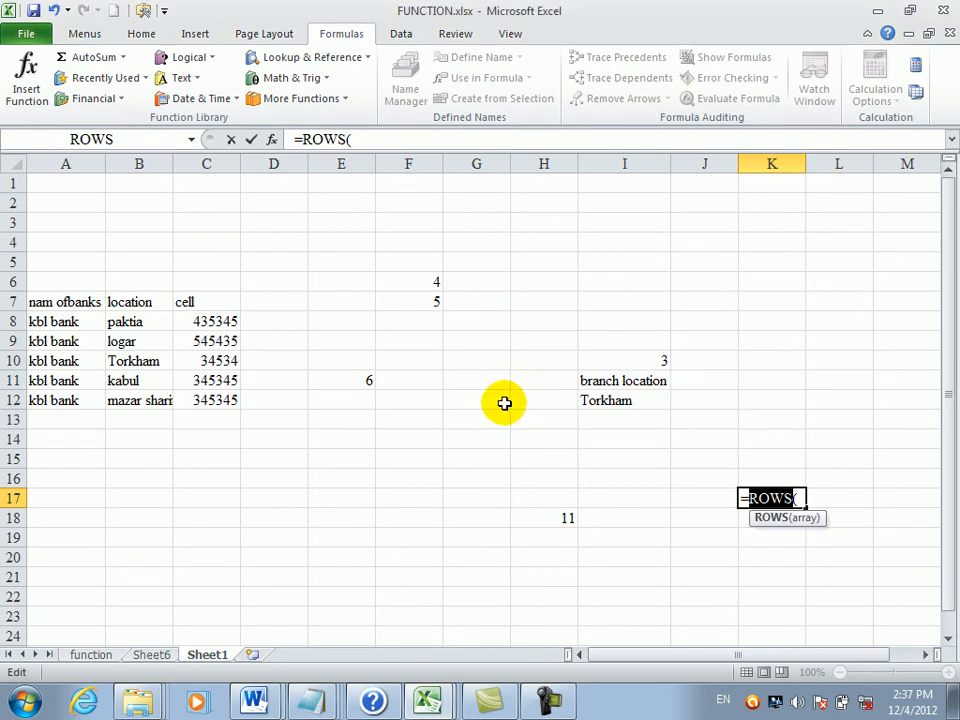
{"action": "left_click", "coordinate": [804, 498]}
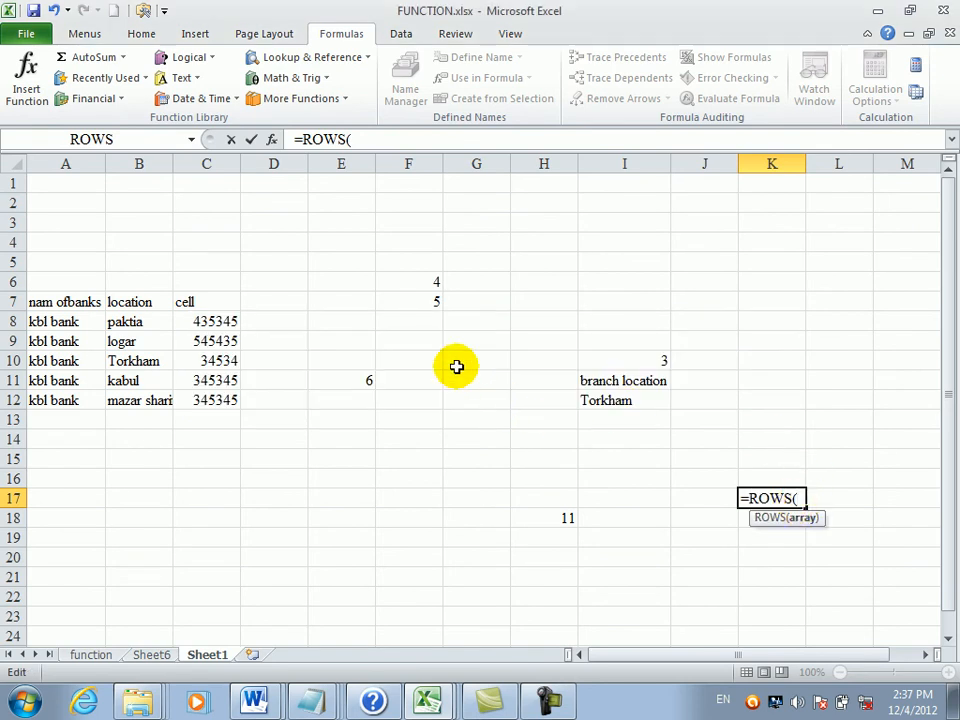
{"action": "left_click_drag", "start_coordinate": [282, 242], "coordinate": [384, 614]}
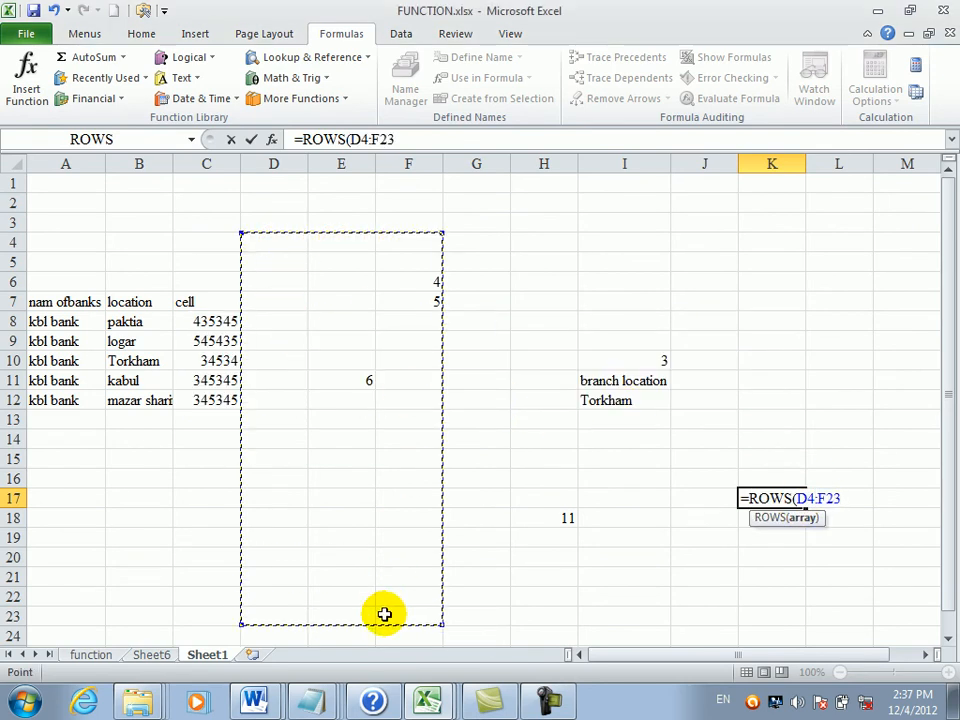
{"action": "key", "text": "Return"}
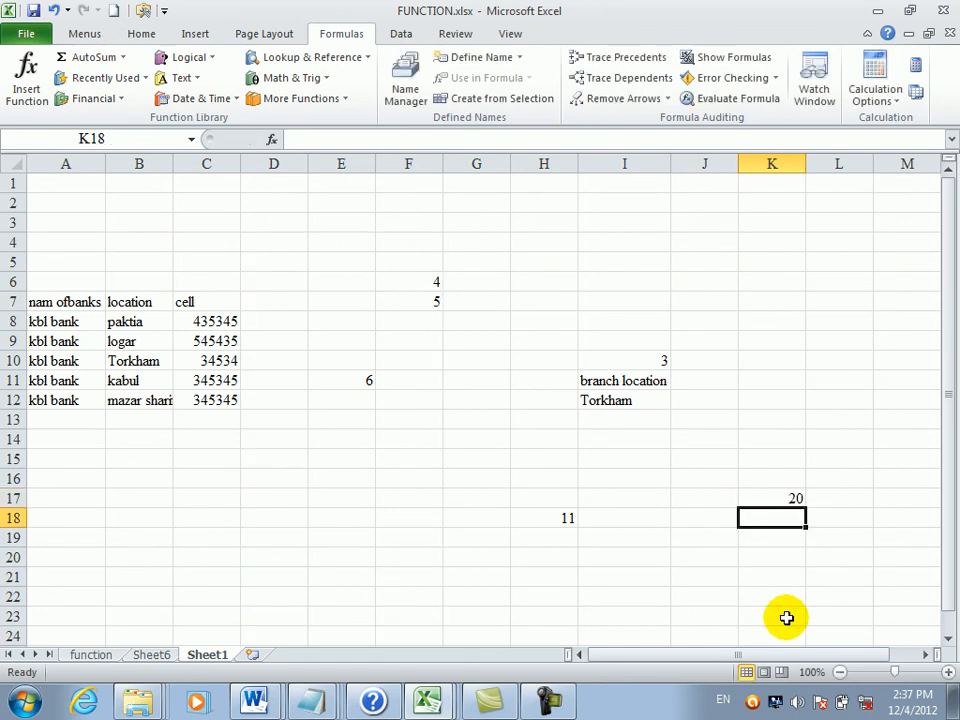
{"action": "left_click", "coordinate": [293, 58]}
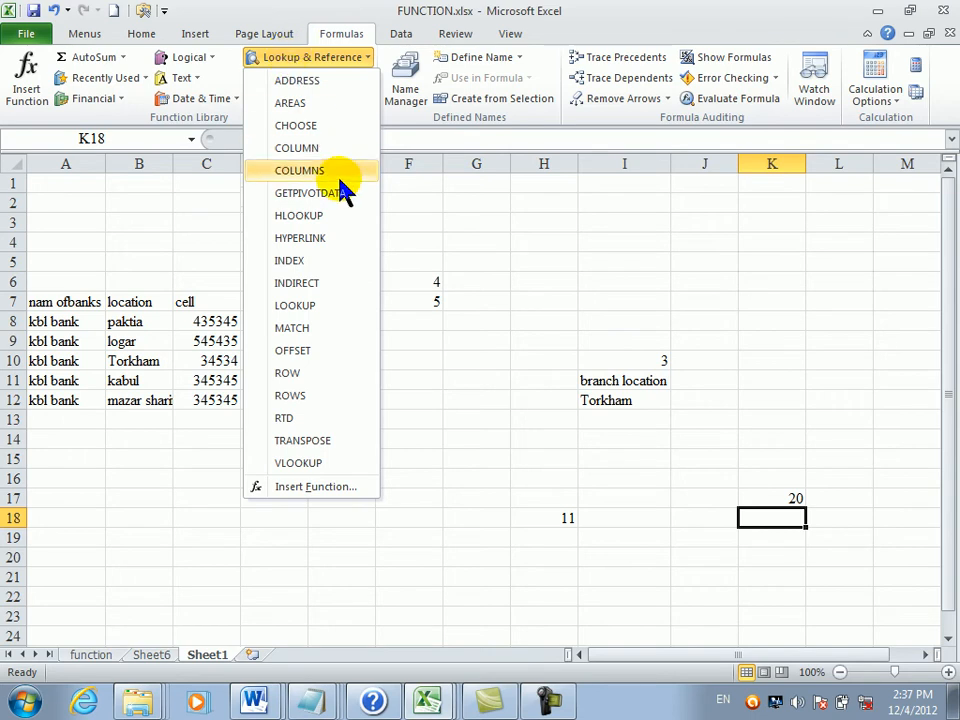
{"action": "left_click", "coordinate": [496, 285]}
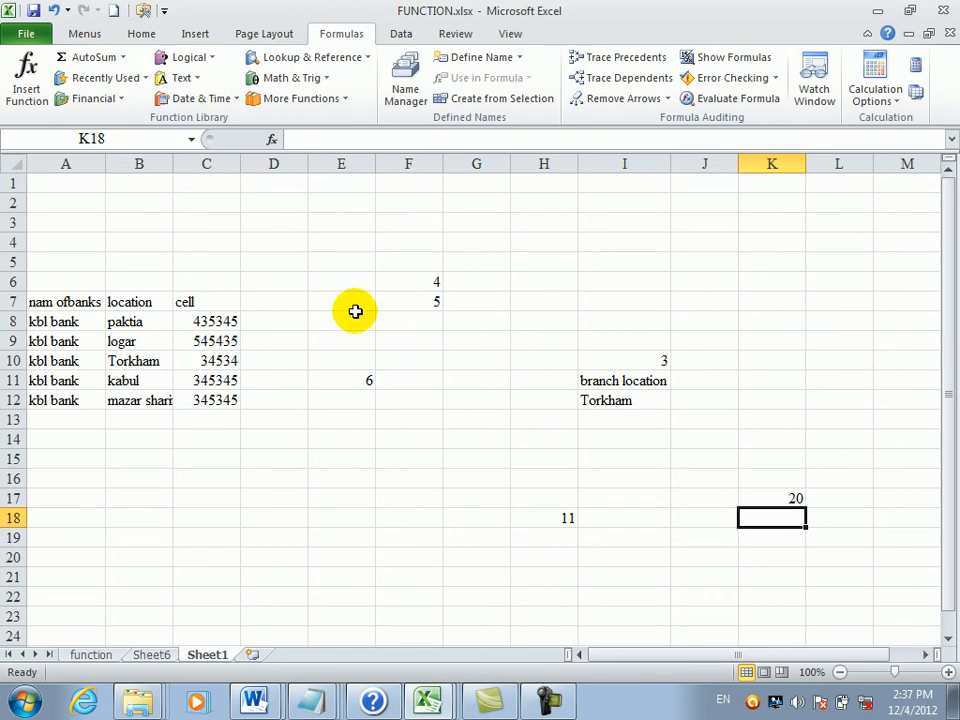
- Clear the salary total in cell C8 of Sheet6
{"action": "left_click", "coordinate": [152, 655]}
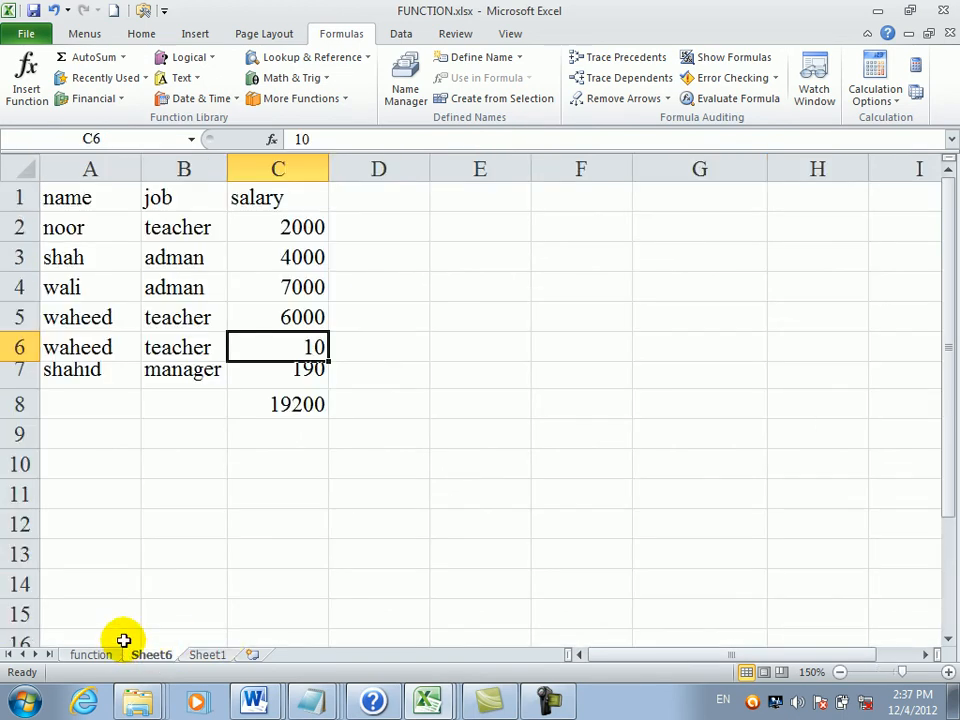
{"action": "left_click", "coordinate": [285, 402]}
{"action": "key", "text": "Delete"}
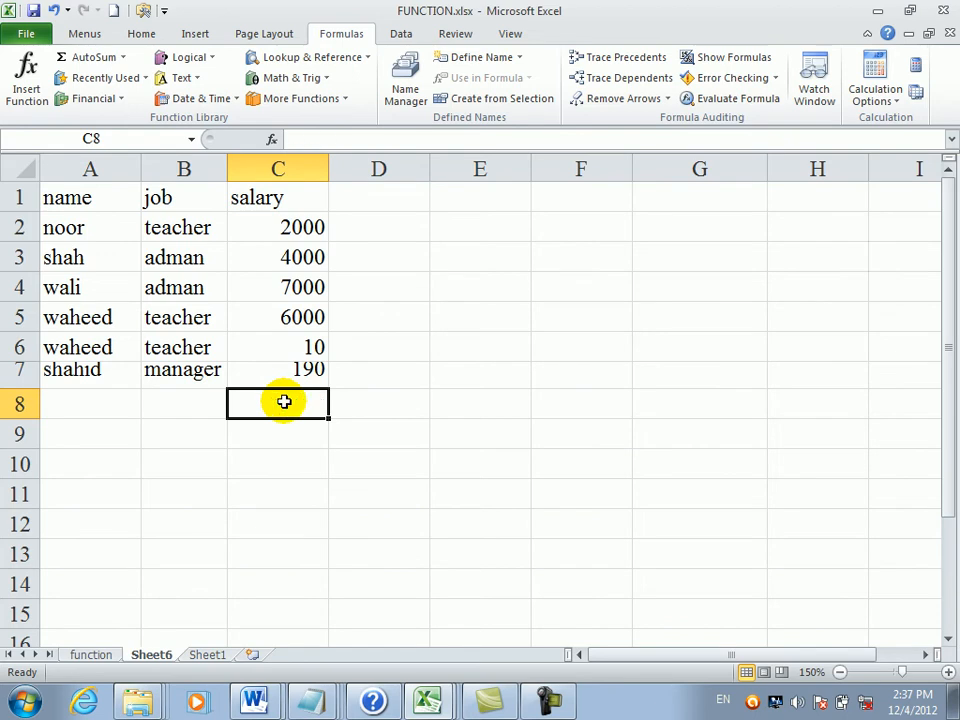
- Create a PivotTable from Sheet6 range A1:C7 and place it on the existing worksheet at cell E8
{"action": "left_click", "coordinate": [838, 673]}
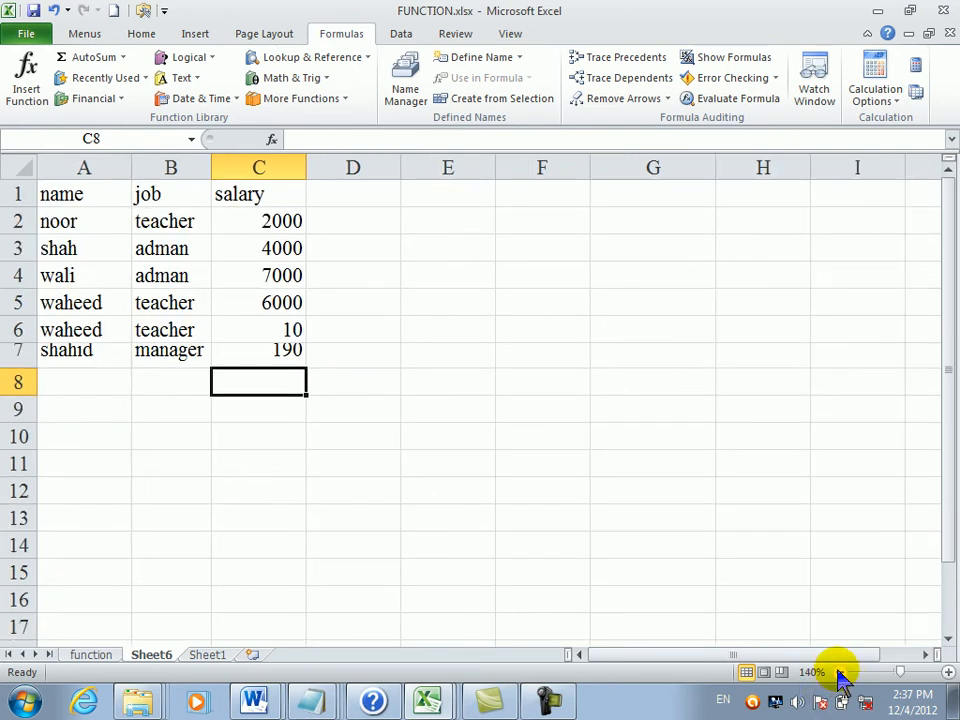
{"action": "left_click", "coordinate": [838, 673]}
{"action": "left_click", "coordinate": [838, 673]}
{"action": "left_click", "coordinate": [523, 322]}
{"action": "left_click", "coordinate": [443, 210]}
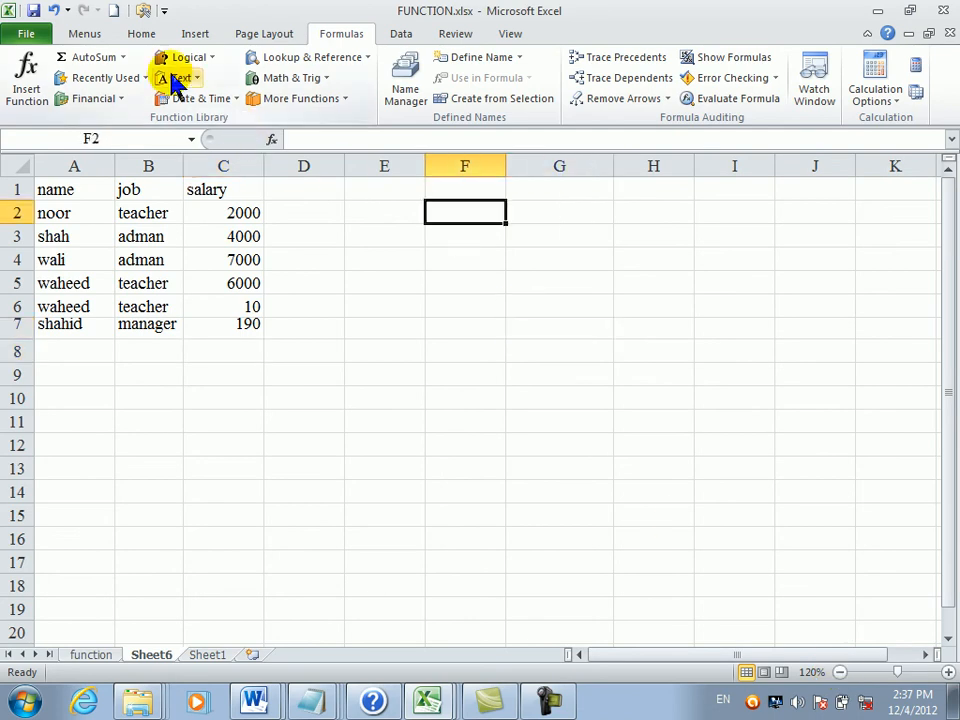
{"action": "left_click", "coordinate": [135, 236]}
{"action": "left_click", "coordinate": [195, 33]}
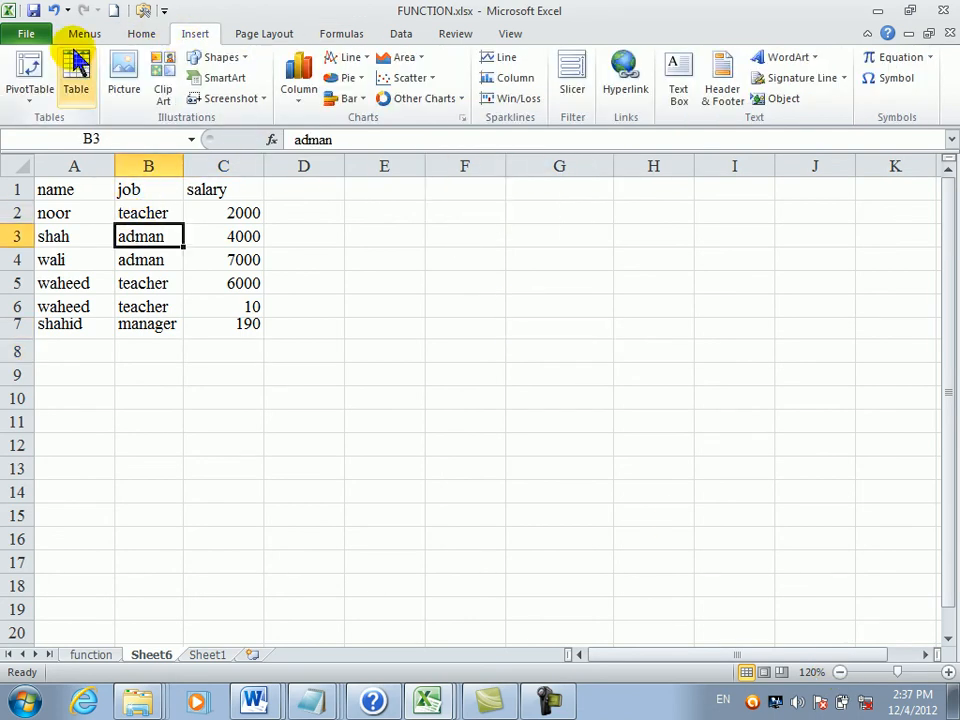
{"action": "left_click", "coordinate": [30, 62]}
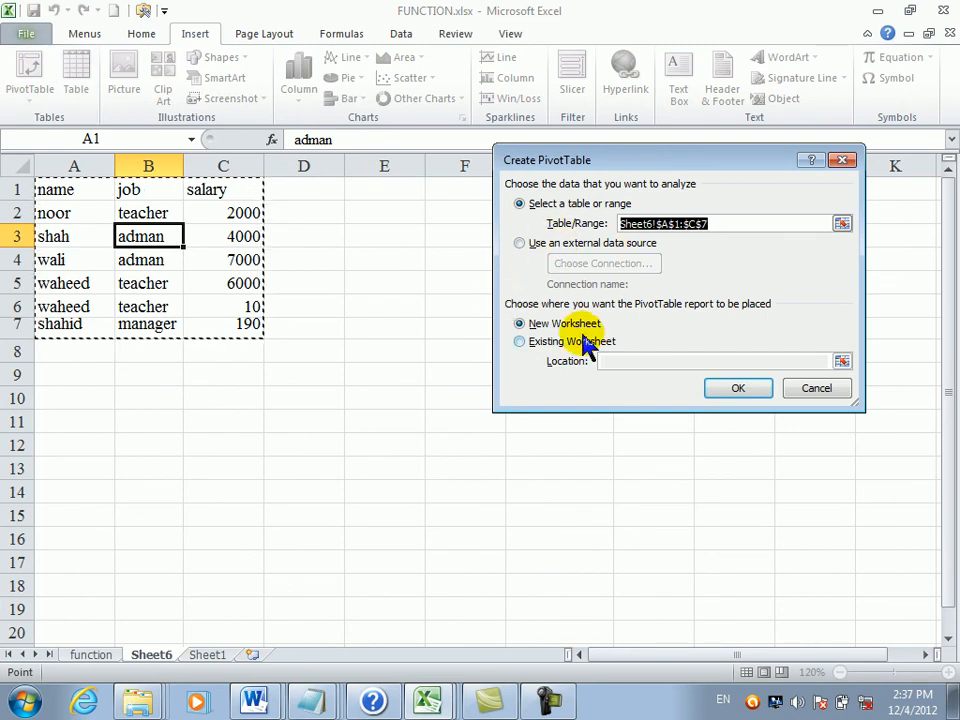
{"action": "left_click", "coordinate": [525, 341]}
{"action": "left_click", "coordinate": [628, 360]}
{"action": "left_click_drag", "start_coordinate": [422, 346], "coordinate": [383, 350]}
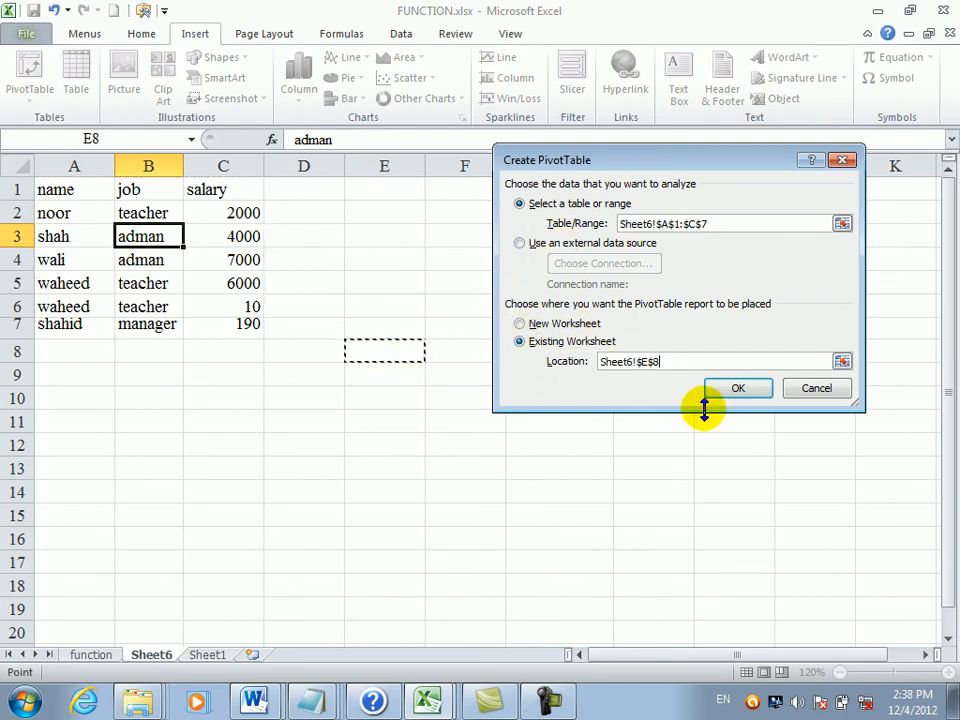
{"action": "left_click", "coordinate": [738, 388]}
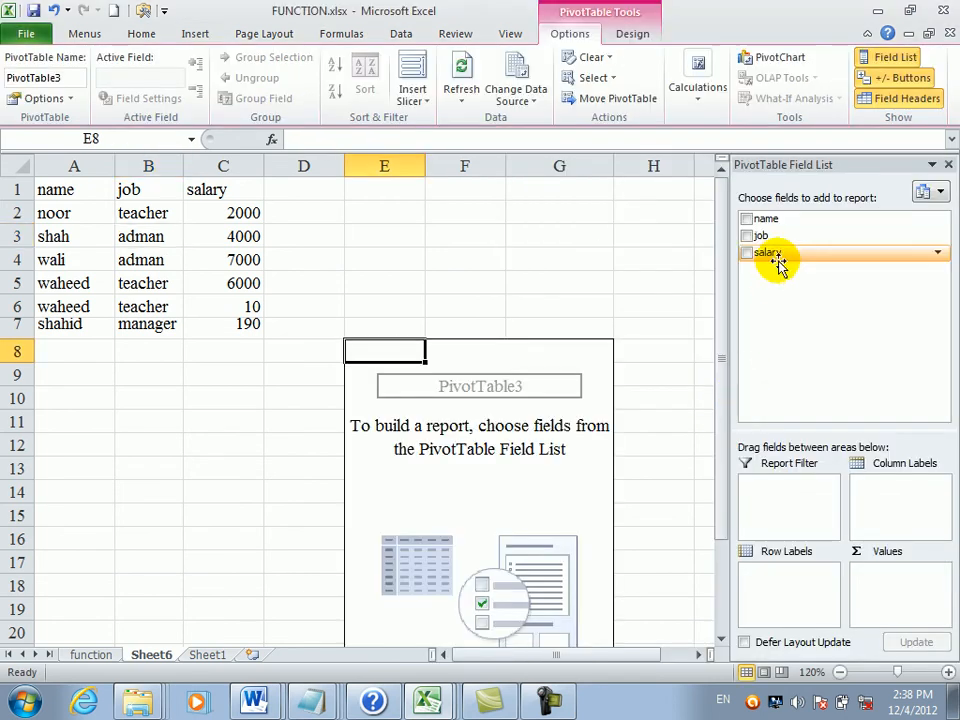
- Add the name, job and salary fields to the PivotTable, with name as column labels, and close the field list
{"action": "left_click", "coordinate": [746, 219]}
{"action": "left_click", "coordinate": [746, 235]}
{"action": "left_click", "coordinate": [746, 252]}
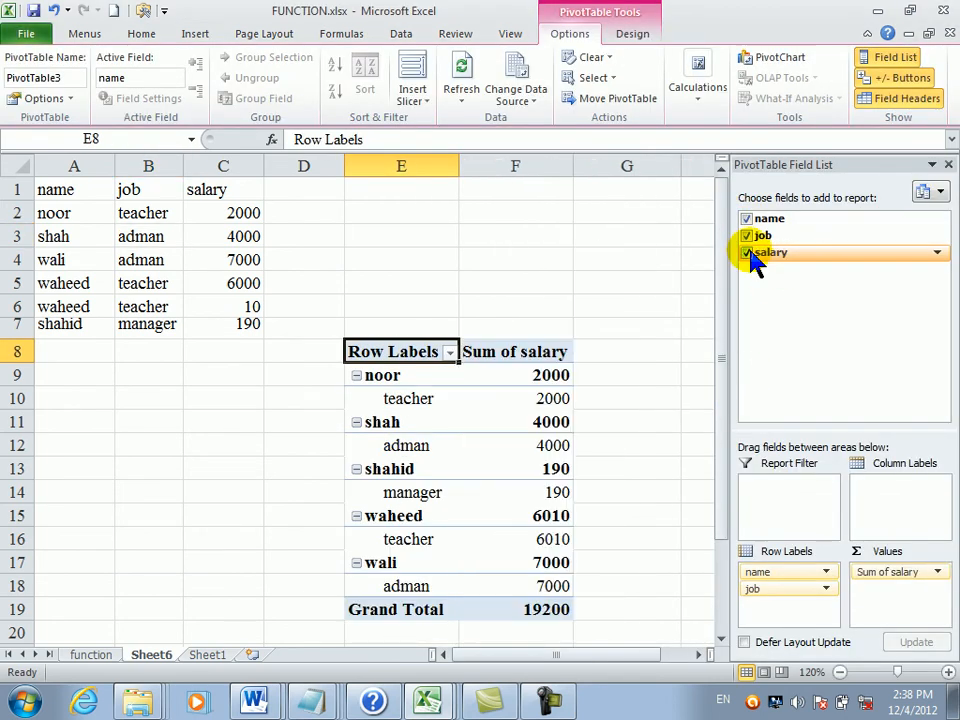
{"action": "left_click_drag", "start_coordinate": [785, 580], "coordinate": [893, 496]}
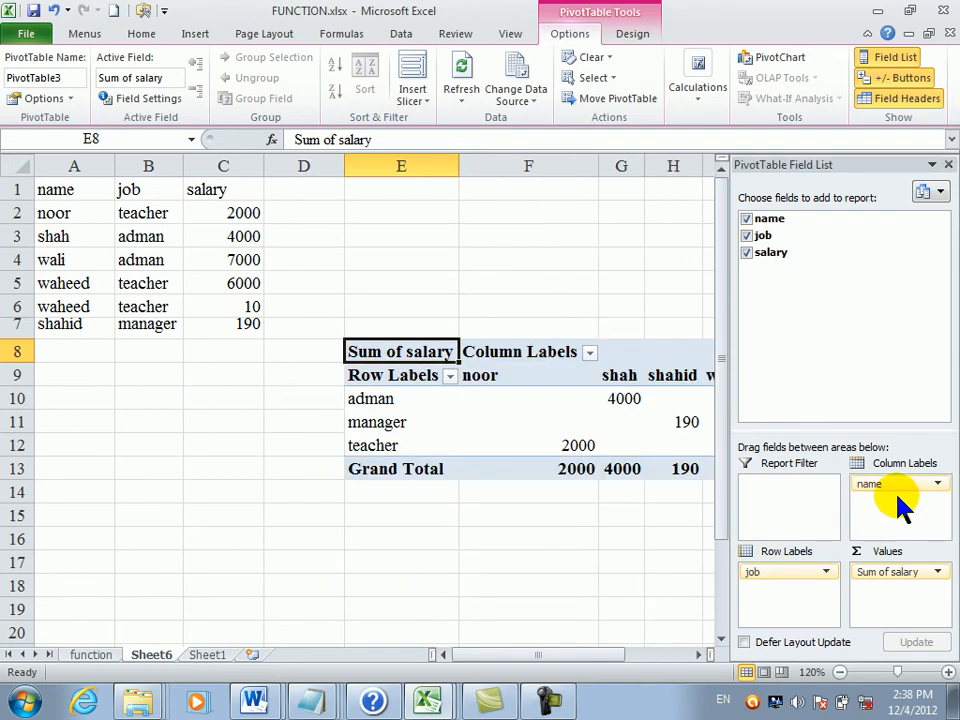
{"action": "left_click", "coordinate": [947, 165]}
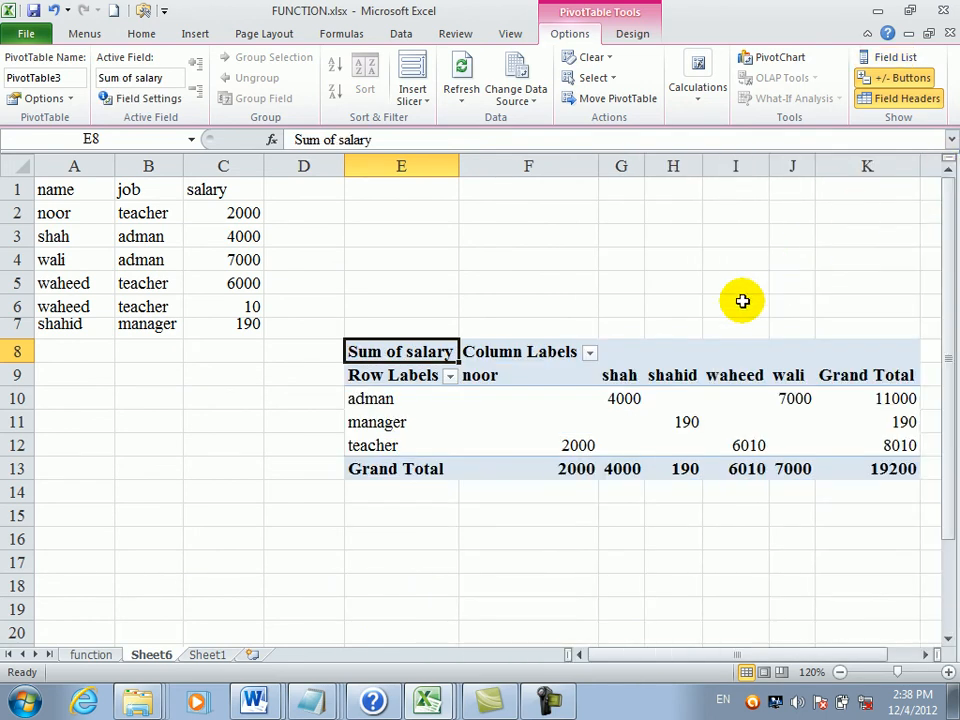
{"action": "left_click", "coordinate": [925, 655]}
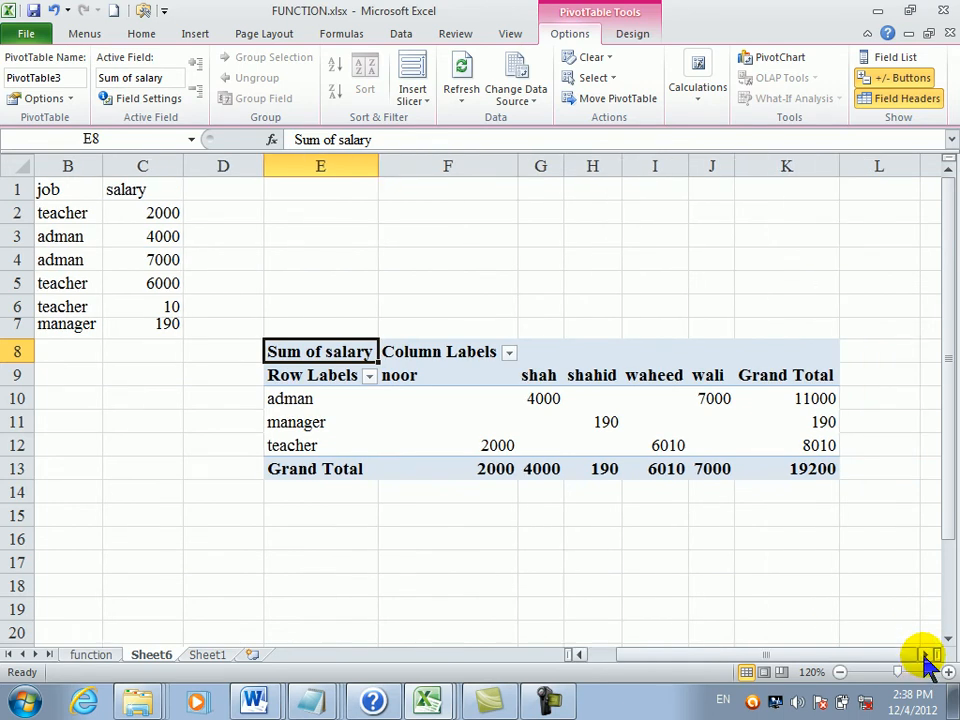
- Enter a GETPIVOTDATA formula in cell D15 with E8 as the data field and I9 as the pivot table reference
{"action": "left_click", "coordinate": [217, 510]}
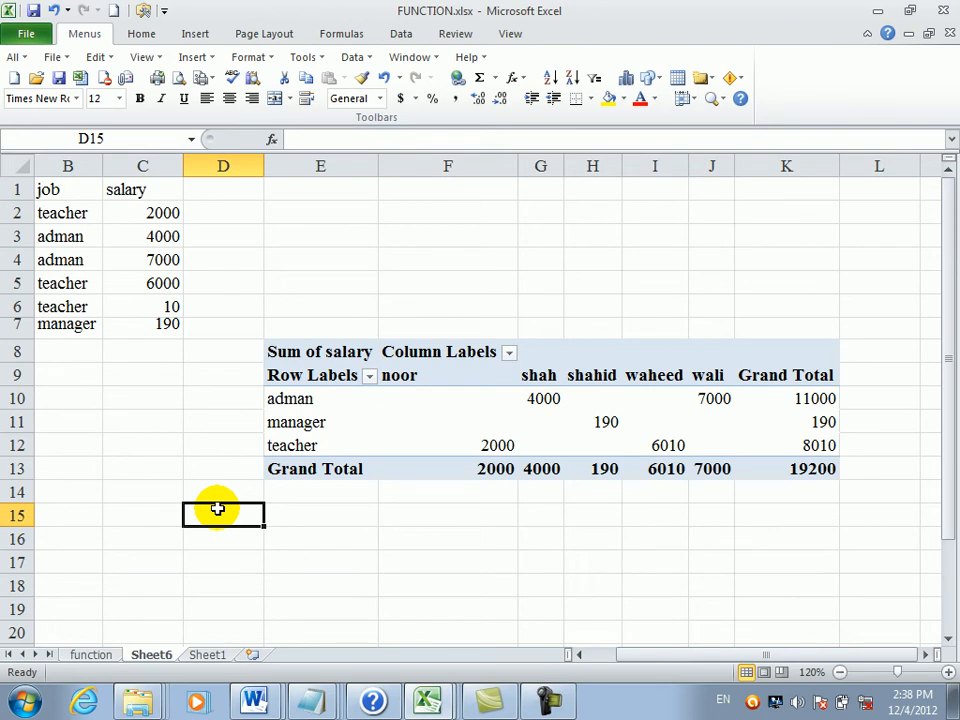
{"action": "type", "text": "=ge"}
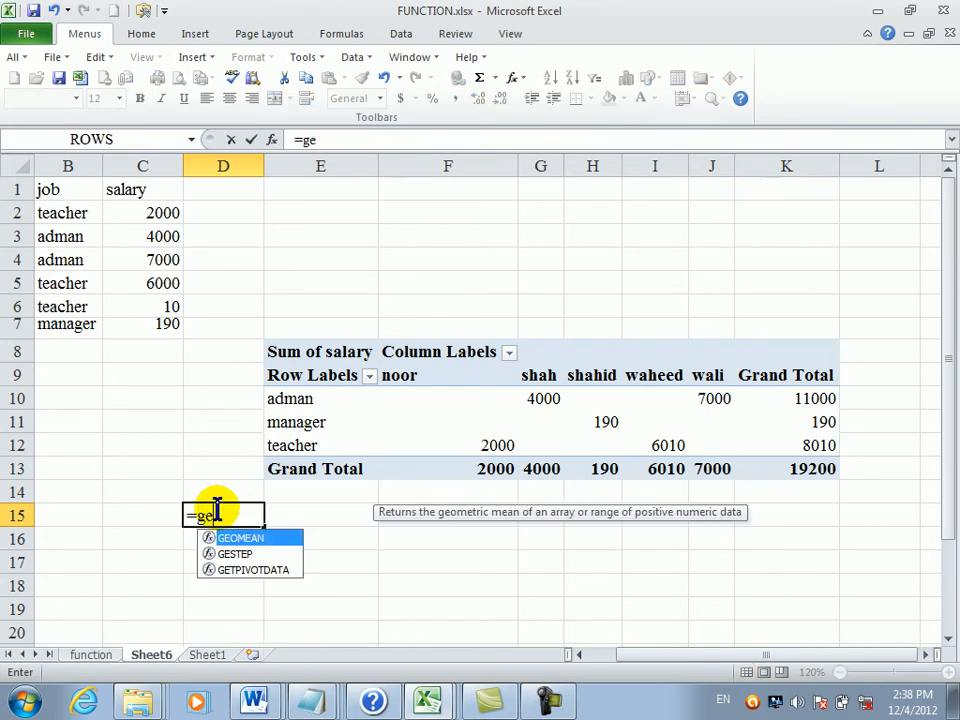
{"action": "type", "text": "t"}
{"action": "key", "text": "Tab"}
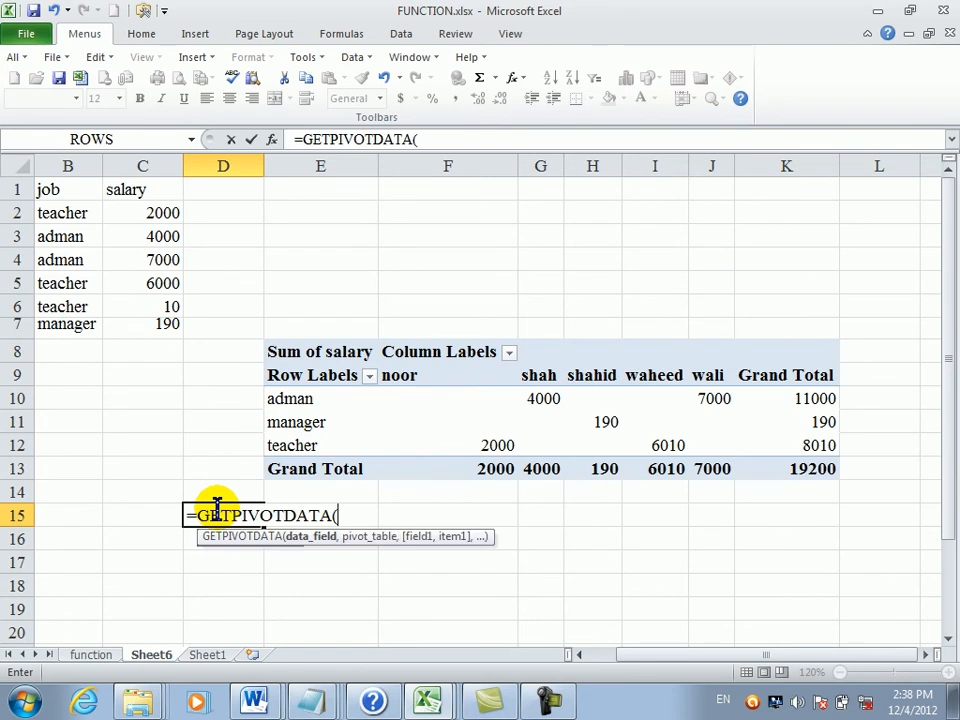
{"action": "left_click", "coordinate": [331, 357]}
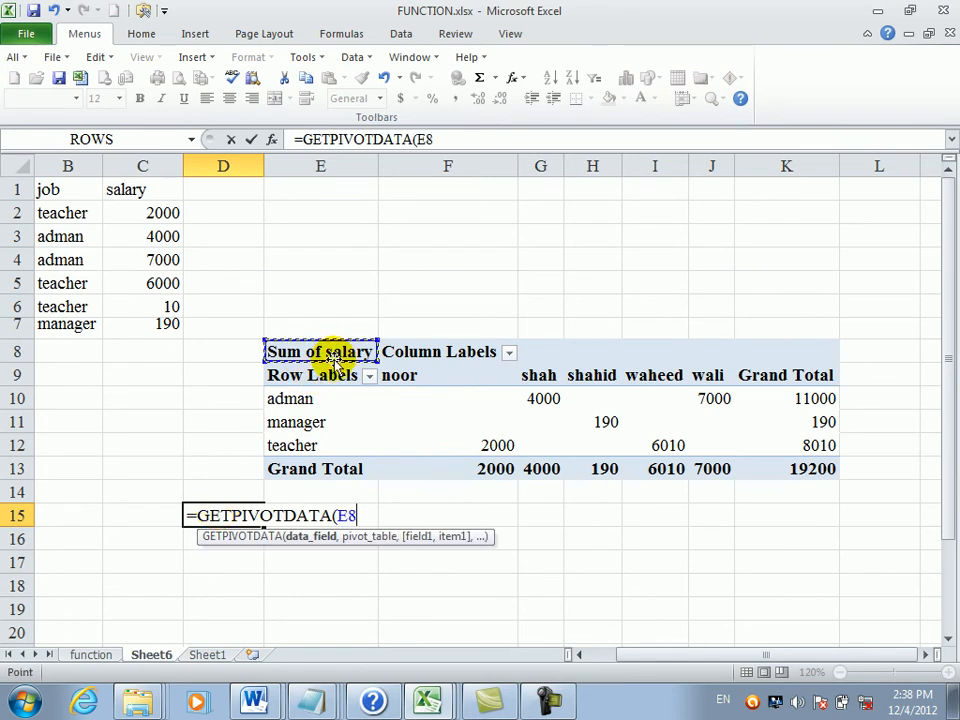
{"action": "type", "text": ","}
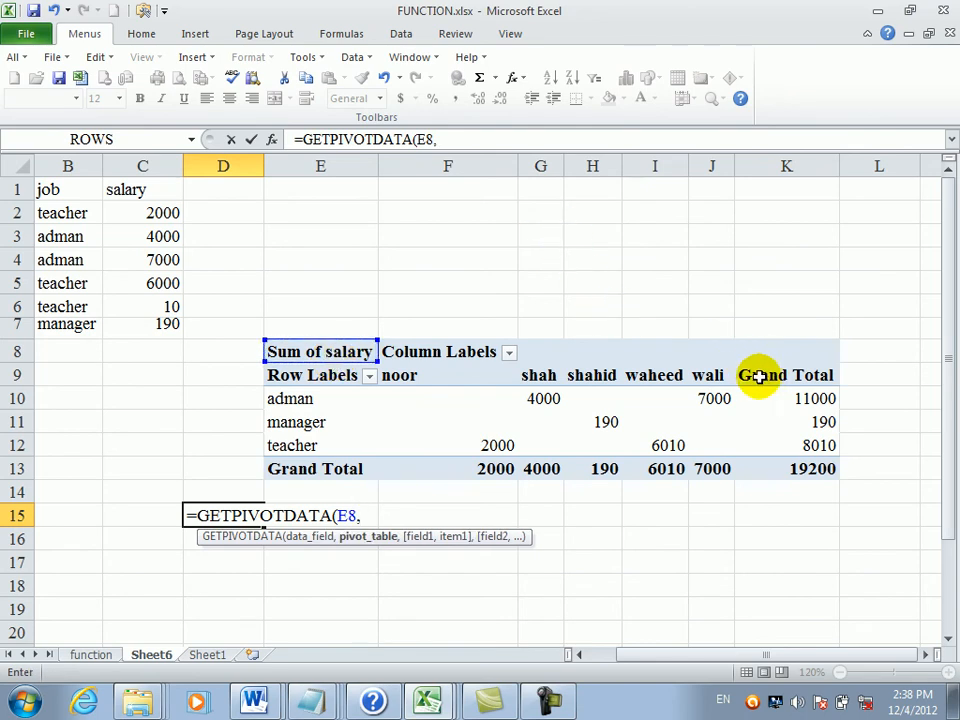
{"action": "left_click", "coordinate": [665, 376]}
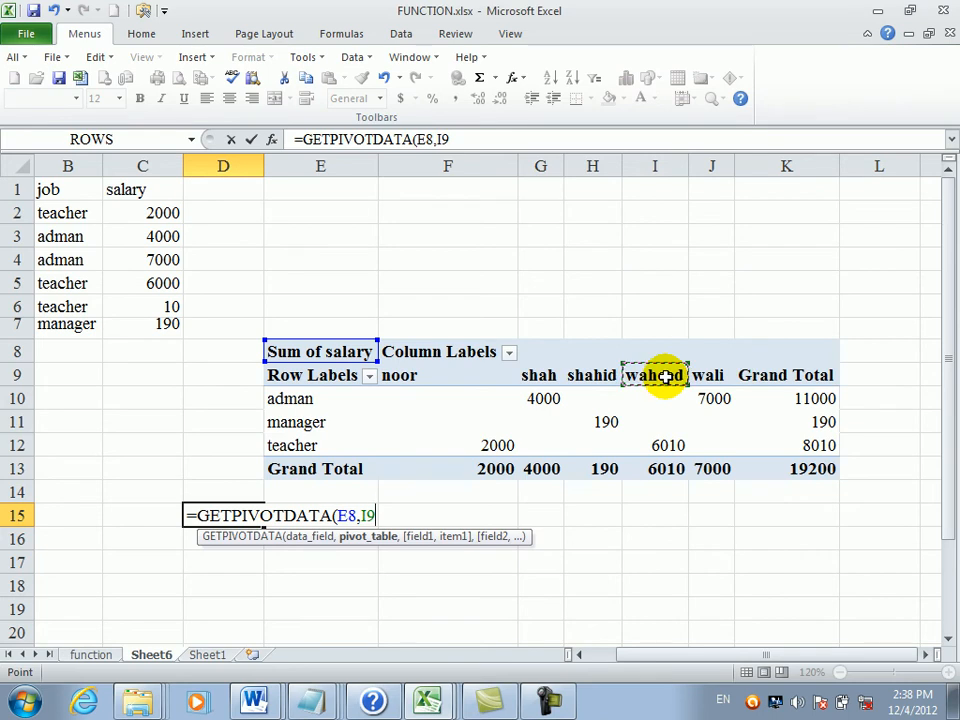
{"action": "key", "text": "Return"}
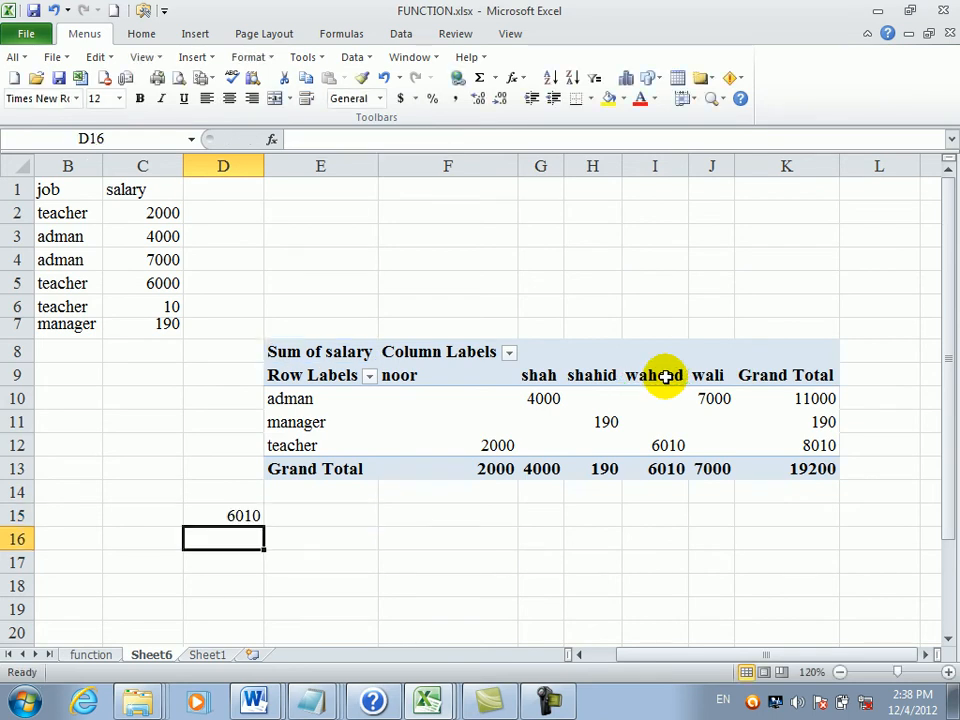
{"action": "left_click", "coordinate": [250, 518]}
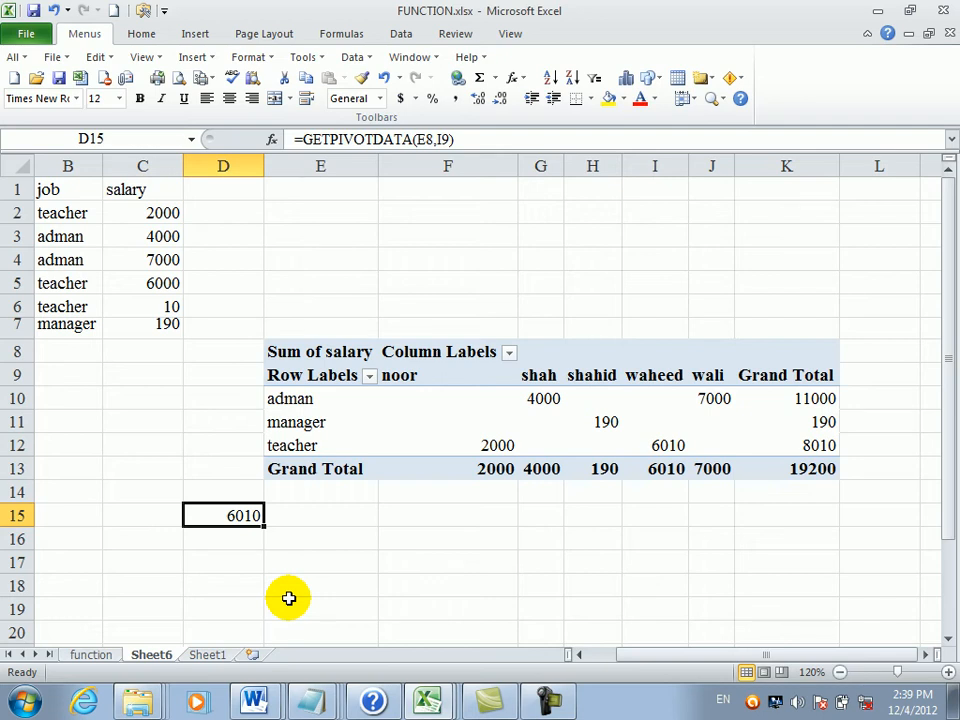
{"action": "left_click", "coordinate": [441, 501]}
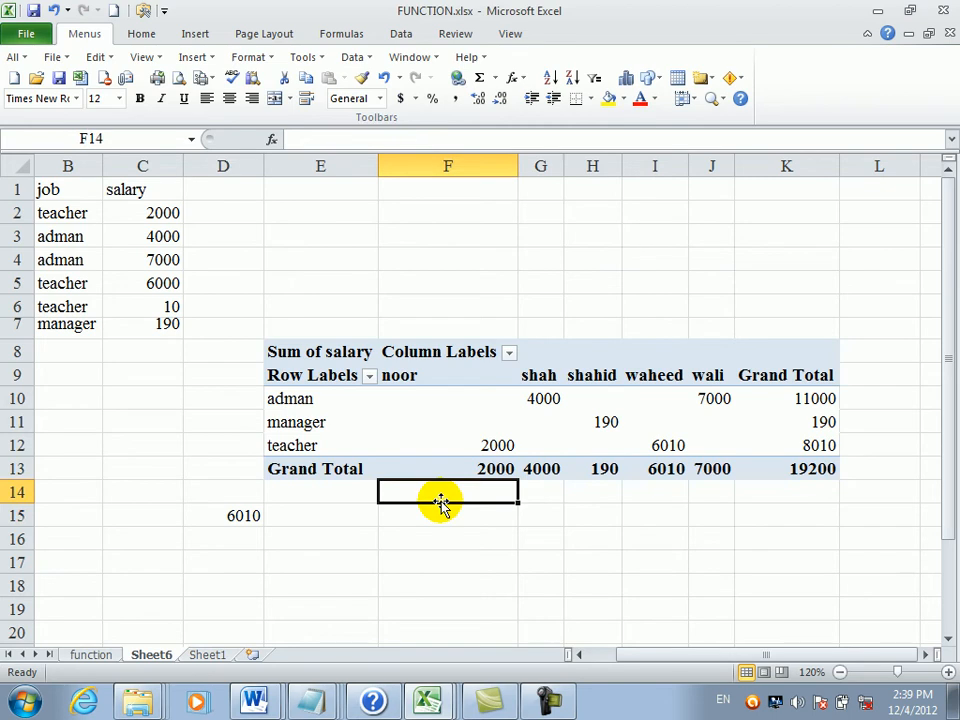
- Check the GETPIVOTDATA formula in cell D15 against the PivotTable
{"action": "left_click", "coordinate": [322, 503]}
{"action": "left_click", "coordinate": [239, 515]}
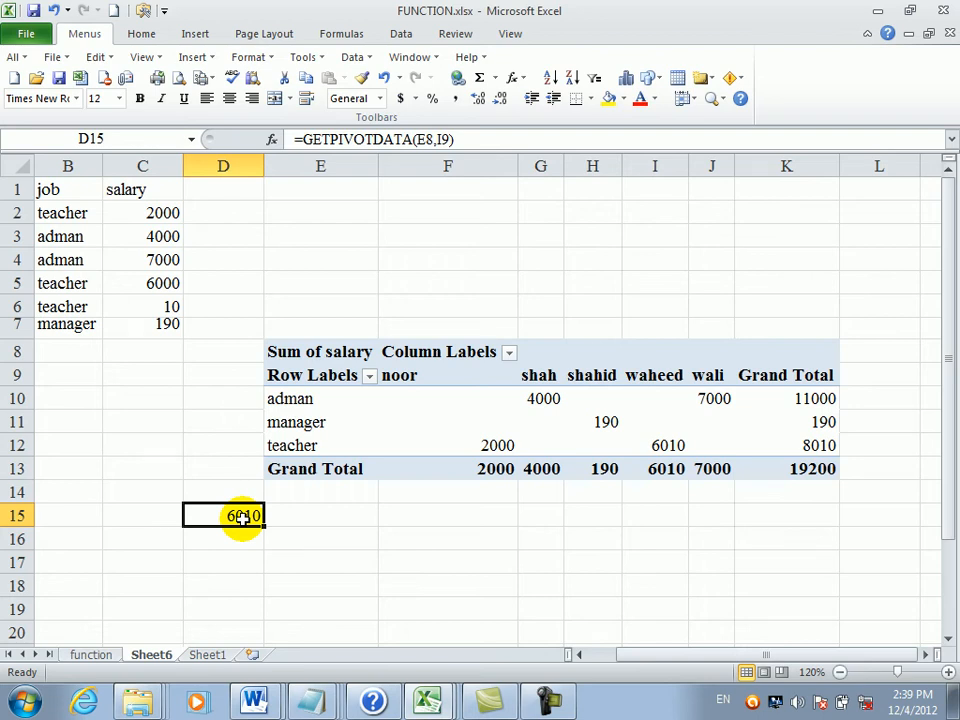
{"action": "left_click", "coordinate": [446, 517]}
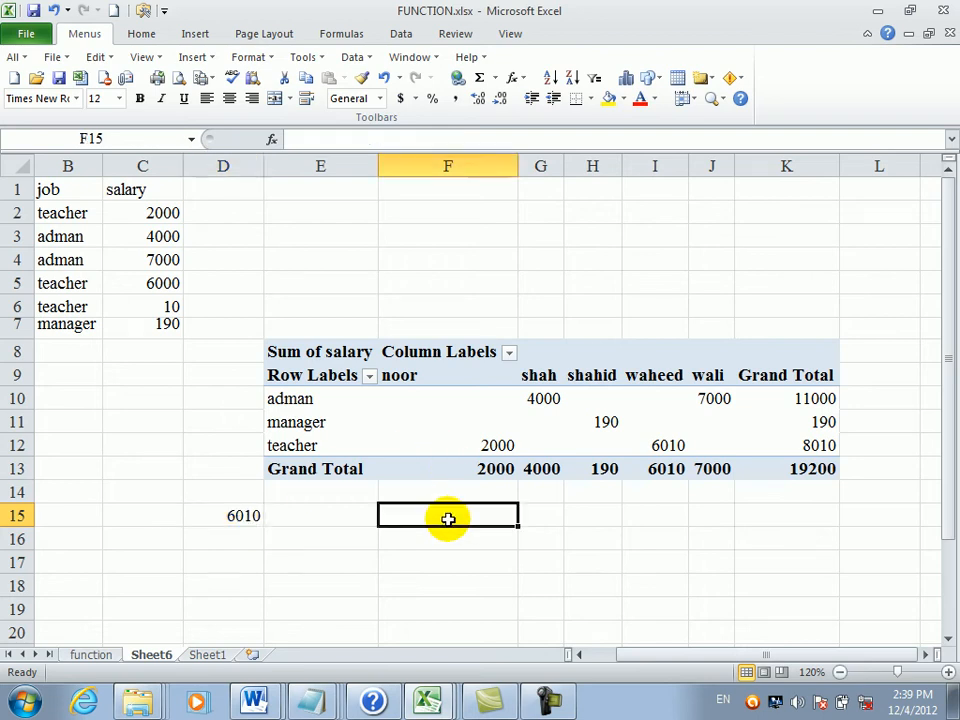
{"action": "left_click", "coordinate": [247, 516]}
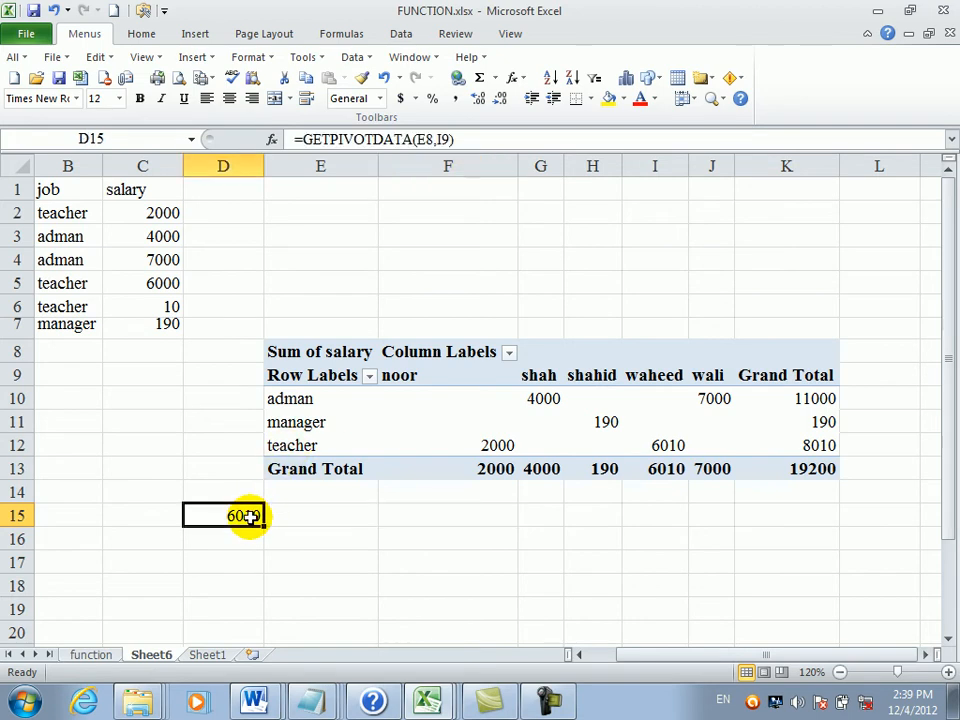
{"action": "left_click", "coordinate": [401, 498]}
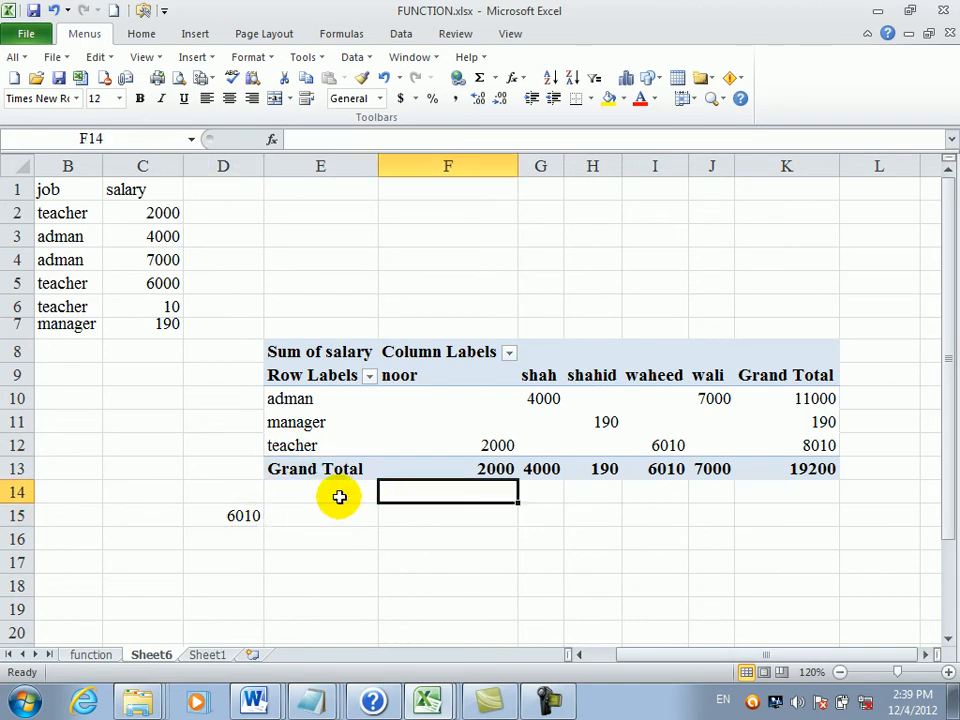
- Try adding D12 as the field argument of the GETPIVOTDATA formula in D15 and enter an employee's name in D12
{"action": "left_click", "coordinate": [218, 511]}
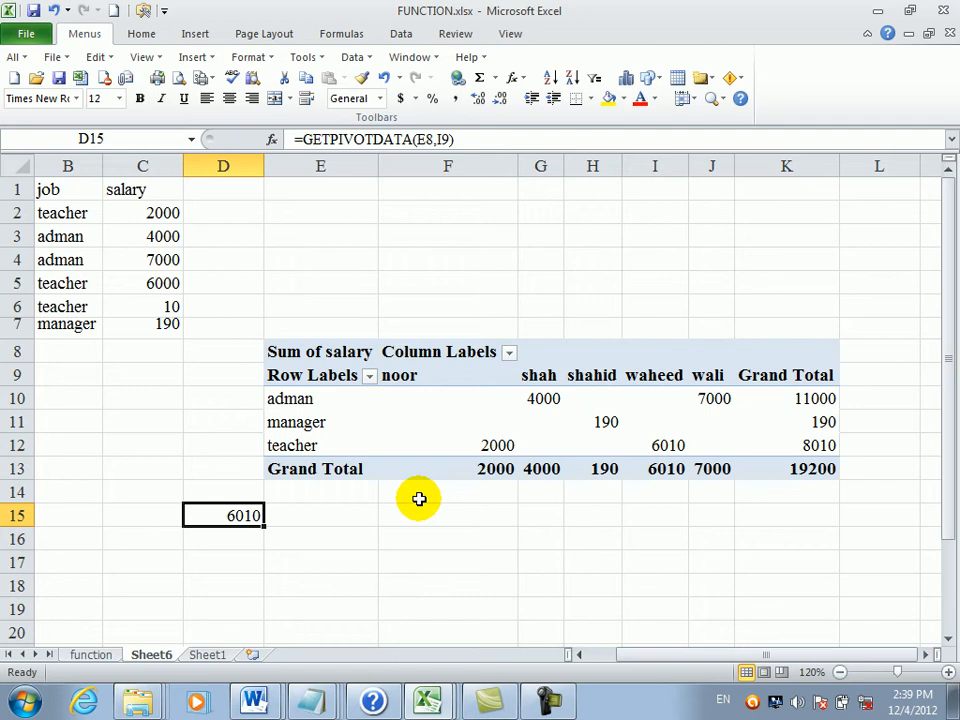
{"action": "left_click", "coordinate": [449, 140]}
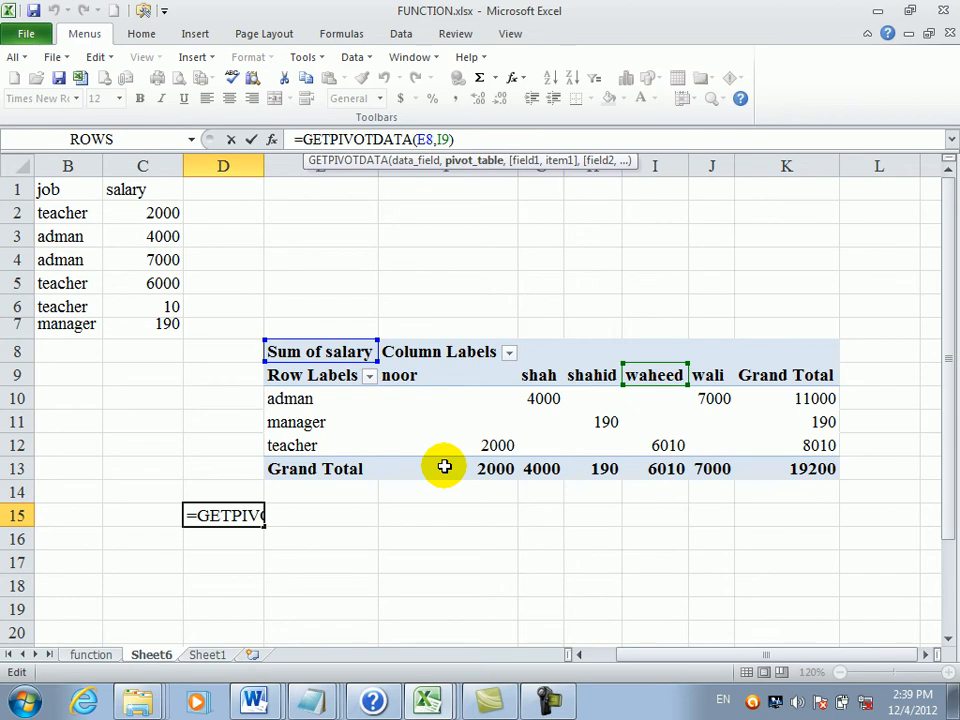
{"action": "type", "text": ","}
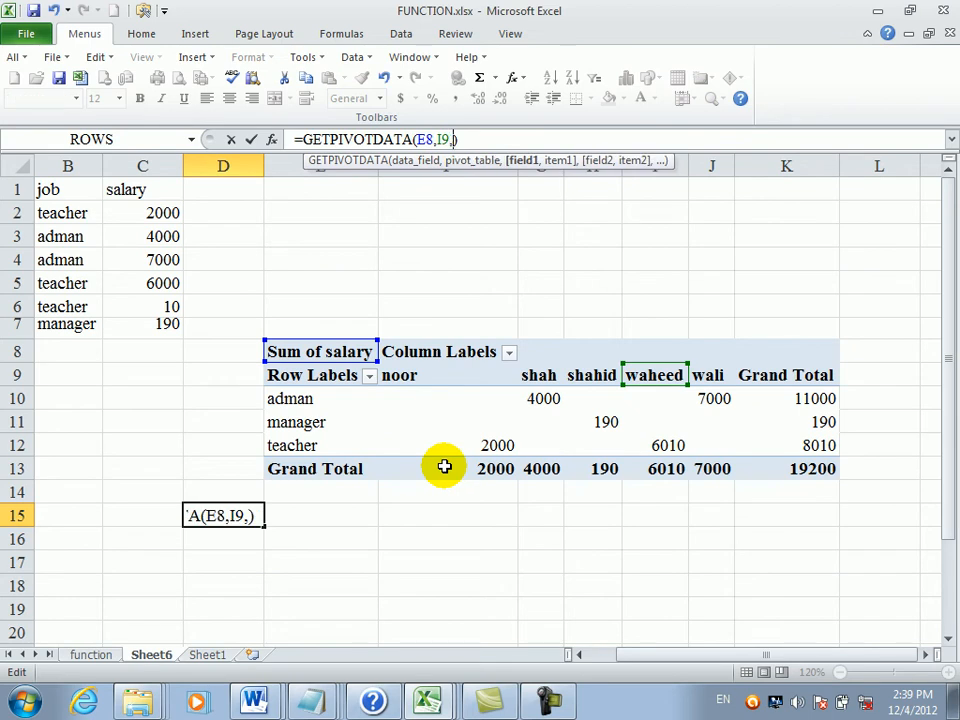
{"action": "left_click", "coordinate": [203, 440]}
{"action": "key", "text": "Return"}
{"action": "left_click", "coordinate": [203, 440]}
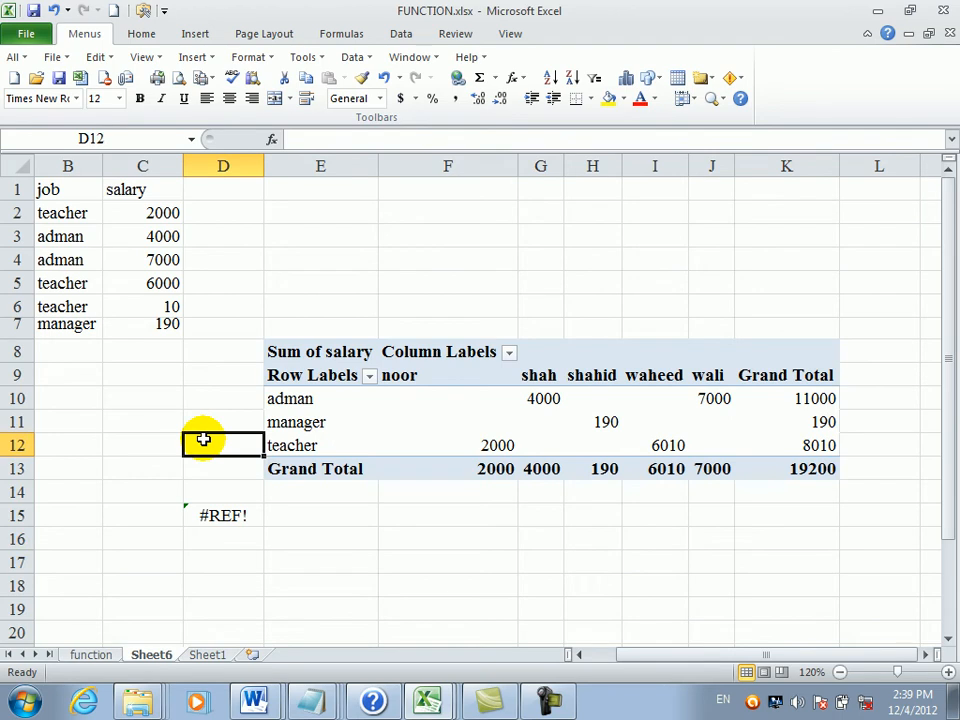
{"action": "type", "text": "shah"}
{"action": "key", "text": "Return"}
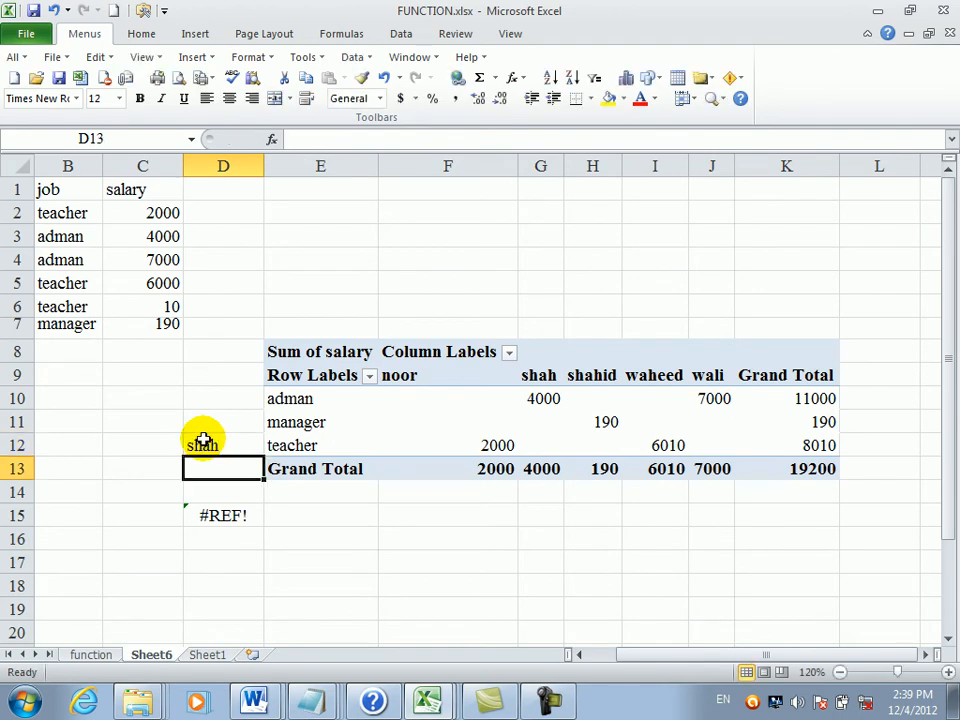
- Clear the contents of cells D12 to D15, including the GETPIVOTDATA formula
{"action": "left_click_drag", "start_coordinate": [223, 448], "coordinate": [251, 521]}
{"action": "key", "text": "Delete"}
{"action": "left_click", "coordinate": [388, 544]}
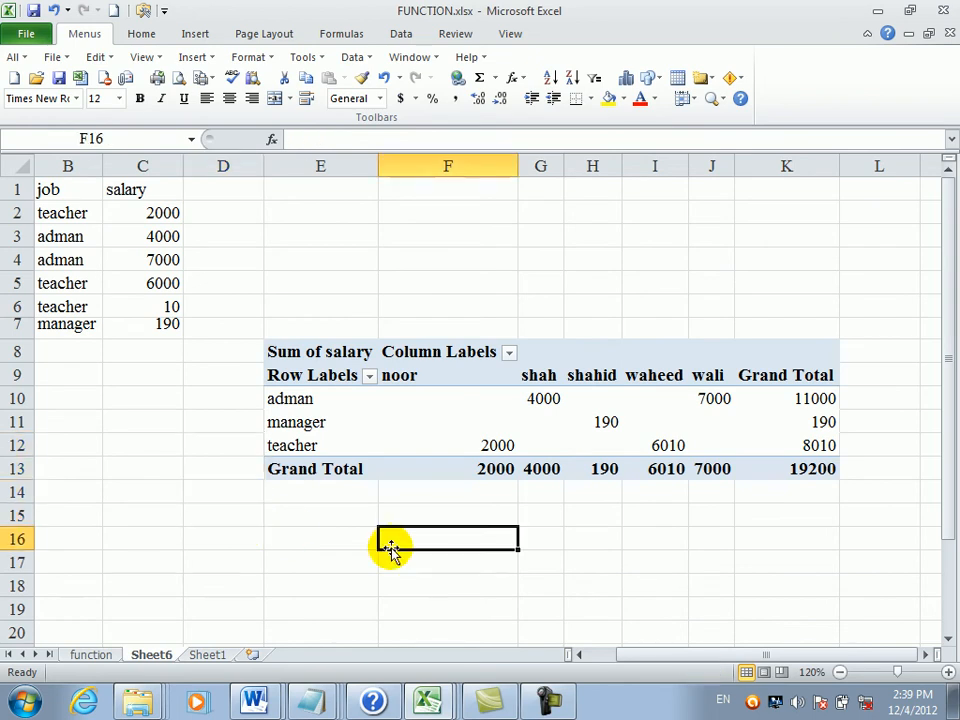
- Go to Sheet1 and read the description of HLOOKUP among the lookup and reference functions
{"action": "left_click", "coordinate": [210, 655]}
{"action": "left_click", "coordinate": [287, 482]}
{"action": "left_click", "coordinate": [341, 34]}
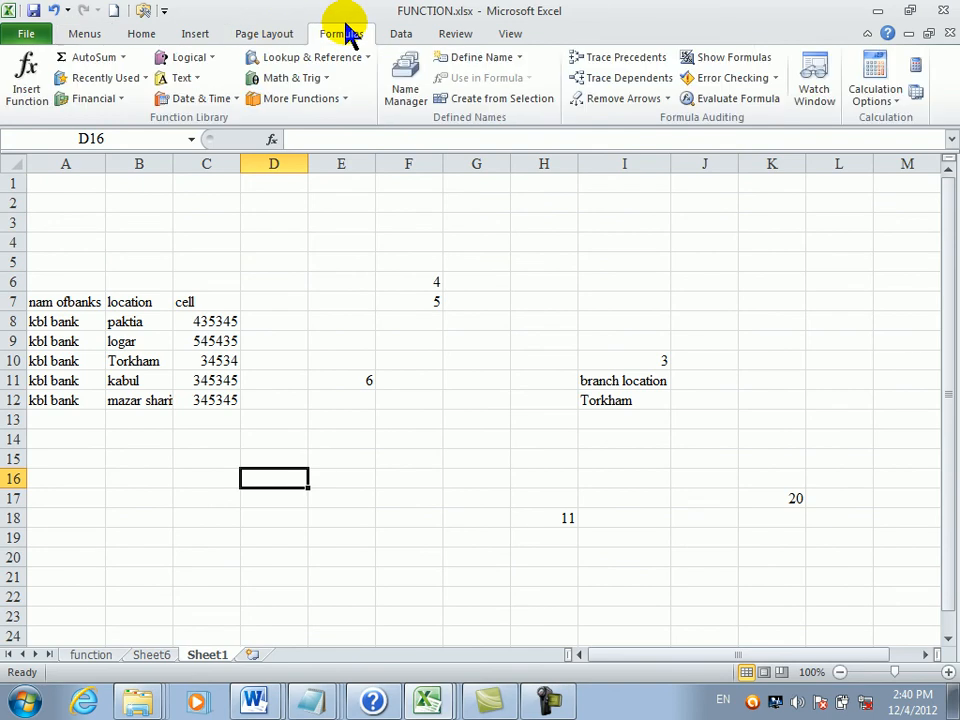
{"action": "left_click", "coordinate": [318, 57]}
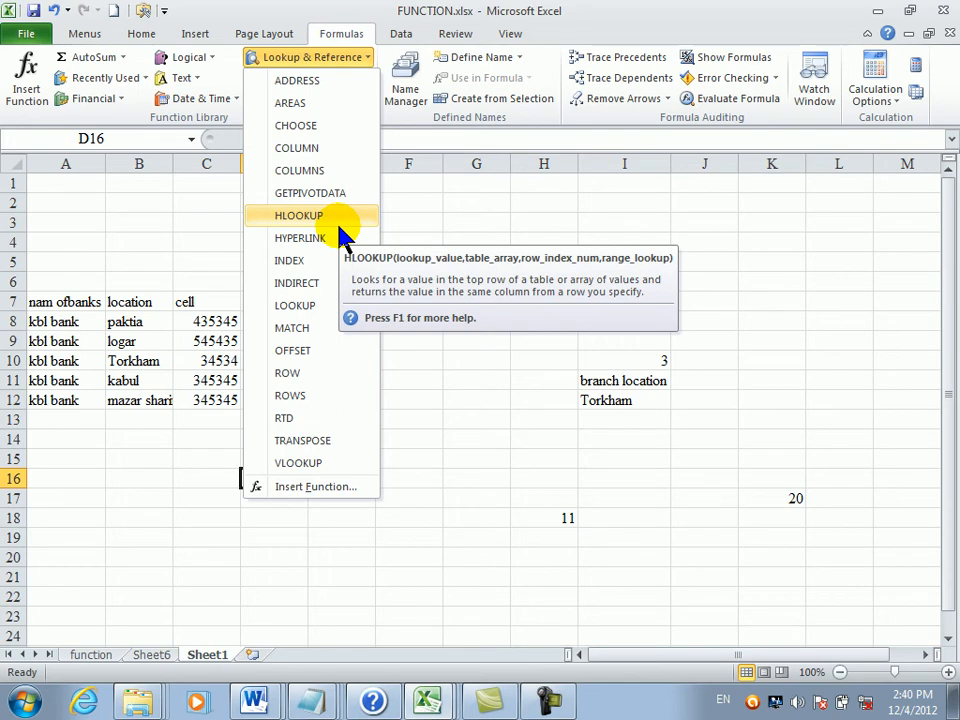
{"action": "left_click", "coordinate": [490, 377]}
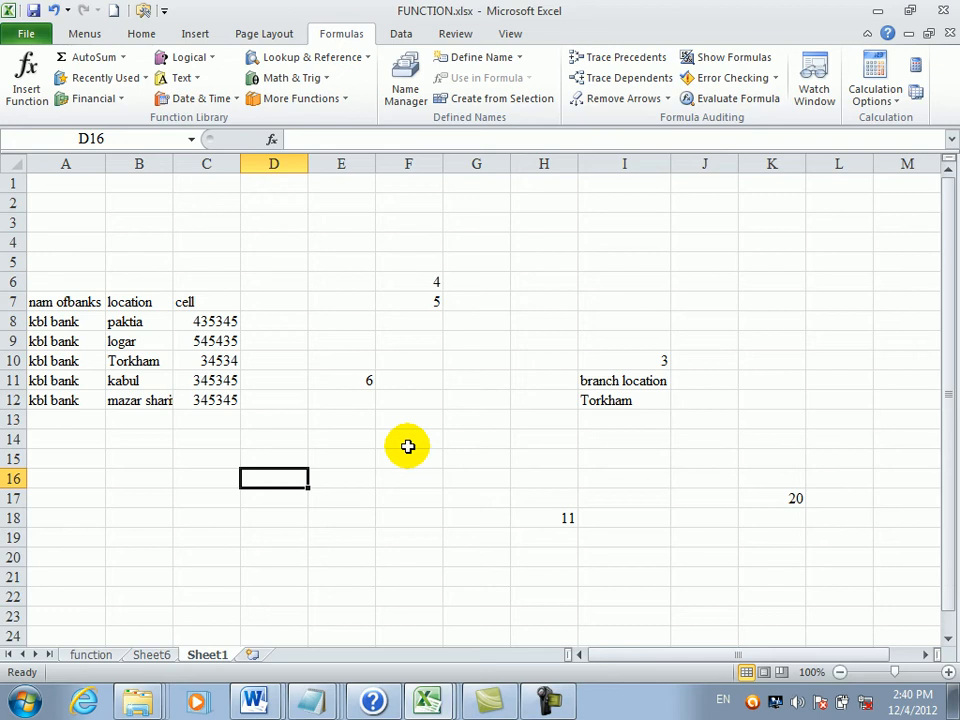
- Return to Sheet6 and delete the whole PivotTable that starts at cell E8
{"action": "left_click", "coordinate": [153, 653]}
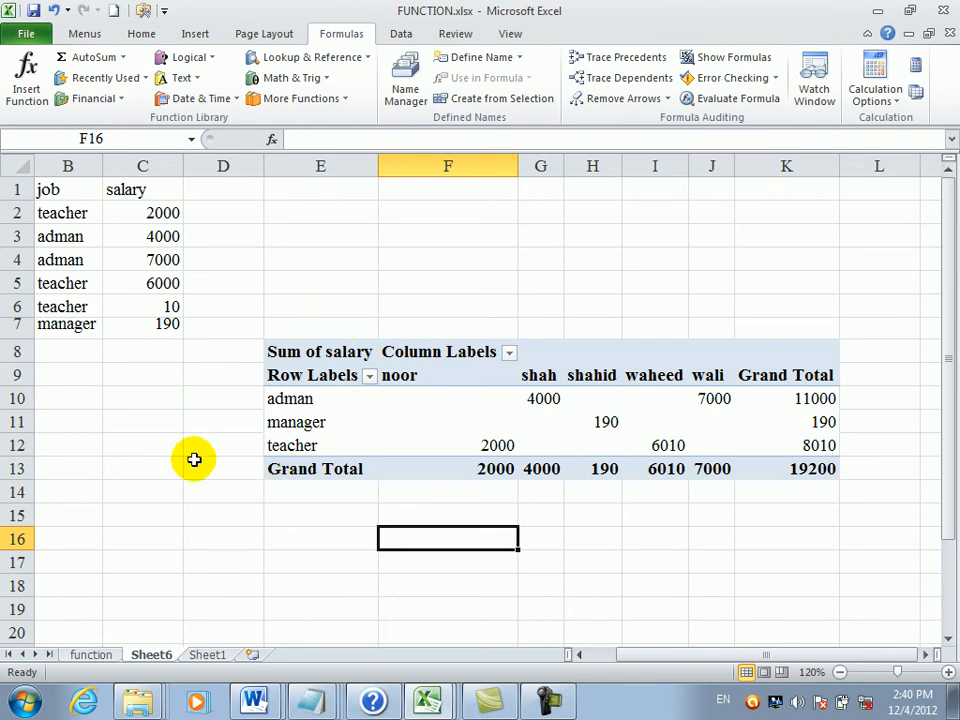
{"action": "left_click", "coordinate": [578, 655]}
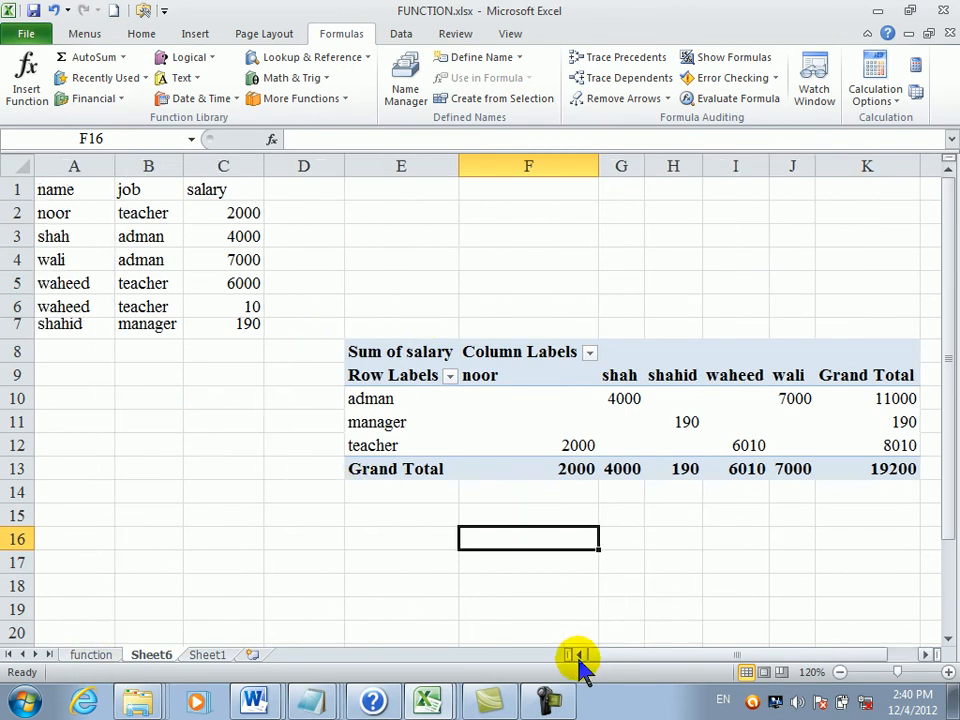
{"action": "left_click", "coordinate": [430, 342]}
{"action": "key", "text": "Delete"}
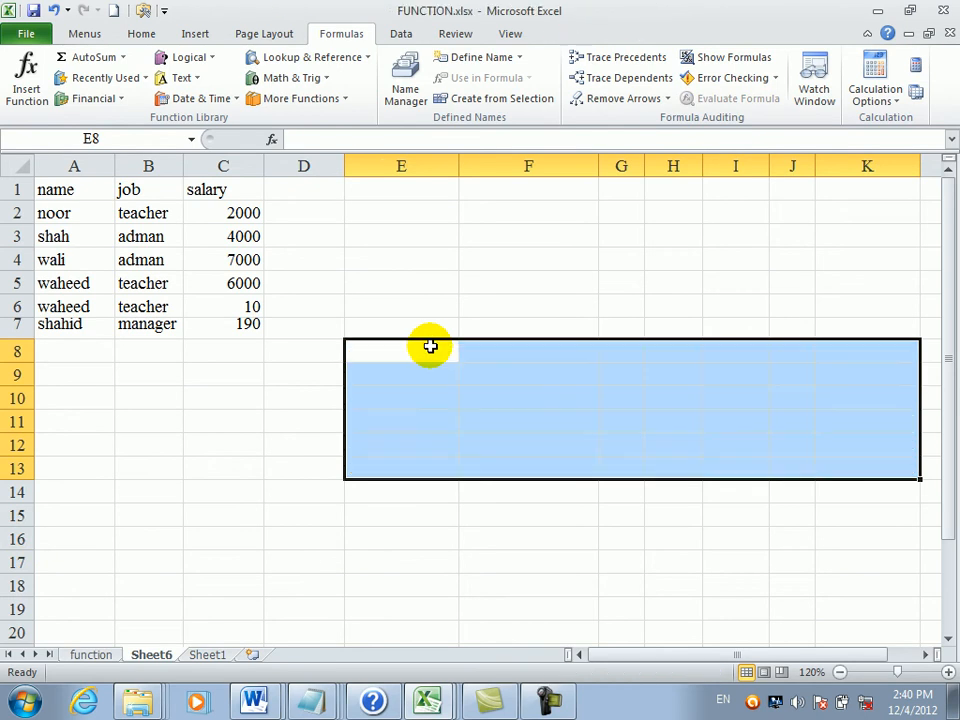
{"action": "left_click", "coordinate": [428, 345]}
{"action": "left_click", "coordinate": [488, 307]}
{"action": "left_click", "coordinate": [541, 328]}
- Enter an HLOOKUP formula in F9 that looks up "job" in A2:C7 with F8 as the row index
{"action": "left_click", "coordinate": [524, 377]}
{"action": "type", "text": "=ho"}
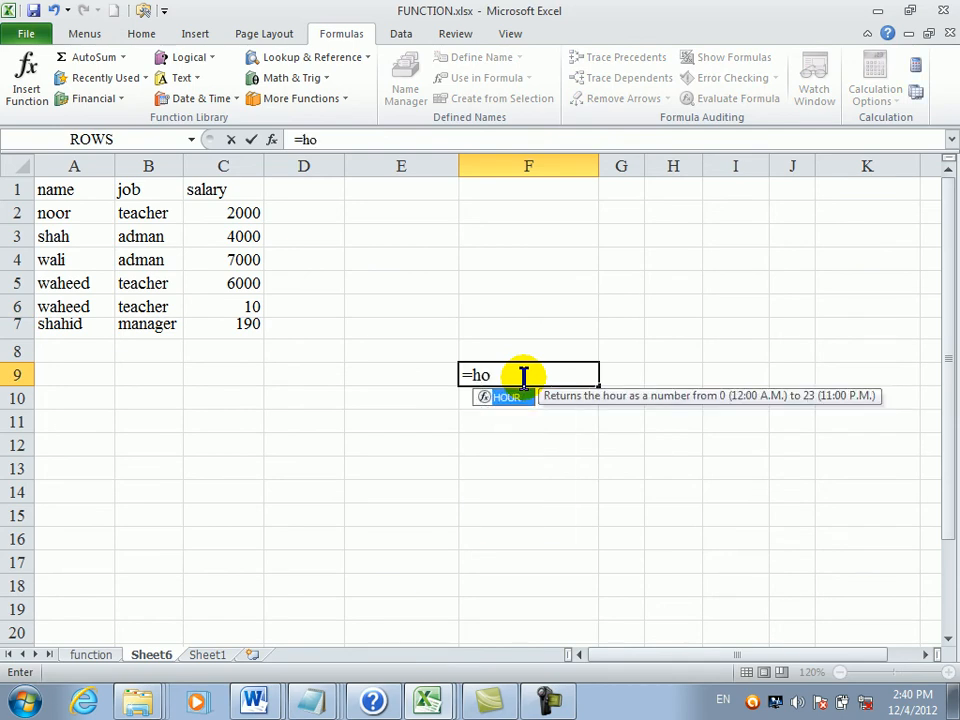
{"action": "key", "text": "BackSpace"}
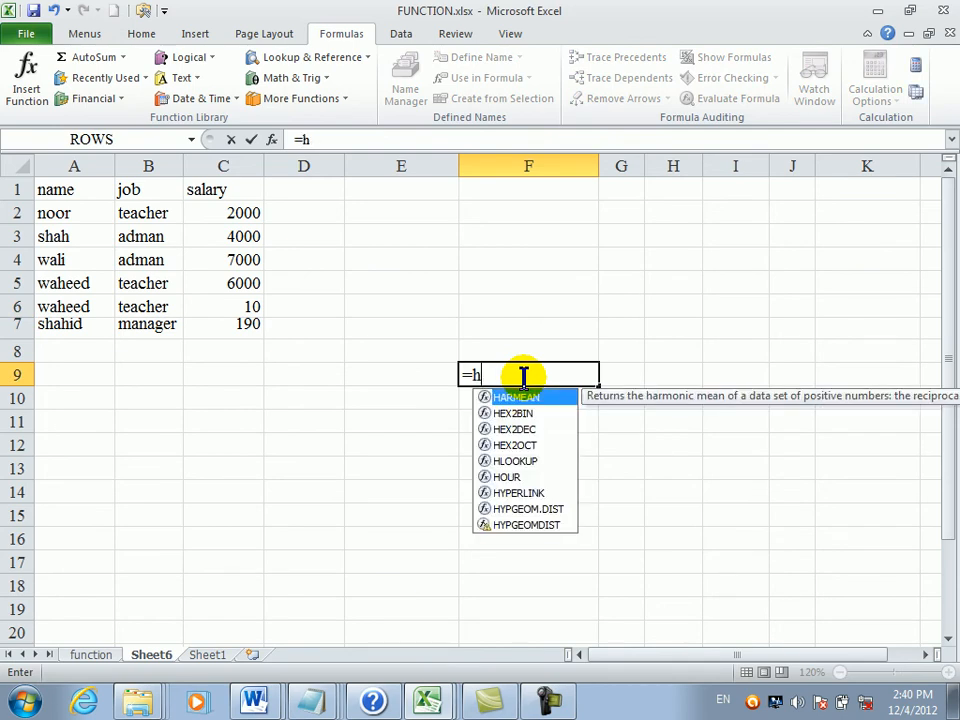
{"action": "type", "text": "l"}
{"action": "key", "text": "Tab"}
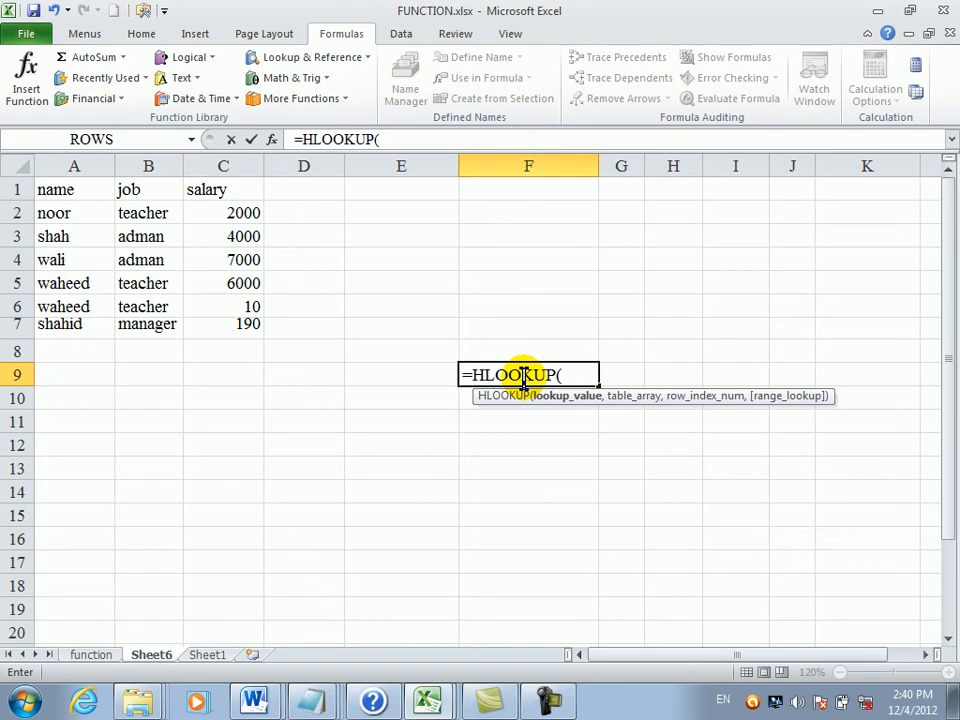
{"action": "type", "text": "\""}
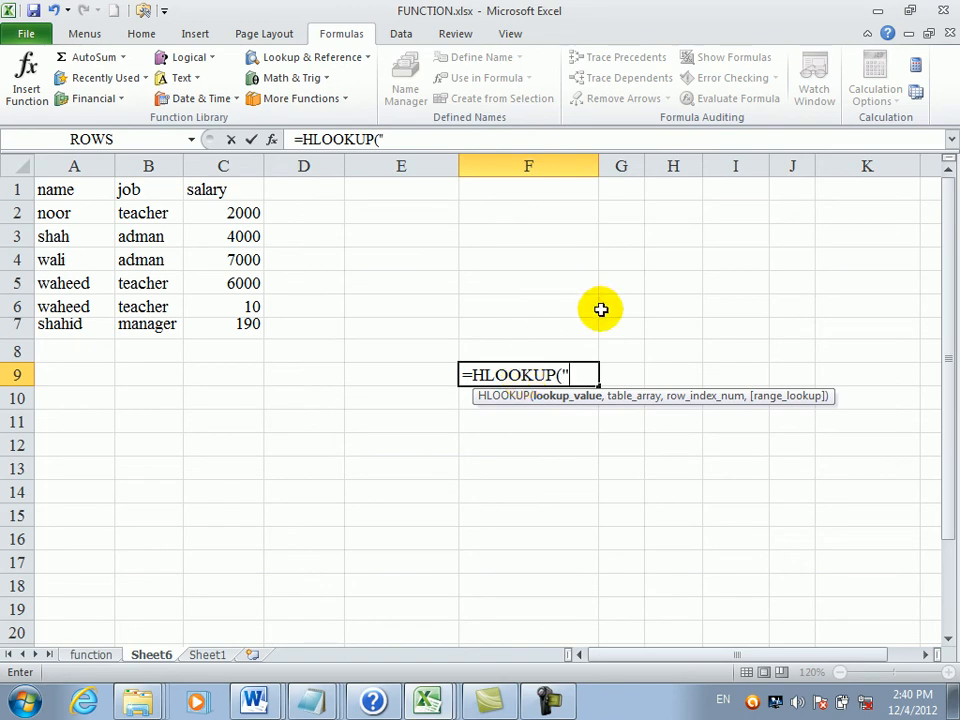
{"action": "type", "text": "job\""}
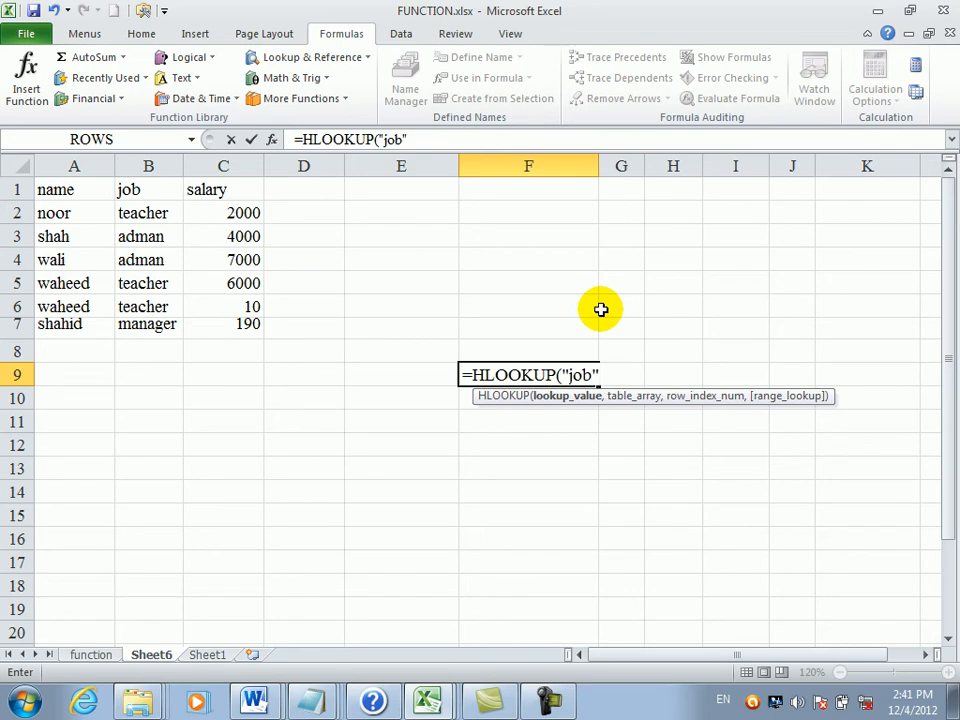
{"action": "type", "text": ","}
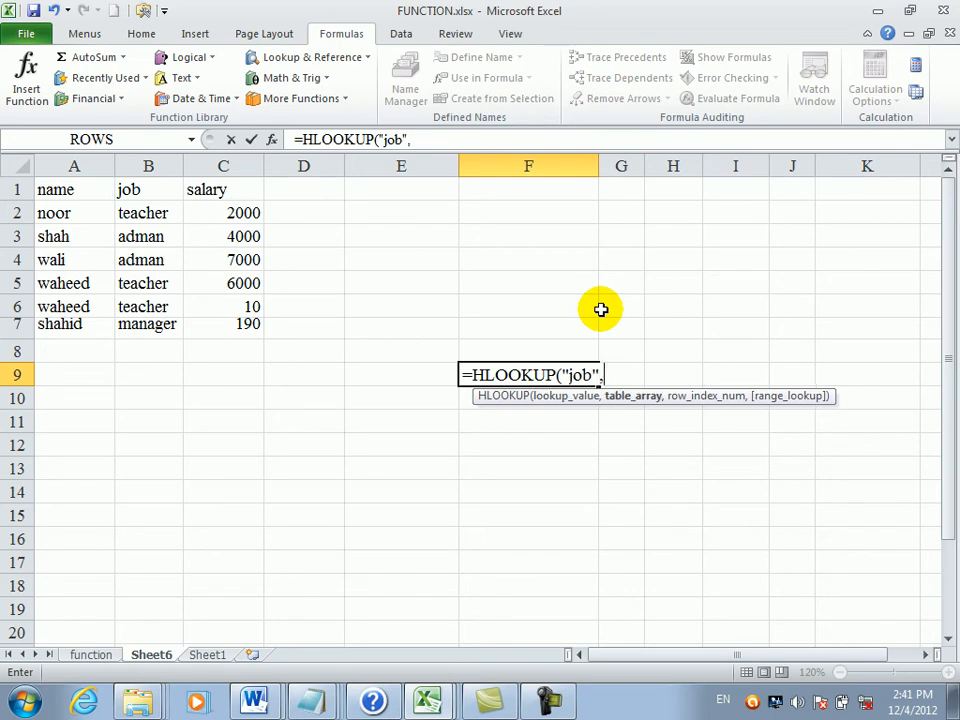
{"action": "left_click_drag", "start_coordinate": [73, 216], "coordinate": [220, 332]}
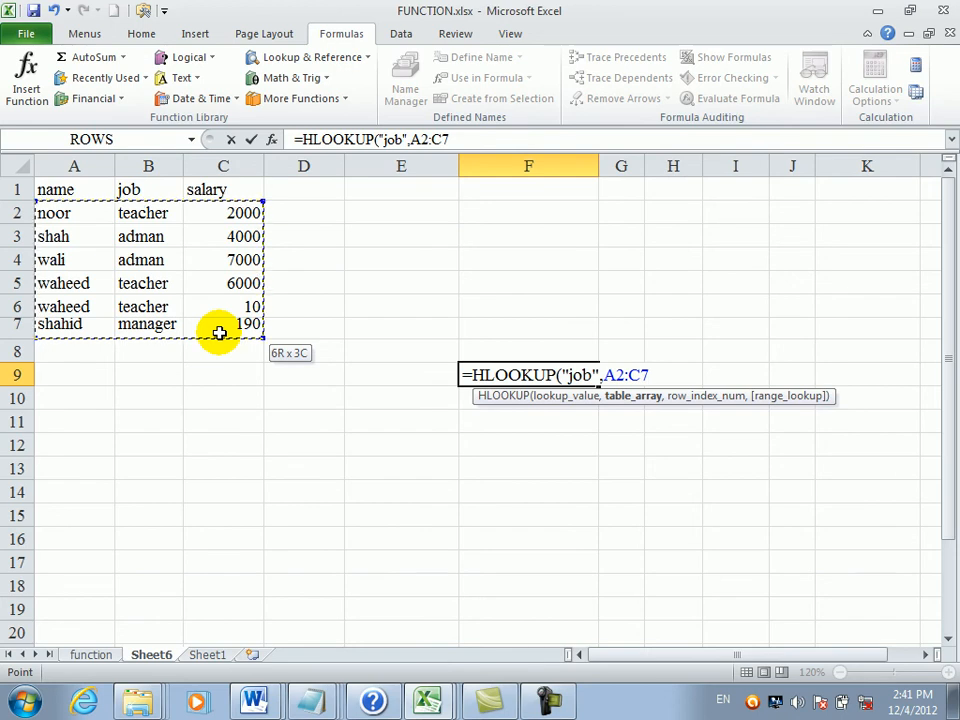
{"action": "key", "text": "F8"}
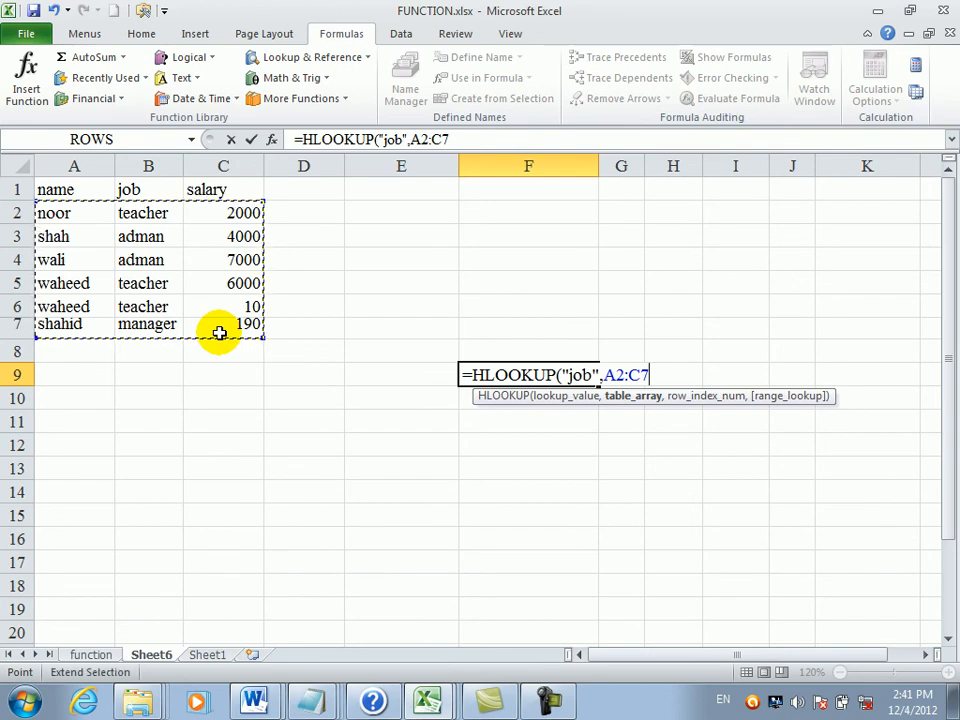
{"action": "type", "text": ","}
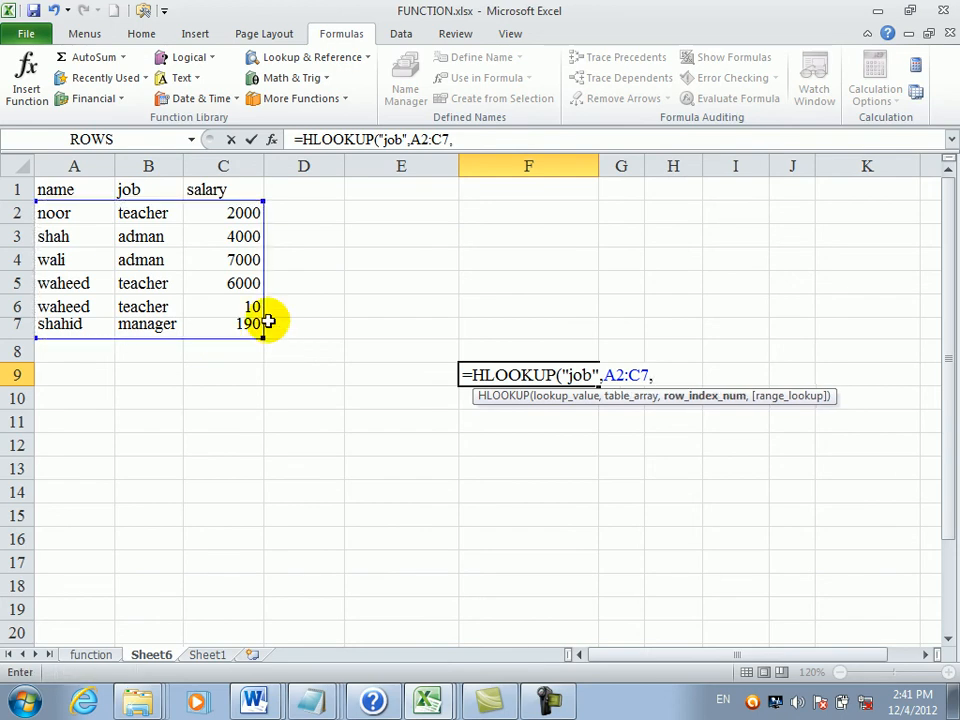
{"action": "left_click", "coordinate": [519, 346]}
{"action": "key", "text": "Return"}
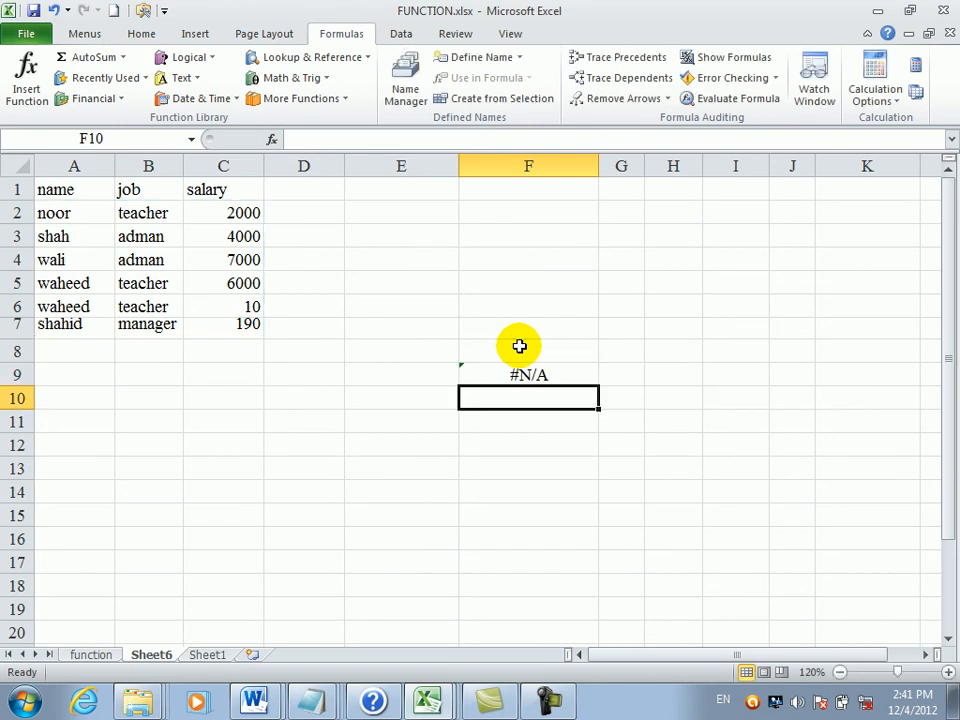
- Try 4 and an employee's name as the row index value in cell F8
{"action": "left_click", "coordinate": [519, 346]}
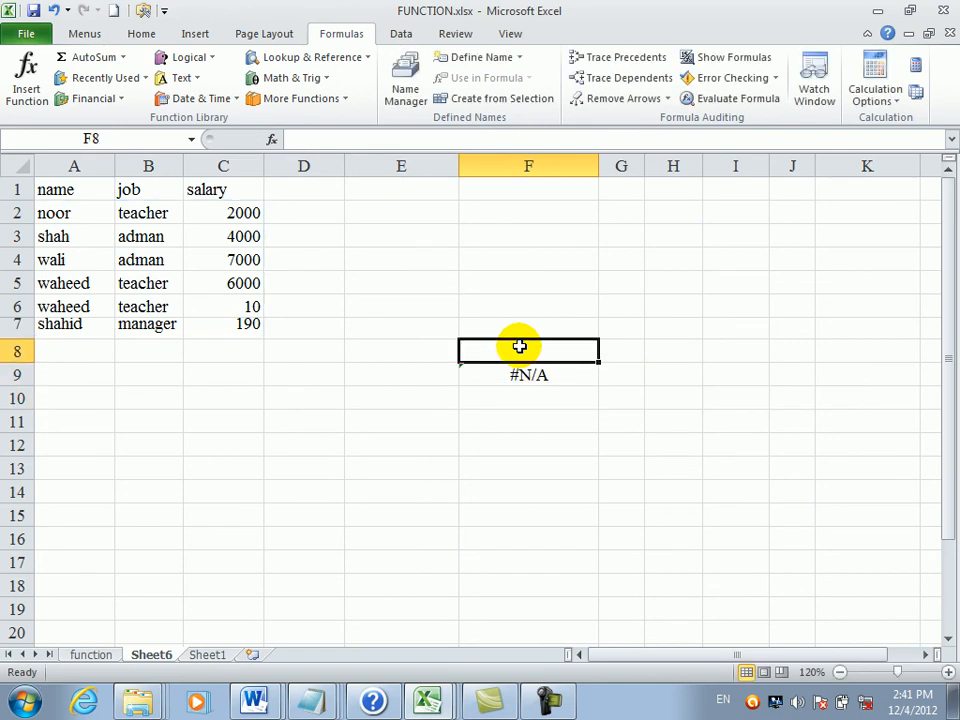
{"action": "type", "text": "4"}
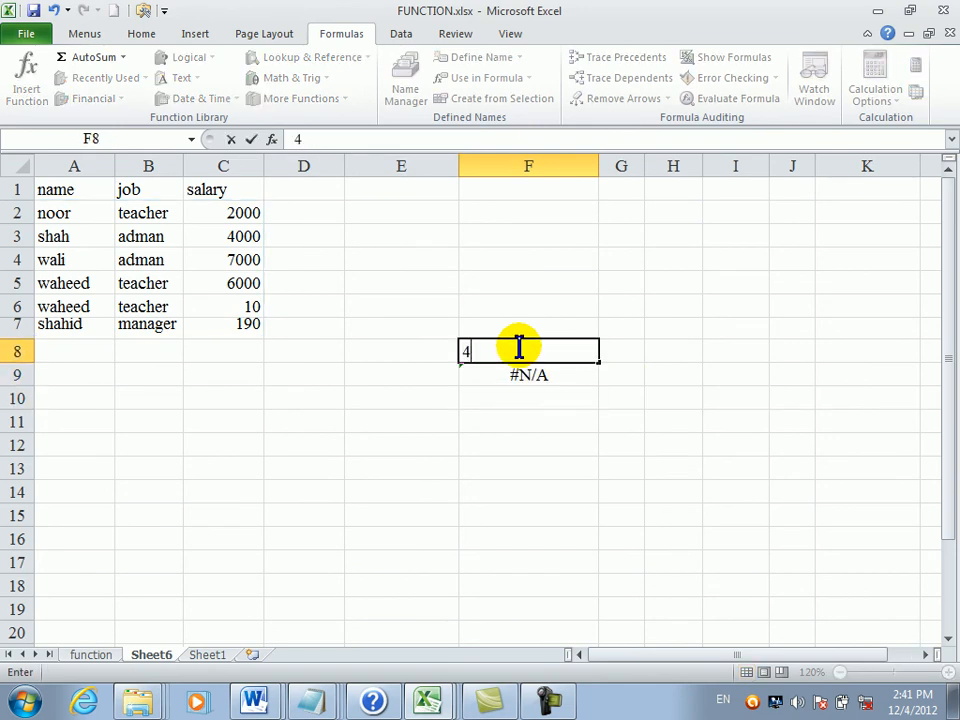
{"action": "key", "text": "Return"}
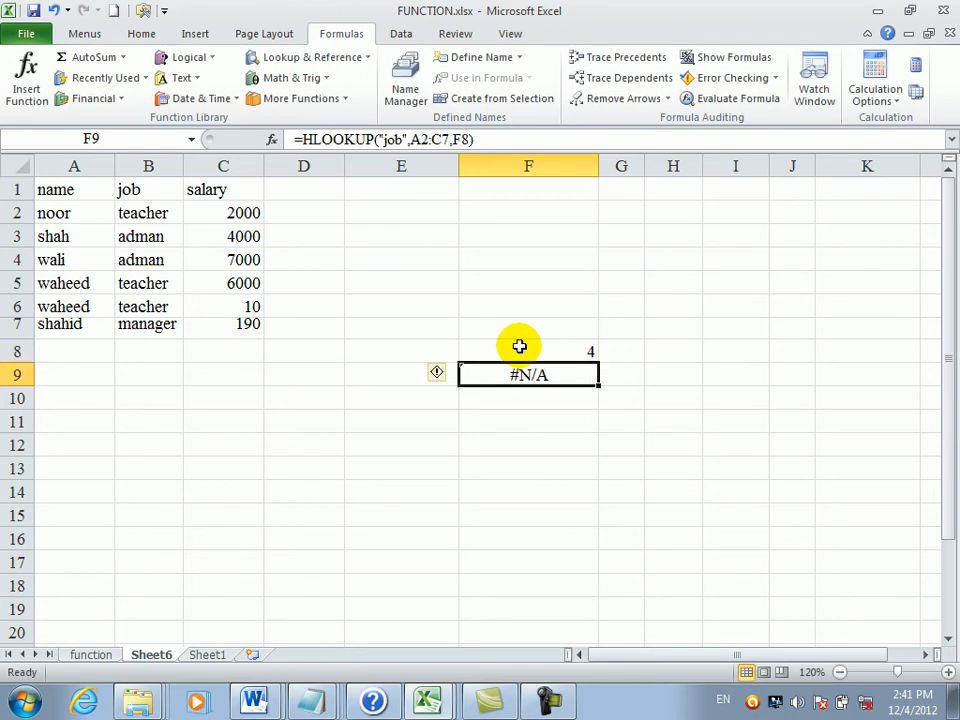
{"action": "left_click", "coordinate": [565, 356]}
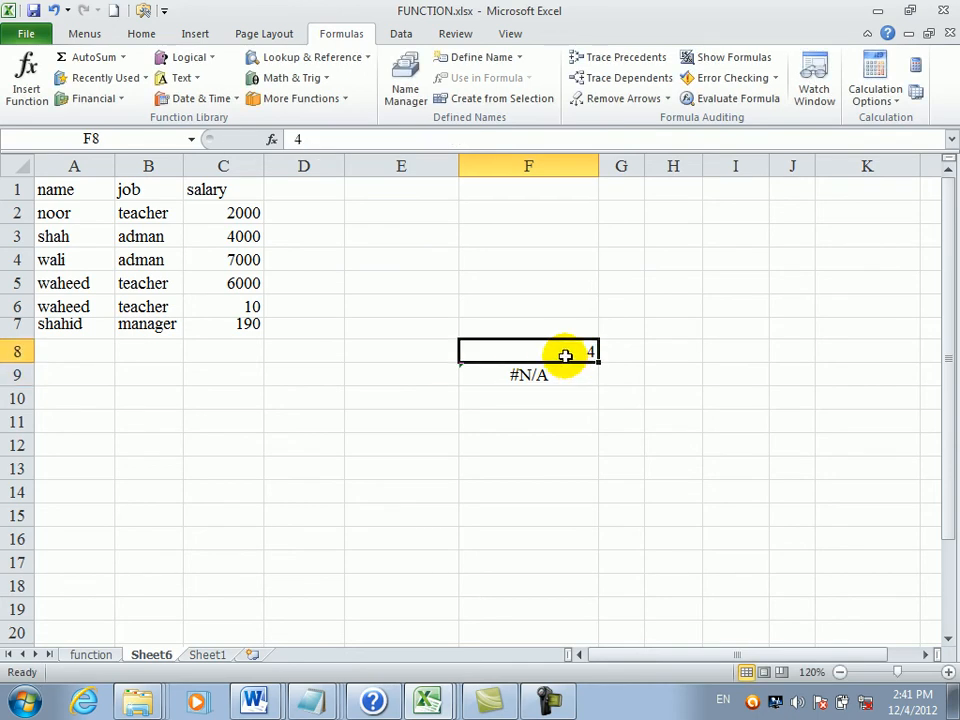
{"action": "type", "text": "shah"}
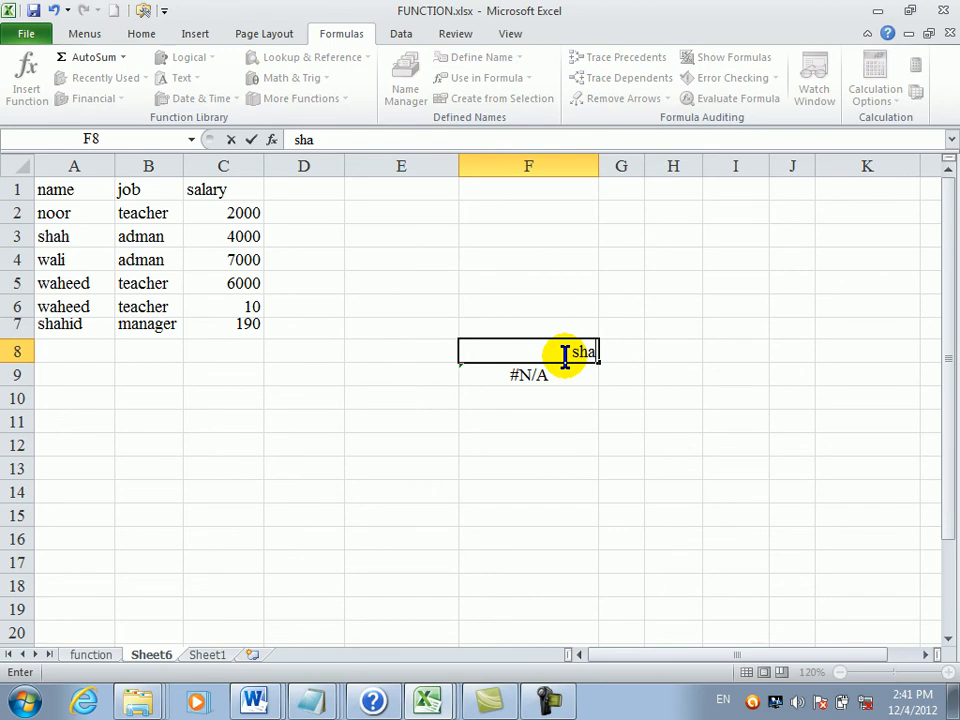
{"action": "key", "text": "Return"}
- Clear the row index value in F8 and check the HLOOKUP formula in F9
{"action": "left_click", "coordinate": [565, 356]}
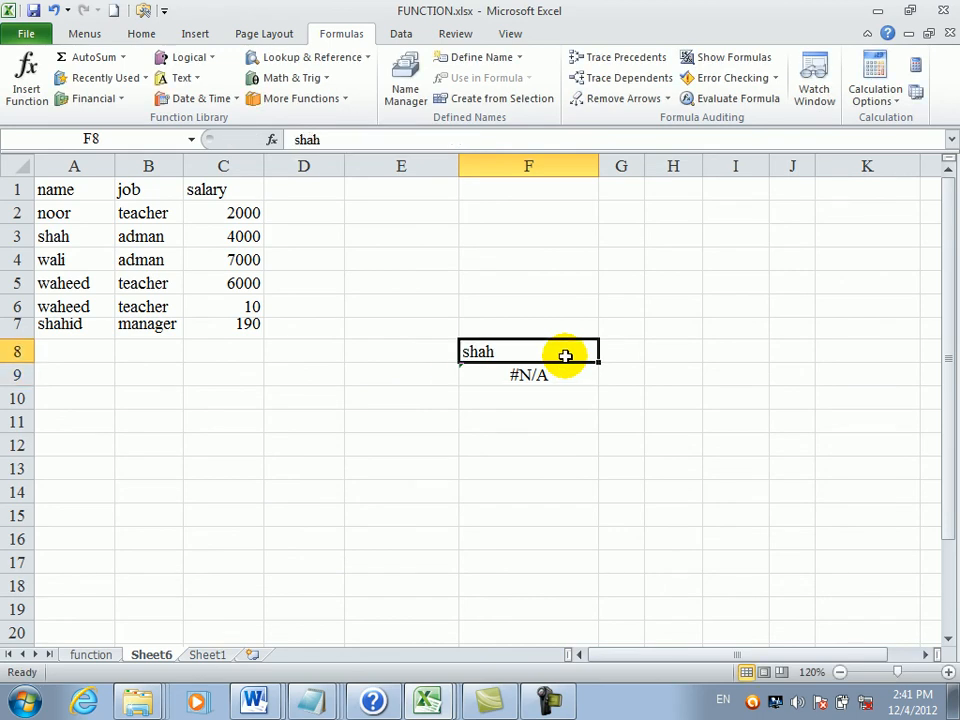
{"action": "key", "text": "BackSpace"}
{"action": "left_click", "coordinate": [556, 398]}
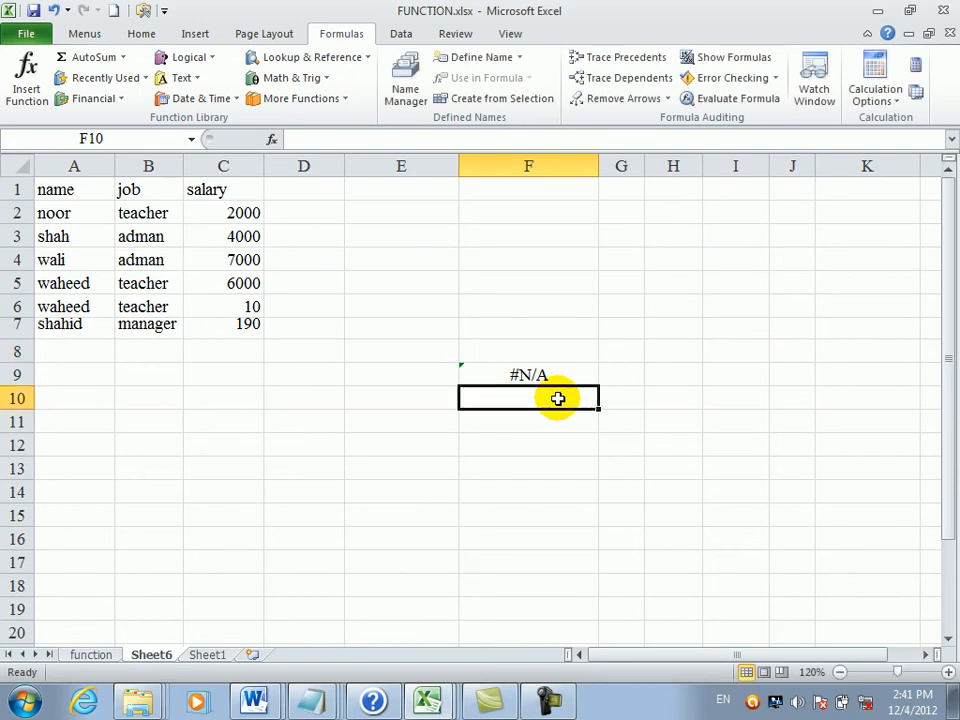
{"action": "left_click", "coordinate": [540, 376]}
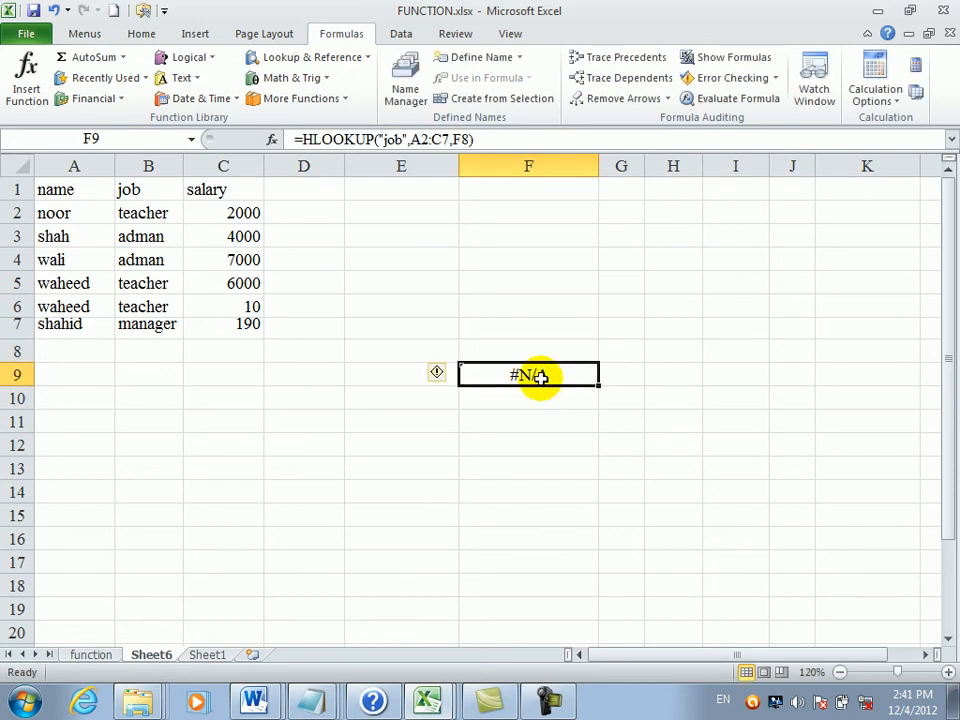
{"action": "left_click", "coordinate": [534, 349]}
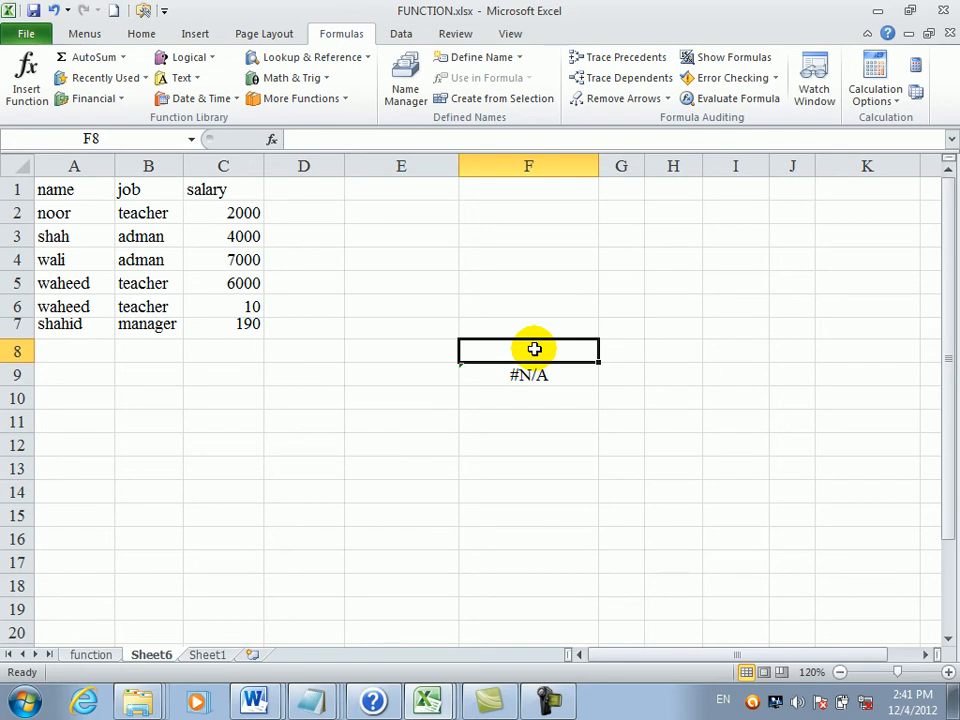
- Try two different employees' names from the table as the row index value in cell F8
{"action": "type", "text": "noor"}
{"action": "key", "text": "Return"}
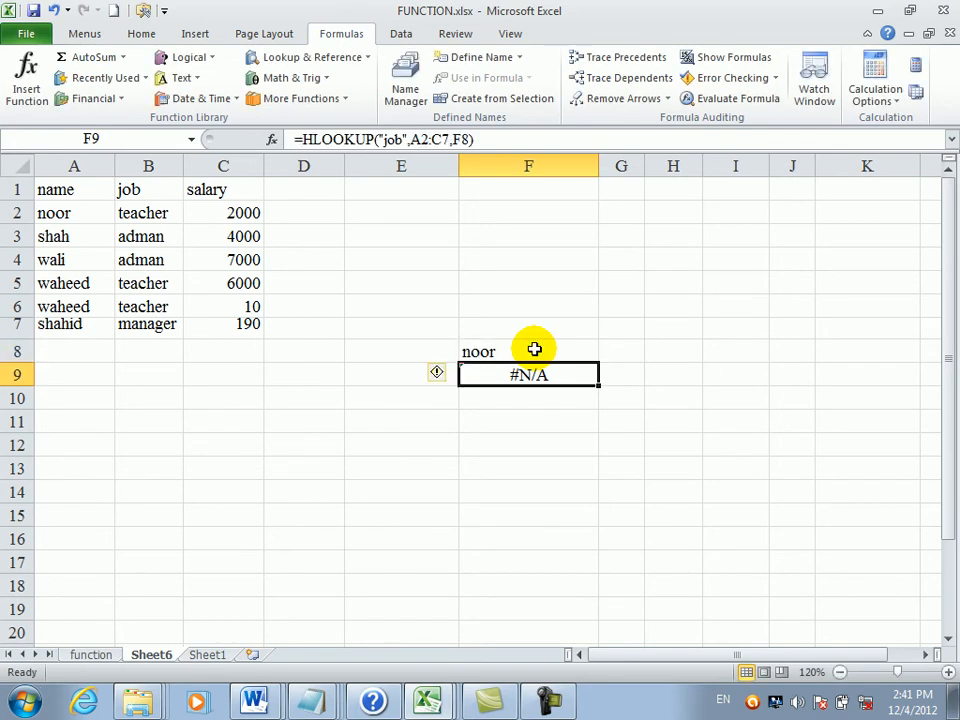
{"action": "left_click", "coordinate": [534, 349]}
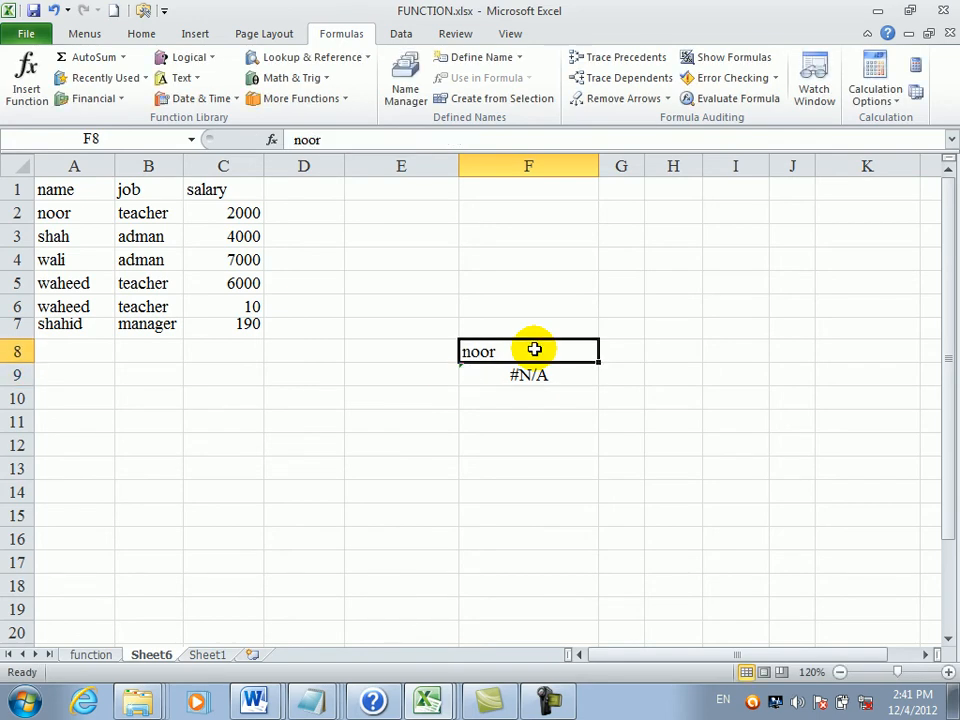
{"action": "type", "text": "a"}
{"action": "key", "text": "BackSpace"}
{"action": "type", "text": "wal"}
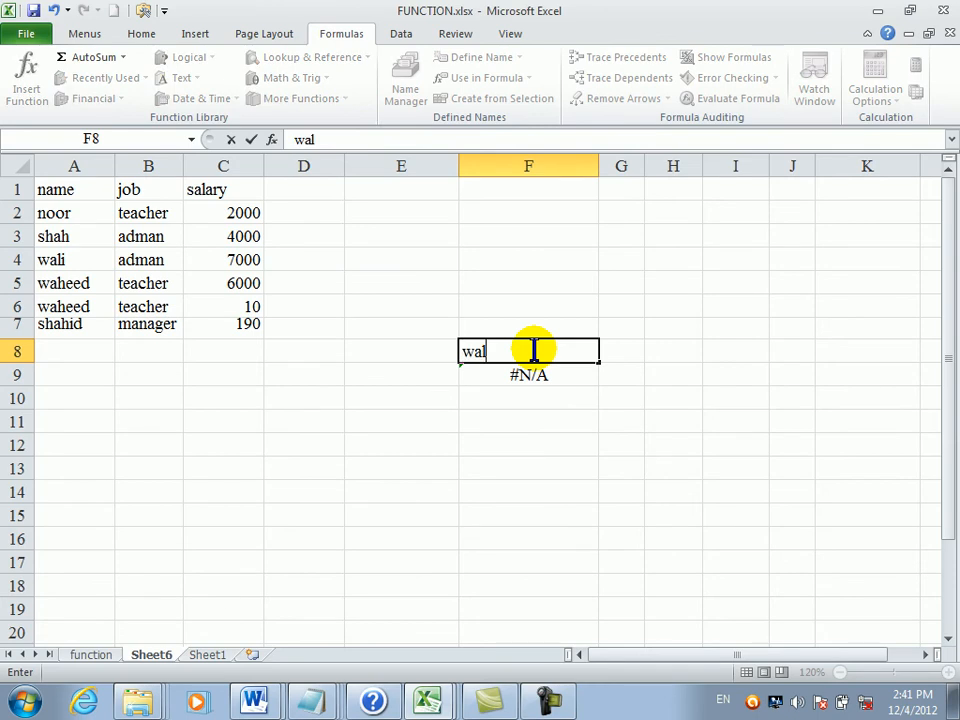
{"action": "type", "text": "i"}
{"action": "key", "text": "Return"}
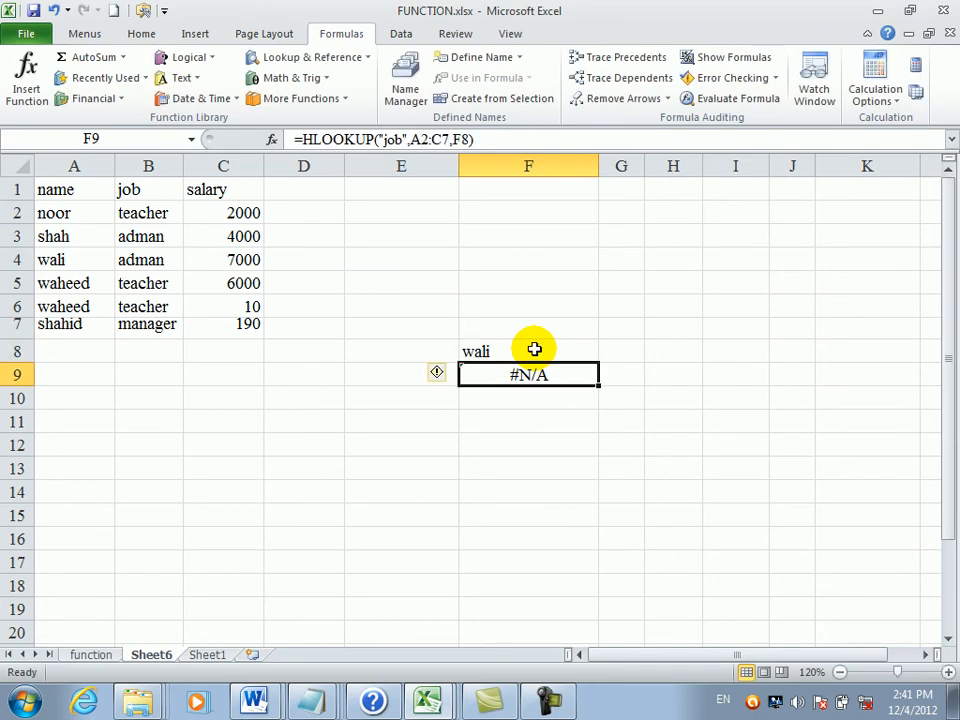
- Delete the HLOOKUP formula from cell F9
{"action": "key", "text": "BackSpace"}
{"action": "left_click", "coordinate": [450, 405]}
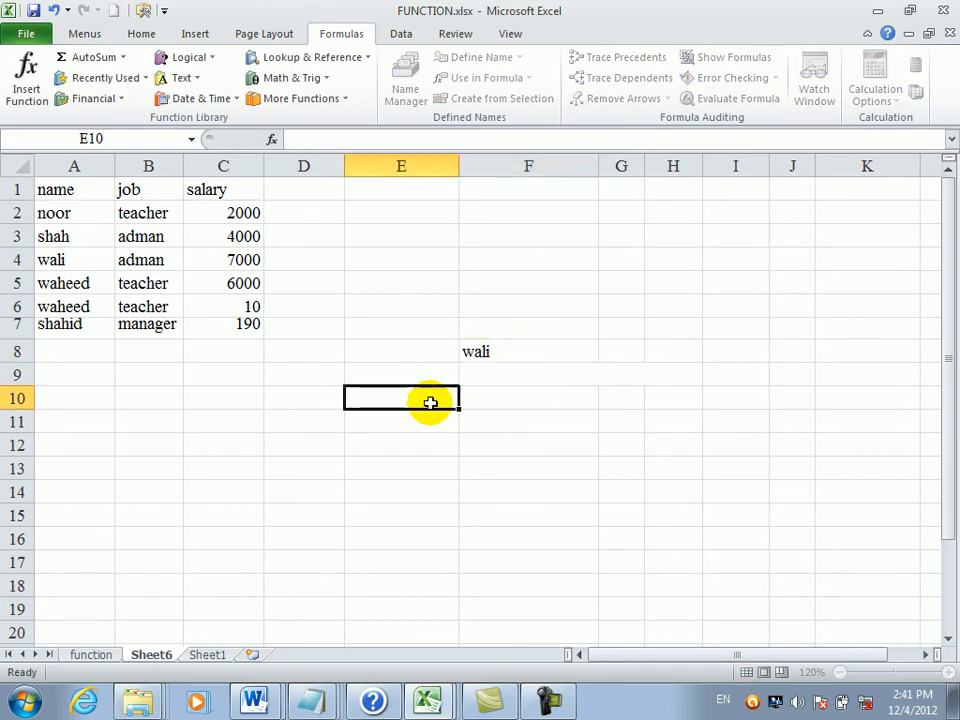
{"action": "left_click", "coordinate": [490, 391]}
{"action": "left_click", "coordinate": [484, 376]}
- Enter an HLOOKUP formula in E9 that looks up "name" in A2:C7 with E7 as the row index
{"action": "left_click", "coordinate": [430, 370]}
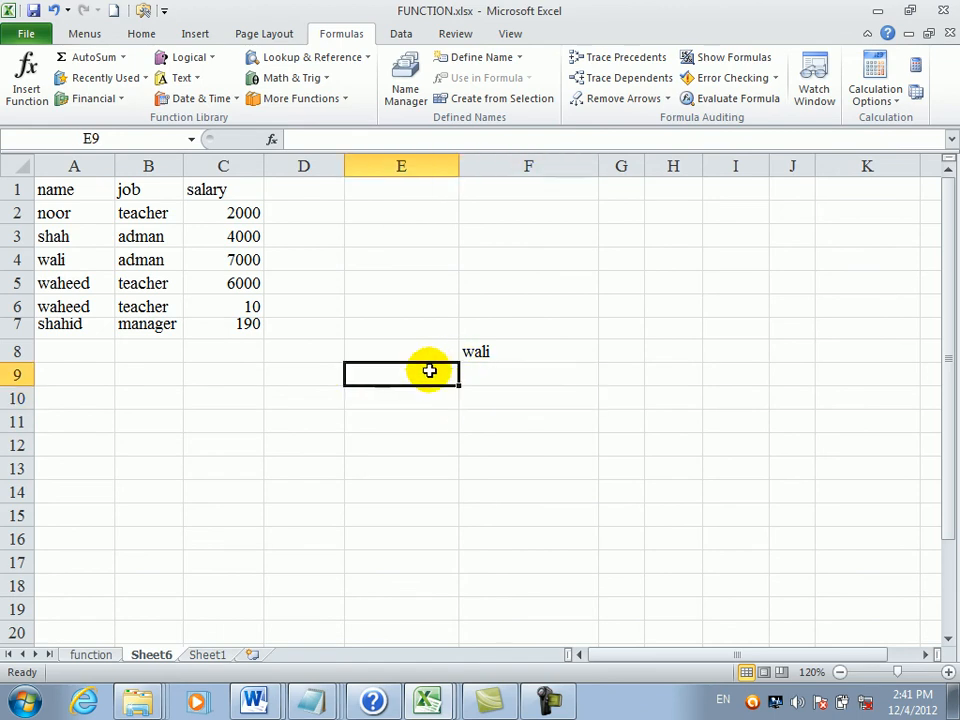
{"action": "type", "text": "=ho"}
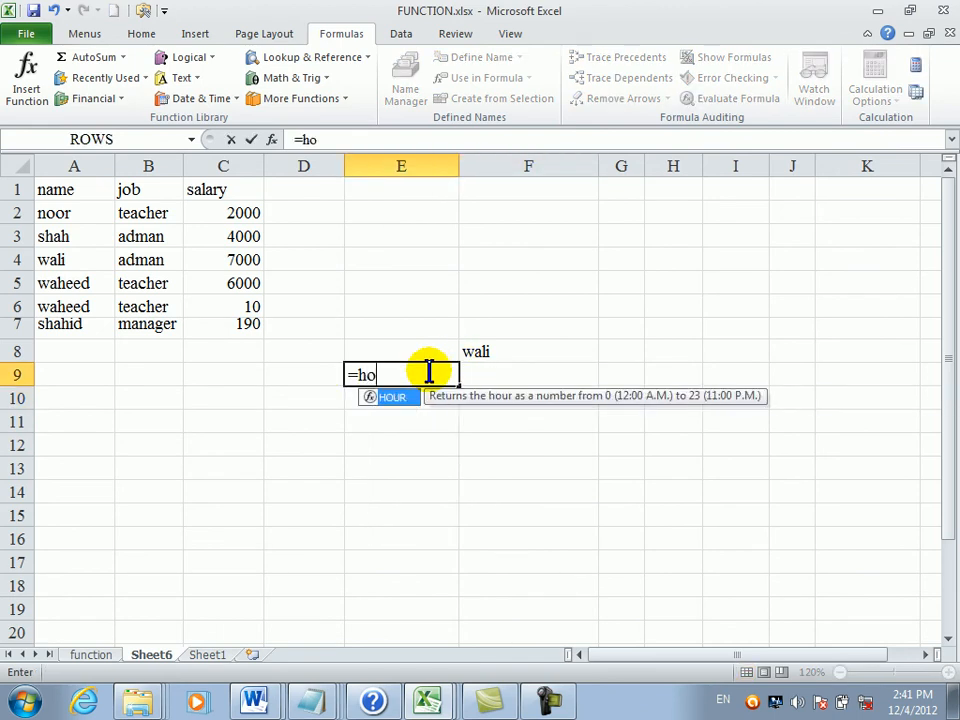
{"action": "key", "text": "BackSpace"}
{"action": "key", "text": "BackSpace"}
{"action": "type", "text": "ho"}
{"action": "key", "text": "BackSpace"}
{"action": "type", "text": "l"}
{"action": "key", "text": "Tab"}
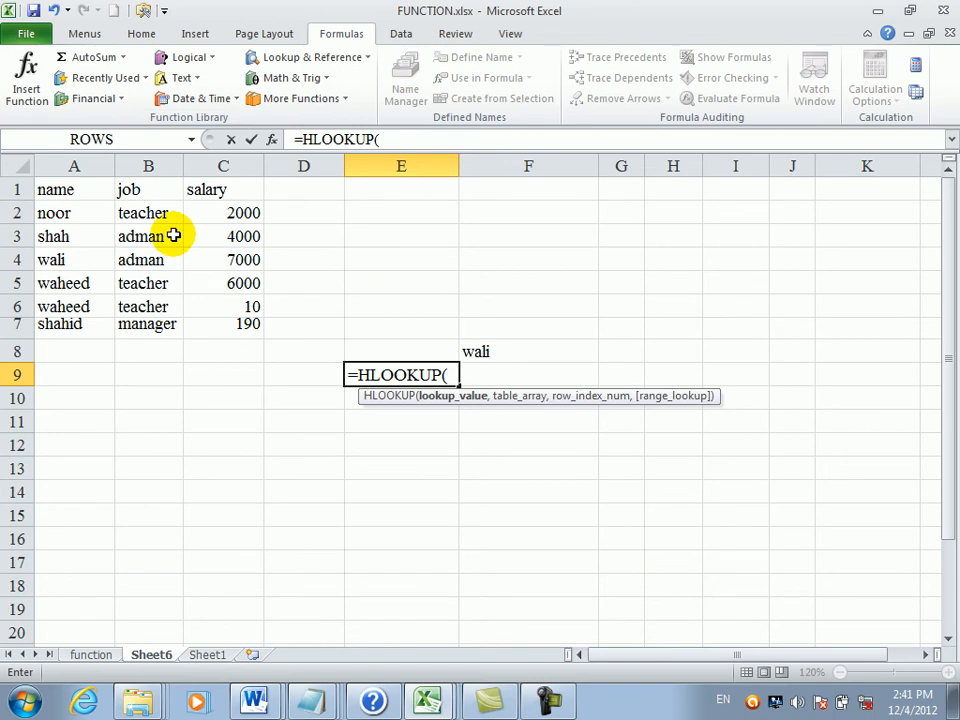
{"action": "type", "text": "\"name\","}
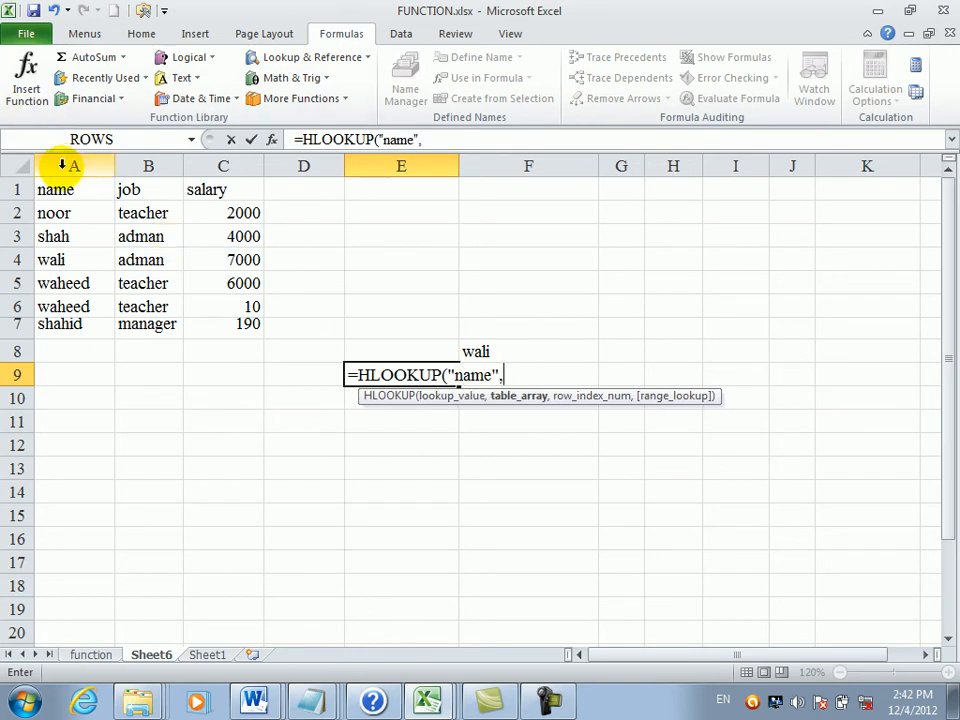
{"action": "left_click_drag", "start_coordinate": [56, 204], "coordinate": [230, 332]}
{"action": "type", "text": ","}
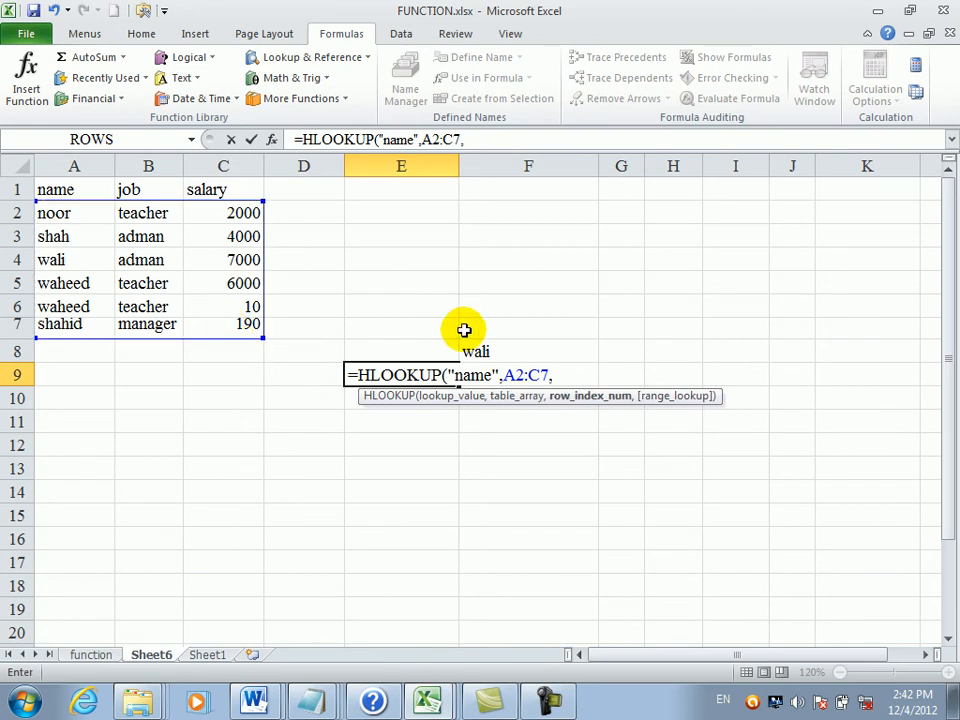
{"action": "left_click", "coordinate": [412, 324]}
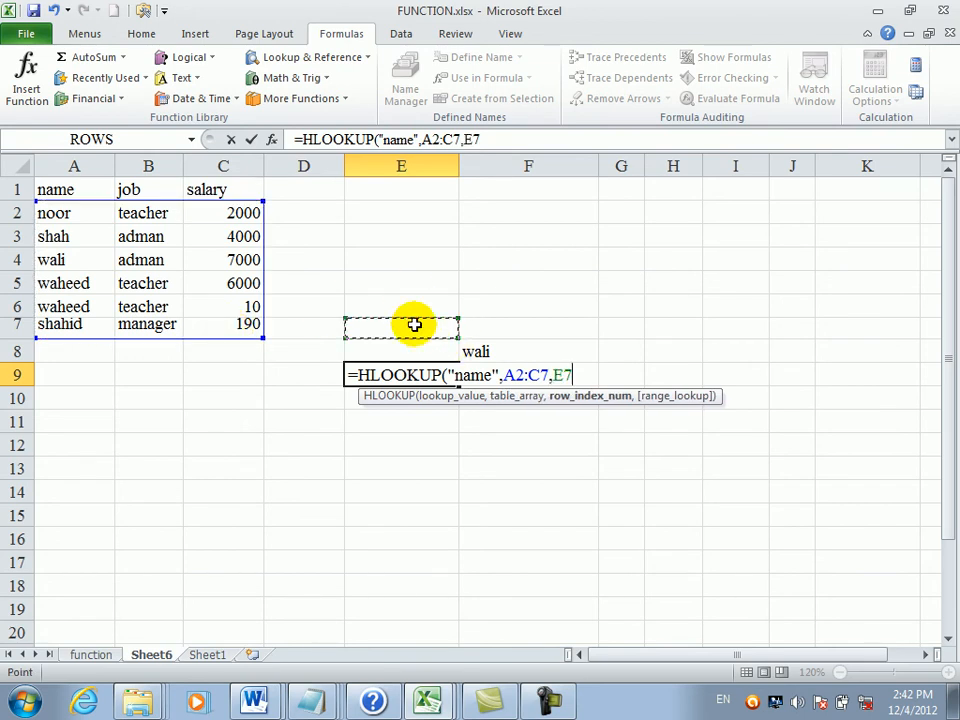
{"action": "key", "text": "Return"}
- Try "teacher" and an employee's name as the row index value in cell E7
{"action": "left_click", "coordinate": [414, 324]}
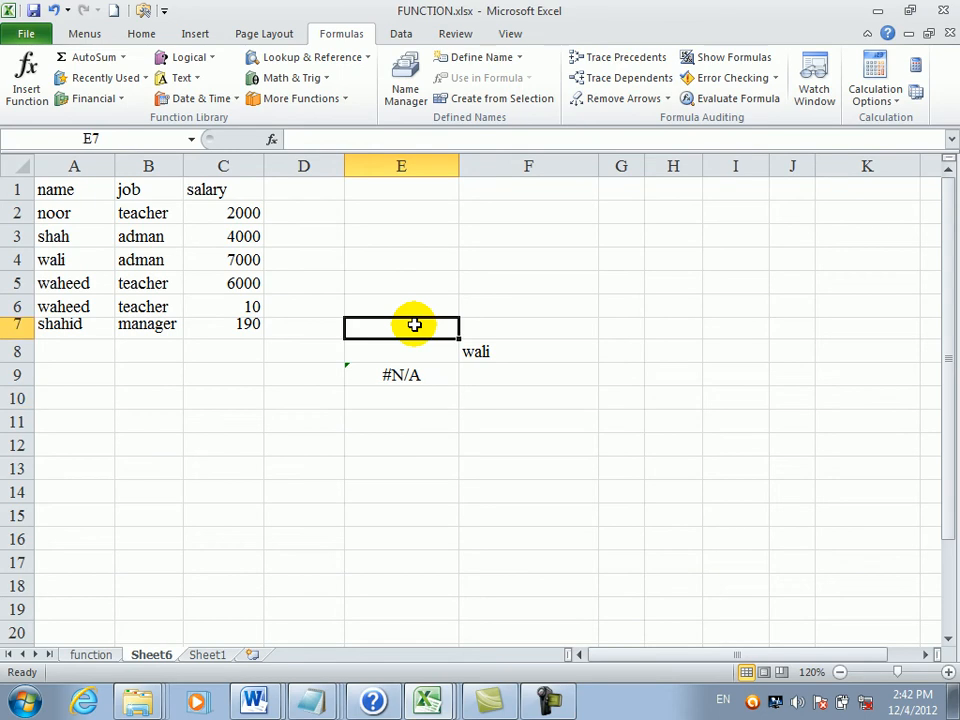
{"action": "type", "text": "teacher"}
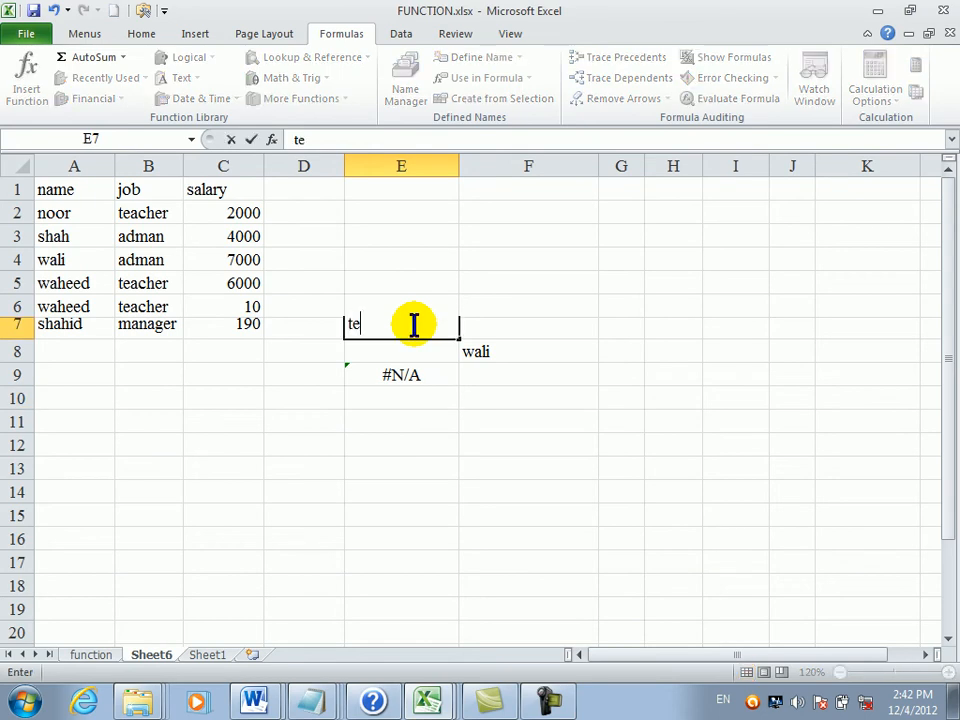
{"action": "key", "text": "Return"}
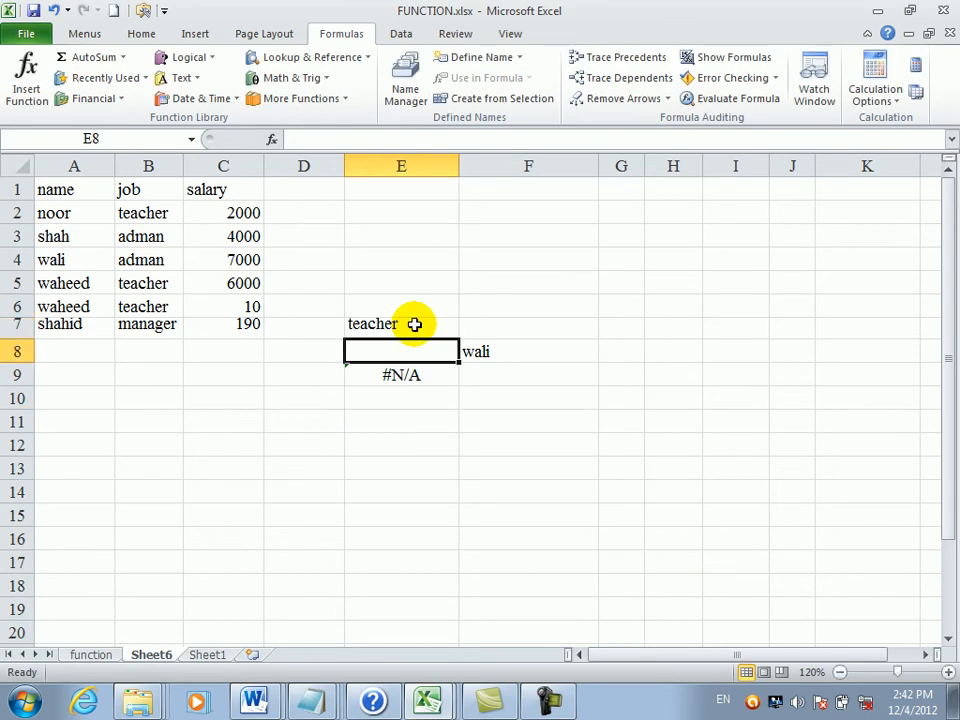
{"action": "left_click", "coordinate": [414, 324]}
{"action": "type", "text": "wa"}
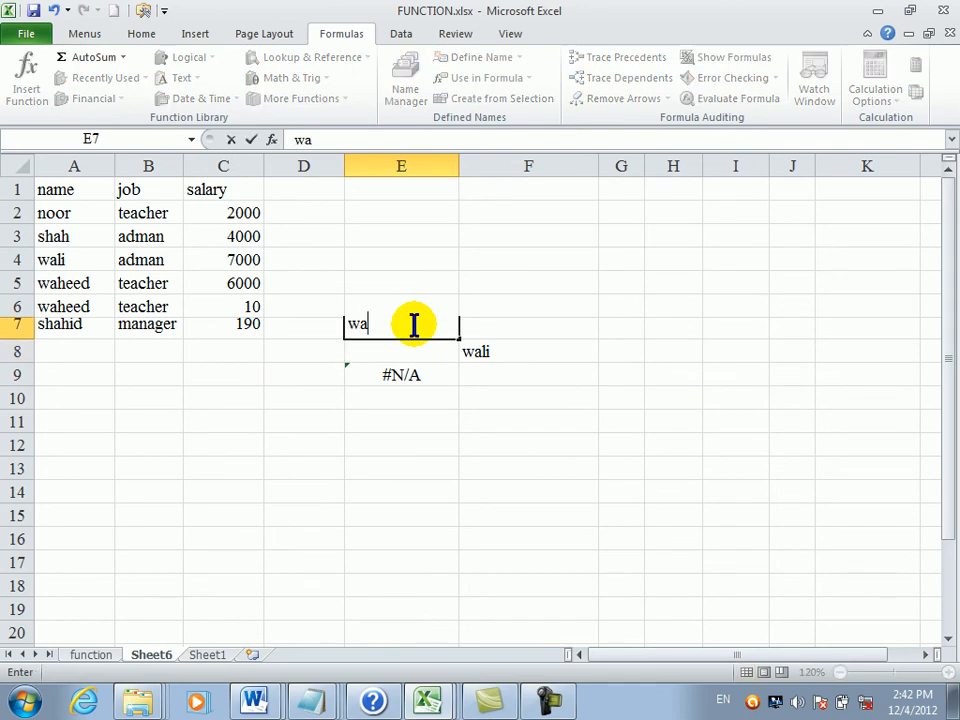
{"action": "type", "text": "li"}
{"action": "key", "text": "Return"}
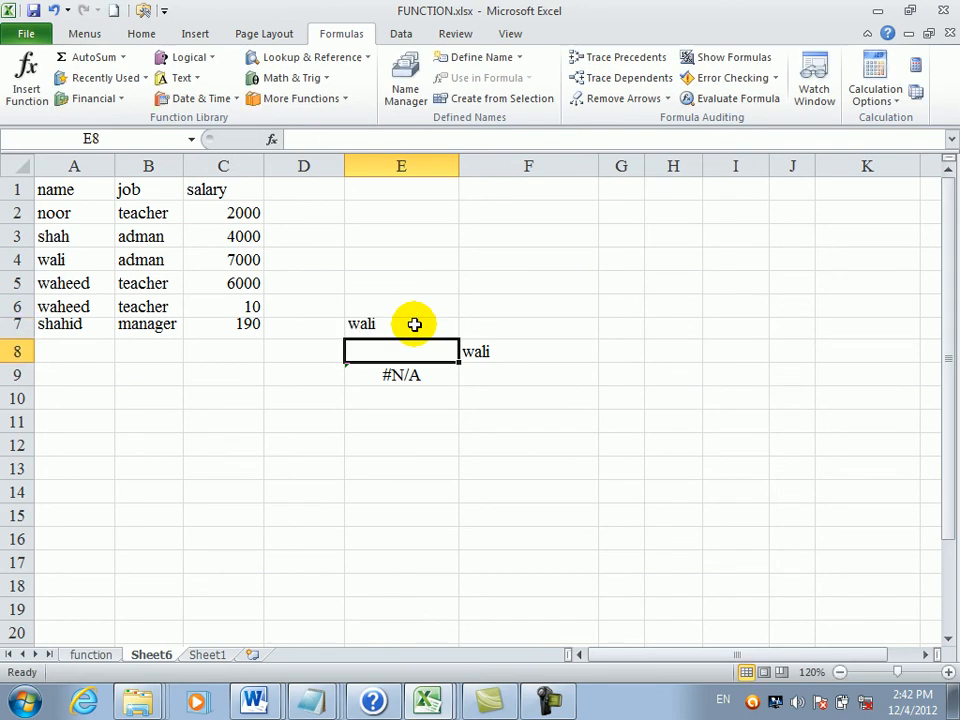
{"action": "left_click", "coordinate": [414, 324]}
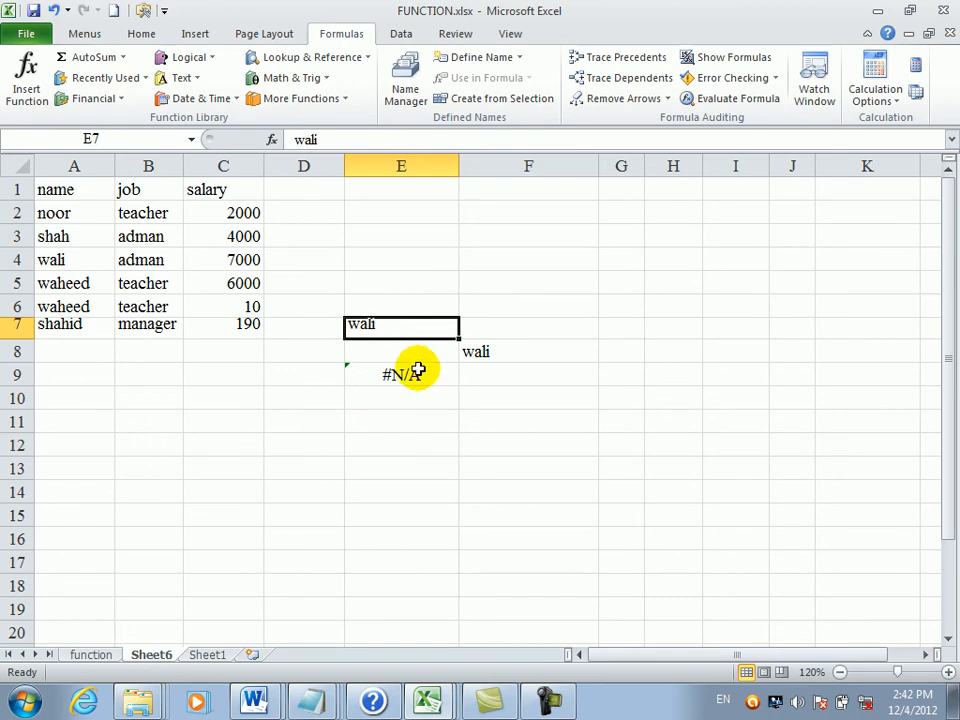
- Replace the E7 reference in the E9 HLOOKUP formula with a row index of 2
{"action": "left_click", "coordinate": [414, 372]}
{"action": "double_click", "coordinate": [414, 372]}
{"action": "left_click", "coordinate": [479, 140]}
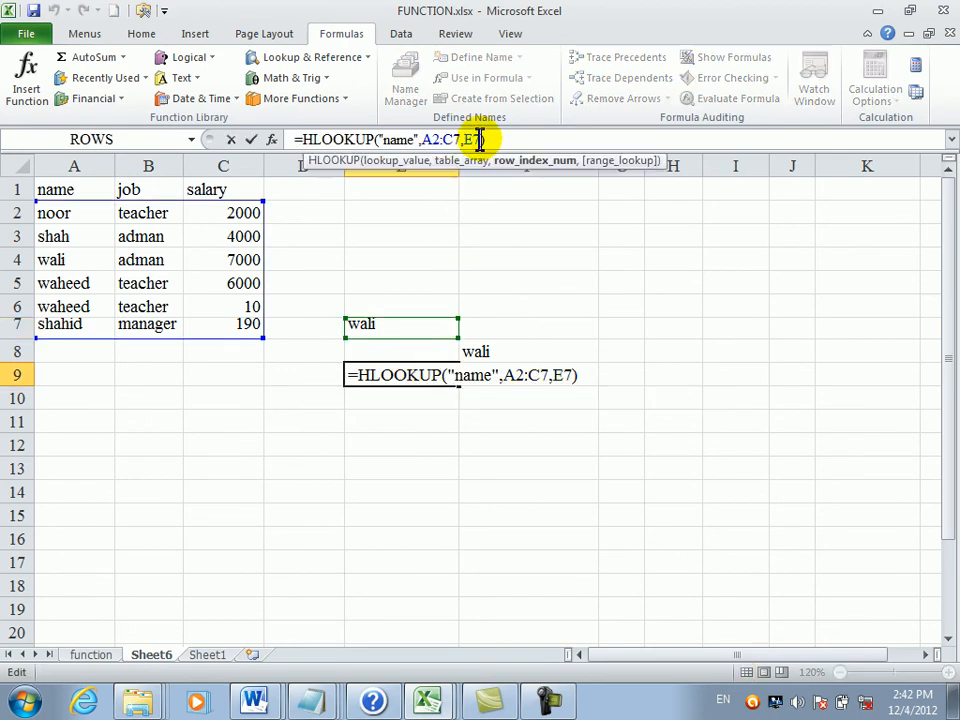
{"action": "key", "text": "BackSpace"}
{"action": "key", "text": "BackSpace"}
{"action": "type", "text": "2"}
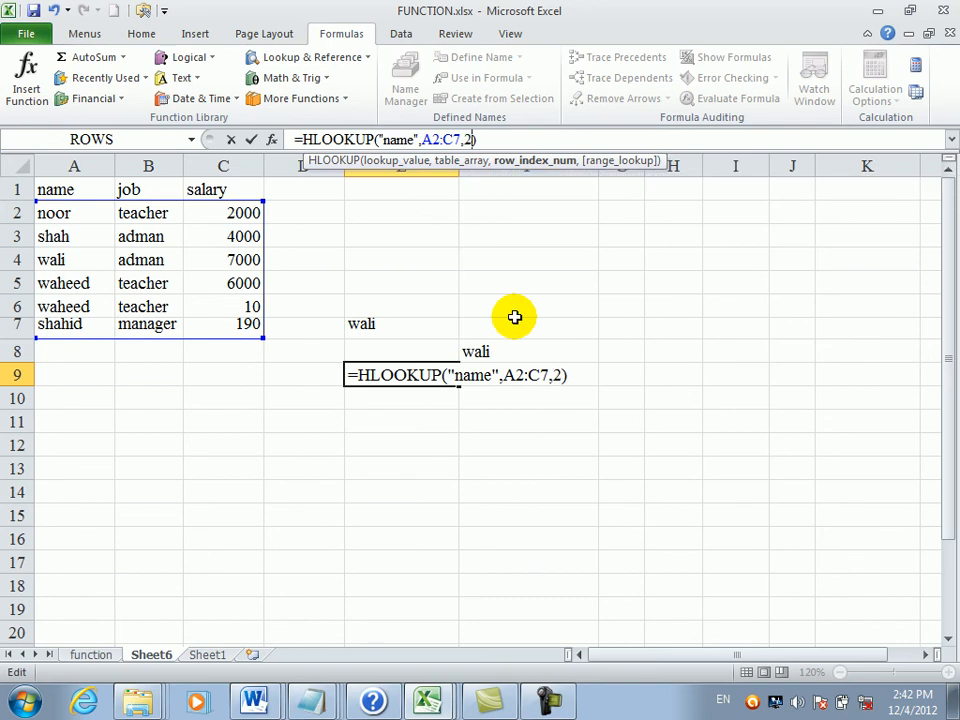
{"action": "key", "text": "Return"}
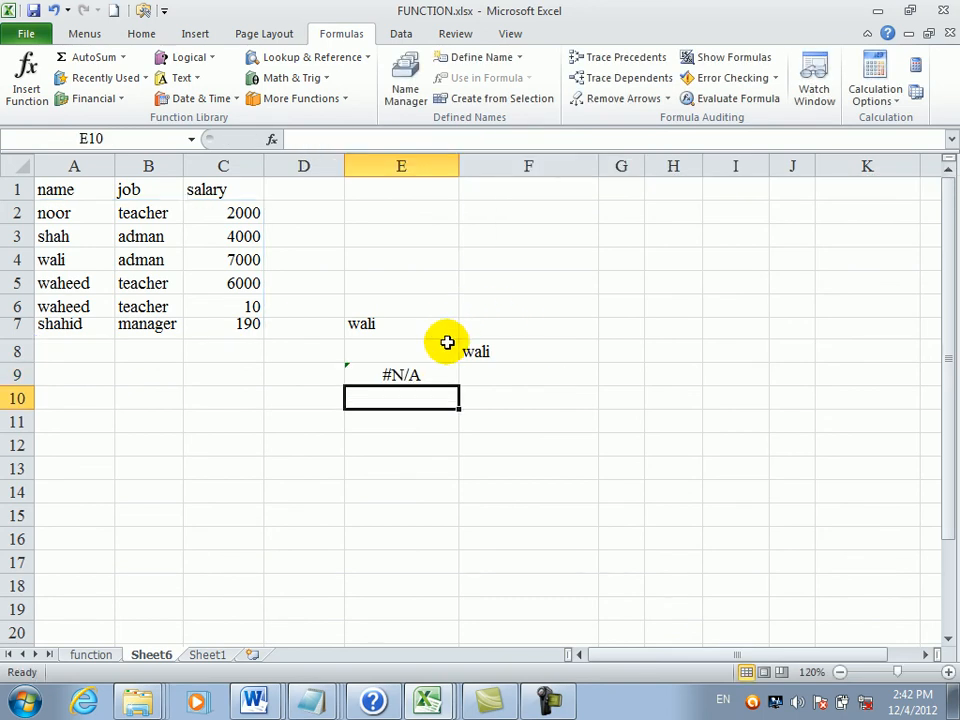
- Enter an HLOOKUP formula in F12 that looks up "job" in B2:B7 with row index 1, and check it
{"action": "left_click", "coordinate": [514, 414]}
{"action": "left_click", "coordinate": [646, 468]}
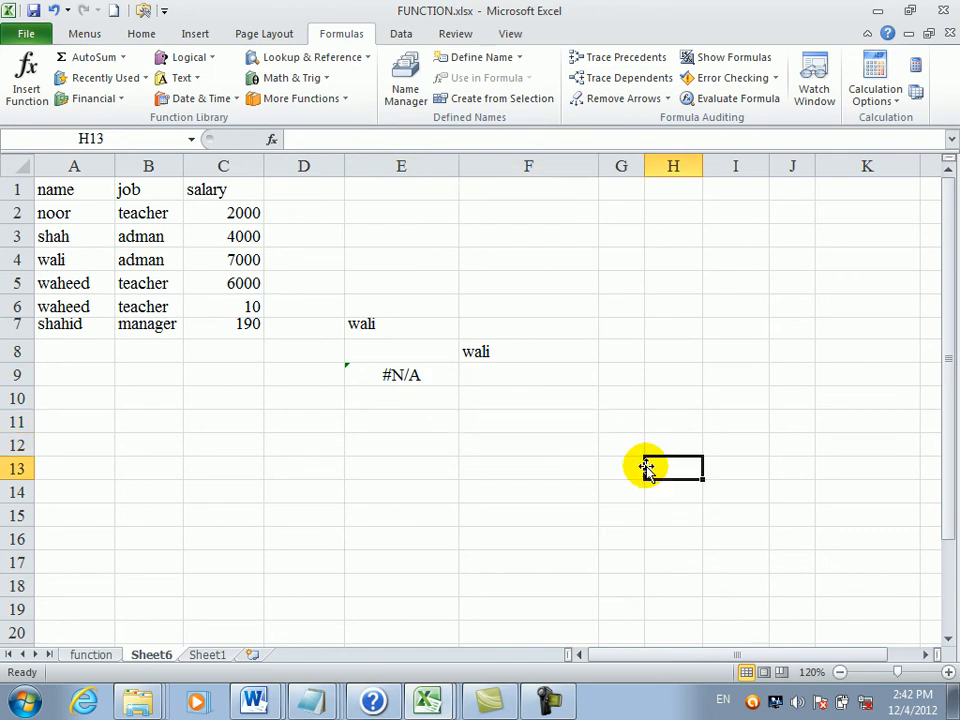
{"action": "left_click", "coordinate": [547, 451]}
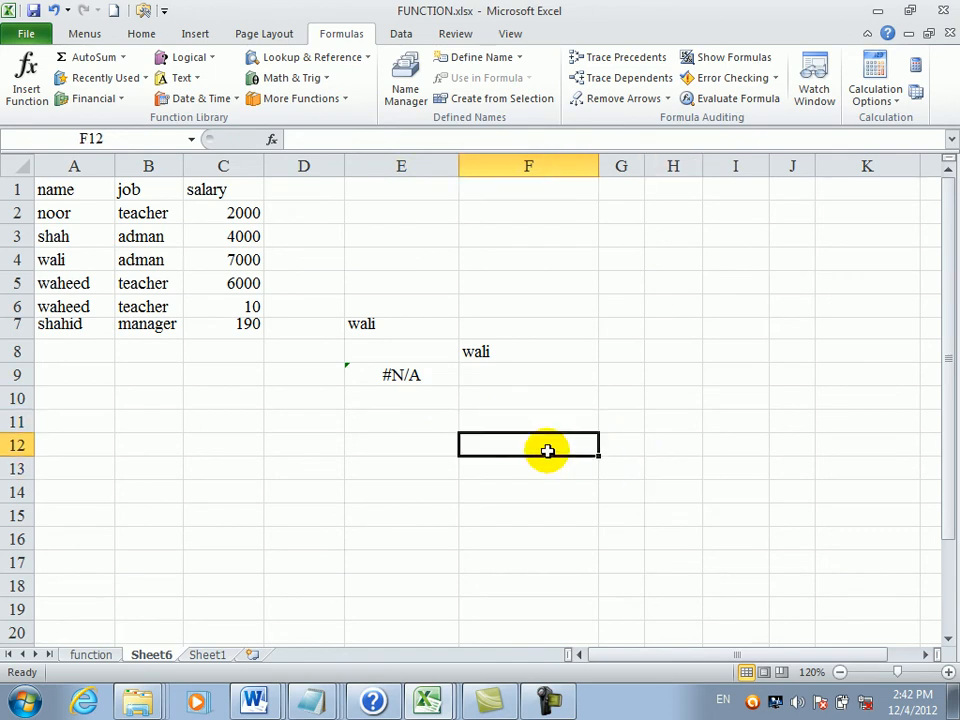
{"action": "type", "text": "=hlo"}
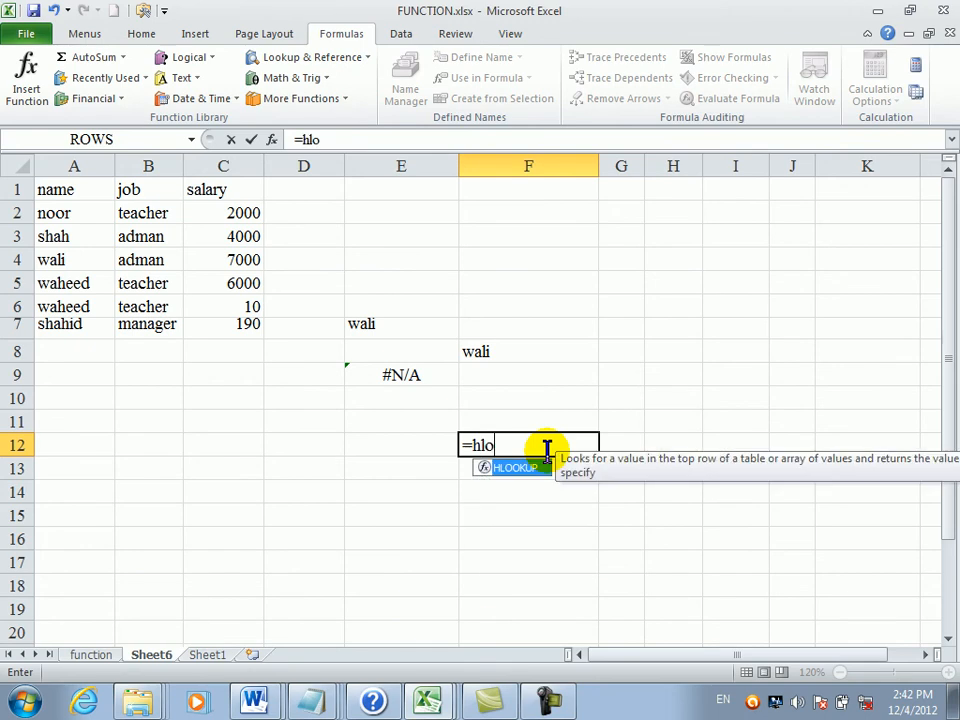
{"action": "key", "text": "Tab"}
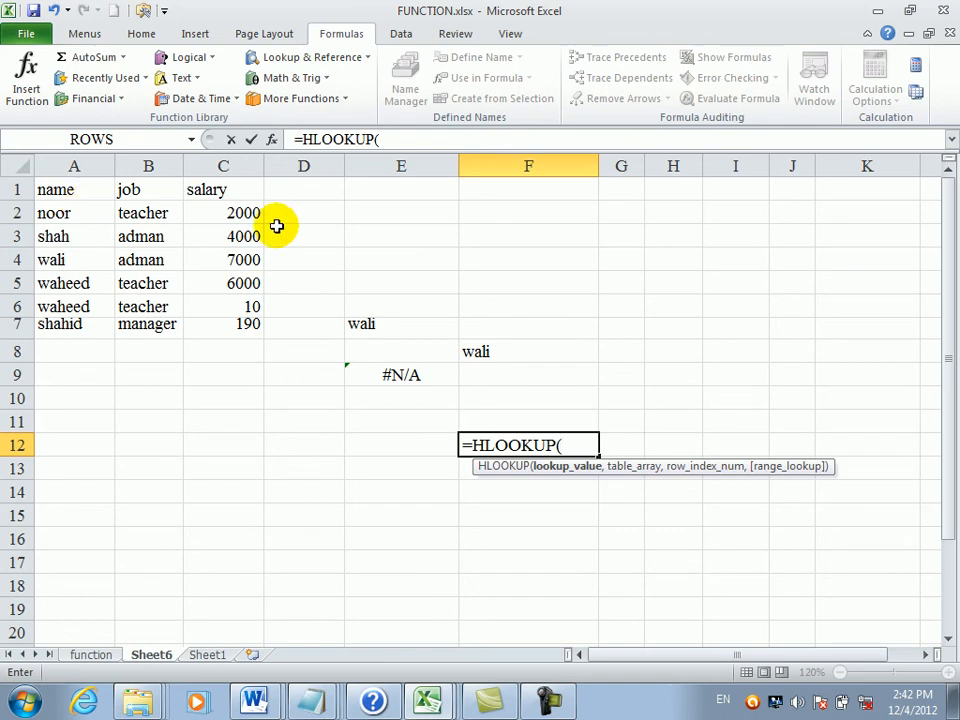
{"action": "type", "text": "v"}
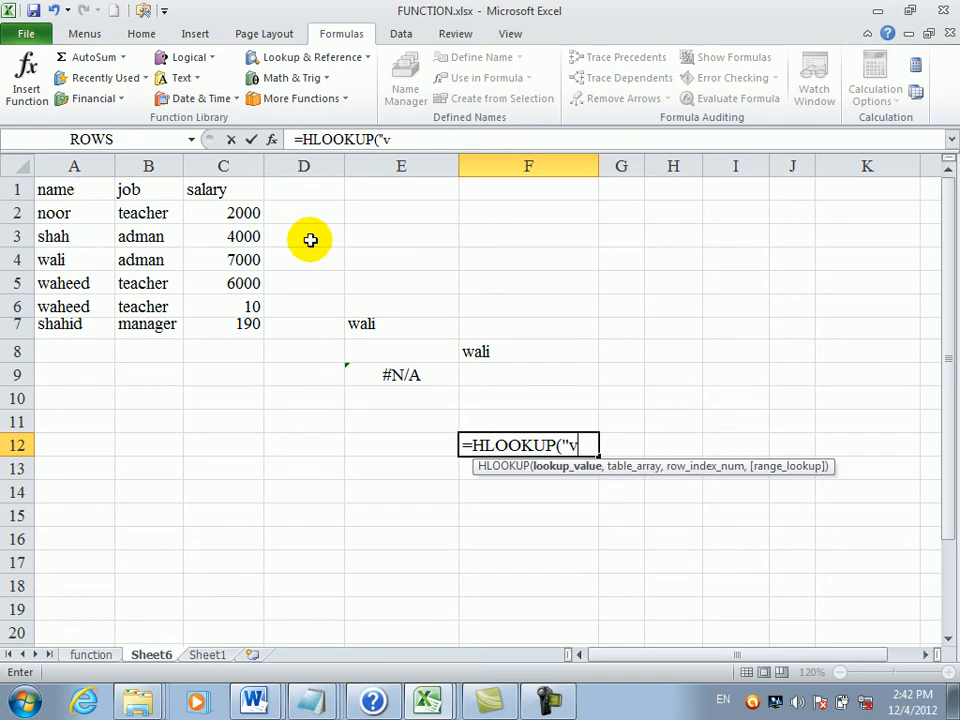
{"action": "key", "text": "BackSpace"}
{"action": "type", "text": "job\""}
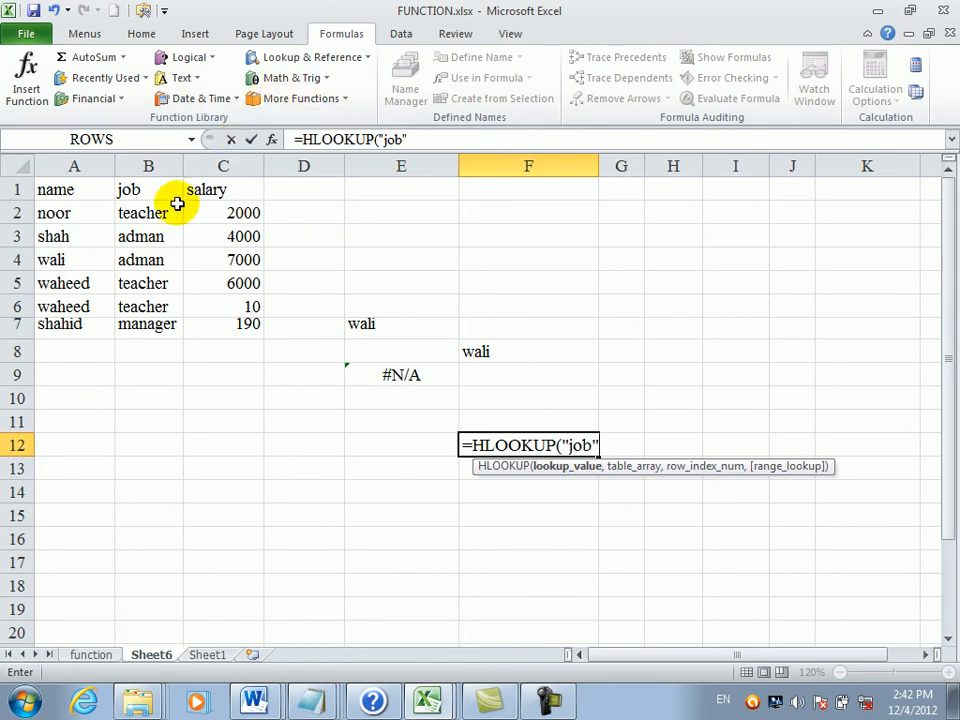
{"action": "left_click", "coordinate": [160, 232]}
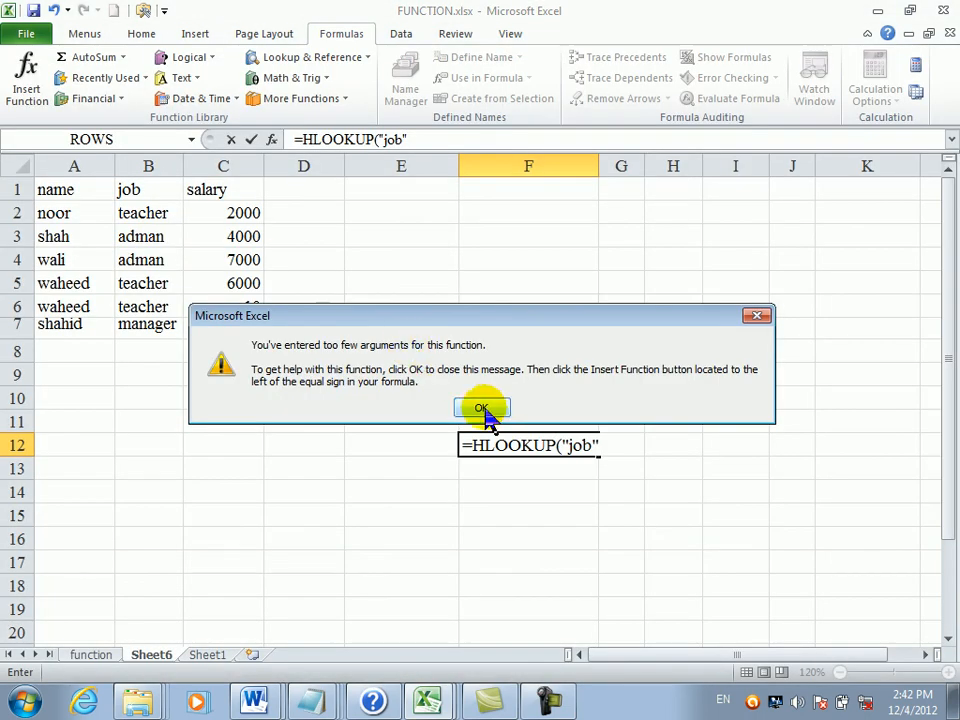
{"action": "left_click", "coordinate": [481, 407]}
{"action": "left_click", "coordinate": [605, 447]}
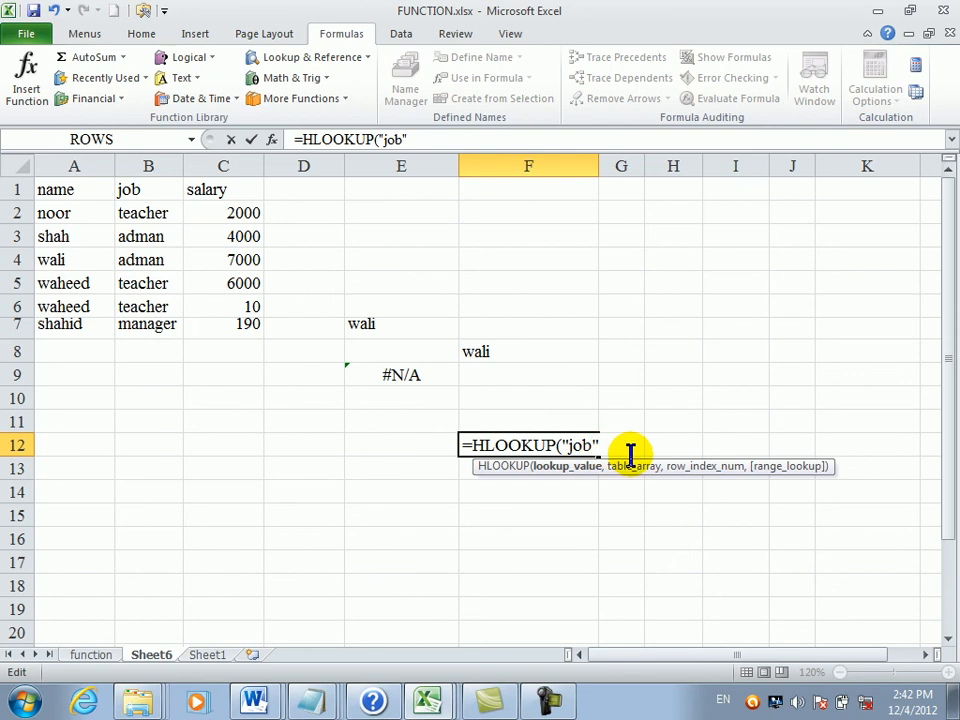
{"action": "type", "text": ","}
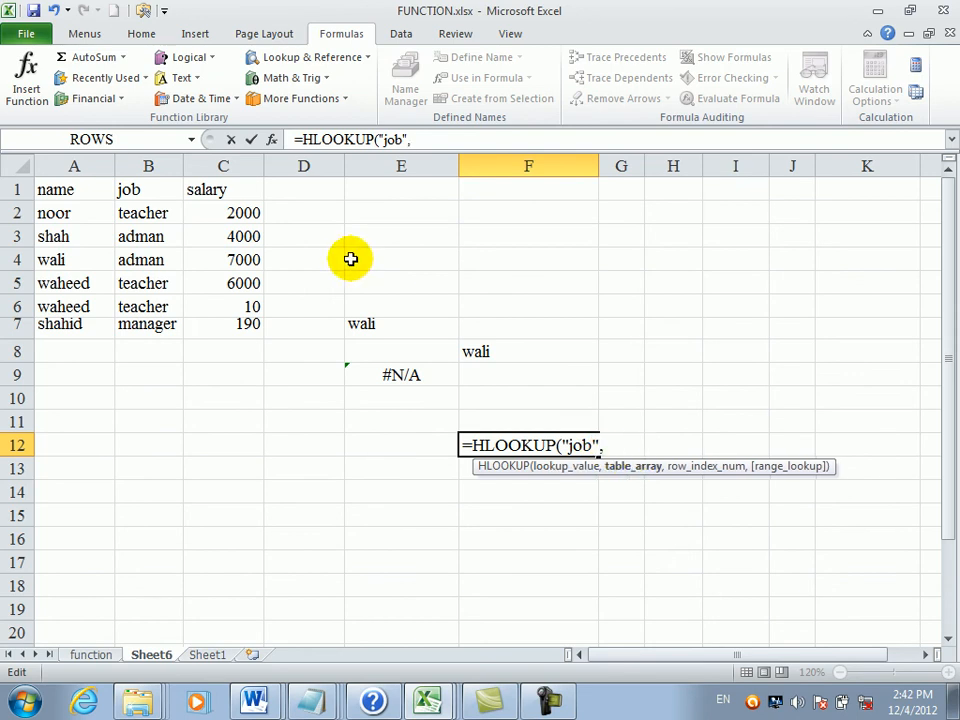
{"action": "left_click_drag", "start_coordinate": [148, 212], "coordinate": [178, 321]}
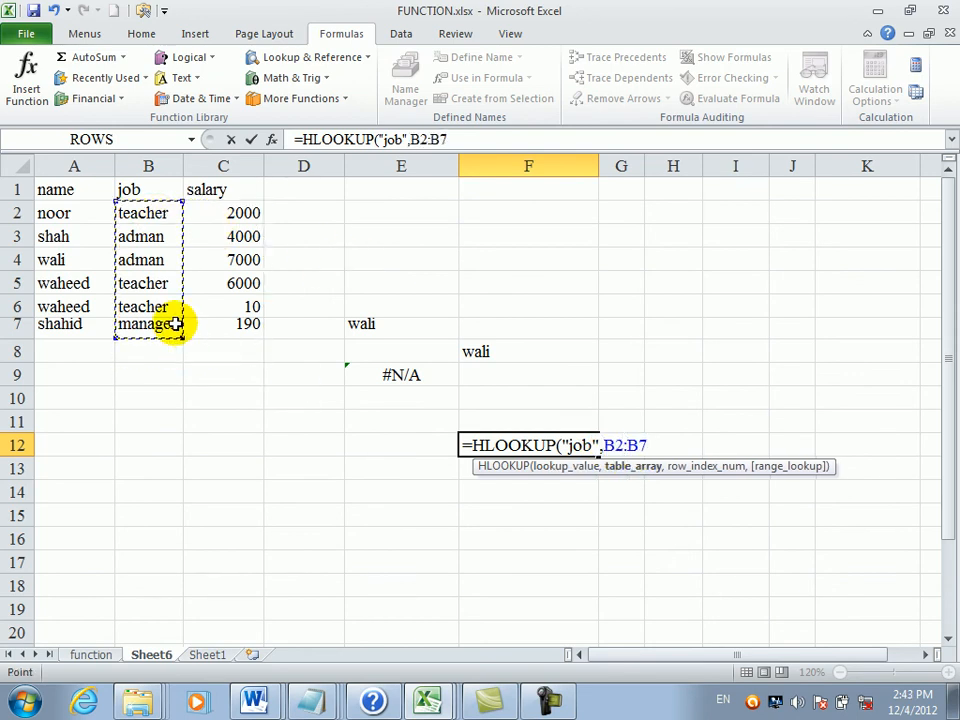
{"action": "type", "text": ",1"}
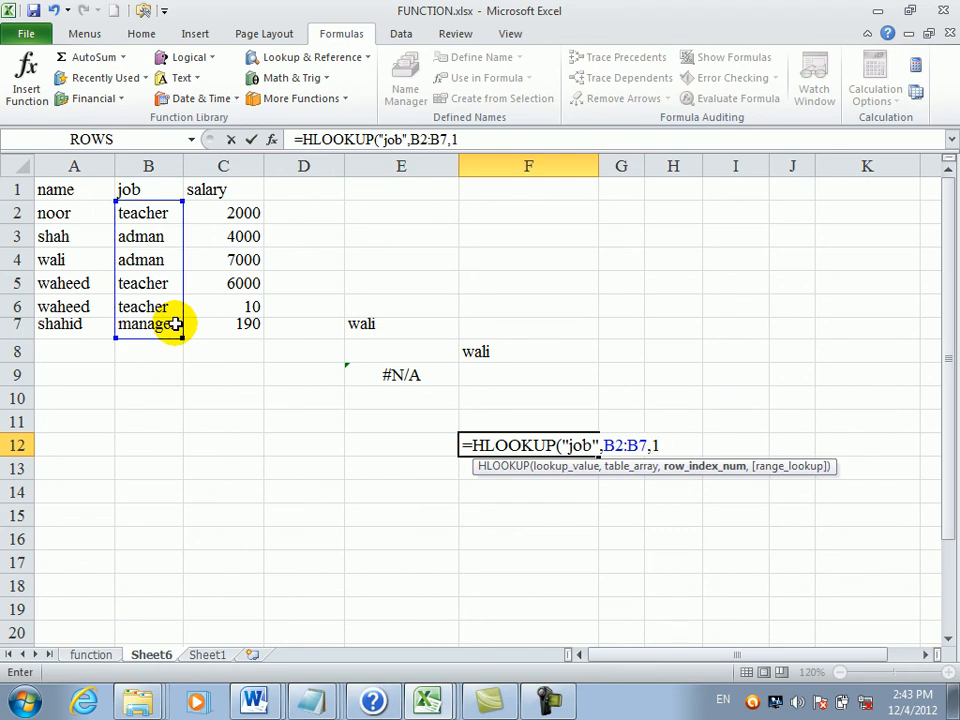
{"action": "key", "text": "Return"}
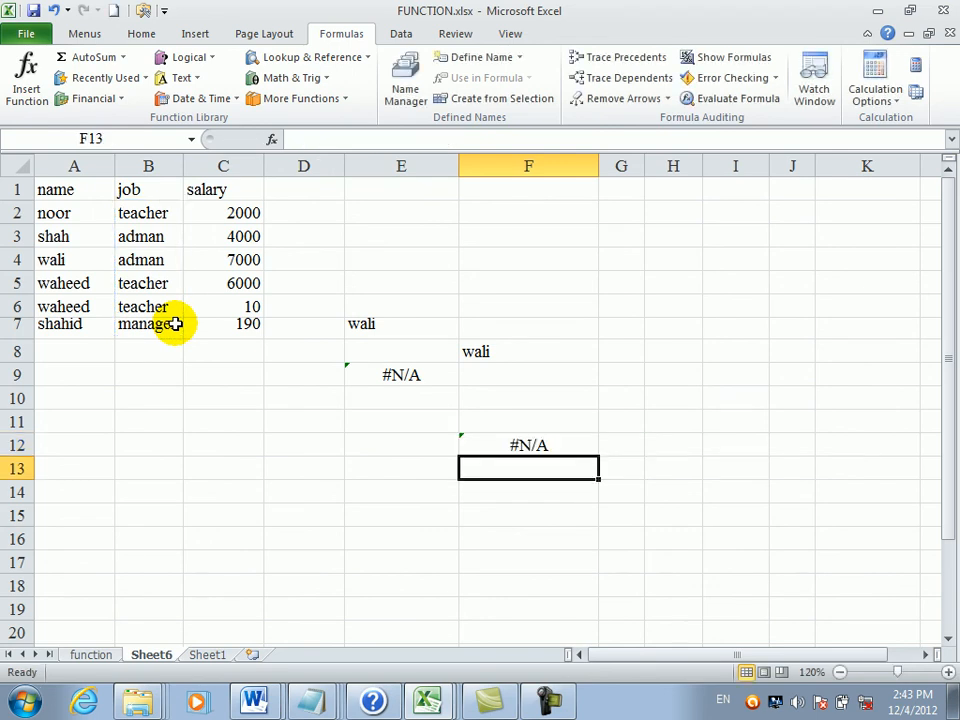
{"action": "left_click", "coordinate": [533, 441]}
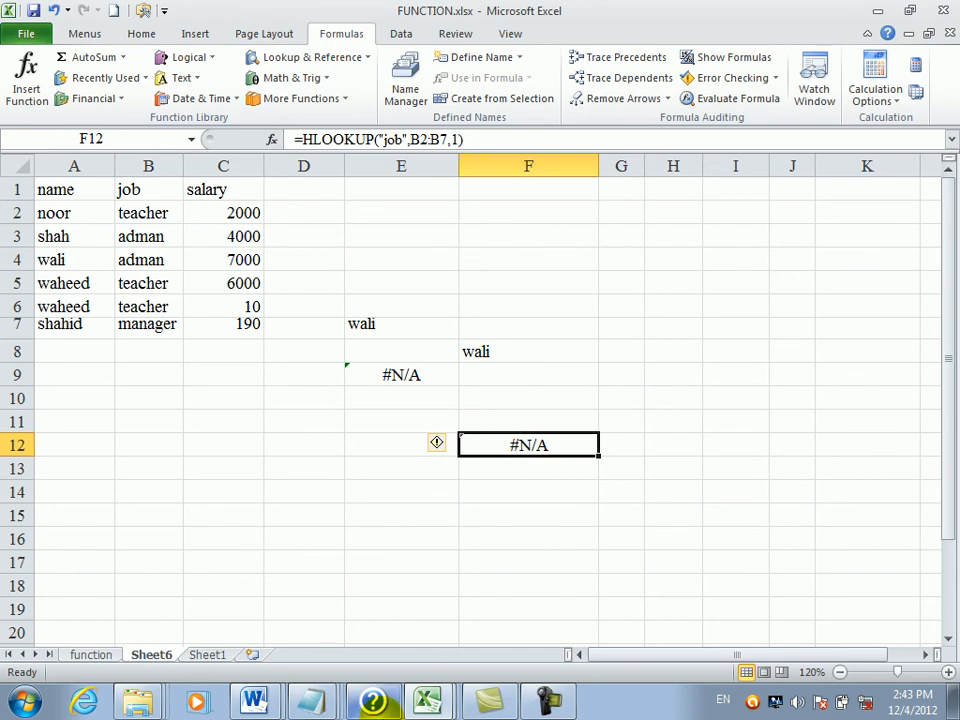
- Insert a new worksheet after Sheet1, and switch back to Sheet1 with the bank table
{"action": "left_click", "coordinate": [255, 657]}
{"action": "left_click", "coordinate": [274, 452]}
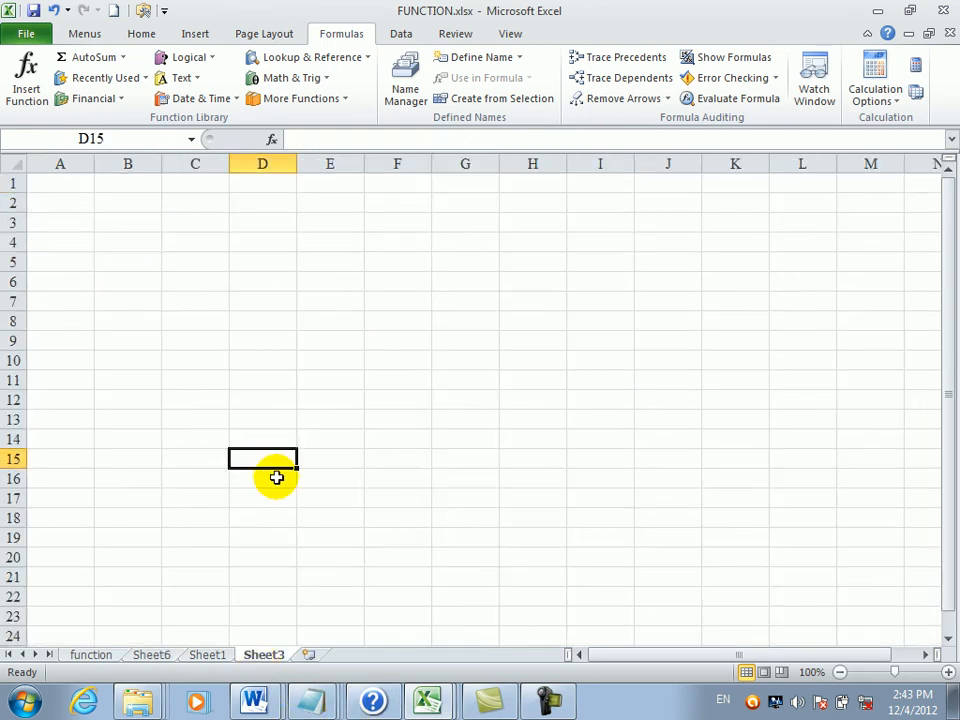
{"action": "left_click", "coordinate": [214, 656]}
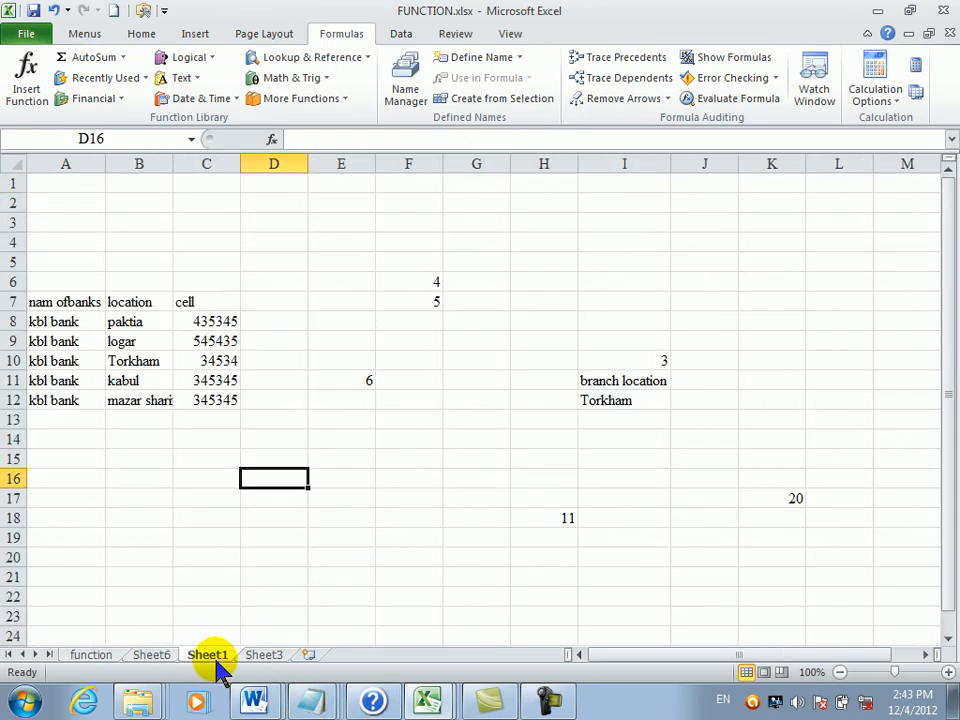
- Enter an HLOOKUP formula in G16 that looks up "location" in A7:C12, using cell G14 as the row index
{"action": "left_click", "coordinate": [428, 218]}
{"action": "left_click", "coordinate": [536, 472]}
{"action": "left_click", "coordinate": [446, 478]}
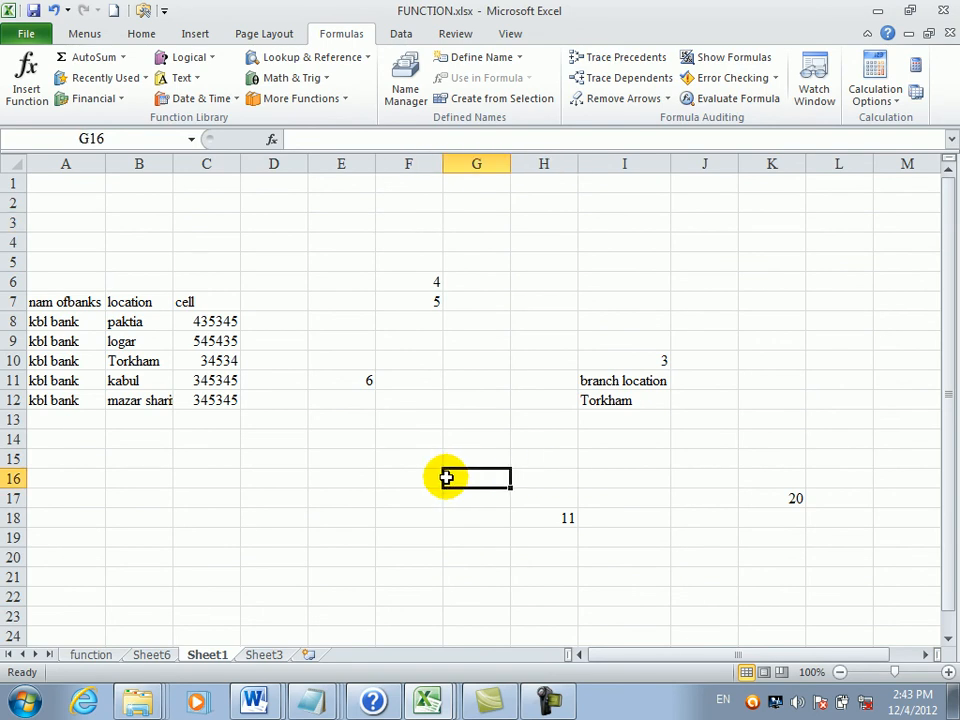
{"action": "type", "text": "="}
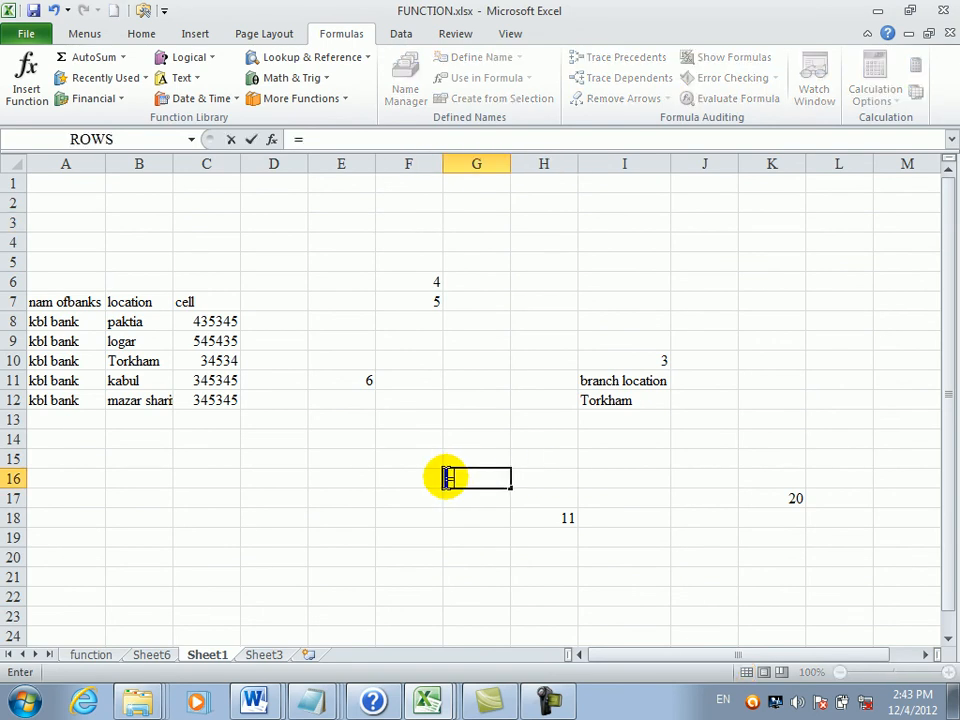
{"action": "type", "text": "hlo"}
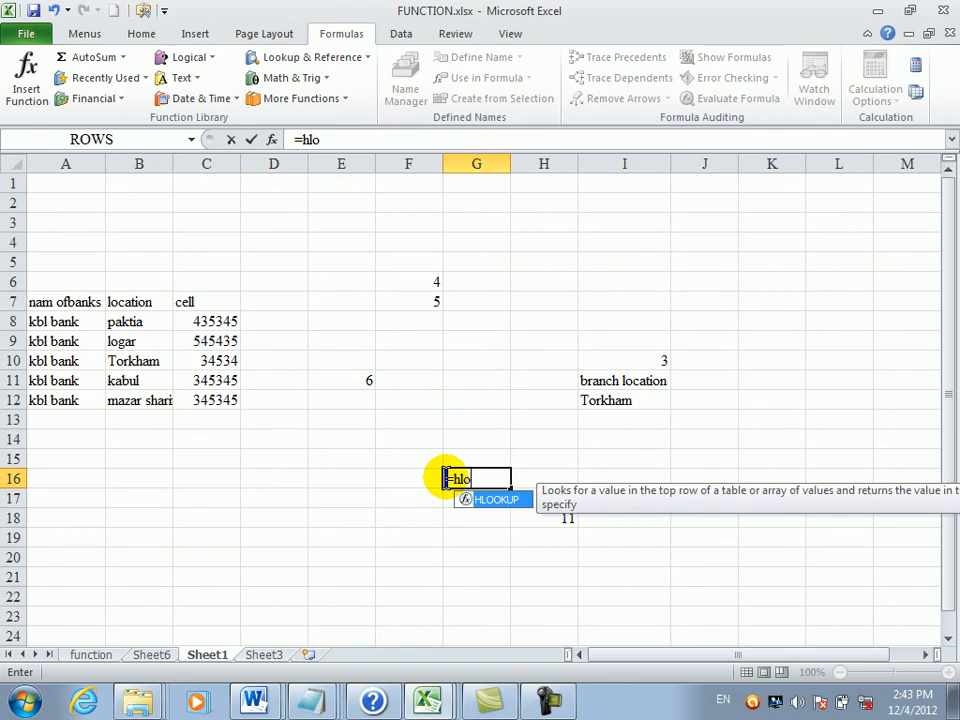
{"action": "key", "text": "Tab"}
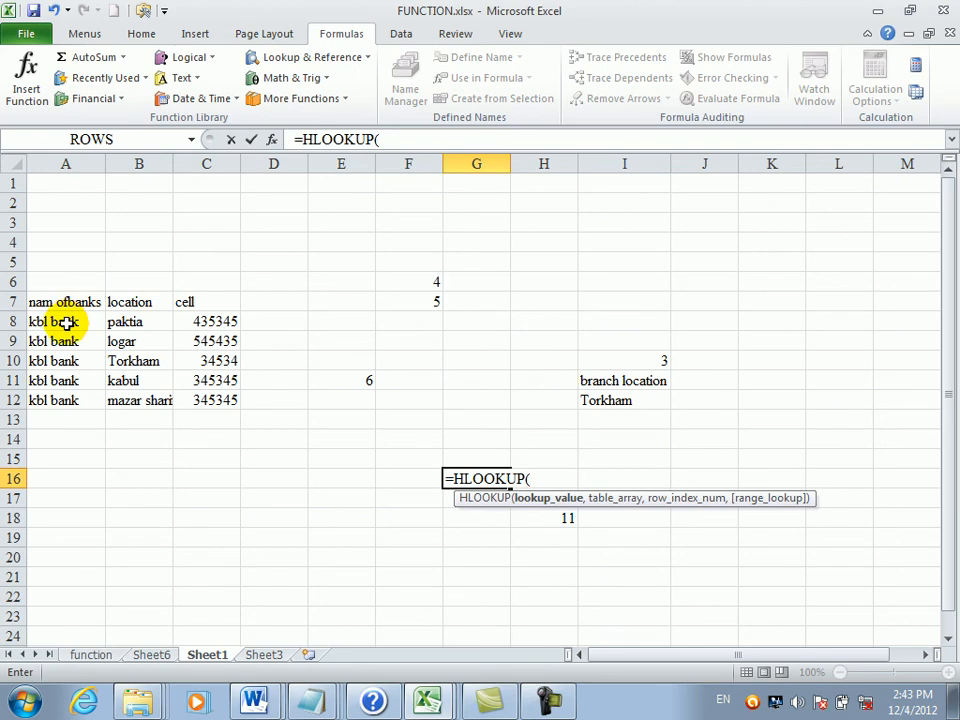
{"action": "type", "text": "\"location"}
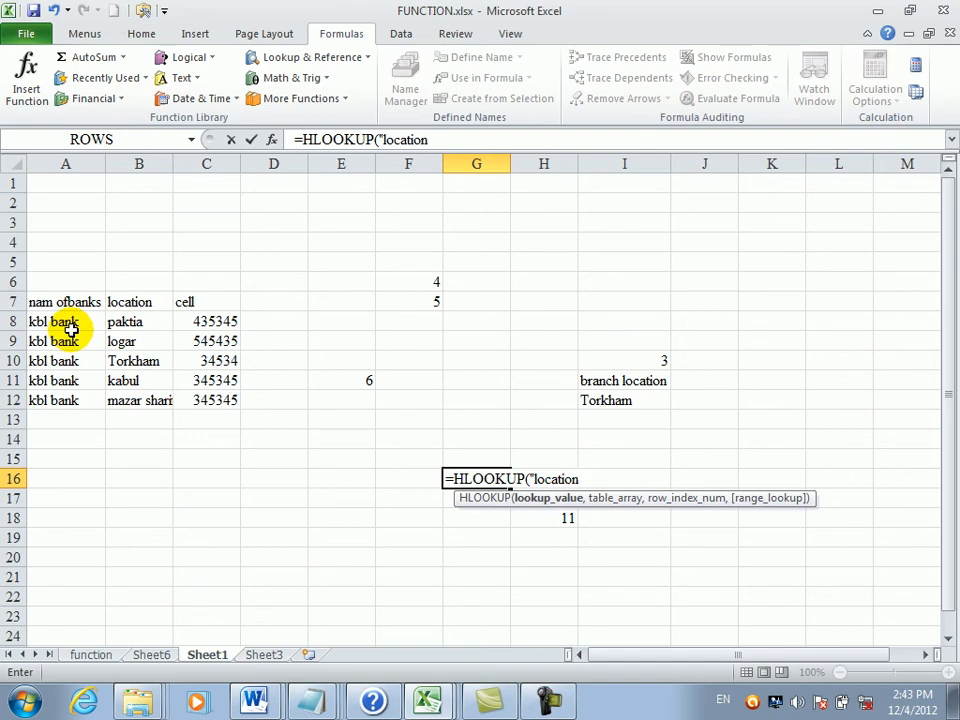
{"action": "type", "text": "\","}
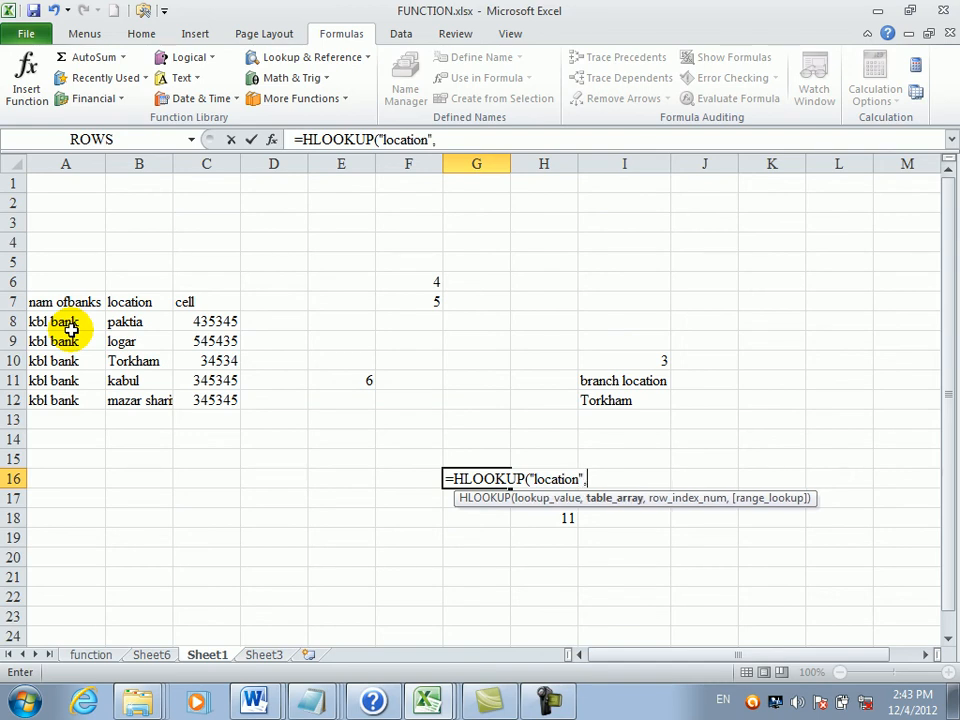
{"action": "left_click", "coordinate": [68, 322]}
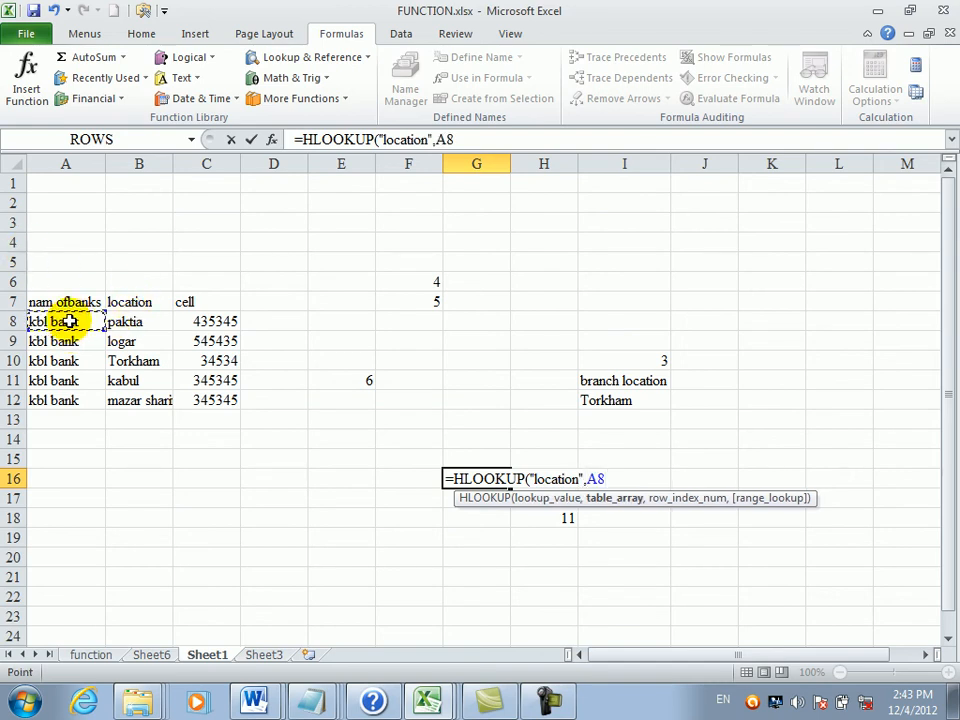
{"action": "left_click_drag", "start_coordinate": [57, 300], "coordinate": [207, 403]}
{"action": "type", "text": ","}
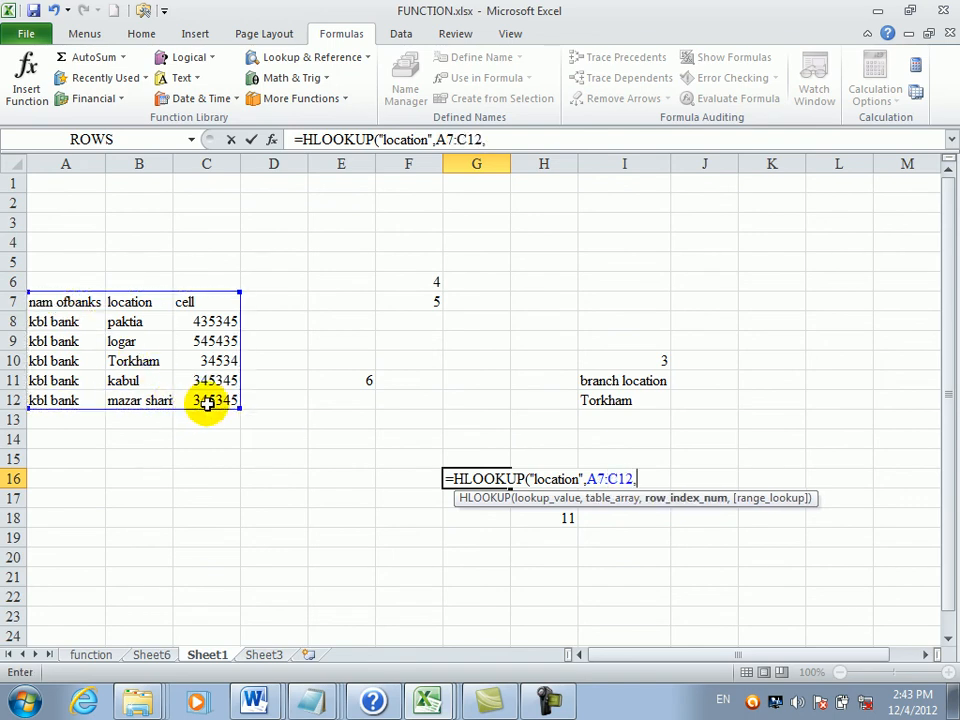
{"action": "left_click", "coordinate": [494, 435]}
{"action": "key", "text": "Return"}
- Try "kbl bank" as the row index value in cell G14
{"action": "left_click", "coordinate": [494, 435]}
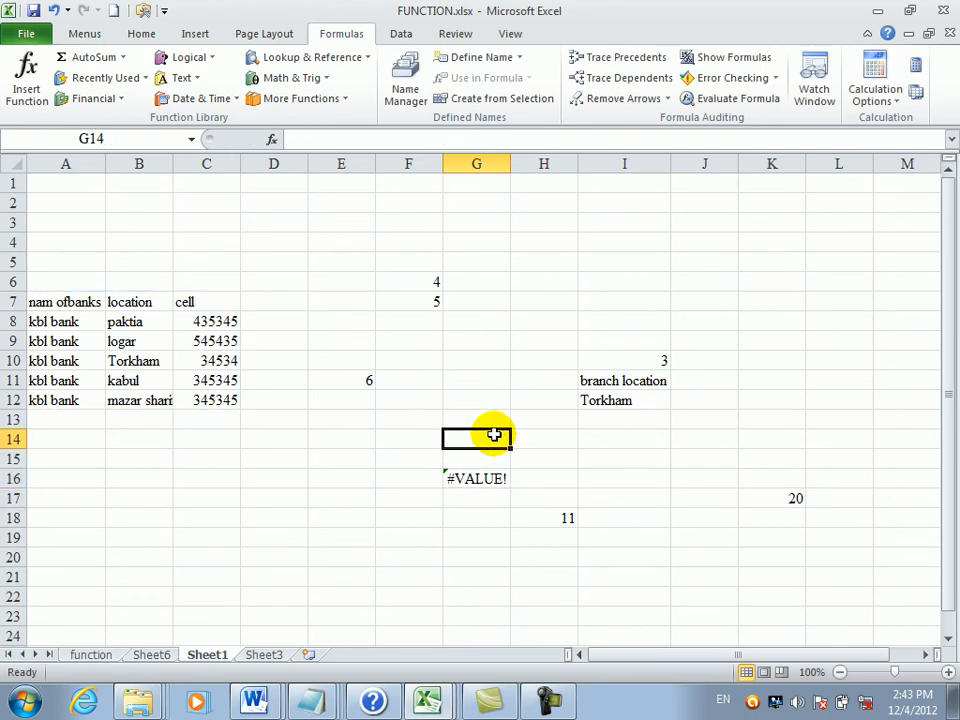
{"action": "type", "text": "kb"}
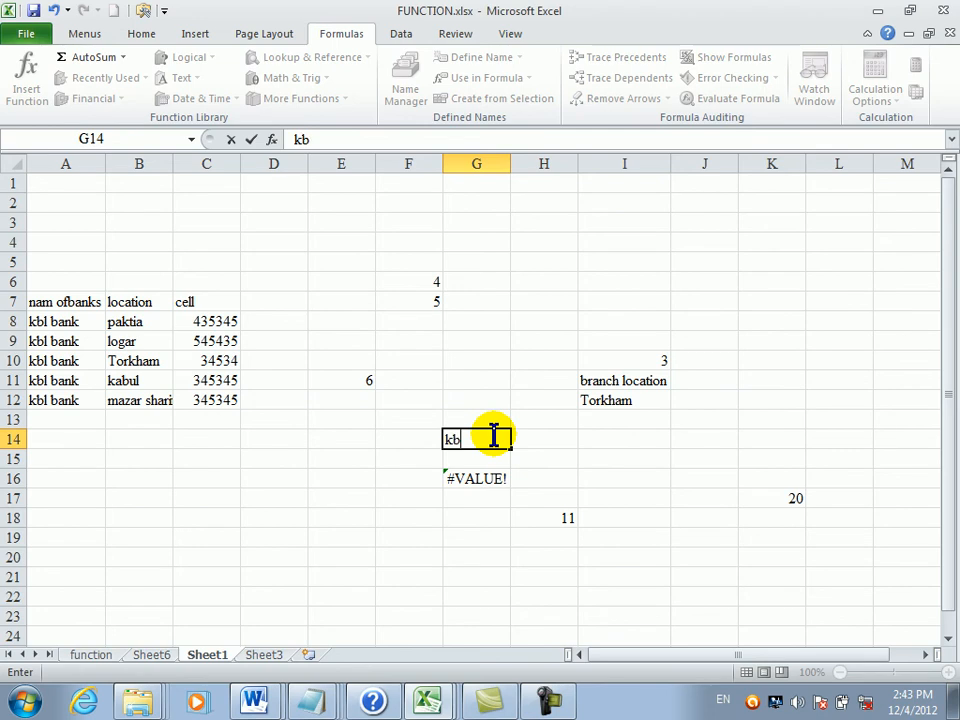
{"action": "type", "text": "l bandk"}
{"action": "key", "text": "BackSpace"}
{"action": "key", "text": "BackSpace"}
{"action": "type", "text": "k"}
{"action": "key", "text": "Return"}
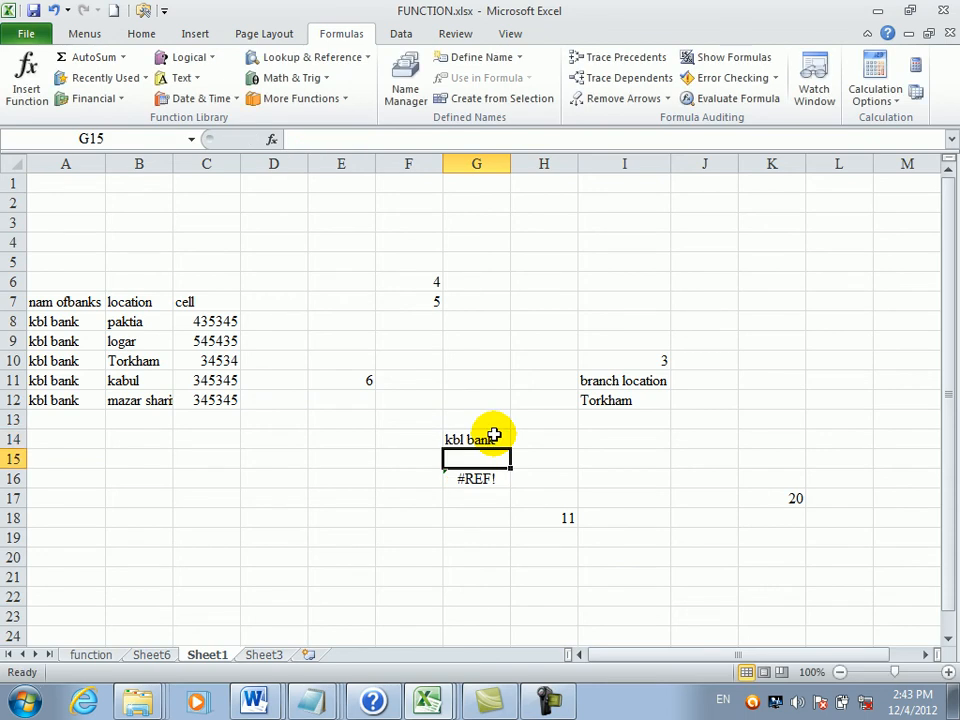
- Replace the repeated bank names in A9:A12 with a different sample name for each row
{"action": "left_click", "coordinate": [479, 441]}
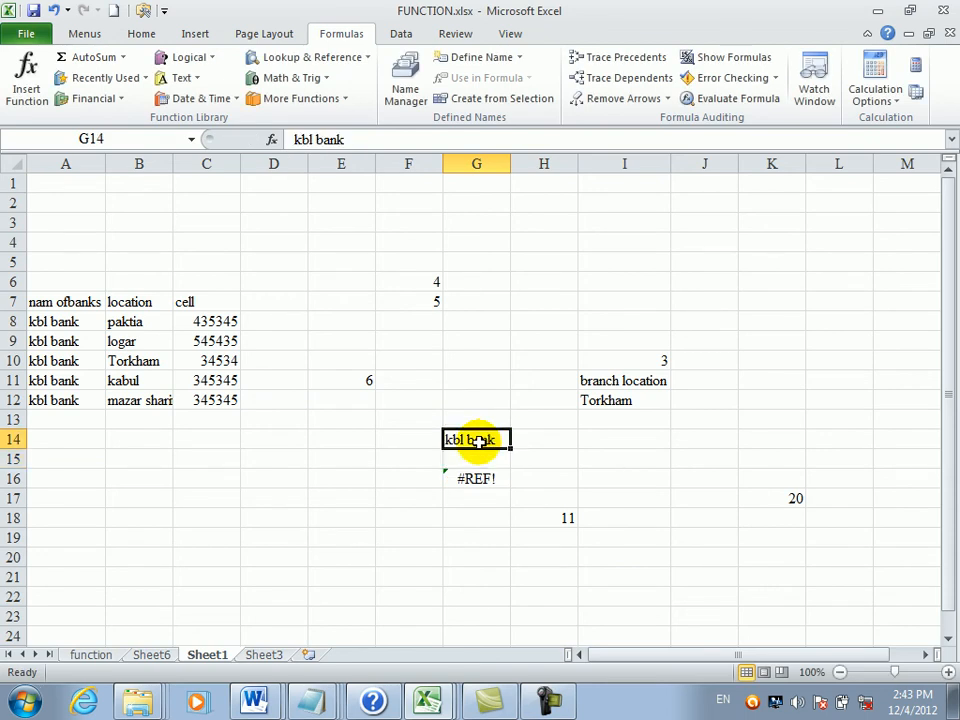
{"action": "left_click", "coordinate": [53, 341]}
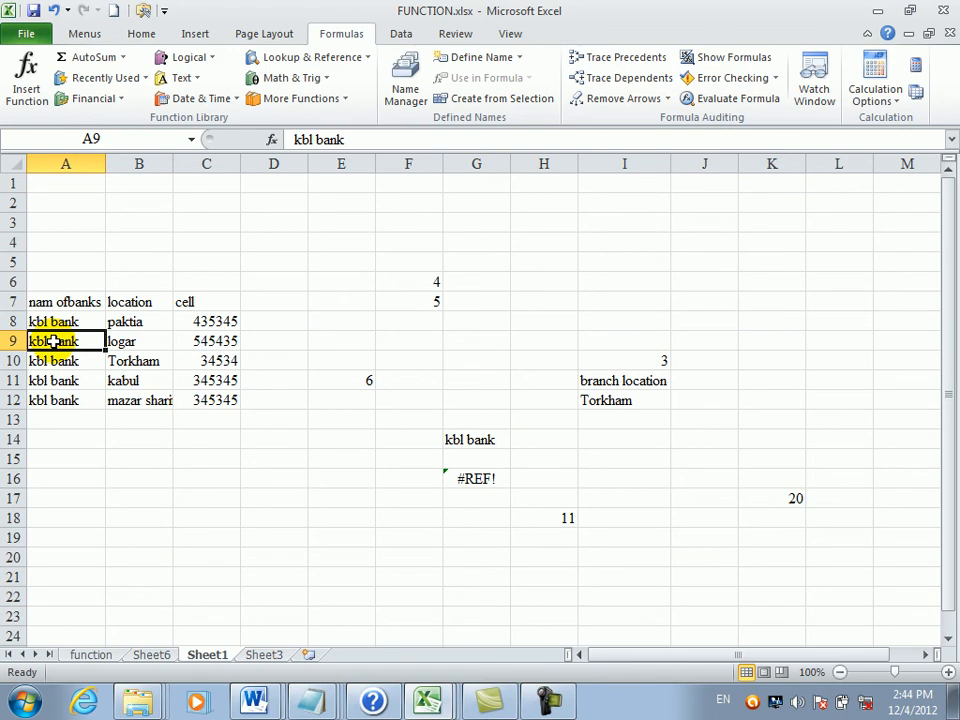
{"action": "type", "text": "asa"}
{"action": "key", "text": "Return"}
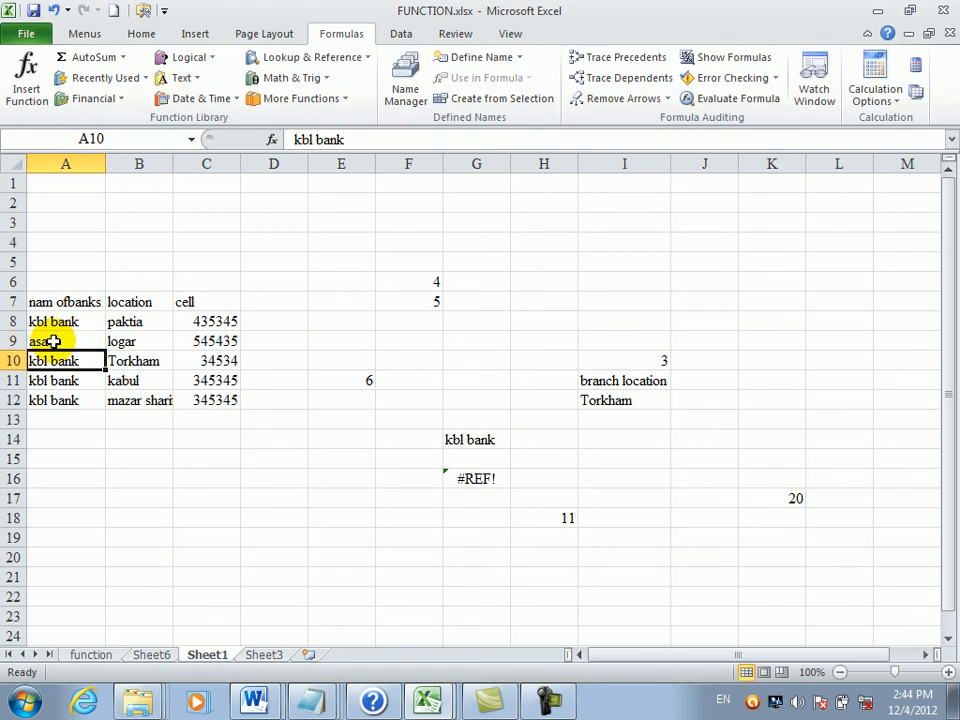
{"action": "type", "text": "wali"}
{"action": "key", "text": "Return"}
{"action": "type", "text": "gran"}
{"action": "key", "text": "Return"}
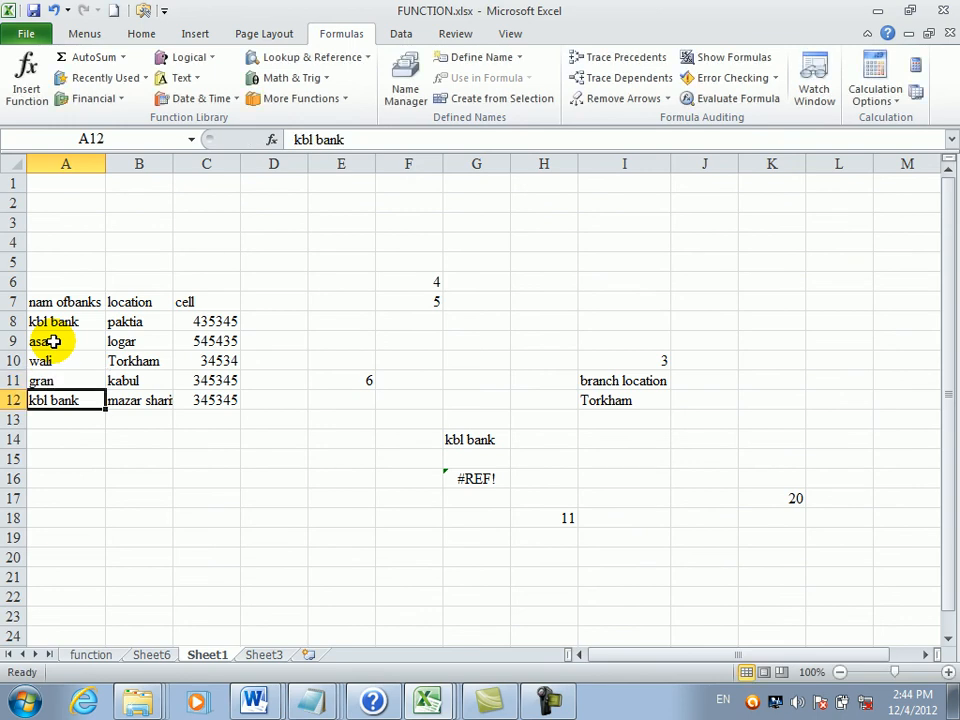
{"action": "type", "text": "noor"}
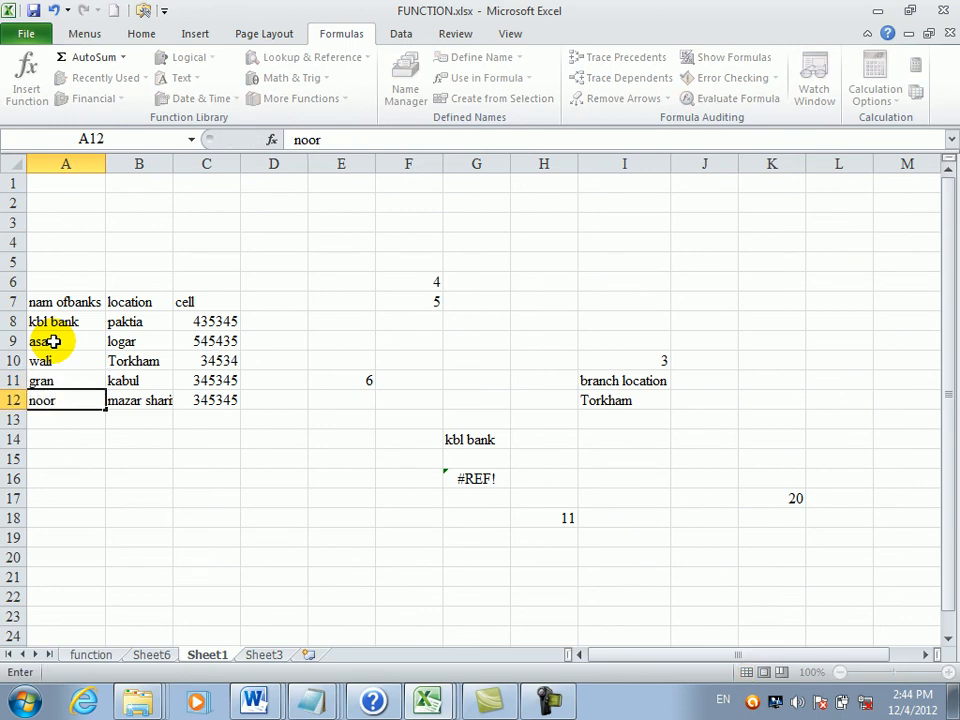
{"action": "key", "text": "Return"}
- Replace the row index value in G14 with the name from A9, and check the HLOOKUP formula
{"action": "left_click", "coordinate": [483, 437]}
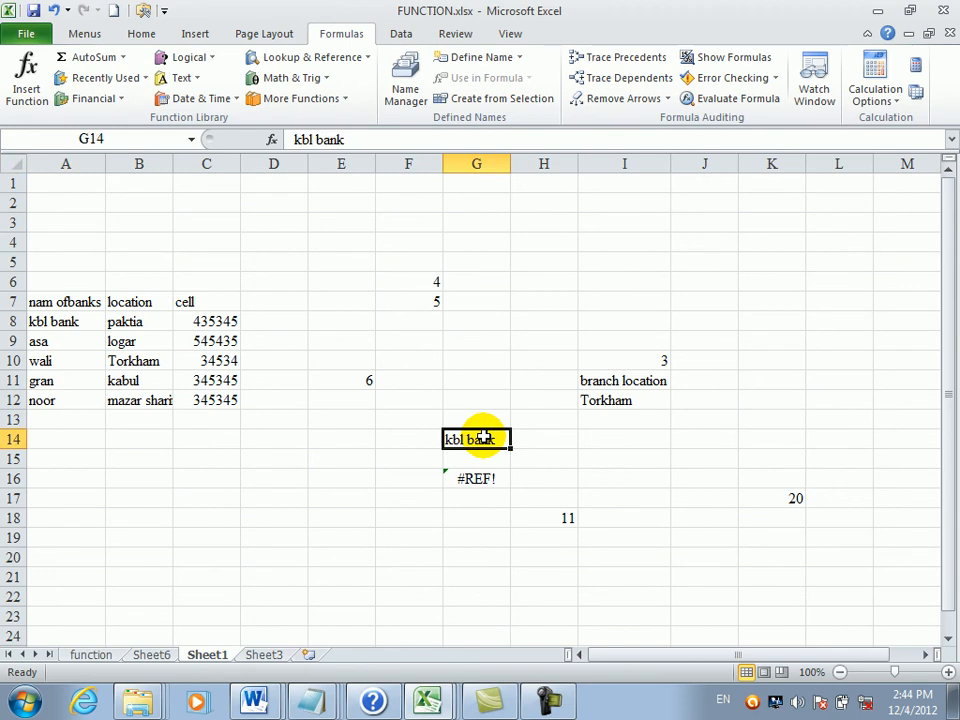
{"action": "type", "text": "asa"}
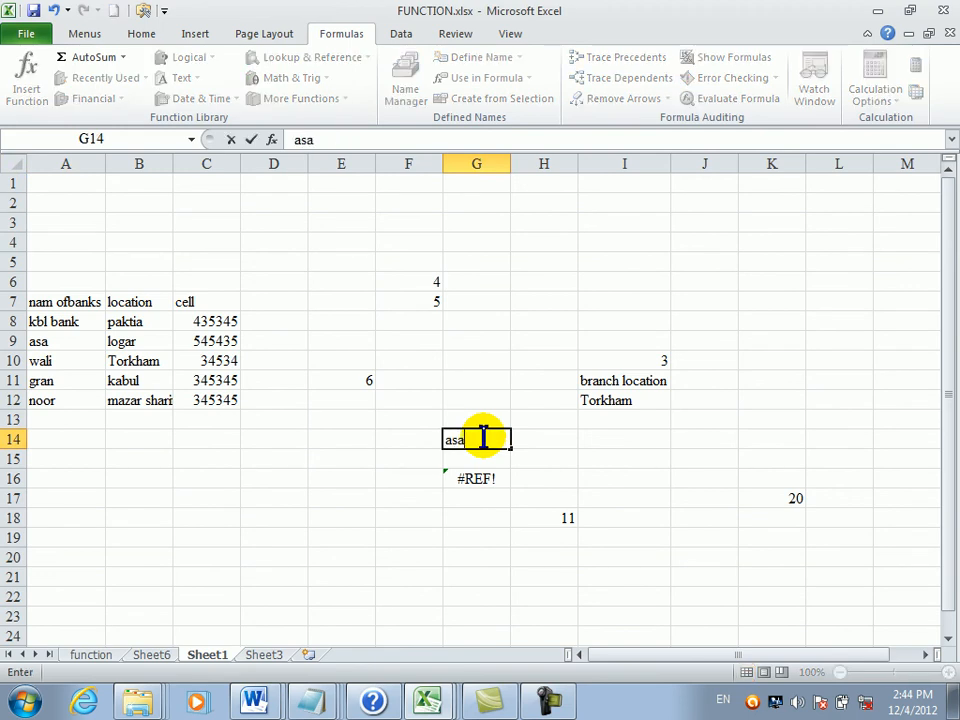
{"action": "key", "text": "Return"}
{"action": "left_click", "coordinate": [483, 437]}
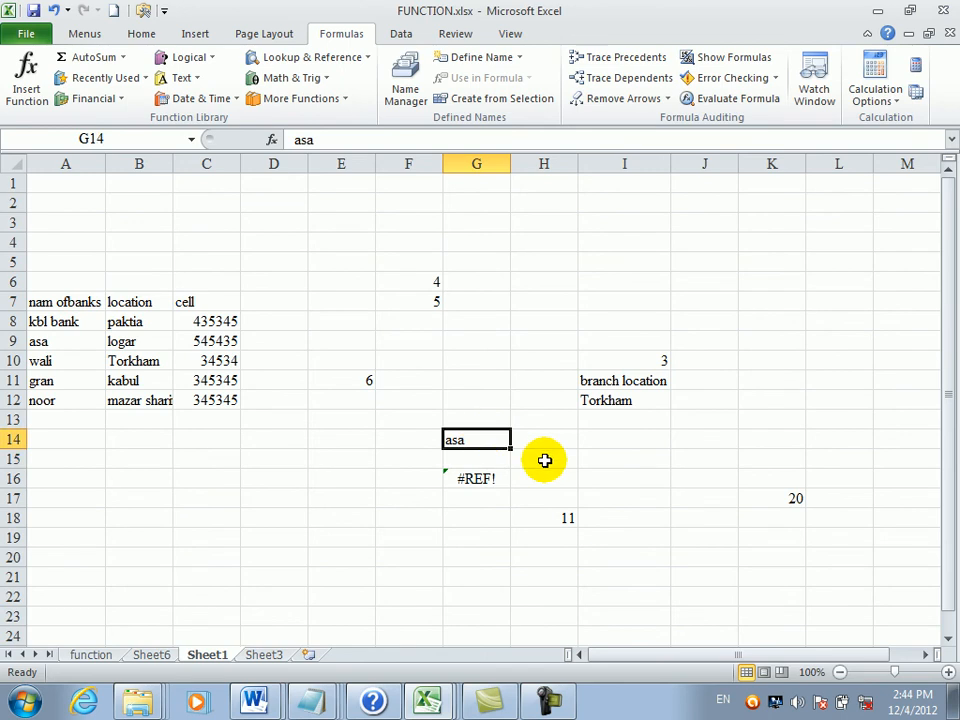
{"action": "left_click", "coordinate": [546, 458]}
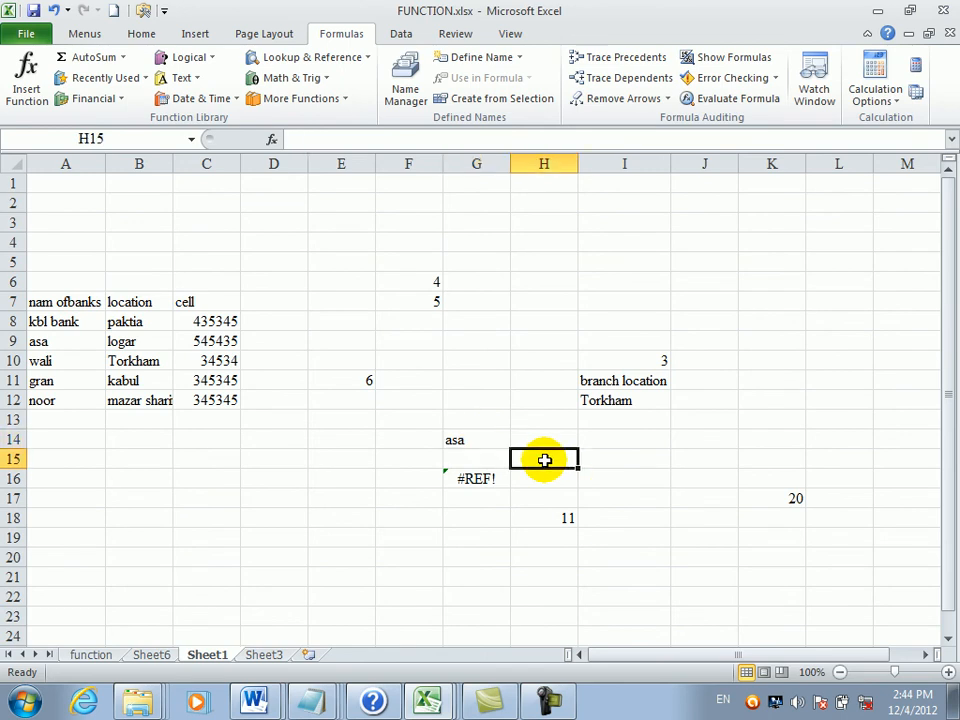
{"action": "left_click", "coordinate": [313, 62]}
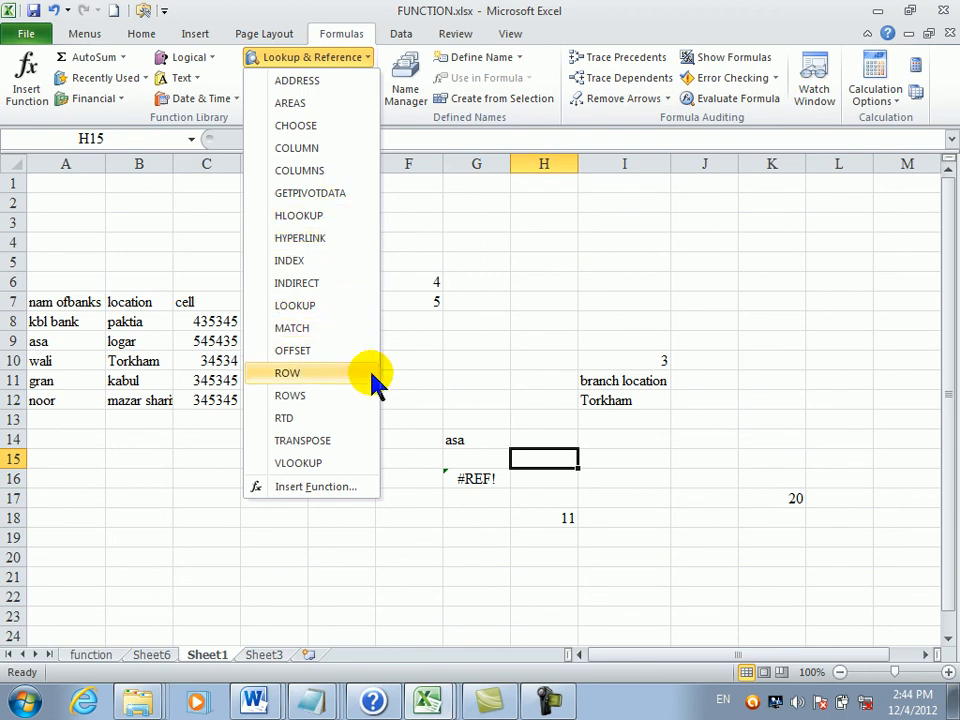
{"action": "left_click", "coordinate": [432, 416]}
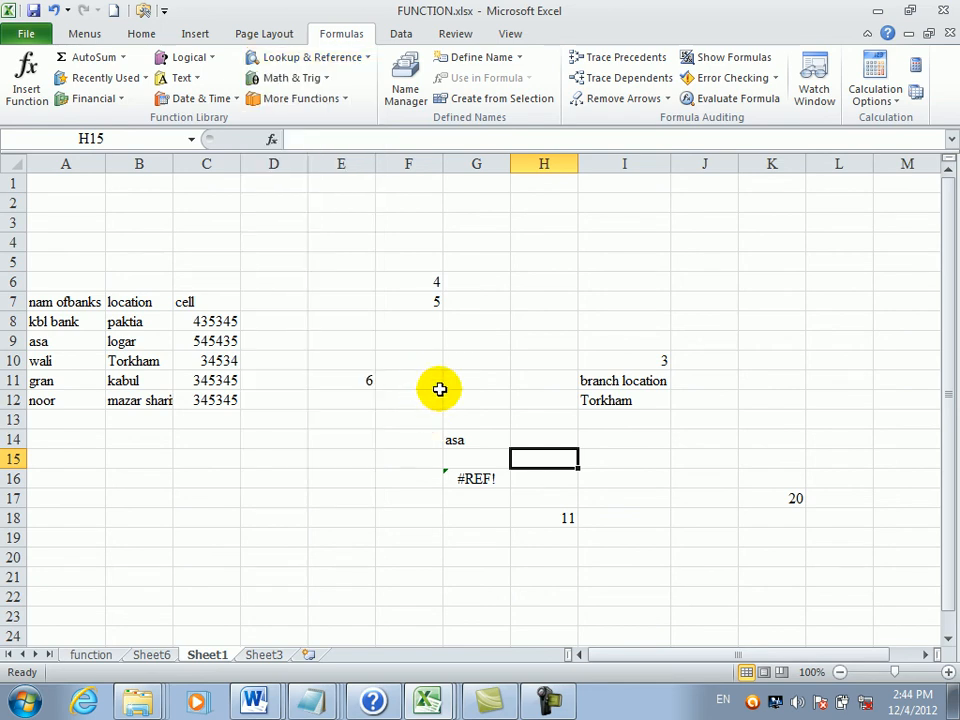
{"action": "left_click", "coordinate": [438, 381]}
{"action": "left_click", "coordinate": [385, 443]}
{"action": "left_click", "coordinate": [298, 440]}
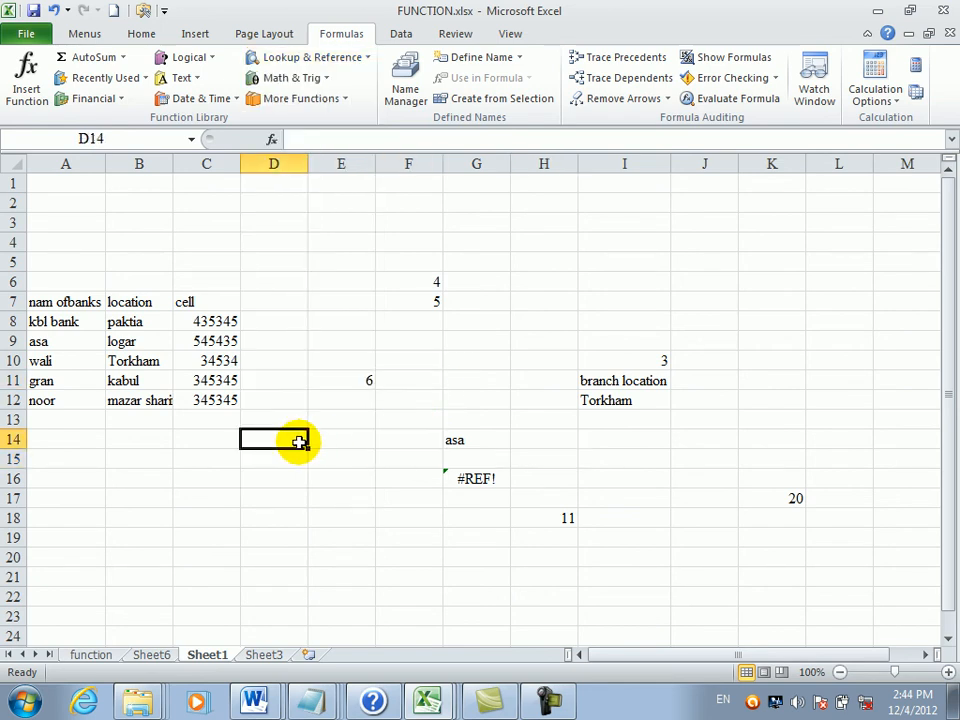
{"action": "left_click", "coordinate": [330, 703]}
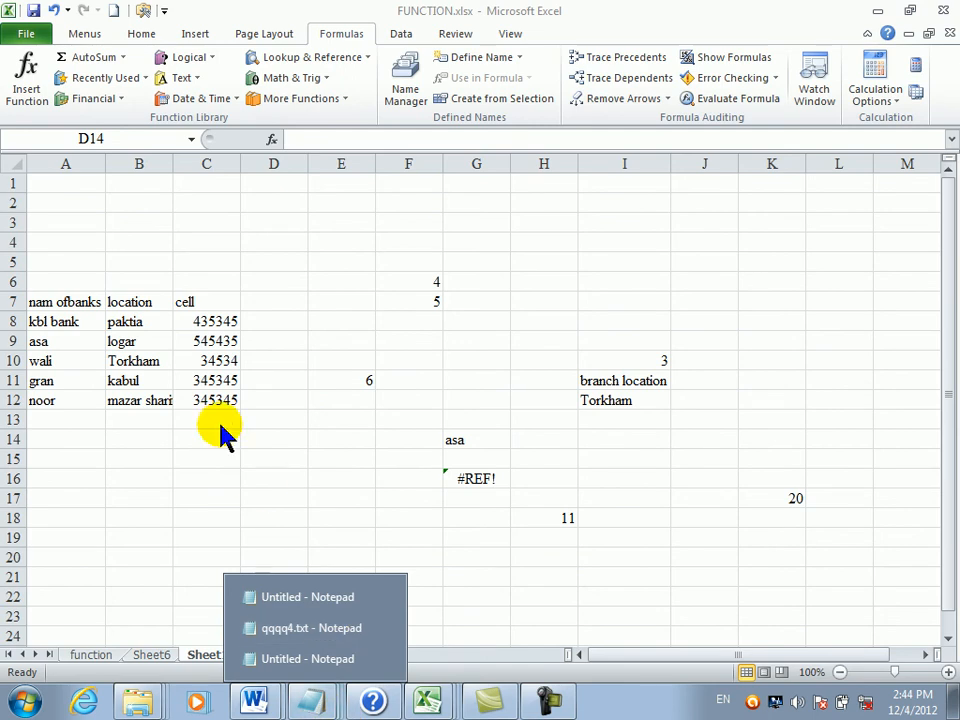
{"action": "left_click", "coordinate": [272, 450]}
- On Sheet6, enter an HLOOKUP formula in C13 that looks up "job" in A1:C7, using cell D12 as the row index
{"action": "left_click", "coordinate": [148, 655]}
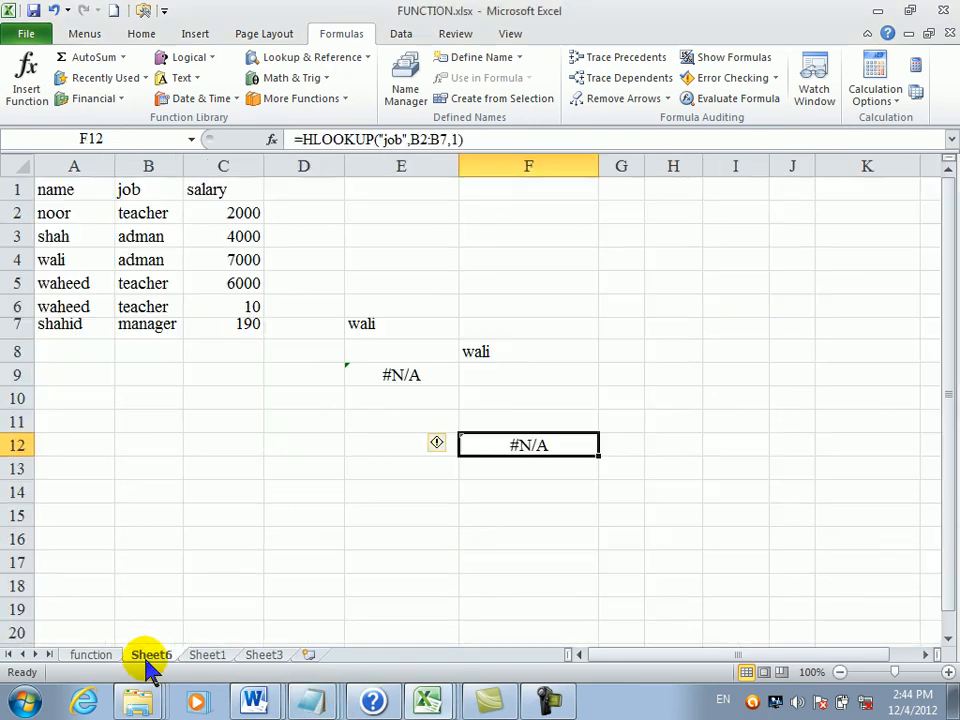
{"action": "left_click", "coordinate": [258, 376]}
{"action": "left_click", "coordinate": [253, 462]}
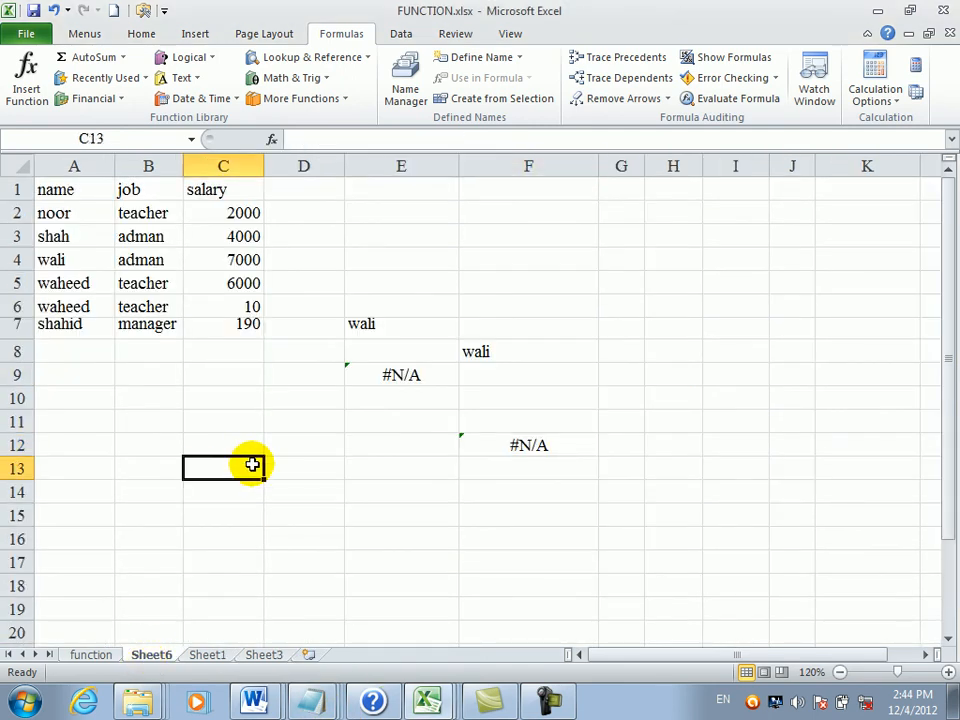
{"action": "type", "text": "=hlo"}
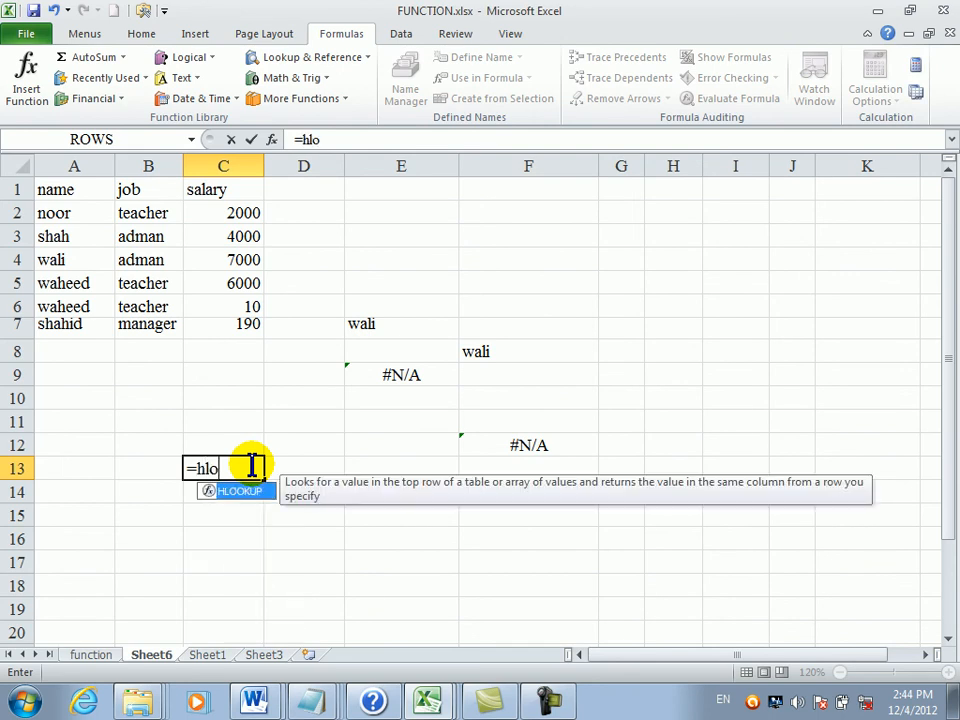
{"action": "key", "text": "Tab"}
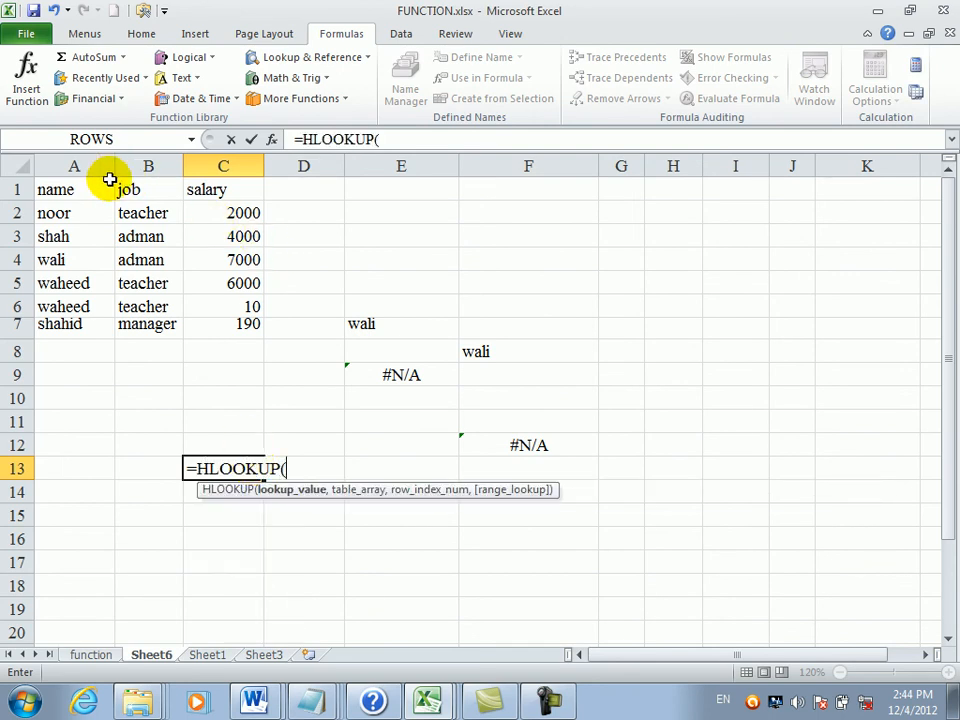
{"action": "type", "text": "\""}
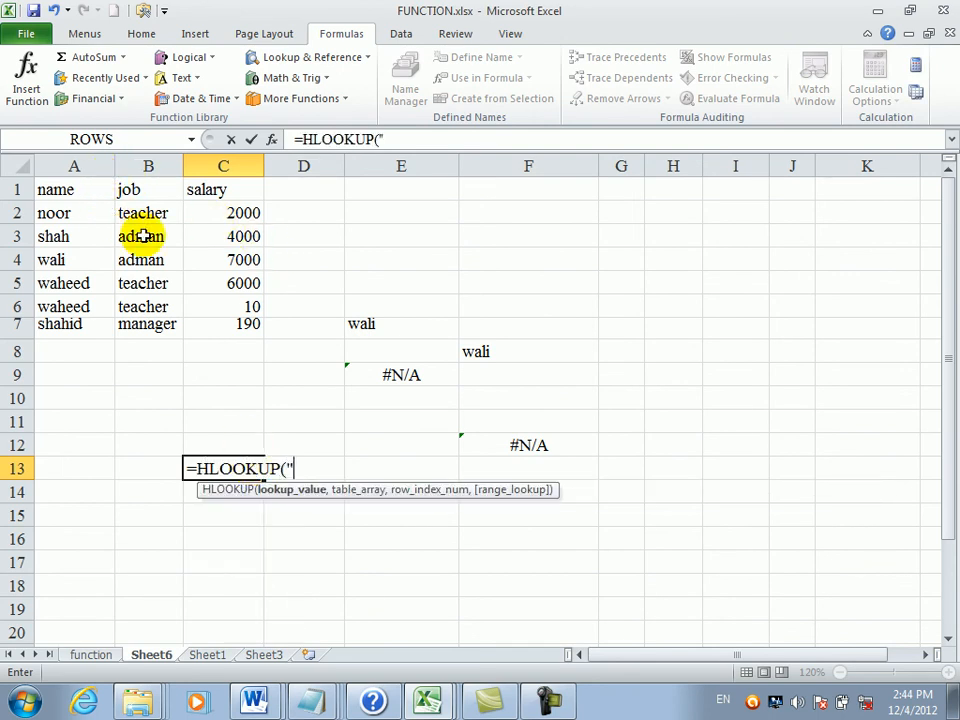
{"action": "type", "text": "job\","}
{"action": "left_click_drag", "start_coordinate": [57, 189], "coordinate": [242, 323]}
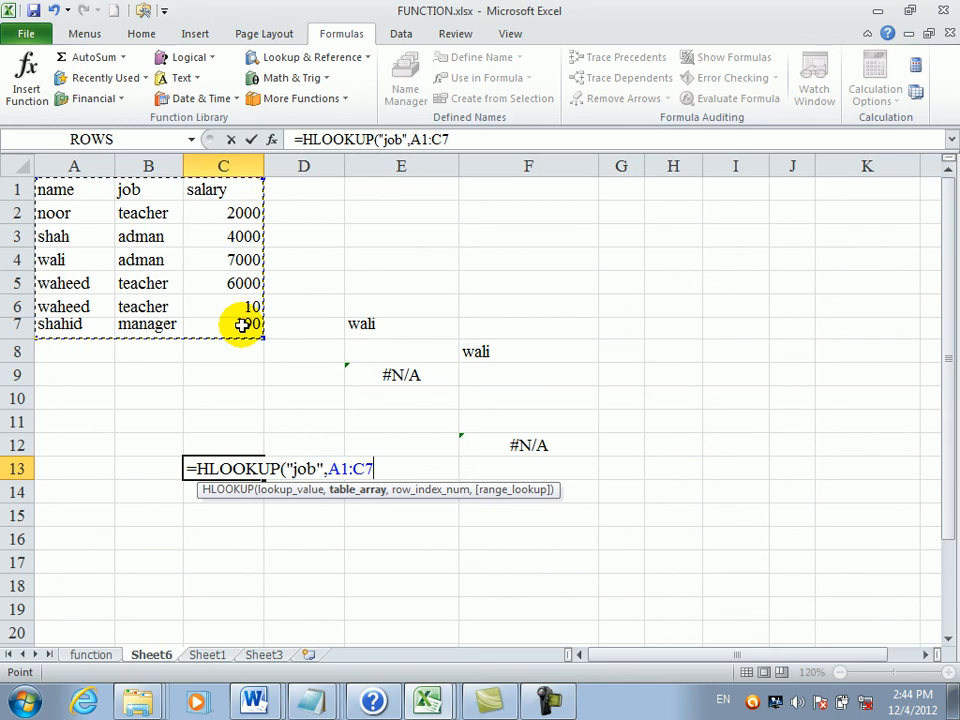
{"action": "type", "text": ","}
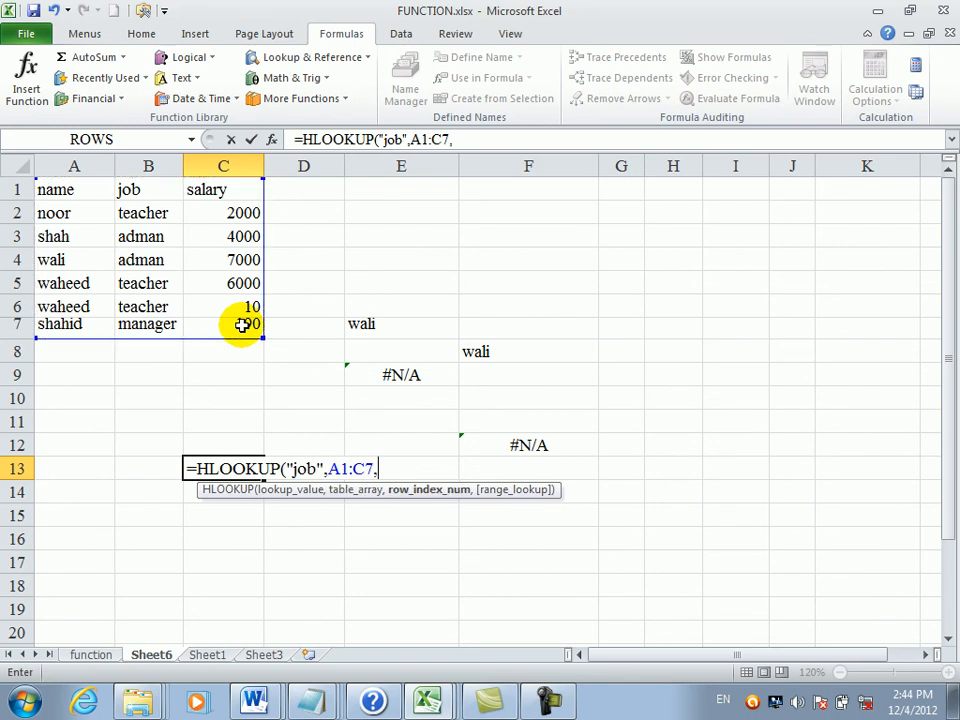
{"action": "left_click", "coordinate": [250, 437]}
{"action": "left_click", "coordinate": [307, 432]}
{"action": "left_click", "coordinate": [312, 440]}
{"action": "key", "text": "Return"}
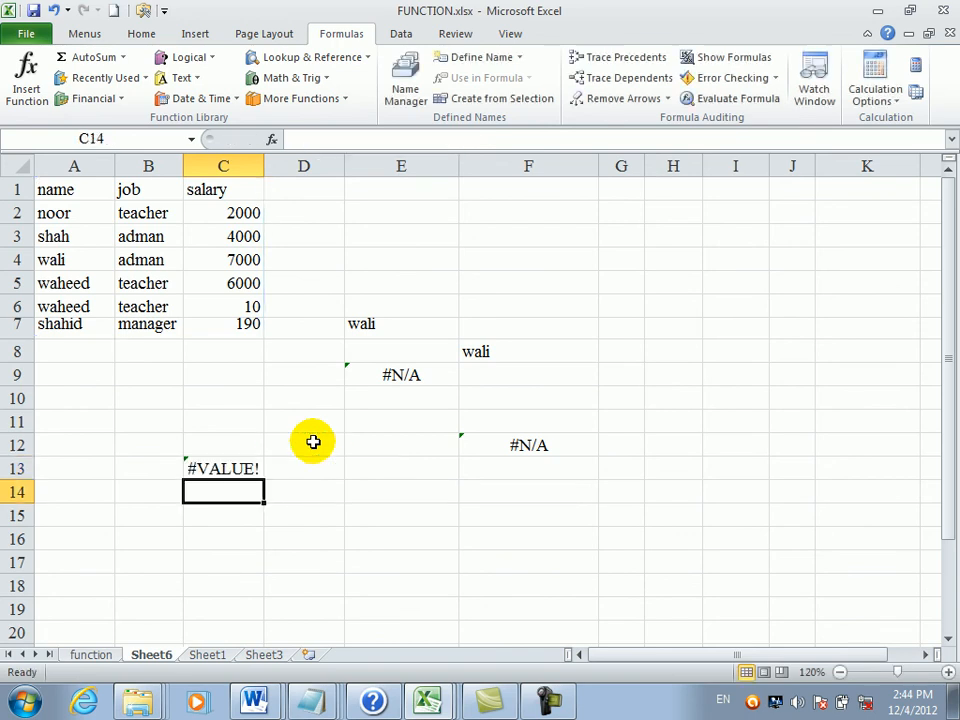
- Try the name from A3, "teacher", 2000 and the name from A4 in turn as the row index value in D12
{"action": "left_click", "coordinate": [313, 442]}
{"action": "type", "text": "shah"}
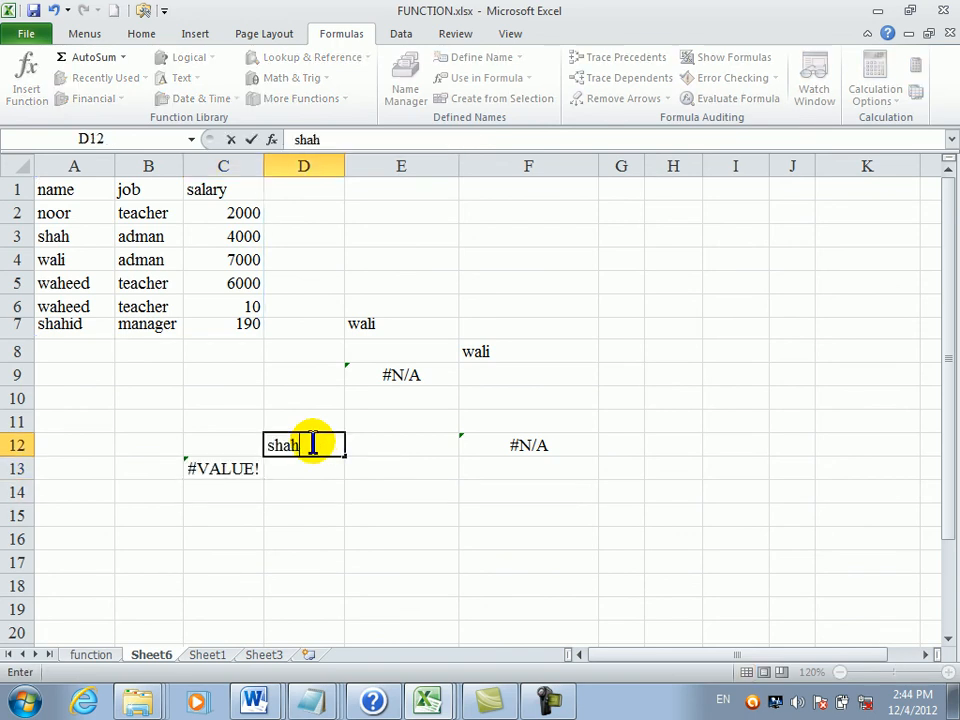
{"action": "key", "text": "Return"}
{"action": "left_click", "coordinate": [313, 442]}
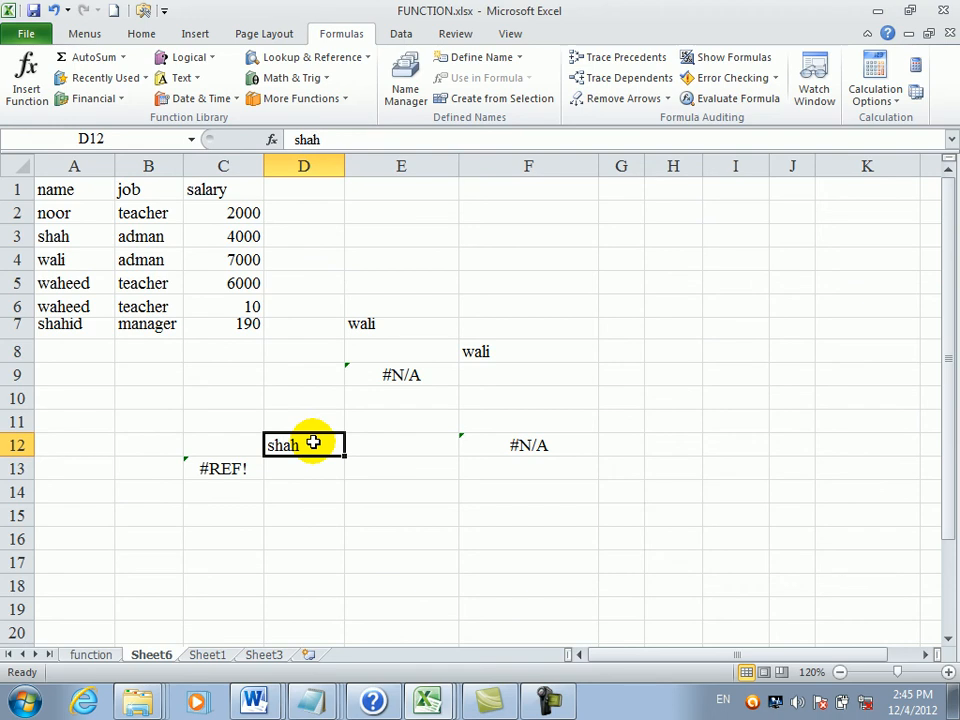
{"action": "type", "text": "teacher"}
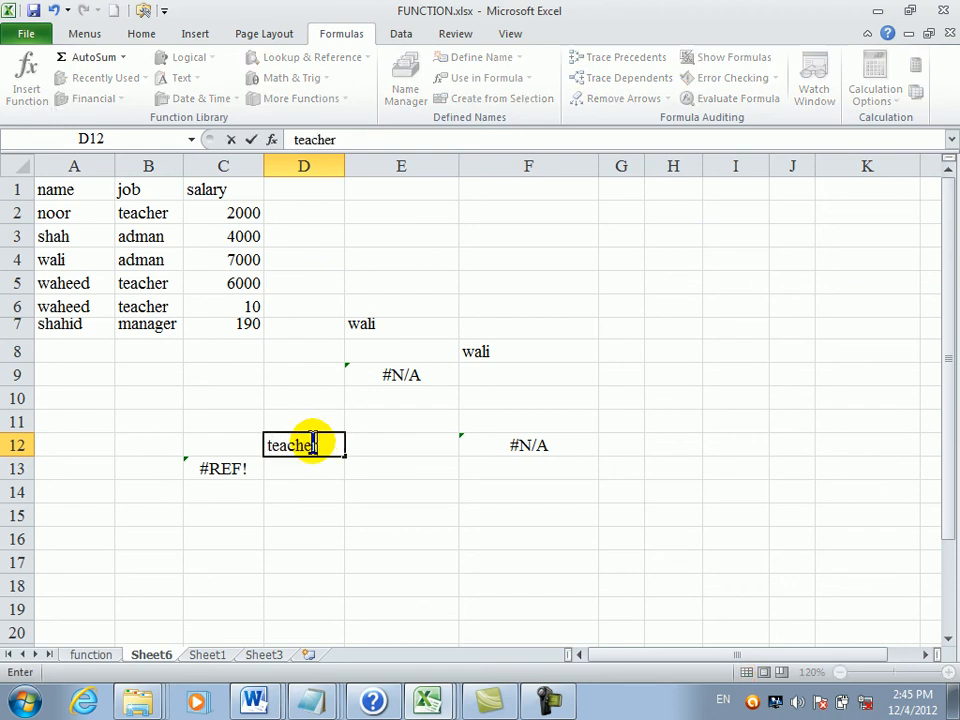
{"action": "key", "text": "Return"}
{"action": "left_click", "coordinate": [313, 442]}
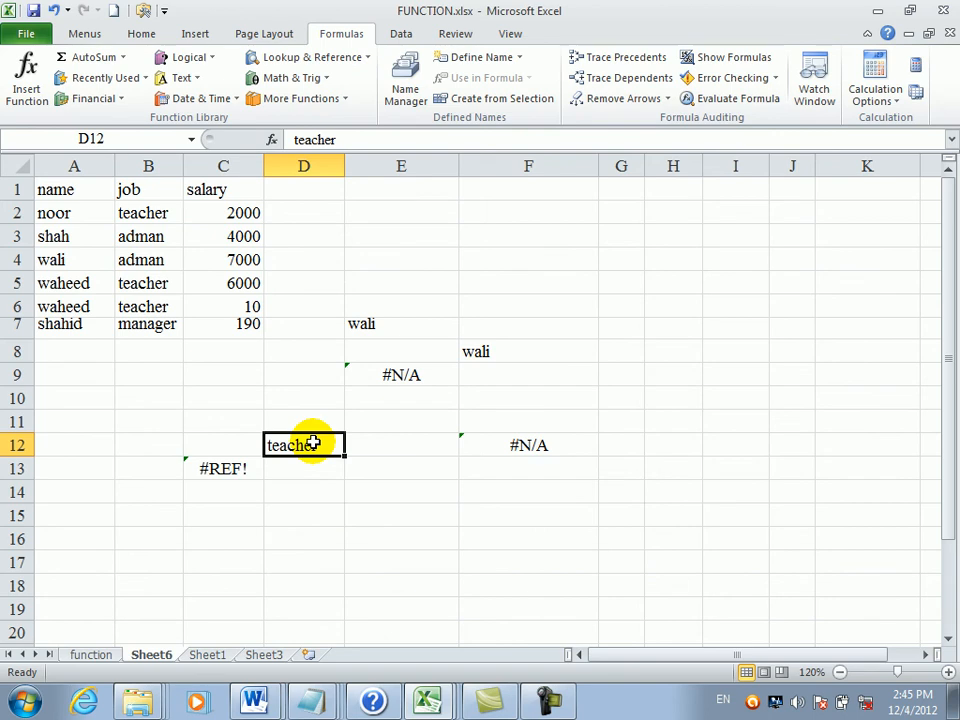
{"action": "type", "text": "2000"}
{"action": "key", "text": "Return"}
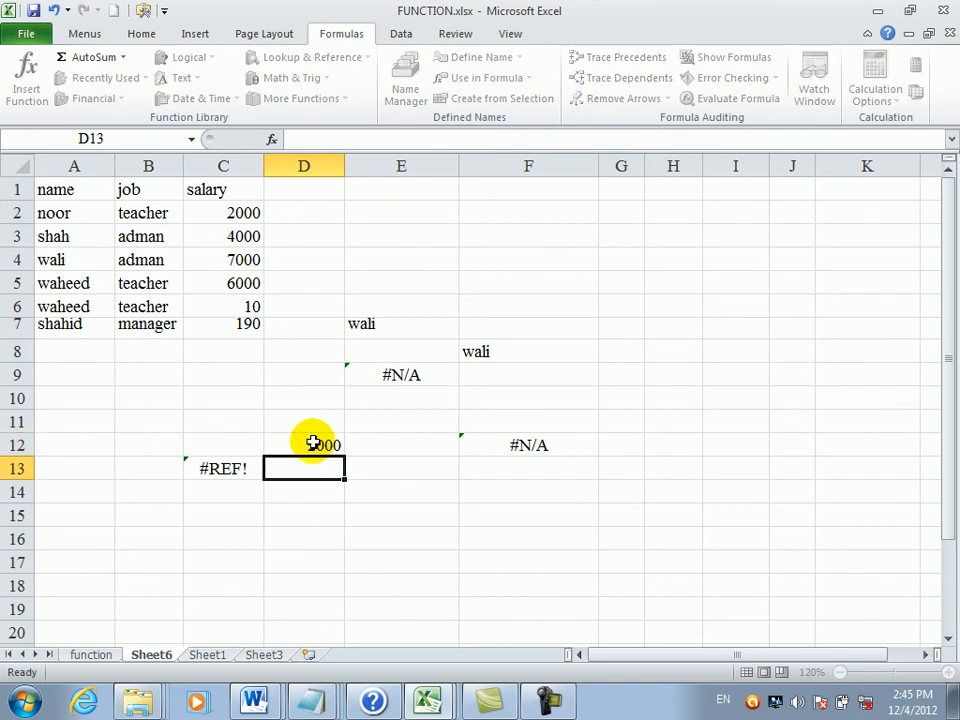
{"action": "left_click", "coordinate": [313, 443]}
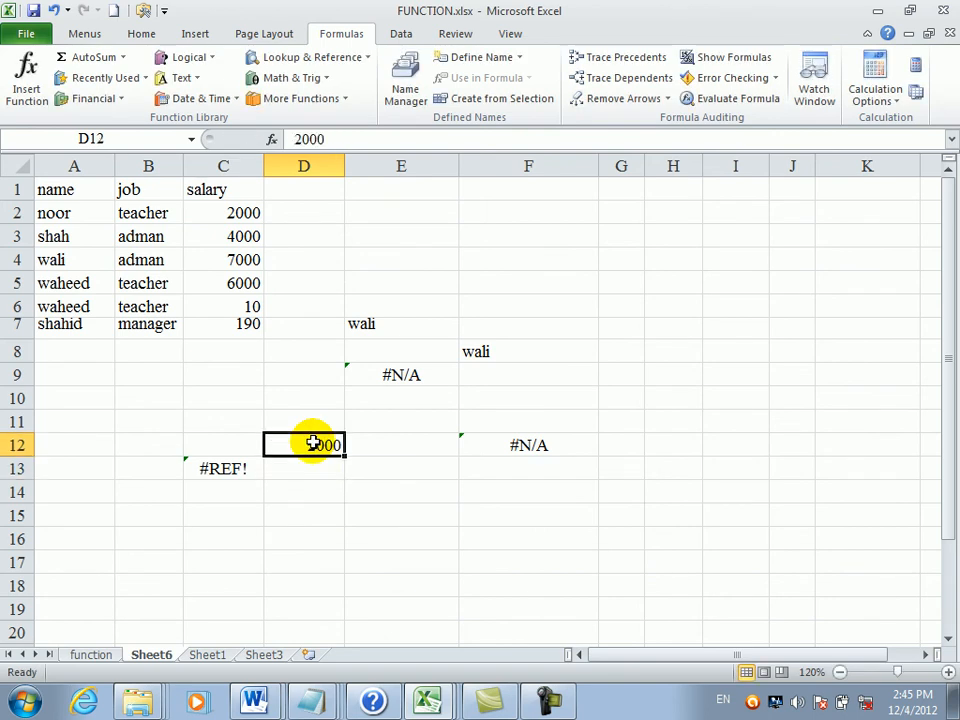
{"action": "type", "text": "wali"}
{"action": "key", "text": "Return"}
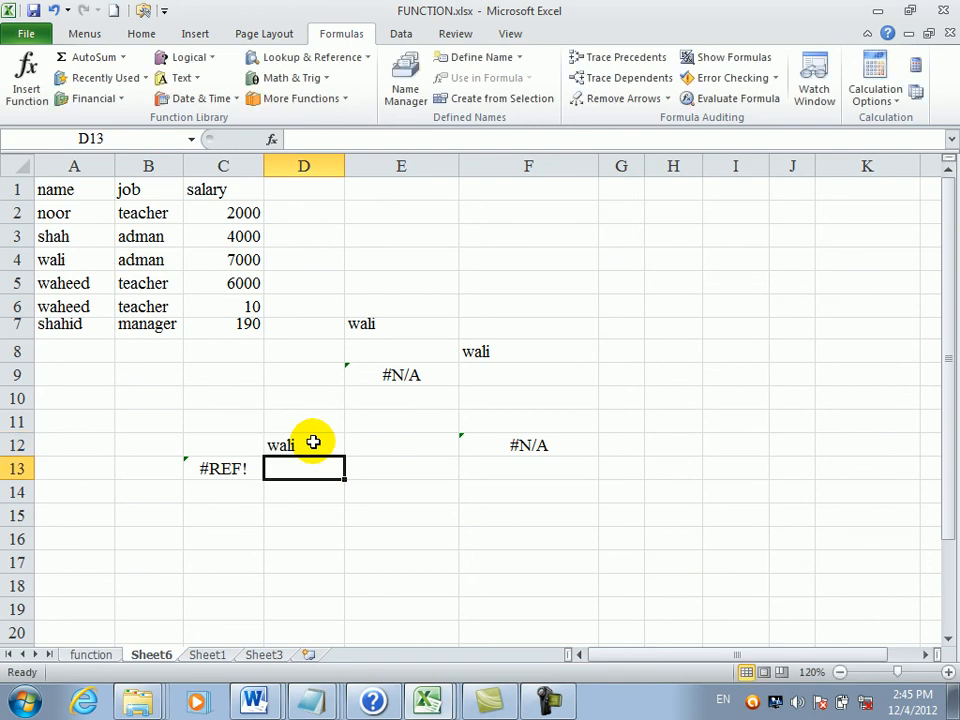
- Set the row index value in D12 to the name from A7
{"action": "left_click", "coordinate": [313, 443]}
{"action": "type", "text": "sha"}
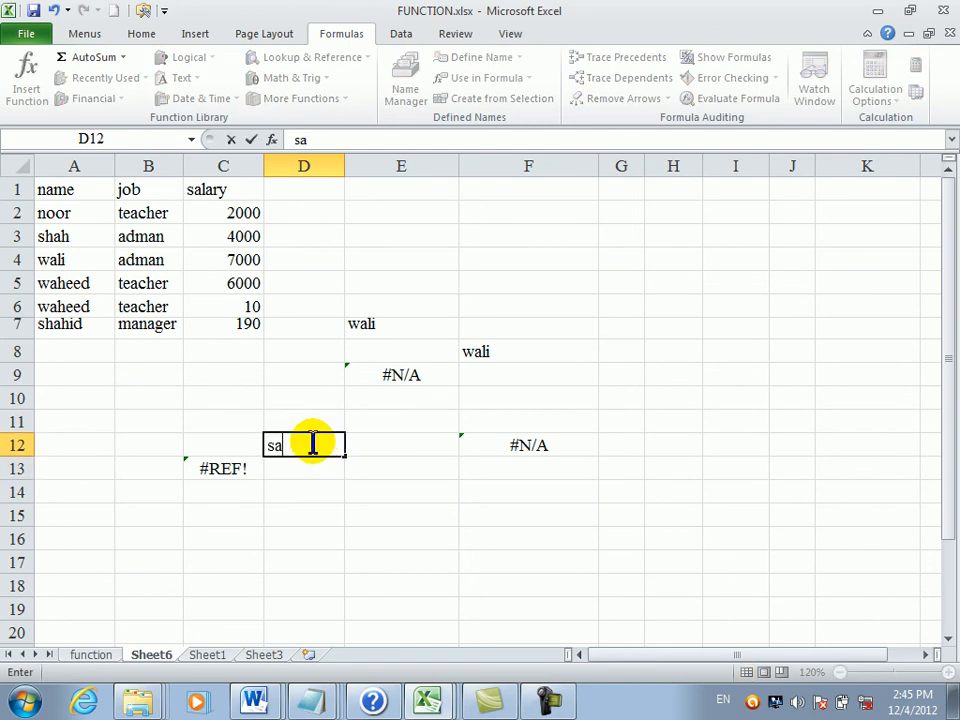
{"action": "type", "text": "hid"}
{"action": "key", "text": "Return"}
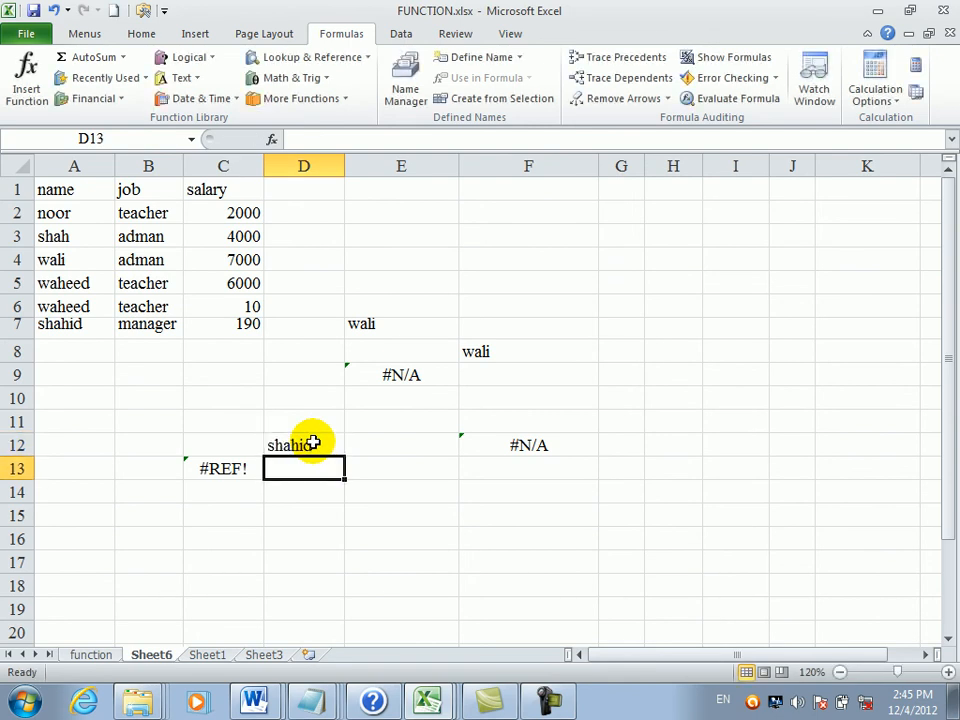
{"action": "left_click", "coordinate": [313, 443]}
- Start a HYPERLINK formula in cell F6
{"action": "left_click", "coordinate": [576, 512]}
{"action": "left_click", "coordinate": [553, 246]}
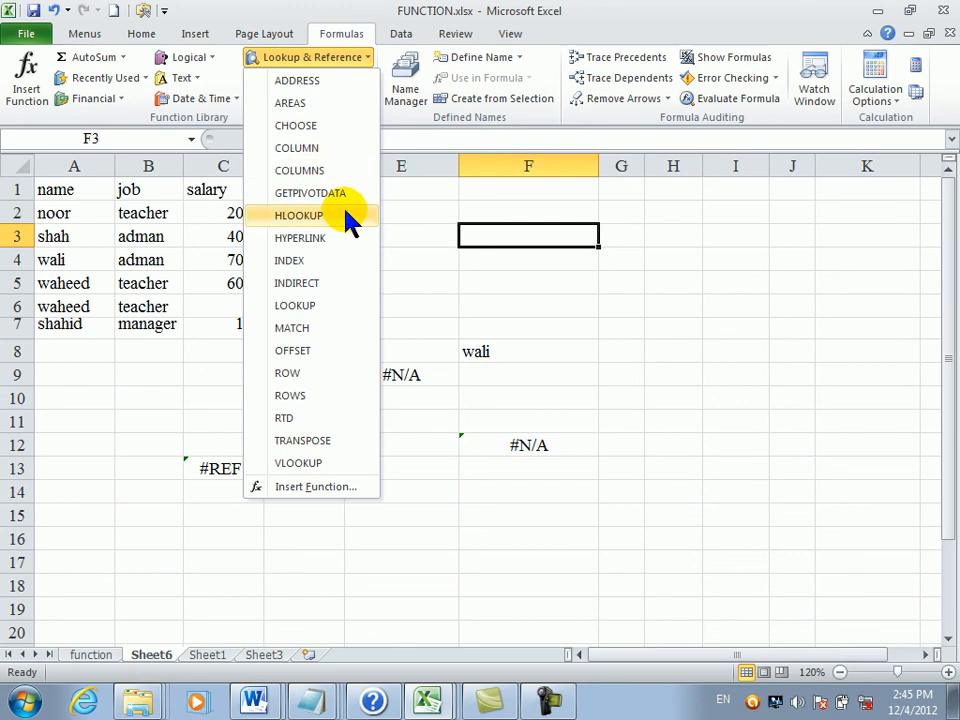
{"action": "left_click", "coordinate": [520, 330]}
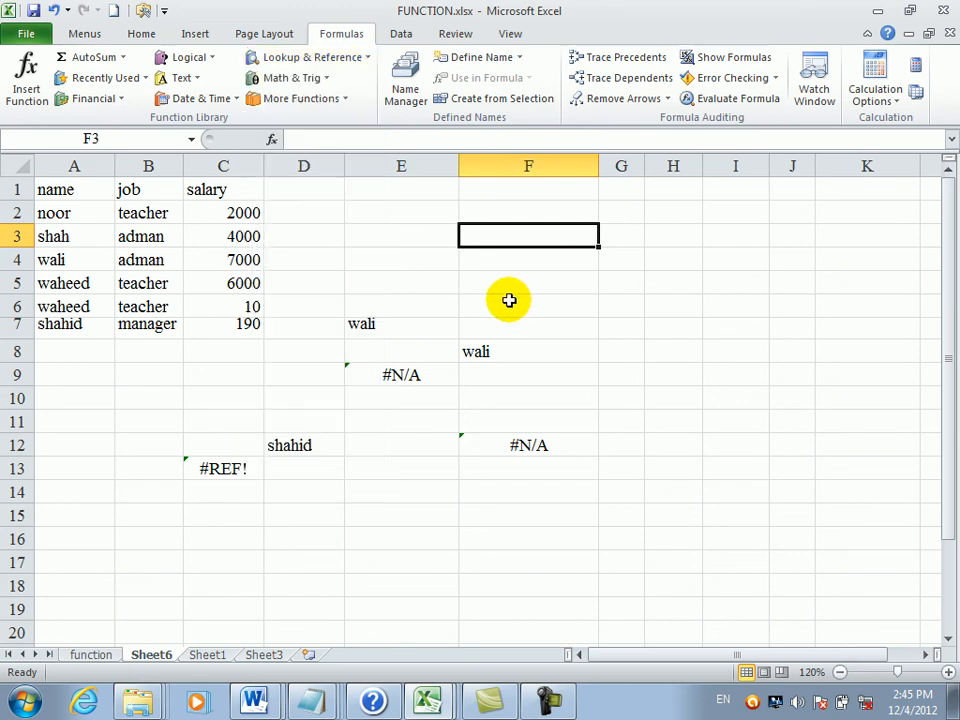
{"action": "left_click", "coordinate": [508, 298]}
{"action": "type", "text": "=hy"}
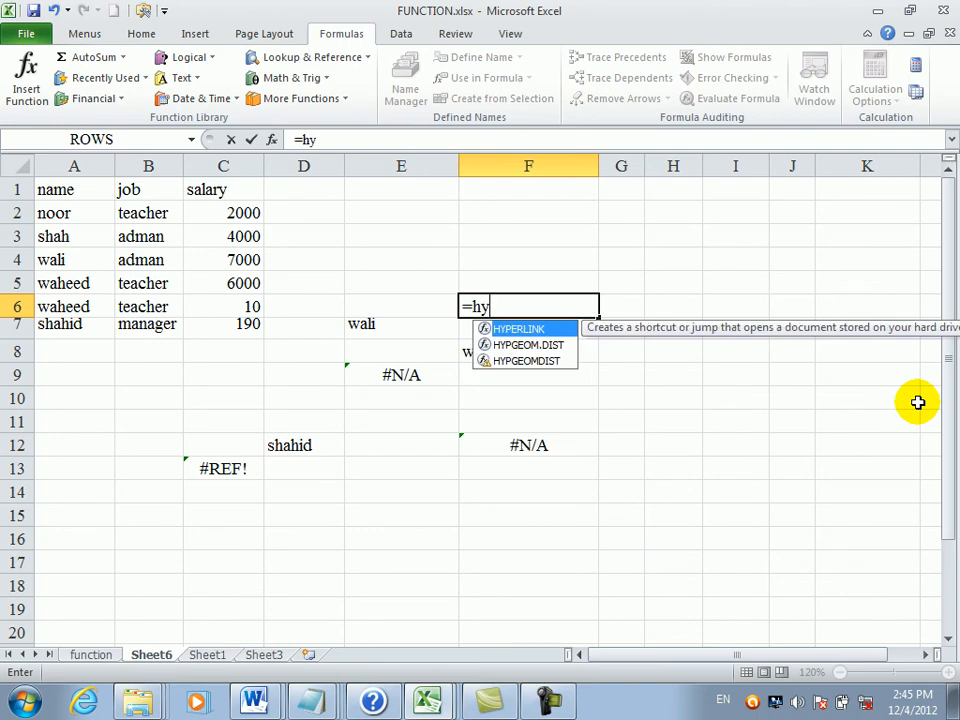
{"action": "key", "text": "Tab"}
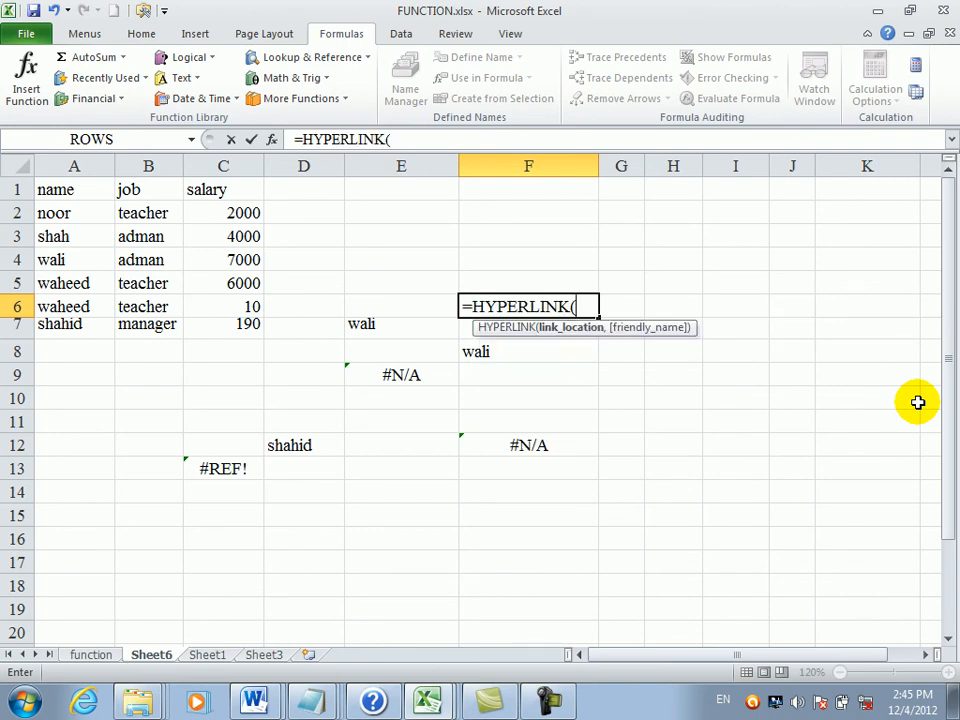
- Enter "c:\windows\notepad.exe" as the link location of the HYPERLINK formula in F6
{"action": "type", "text": "\"c:\\windows"}
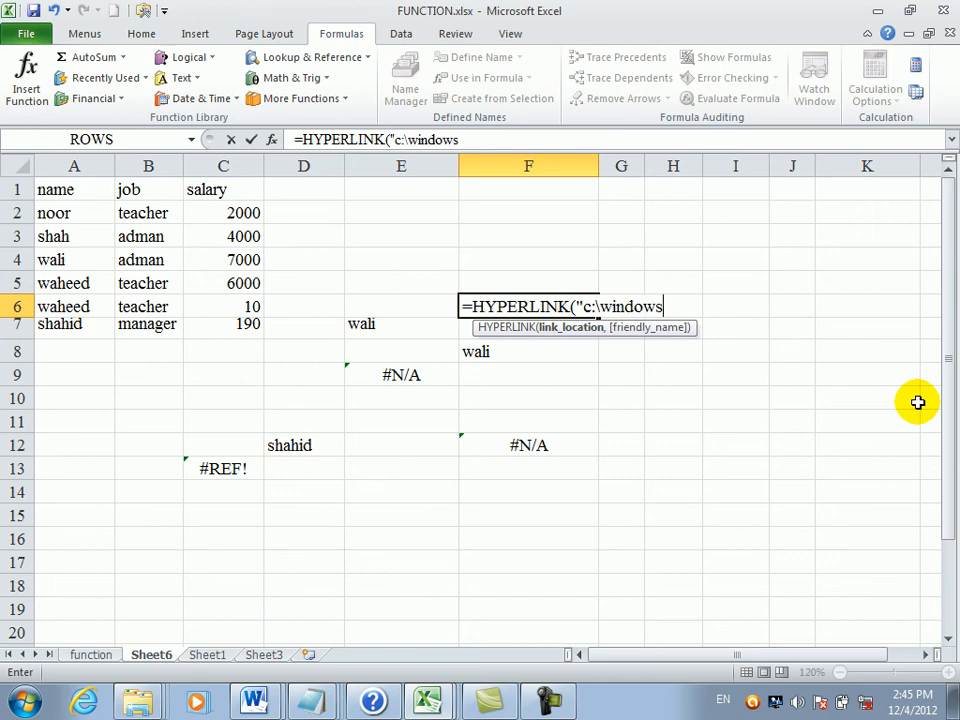
{"action": "type", "text": "\\notepq"}
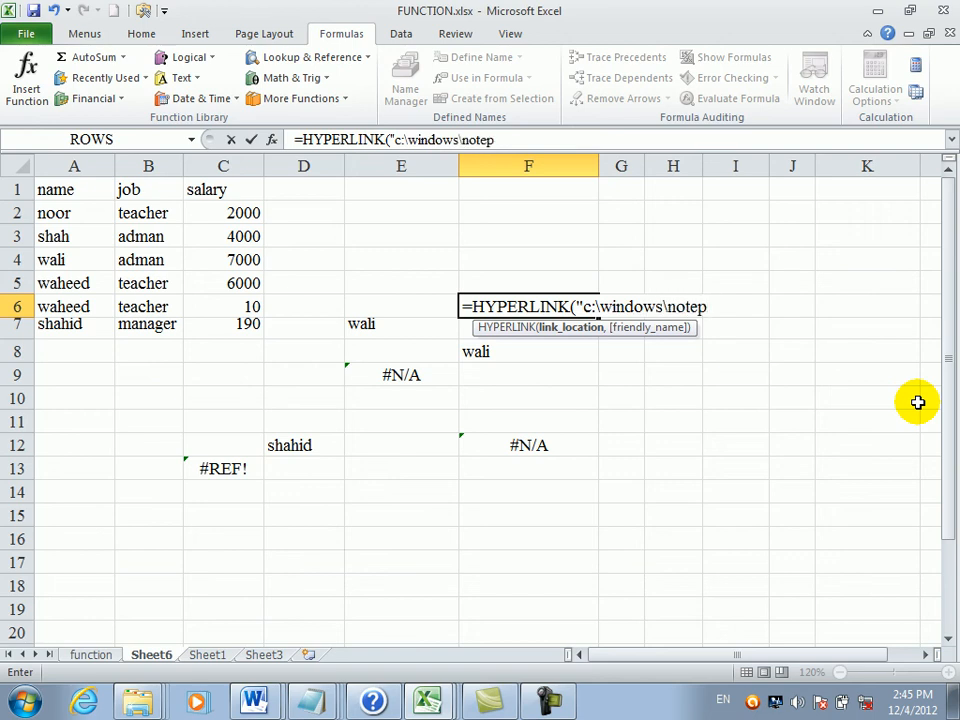
{"action": "key", "text": "BackSpace"}
{"action": "type", "text": "ad"}
{"action": "type", "text": ","}
{"action": "type", "text": "e"}
{"action": "key", "text": "BackSpace"}
{"action": "key", "text": "BackSpace"}
{"action": "type", "text": ".exe"}
{"action": "key", "text": "BackSpace"}
{"action": "type", "text": "e"}
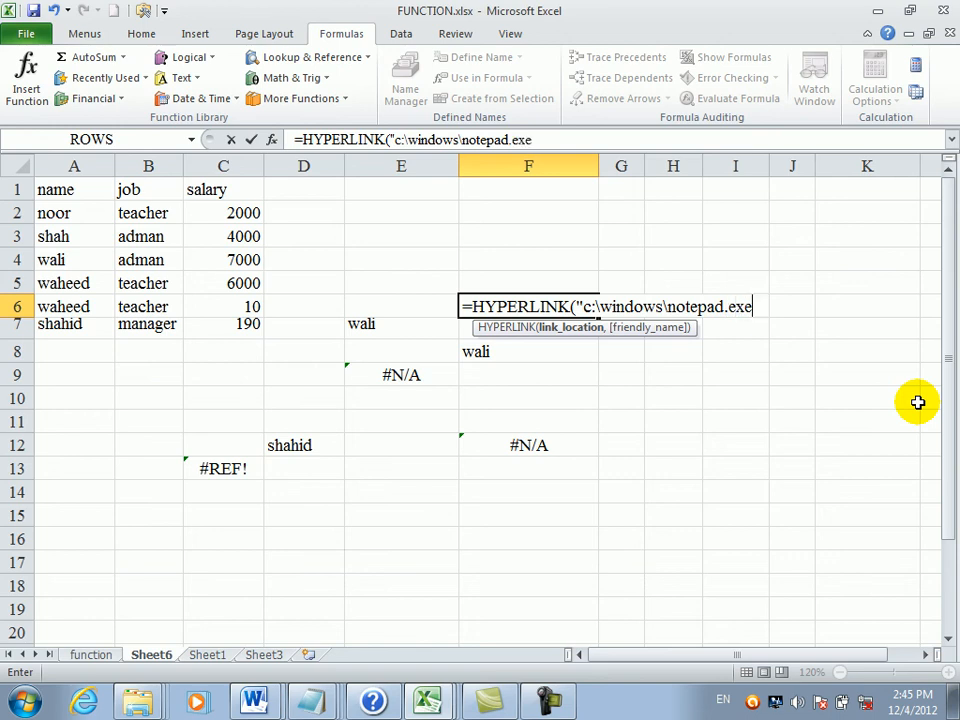
{"action": "type", "text": "\"<"}
{"action": "key", "text": "BackSpace"}
{"action": "type", "text": ","}
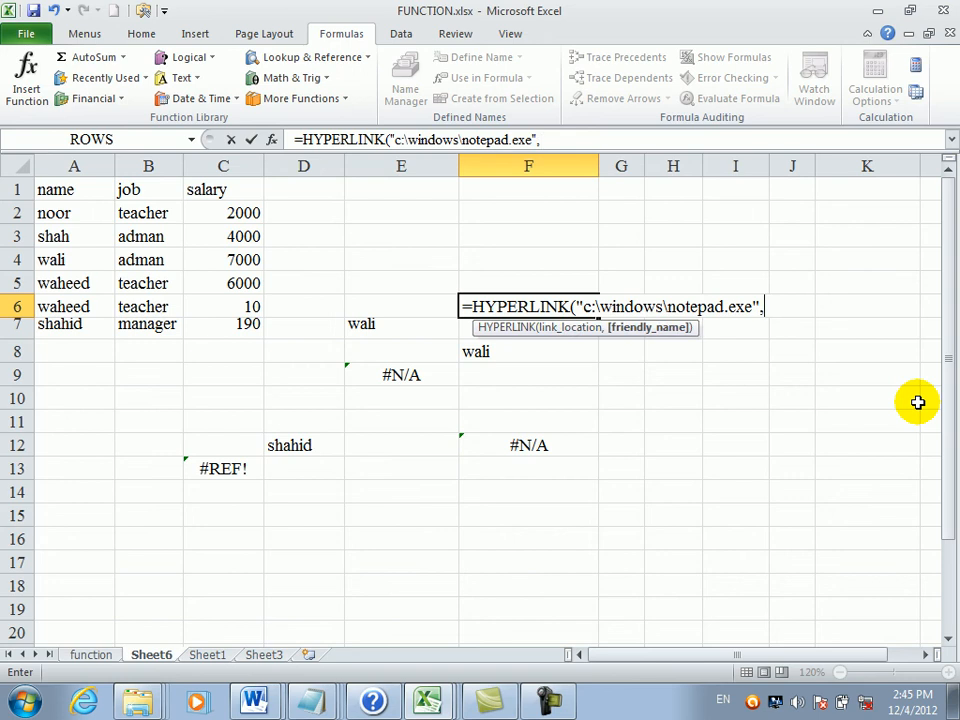
- Give the link the friendly name "open note pad program" and complete the HYPERLINK formula in F6
{"action": "type", "text": "\"oep"}
{"action": "key", "text": "BackSpace"}
{"action": "key", "text": "BackSpace"}
{"action": "type", "text": "pen"}
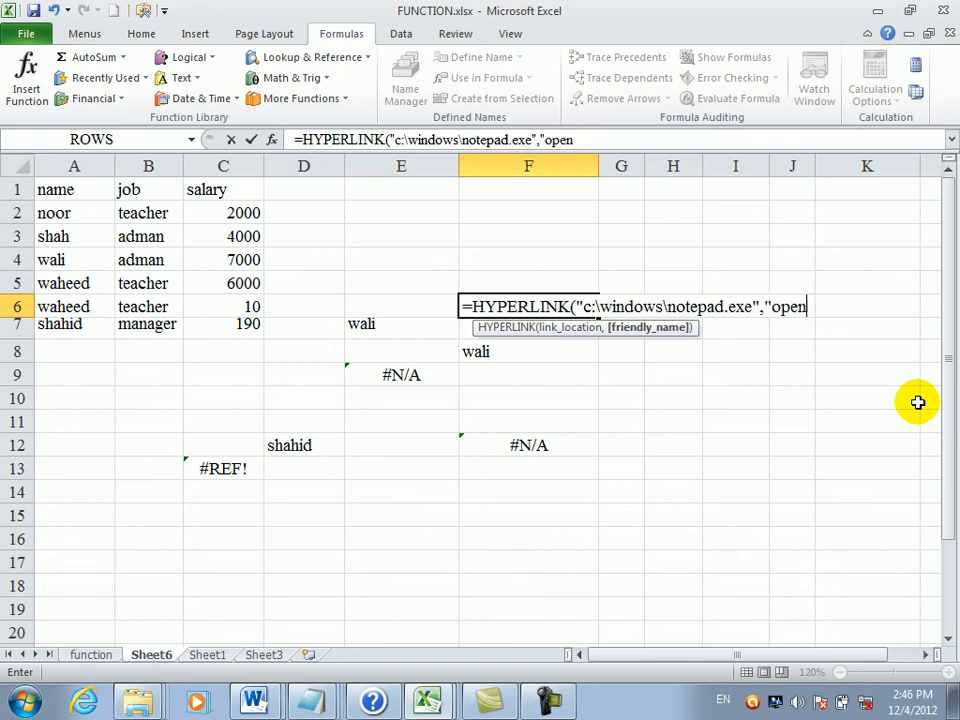
{"action": "type", "text": " note pad r"}
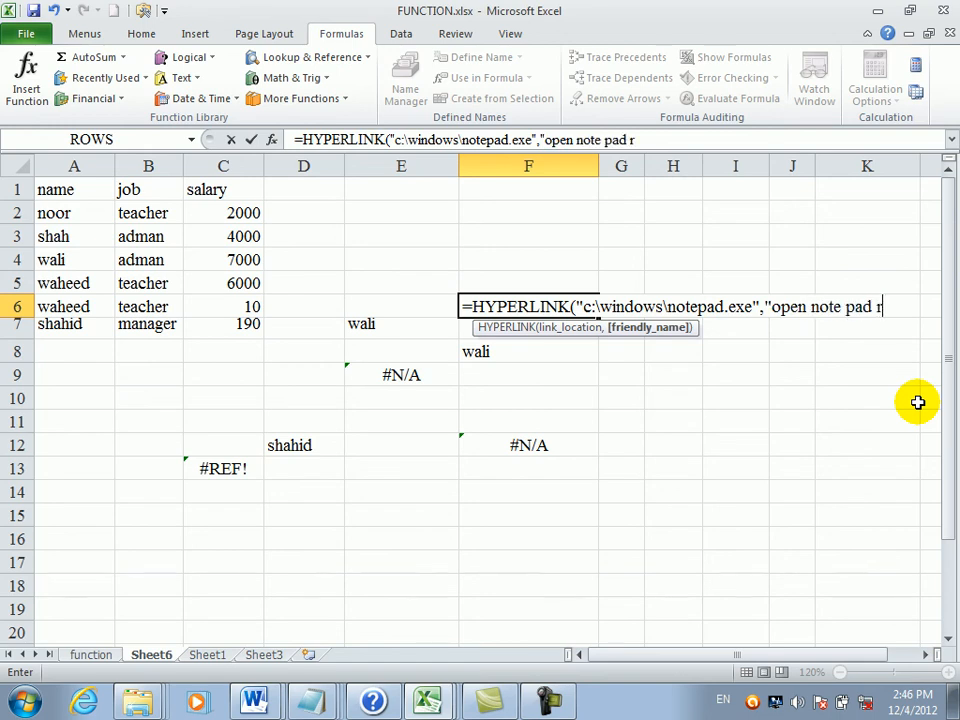
{"action": "key", "text": "BackSpace"}
{"action": "type", "text": "program\""}
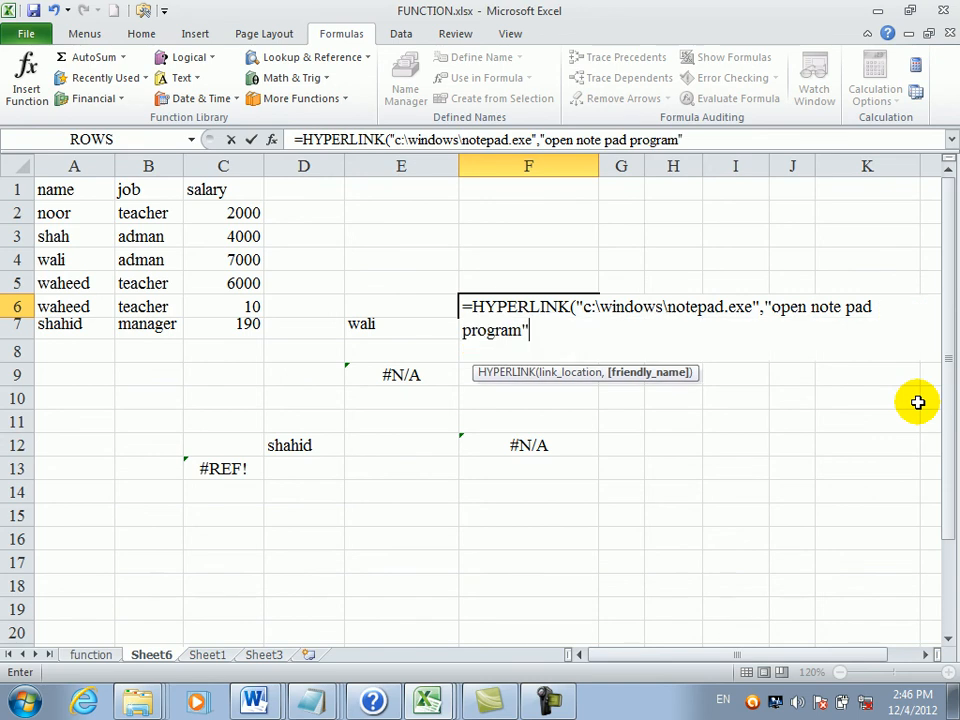
{"action": "key", "text": "Return"}
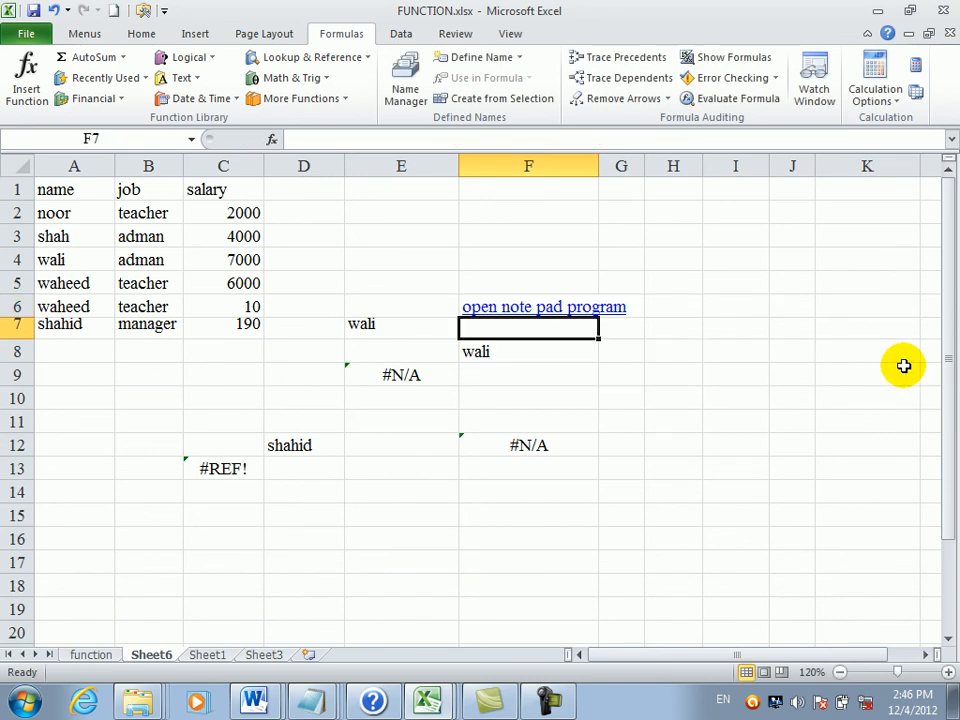
- Test the F6 link by opening Notepad and entering "fdgtdfgdfg", and return to the Excel workbook
{"action": "left_click", "coordinate": [528, 308]}
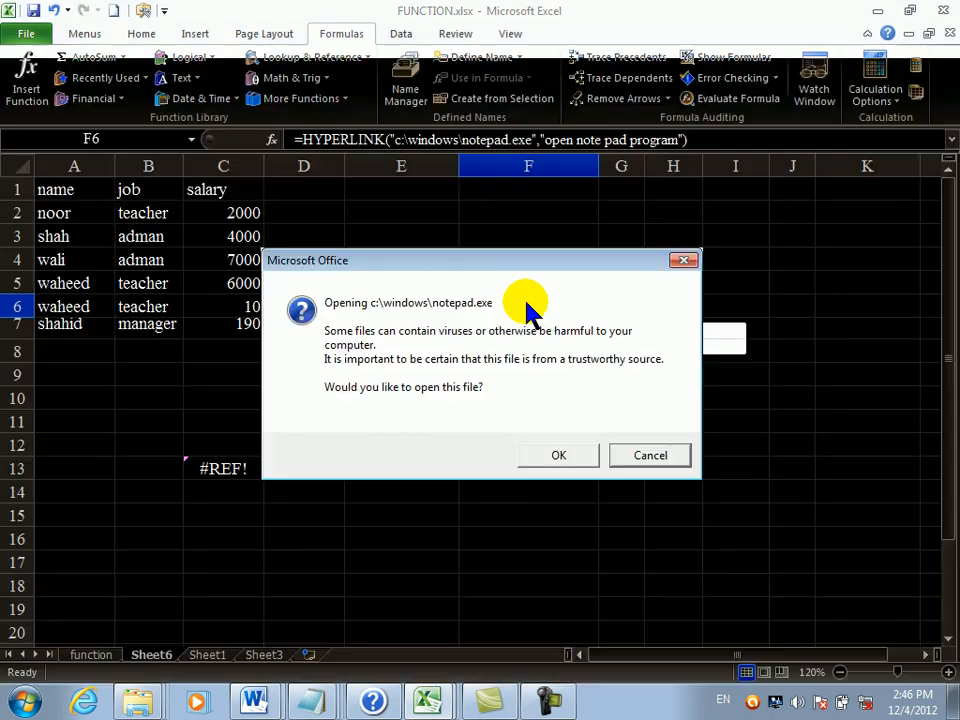
{"action": "left_click", "coordinate": [562, 455]}
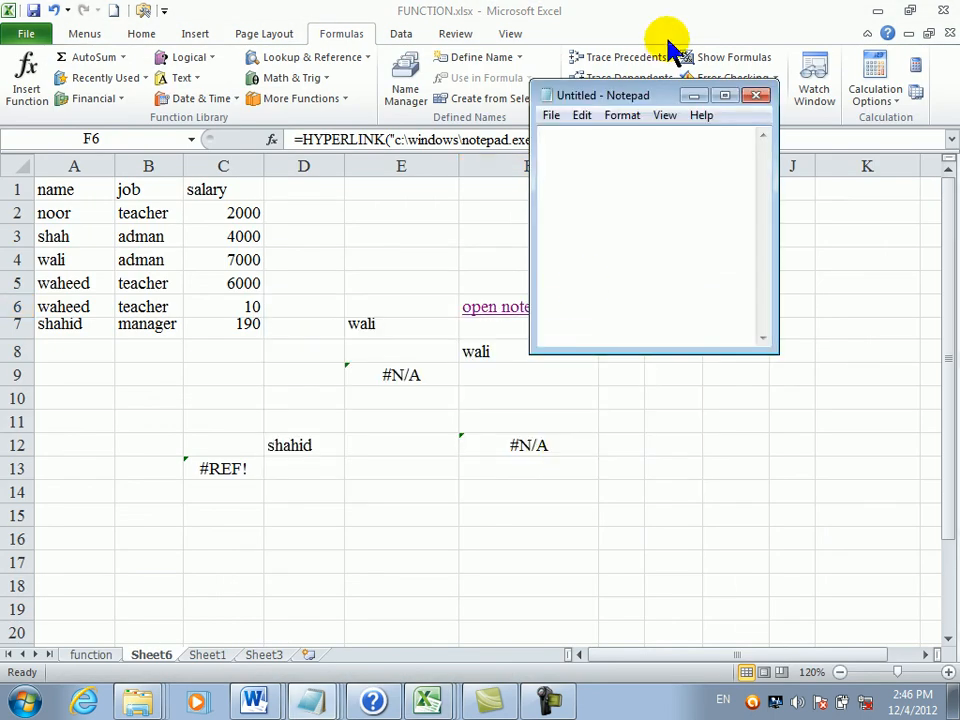
{"action": "type", "text": "fdgtdfgdfg"}
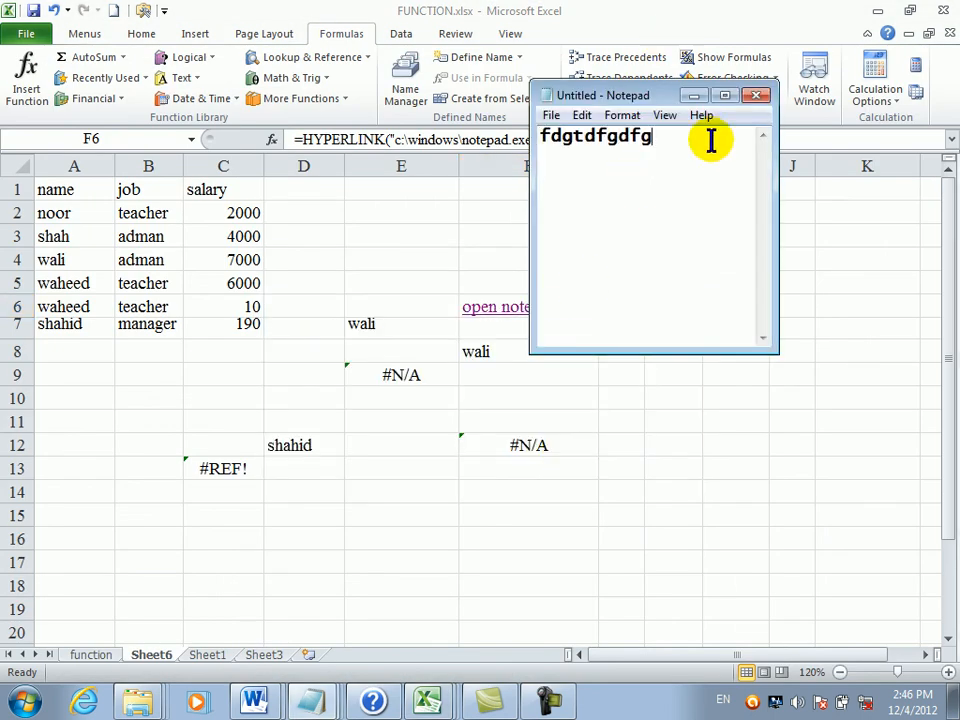
{"action": "left_click", "coordinate": [683, 8]}
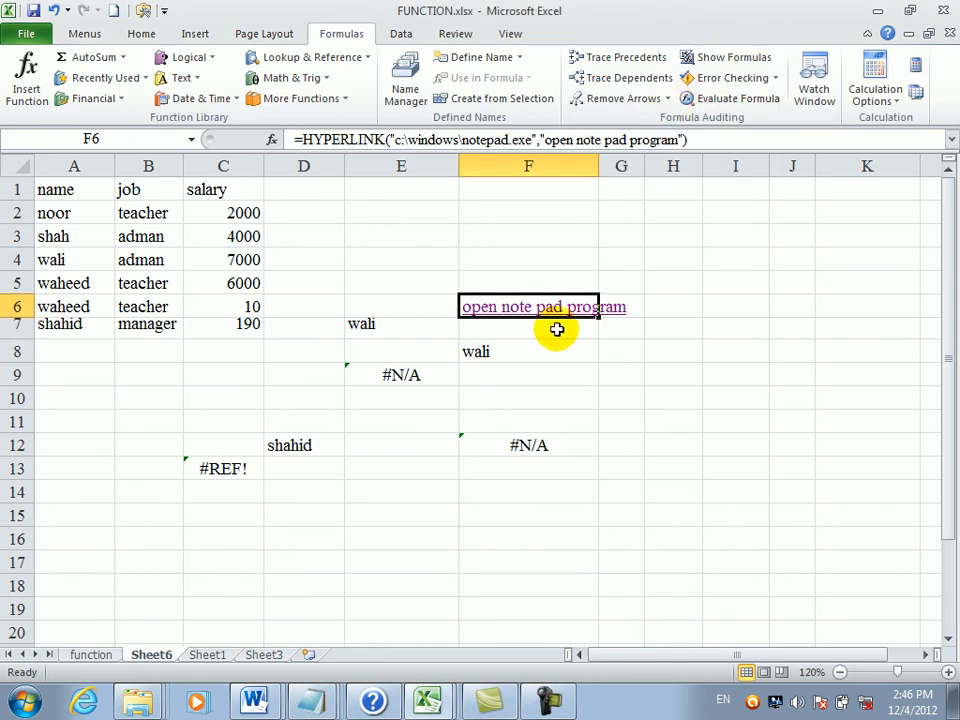
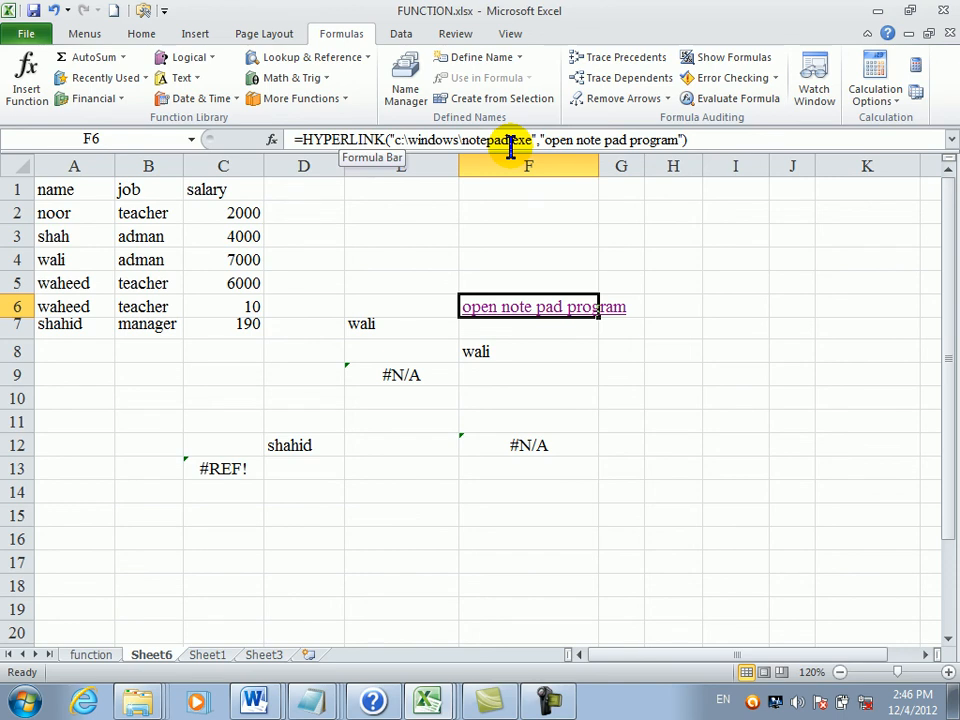
- Open Magnifier to examine the HYPERLINK formula in F6, and close it
{"action": "key", "text": "super+plus"}
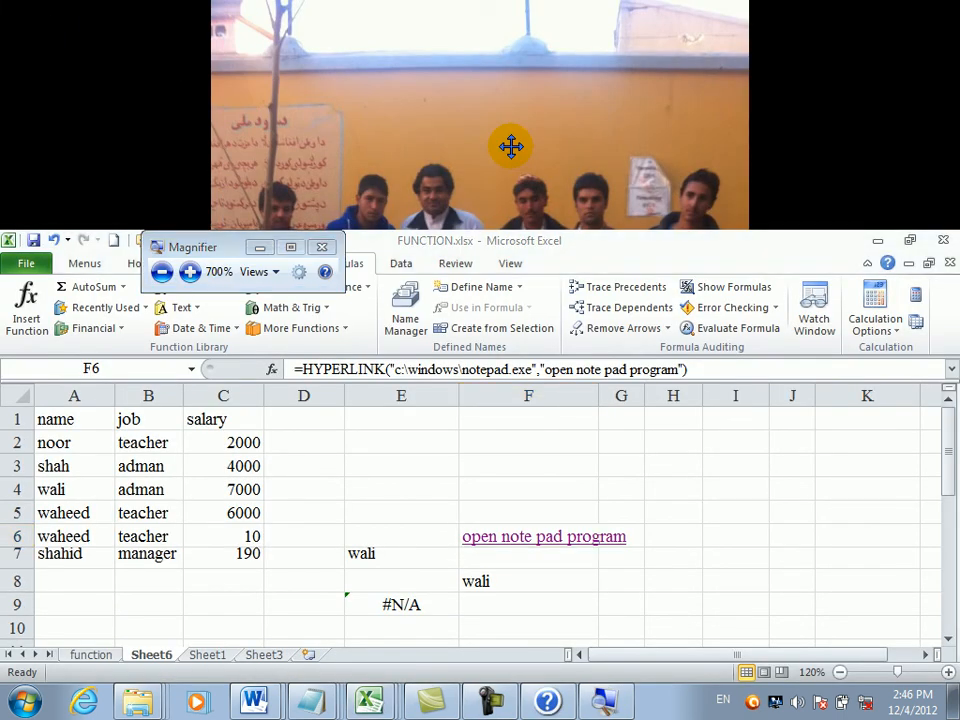
{"action": "key", "text": "super+Escape"}
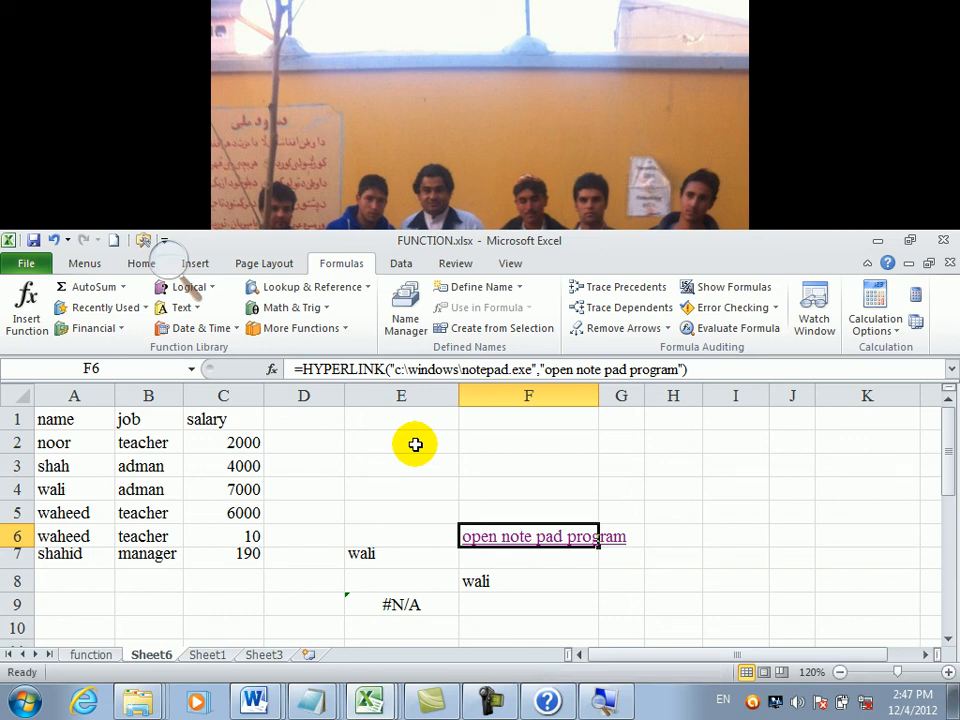
{"action": "left_click", "coordinate": [536, 490]}
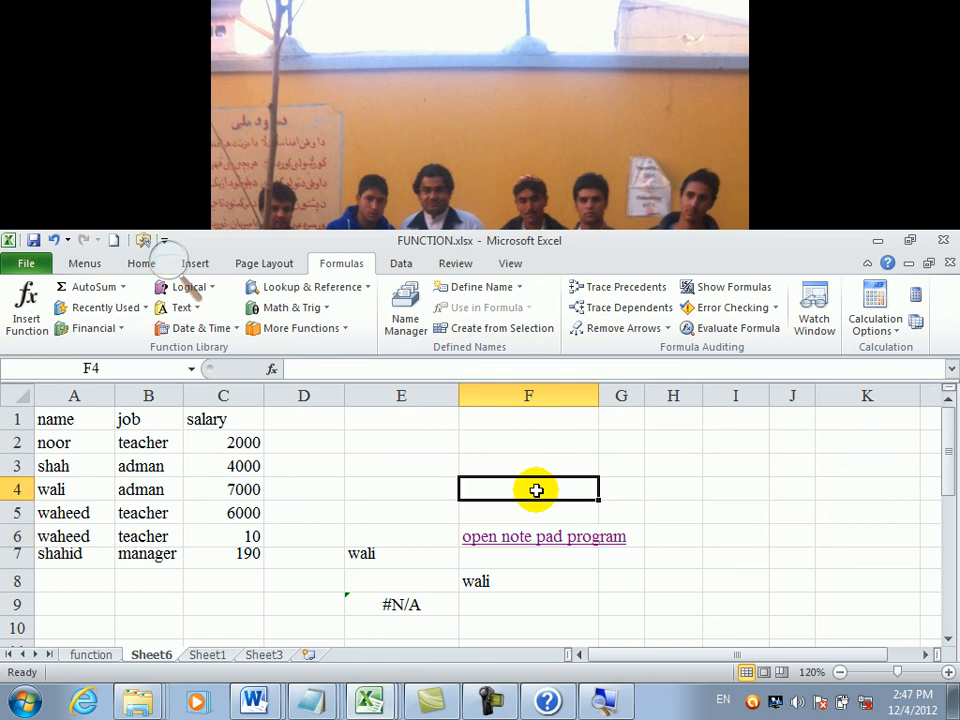
{"action": "left_click", "coordinate": [411, 486]}
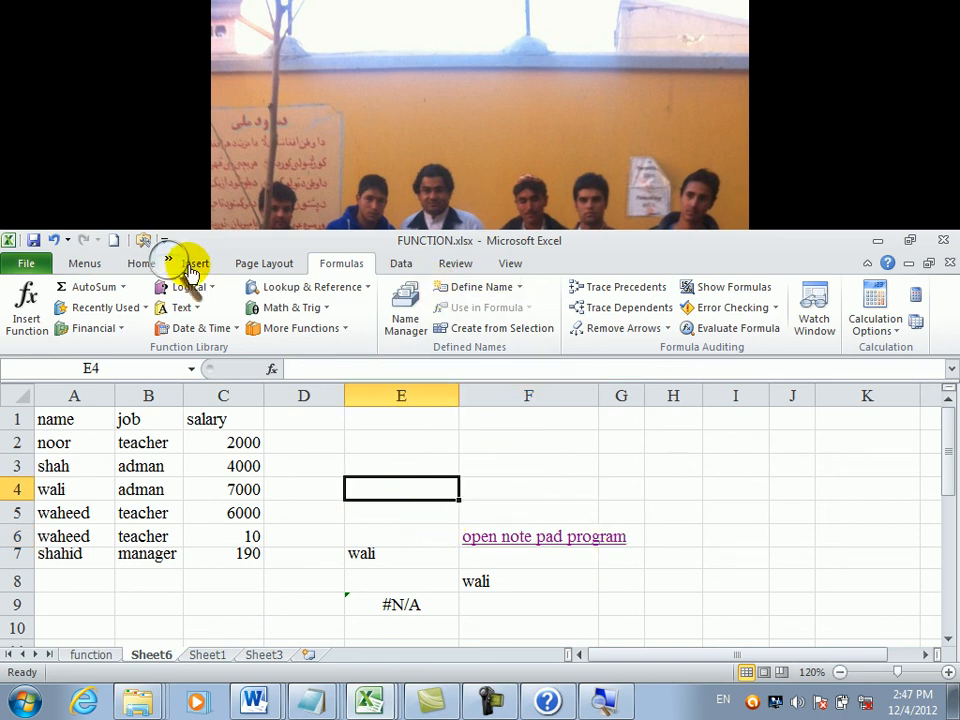
{"action": "left_click", "coordinate": [167, 262]}
{"action": "left_click", "coordinate": [320, 247]}
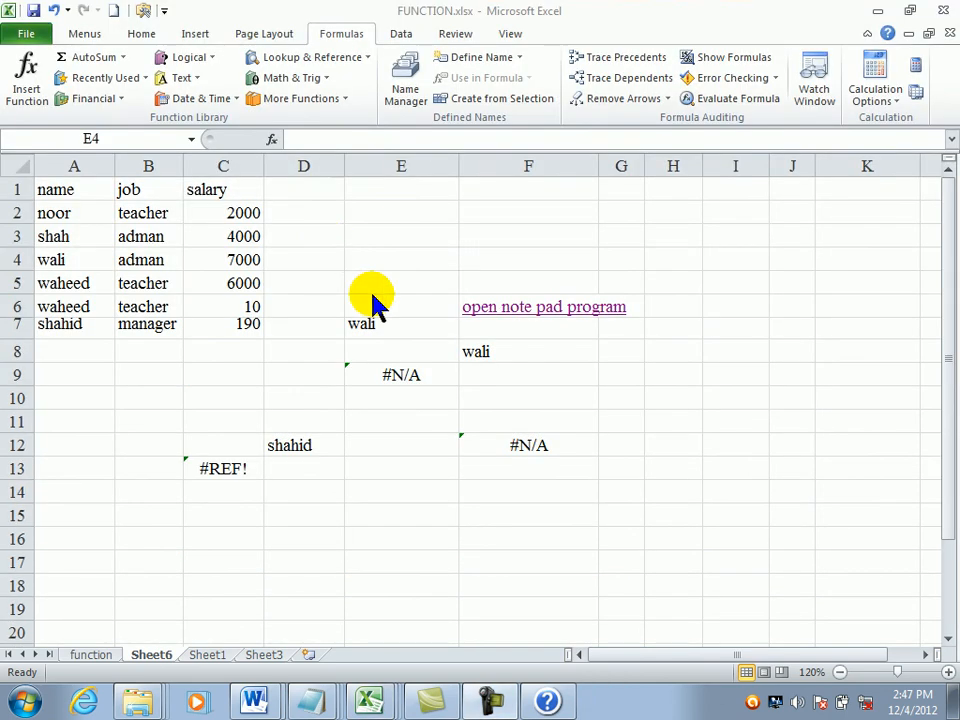
- Enter an INDEX formula in I9 that uses B1:B6 as the array and I8 as the row number
{"action": "left_click", "coordinate": [303, 58]}
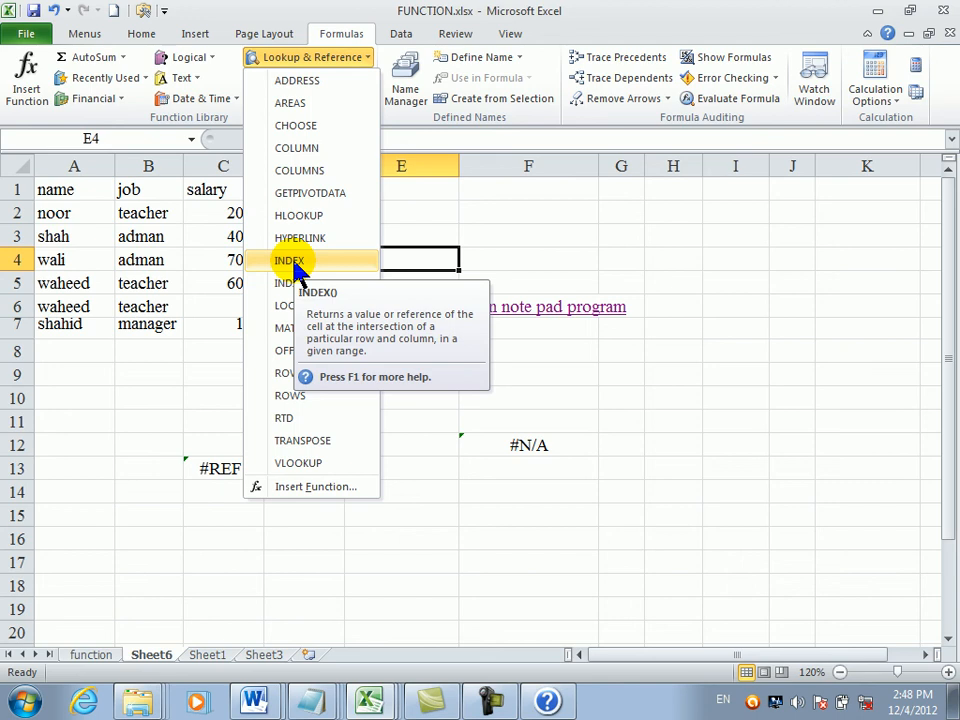
{"action": "left_click", "coordinate": [521, 463]}
{"action": "left_click", "coordinate": [416, 420]}
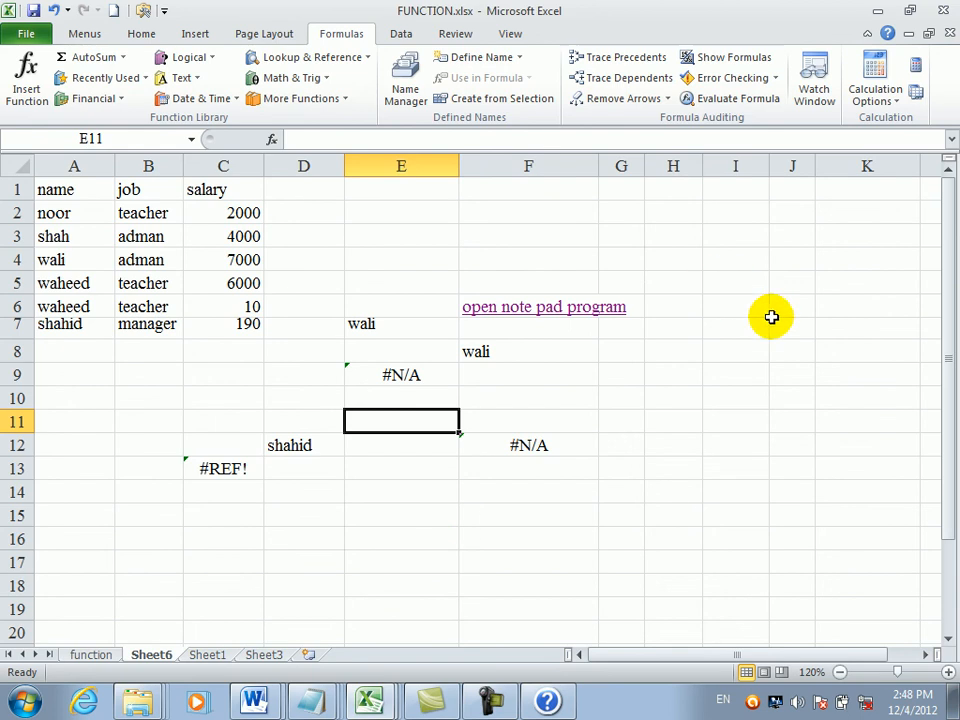
{"action": "left_click", "coordinate": [727, 385]}
{"action": "type", "text": "=e"}
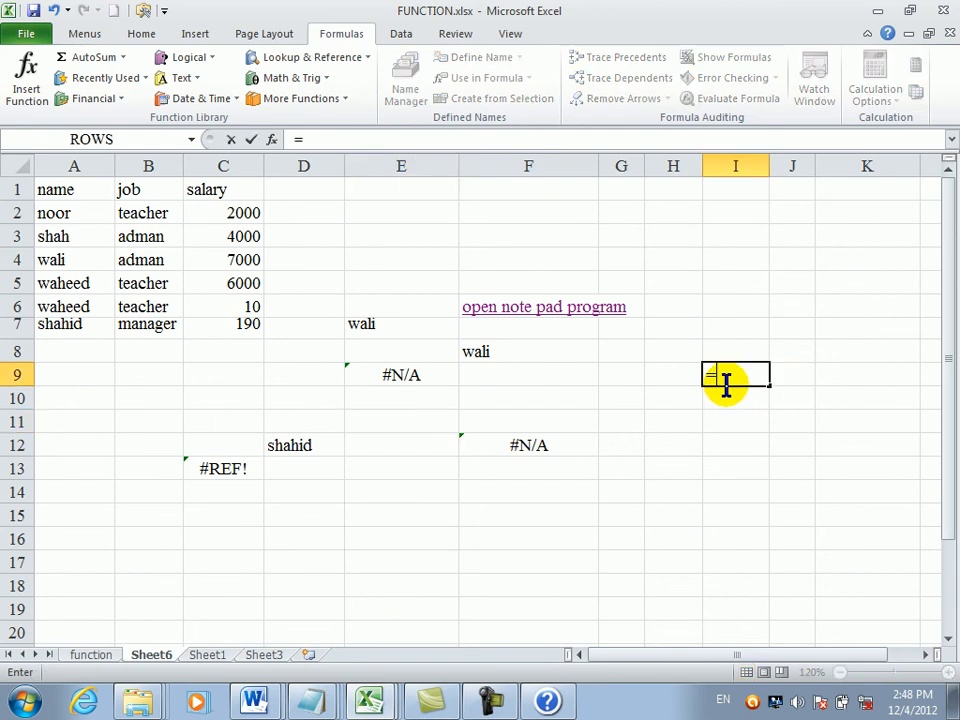
{"action": "key", "text": "BackSpace"}
{"action": "type", "text": "in"}
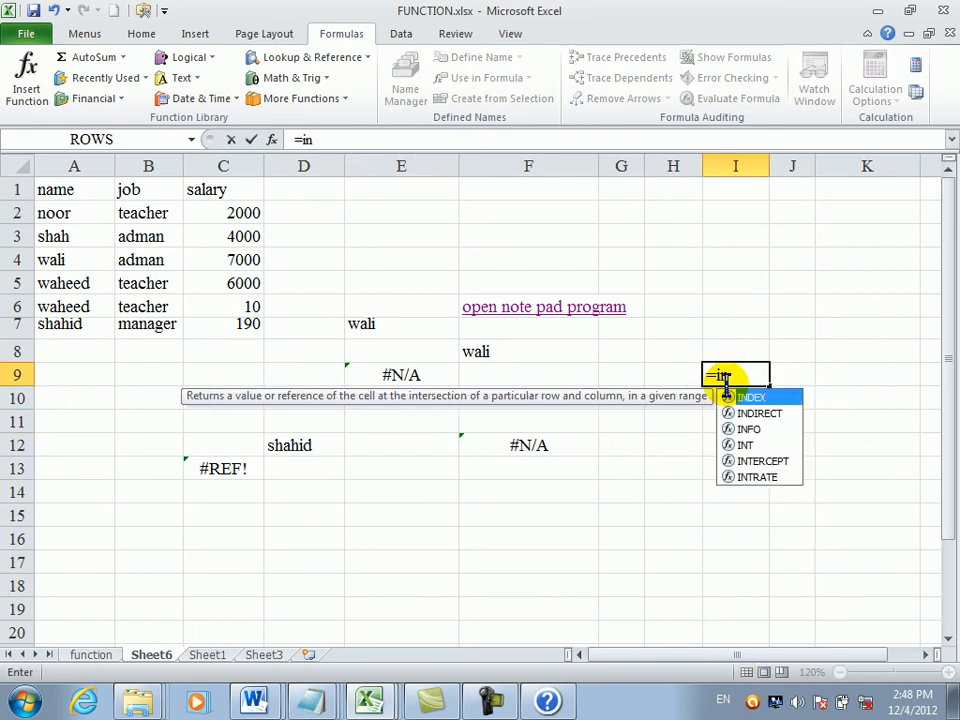
{"action": "key", "text": "Tab"}
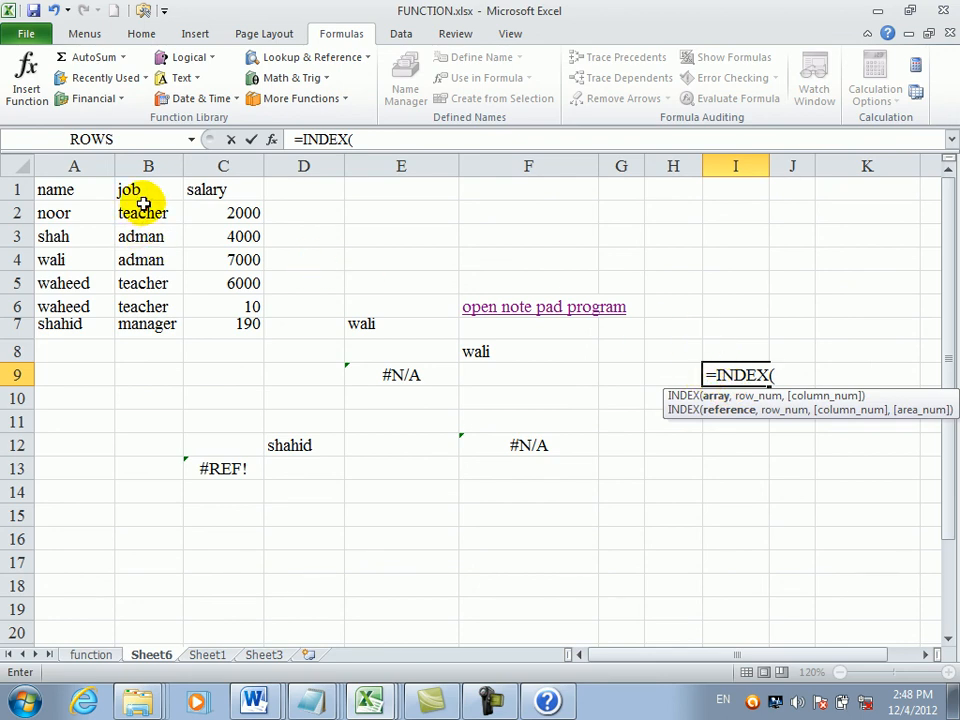
{"action": "left_click_drag", "start_coordinate": [145, 198], "coordinate": [147, 300]}
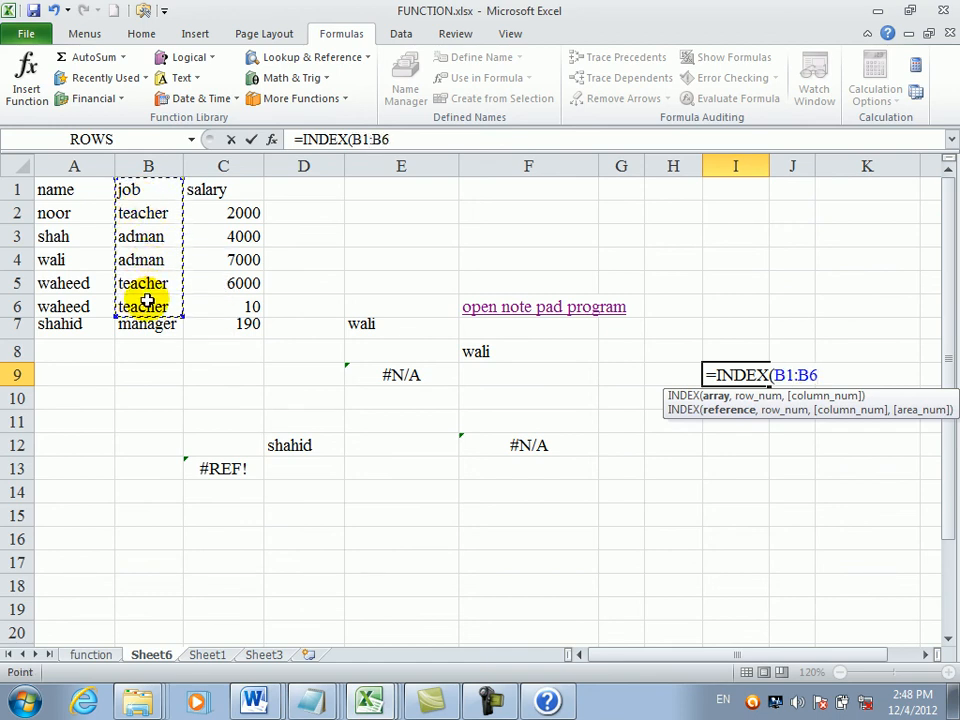
{"action": "type", "text": ","}
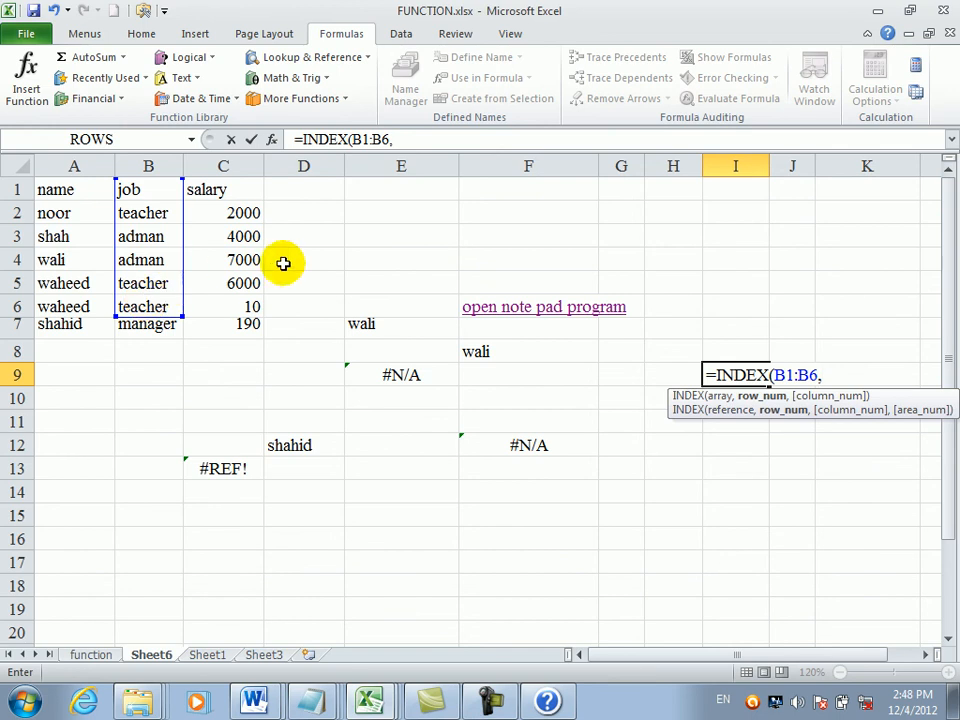
{"action": "left_click", "coordinate": [736, 345]}
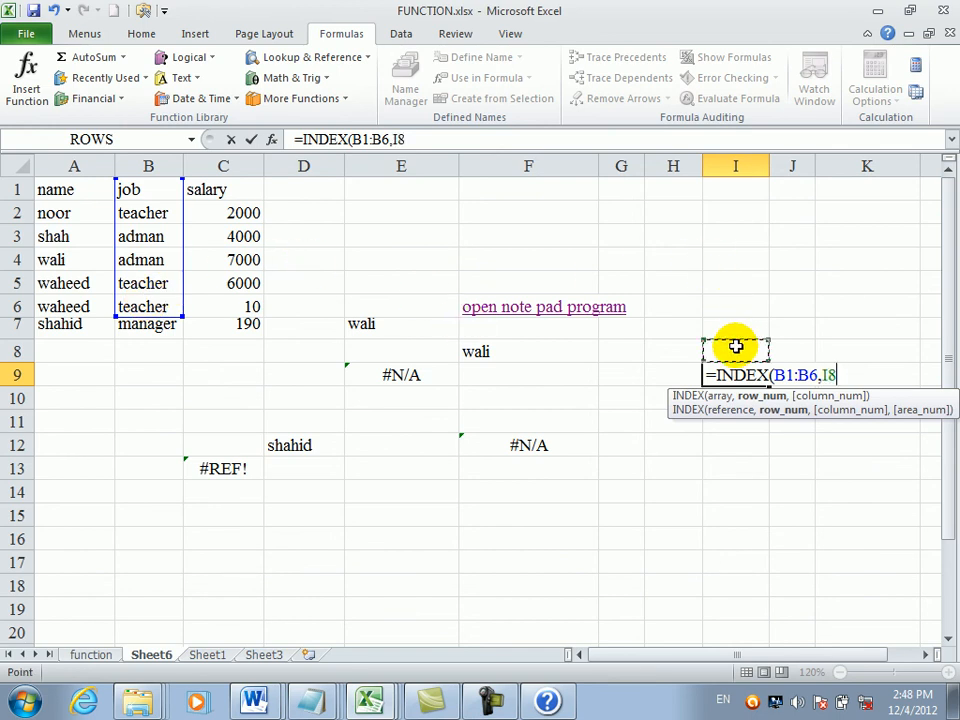
{"action": "key", "text": "Return"}
- Enter 3 as the row number in I8 and widen column I
{"action": "left_click", "coordinate": [736, 346]}
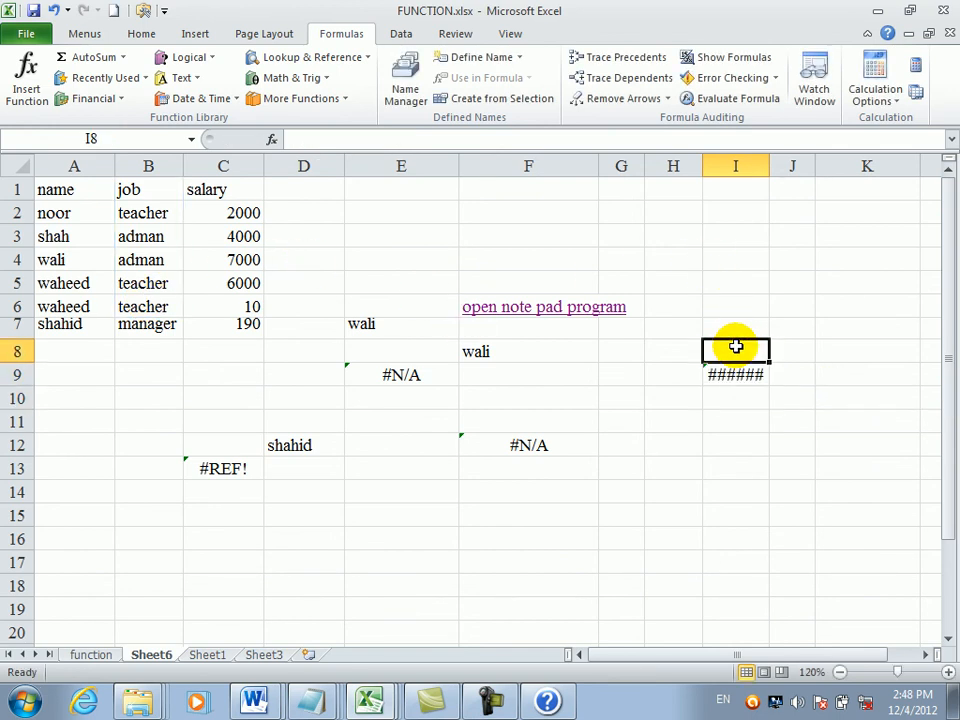
{"action": "type", "text": "3"}
{"action": "key", "text": "Return"}
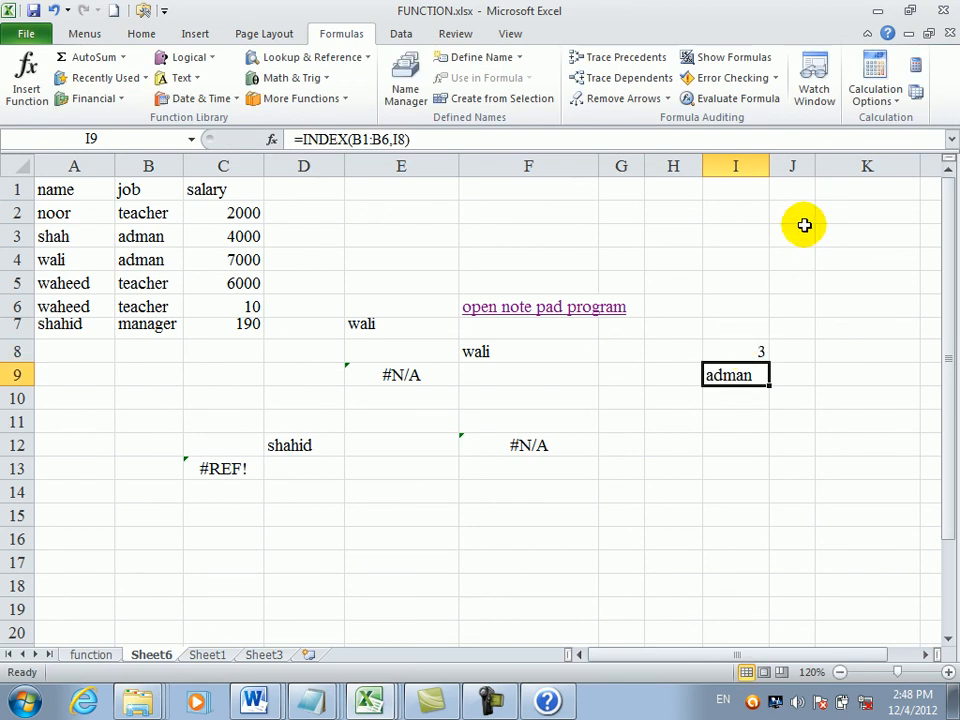
{"action": "left_click_drag", "start_coordinate": [769, 165], "coordinate": [808, 167]}
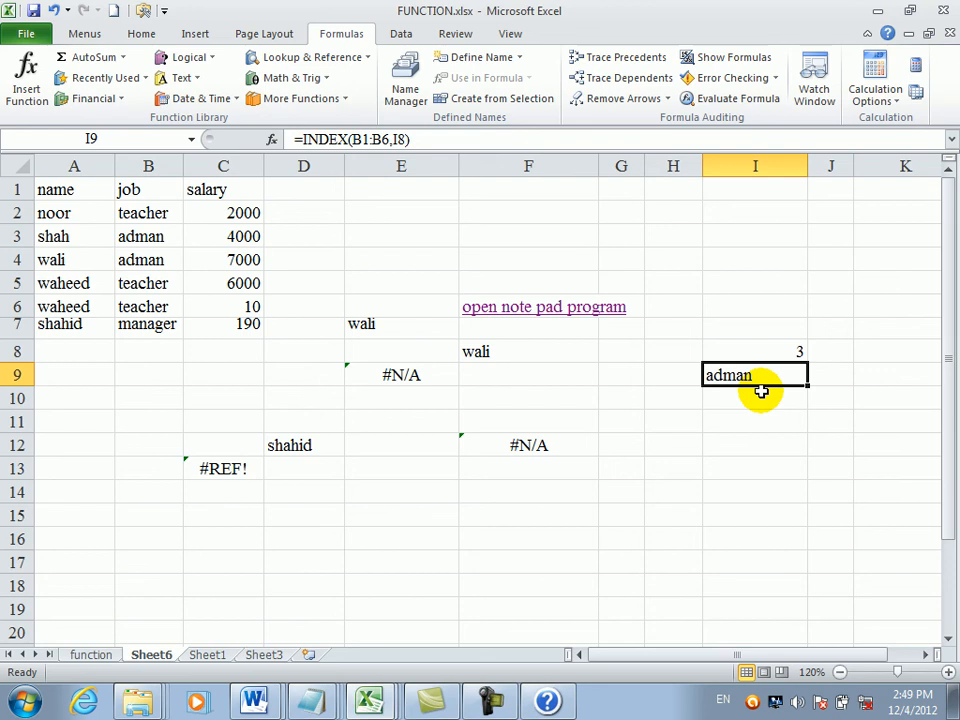
{"action": "left_click", "coordinate": [367, 60]}
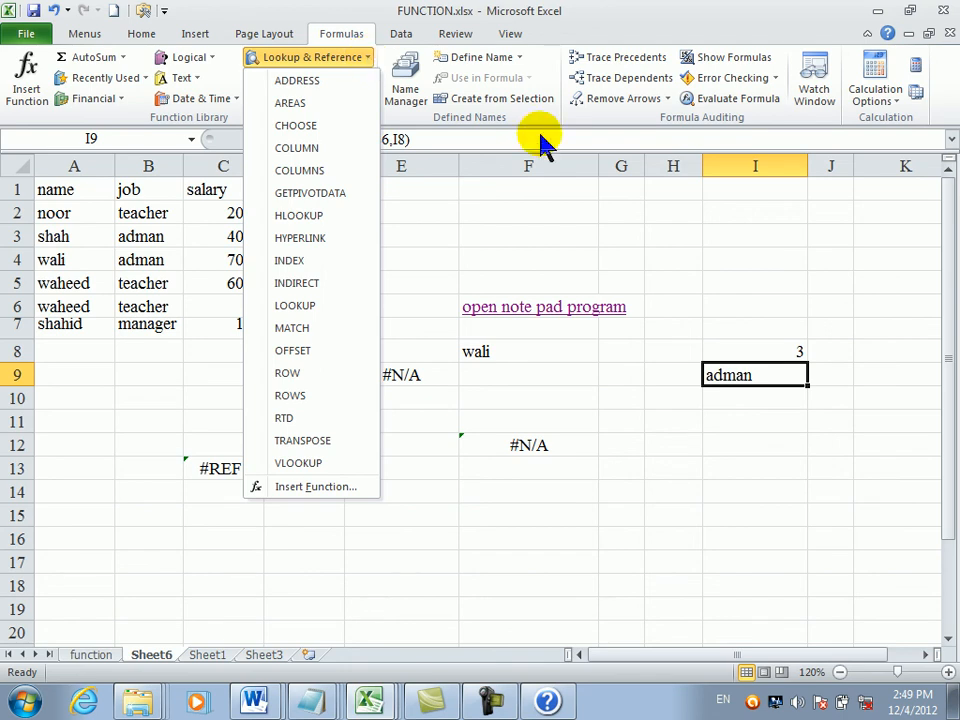
{"action": "left_click", "coordinate": [733, 400]}
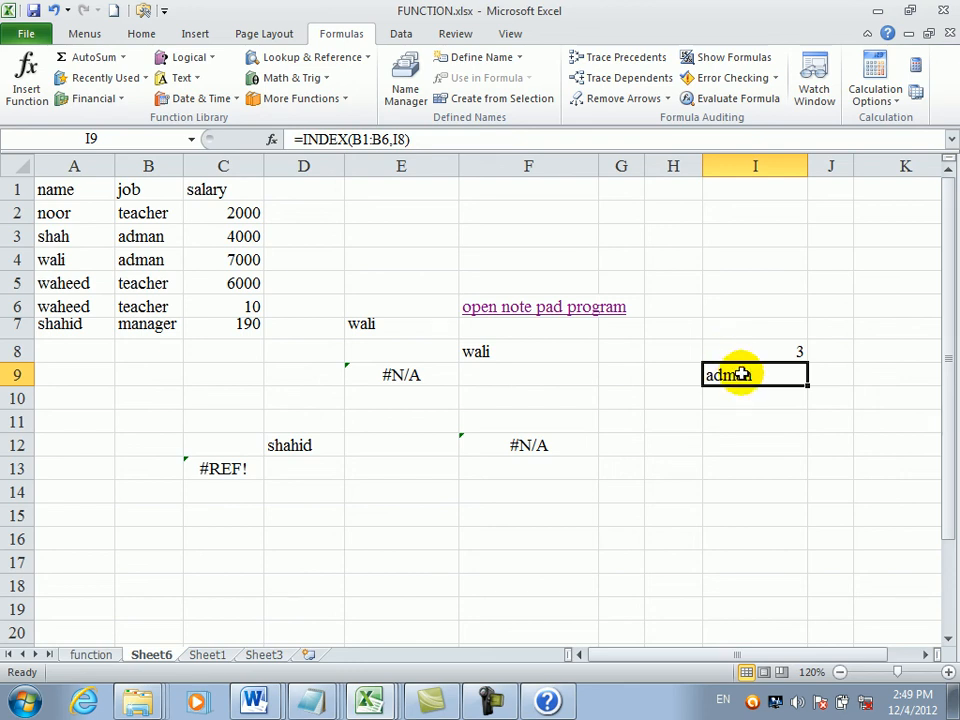
{"action": "left_click", "coordinate": [741, 395]}
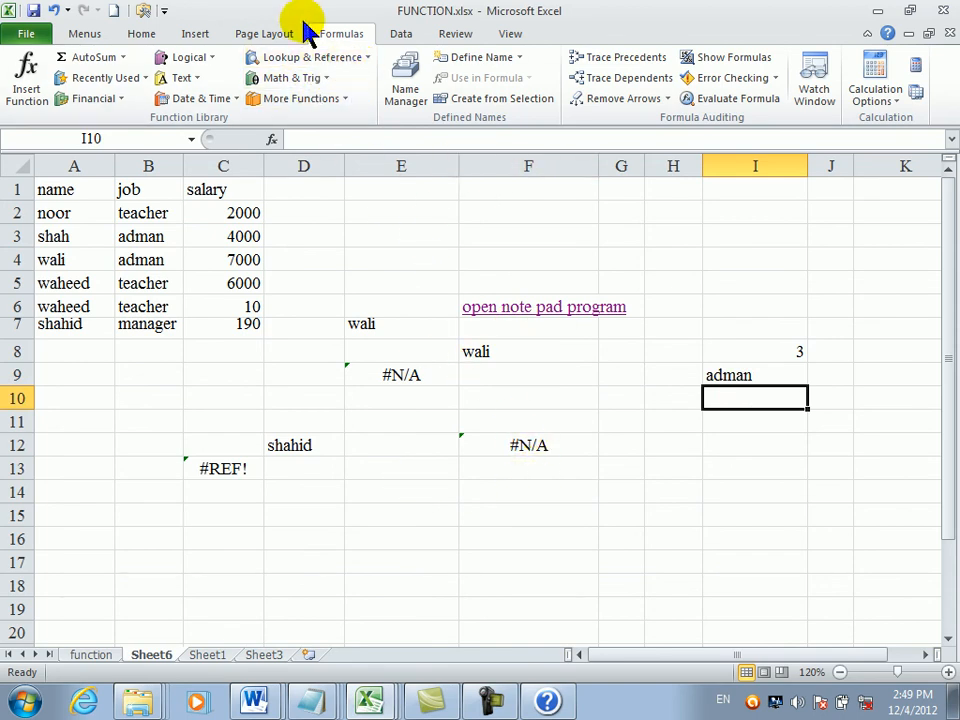
- Enter an INDIRECT formula in E15 that takes its reference text from E14
{"action": "left_click", "coordinate": [325, 60]}
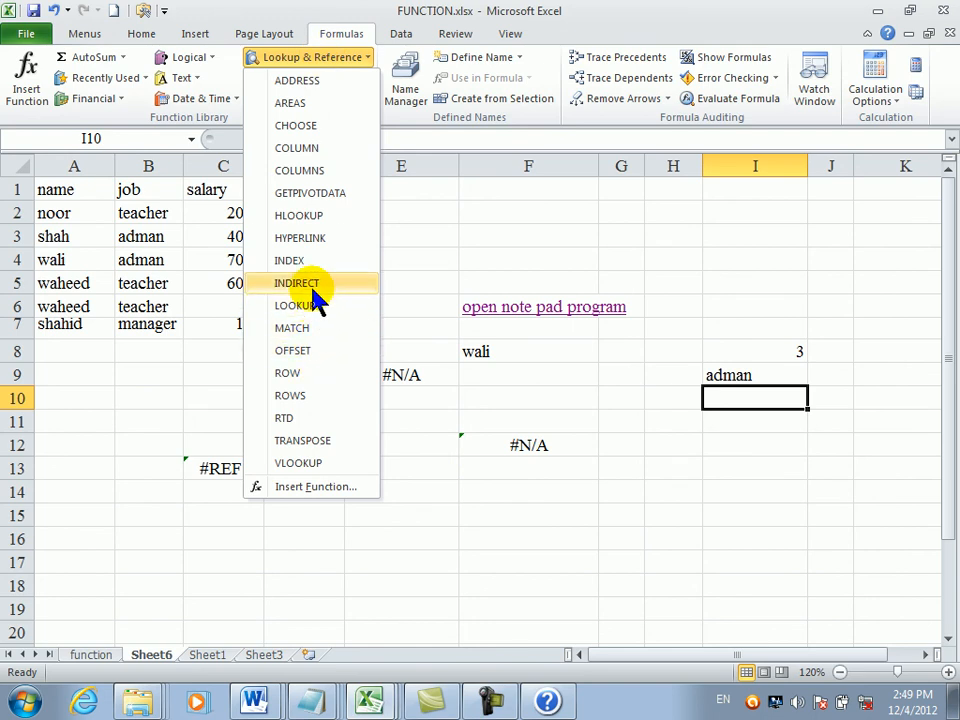
{"action": "left_click", "coordinate": [502, 545]}
{"action": "left_click", "coordinate": [467, 493]}
{"action": "left_click", "coordinate": [426, 521]}
{"action": "type", "text": "=di"}
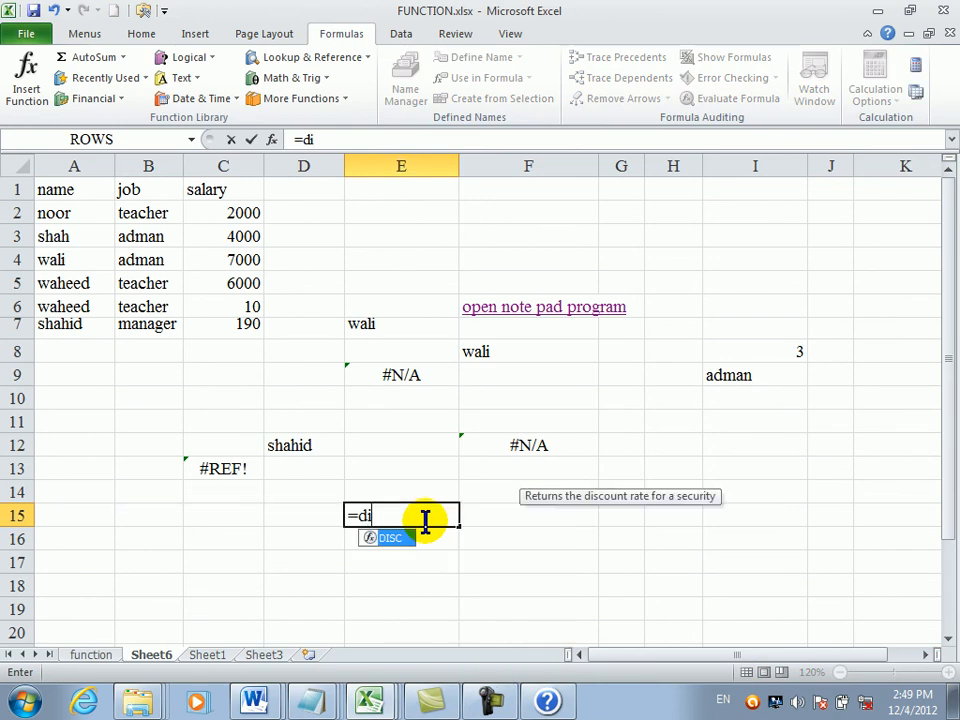
{"action": "key", "text": "BackSpace"}
{"action": "key", "text": "BackSpace"}
{"action": "type", "text": "ind"}
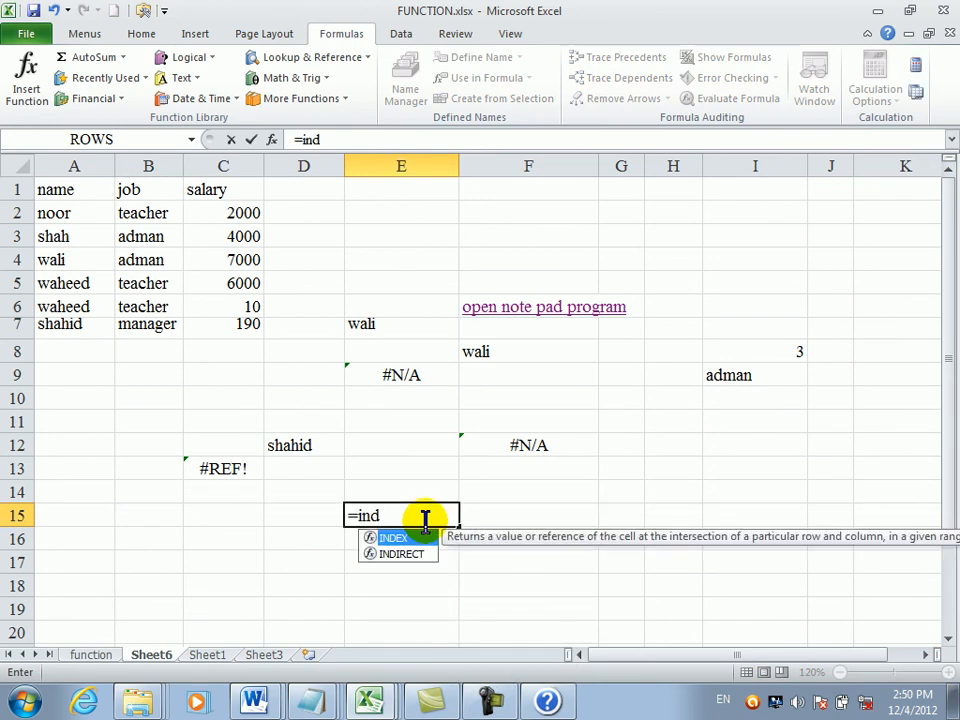
{"action": "key", "text": "Down"}
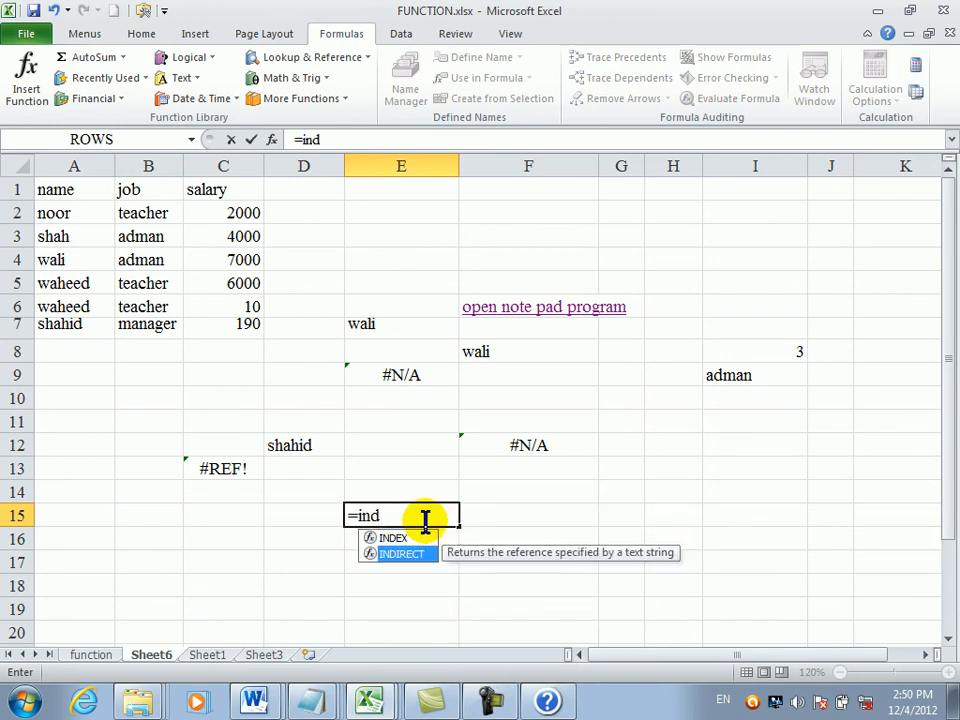
{"action": "key", "text": "Tab"}
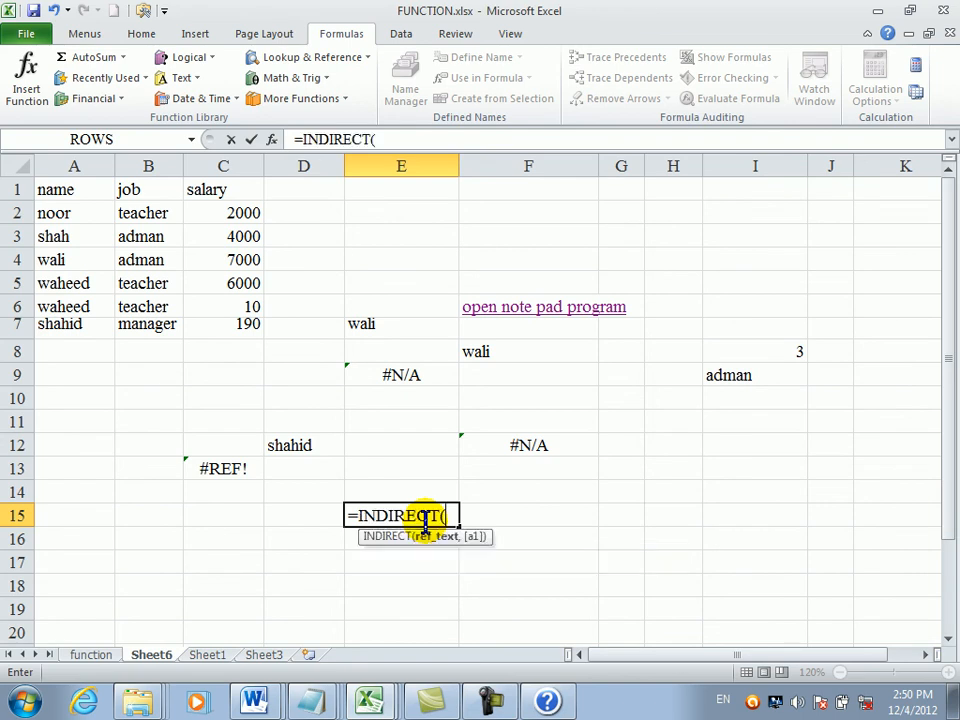
{"action": "left_click", "coordinate": [409, 490]}
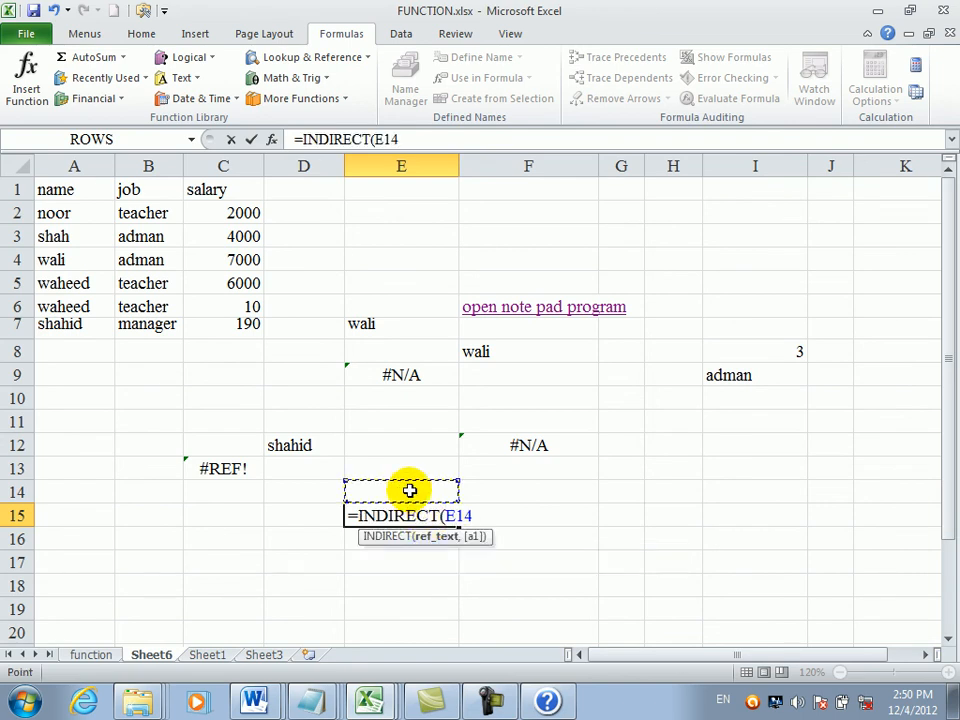
{"action": "key", "text": "Return"}
- Enter the reference text "b5" in E14 and check the INDIRECT formula in E15
{"action": "left_click", "coordinate": [409, 490]}
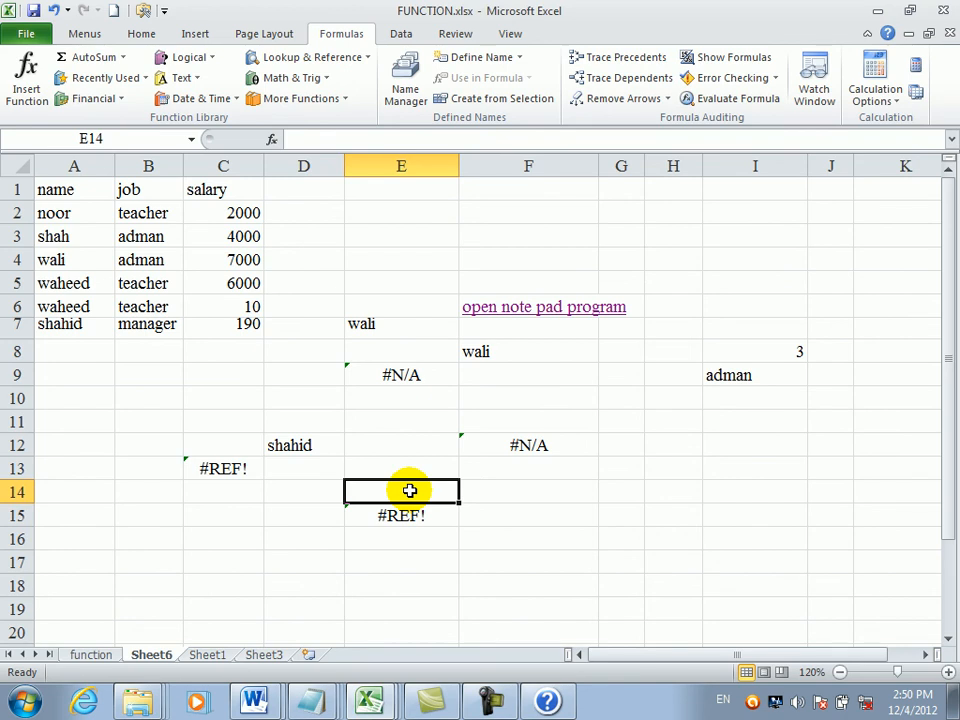
{"action": "type", "text": "b5"}
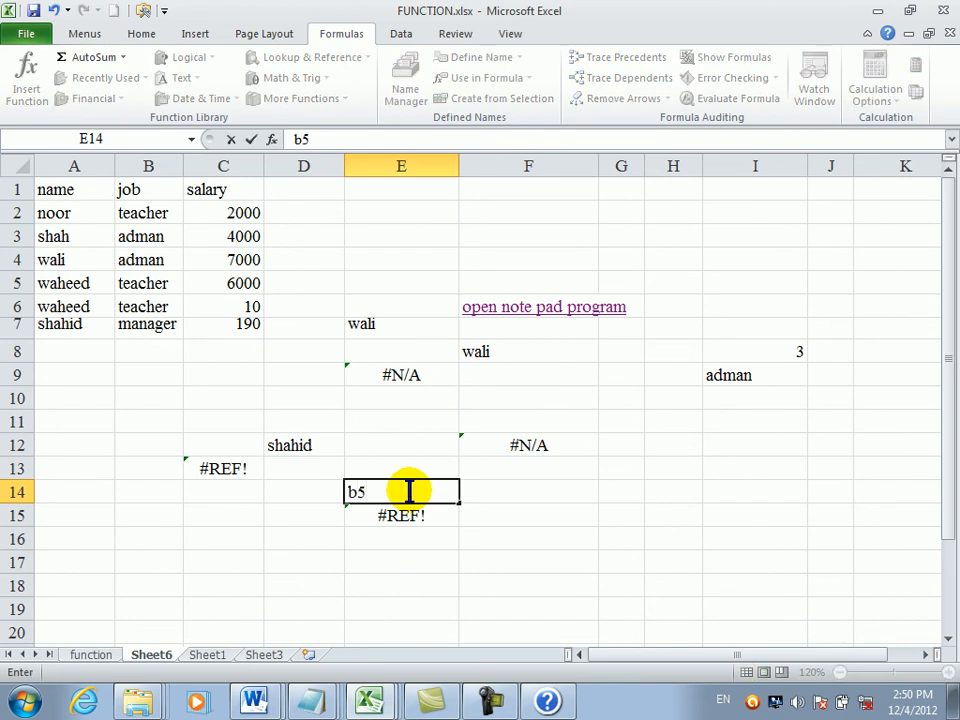
{"action": "key", "text": "Return"}
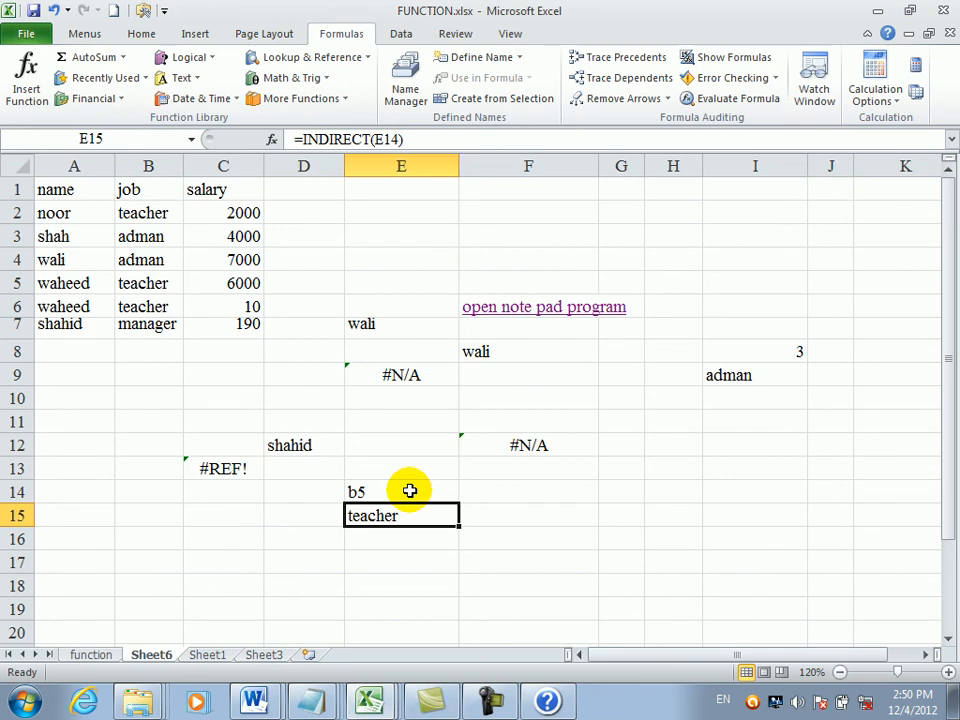
{"action": "left_click", "coordinate": [409, 491]}
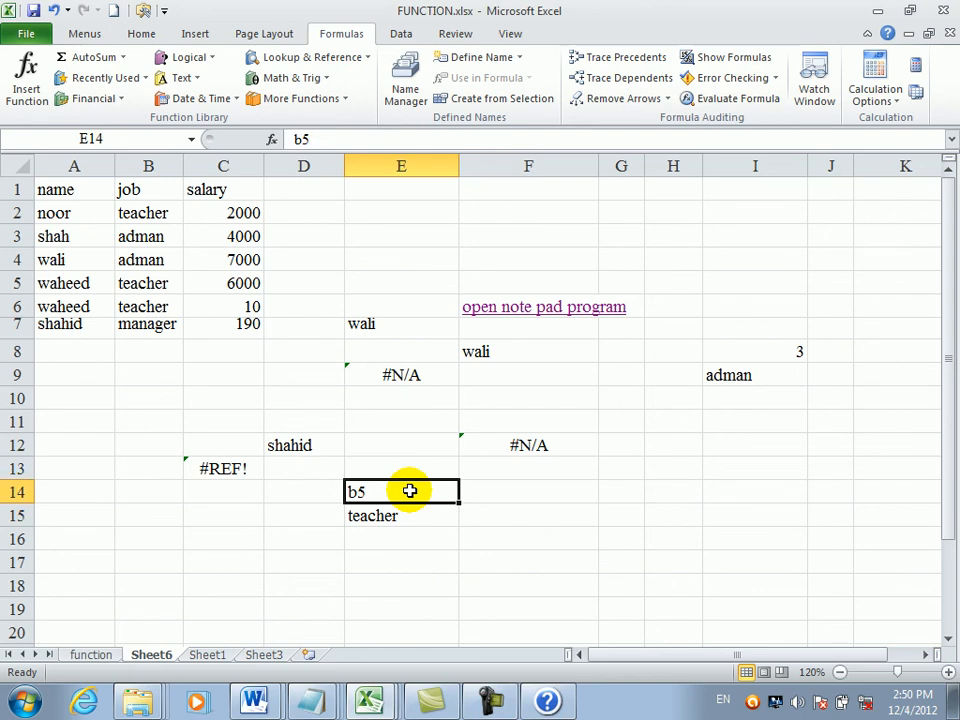
{"action": "left_click", "coordinate": [381, 519]}
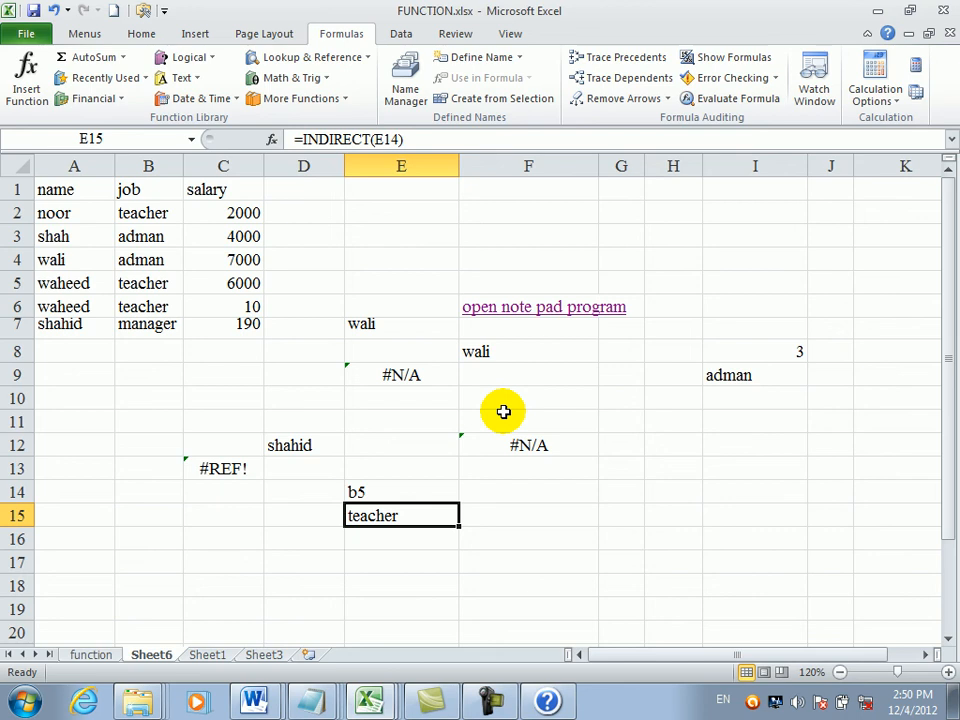
{"action": "left_click", "coordinate": [407, 397]}
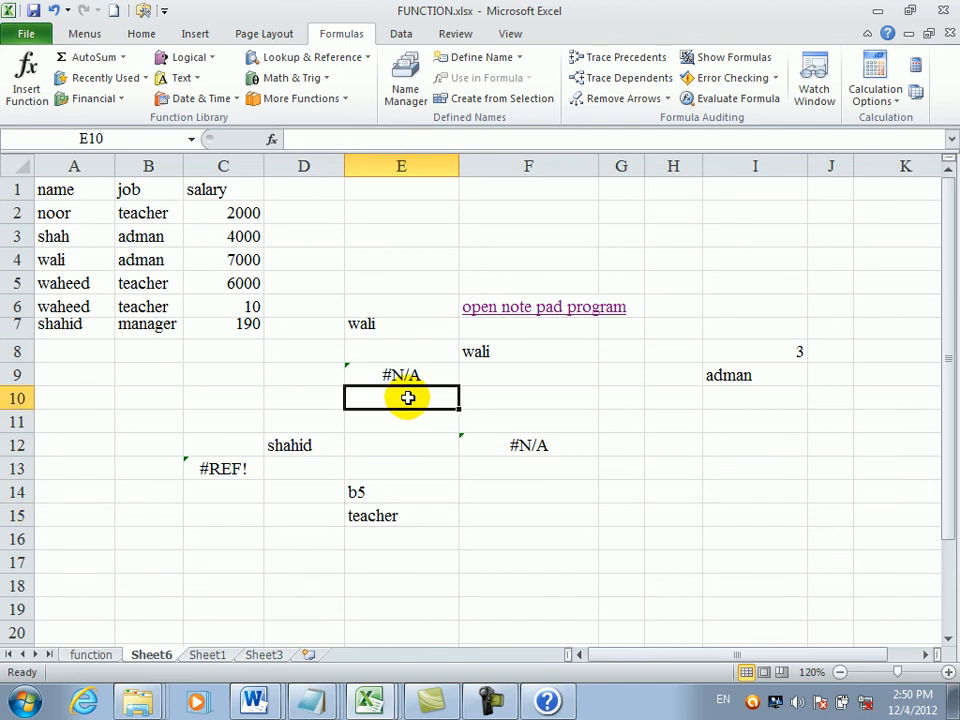
{"action": "left_click", "coordinate": [338, 60]}
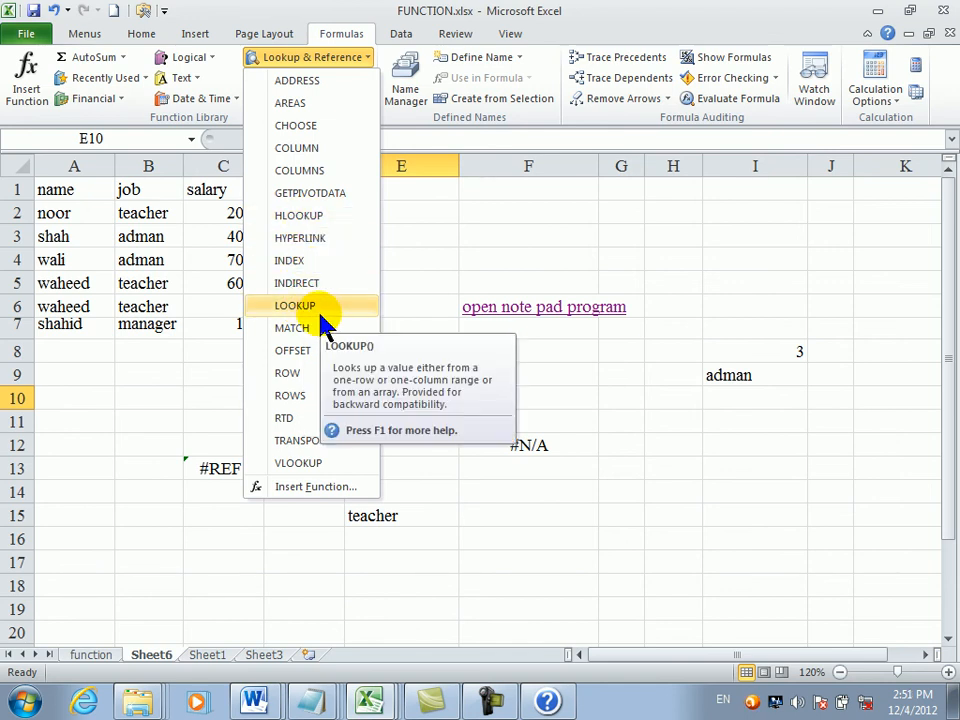
{"action": "left_click", "coordinate": [390, 404]}
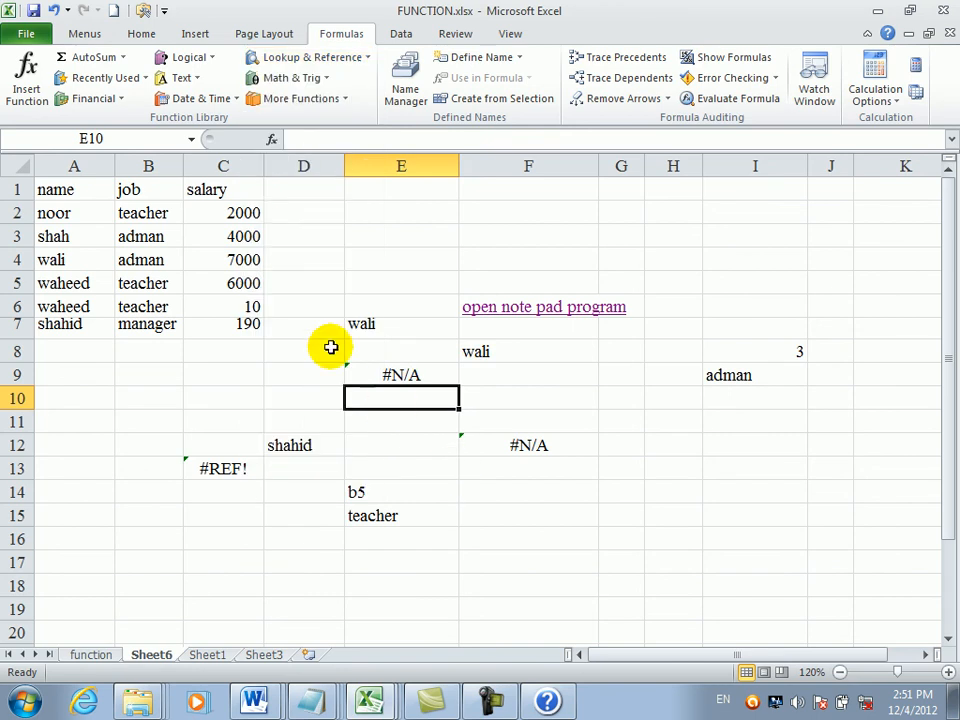
- Clear the contents of the example cells D5:I16 beside the salary table
{"action": "left_click_drag", "start_coordinate": [332, 287], "coordinate": [731, 542]}
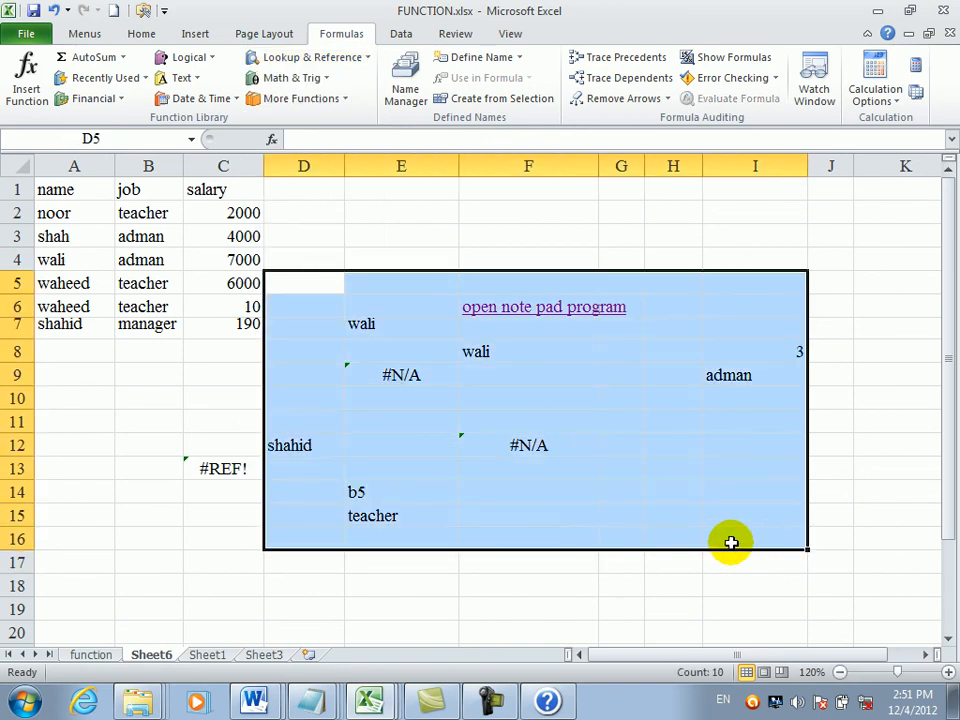
{"action": "key", "text": "Delete"}
{"action": "left_click", "coordinate": [715, 492]}
{"action": "left_click", "coordinate": [356, 301]}
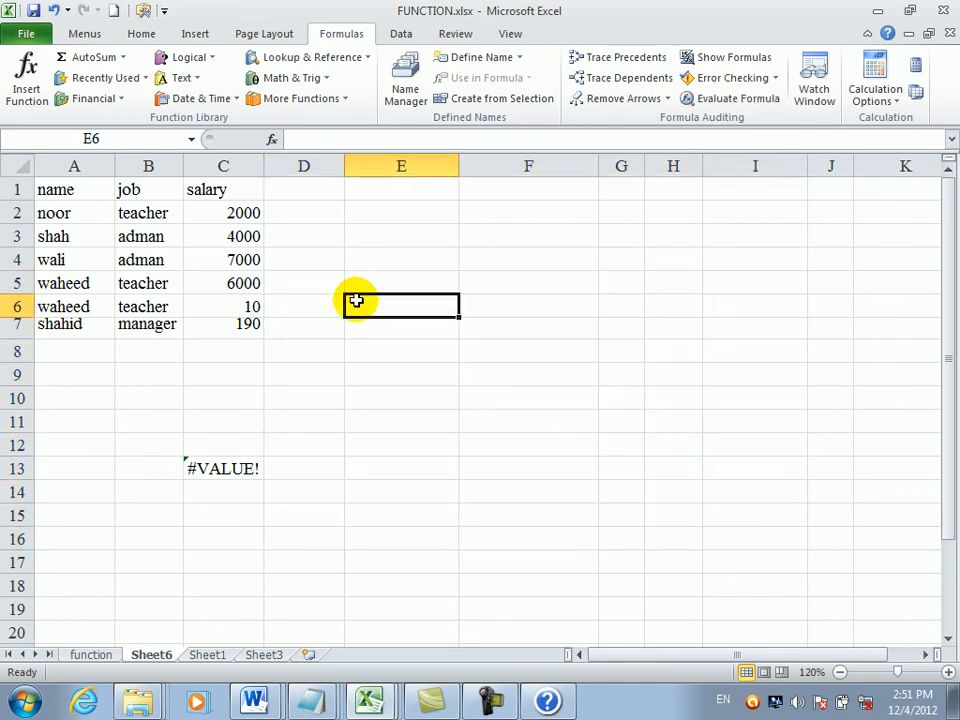
{"action": "left_click", "coordinate": [385, 355]}
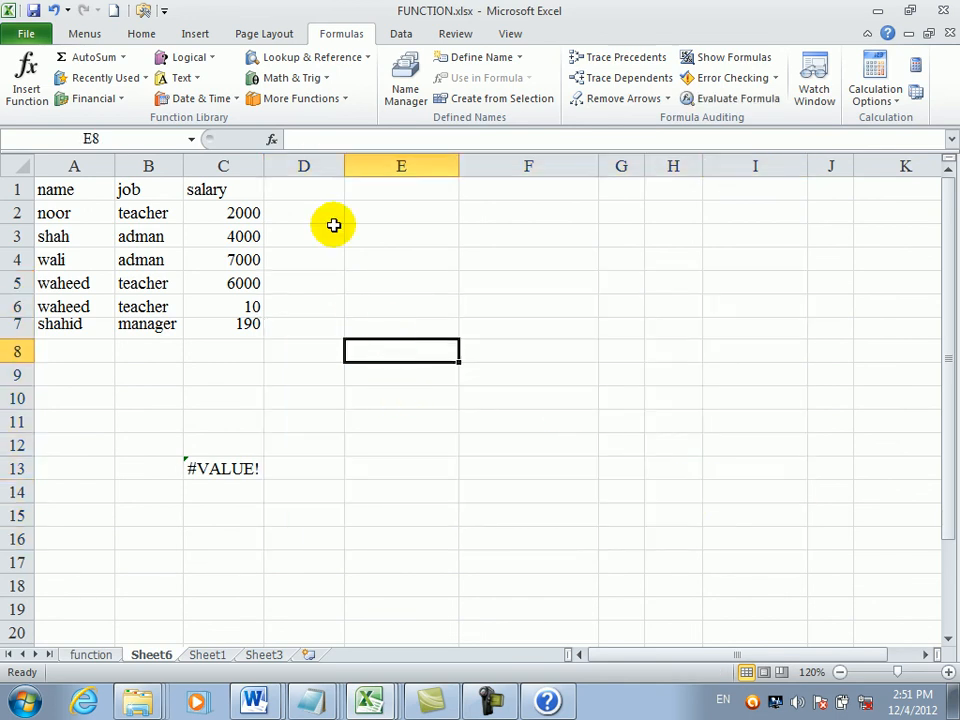
- Move the salary table A1:C7 down to start at A9, replacing the contents of the destination cells
{"action": "left_click_drag", "start_coordinate": [64, 192], "coordinate": [223, 321]}
{"action": "left_click_drag", "start_coordinate": [266, 220], "coordinate": [253, 405]}
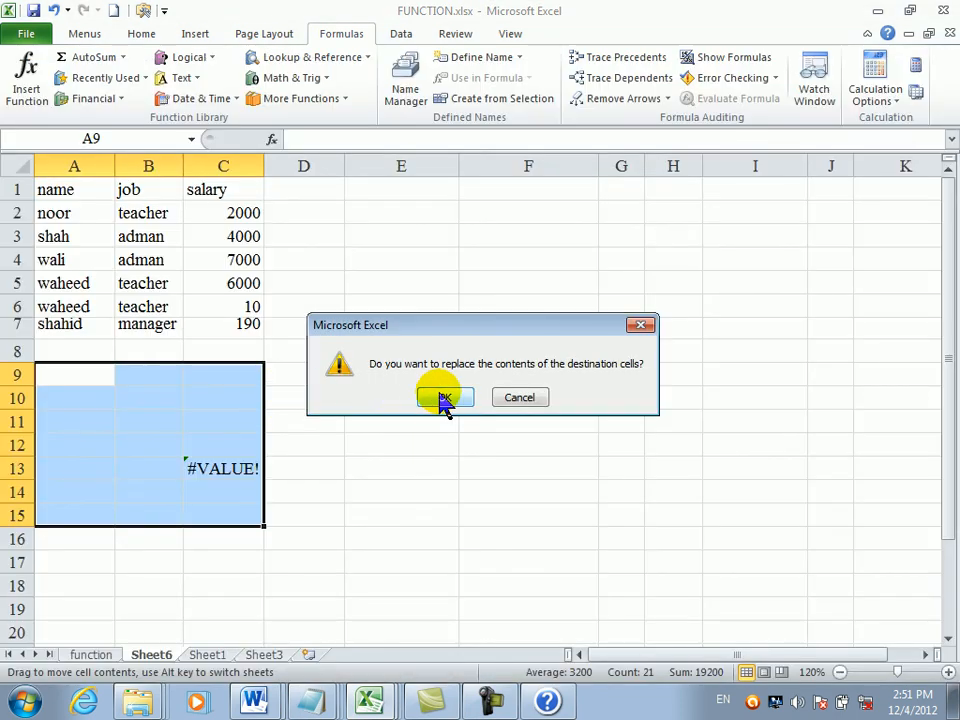
{"action": "left_click", "coordinate": [447, 398]}
{"action": "left_click", "coordinate": [193, 370]}
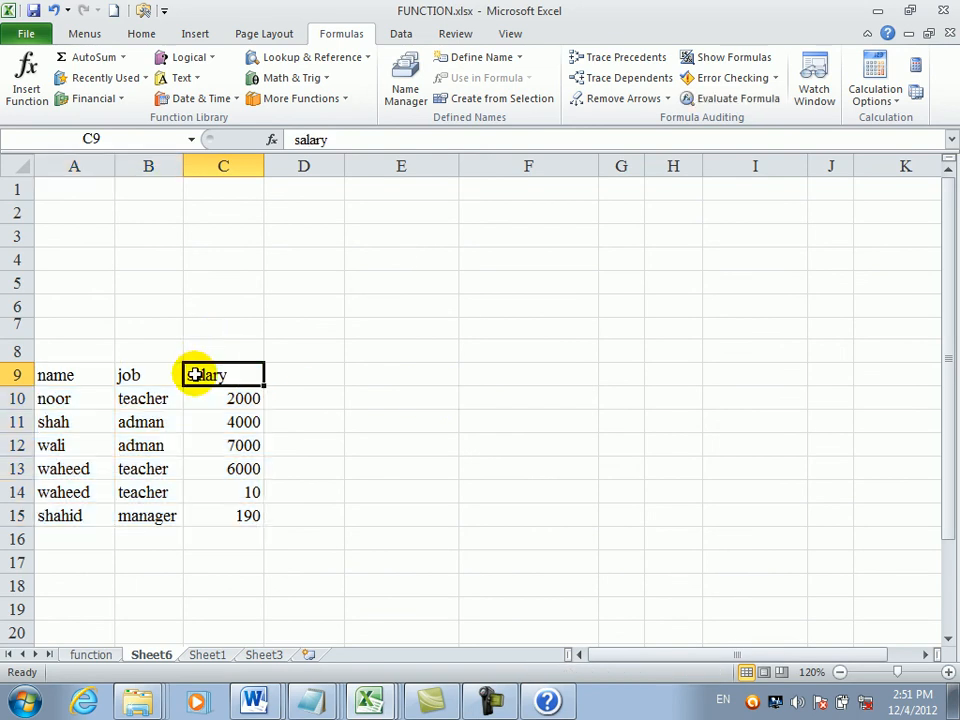
- Copy the salary table's header cells A9:D9 and paste them starting at E9
{"action": "left_click_drag", "start_coordinate": [82, 366], "coordinate": [215, 374]}
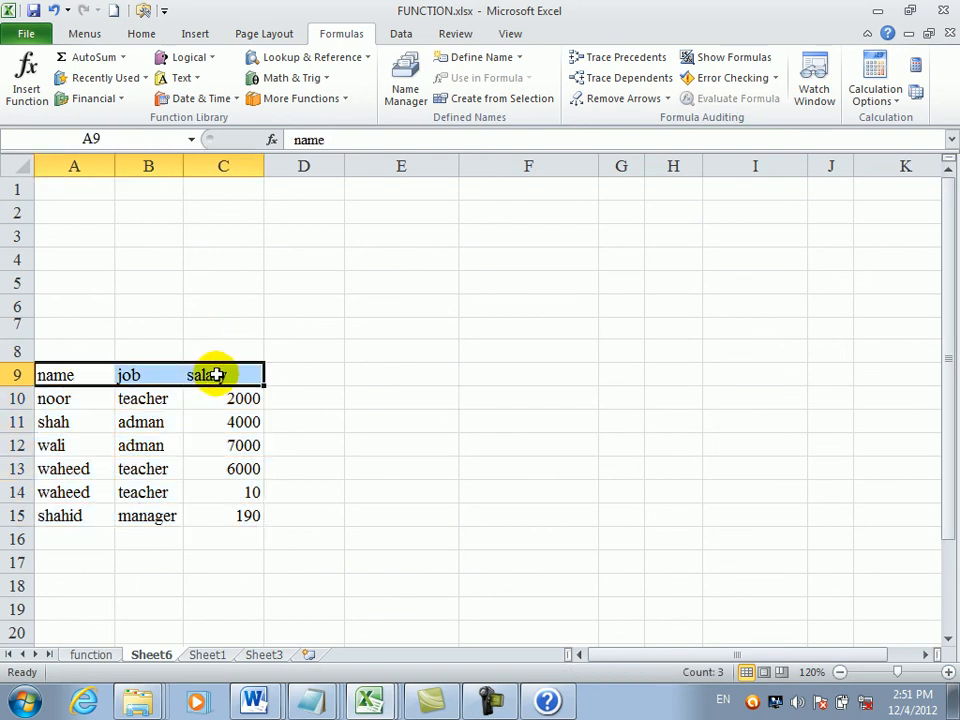
{"action": "left_click", "coordinate": [217, 375], "text": "ctrl"}
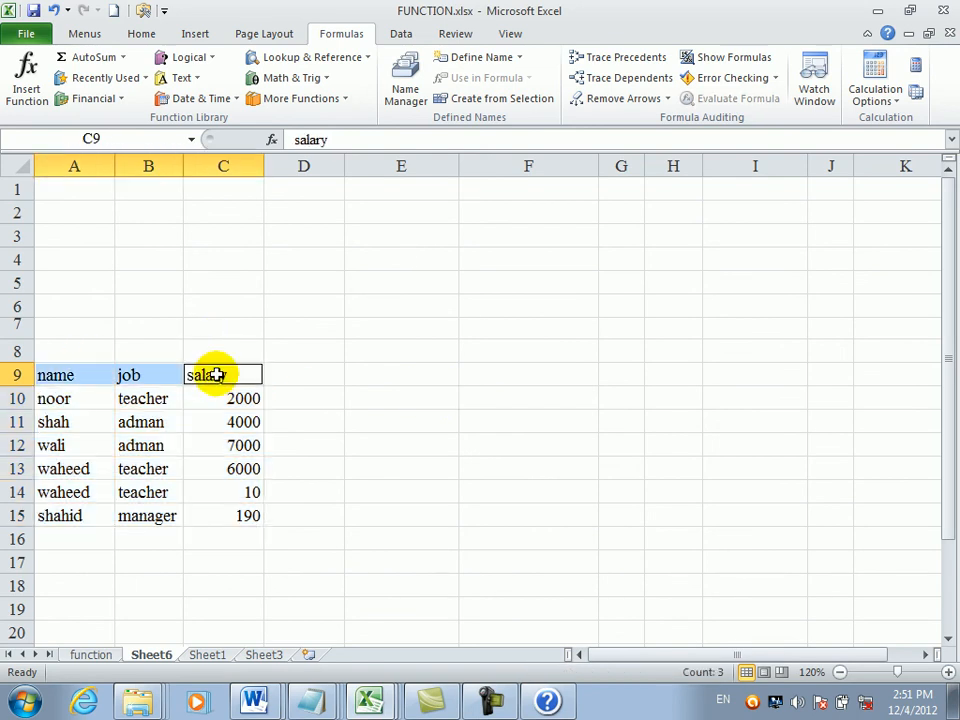
{"action": "left_click", "coordinate": [357, 345]}
{"action": "left_click_drag", "start_coordinate": [71, 378], "coordinate": [277, 373]}
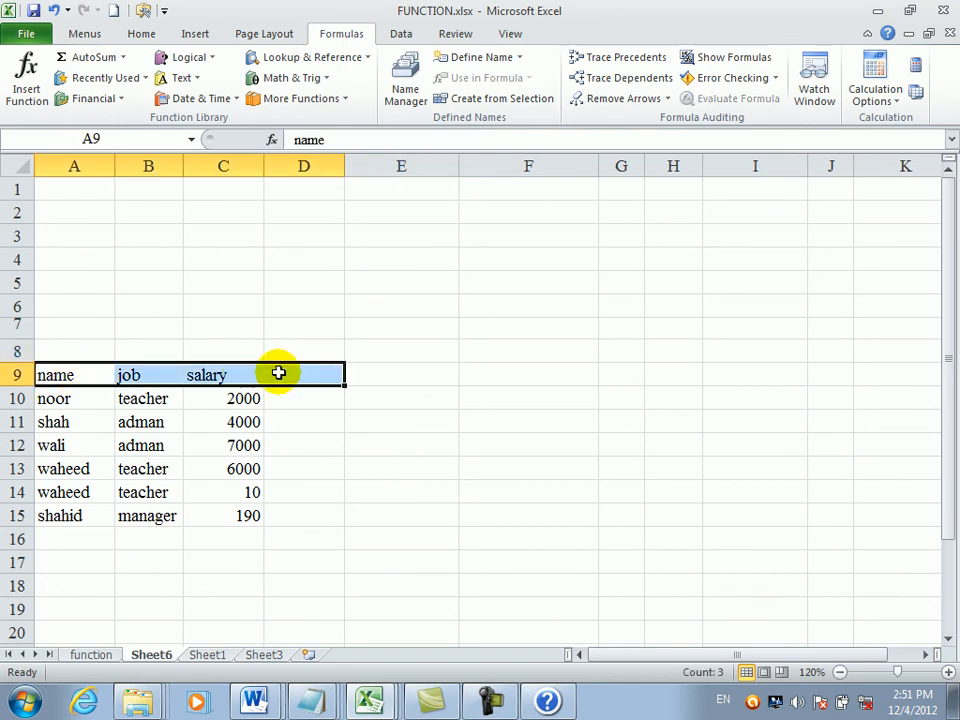
{"action": "key", "text": "ctrl+c"}
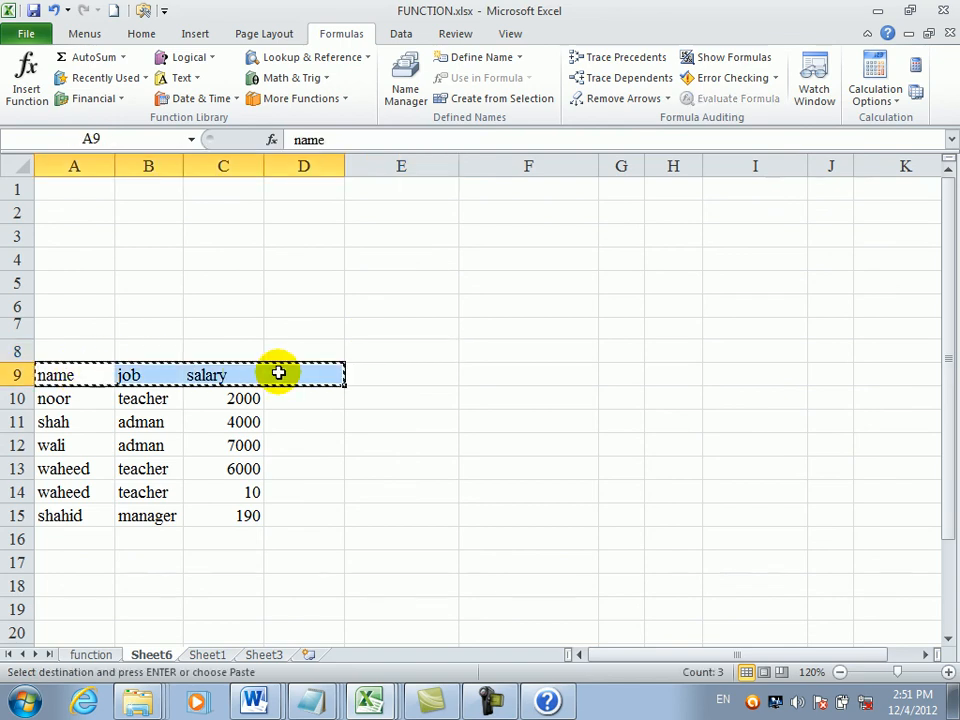
{"action": "right_click", "coordinate": [439, 373]}
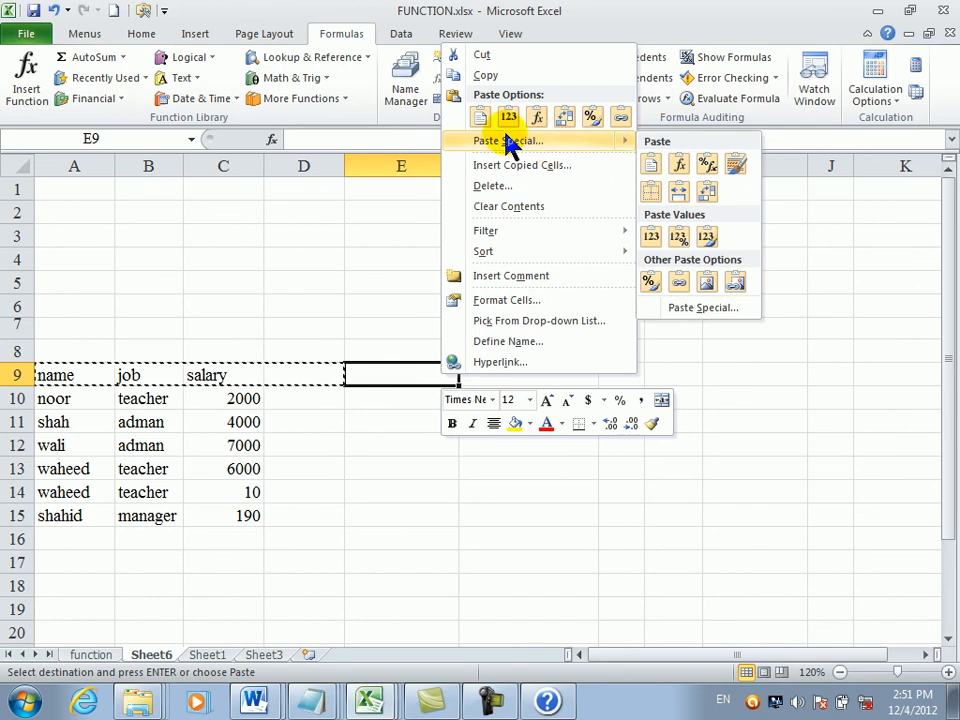
{"action": "left_click", "coordinate": [478, 114]}
{"action": "left_click", "coordinate": [503, 517]}
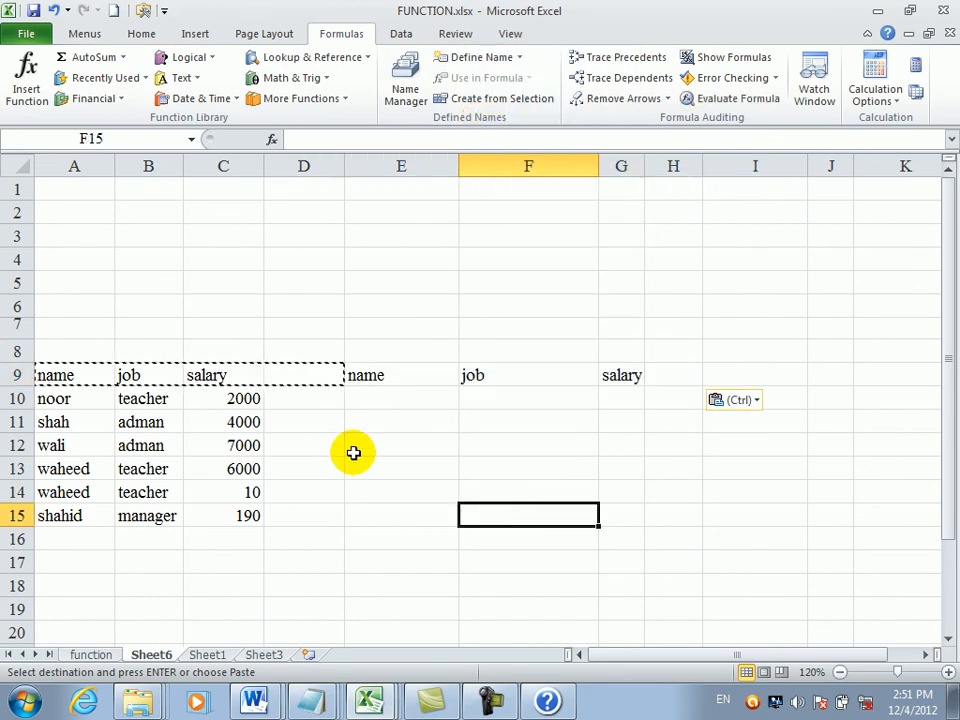
{"action": "key", "text": "BackSpace"}
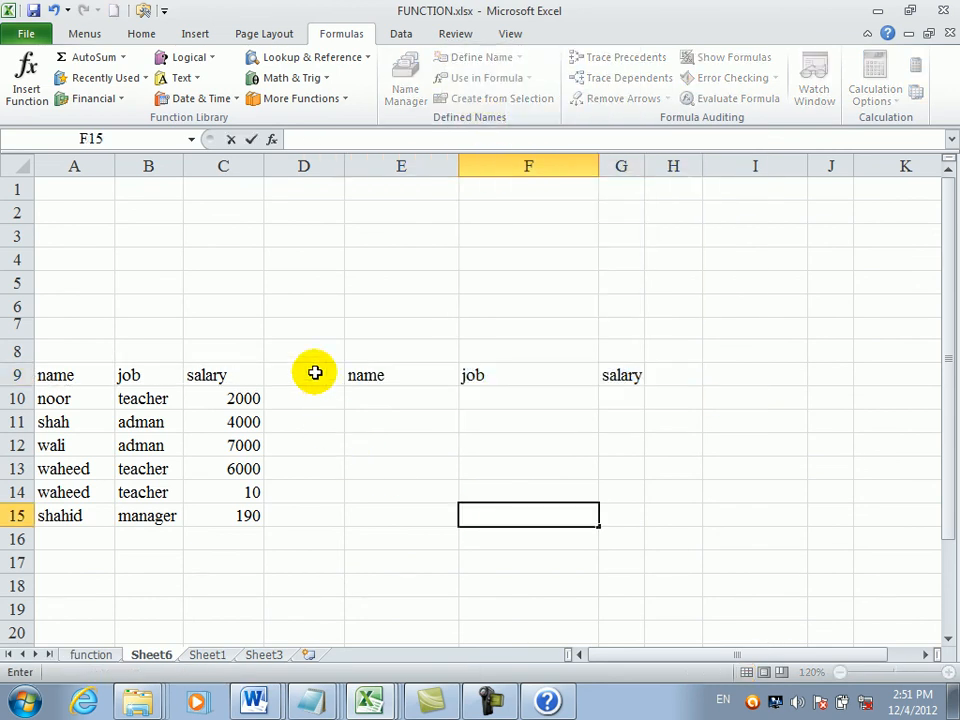
- Try to enter a VLOOKUP formula in E10 using A10:C14 as the lookup value and F8 as the table array
{"action": "left_click", "coordinate": [417, 394]}
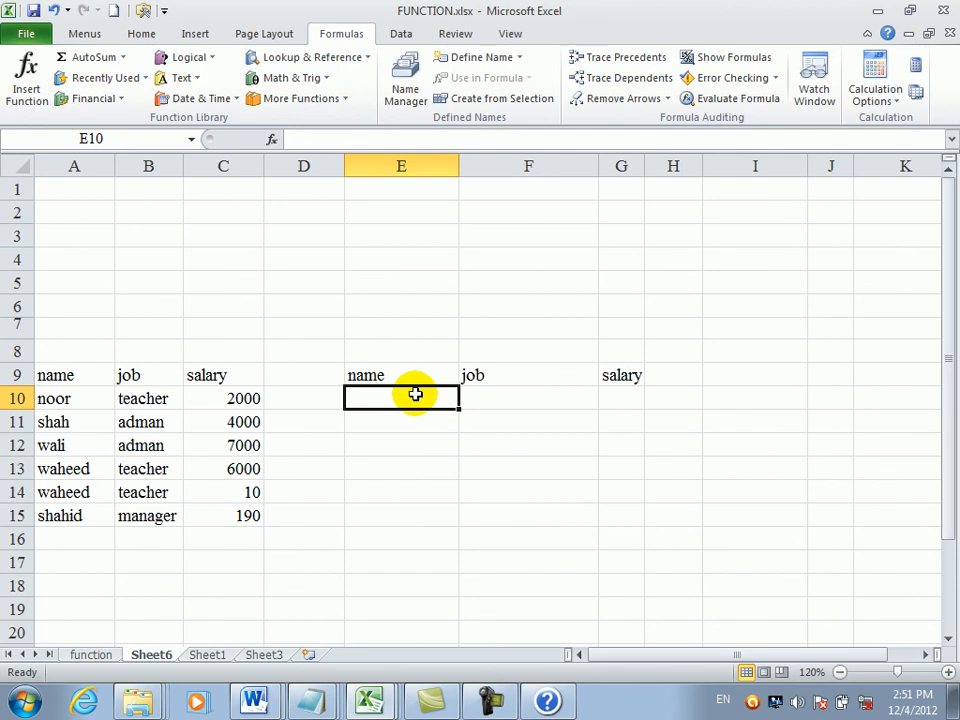
{"action": "type", "text": "looku"}
{"action": "key", "text": "BackSpace"}
{"action": "key", "text": "BackSpace"}
{"action": "key", "text": "BackSpace"}
{"action": "key", "text": "BackSpace"}
{"action": "key", "text": "BackSpace"}
{"action": "type", "text": "="}
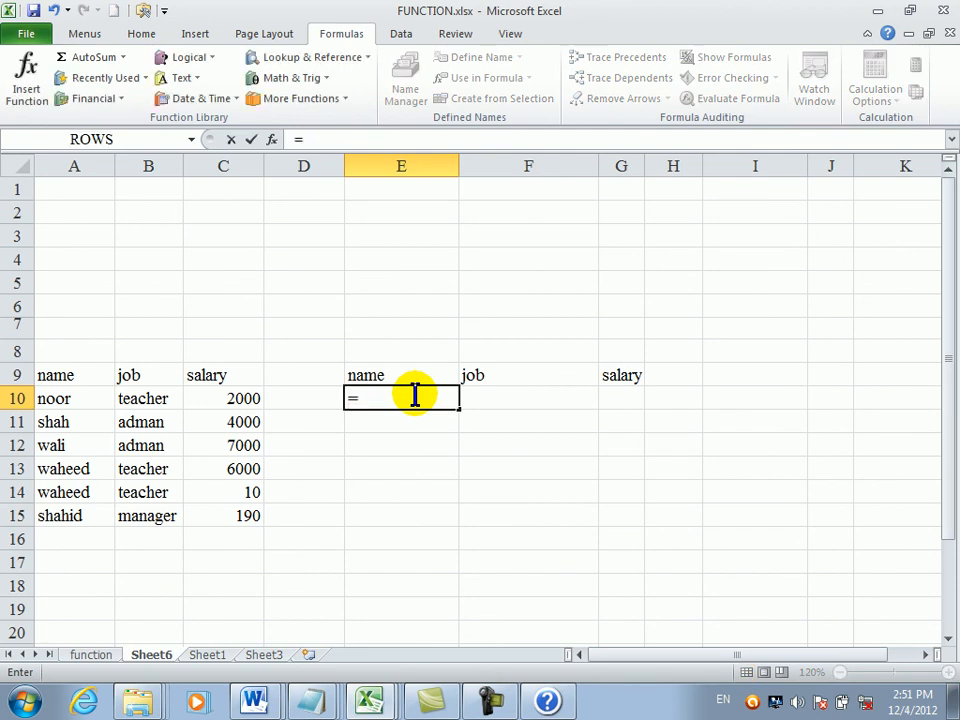
{"action": "type", "text": "lo"}
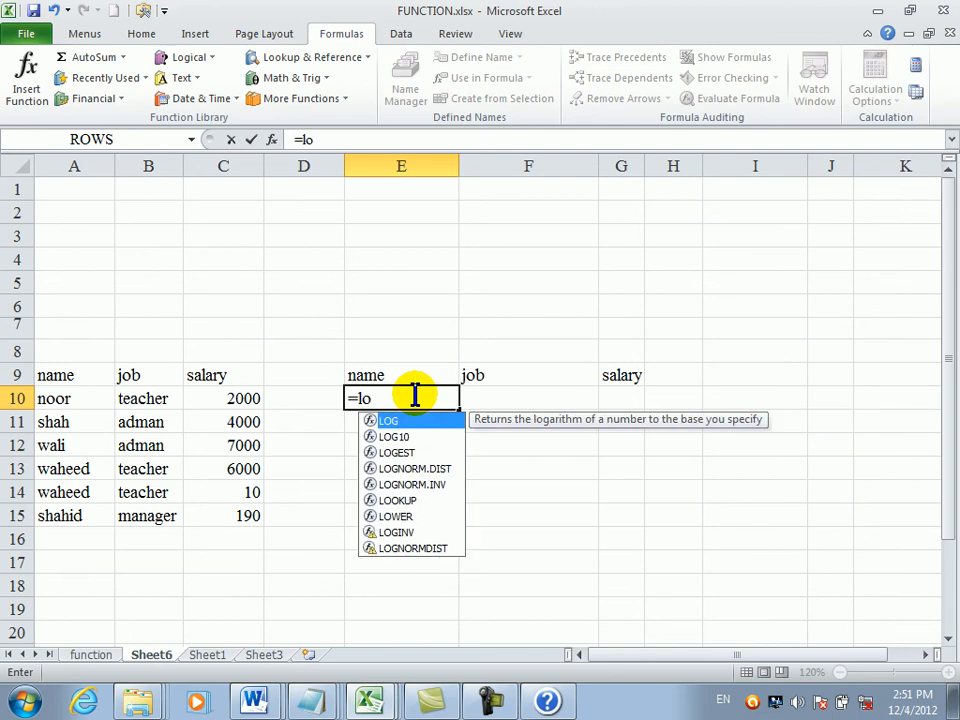
{"action": "key", "text": "BackSpace"}
{"action": "key", "text": "BackSpace"}
{"action": "type", "text": "vlo"}
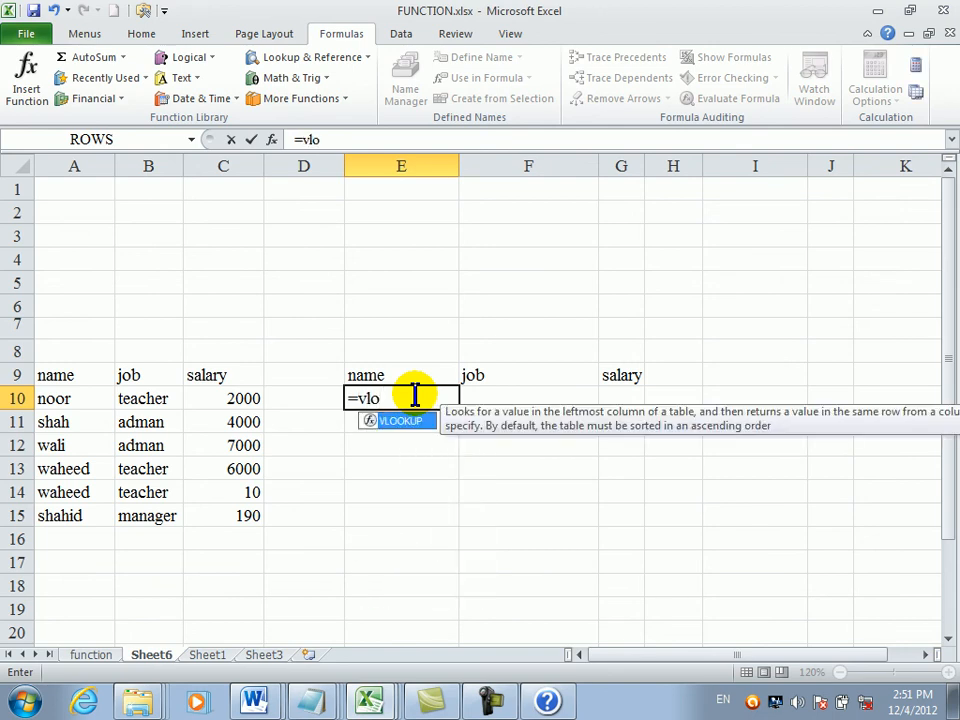
{"action": "key", "text": "Tab"}
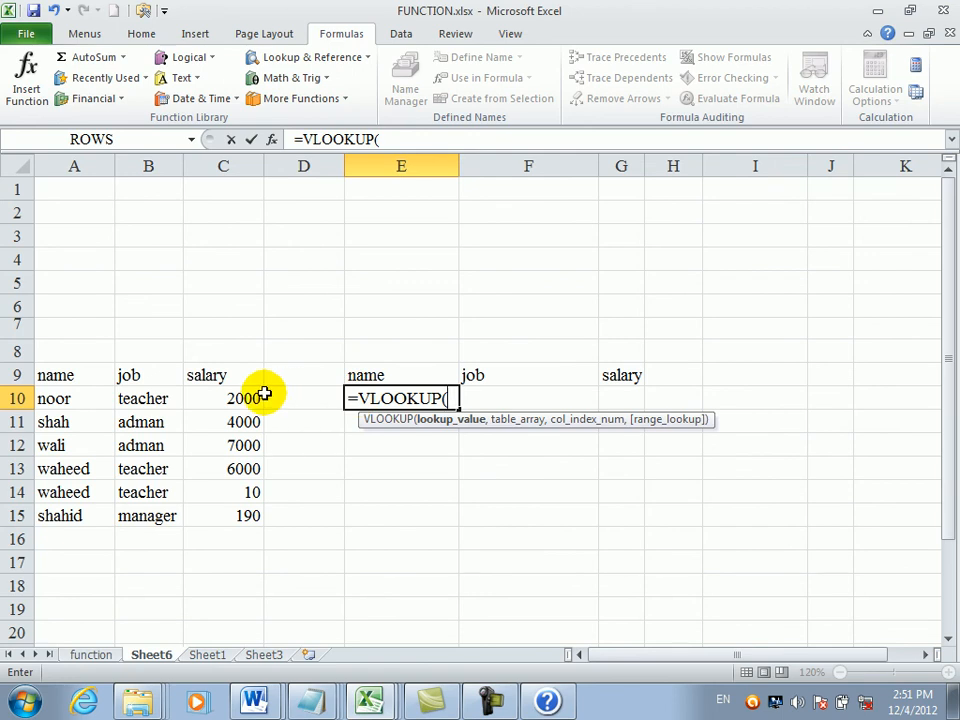
{"action": "left_click", "coordinate": [58, 400]}
{"action": "left_click_drag", "start_coordinate": [55, 400], "coordinate": [216, 491]}
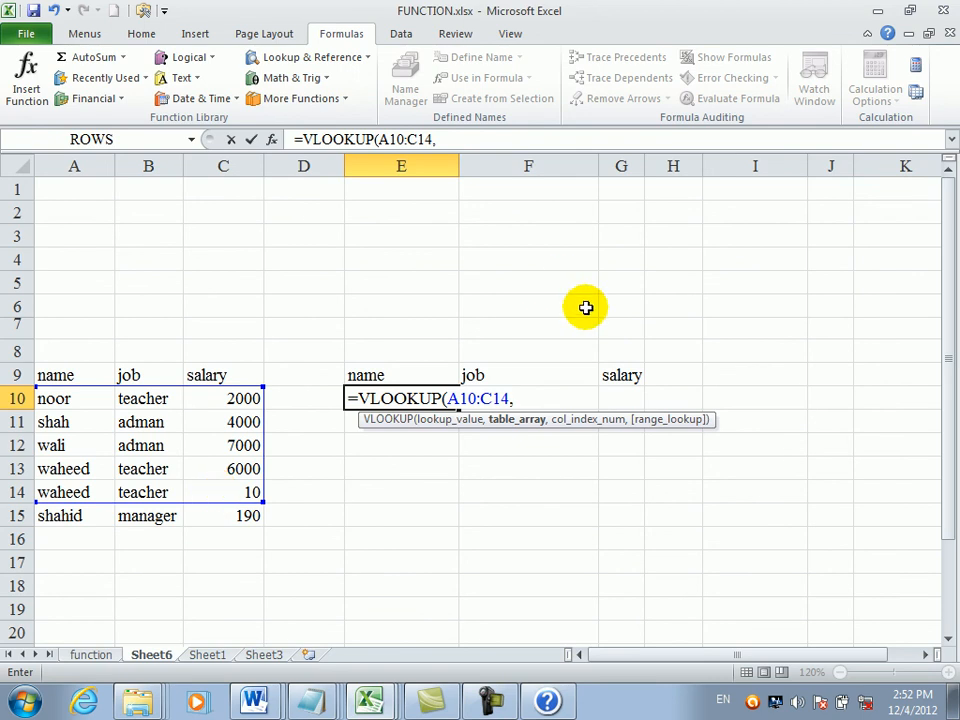
{"action": "left_click", "coordinate": [482, 353]}
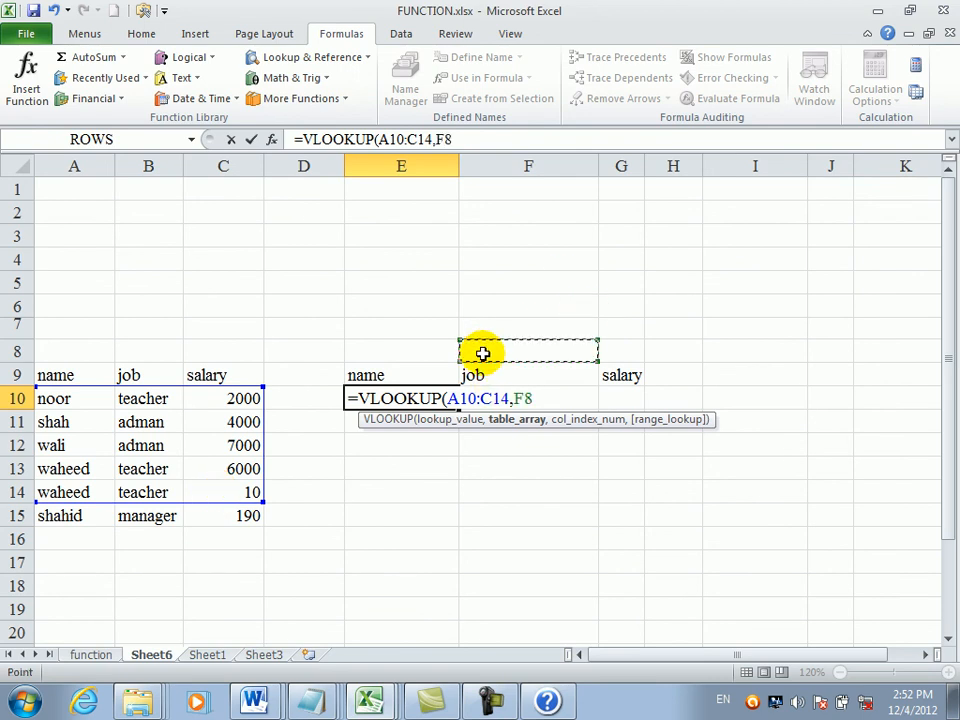
{"action": "key", "text": "Return"}
{"action": "key", "text": "Return"}
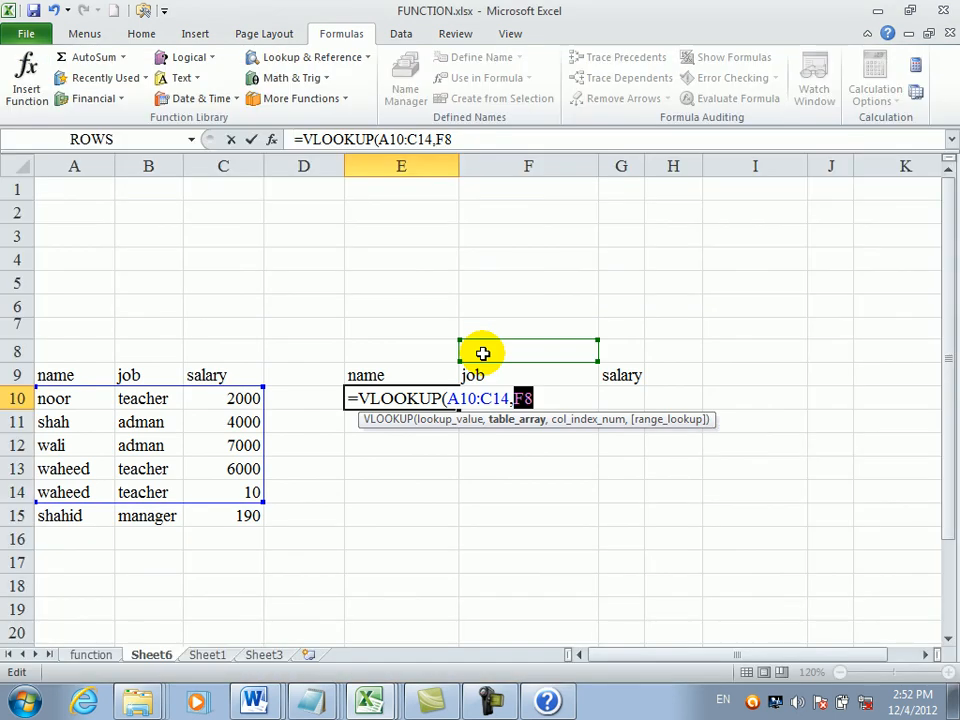
- Discard the incomplete VLOOKUP formula from E10 and leave the cell empty
{"action": "key", "text": "BackSpace"}
{"action": "key", "text": "BackSpace"}
{"action": "key", "text": "BackSpace"}
{"action": "key", "text": "BackSpace"}
{"action": "key", "text": "BackSpace"}
{"action": "key", "text": "BackSpace"}
{"action": "key", "text": "BackSpace"}
{"action": "key", "text": "BackSpace"}
{"action": "key", "text": "BackSpace"}
{"action": "key", "text": "BackSpace"}
{"action": "key", "text": "BackSpace"}
{"action": "key", "text": "BackSpace"}
{"action": "key", "text": "BackSpace"}
{"action": "key", "text": "BackSpace"}
{"action": "key", "text": "BackSpace"}
{"action": "key", "text": "Escape"}
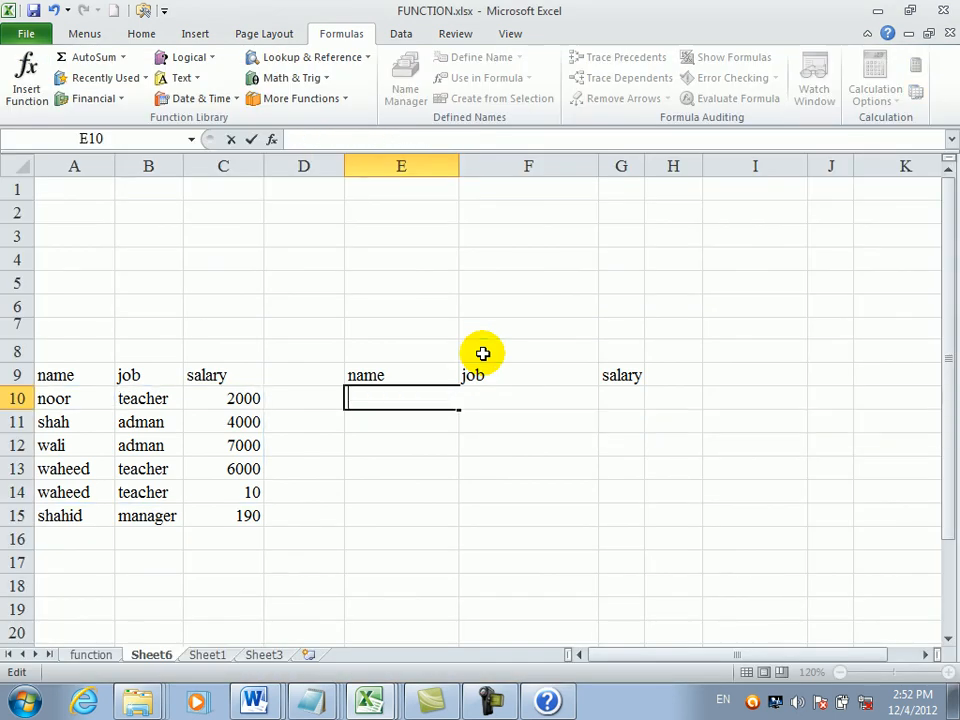
{"action": "left_click", "coordinate": [490, 284]}
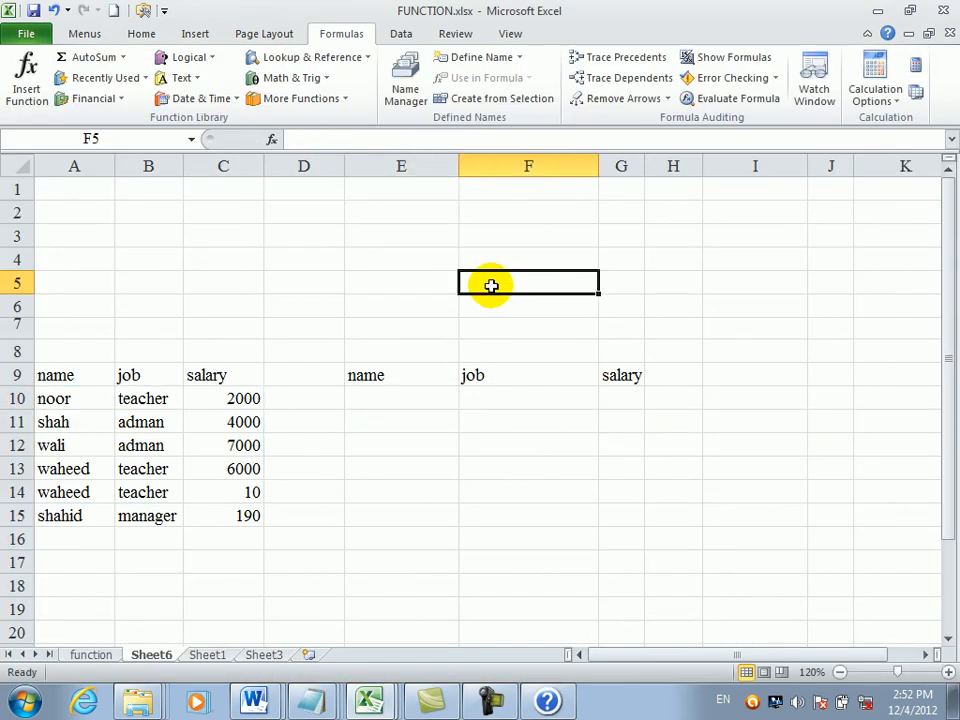
{"action": "left_click", "coordinate": [335, 58]}
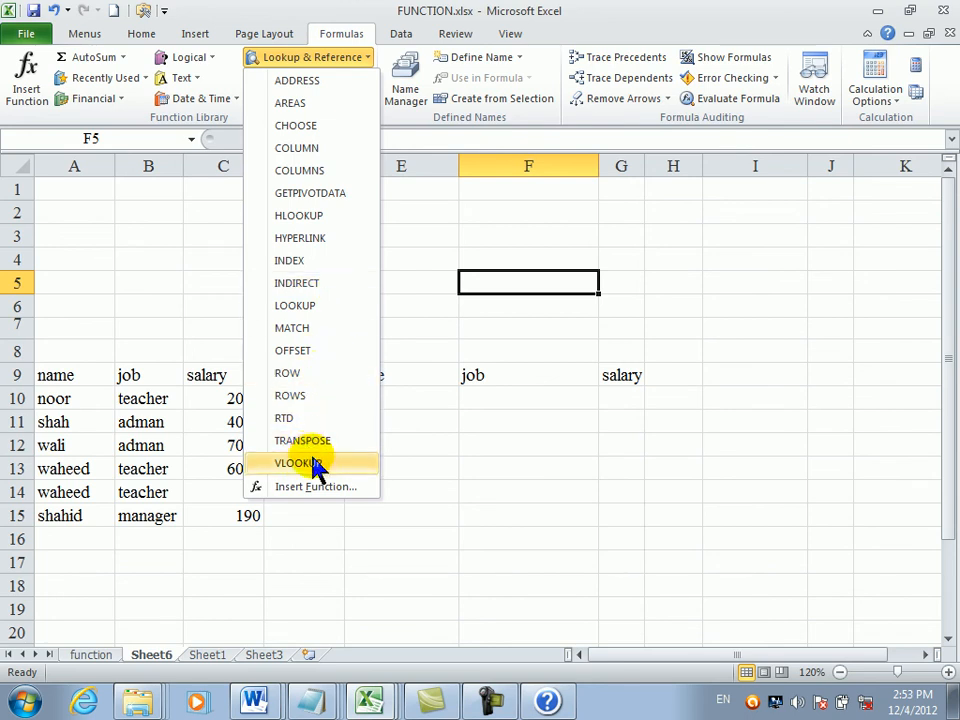
{"action": "left_click", "coordinate": [572, 203]}
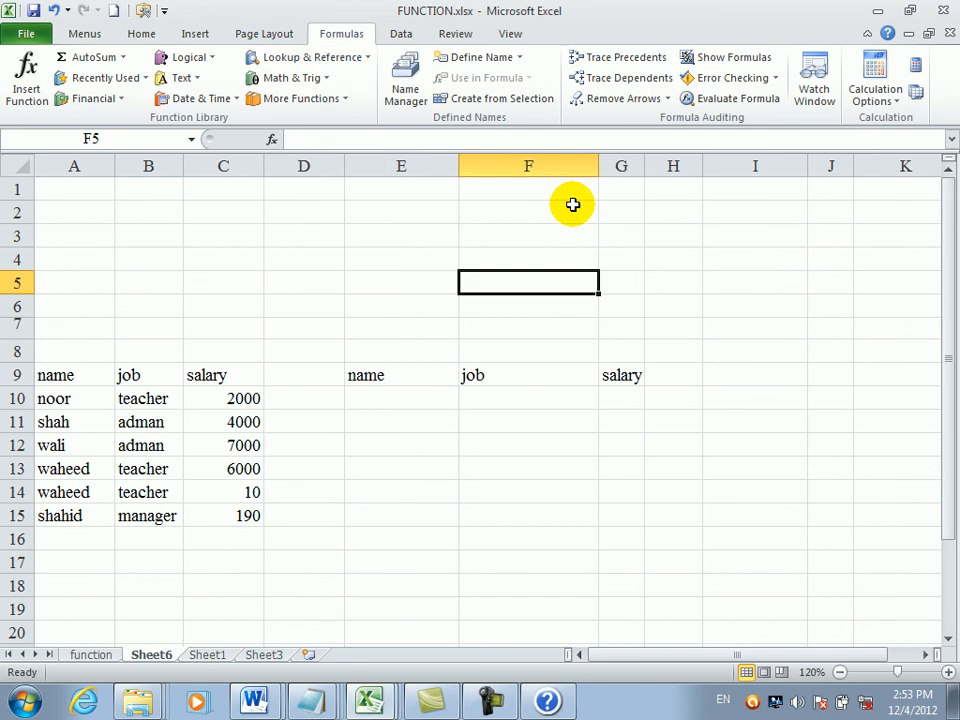
{"action": "left_click", "coordinate": [572, 205]}
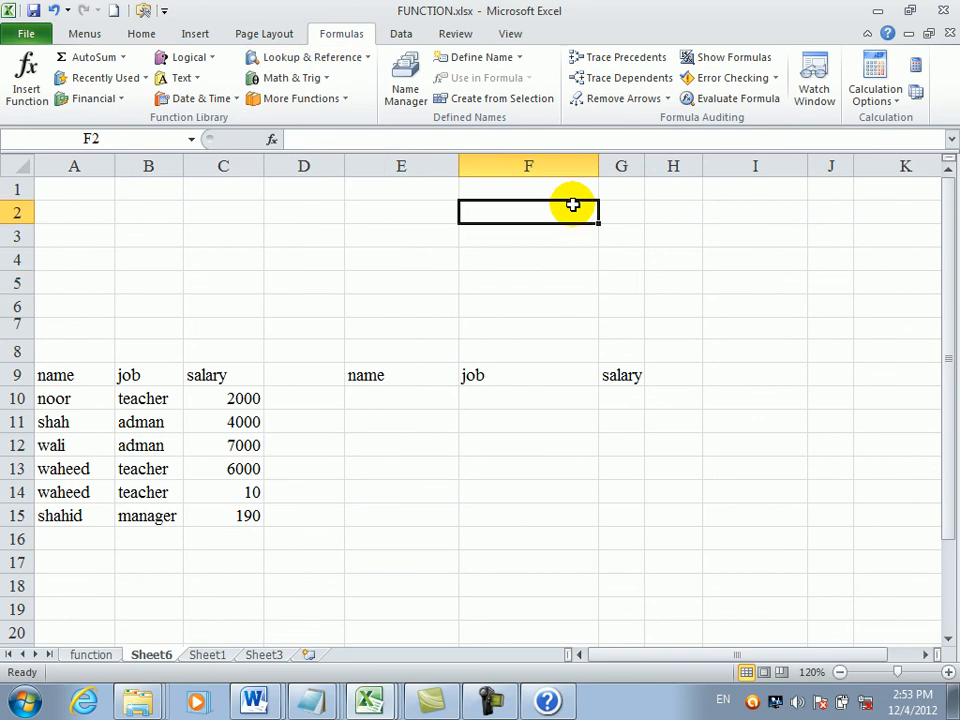